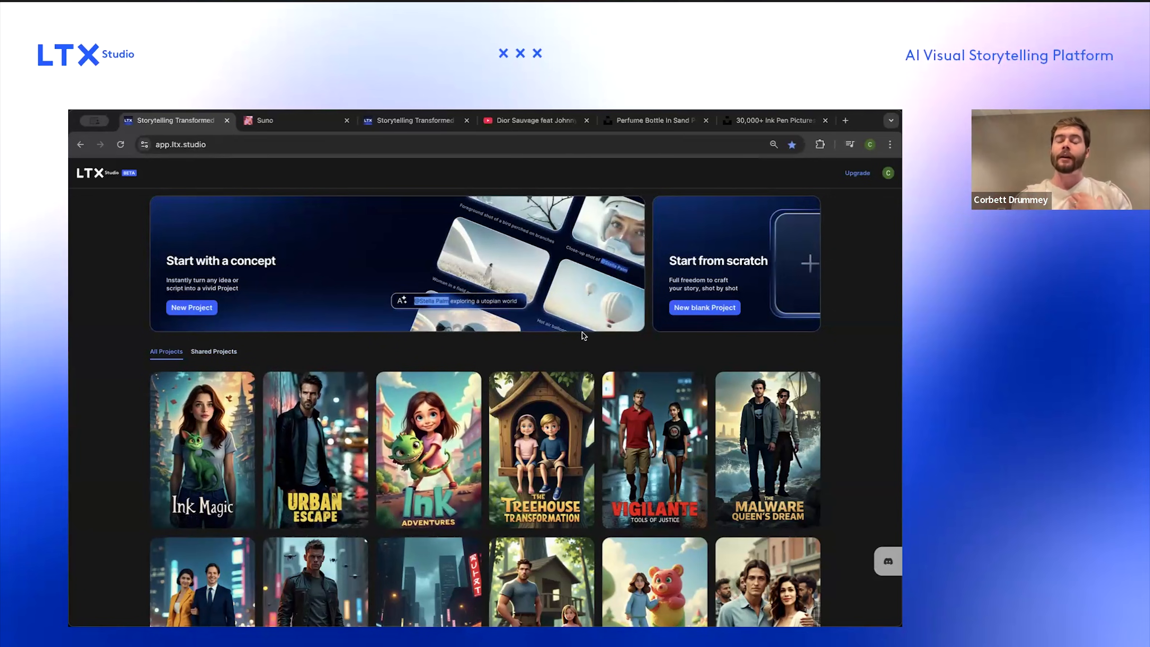
Step: Start a new project from a concept
left_click(205, 310)
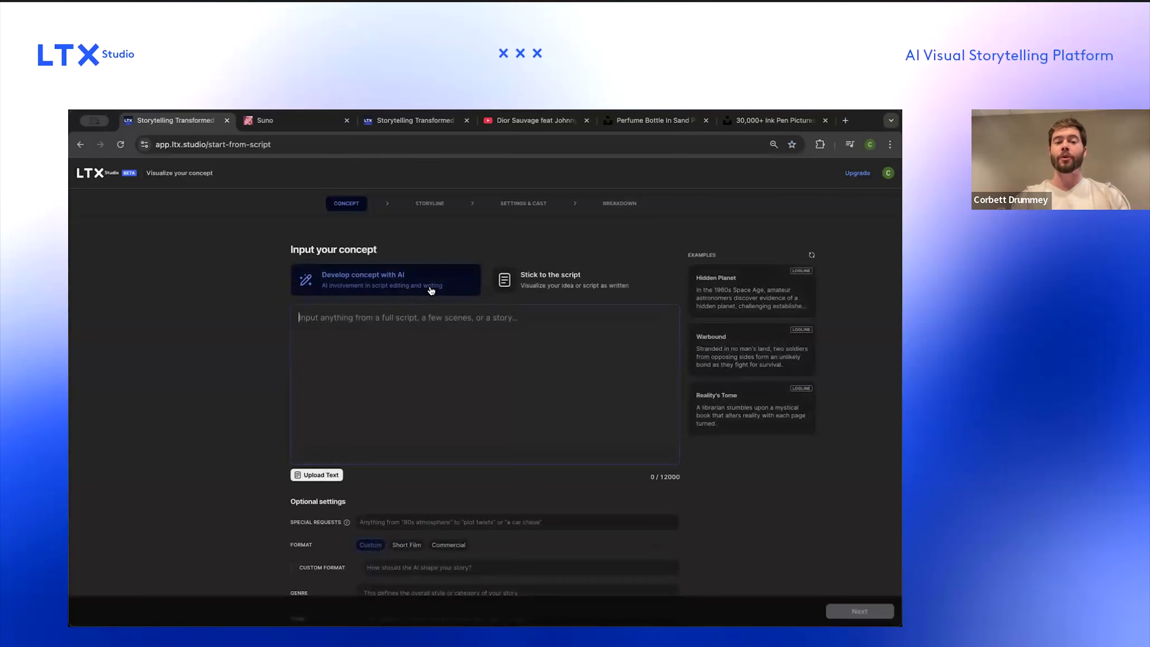
Step: Switch to the Dior Sauvage feat Johnny Depp video and scrub through the commercial to review its scenes
left_click(511, 127)
left_click(84, 537)
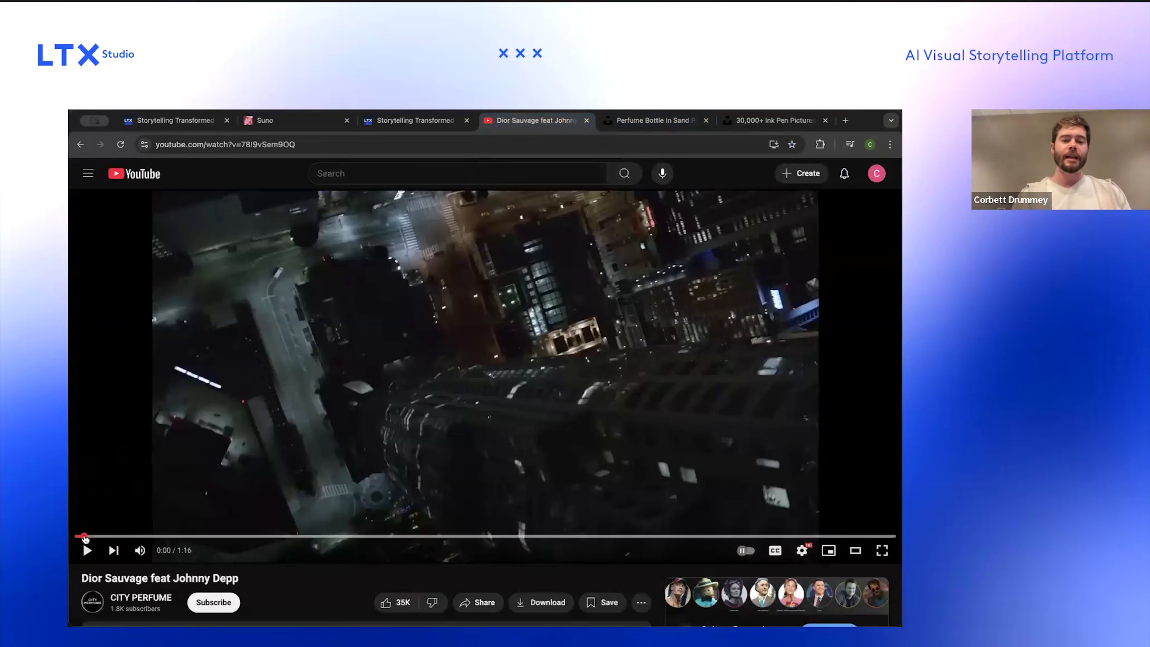
left_click_drag(83, 538, 324, 537)
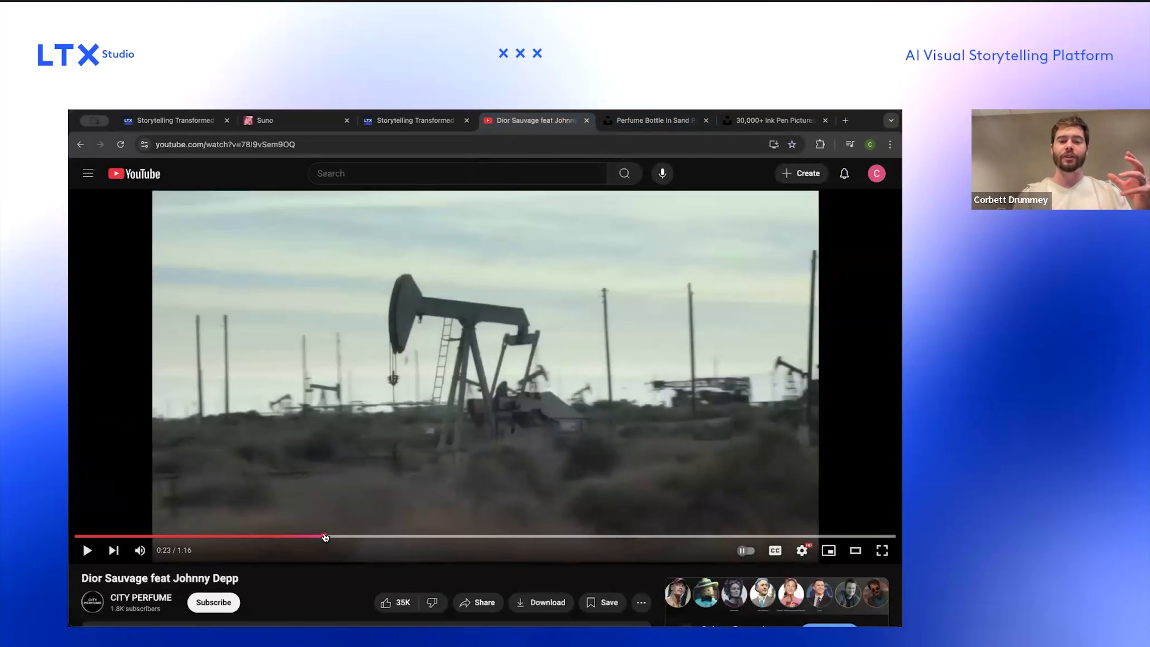
left_click(139, 537)
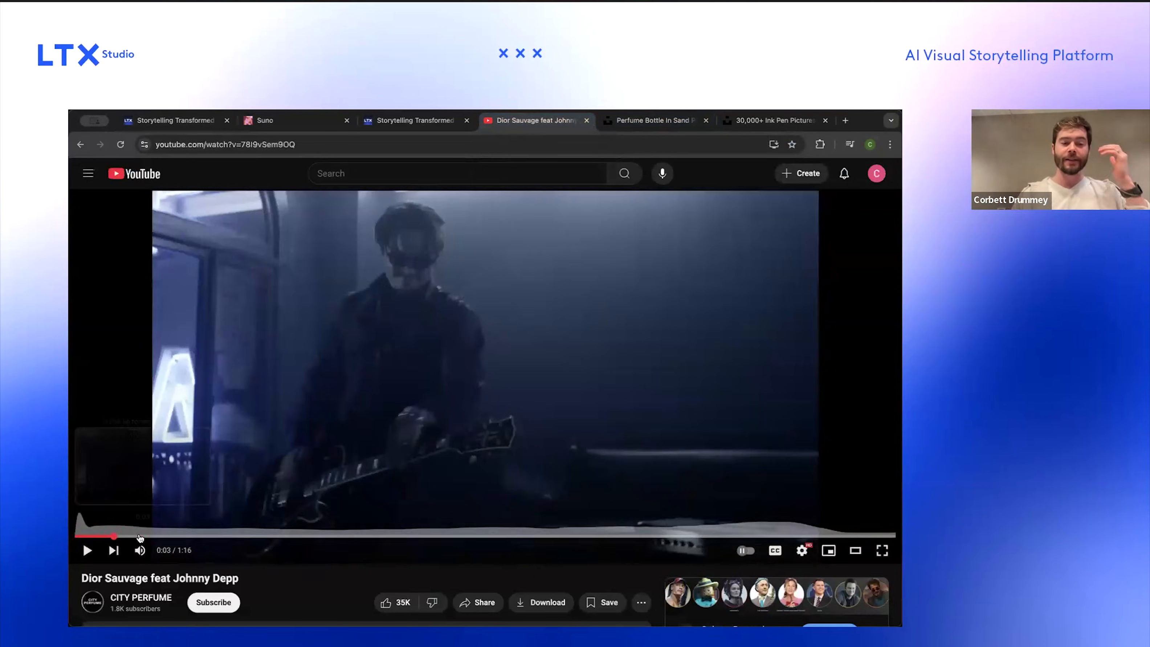
left_click_drag(154, 538, 584, 537)
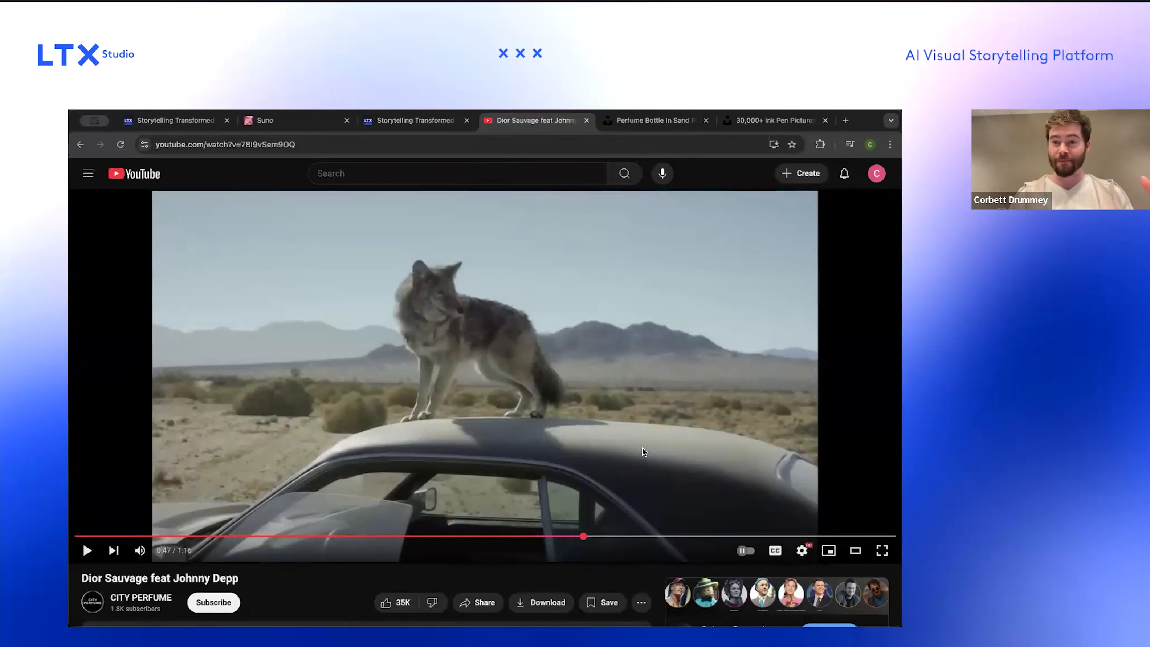
left_click_drag(590, 538, 592, 539)
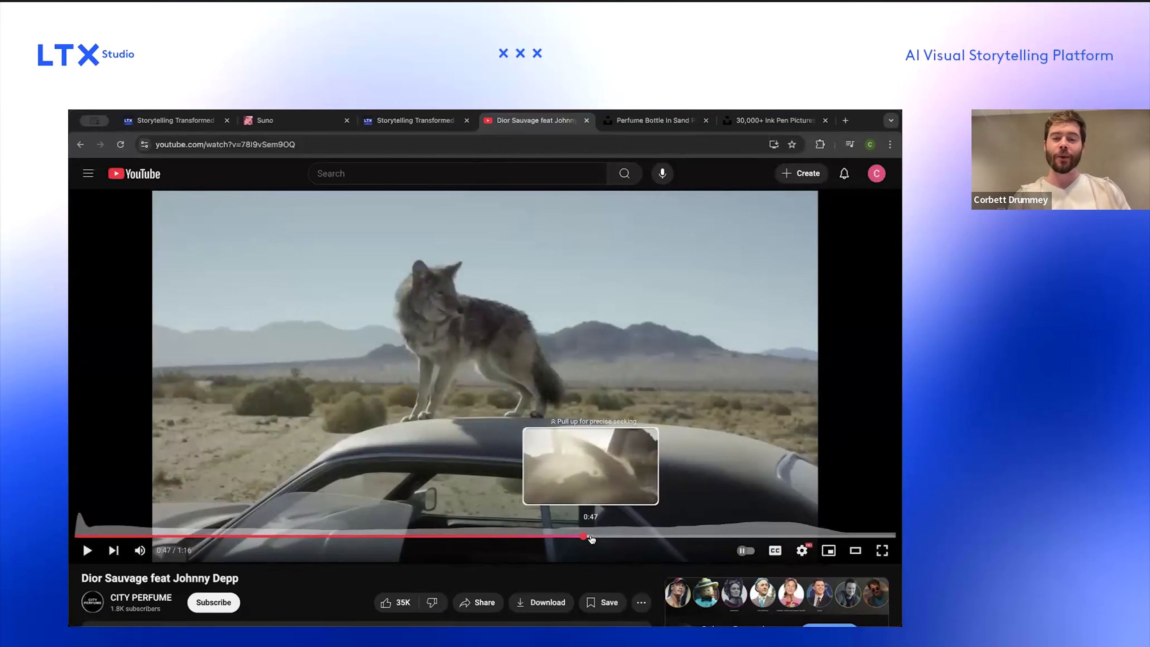
left_click(602, 538)
left_click(619, 537)
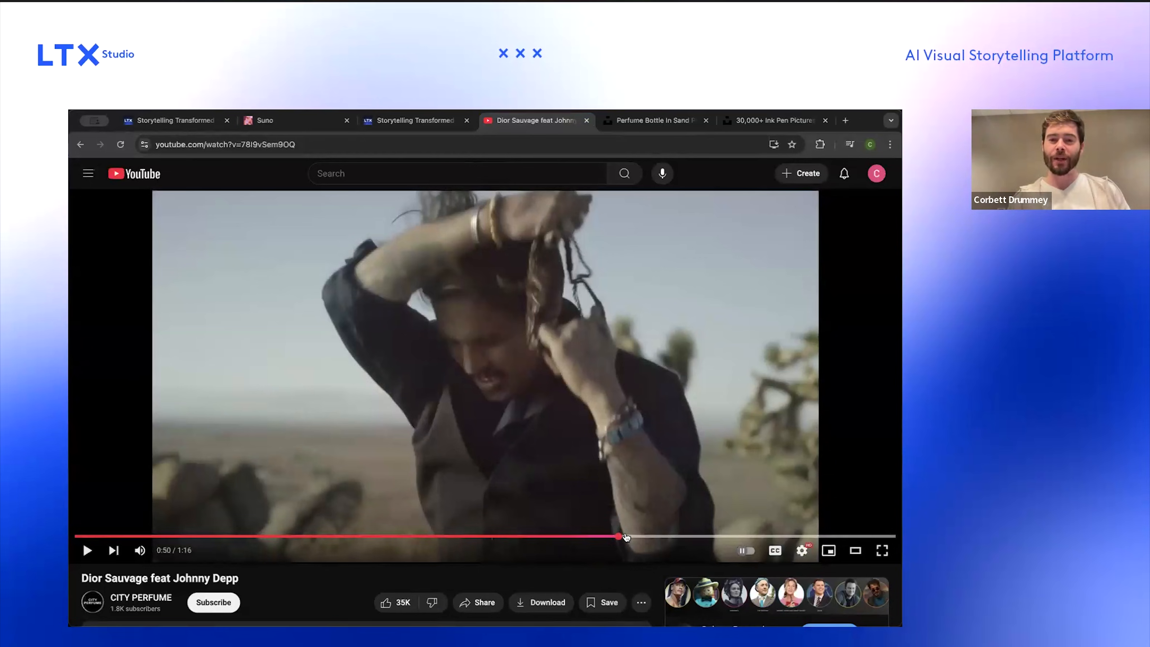
left_click(632, 537)
left_click(656, 537)
left_click(668, 538)
left_click(679, 537)
left_click(694, 537)
left_click(705, 537)
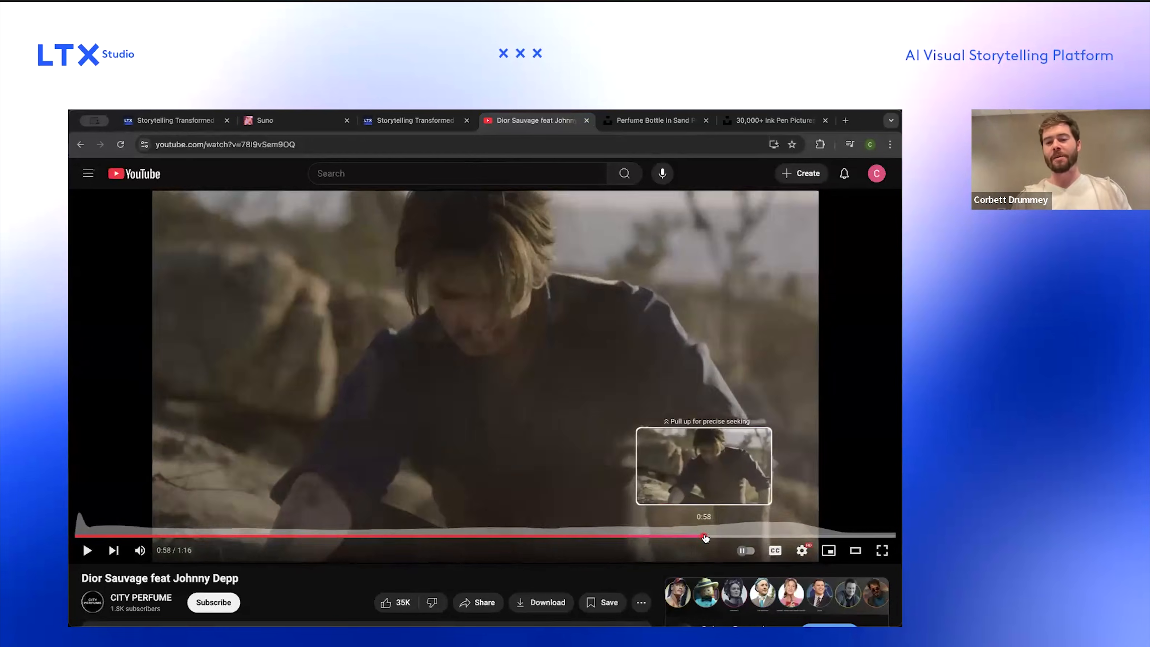
left_click(714, 538)
left_click(731, 537)
left_click(742, 538)
left_click(759, 537)
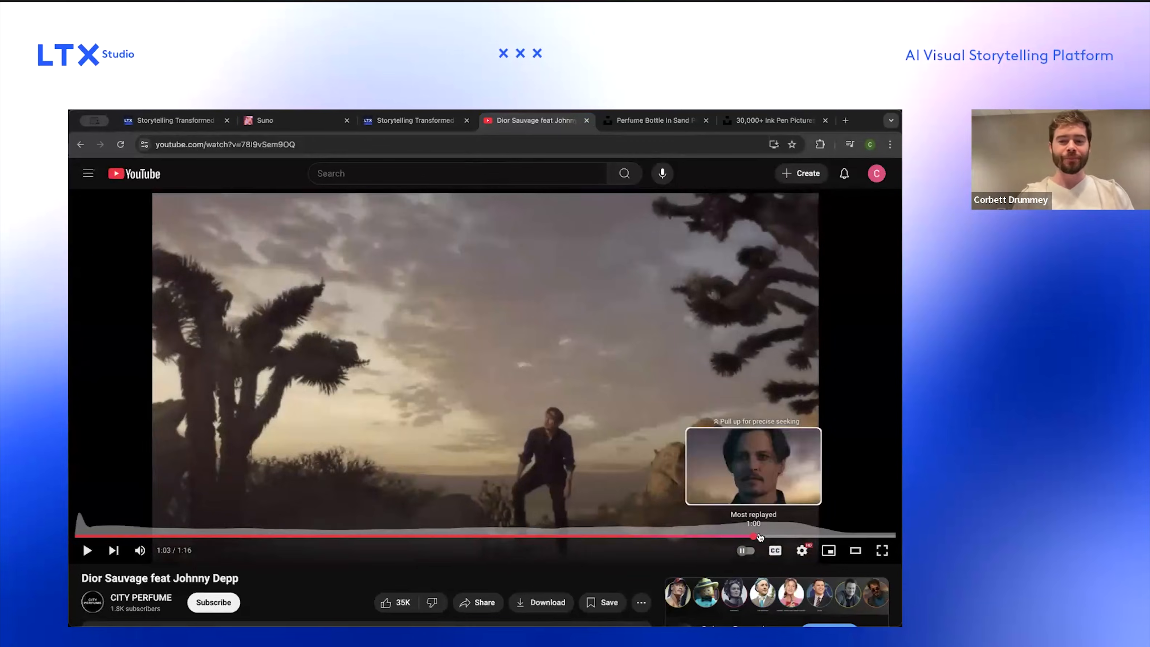
left_click(775, 537)
left_click(793, 538)
left_click(810, 538)
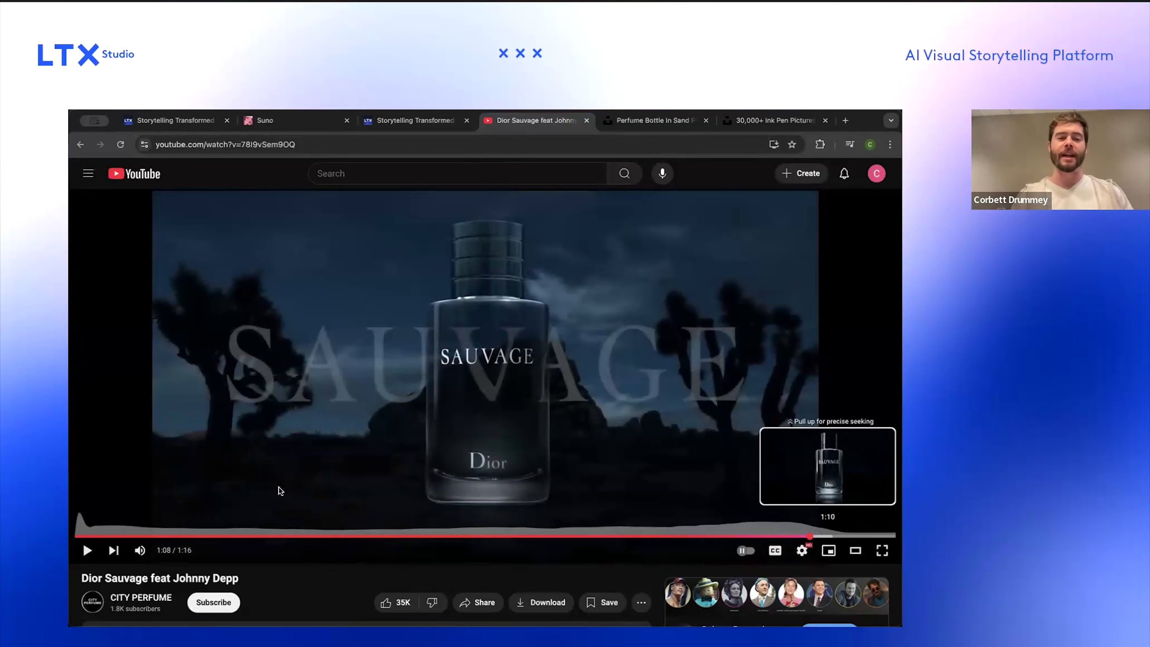
left_click(78, 537)
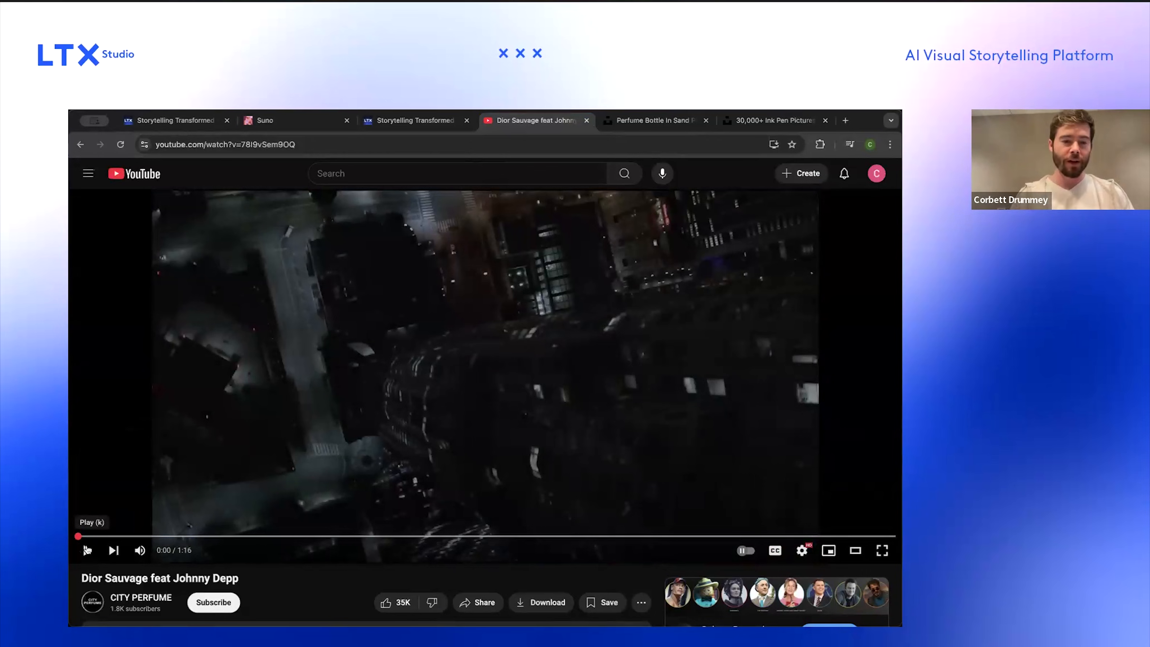
left_click(88, 550)
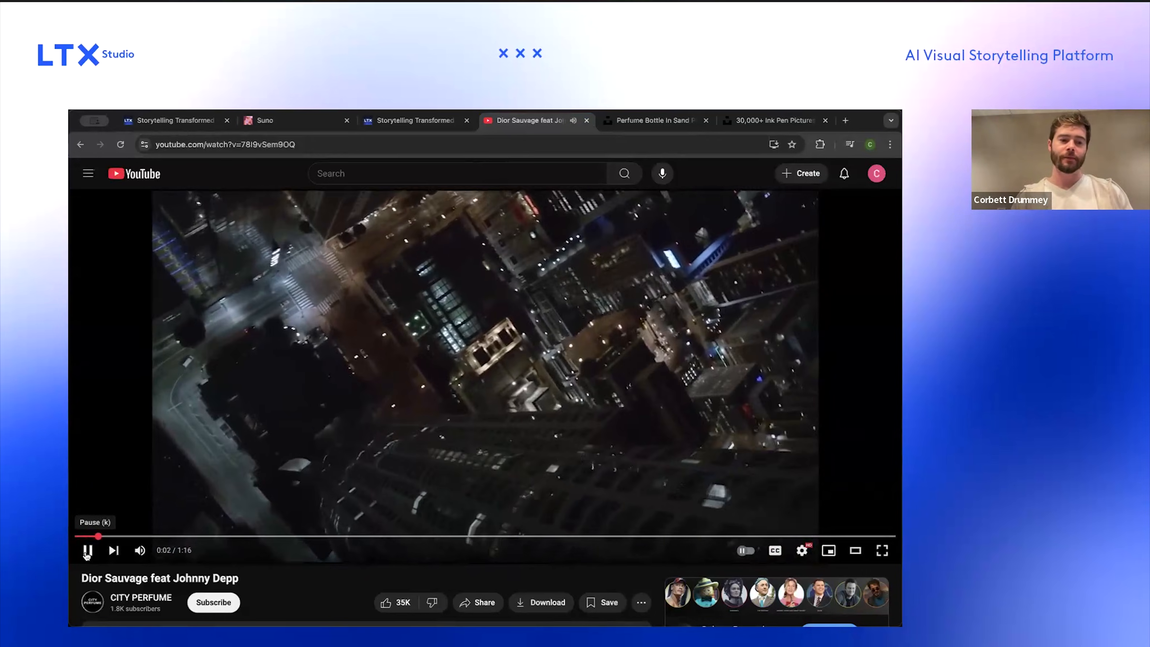
left_click(88, 551)
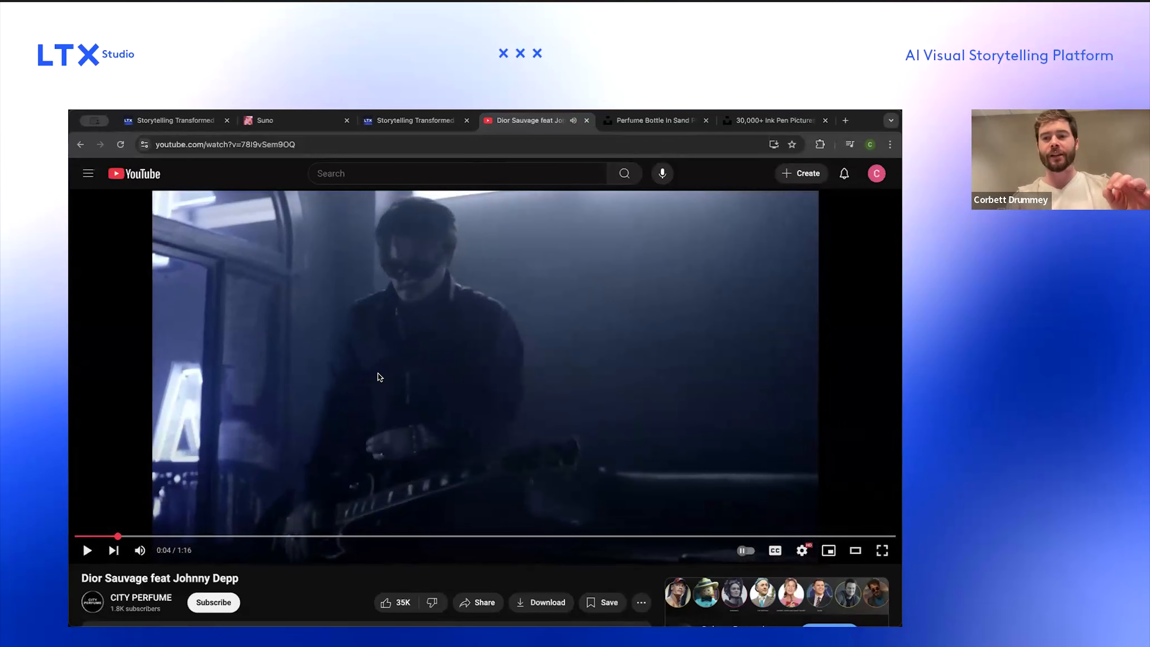
left_click_drag(163, 537, 232, 537)
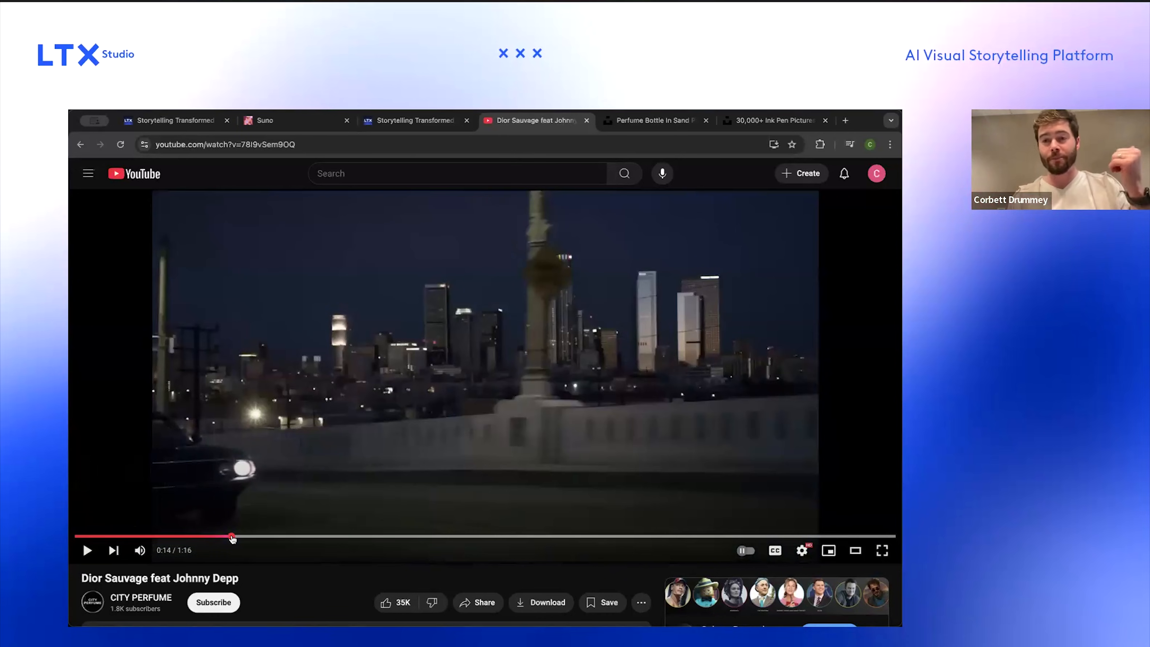
left_click(193, 537)
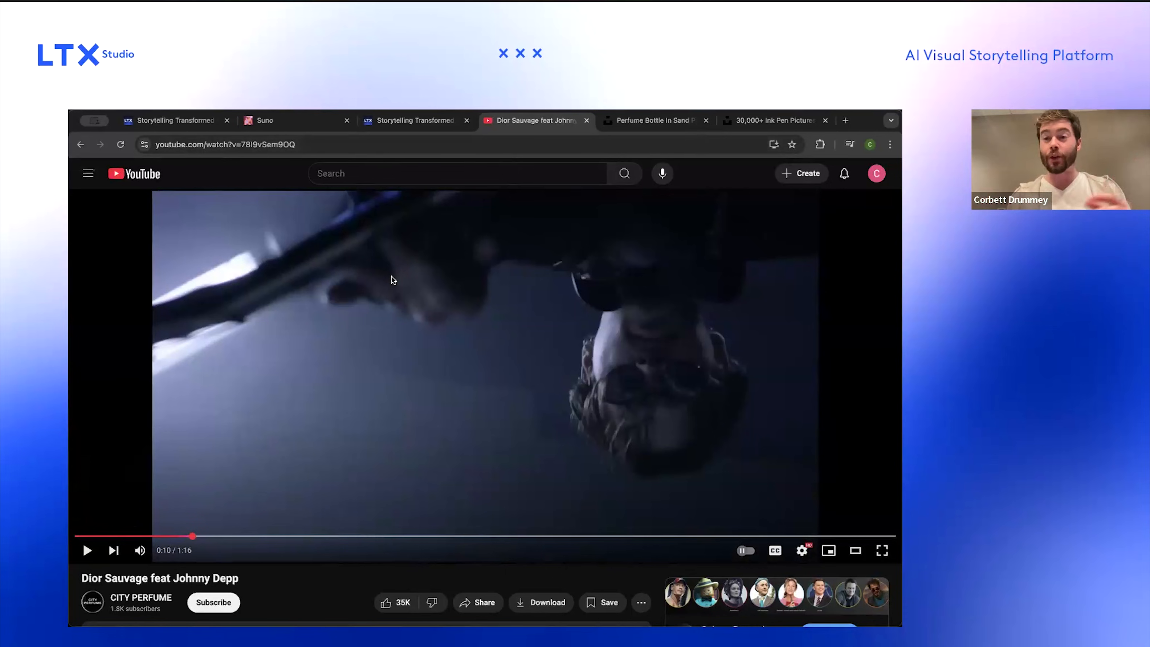
Step: Return to the project's concept page and choose the Develop concept with AI mode
left_click(156, 121)
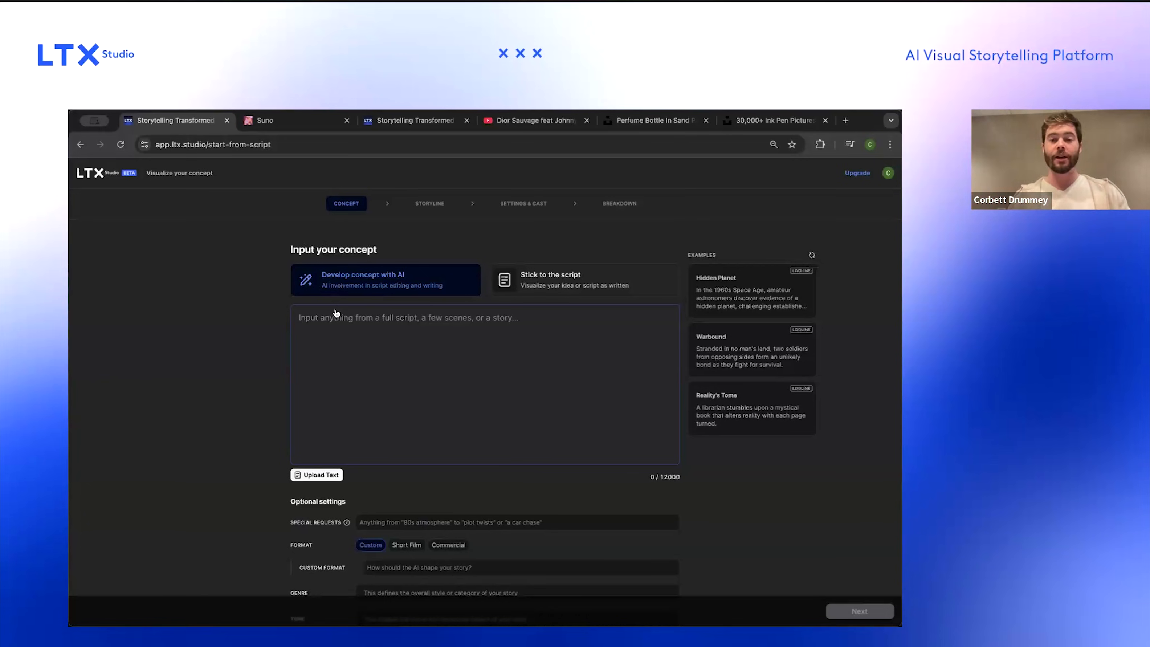
left_click(560, 276)
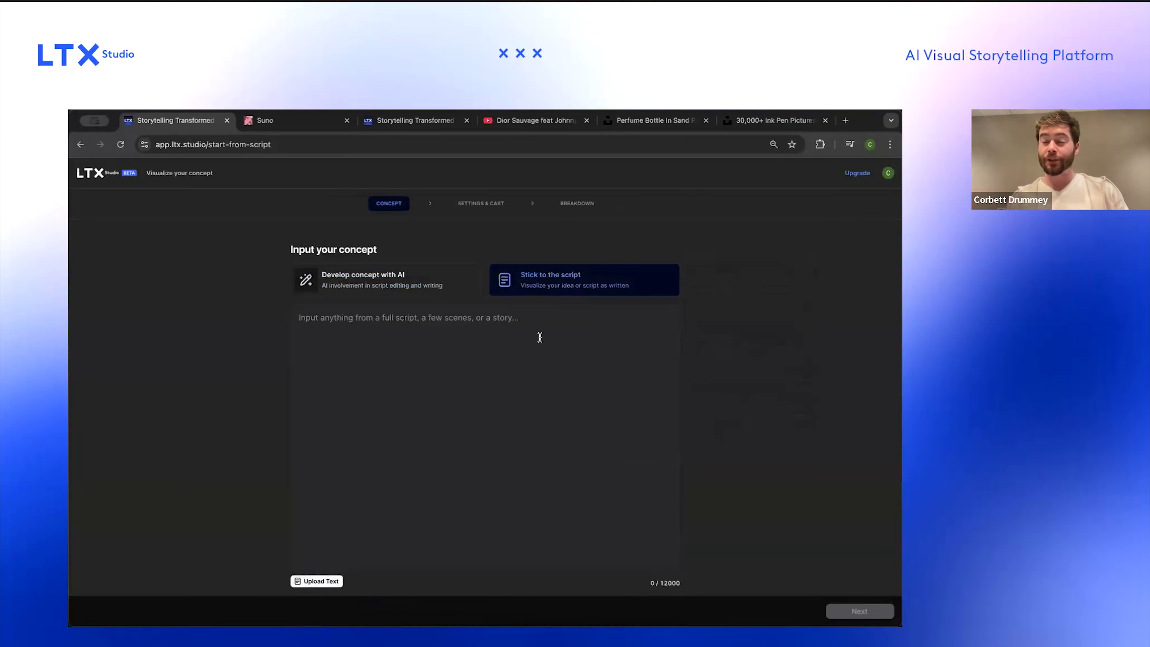
left_click(437, 274)
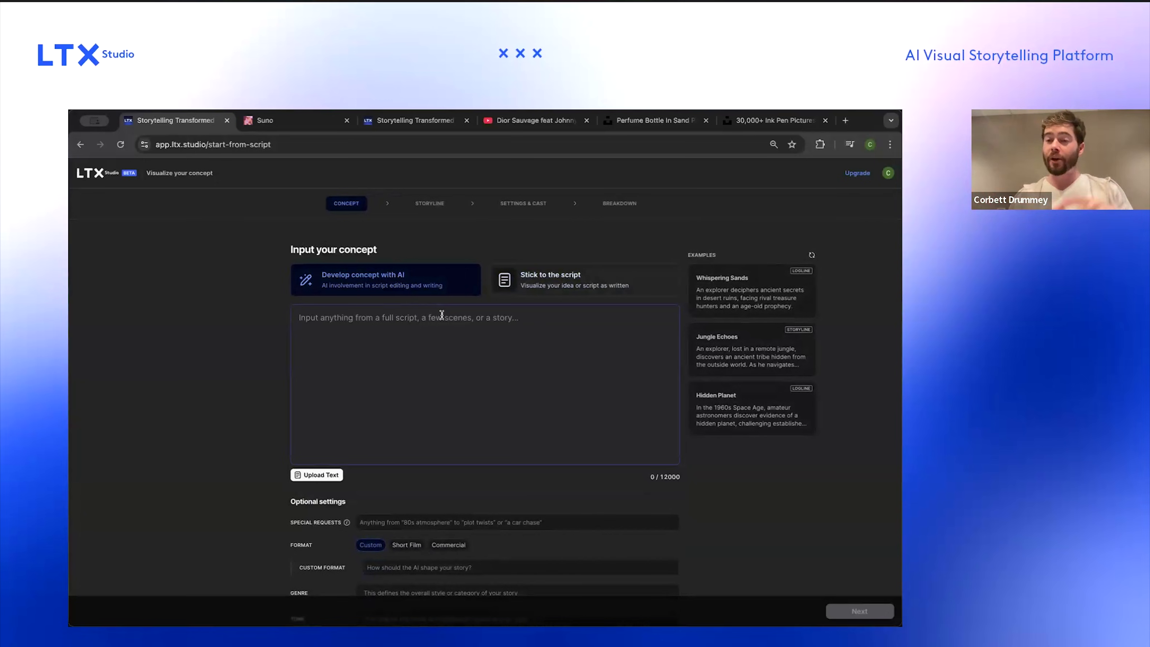
scroll(426, 330, "down", 1)
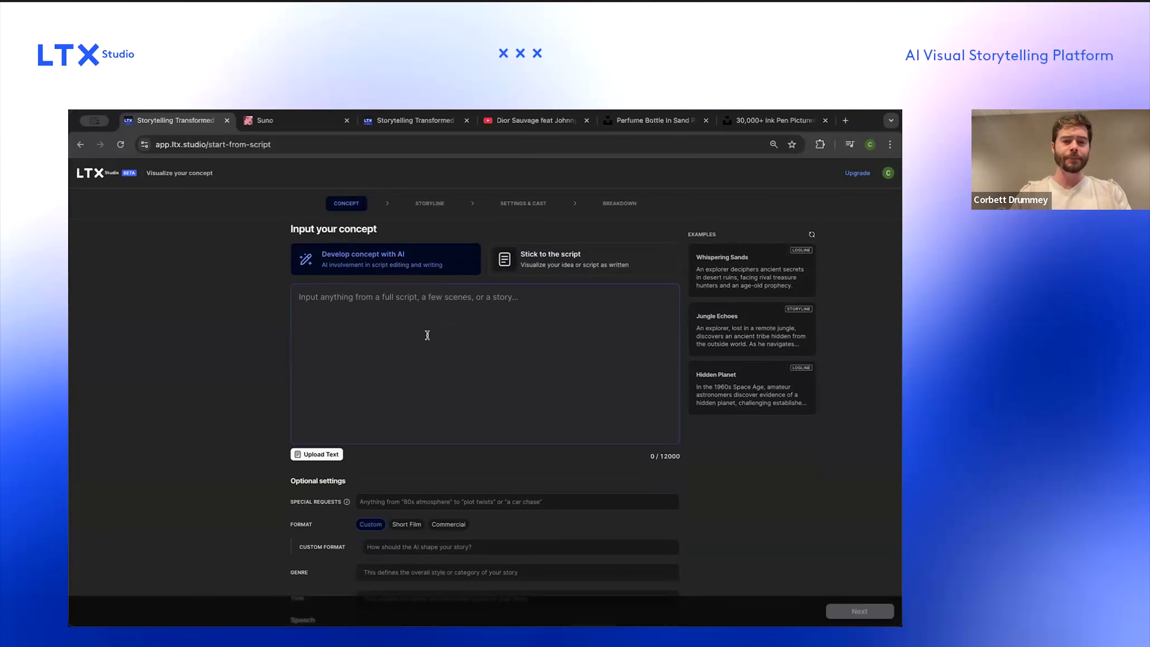
Step: Begin the concept text with 'The scene opens on NYC, and a man' followed by the man's name
type("A man in a")
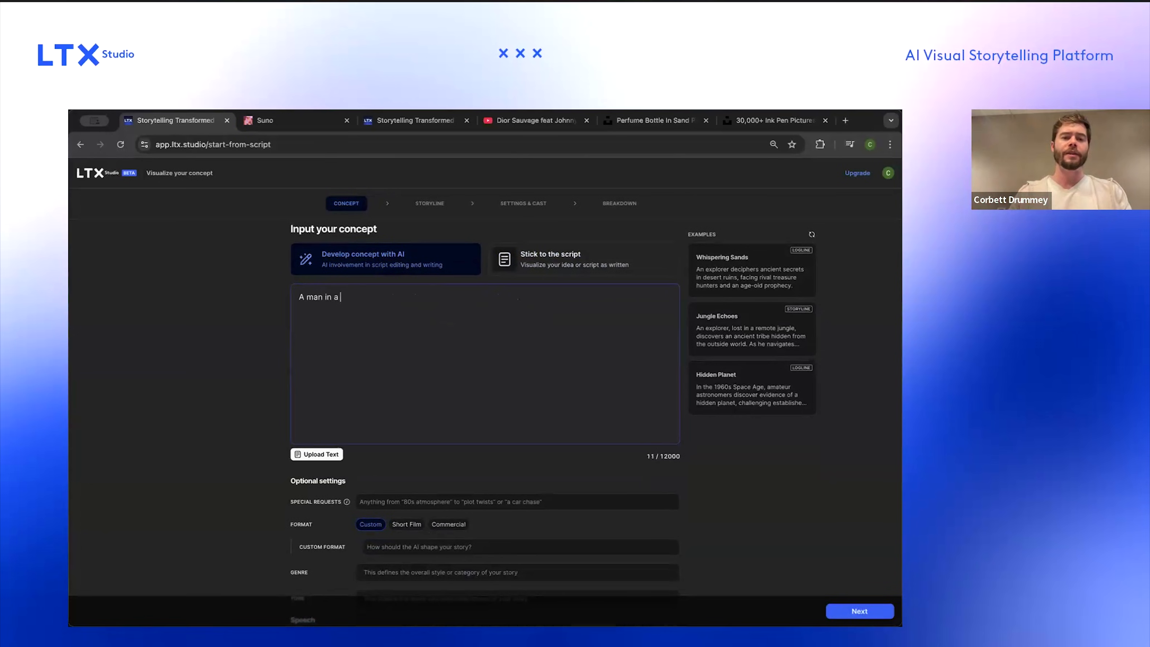
type(" city a")
key("BackSpace")
key("BackSpace")
key("BackSpace")
key("BackSpace")
key("BackSpace")
key("BackSpace")
type("New York city at night, Mar")
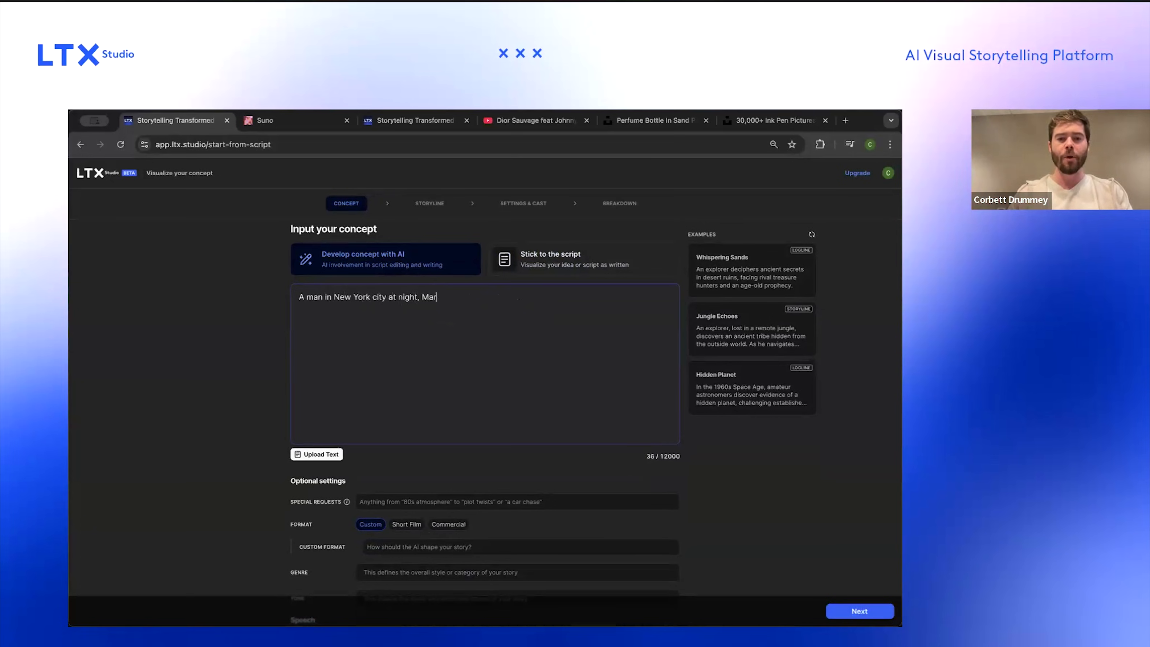
type("k Thom")
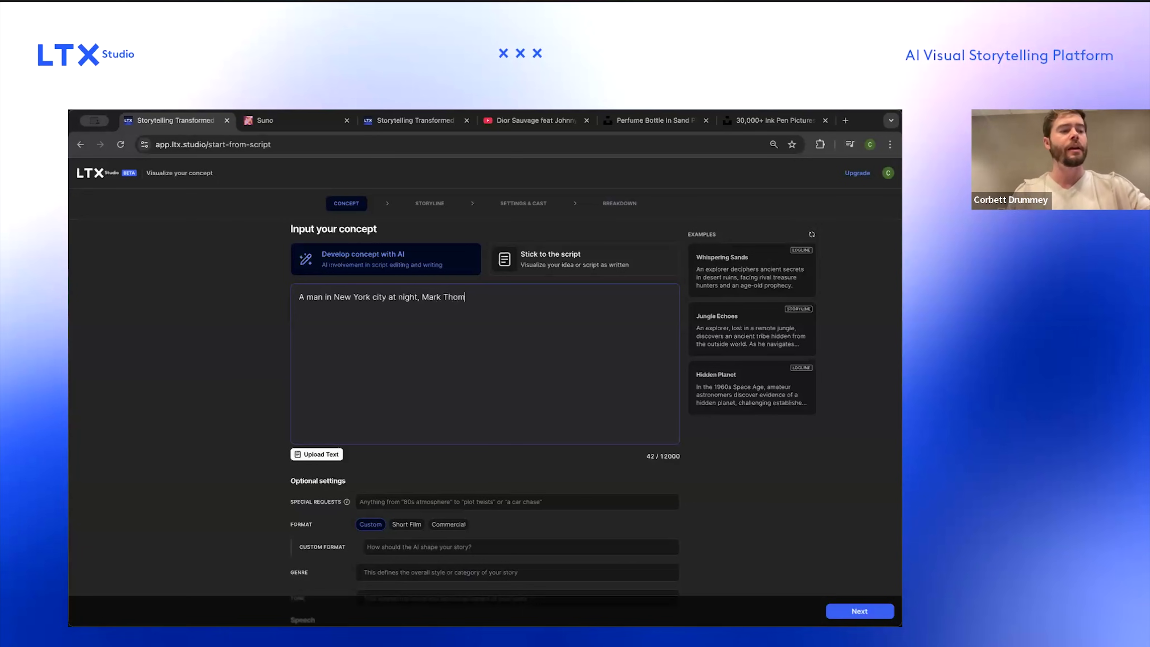
type("pson, ")
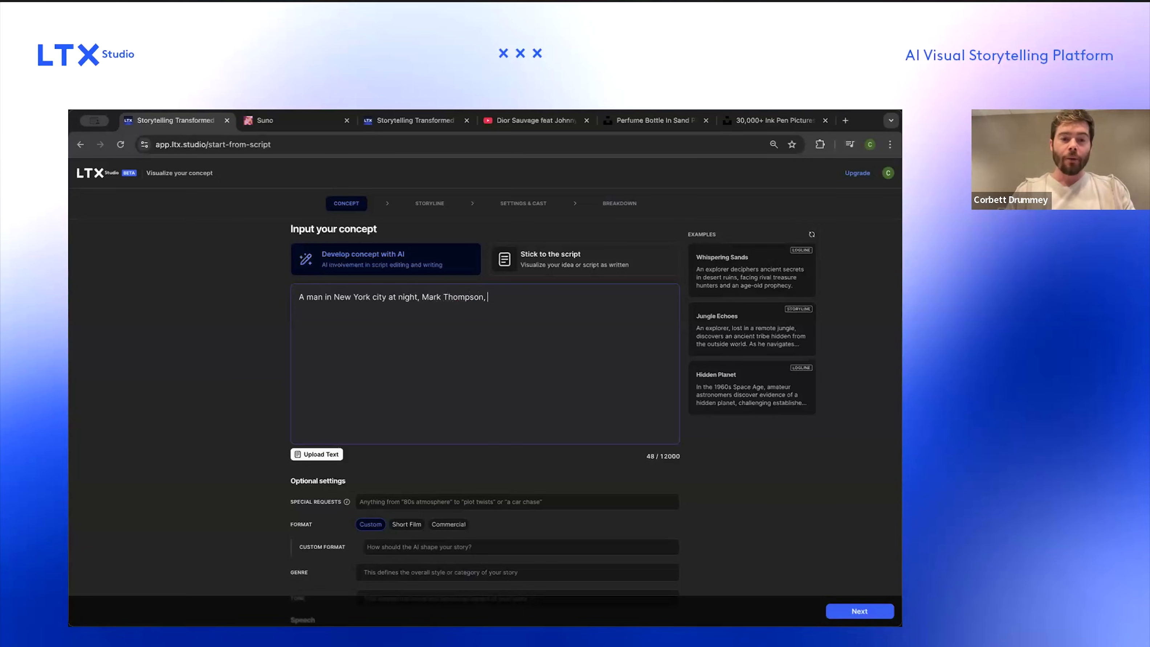
type("iThe scene opens on ")
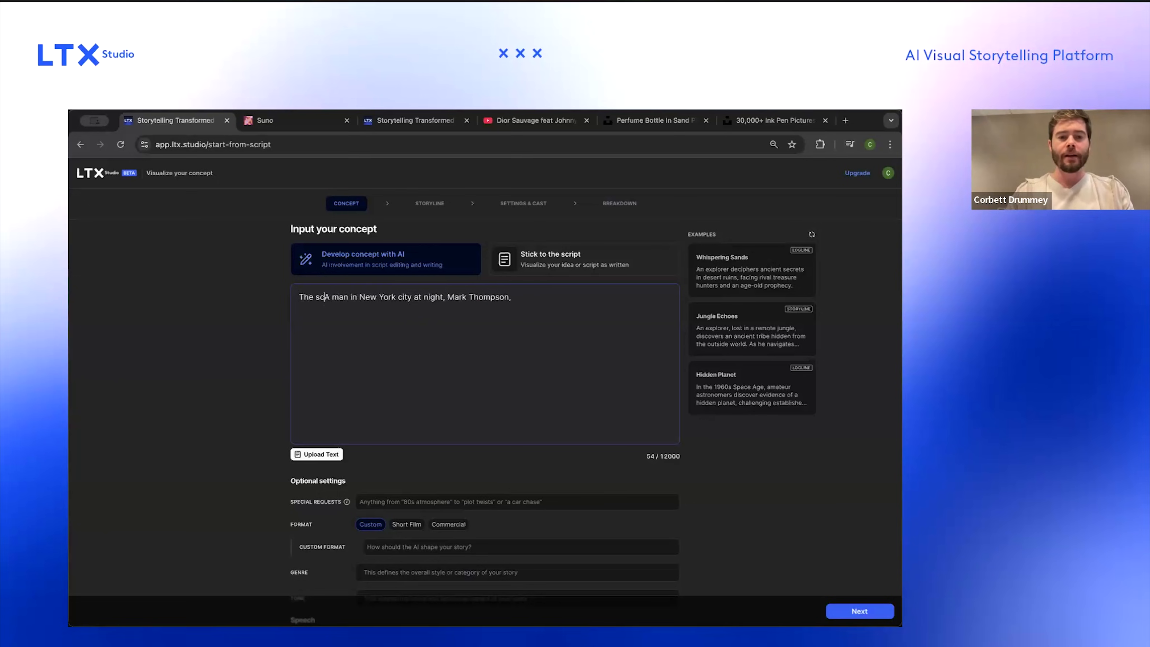
type("NYC,")
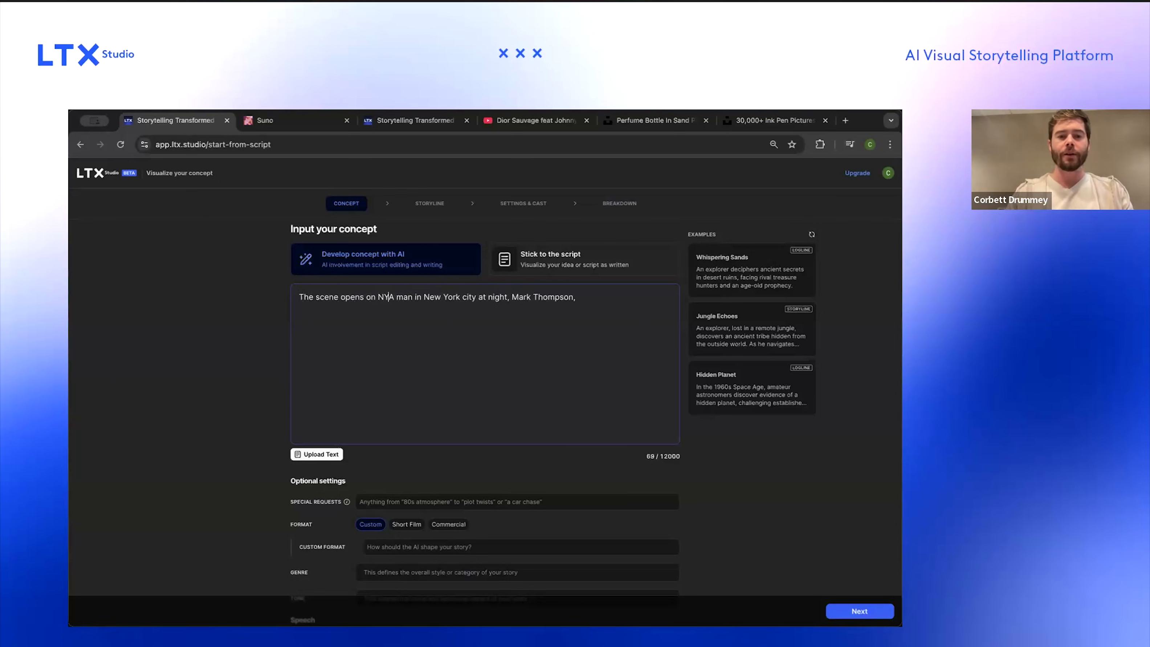
key("Delete")
type("and a")
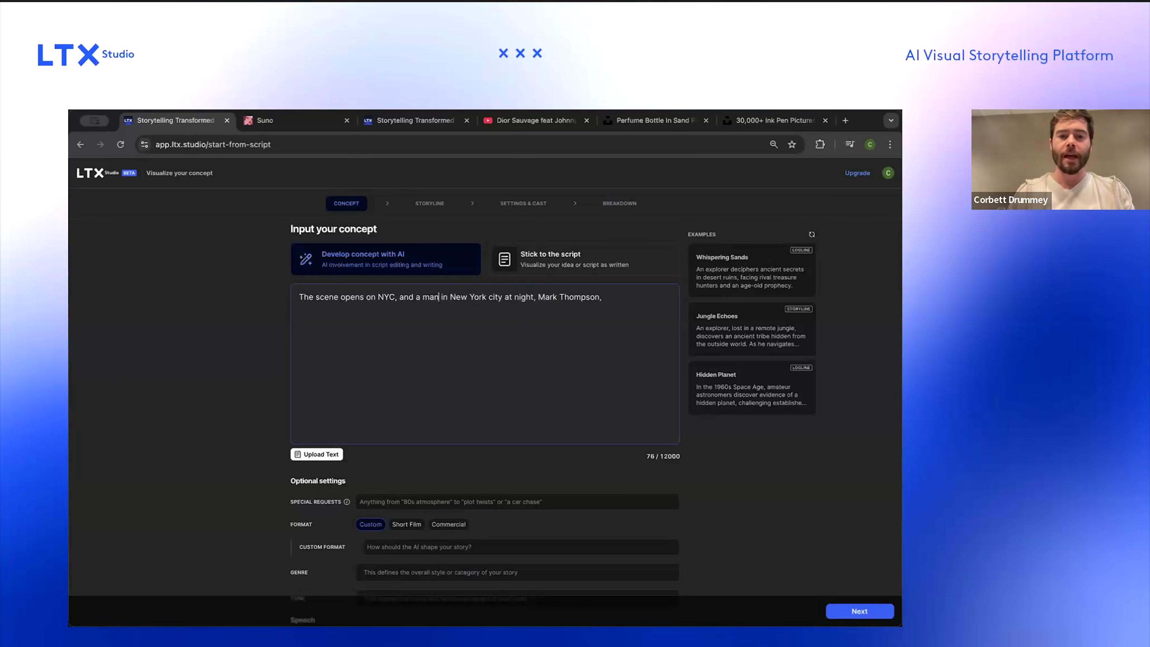
key("ctrl+shift+Right")
key("ctrl+shift+Right")
key("ctrl+shift+Right")
key("ctrl+shift+Right")
key("ctrl+shift+Right")
key("ctrl+shift+Right")
key("BackSpace")
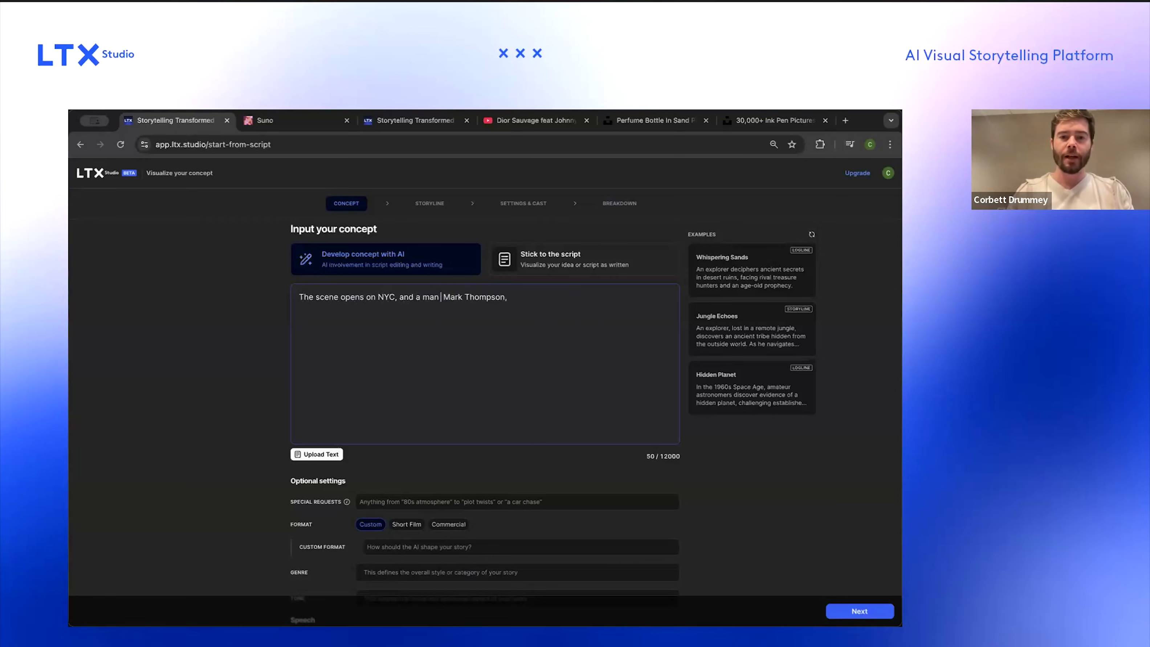
Step: Continue the concept: 'is playing guitar in his basement. He's tired of the city so decides to drive all night out west.'
type("is playing guitar in his bas")
type("ement")
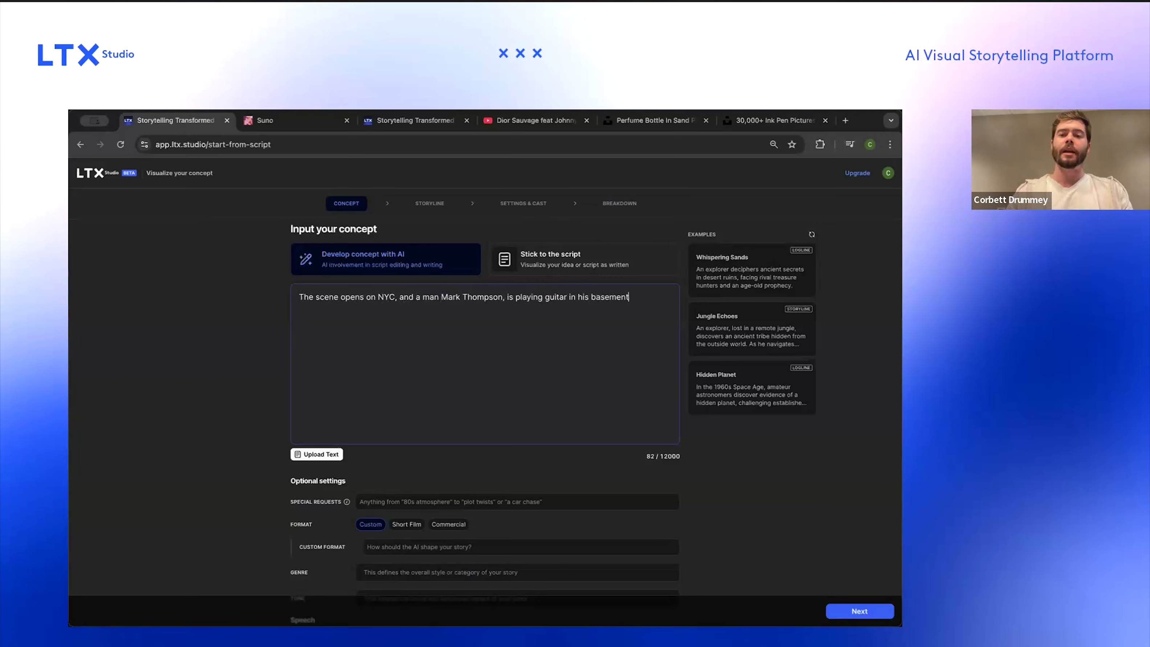
type(". He's tired o")
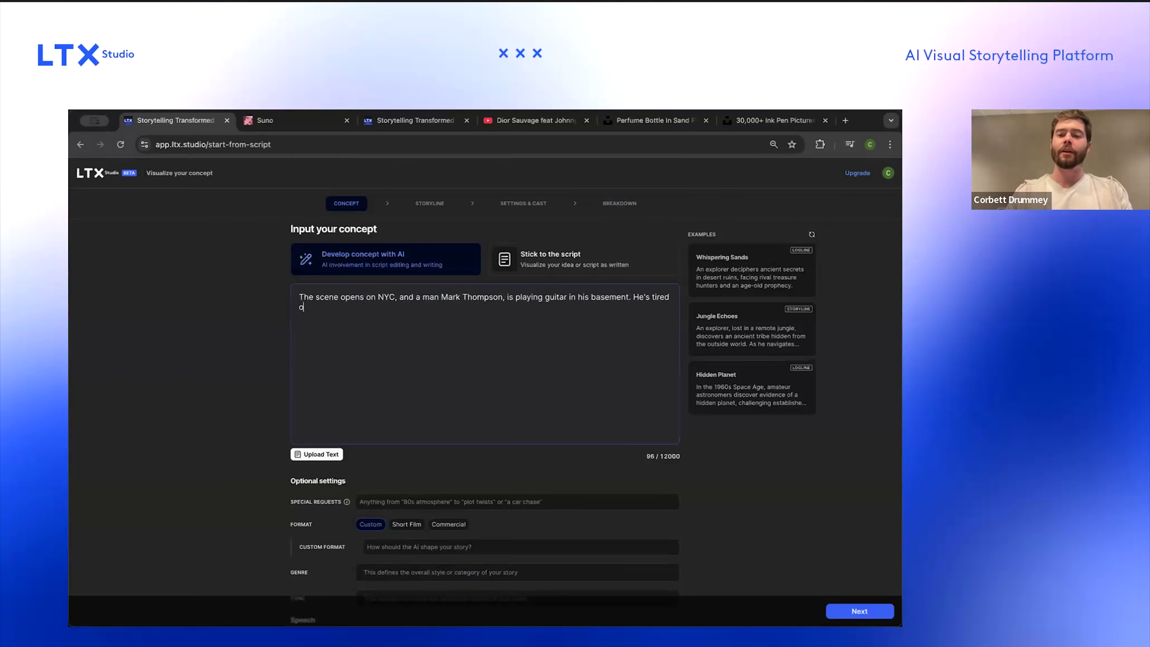
type("f the city so decides to drive all night out ")
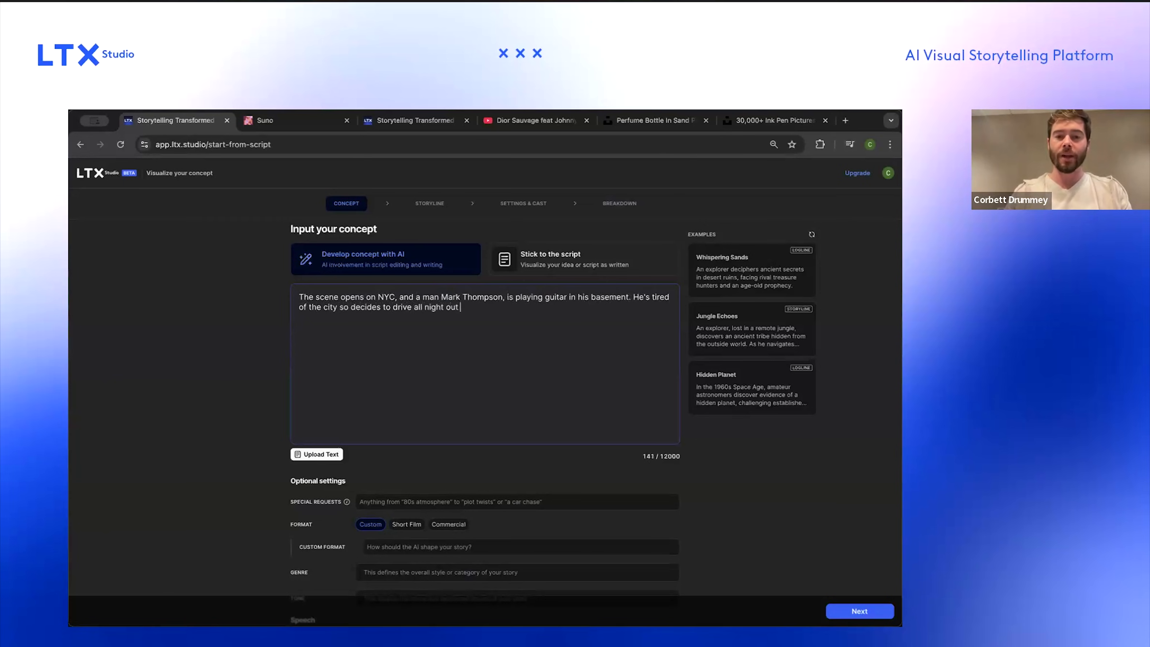
type("west. We see him driving through ")
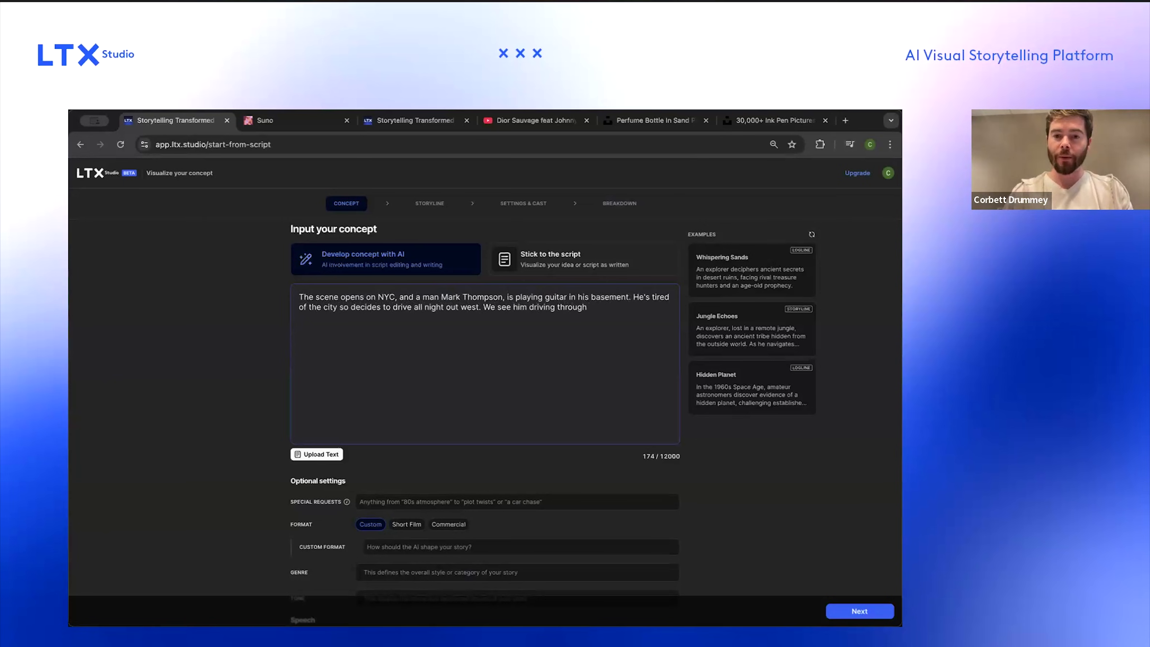
type("oil fields in T")
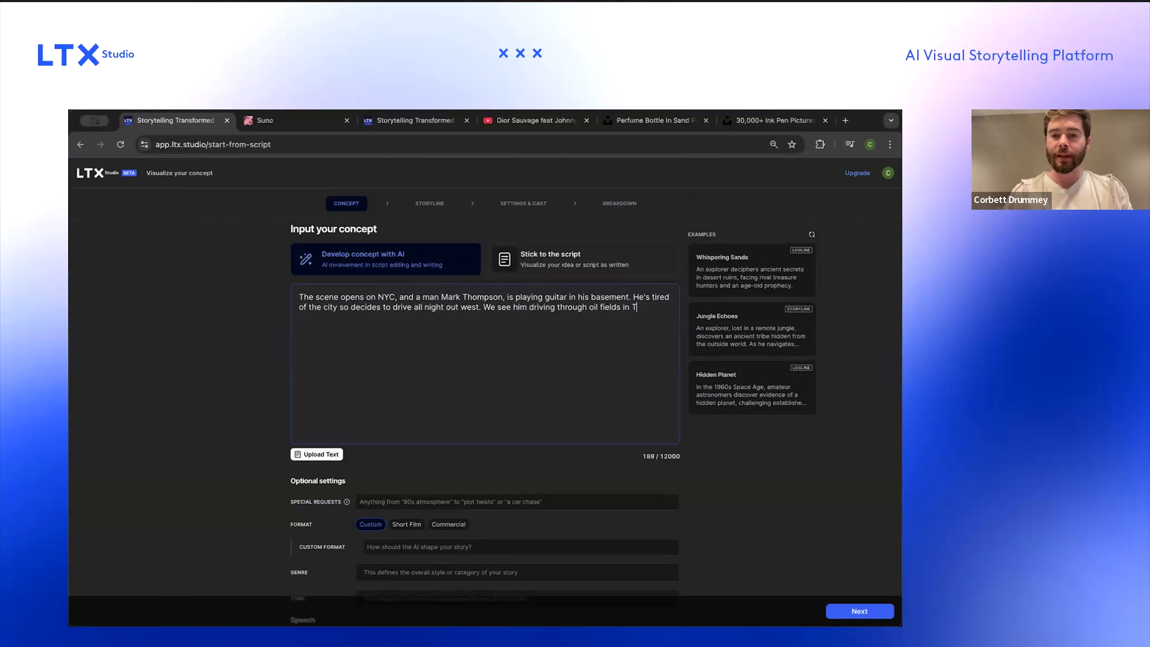
type("exas and encour")
Step: Add 'We see him driving through oil fields in Texas and encountering some wildlife.' to the concept
key("BackSpace")
type("ntering some wildlife. ")
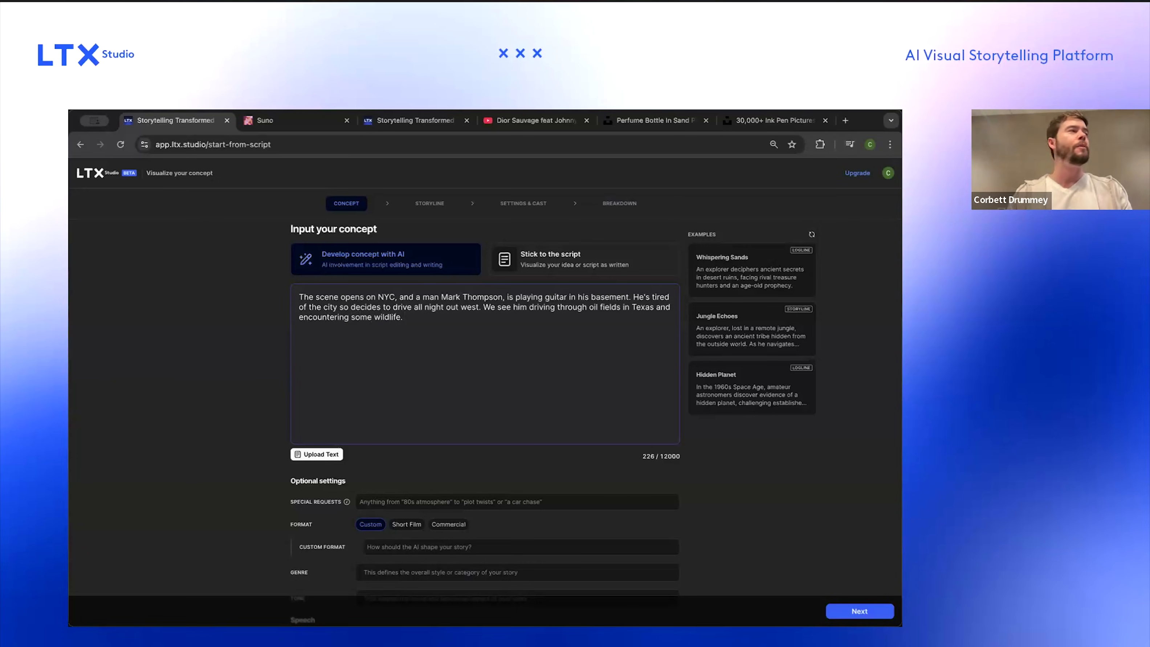
type("He then walks out to the desert and dig")
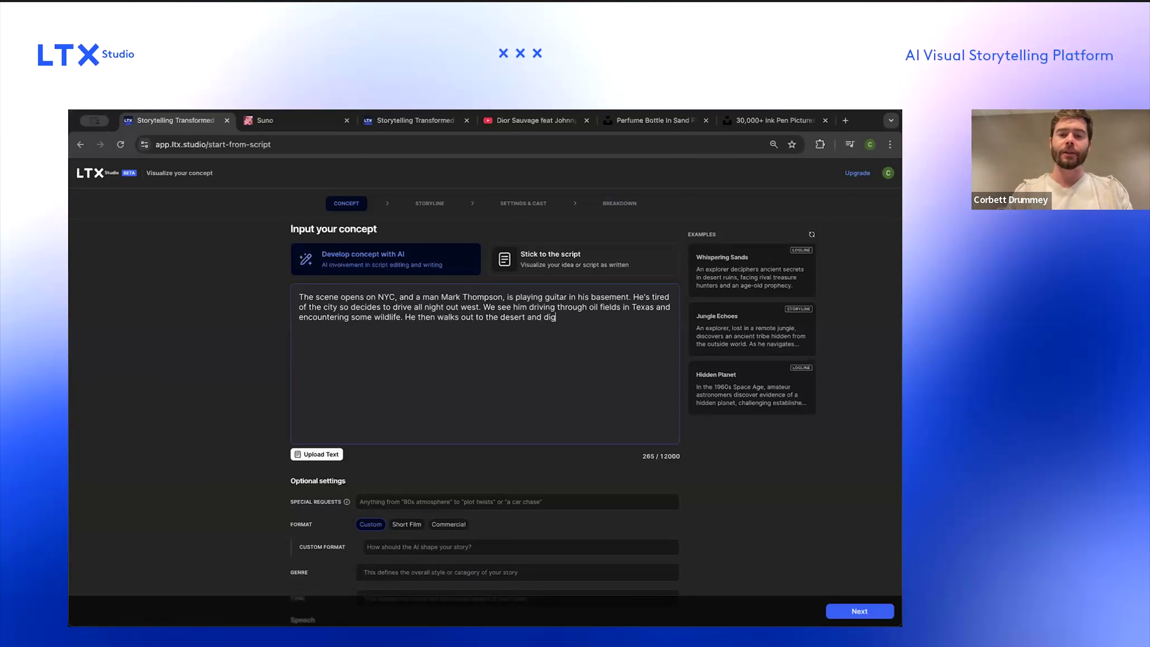
type("s a wole")
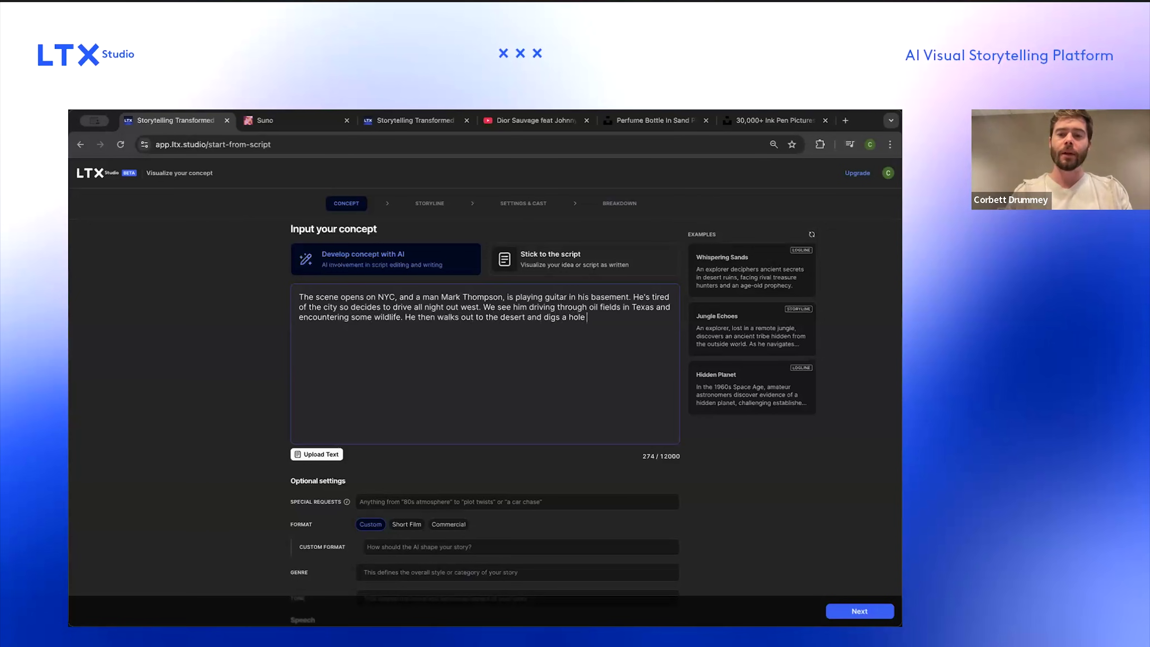
type(", where he bur")
type("ies his watch and")
type(" jewelry")
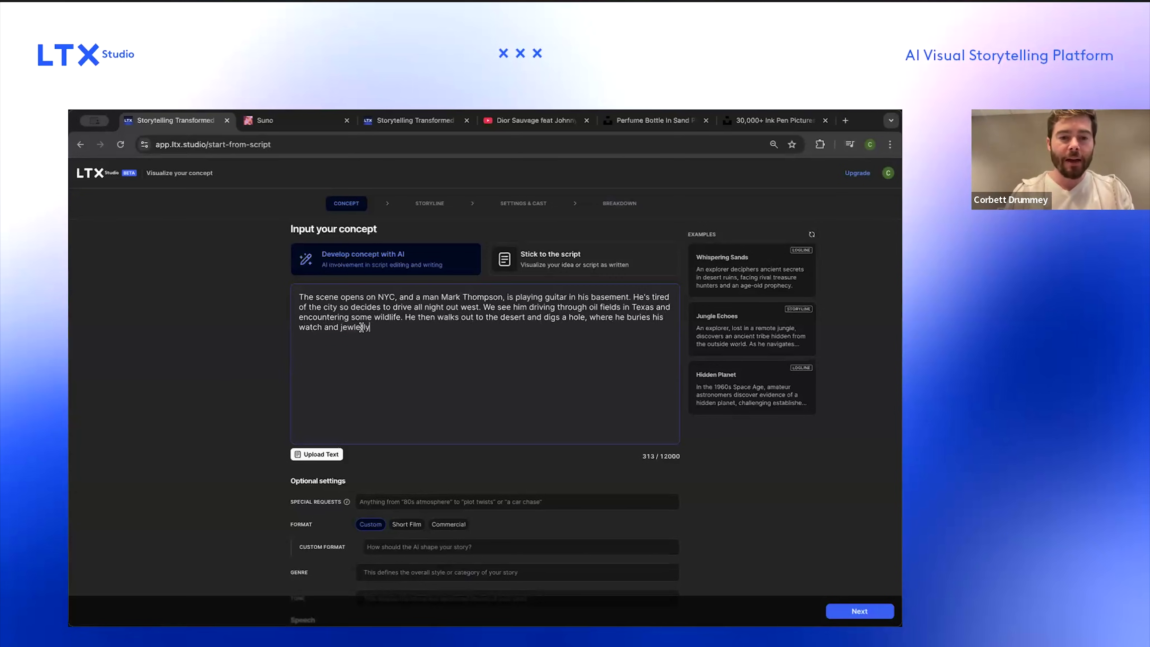
Step: Add 'He then walks out to the desert and digs a hole, where he buries his watch and jewelry.' to the concept
right_click(361, 324)
left_click(369, 329)
type(".")
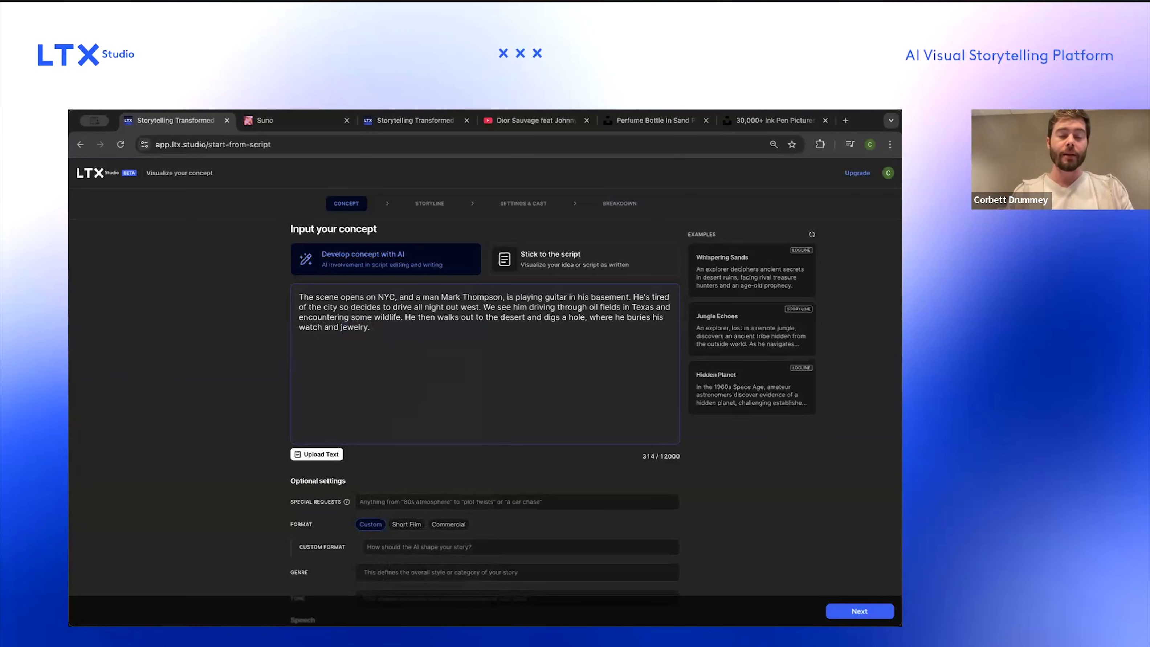
type(" In the sand he discovers a perfume, \"LT")
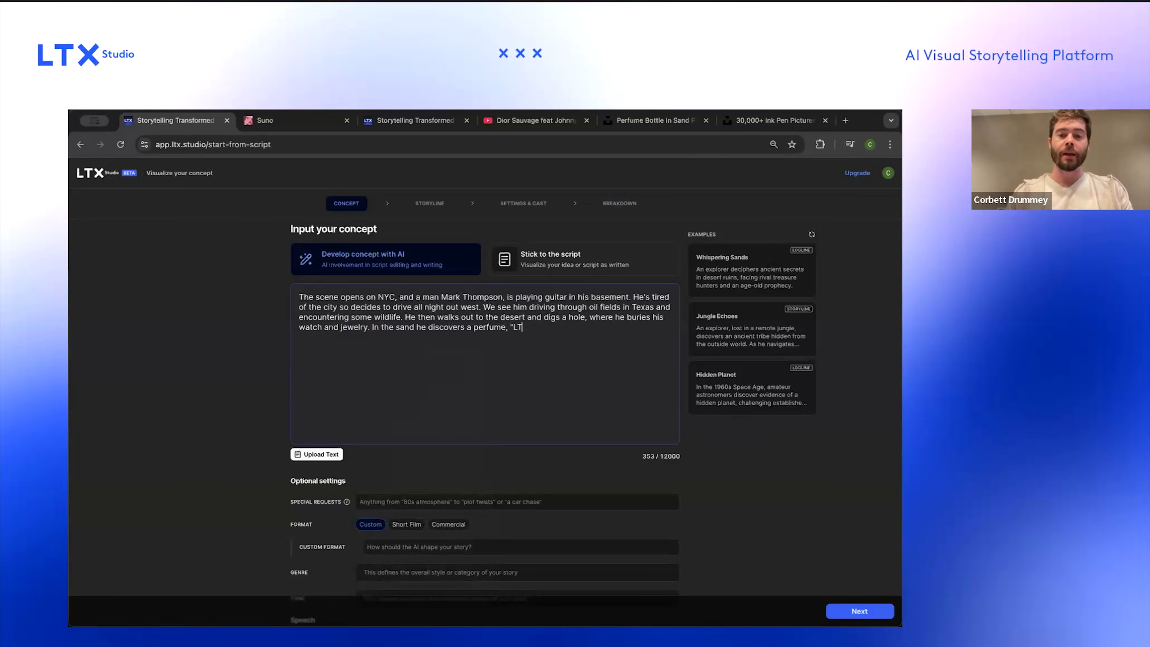
type("X\". The scene ends with the")
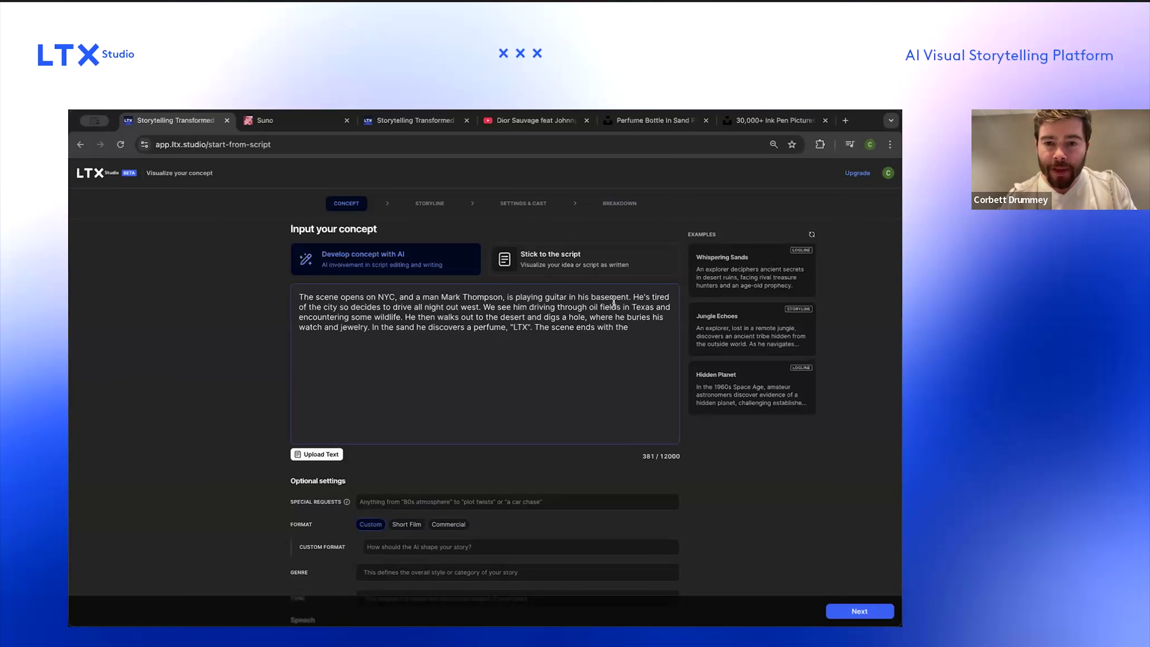
Step: Insert 'in the morning' after 'We see him' in the concept's driving sentence
left_click(528, 306)
type("in the morning")
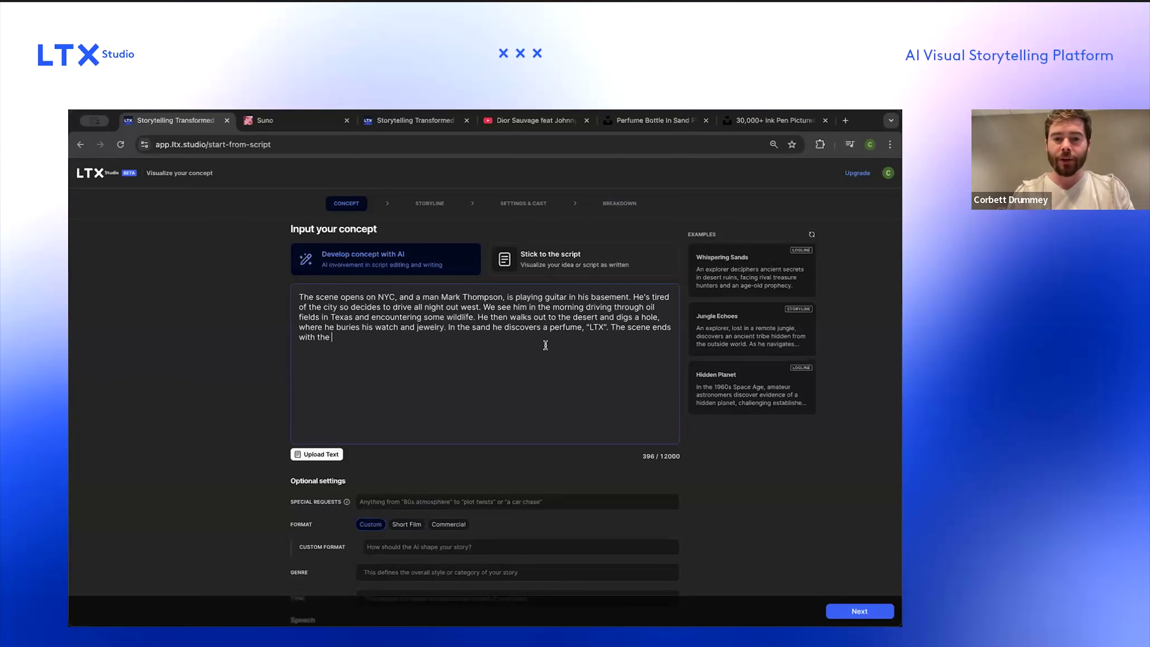
Step: Finish the concept with 'sky fading to orange and then dusk, with the sky passing quickly overhead until we reach midnight'
left_click(563, 345)
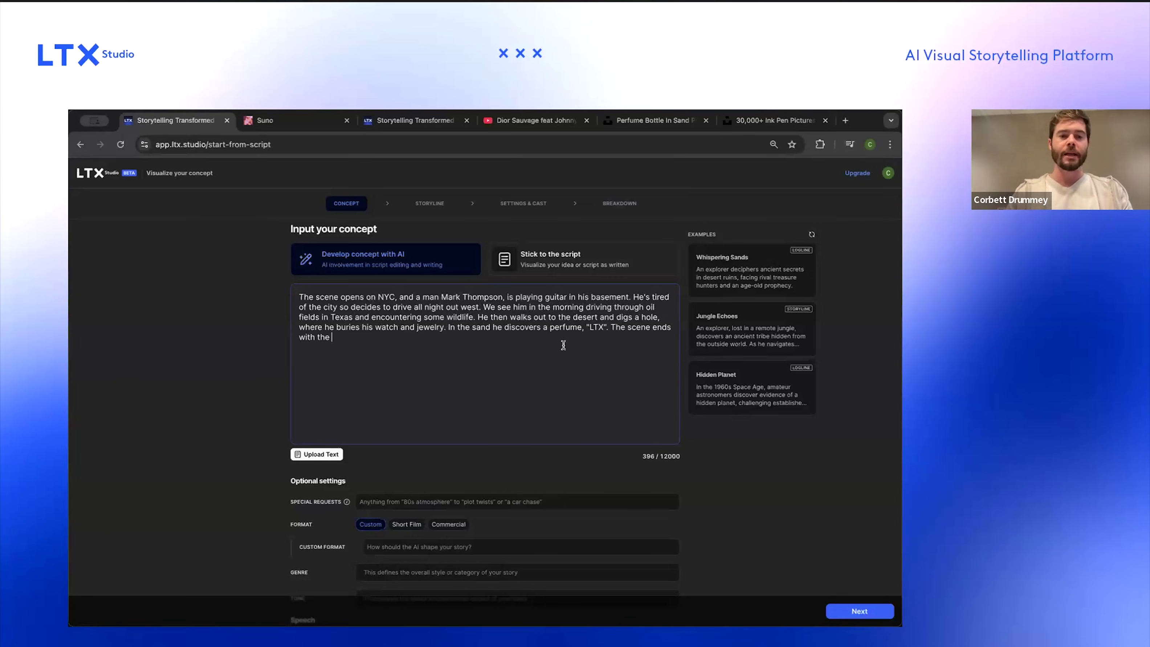
type("sky fading to or")
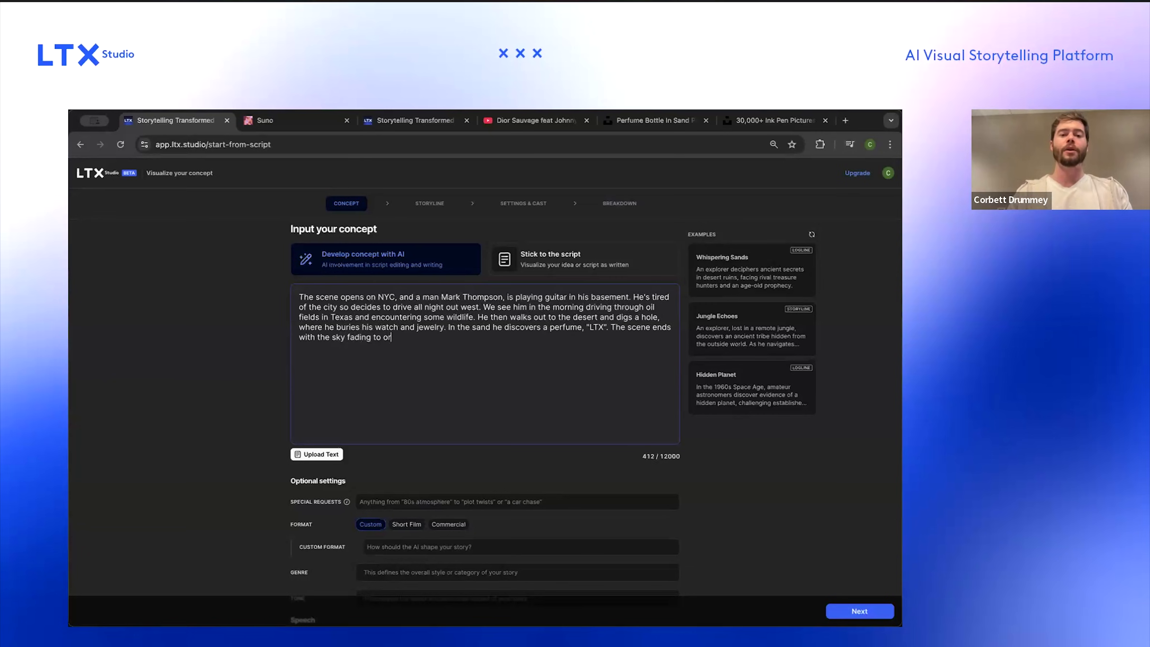
type("ange and then dus")
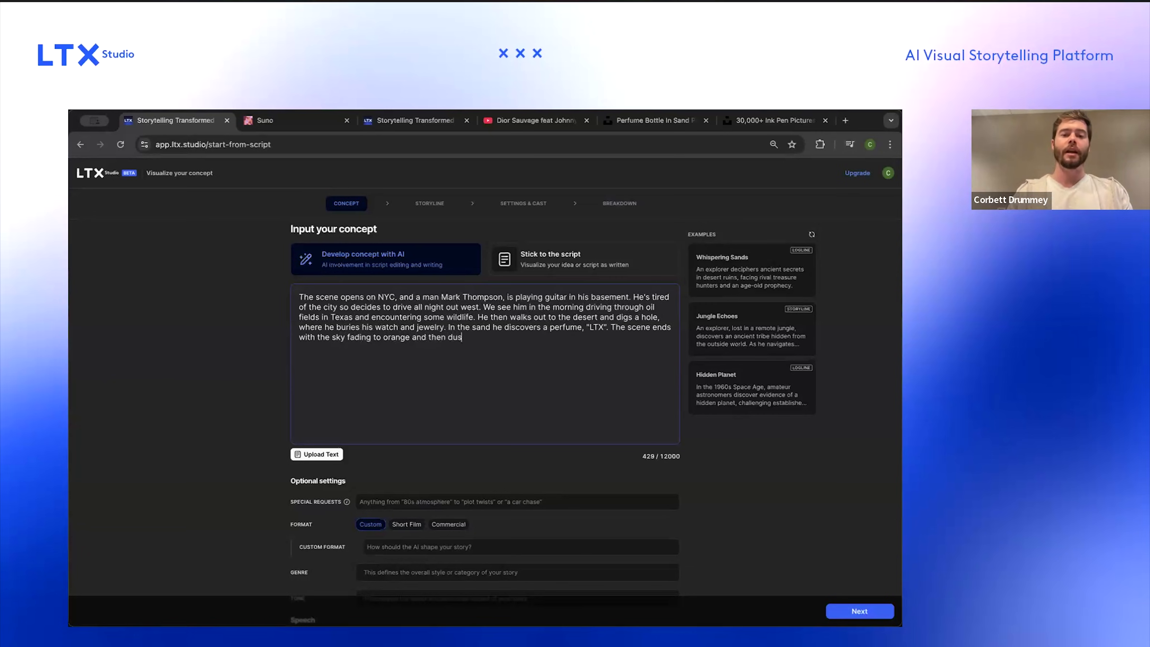
type("k, with ")
type("the sky passing quickly ")
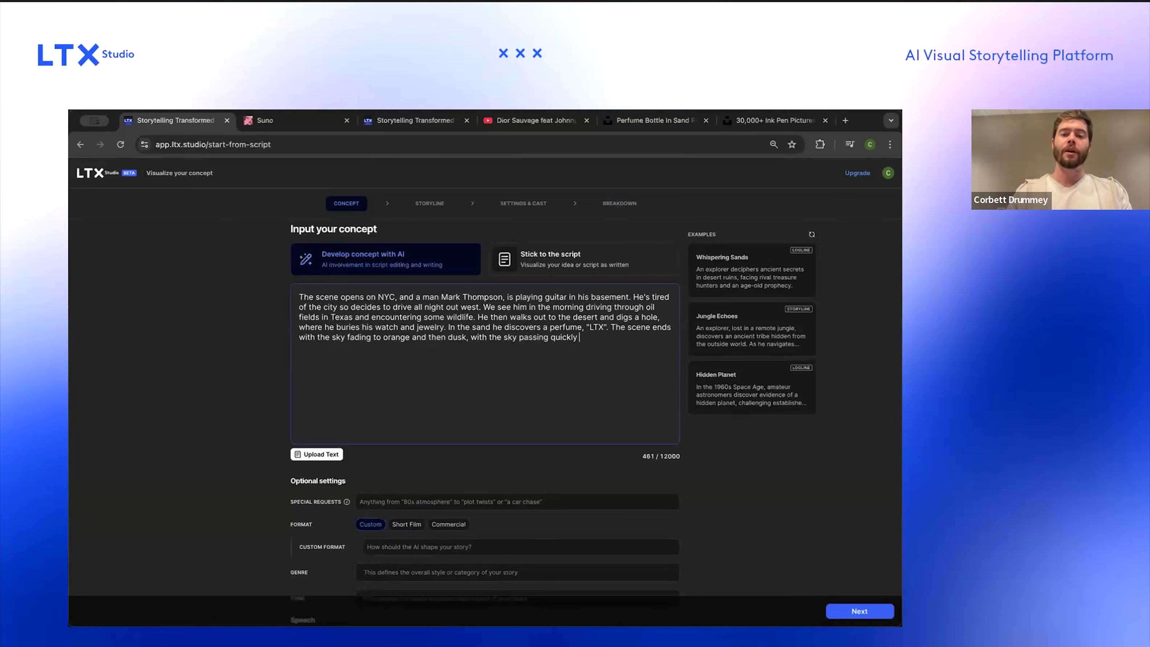
type("overhead until we ")
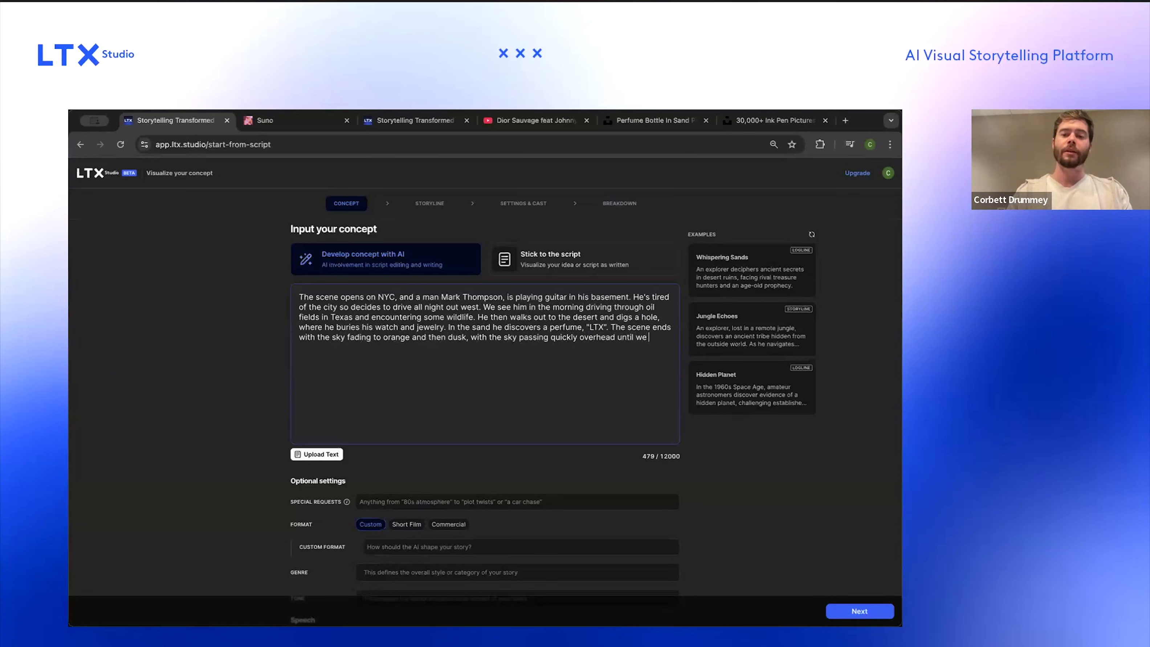
type("reach midnight.")
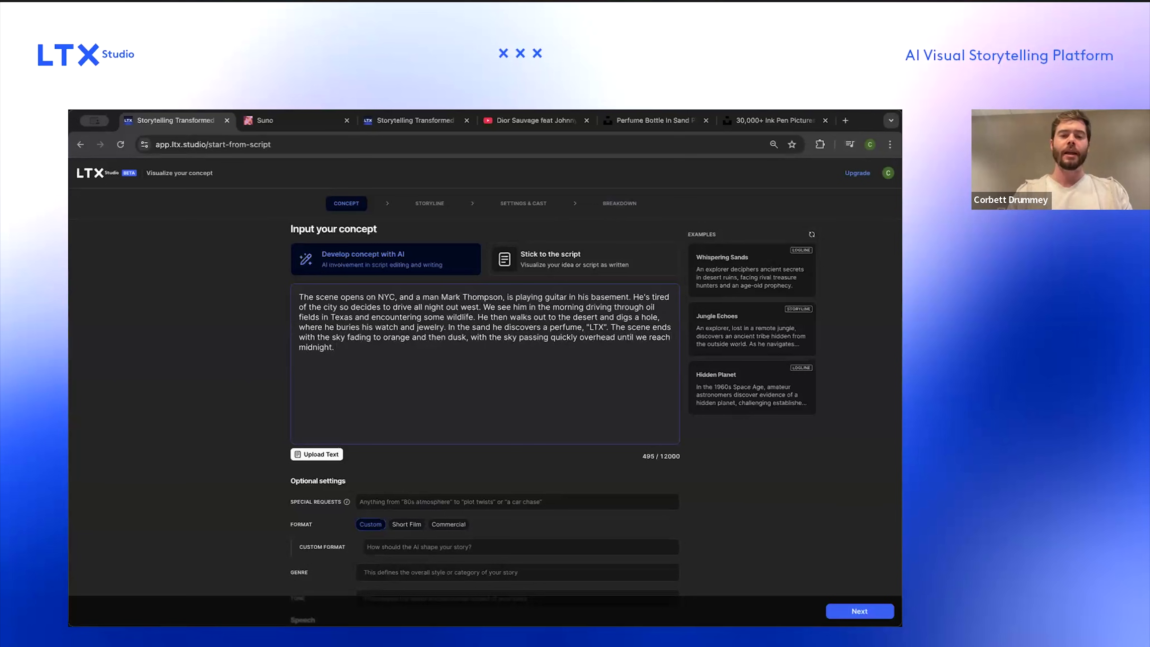
Step: Set the optional format to Short Film and proceed to generate the storyline
scroll(599, 460, "down", 1)
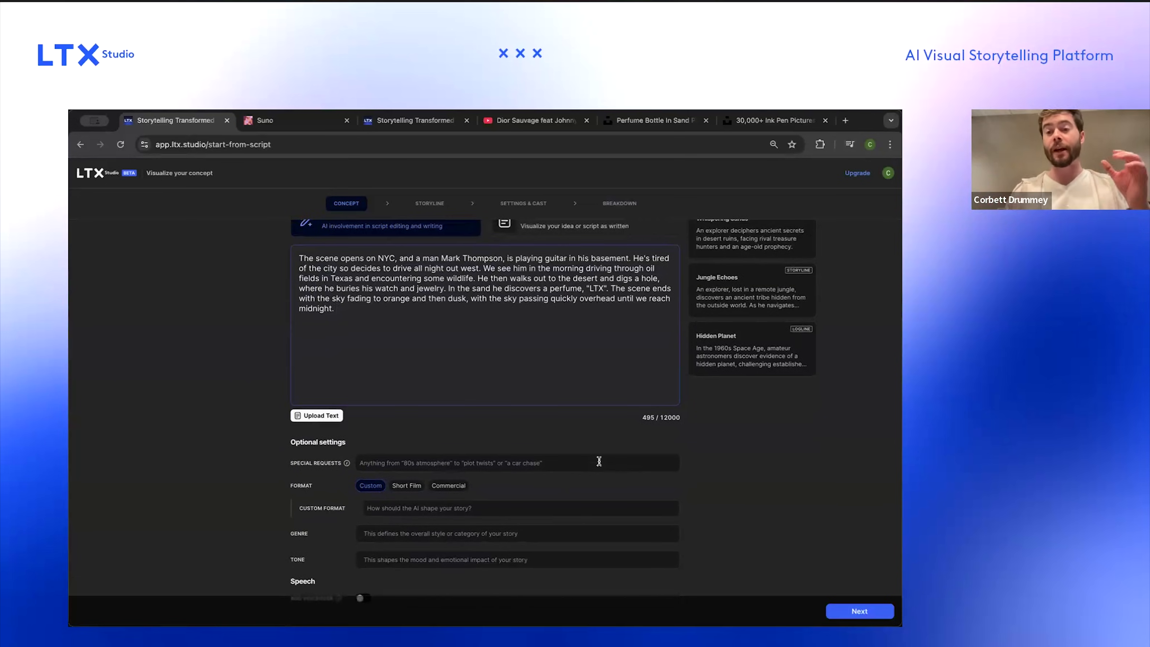
scroll(599, 461, "up", 1)
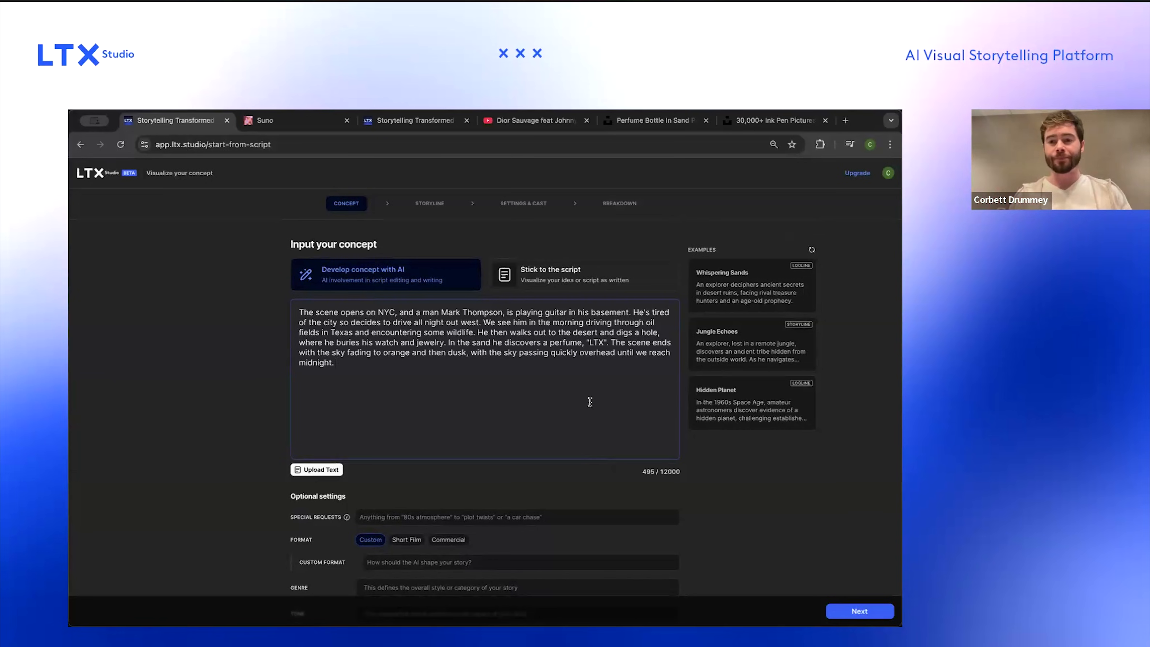
scroll(590, 402, "down", 1)
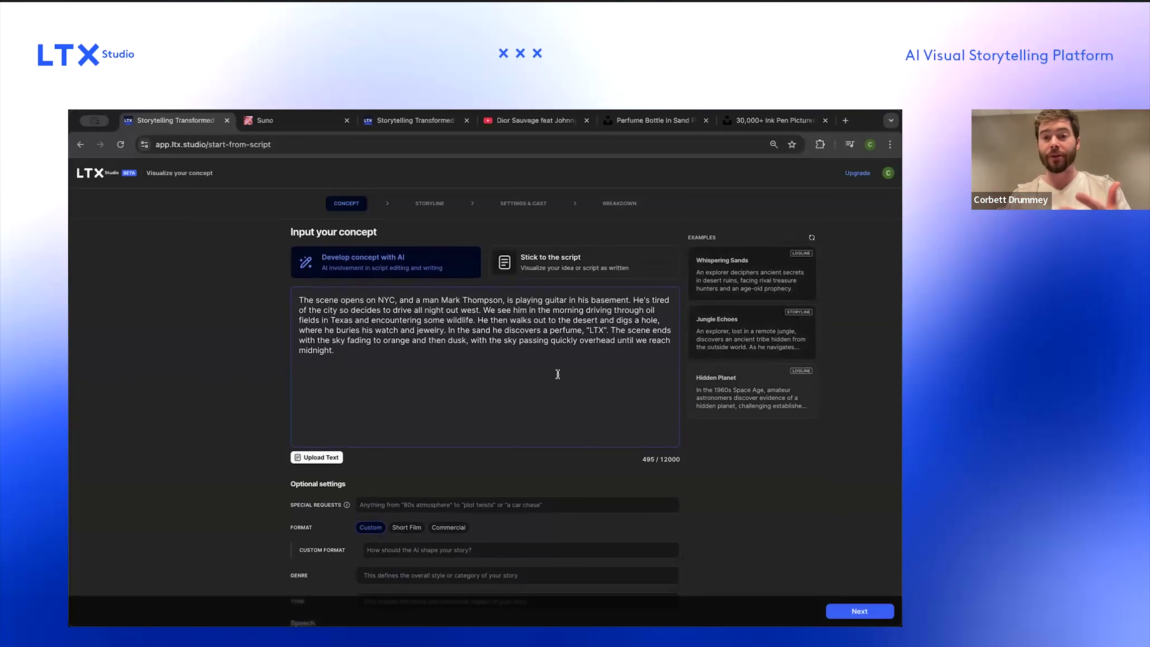
scroll(506, 382, "down", 1)
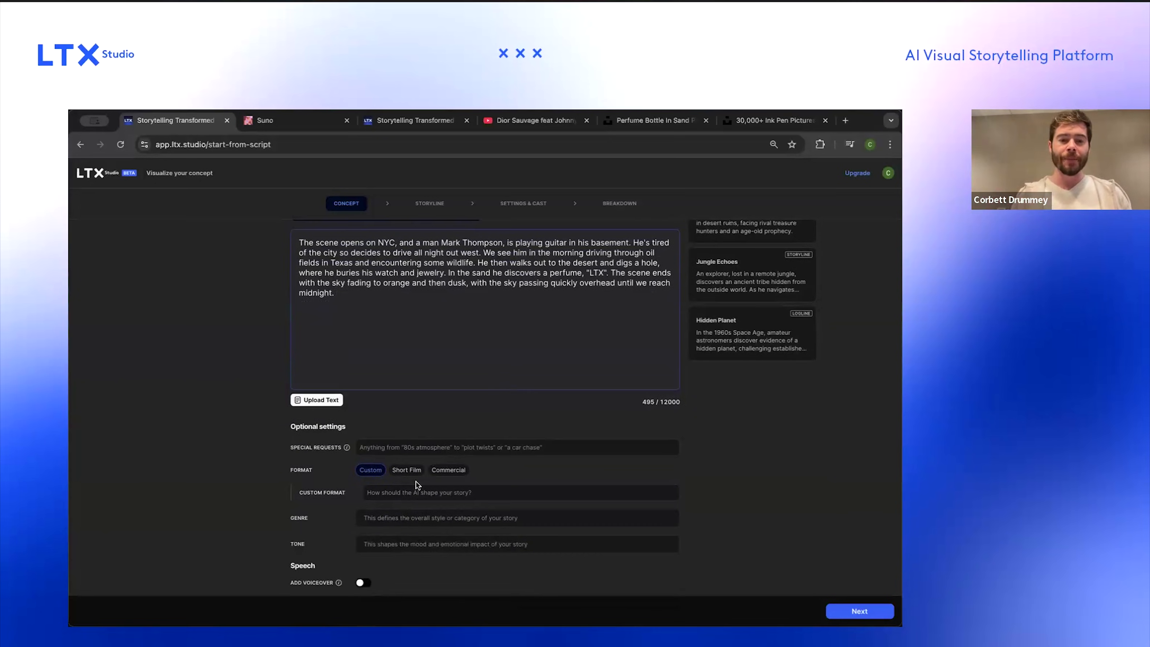
left_click(447, 471)
left_click(405, 470)
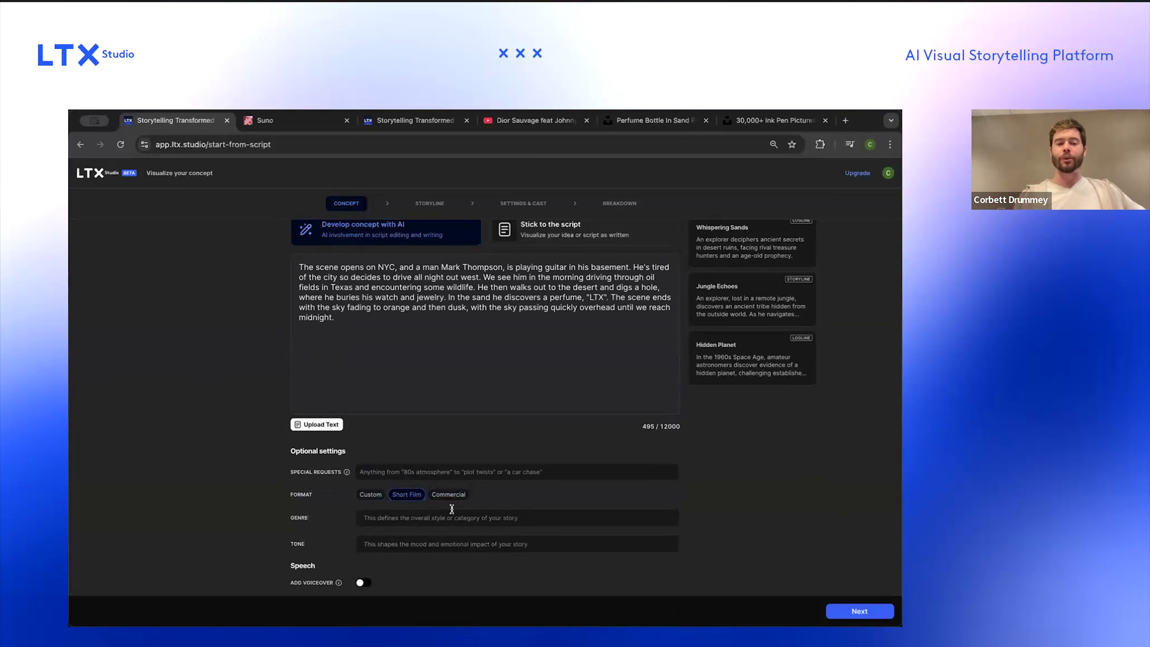
left_click(370, 494)
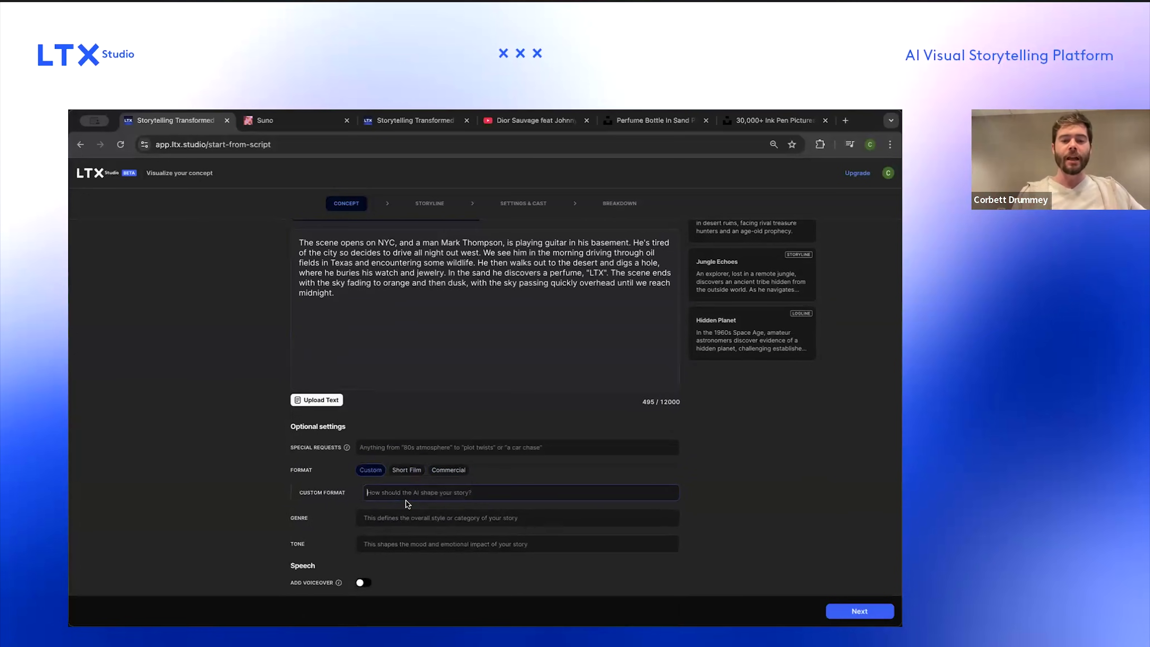
left_click(462, 474)
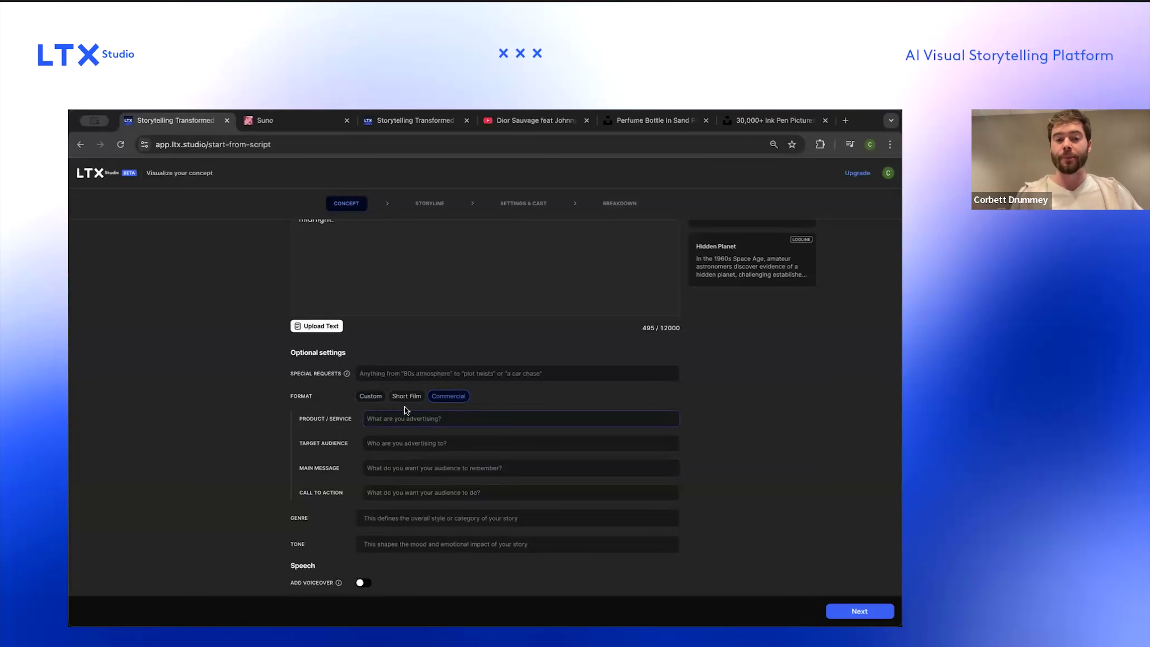
left_click(406, 397)
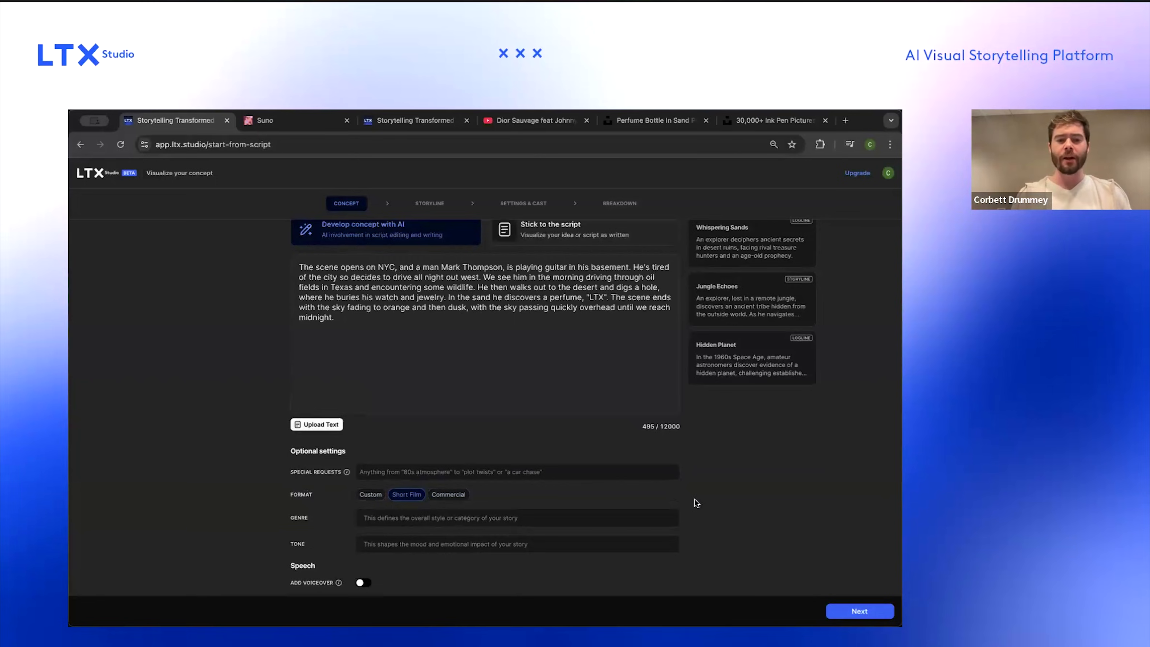
left_click(844, 608)
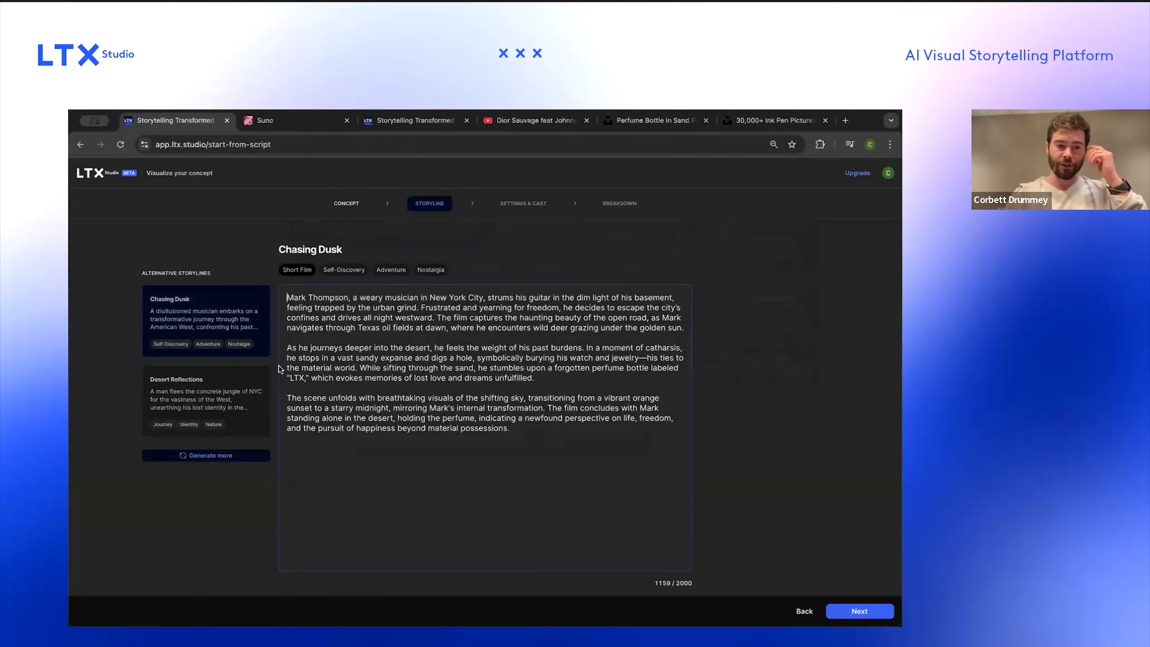
Step: Generate more alternative storylines, compare them, and select the Chasing Dusk storyline
left_click(219, 456)
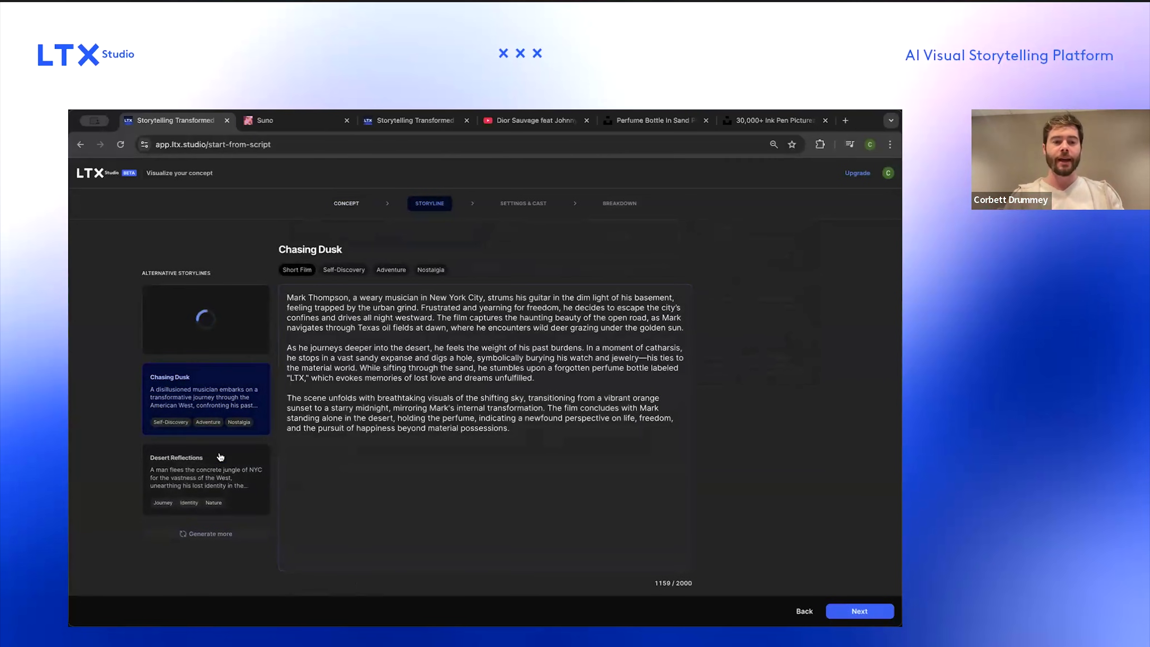
left_click(220, 458)
left_click(214, 395)
left_click_drag(310, 297, 468, 297)
left_click_drag(543, 295, 505, 318)
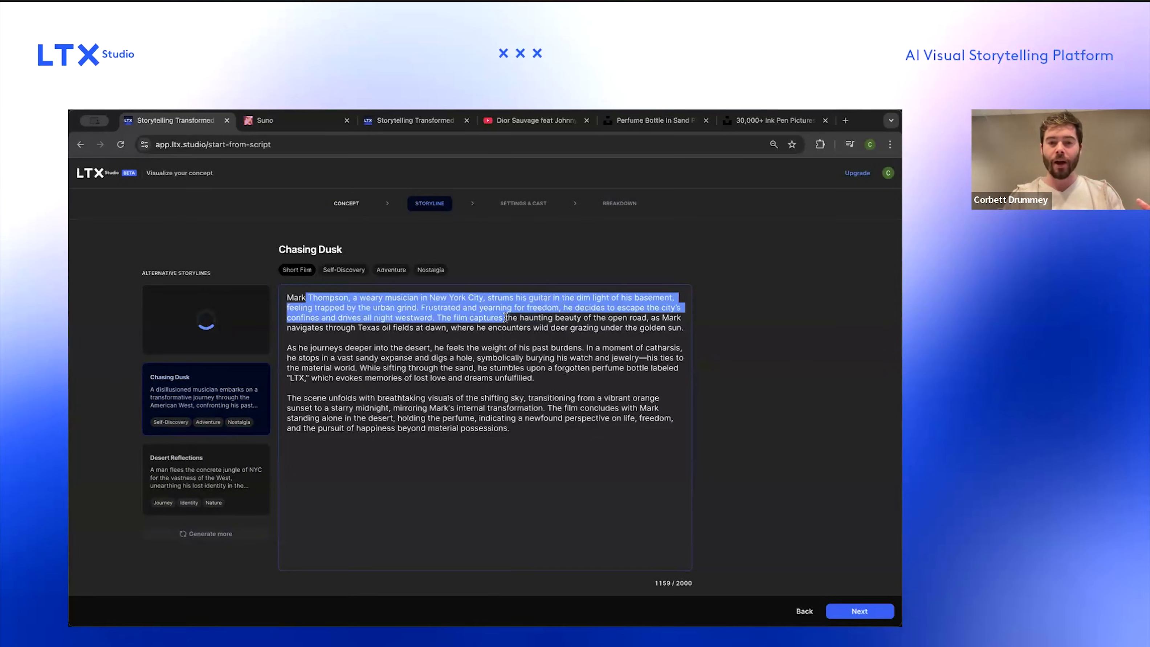
left_click(505, 318)
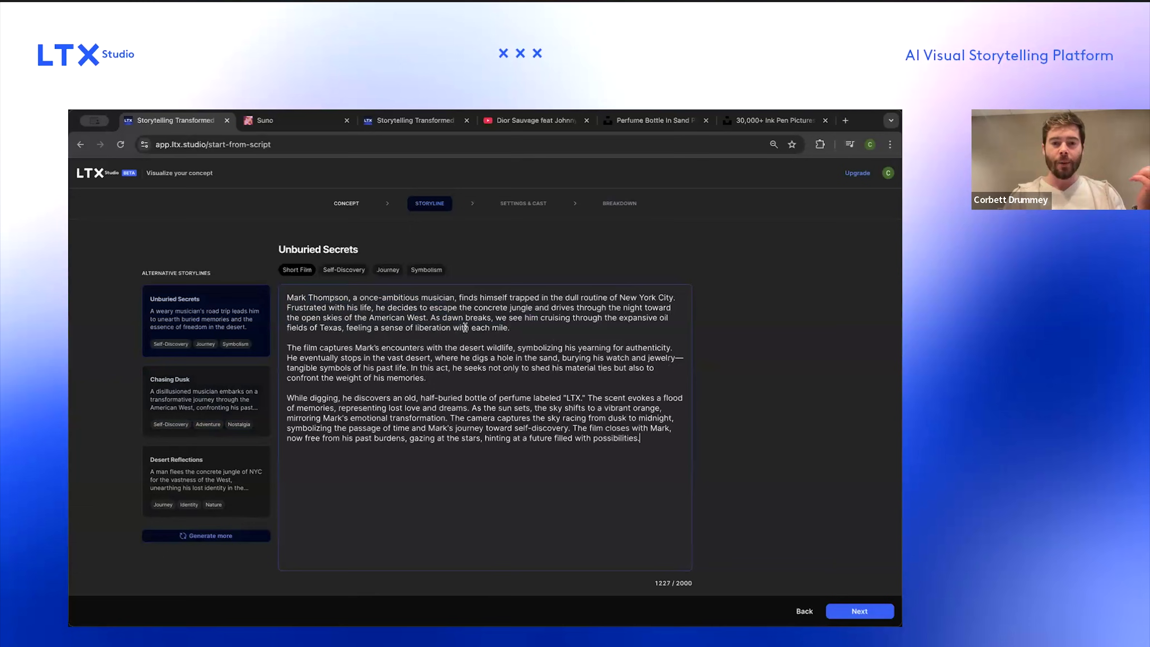
left_click(208, 475)
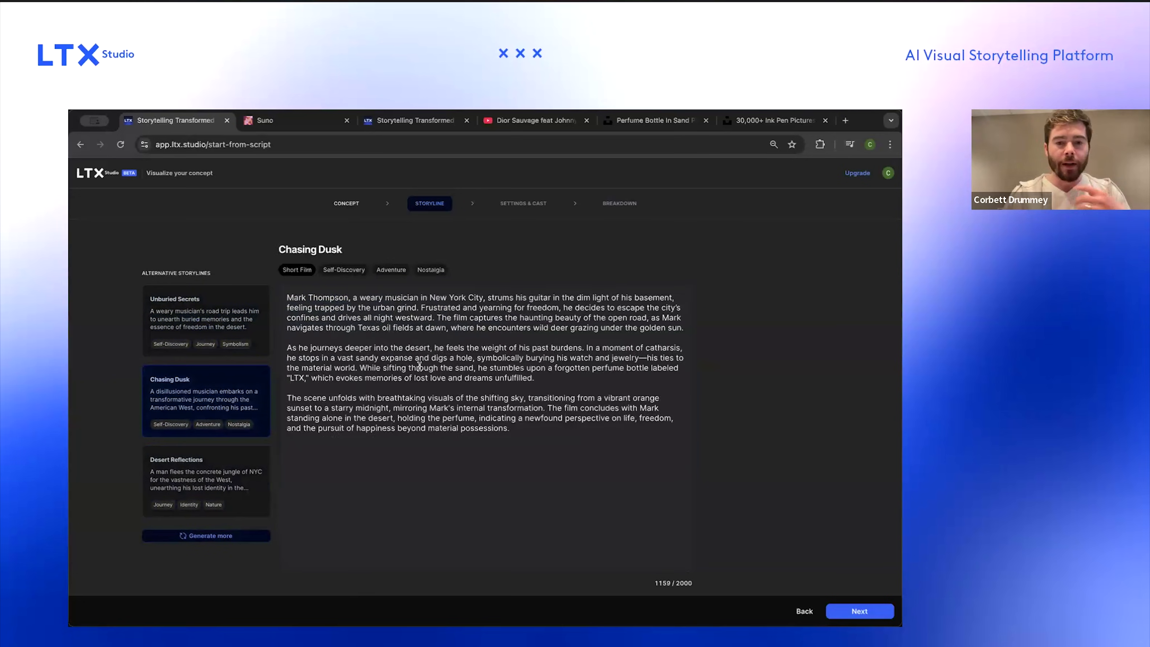
Step: Read through the Chasing Dusk storyline text
left_click_drag(333, 347, 393, 349)
left_click(396, 366)
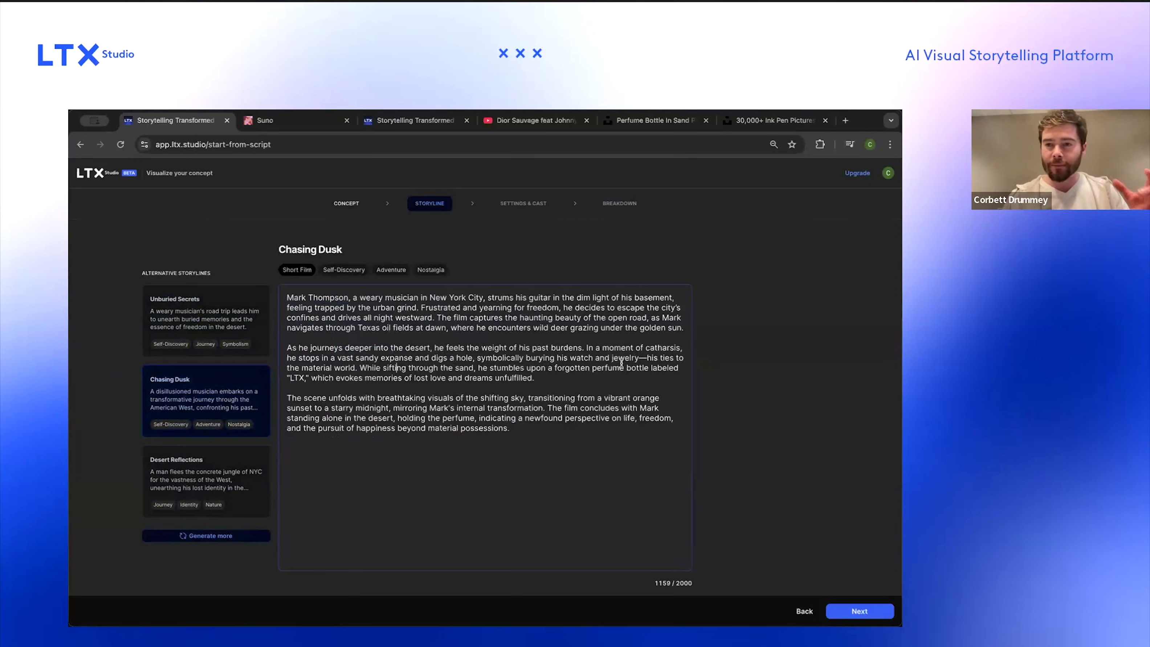
left_click_drag(551, 348, 569, 358)
left_click(576, 379)
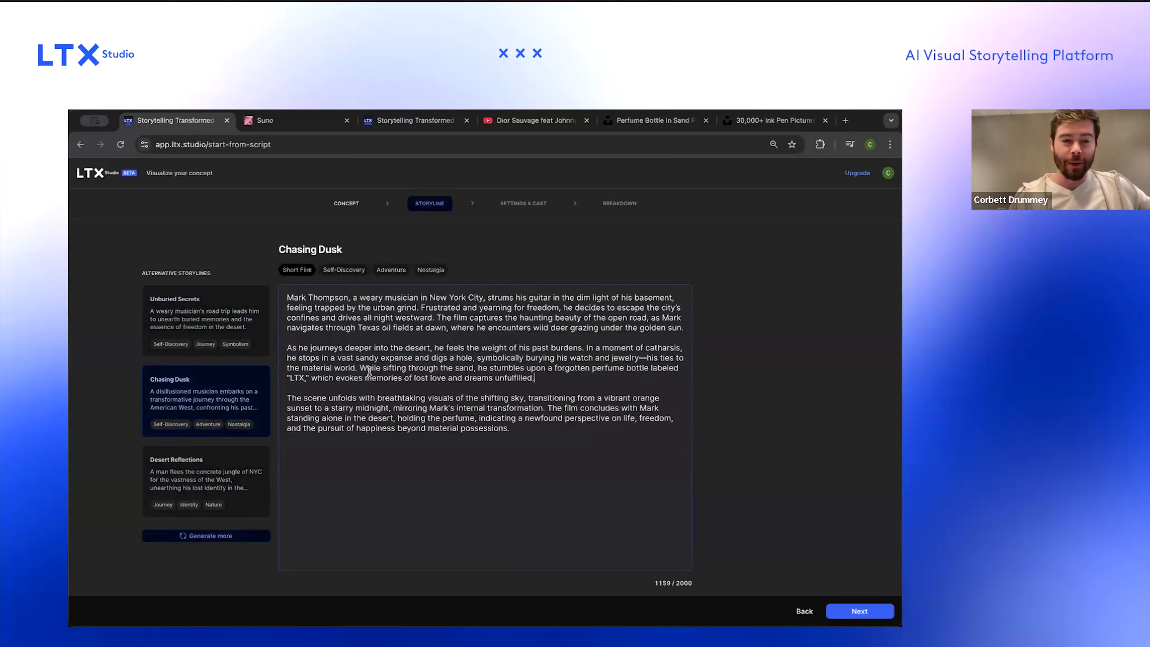
left_click_drag(316, 367, 457, 404)
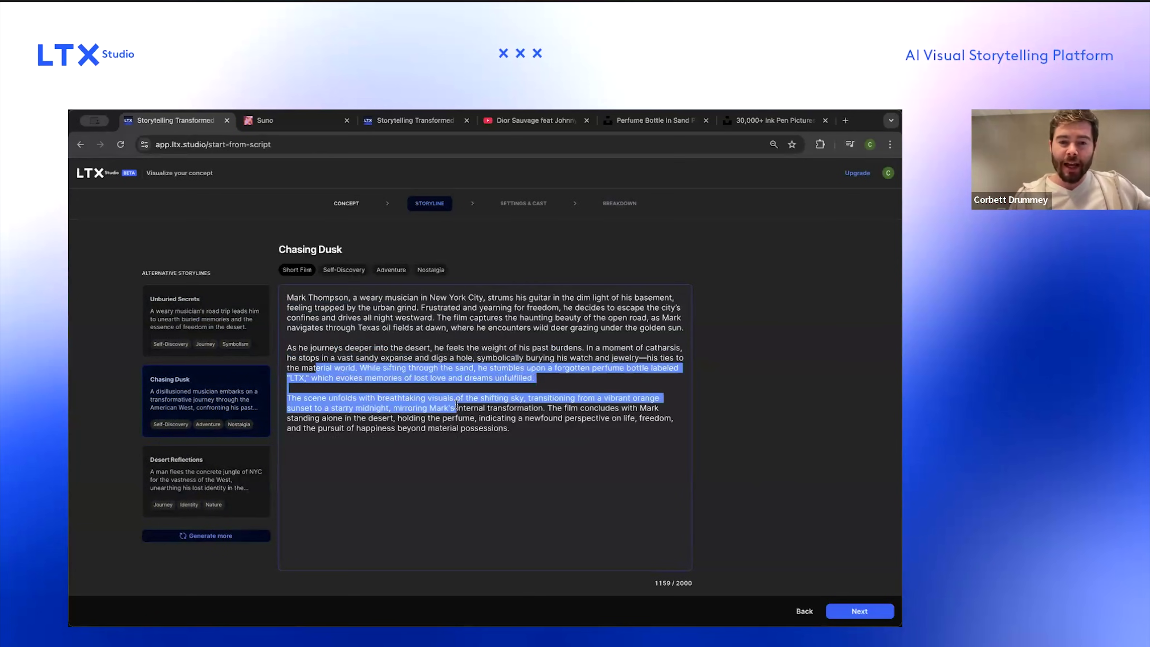
left_click(457, 404)
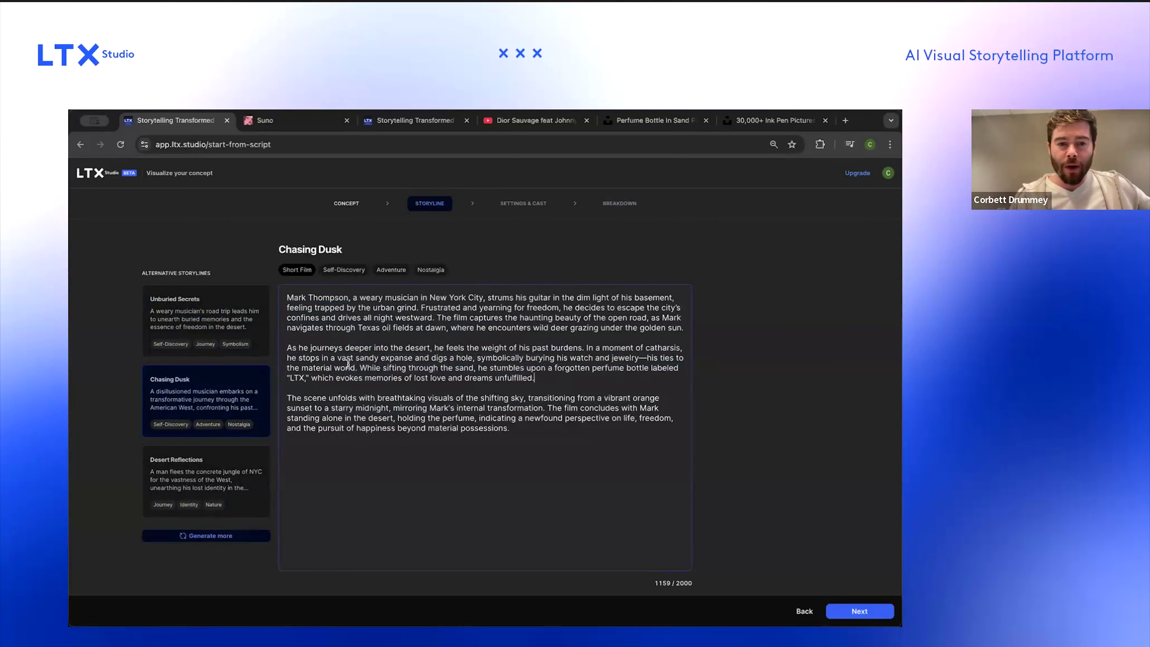
left_click_drag(492, 327, 621, 328)
left_click(547, 328)
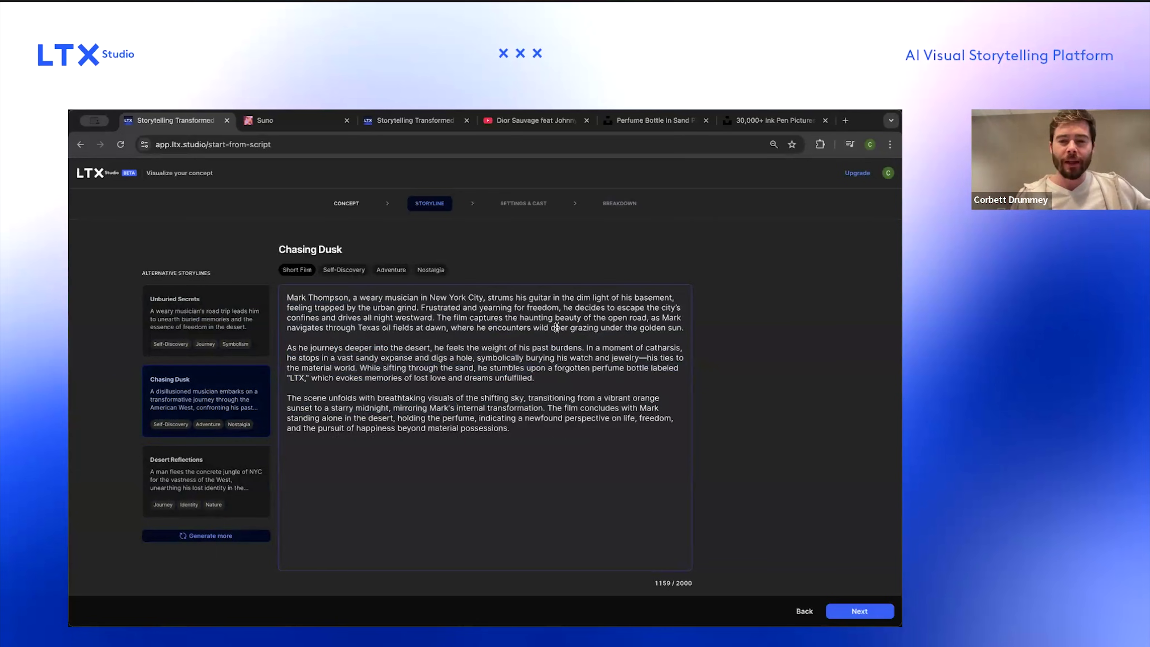
Step: Continue past the settings and cast page to the breakdown and review its synopsis and scenes
left_click(876, 613)
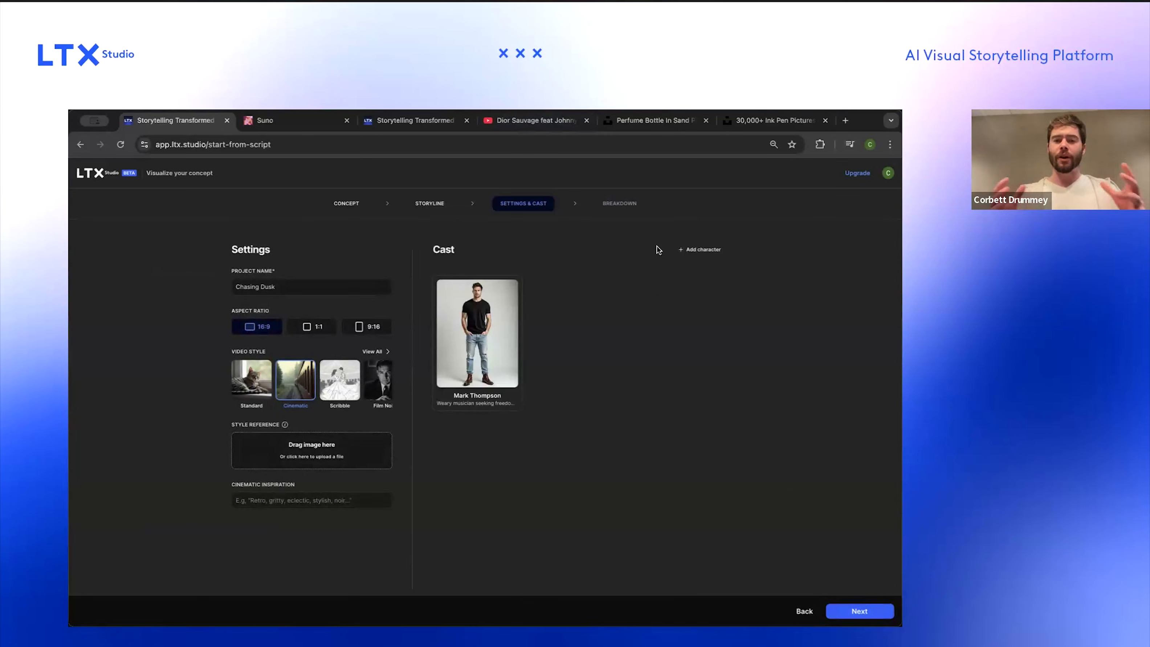
left_click(851, 611)
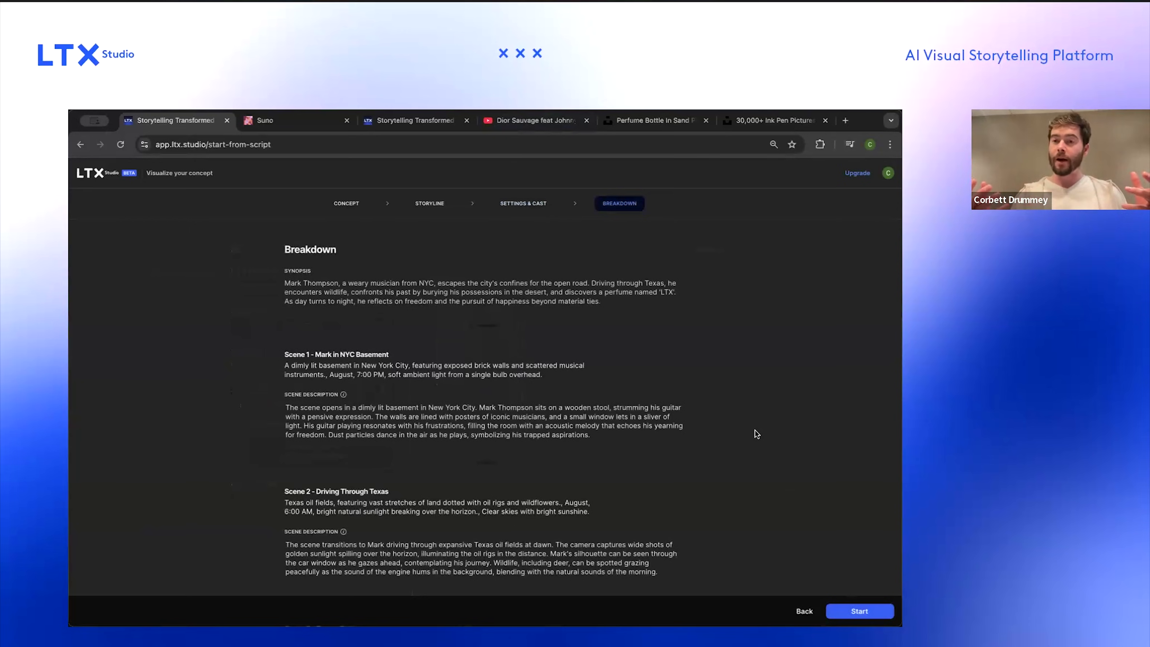
scroll(738, 494, "down", 4)
scroll(738, 493, "up", 2)
scroll(740, 496, "up", 2)
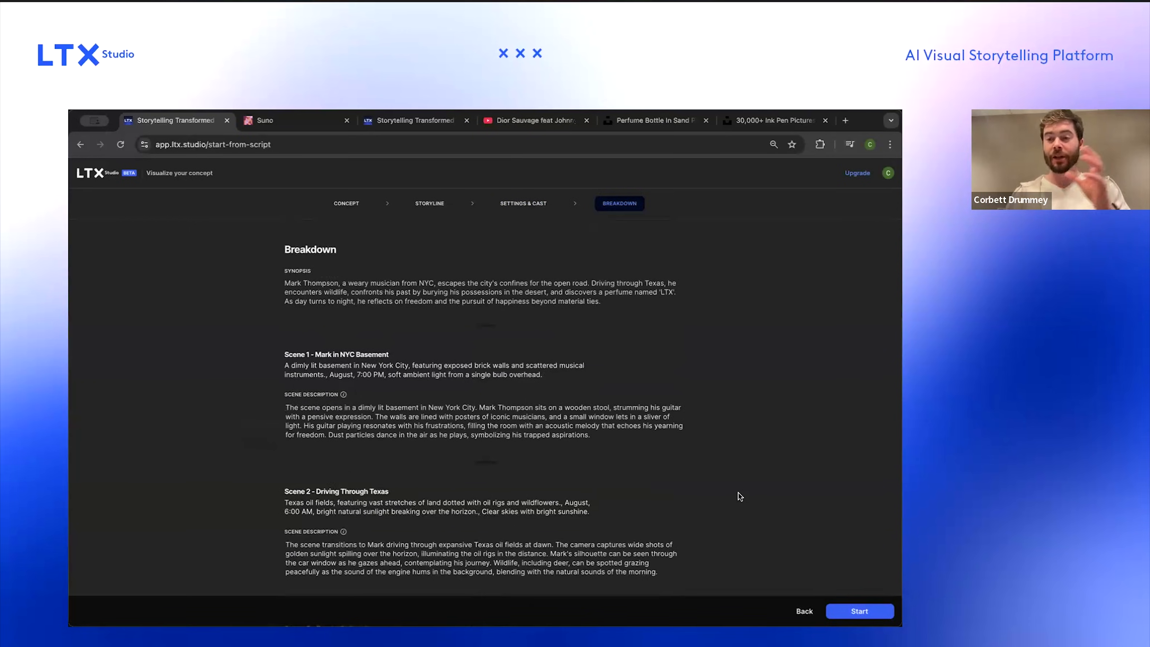
scroll(372, 338, "down", 1)
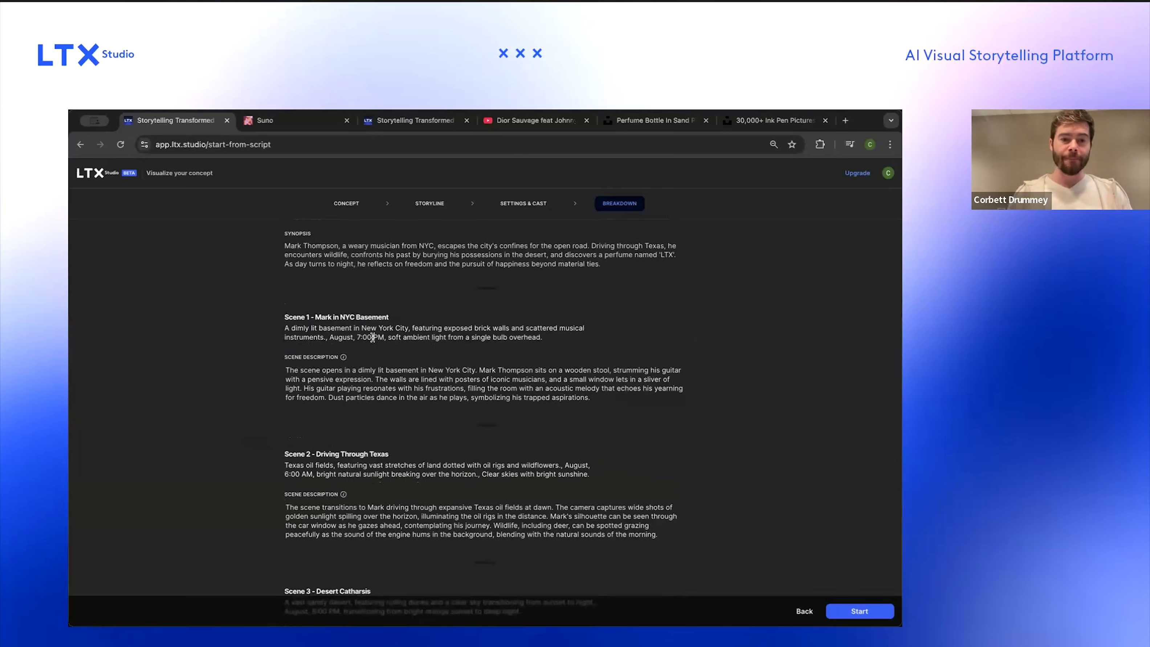
Step: Start the project from the reviewed breakdown
mouse_move(352, 324)
scroll(362, 351, "down", 4)
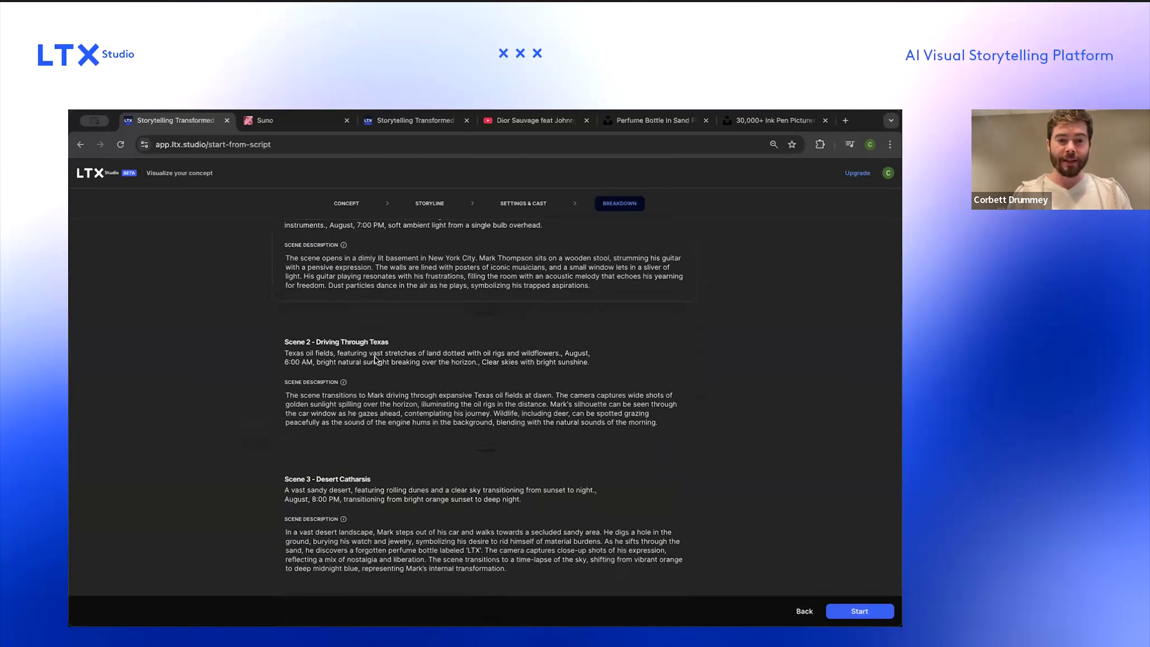
scroll(362, 431, "up", 5)
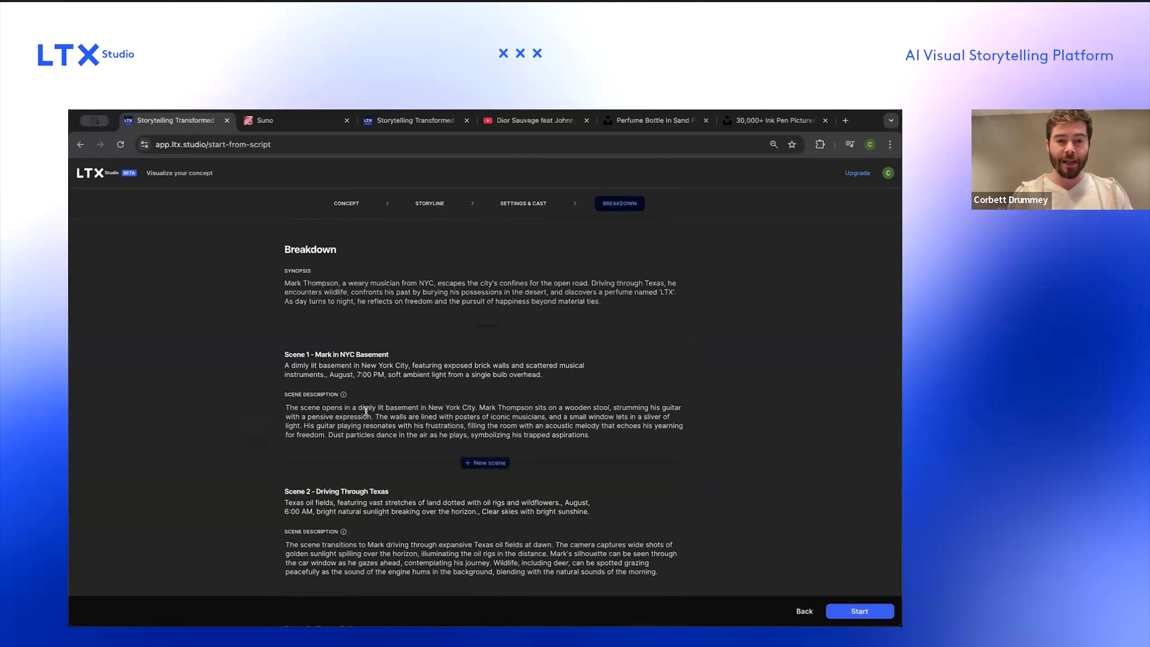
scroll(372, 363, "down", 2)
scroll(384, 307, "down", 3)
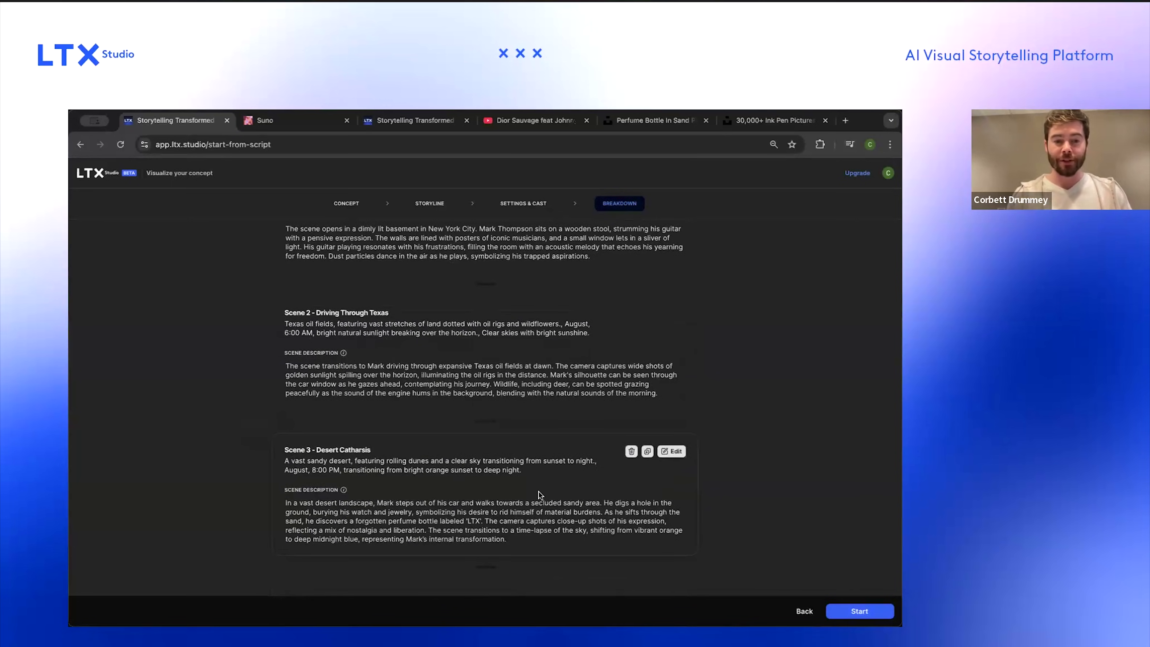
left_click(853, 612)
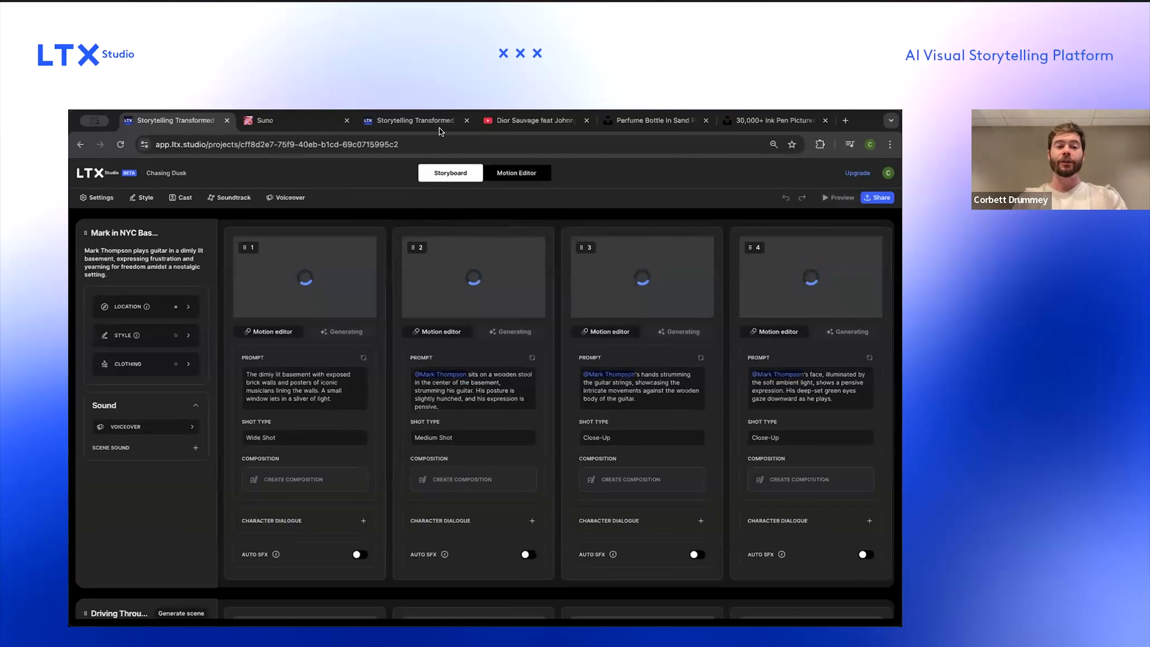
Step: Generate the shot images for the Desert Catharsis scene
scroll(392, 302, "down", 3)
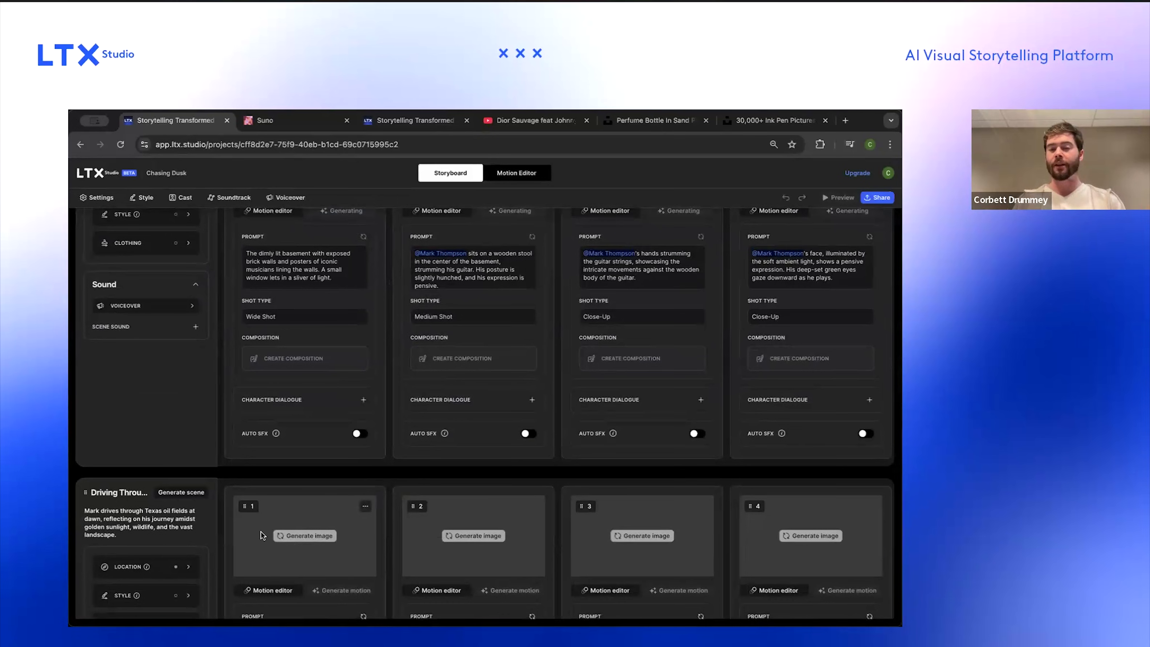
scroll(292, 434, "up", 3)
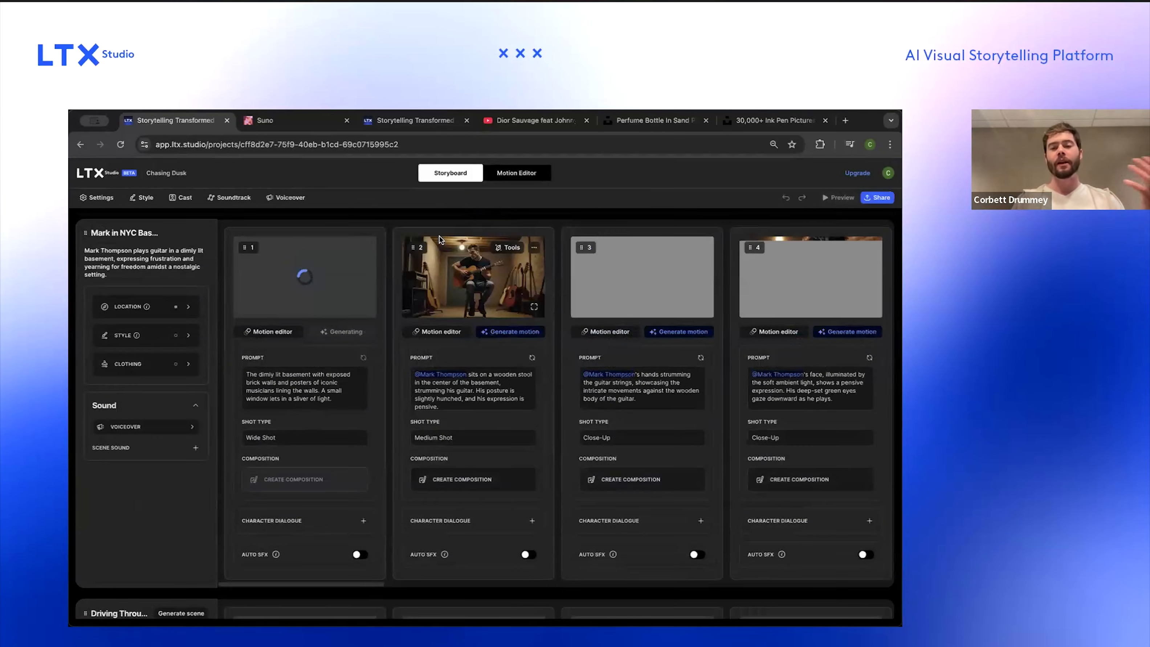
scroll(205, 492, "down", 3)
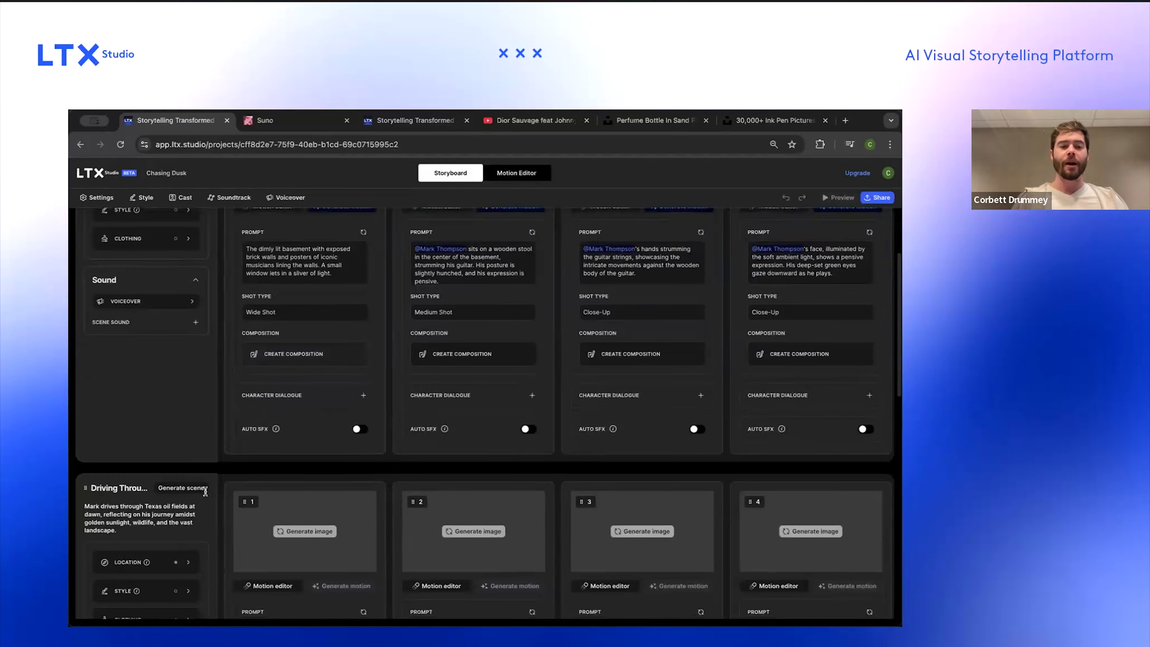
scroll(205, 492, "down", 10)
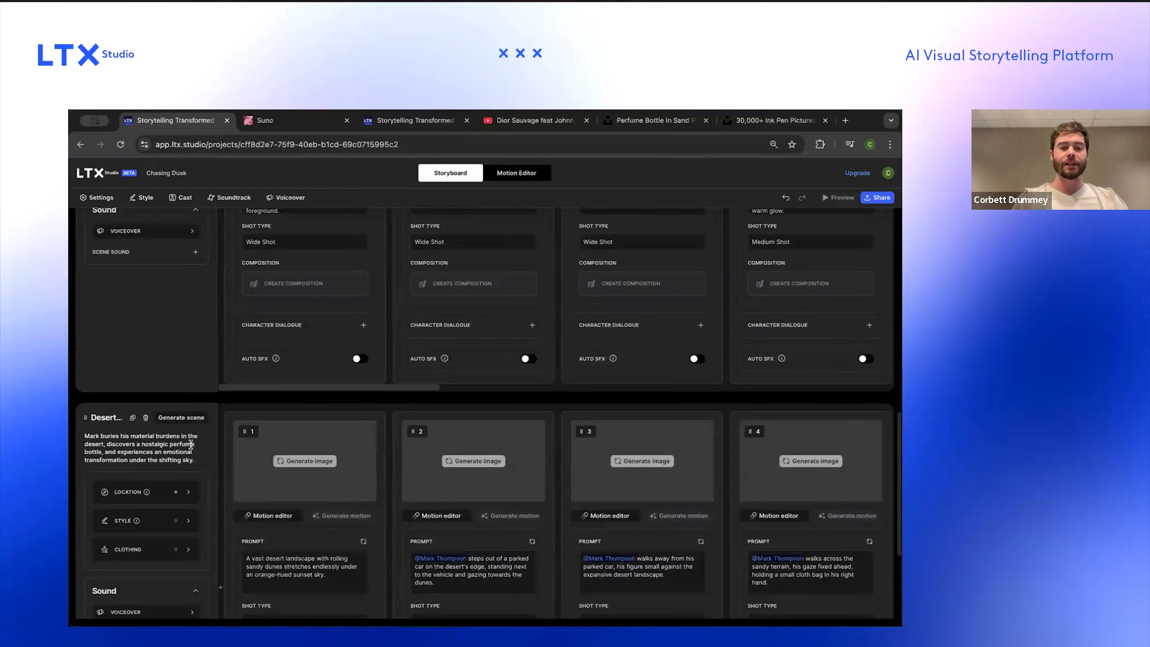
left_click(185, 418)
Step: Browse the generated shots across all scenes of the storyboard
scroll(279, 563, "down", 4)
scroll(339, 477, "up", 7)
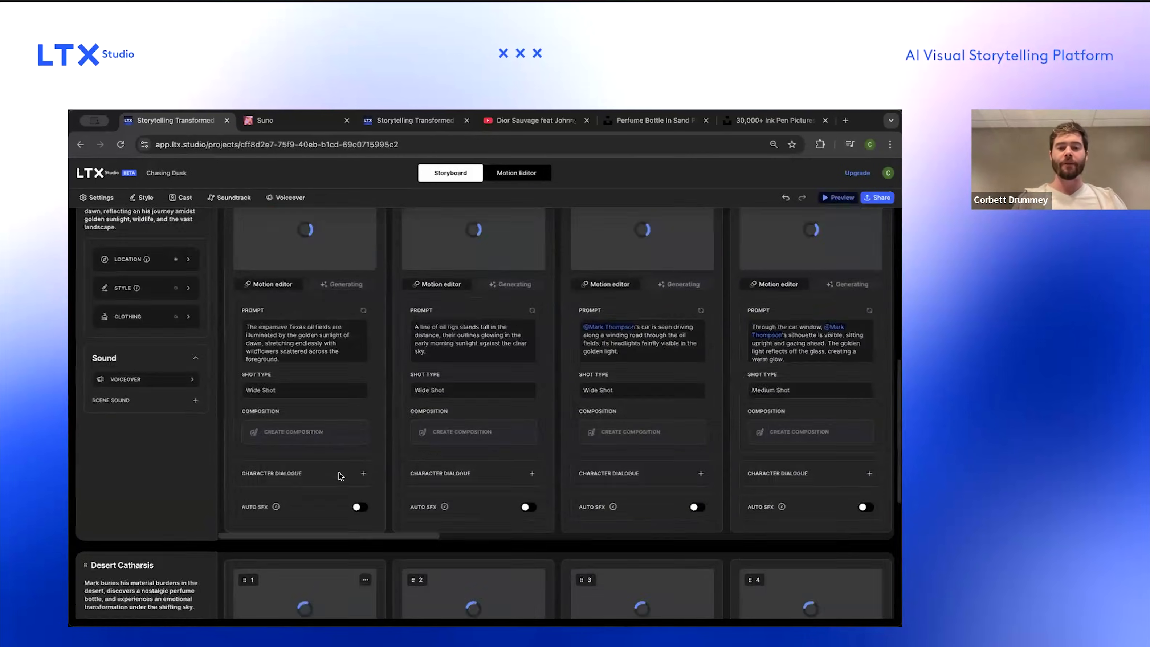
scroll(339, 474, "up", 10)
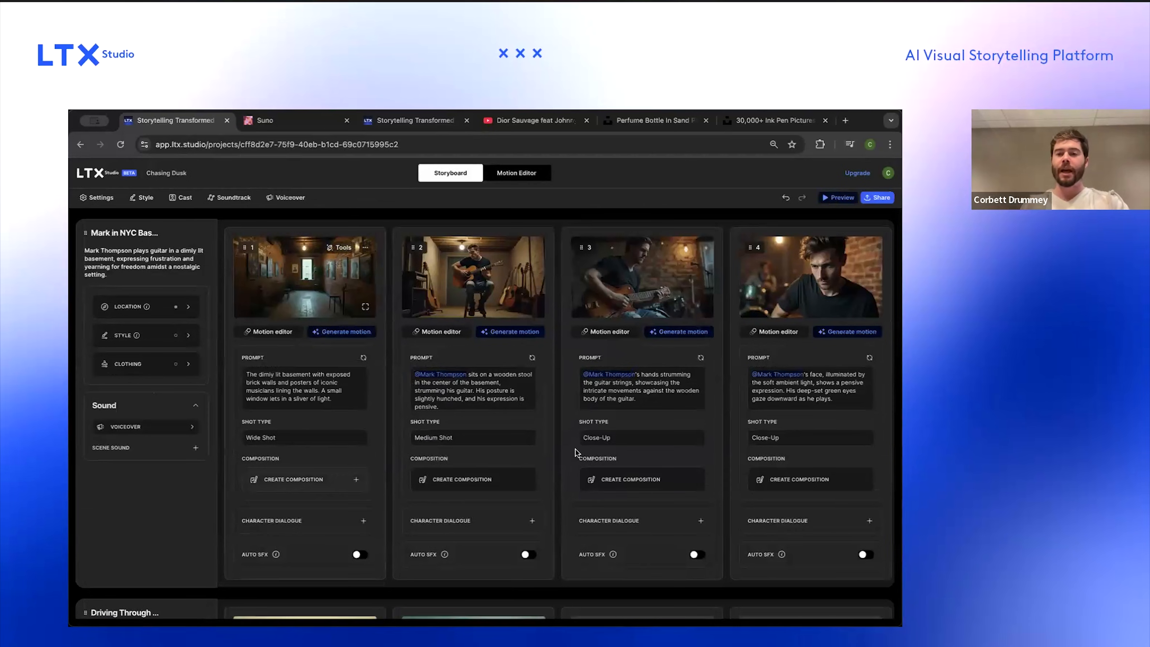
scroll(575, 451, "right", 20)
scroll(575, 450, "left", 20)
scroll(575, 449, "right", 8)
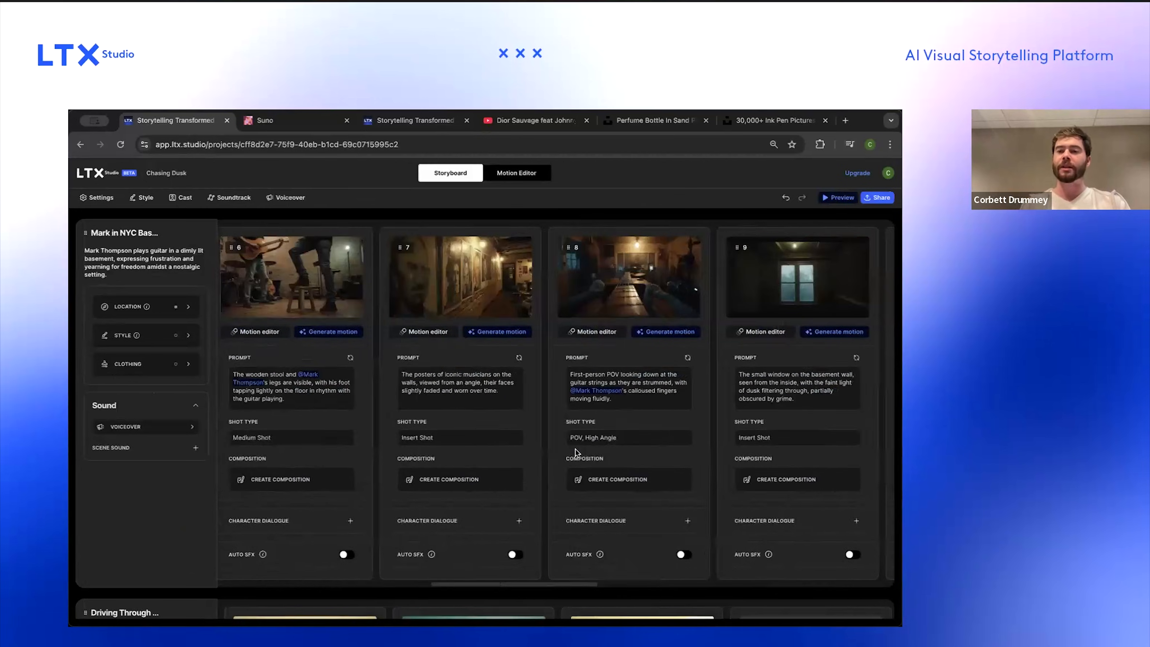
scroll(575, 450, "left", 8)
scroll(575, 449, "down", 5)
scroll(576, 450, "right", 10)
scroll(575, 450, "right", 2)
scroll(575, 450, "up", 5)
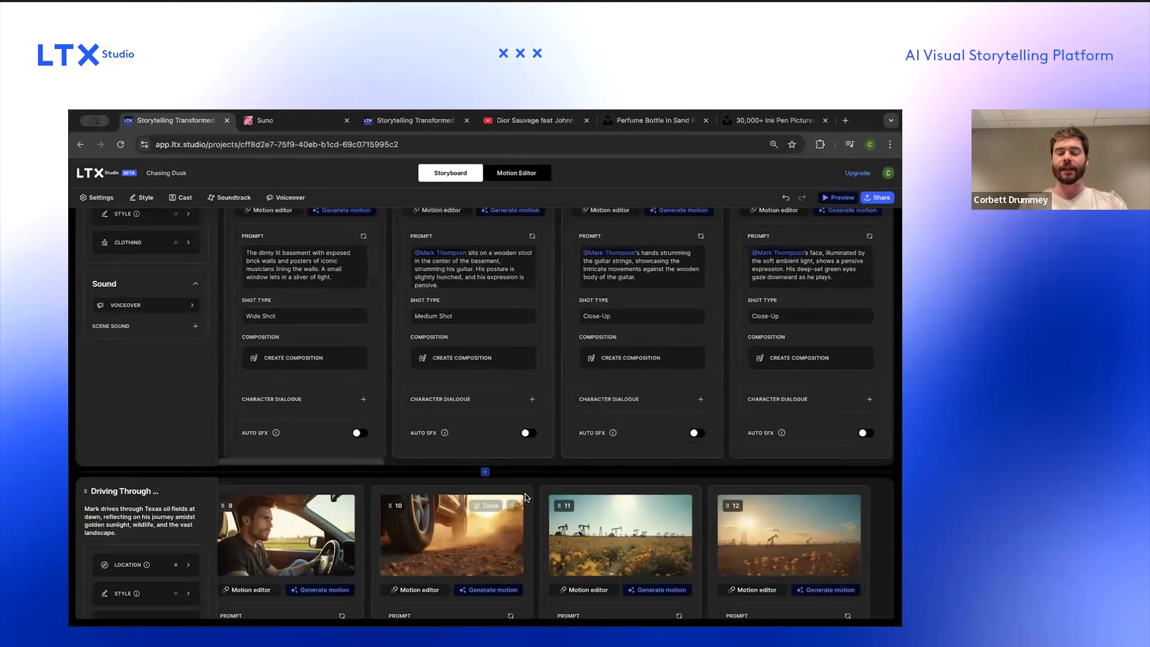
scroll(526, 494, "down", 5)
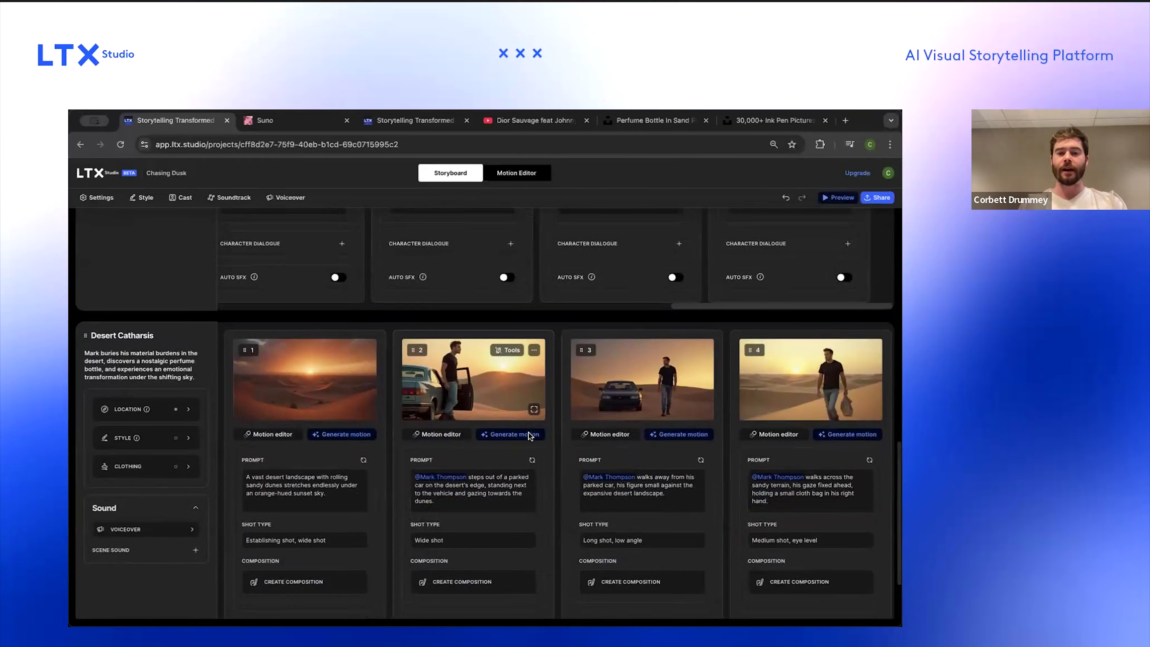
scroll(529, 435, "down", 2)
scroll(528, 435, "right", 12)
scroll(528, 432, "right", 10)
scroll(529, 432, "right", 6)
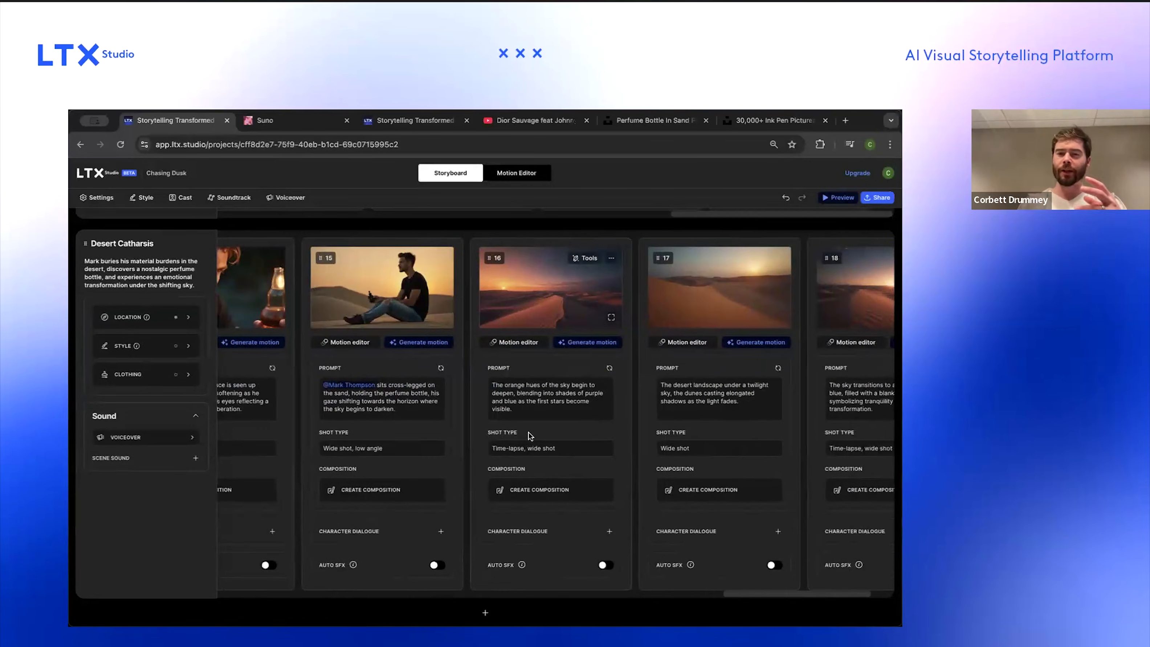
scroll(507, 457, "up", 20)
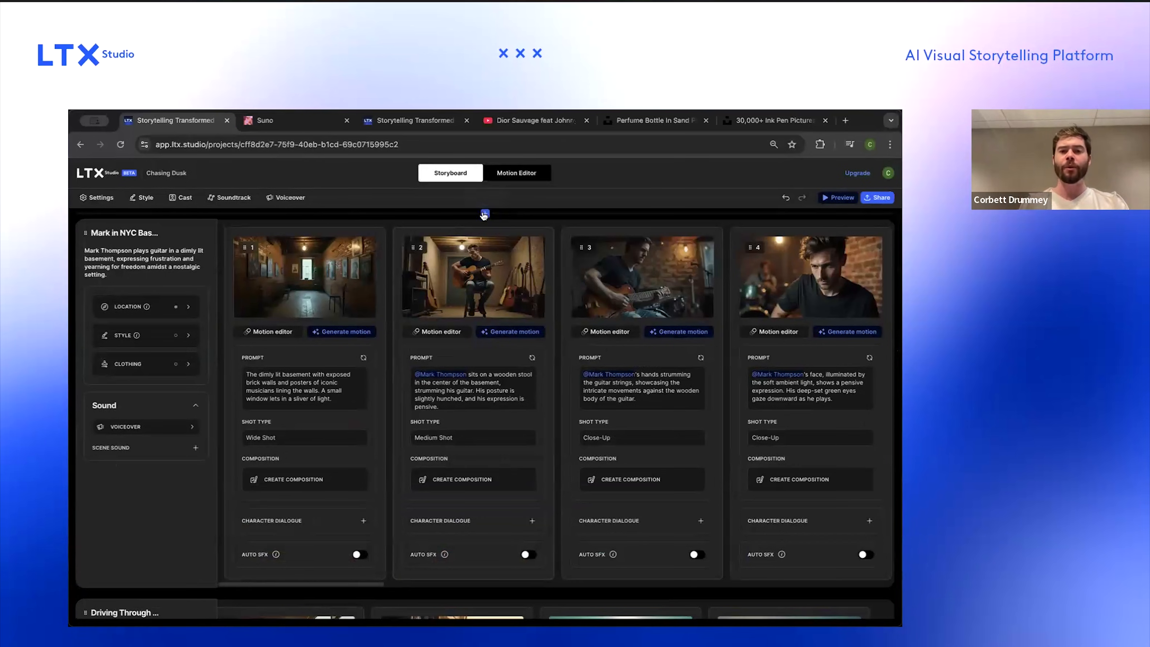
Step: Add a new scene at the start and create its location as 'New York City at night' with 'Dark, gleaming' lighting
mouse_move(485, 216)
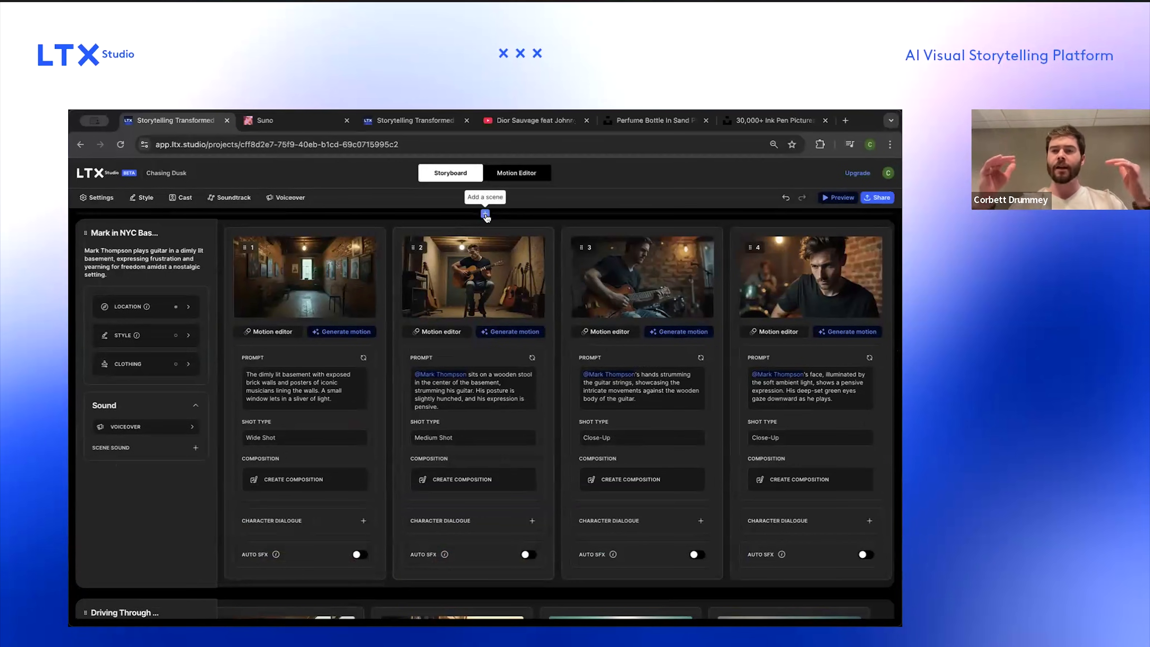
left_click(485, 214)
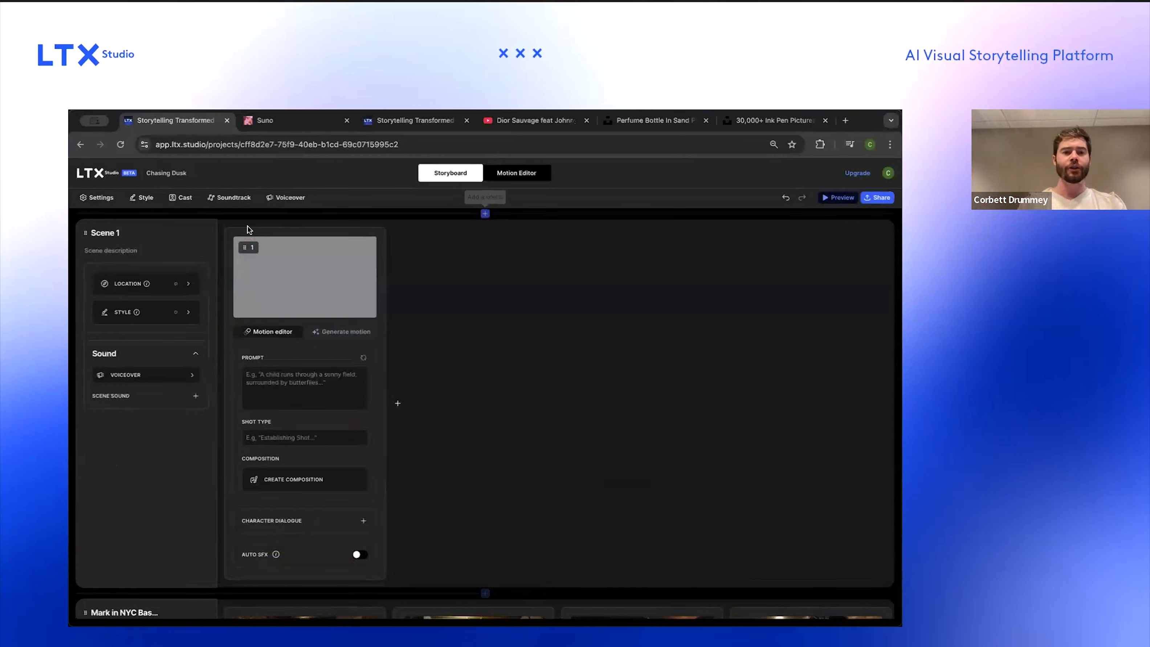
left_click(198, 290)
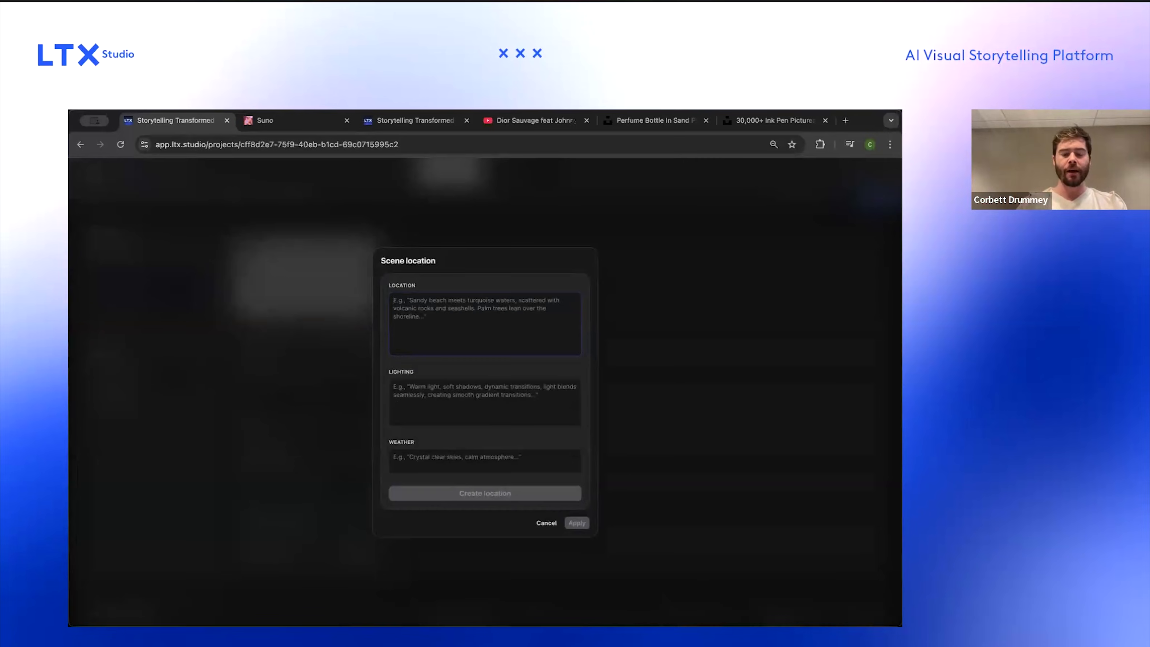
type("New York City at night")
key("Tab")
type("D")
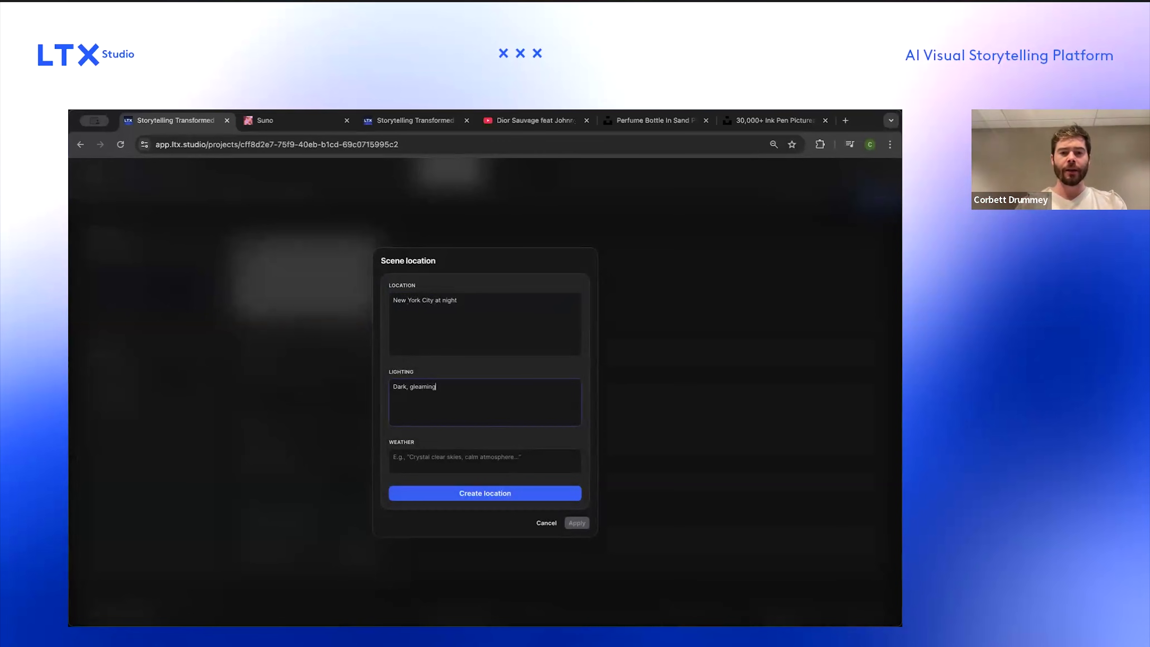
left_click(502, 457)
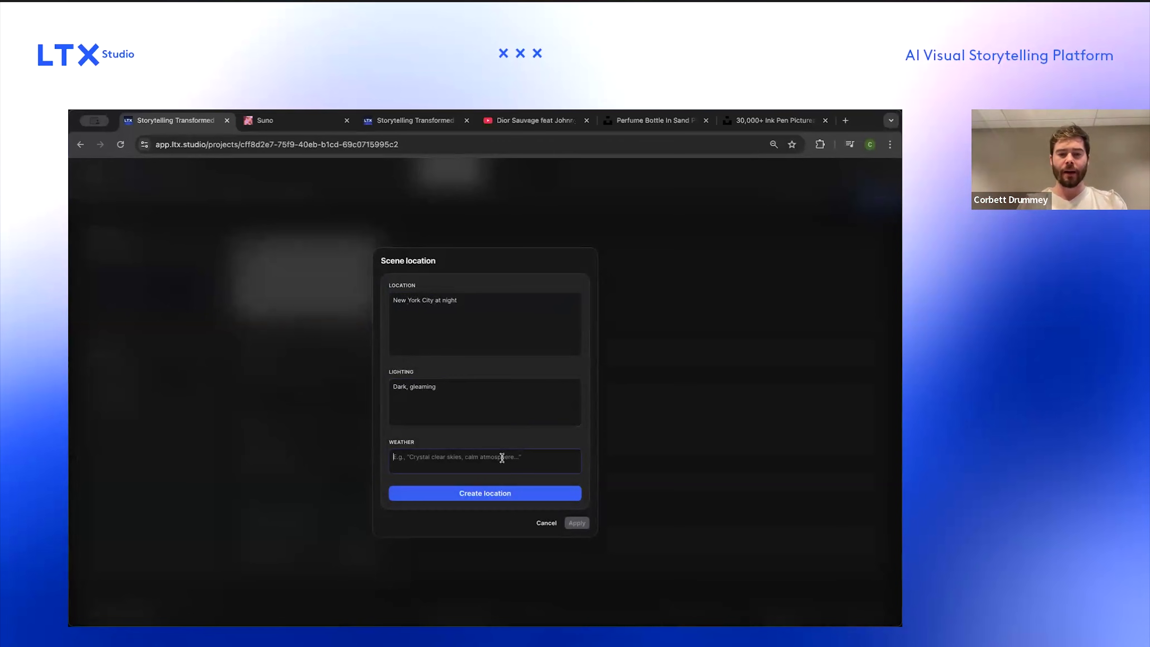
left_click(502, 492)
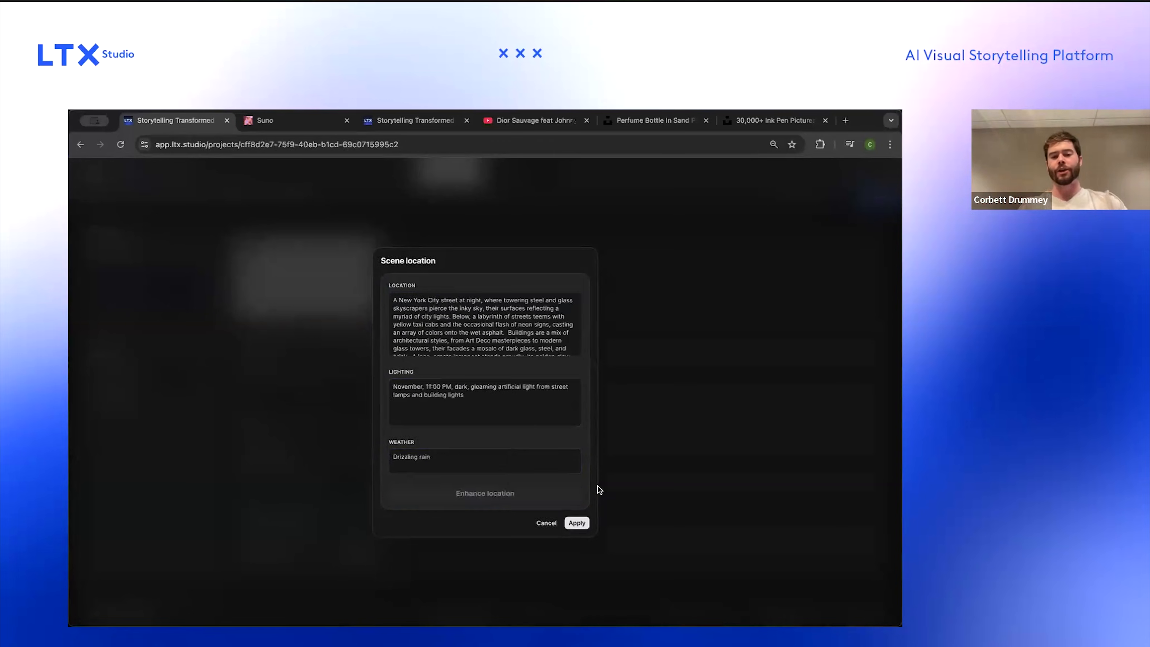
Step: Review the enhanced location, lighting and weather details and apply them to the scene
scroll(483, 308, "down", 1)
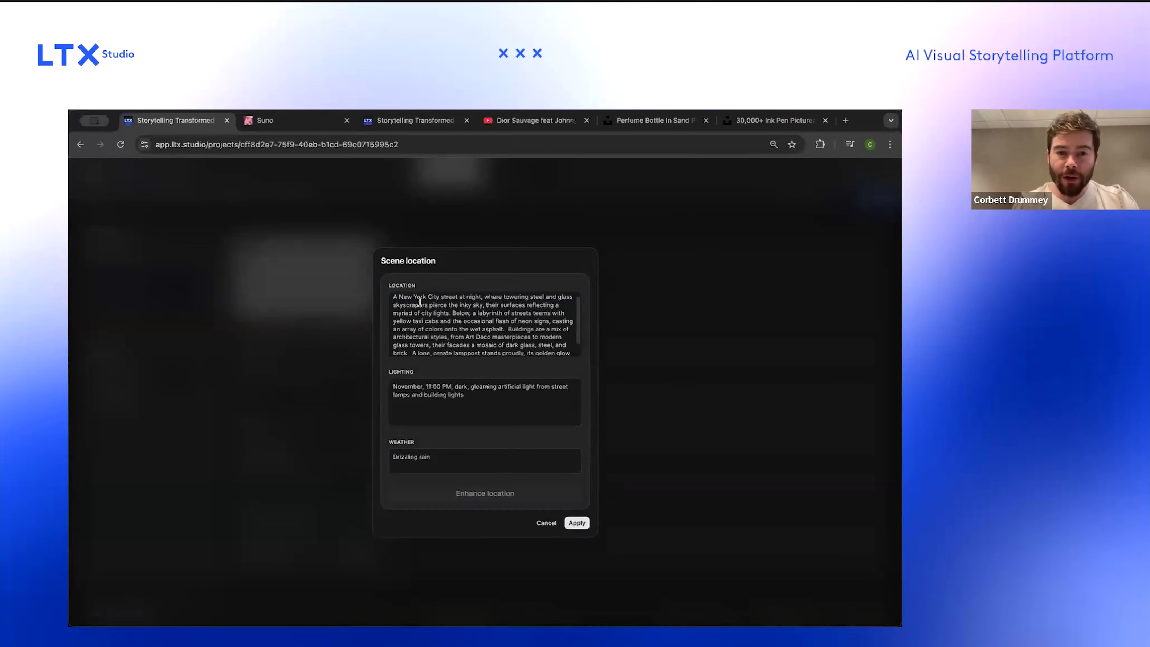
scroll(421, 305, "up", 1)
left_click_drag(413, 300, 487, 328)
scroll(487, 328, "down", 1)
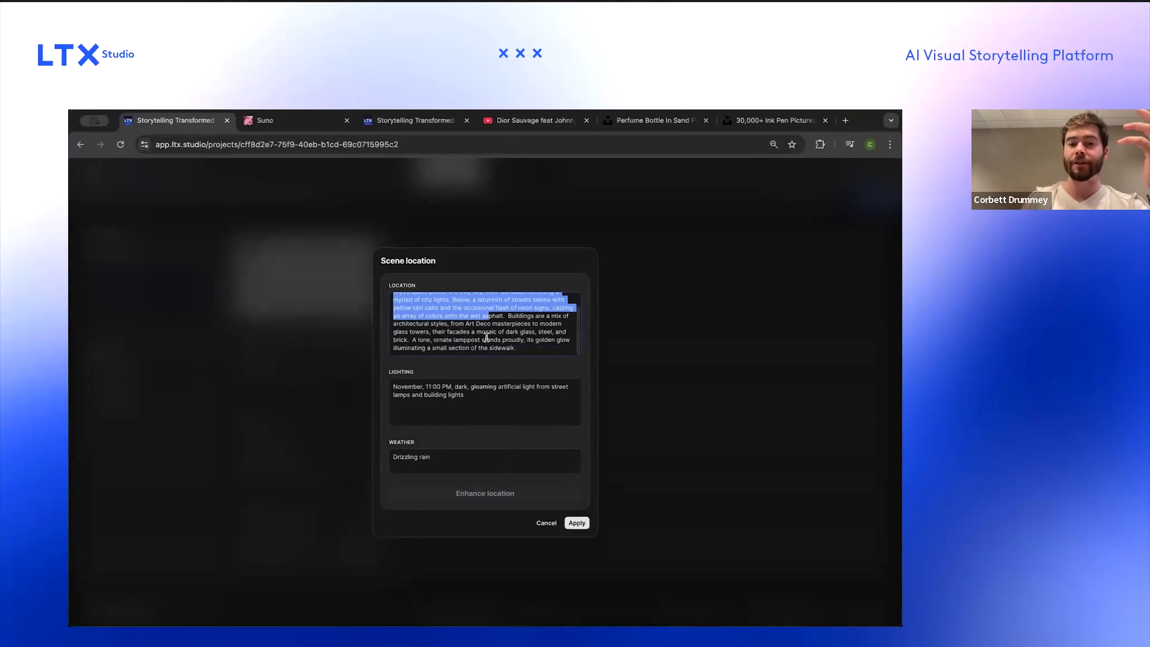
double_click(474, 397)
left_click(577, 522)
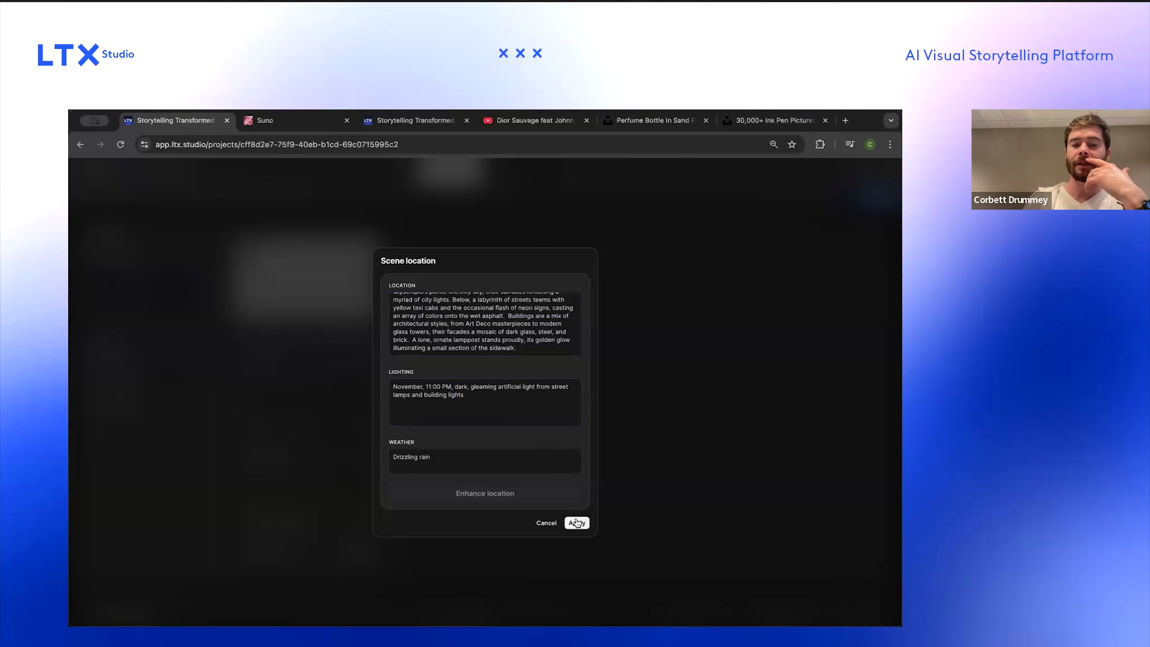
Step: Set the new scene's first shot type to Establishing shot
left_click(274, 380)
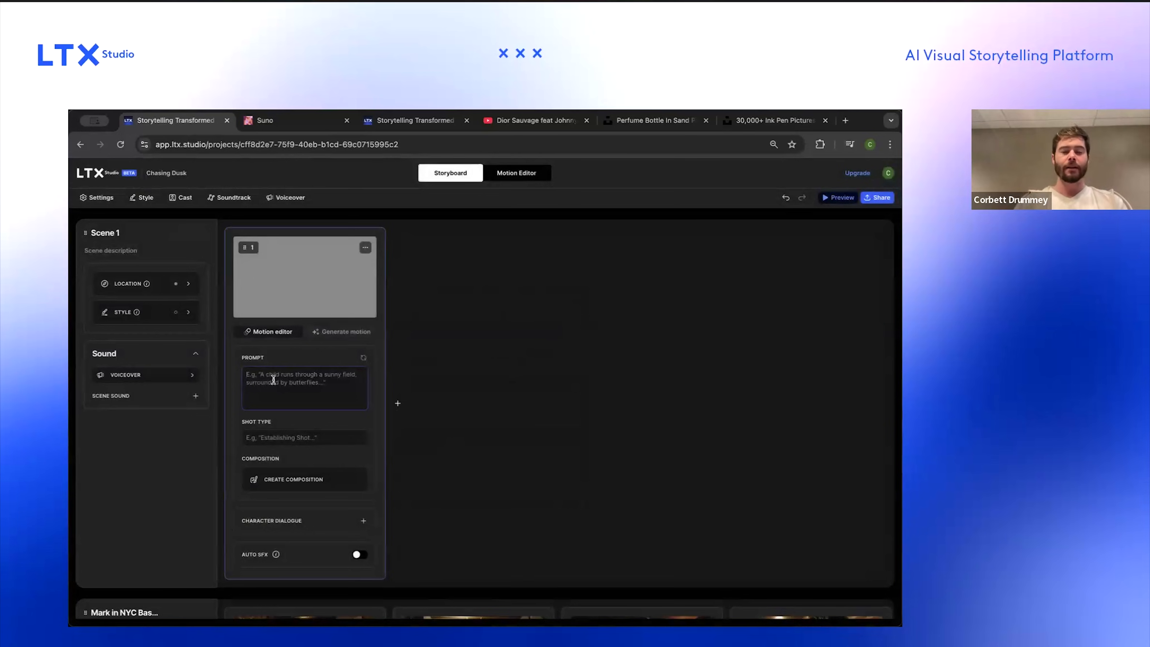
left_click(281, 438)
scroll(290, 489, "down", 5)
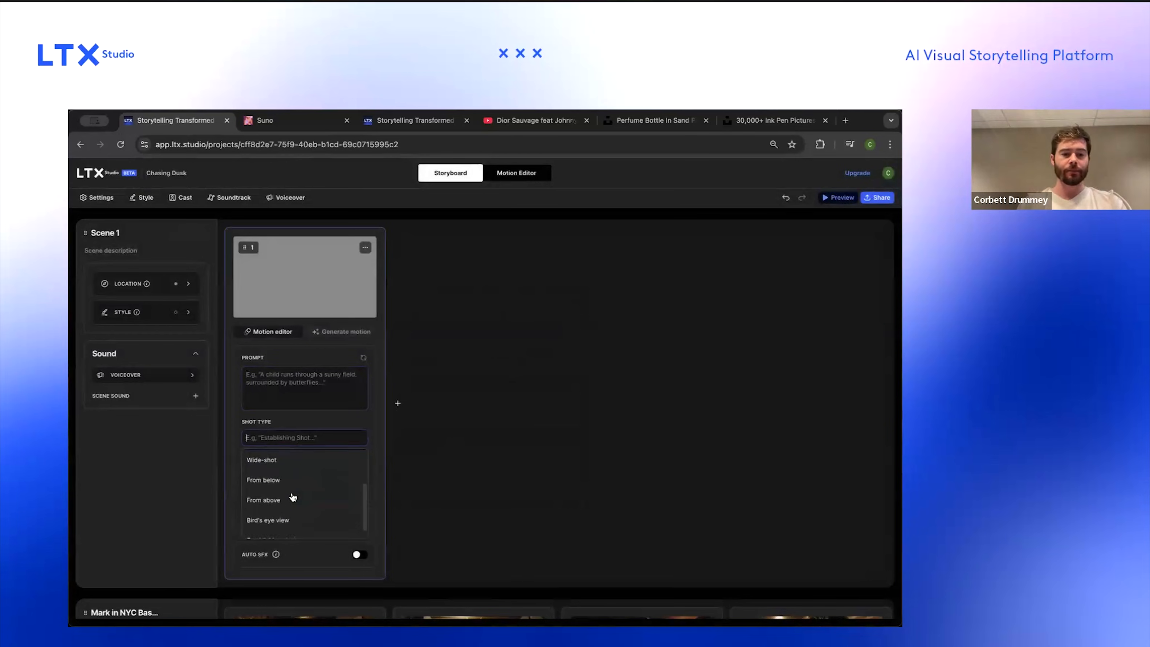
scroll(288, 539, "up", 1)
scroll(287, 535, "down", 1)
scroll(297, 514, "up", 1)
scroll(291, 533, "down", 1)
scroll(290, 521, "up", 3)
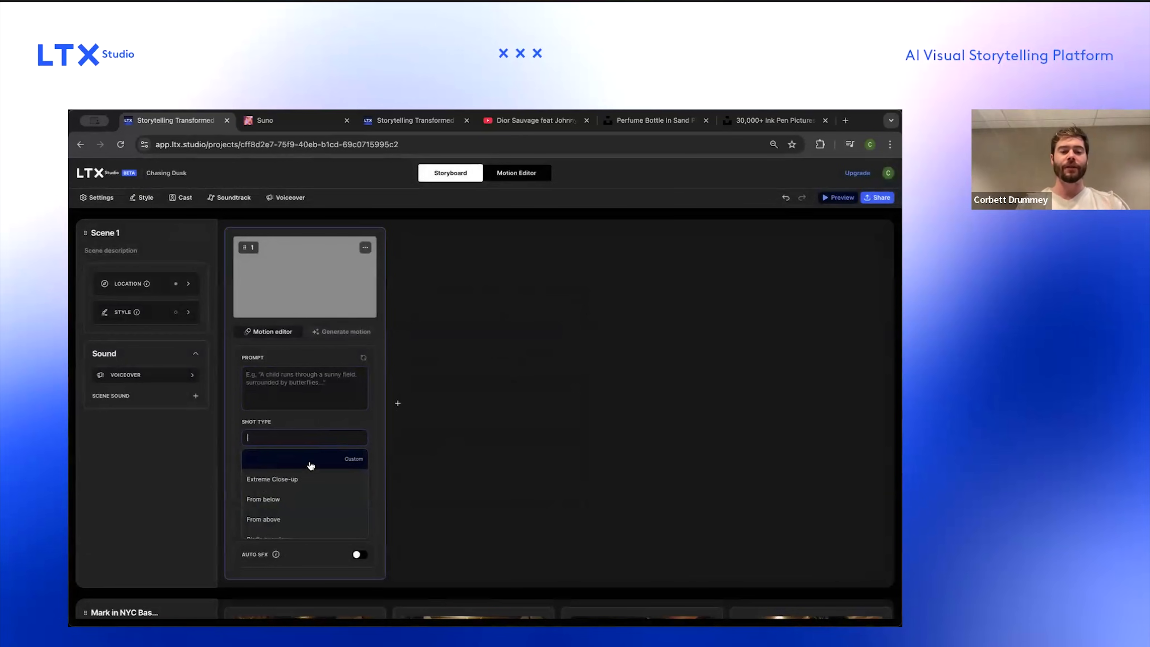
key("BackSpace")
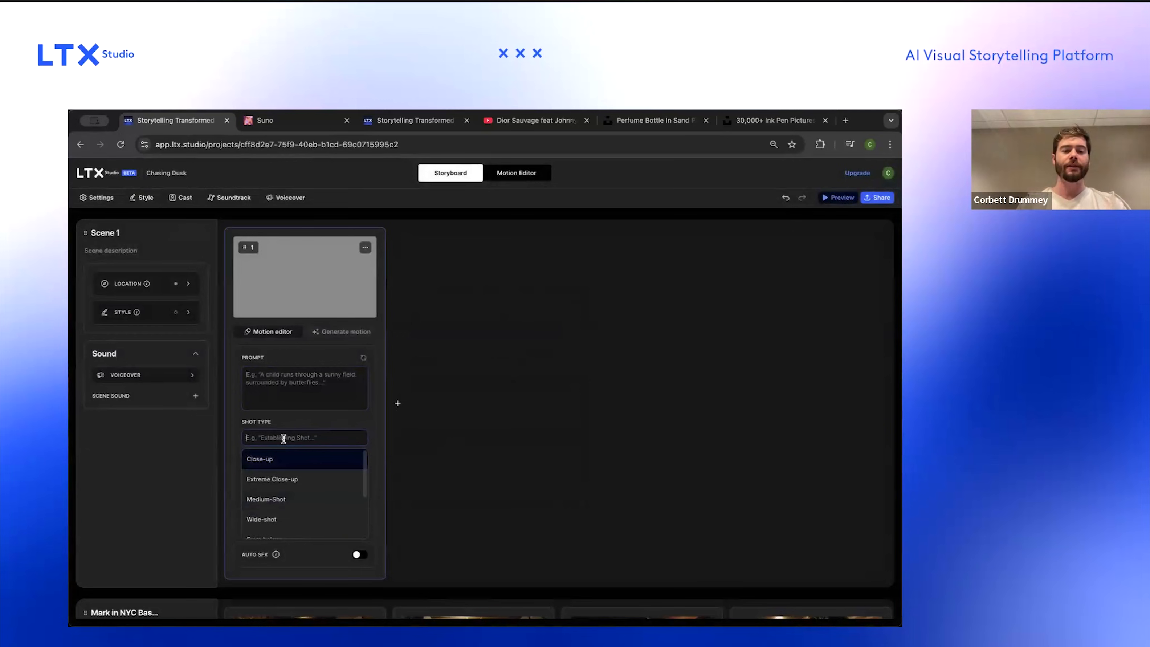
key("BackSpace")
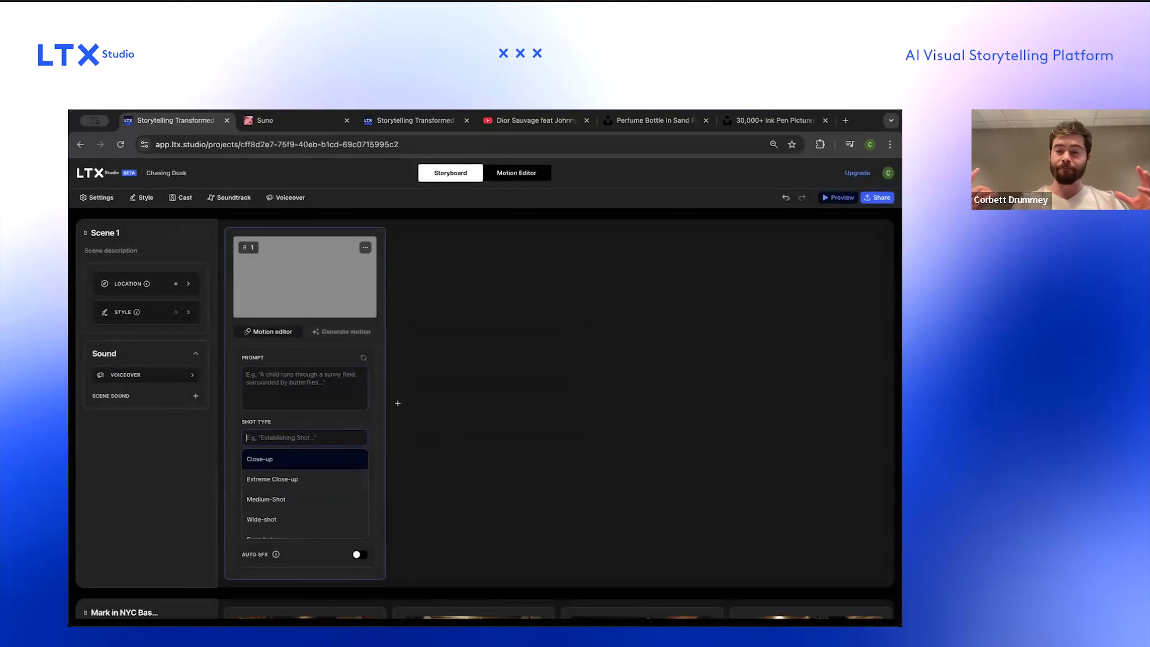
type("Est")
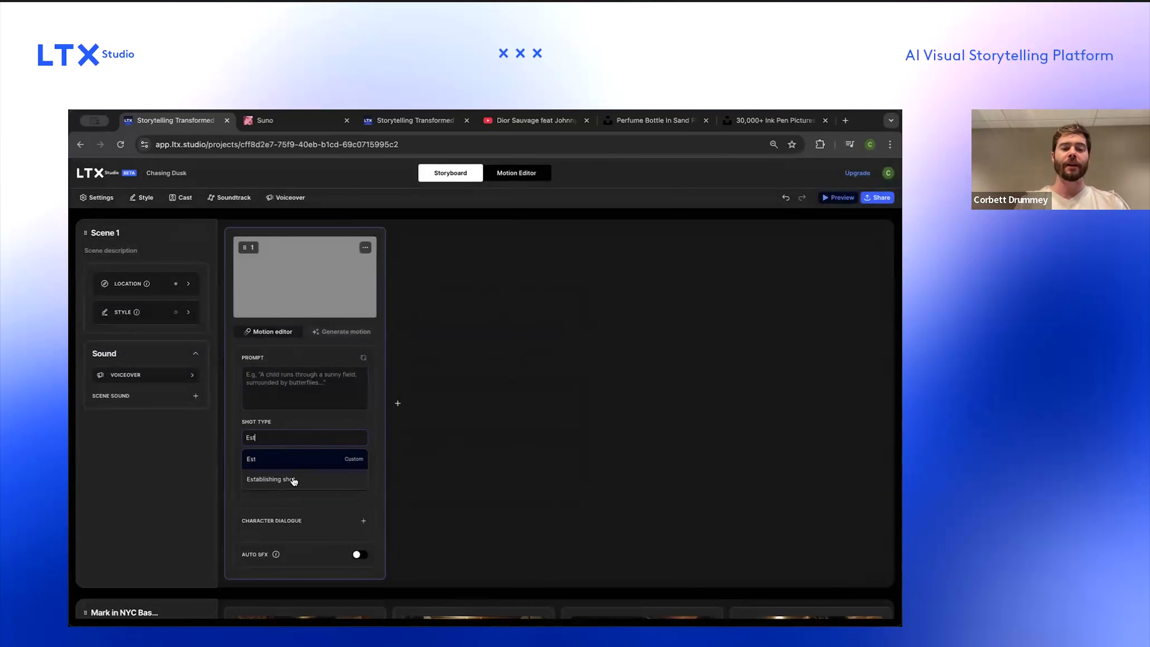
left_click(293, 480)
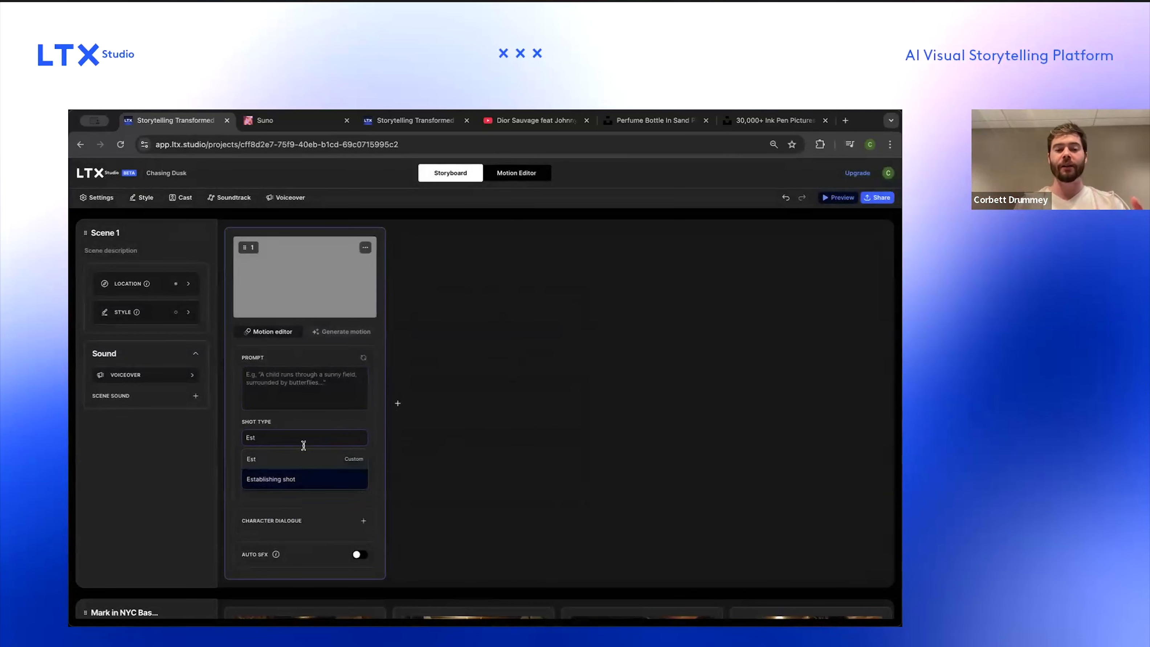
left_click(309, 437)
left_click(309, 437)
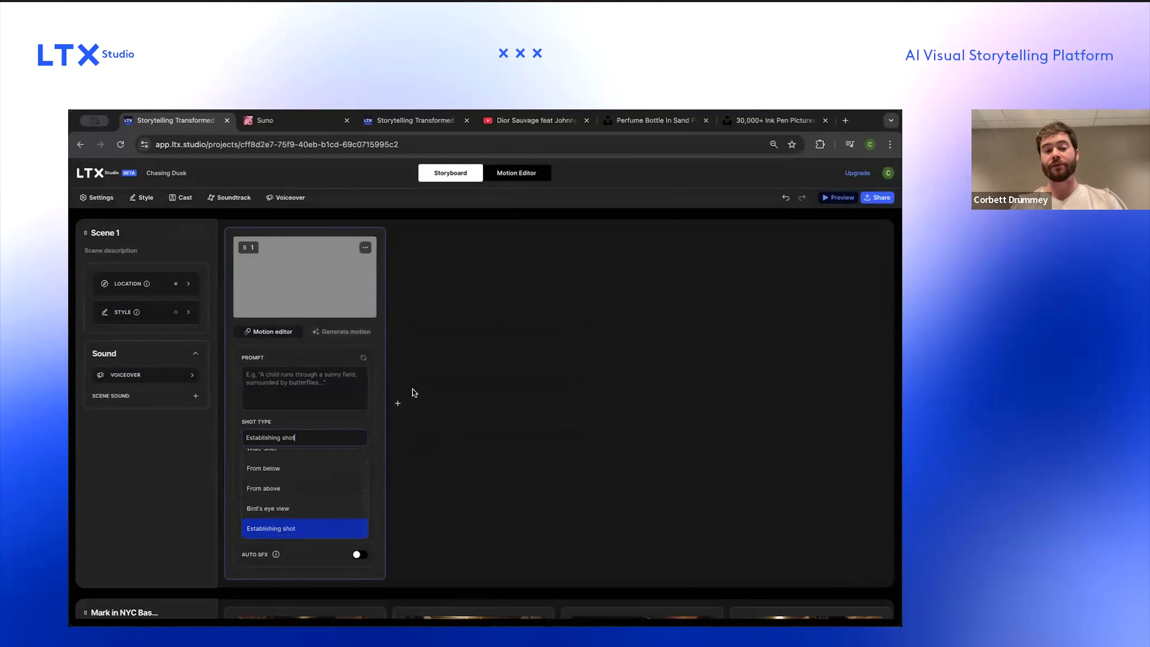
Step: Prompt the first shot 'The new york city skyline' and add a second shot prompted 'Cars driving in NYC at night'
left_click(348, 383)
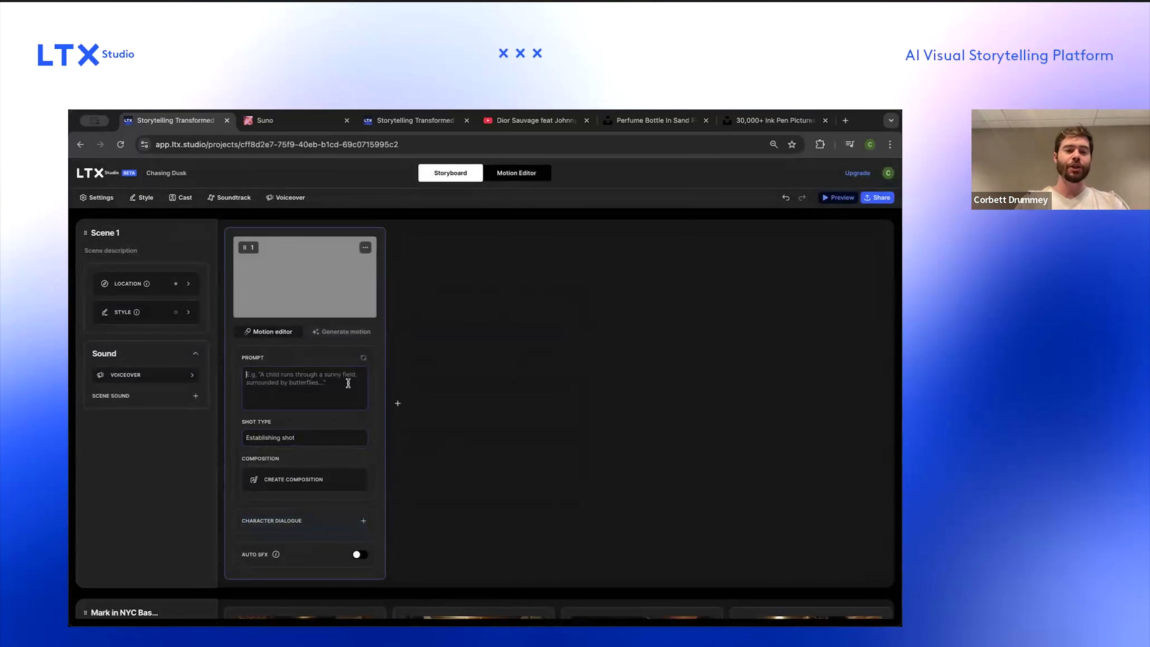
type("The new york city skyline")
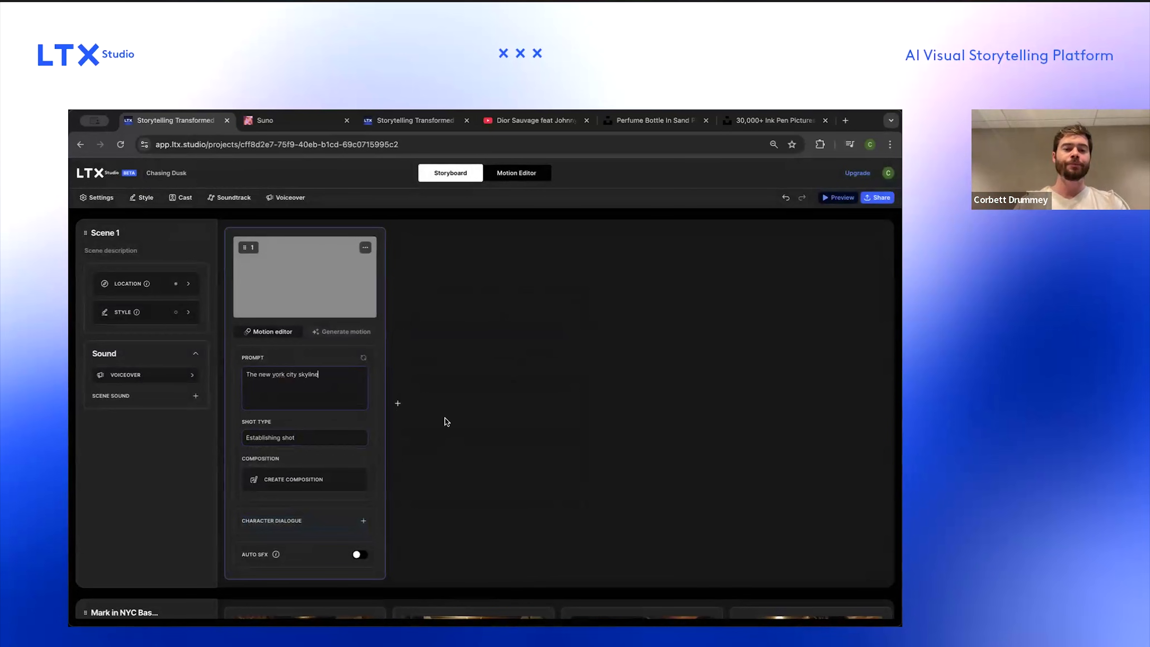
left_click(398, 404)
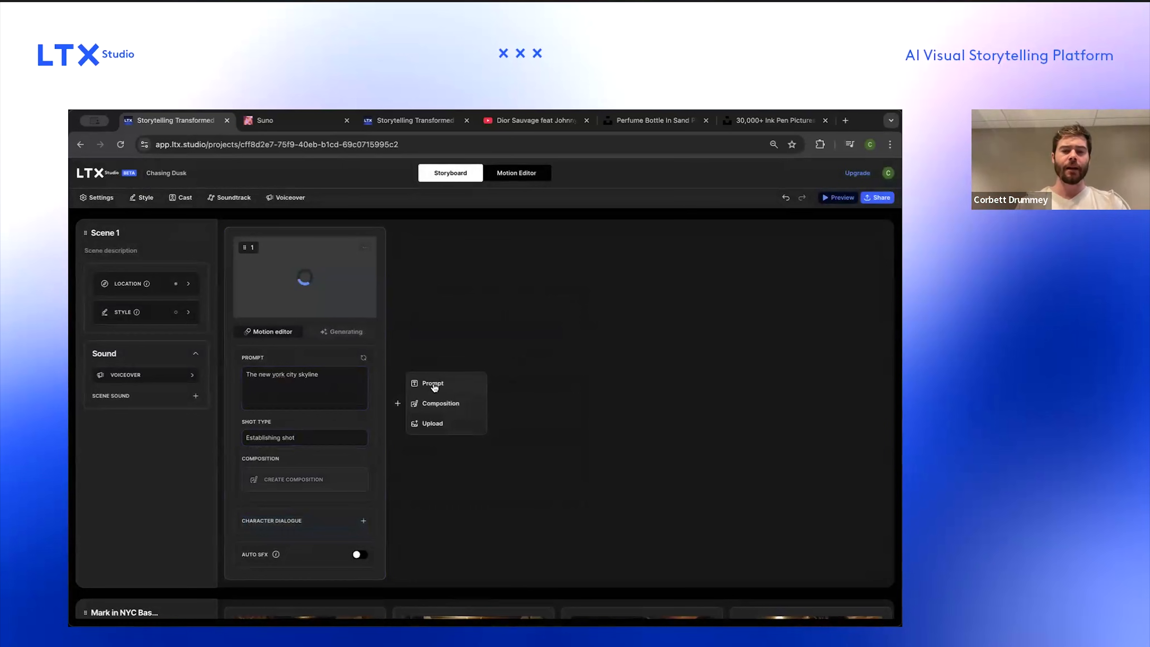
left_click(433, 384)
type("Cars")
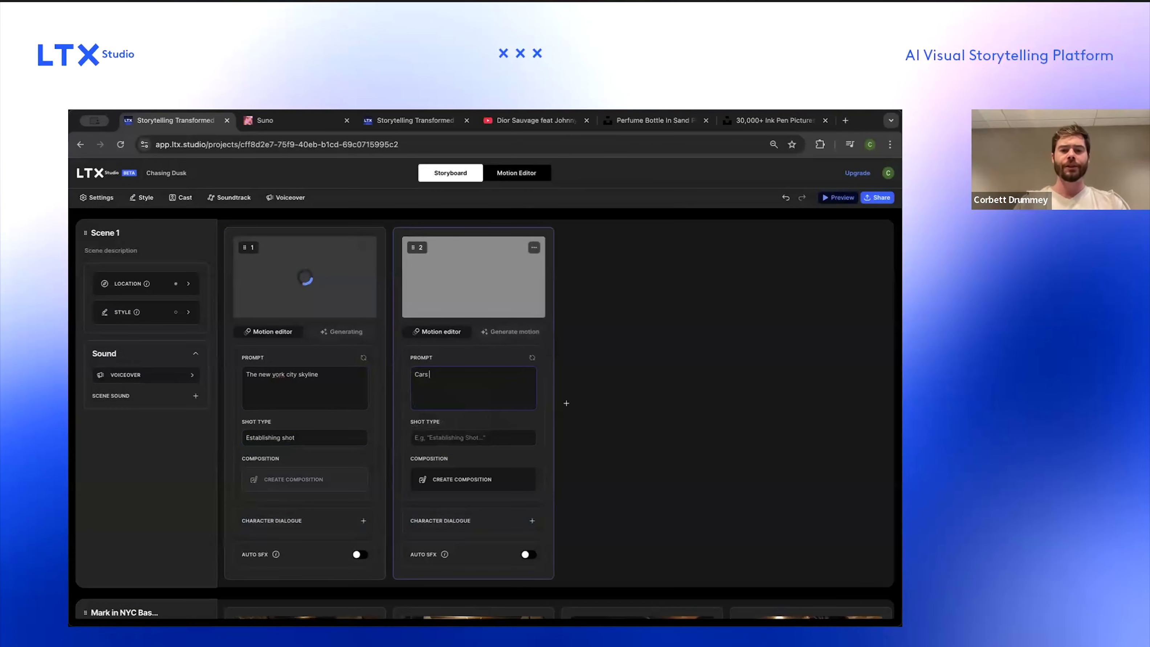
type(" driving in NYC at night")
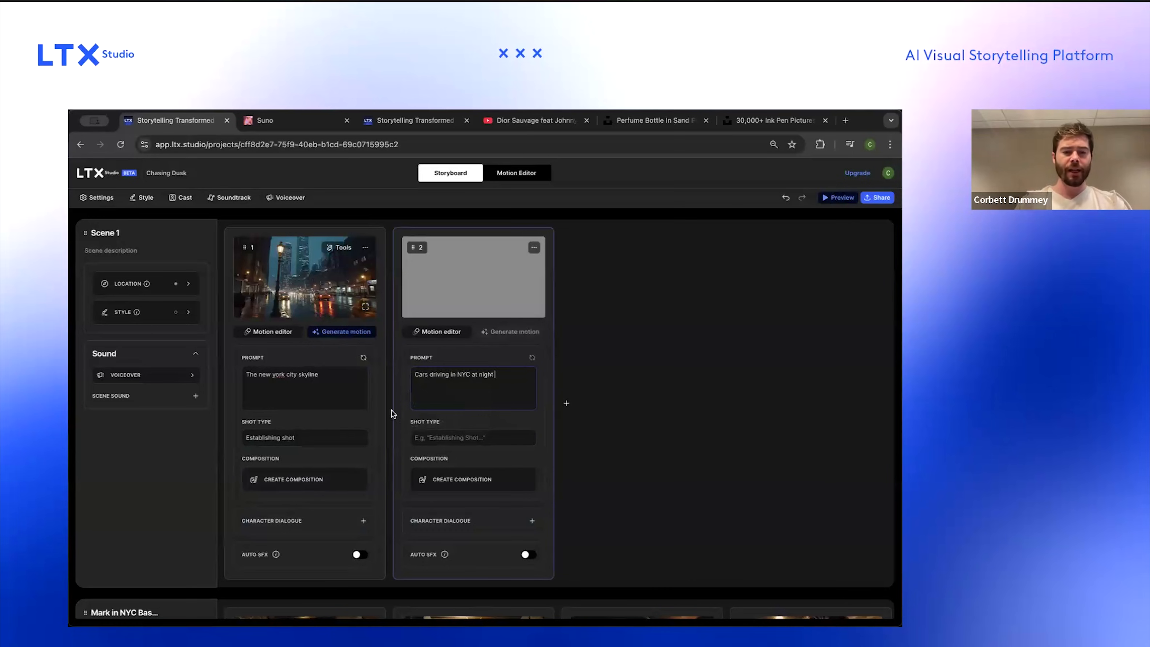
Step: Set the second shot's type to Bird's eye view
left_click(455, 437)
scroll(472, 494, "down", 2)
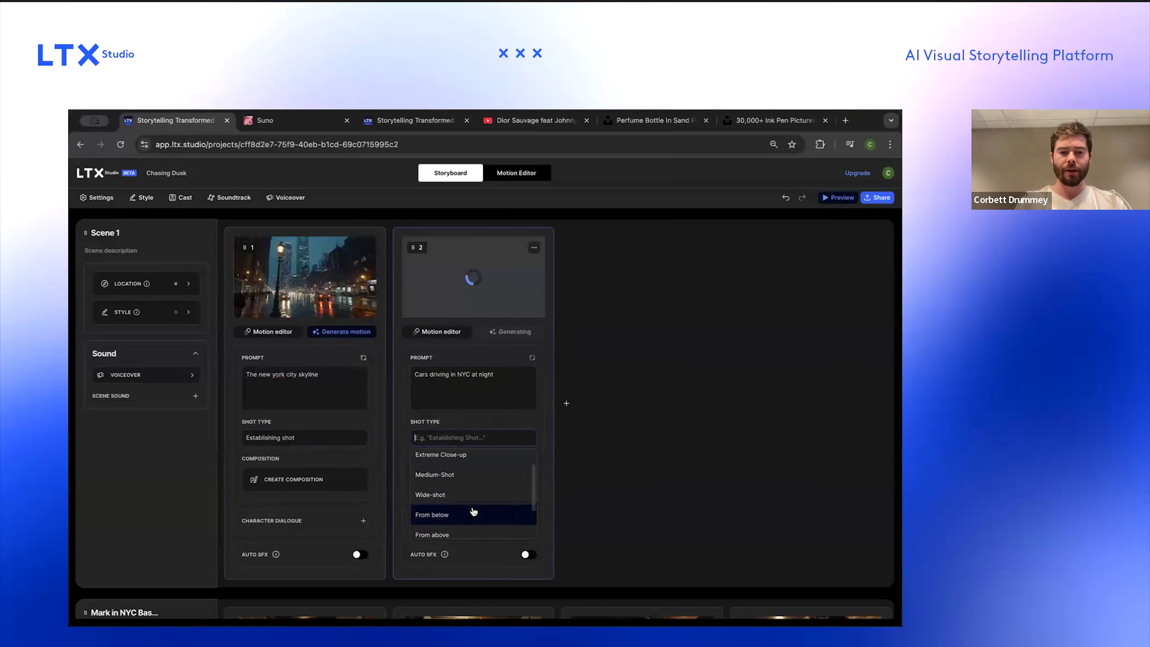
scroll(472, 511, "down", 3)
left_click(470, 531)
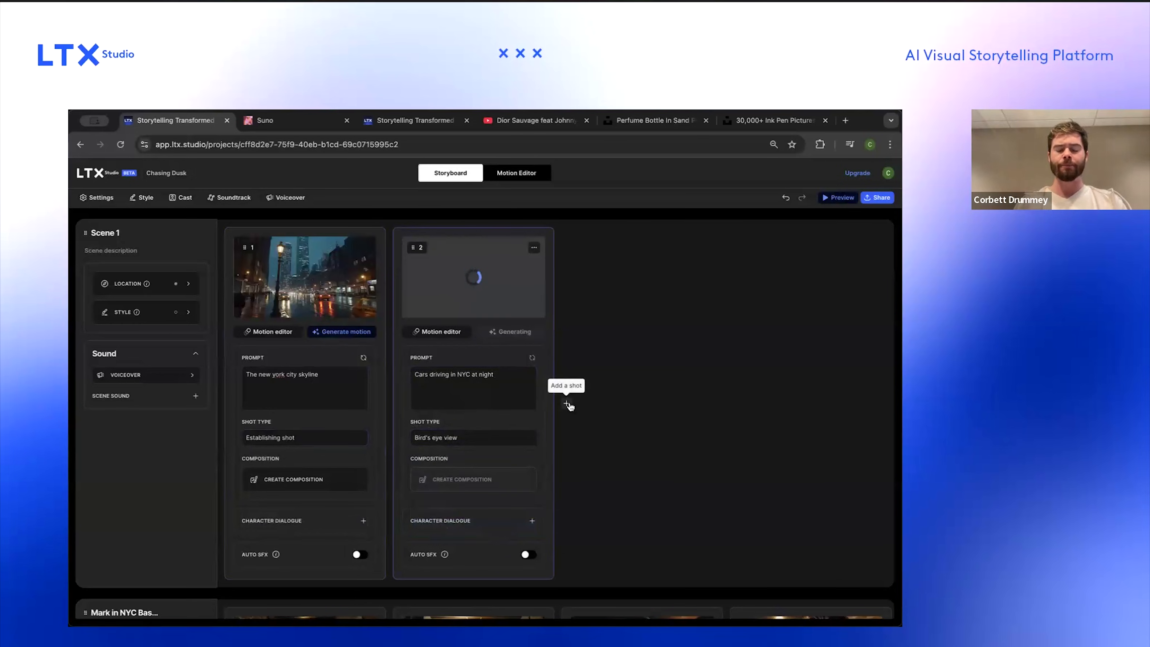
Step: Add a shot at the end with the prompt 'A helicopter lands on a rooftop'
left_click(567, 404)
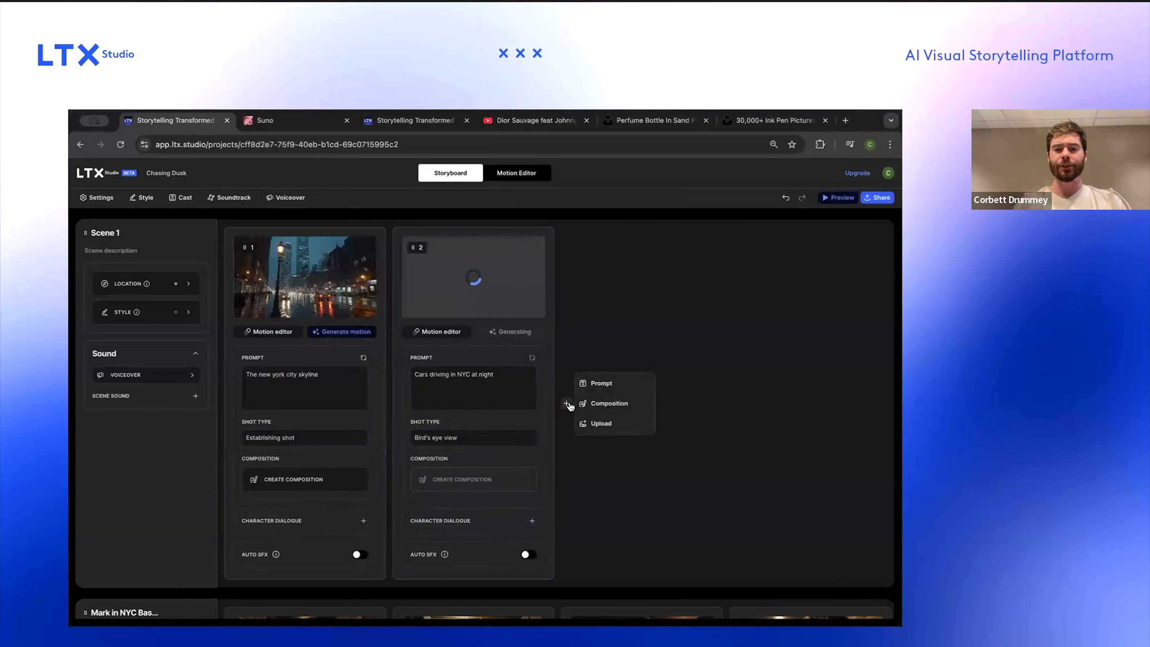
left_click(603, 384)
type("A h")
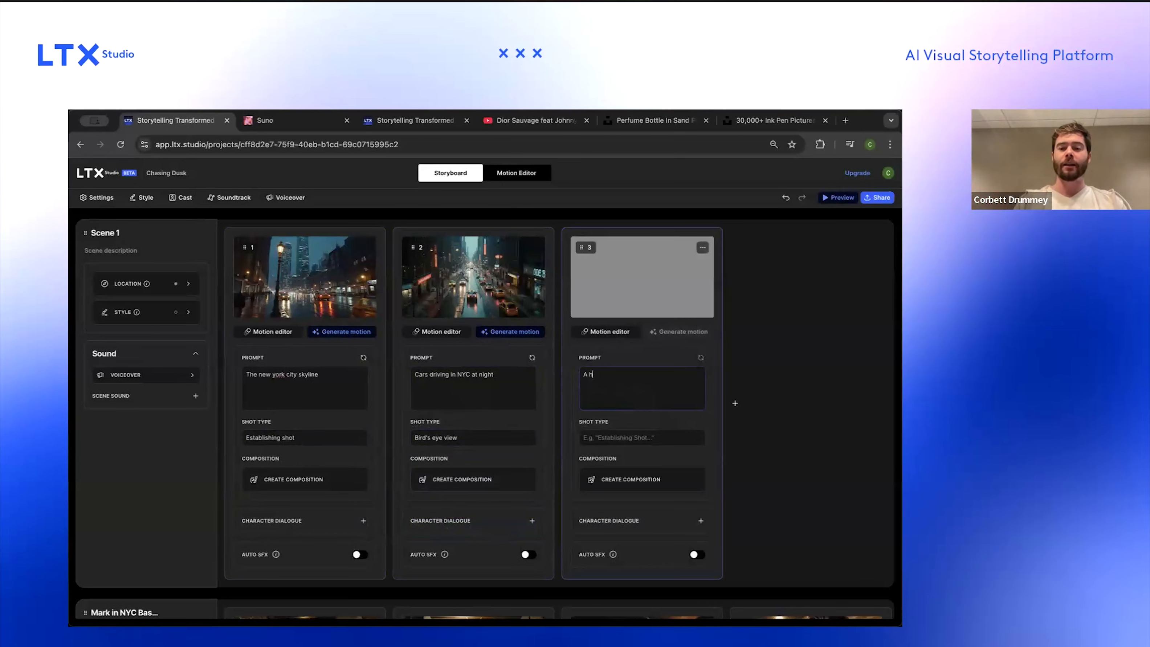
type("elicto")
key("BackSpace")
key("BackSpace")
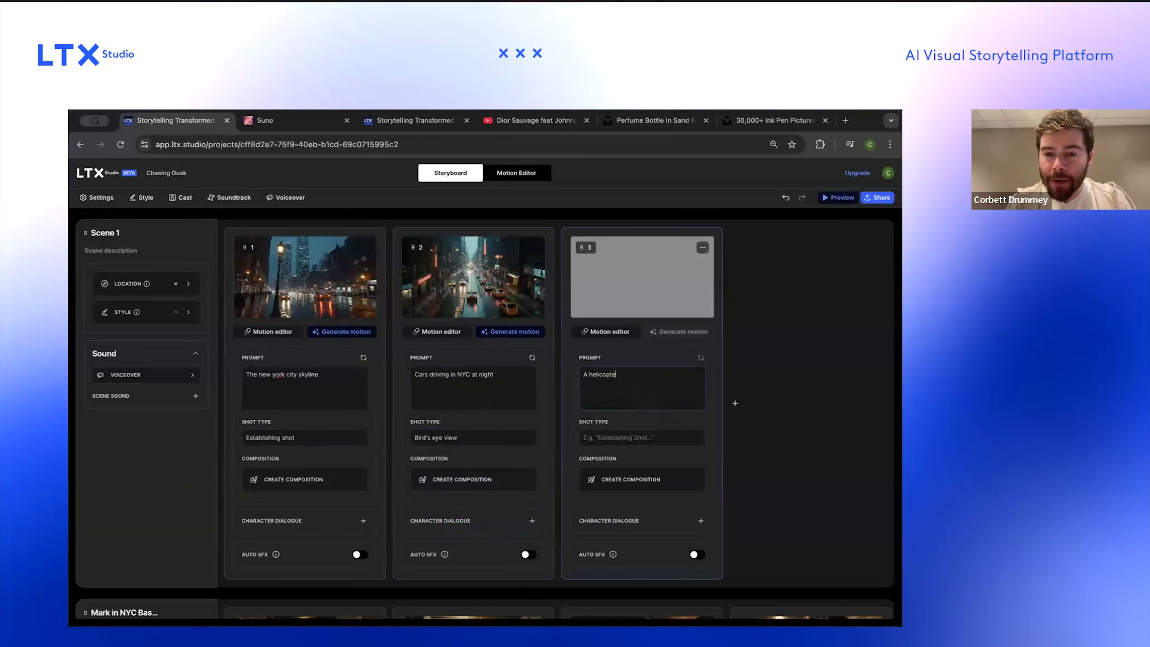
type("lands on a rooftop")
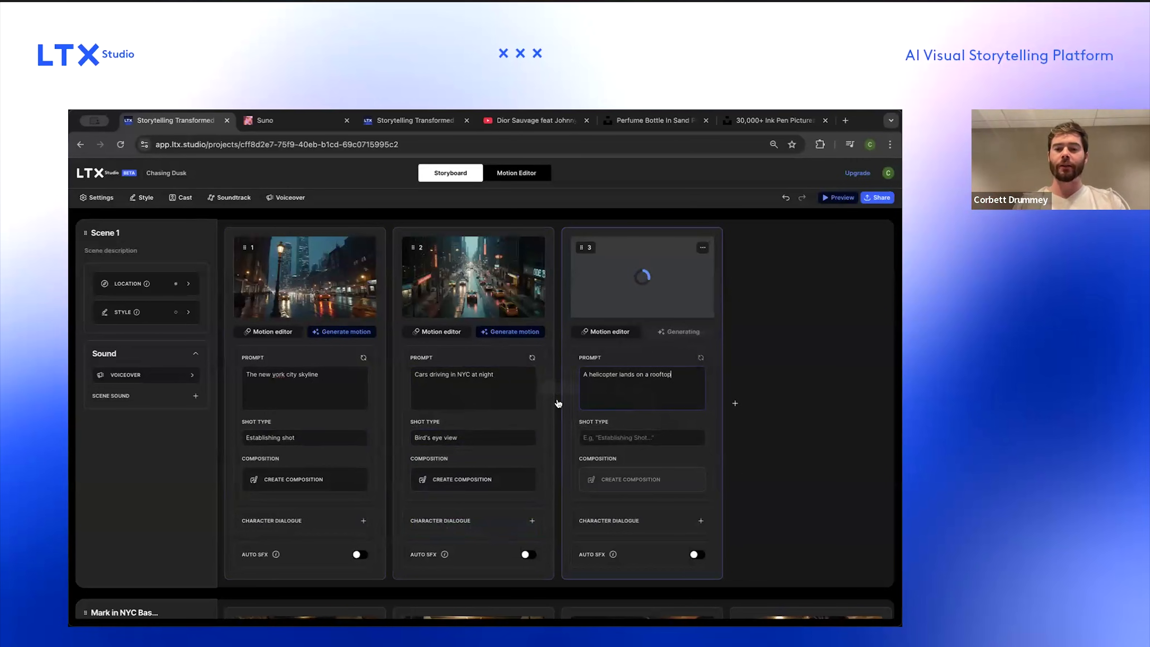
Step: Insert a new third shot prompted 'A tall building' with the shot type From below
left_click(558, 403)
left_click(580, 389)
type("A")
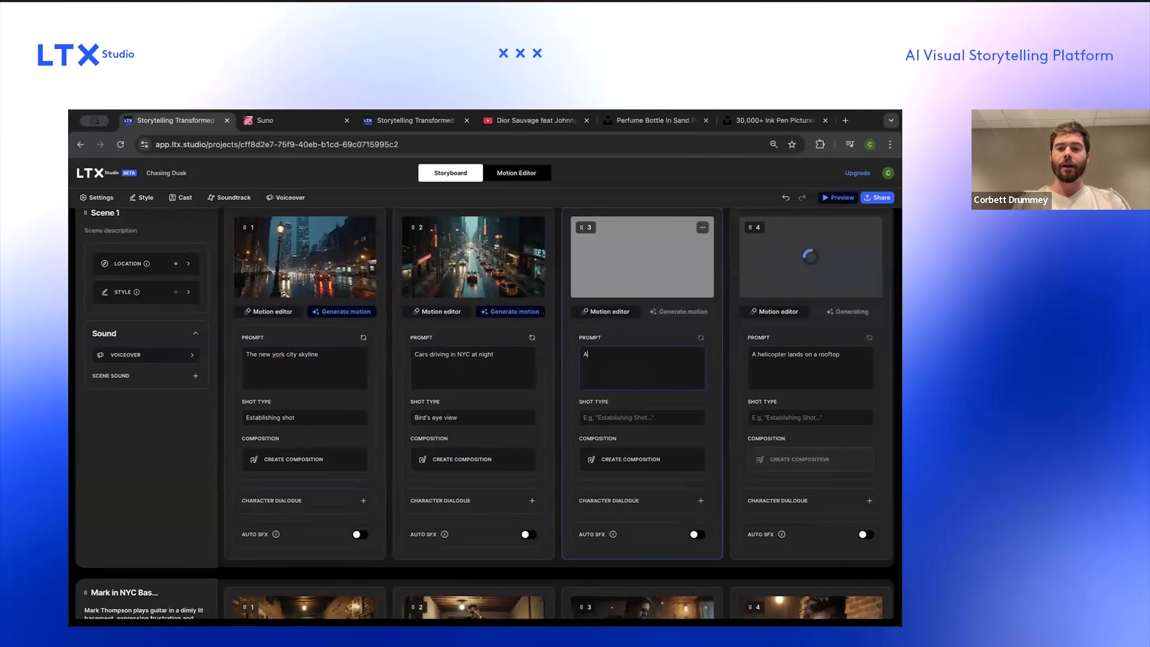
type(" tell")
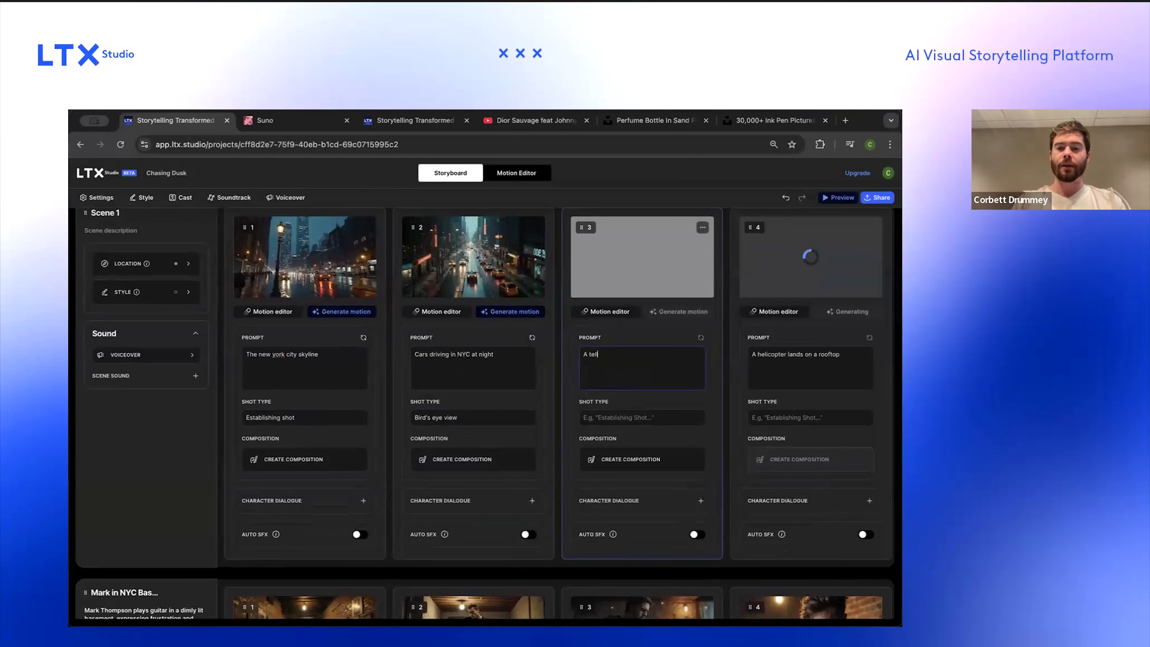
key("BackSpace")
key("BackSpace")
key("BackSpace")
type("all building")
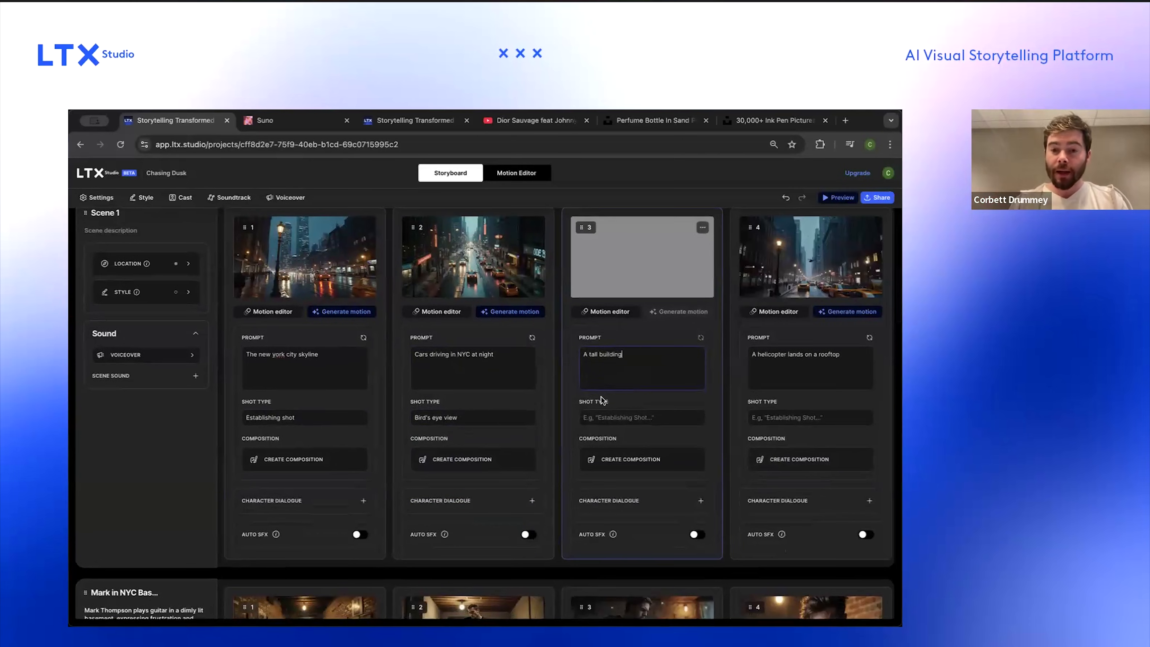
left_click(604, 425)
scroll(628, 452, "down", 3)
type("FRo")
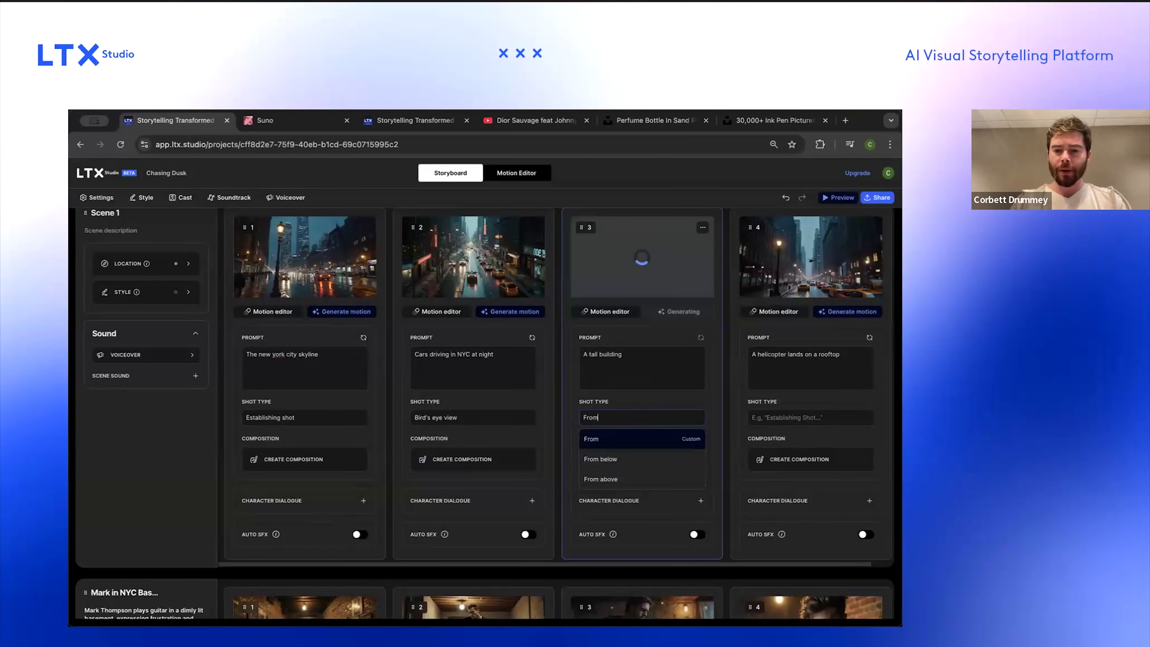
left_click(621, 459)
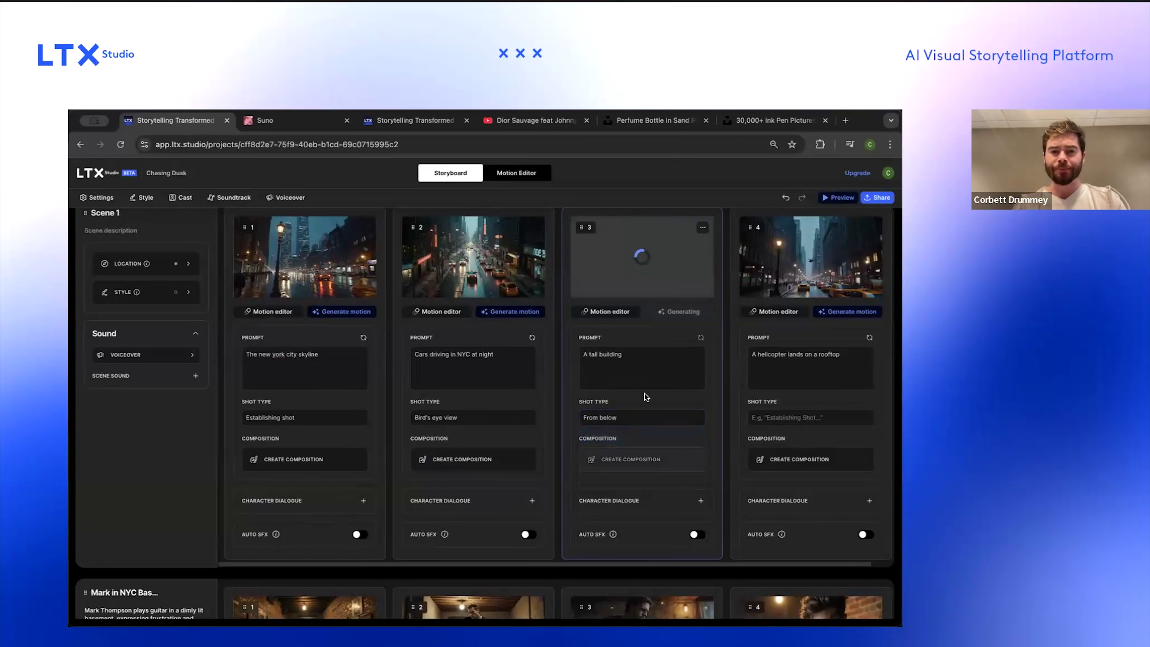
Step: Extend the first shot's prompt to 'The new york city skyline from far away' and regenerate it
scroll(361, 284, "right", 1)
scroll(361, 284, "left", 1)
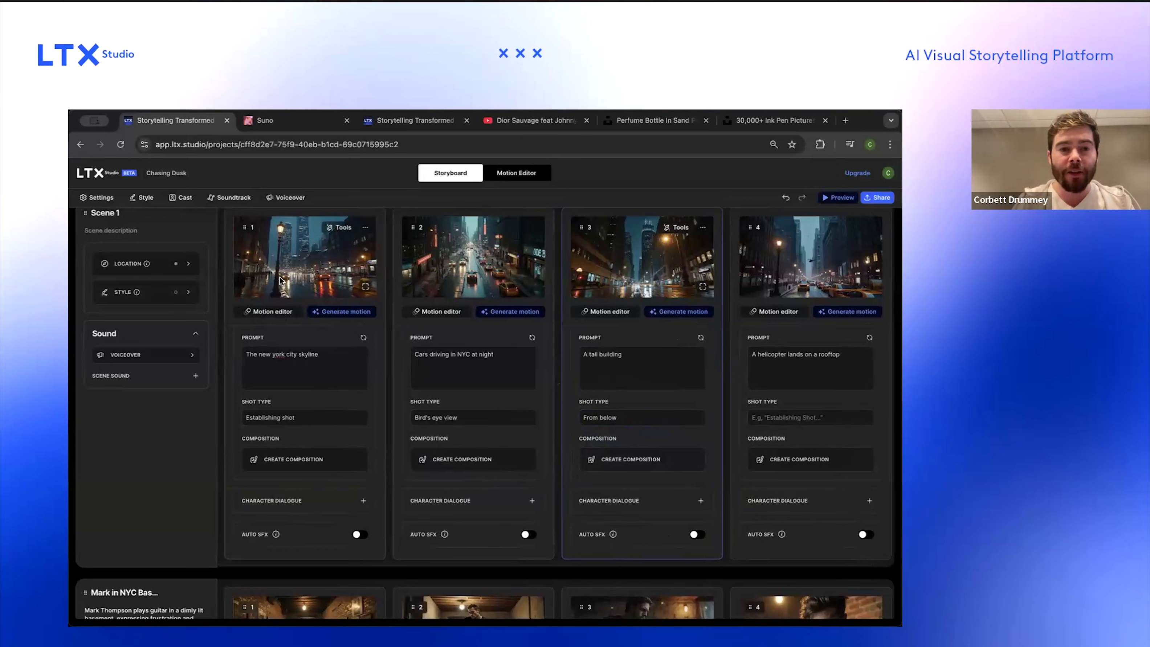
left_click(313, 358)
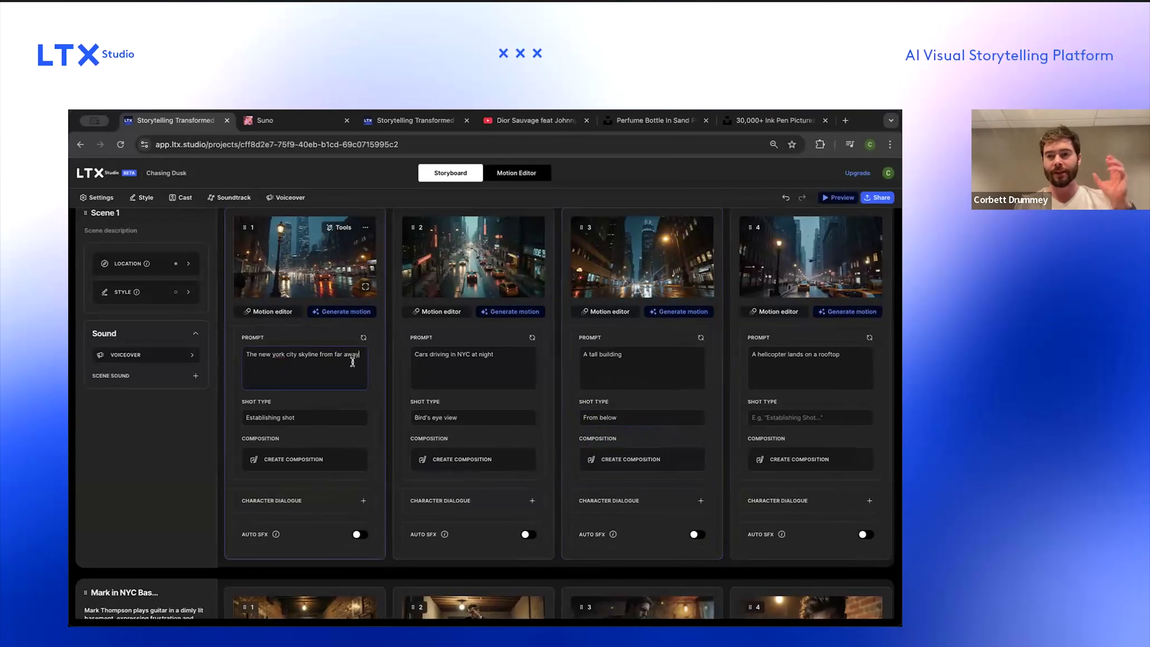
key("Return")
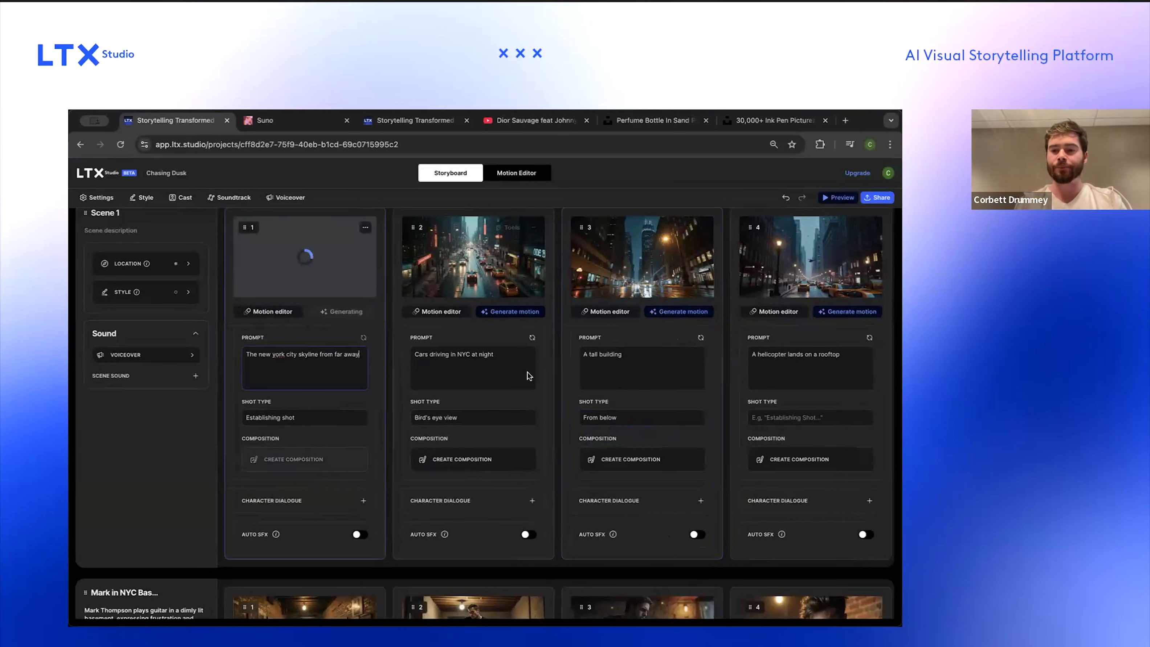
Step: Replace the last shot's prompt with 'A rooftop' and regenerate it
scroll(527, 372, "right", 1)
left_click(809, 355)
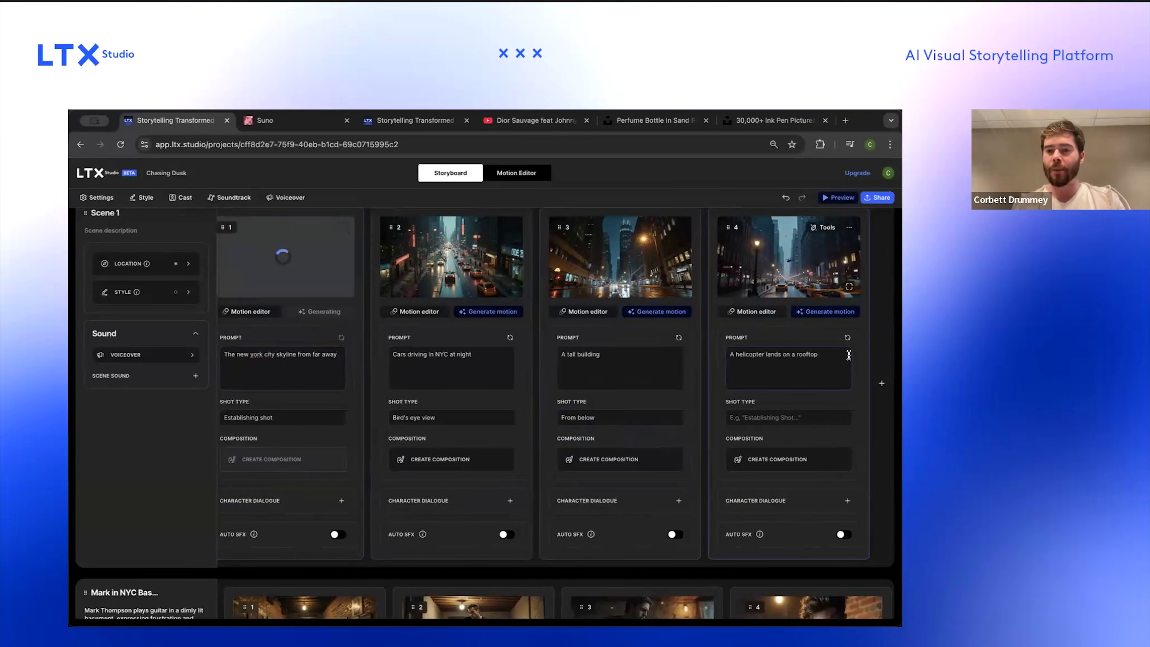
key("super+a")
key("BackSpace")
type("A r")
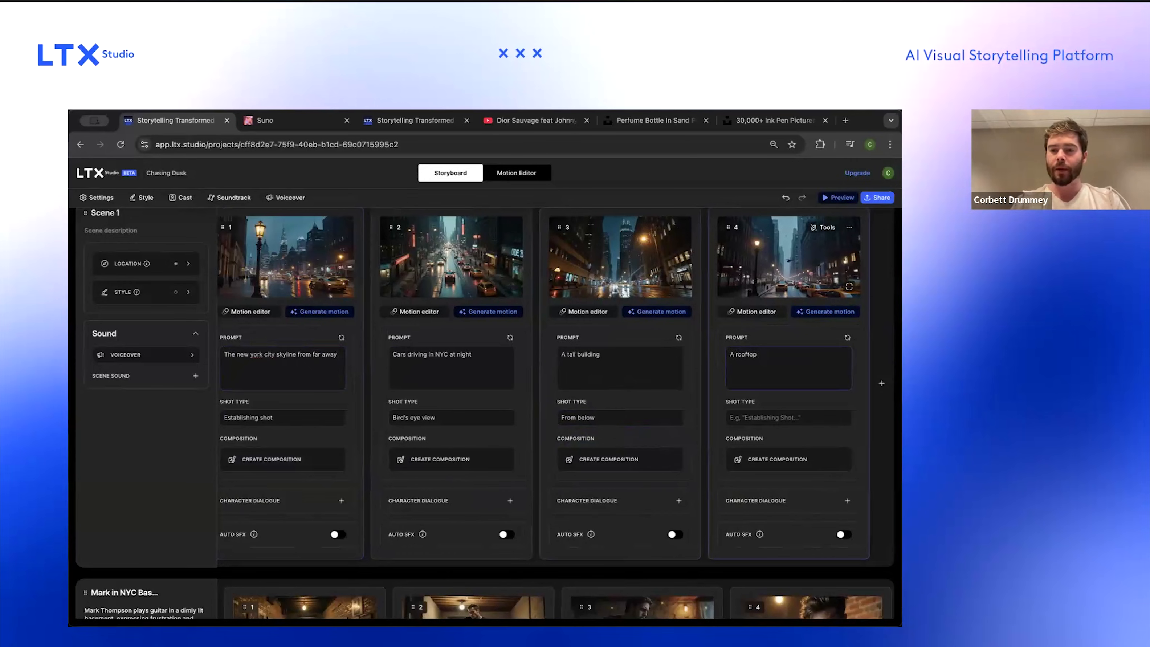
key("Return")
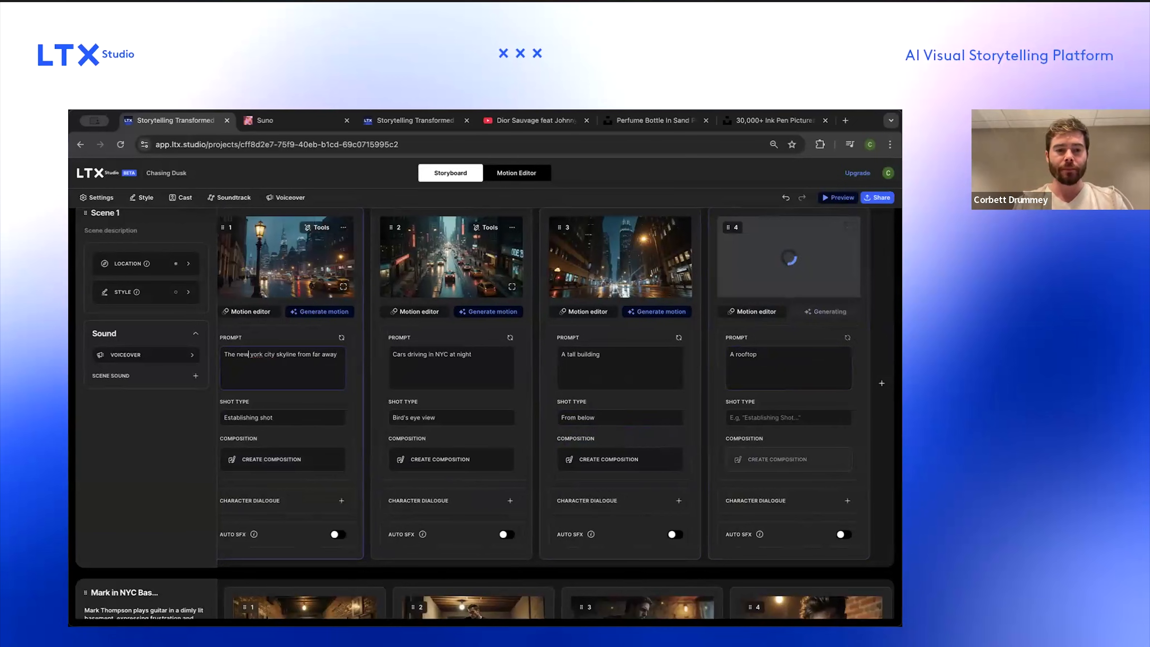
Step: Change the first shot's prompt to 'The NYC skyline from far away'
left_click_drag(264, 354, 237, 354)
type("NYC")
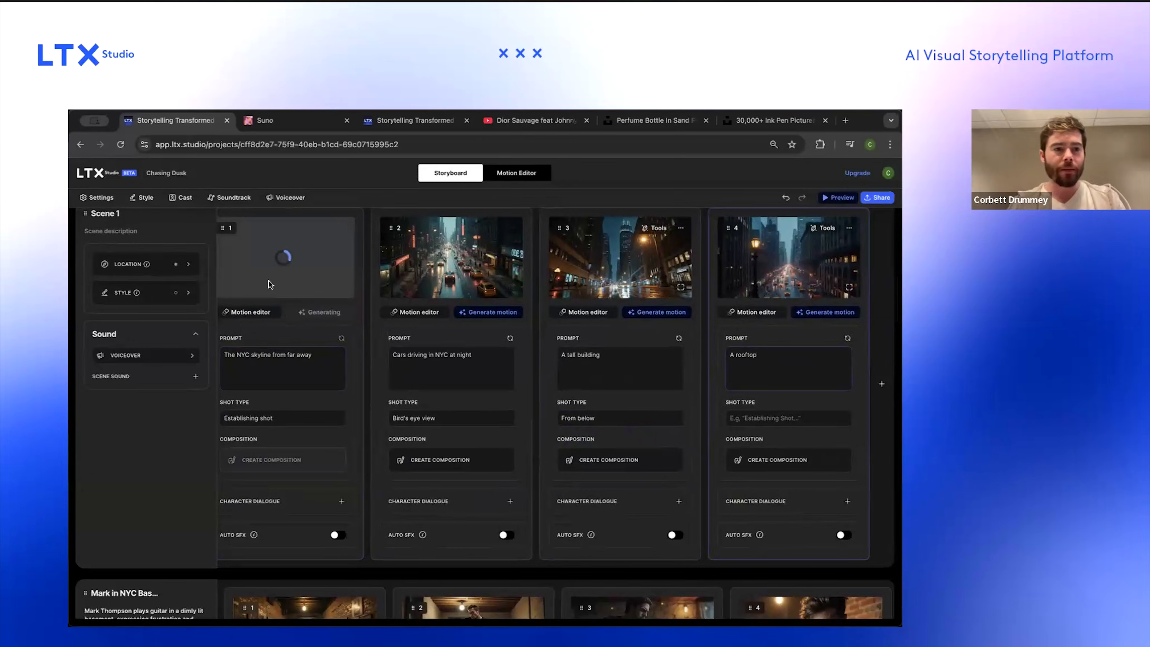
Step: Trim the scene's location description down to 'New York City at night' and apply it
left_click(199, 270)
scroll(457, 322, "up", 1)
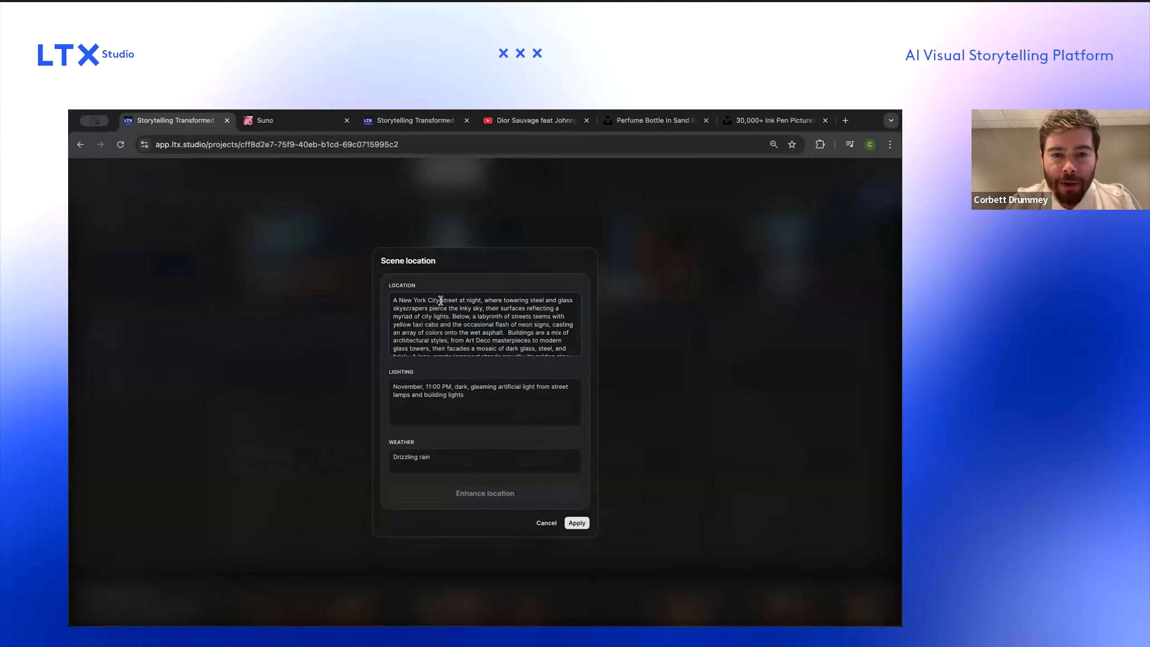
left_click(397, 300)
key("BackSpace")
key("Delete")
double_click(442, 300)
type("at")
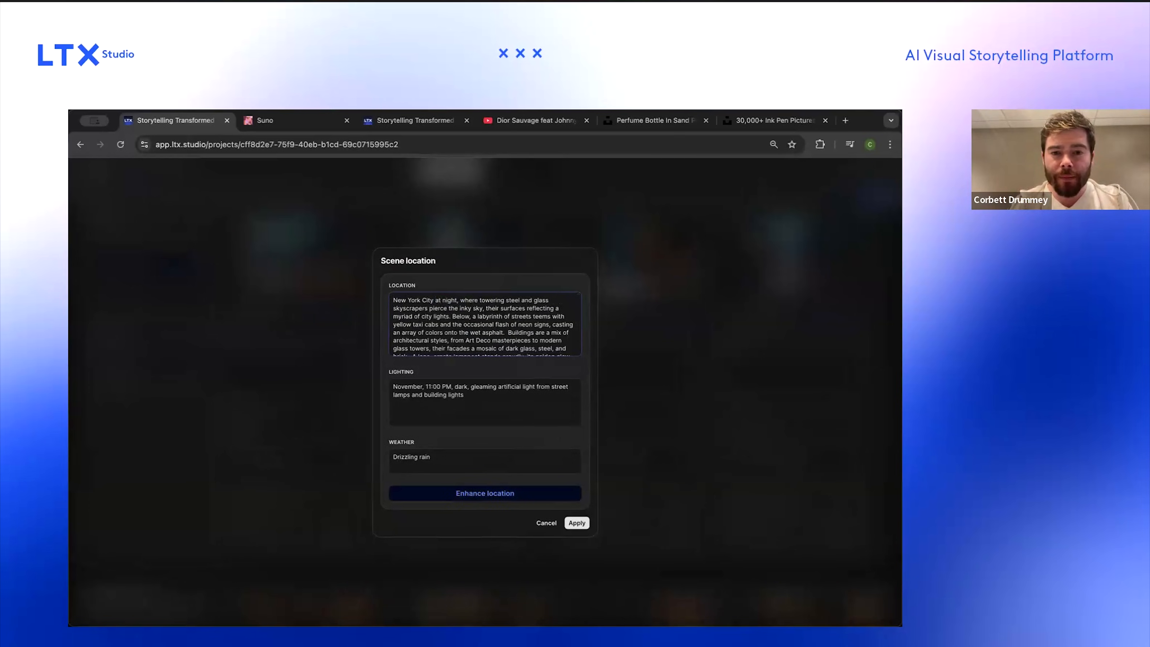
key("shift+super+Down")
key("BackSpace")
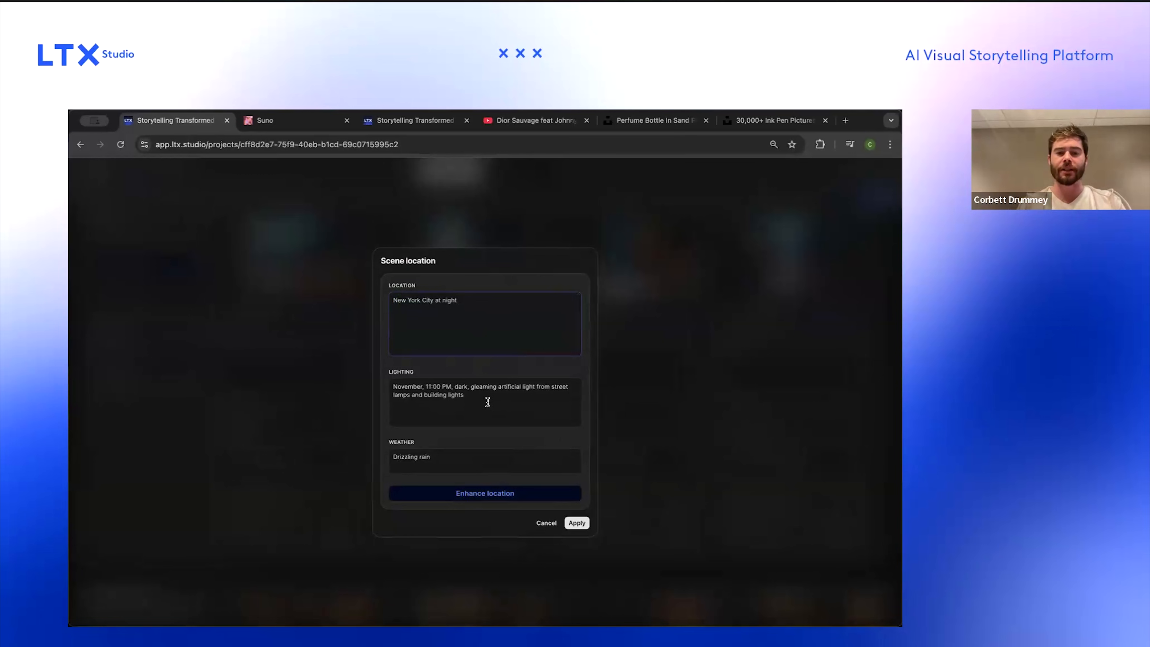
left_click(577, 522)
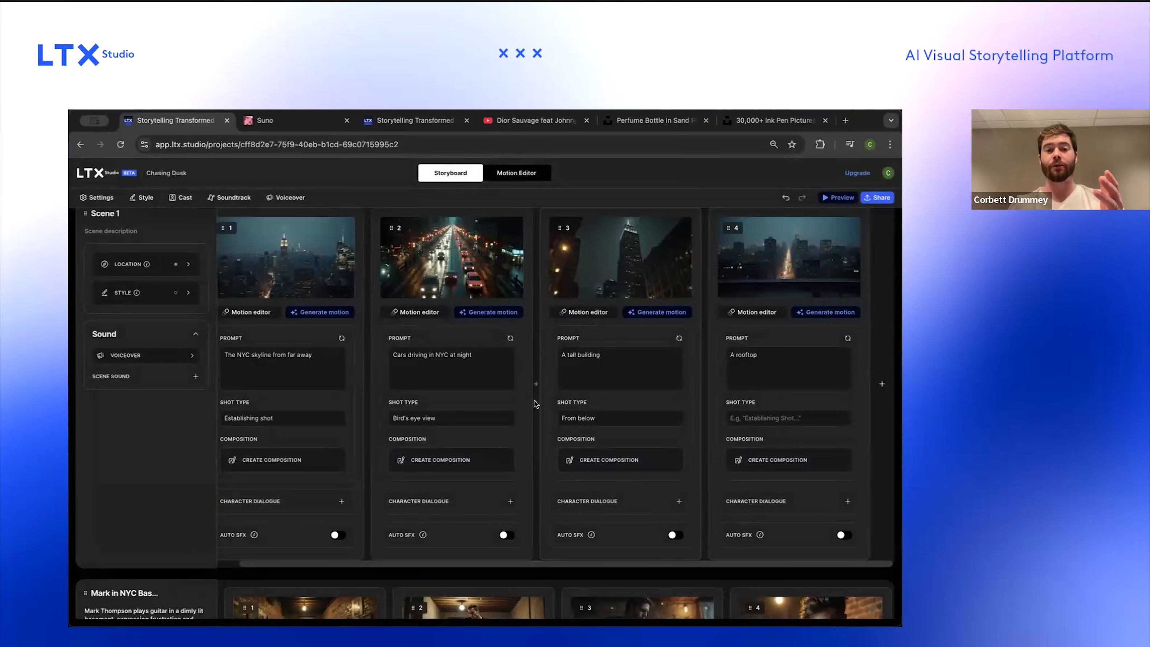
Step: Examine the regenerated images of the New York scene's shots
scroll(304, 389, "left", 1)
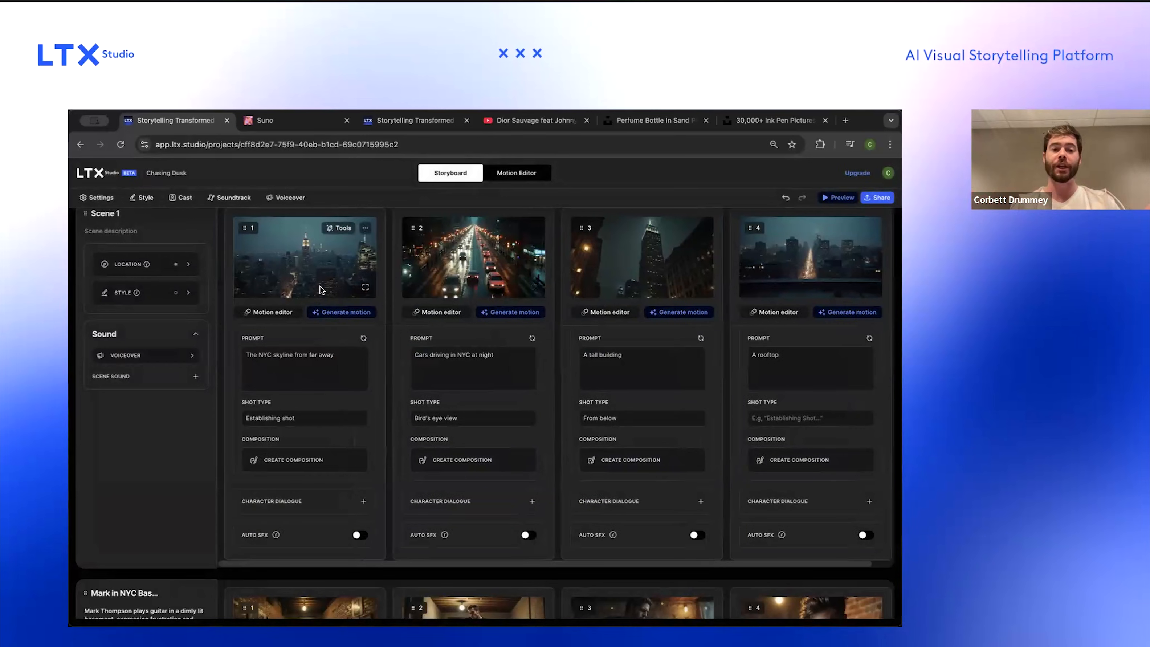
left_click(331, 362)
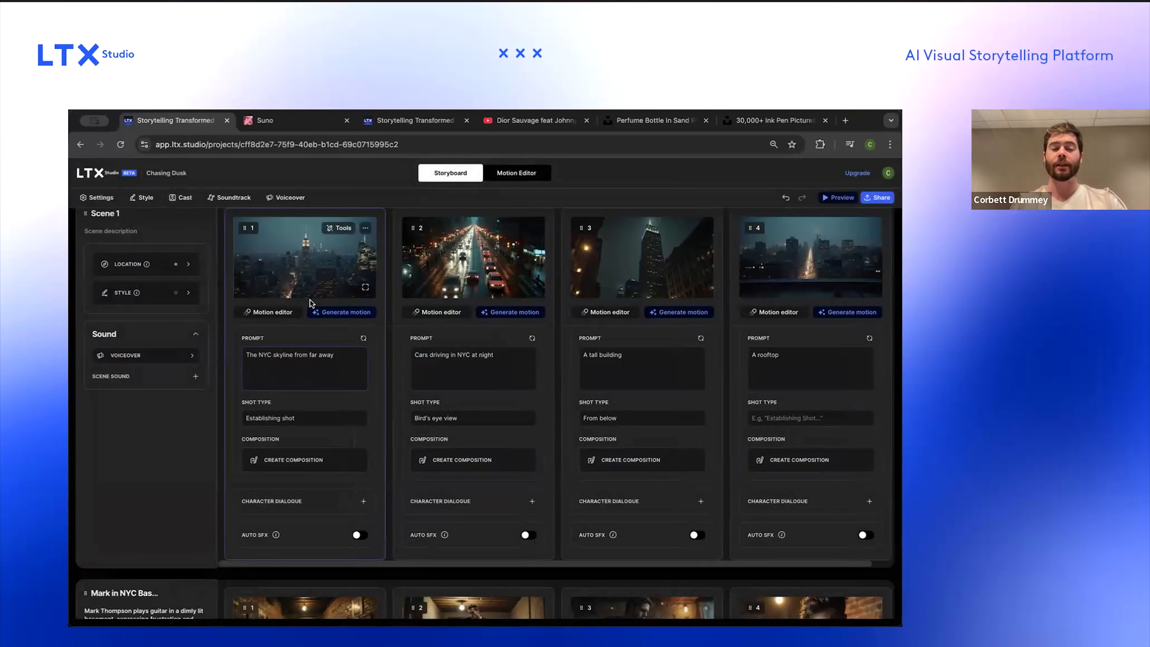
scroll(310, 300, "up", 5)
scroll(310, 299, "up", 1)
scroll(310, 299, "up", 2)
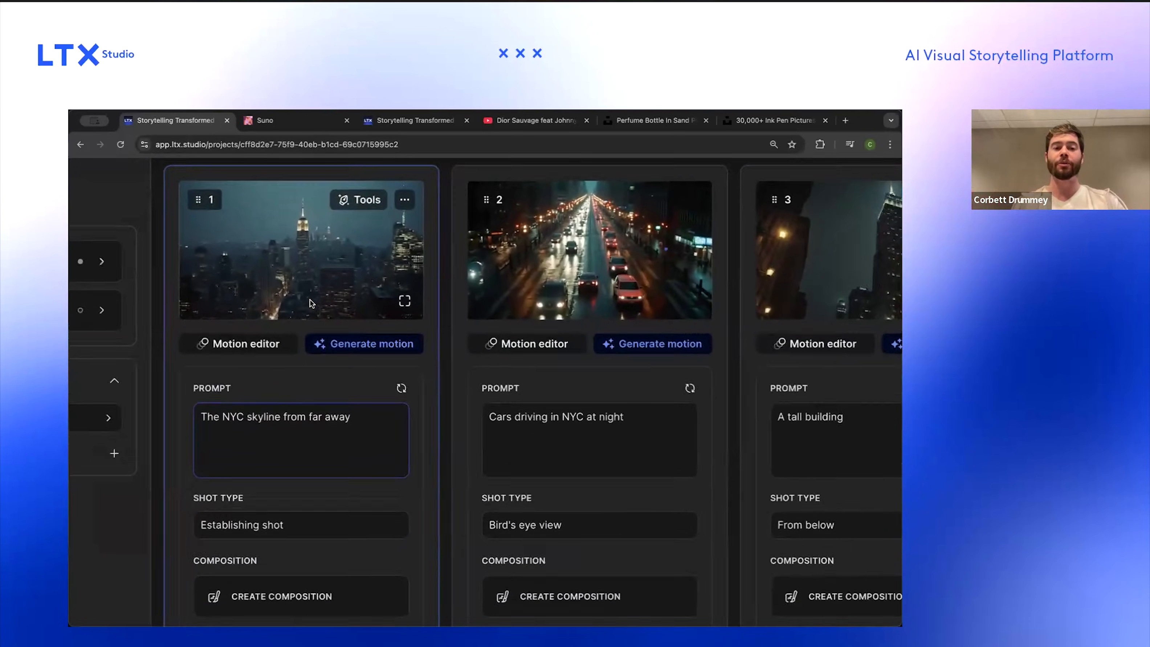
scroll(310, 300, "up", 2)
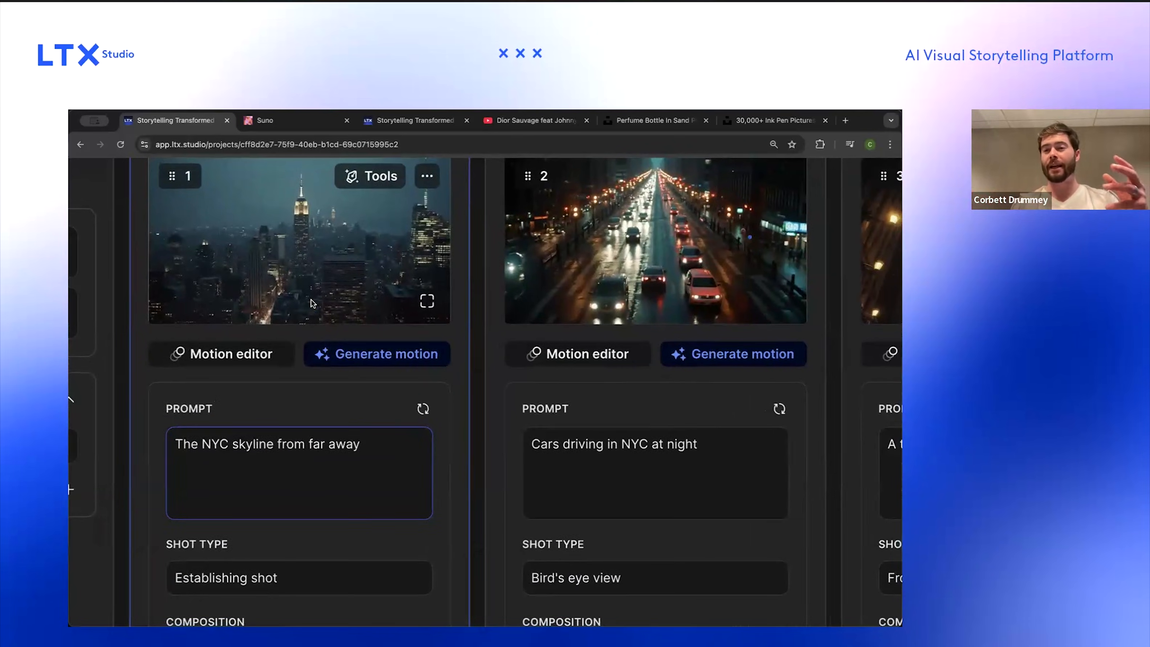
scroll(312, 303, "down", 10)
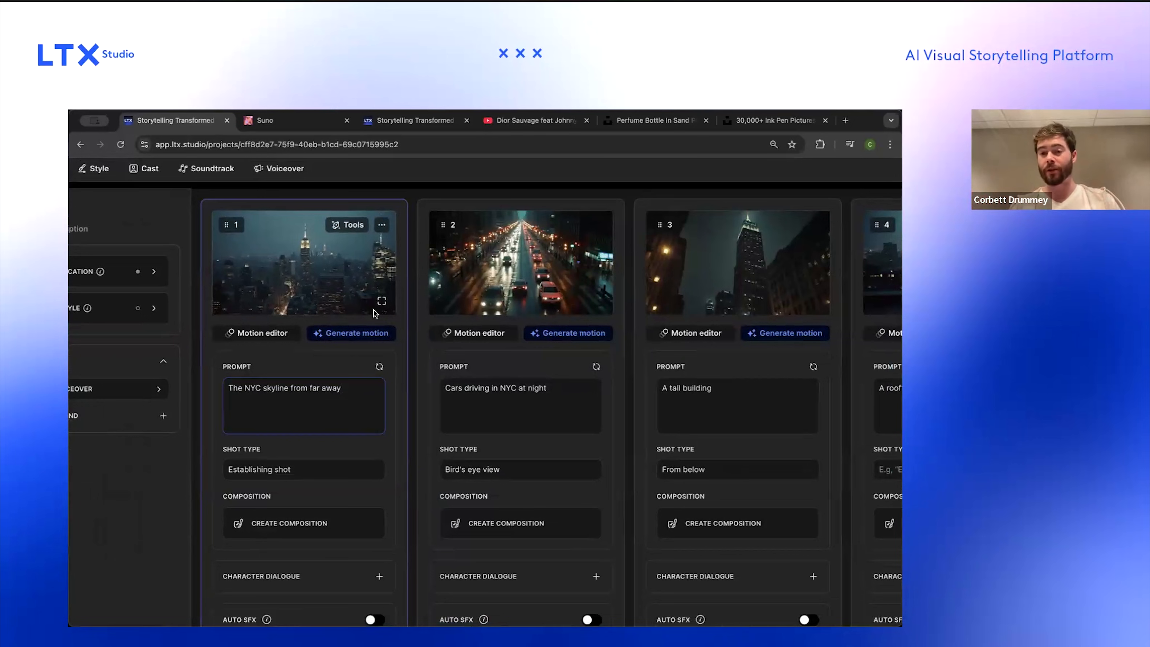
scroll(374, 310, "up", 1)
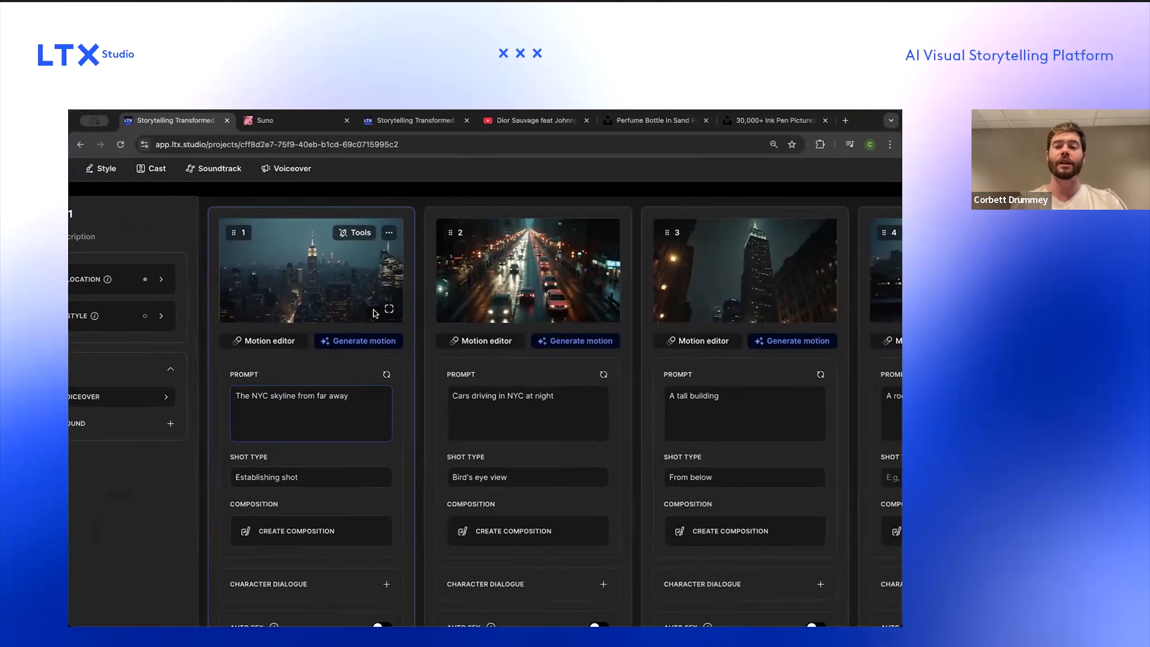
Step: Set the third shot's shot type to 'From below, panning up'
scroll(374, 311, "right", 5)
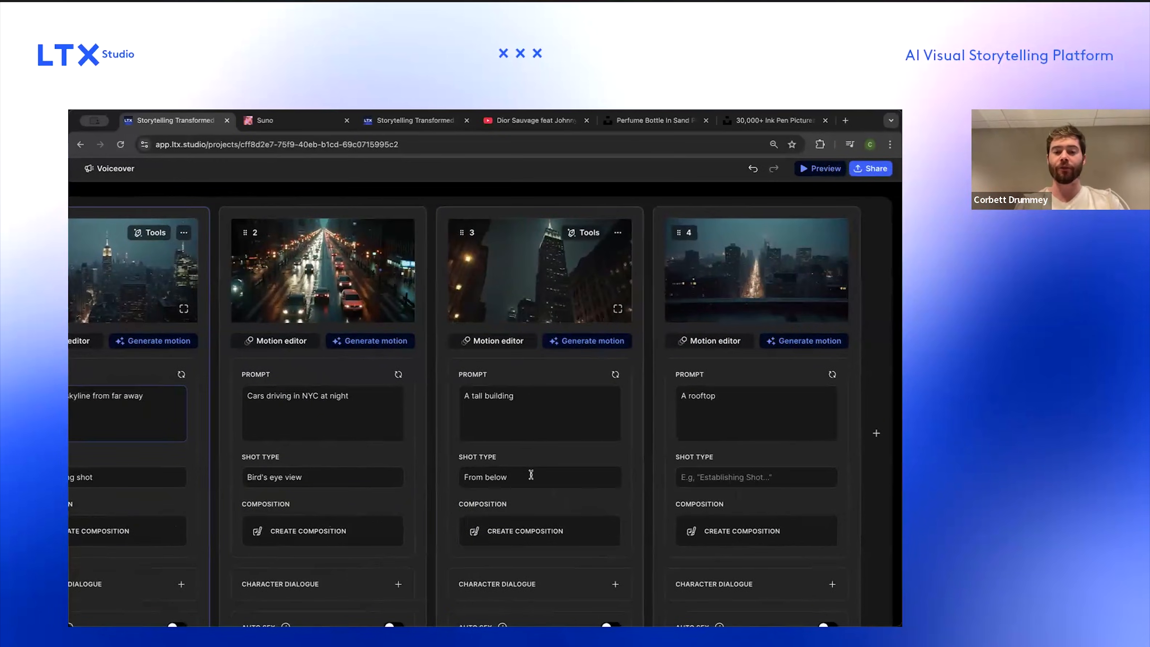
left_click(532, 475)
left_click(532, 446)
left_click(531, 479)
key("Right")
type(", panning up")
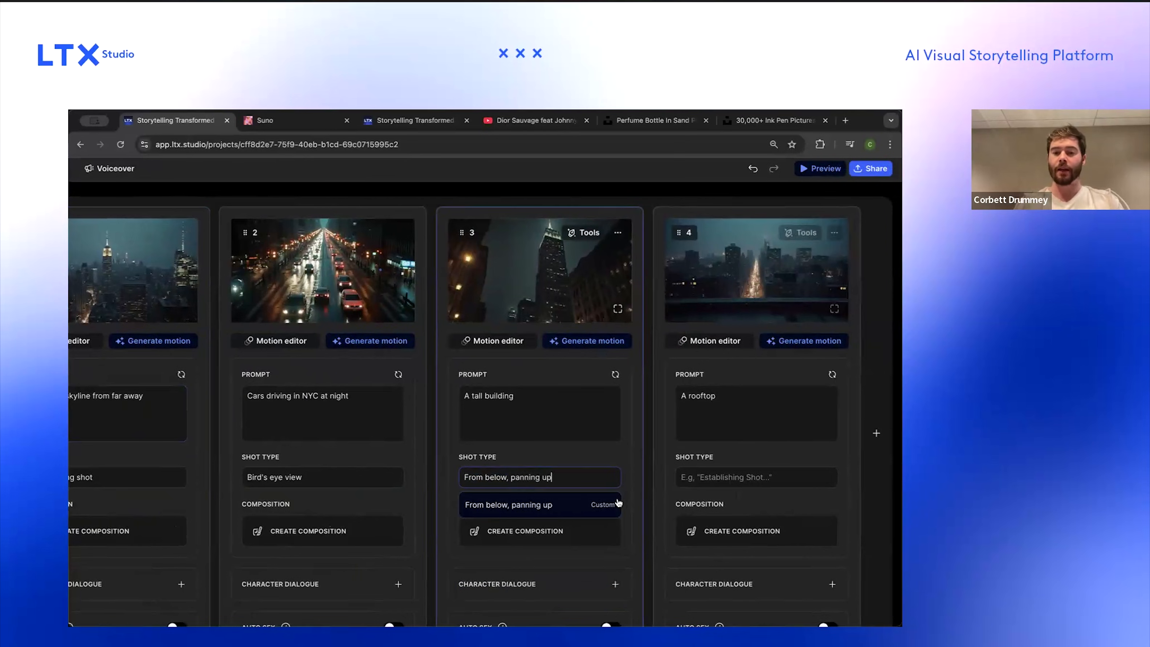
scroll(650, 472, "left", 2)
left_click(582, 503)
Step: Replace the fourth shot's prompt with 'A helicopter landing on a rooftop', fixing the spelling of helicopter
scroll(731, 453, "right", 1)
left_click(744, 416)
scroll(744, 416, "down", 2)
key("super+a")
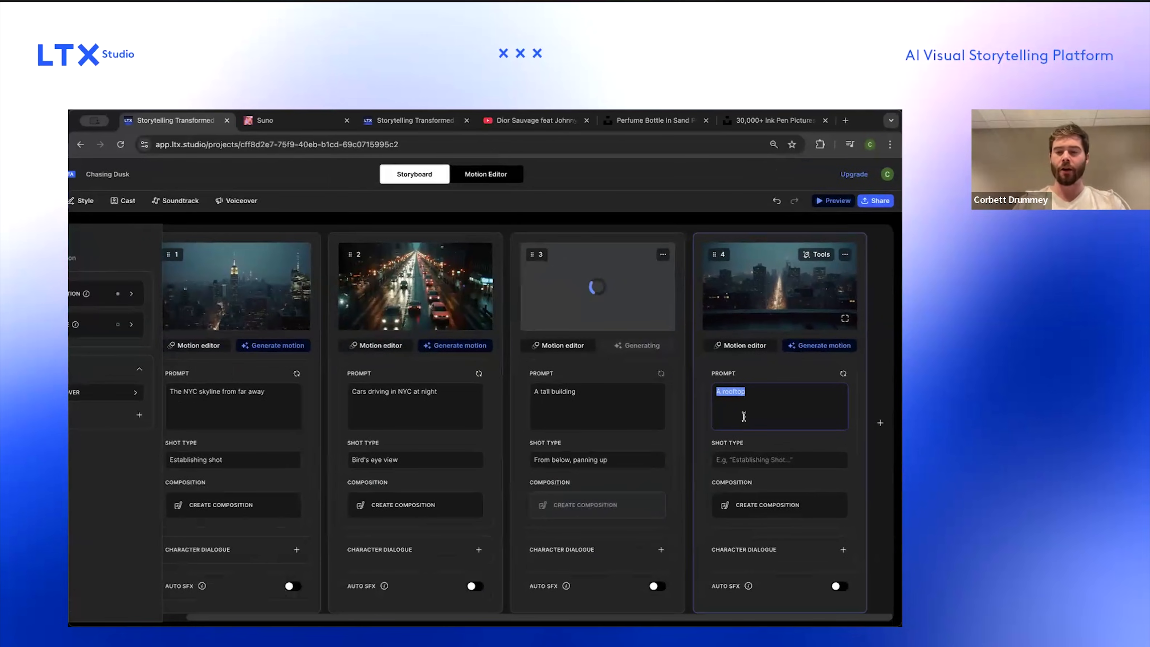
type("A helictoper")
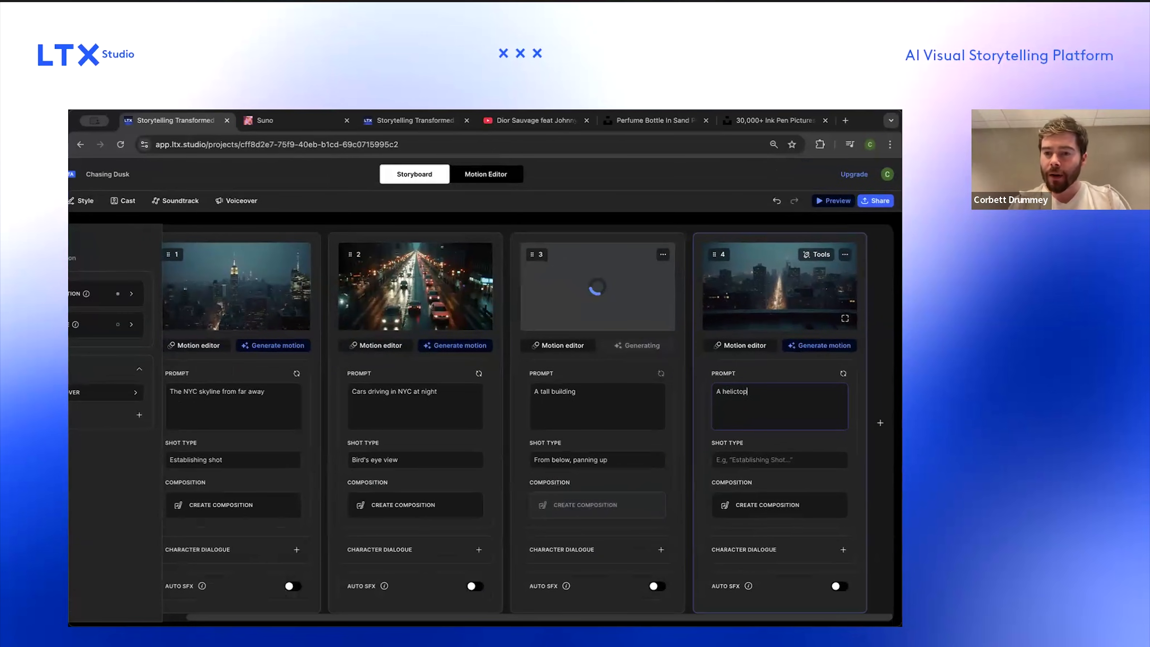
right_click(743, 391)
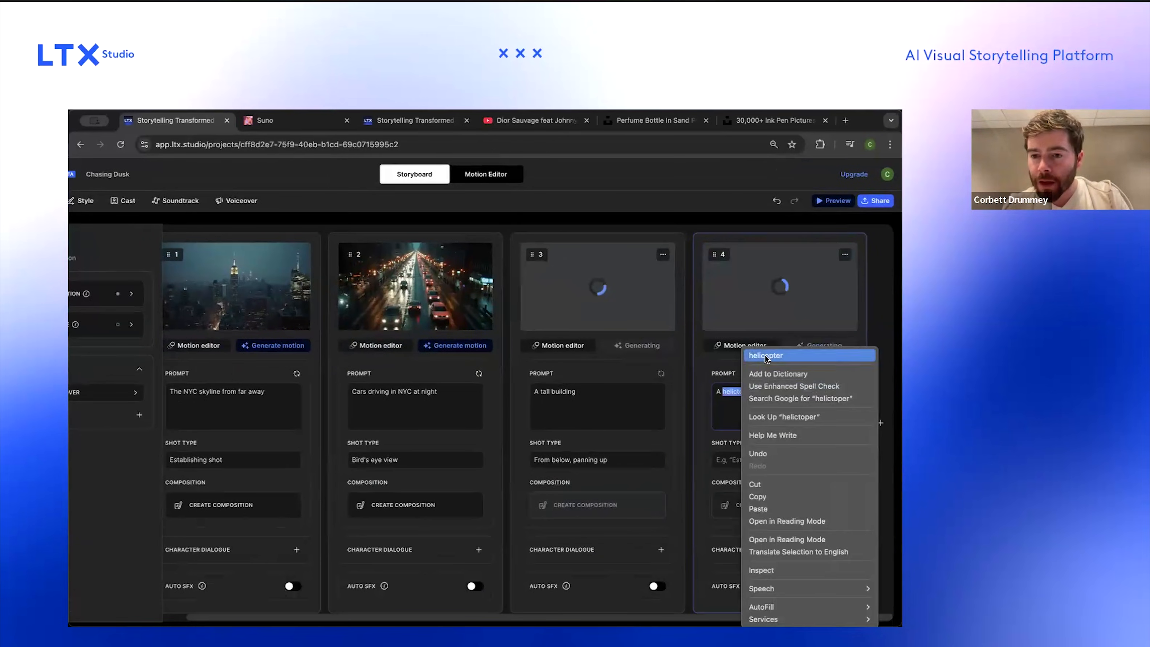
left_click(766, 357)
type("landing o")
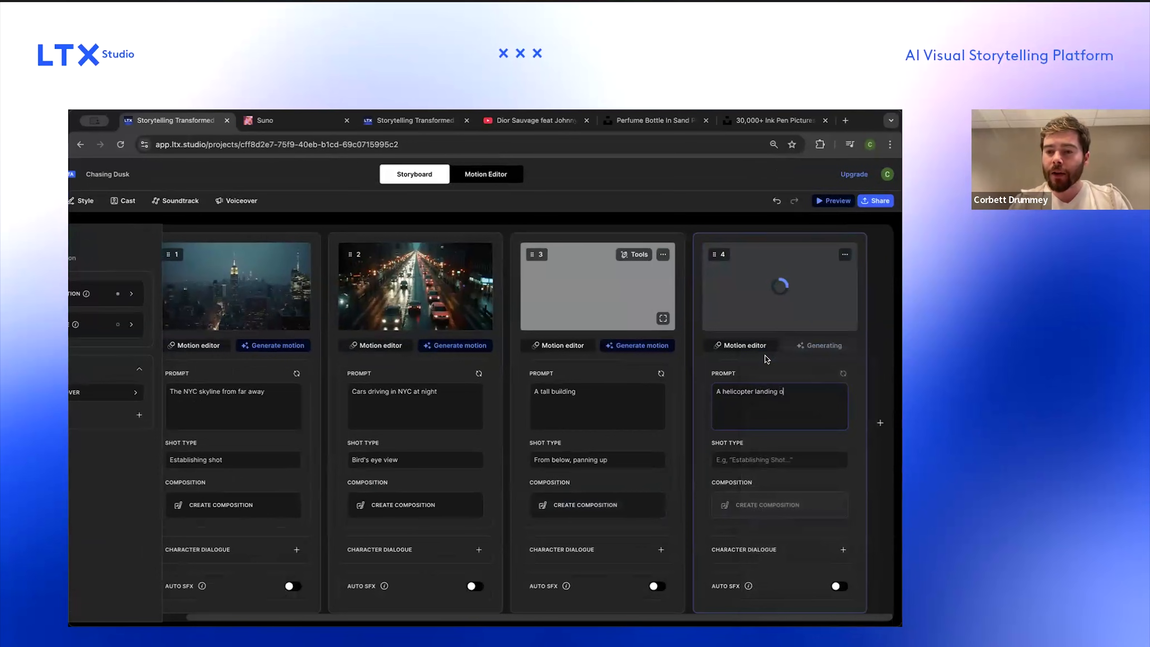
type("n a rooftop")
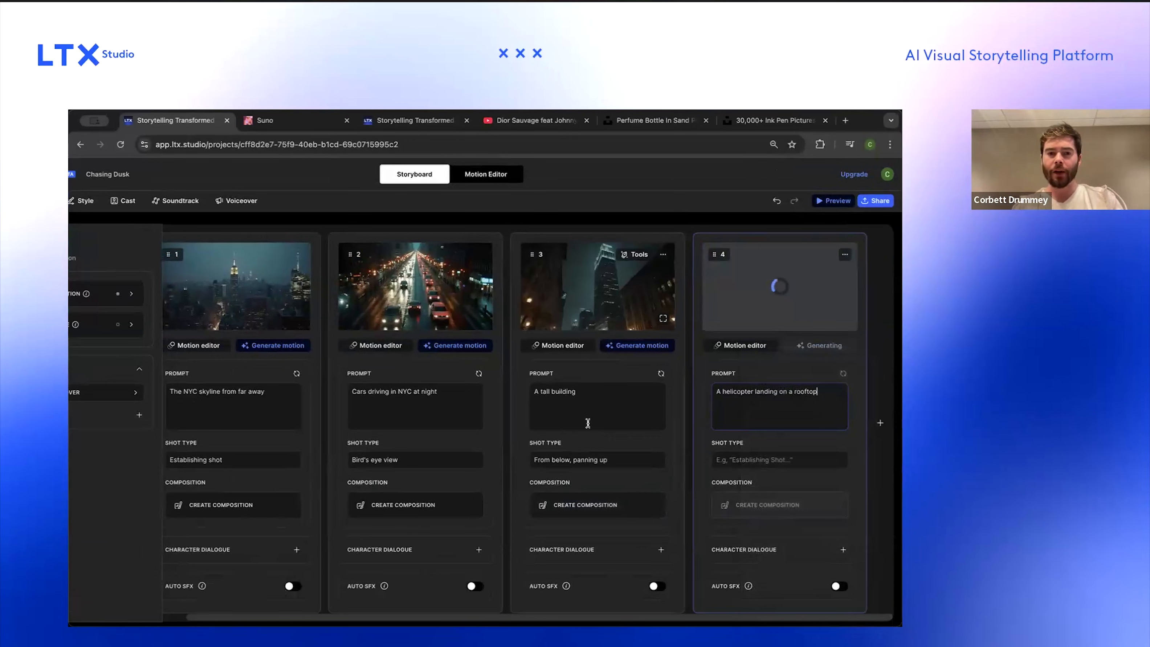
Step: Regenerate the fourth shot's image from its new prompt
scroll(588, 423, "left", 1)
scroll(587, 423, "down", 2)
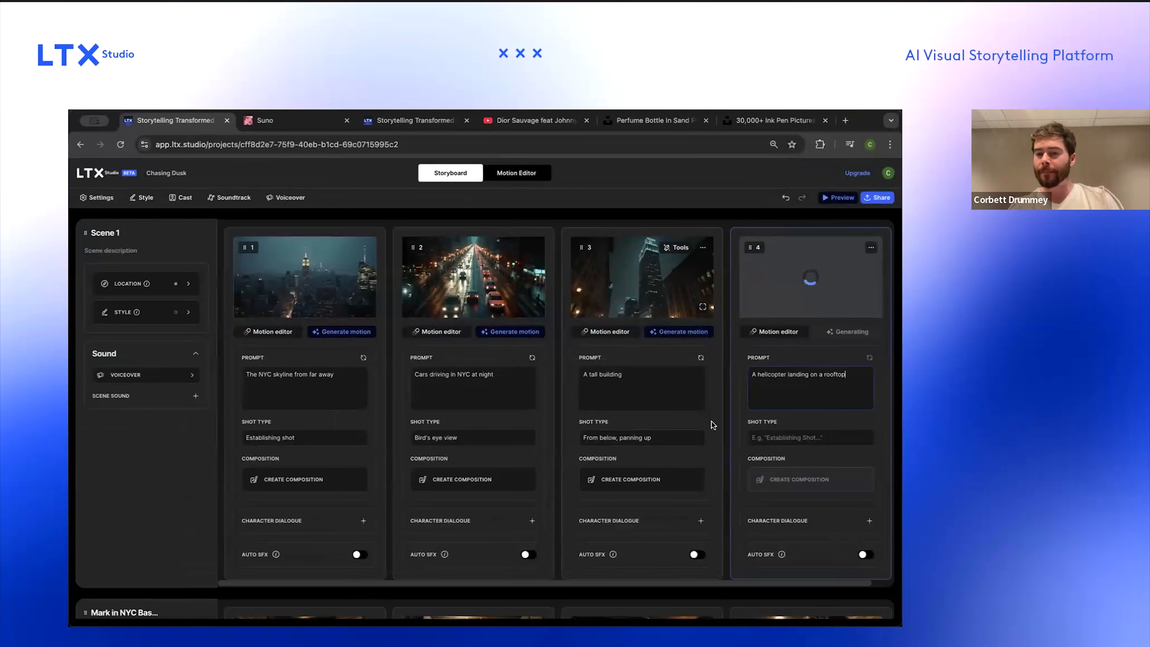
scroll(729, 408, "right", 1)
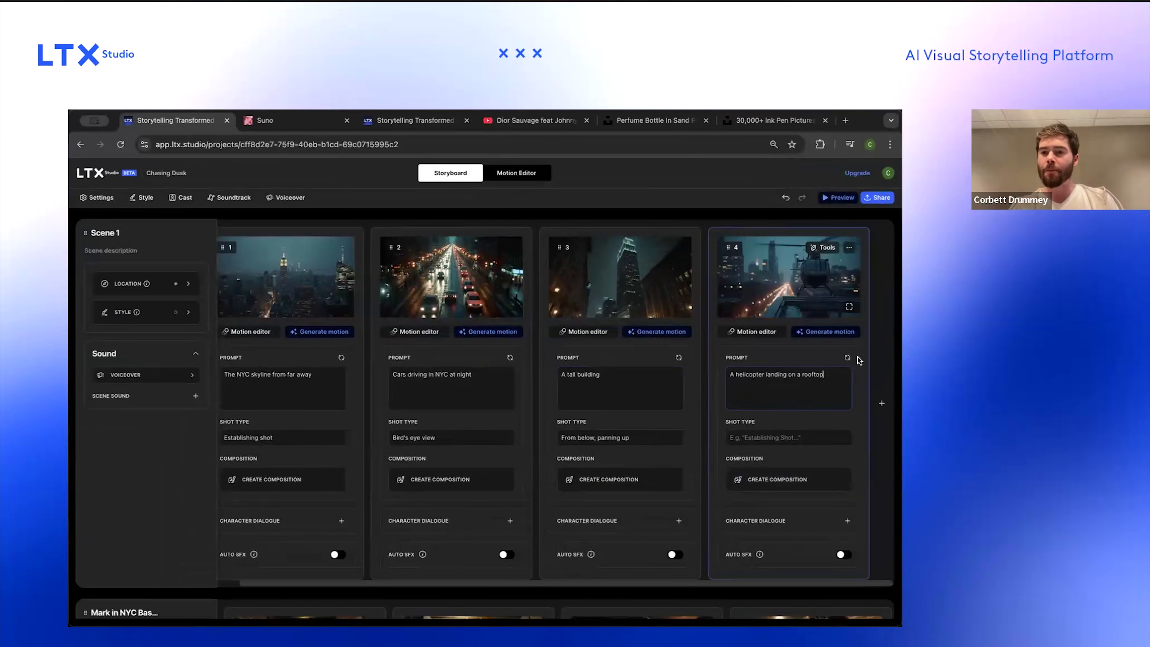
left_click(848, 358)
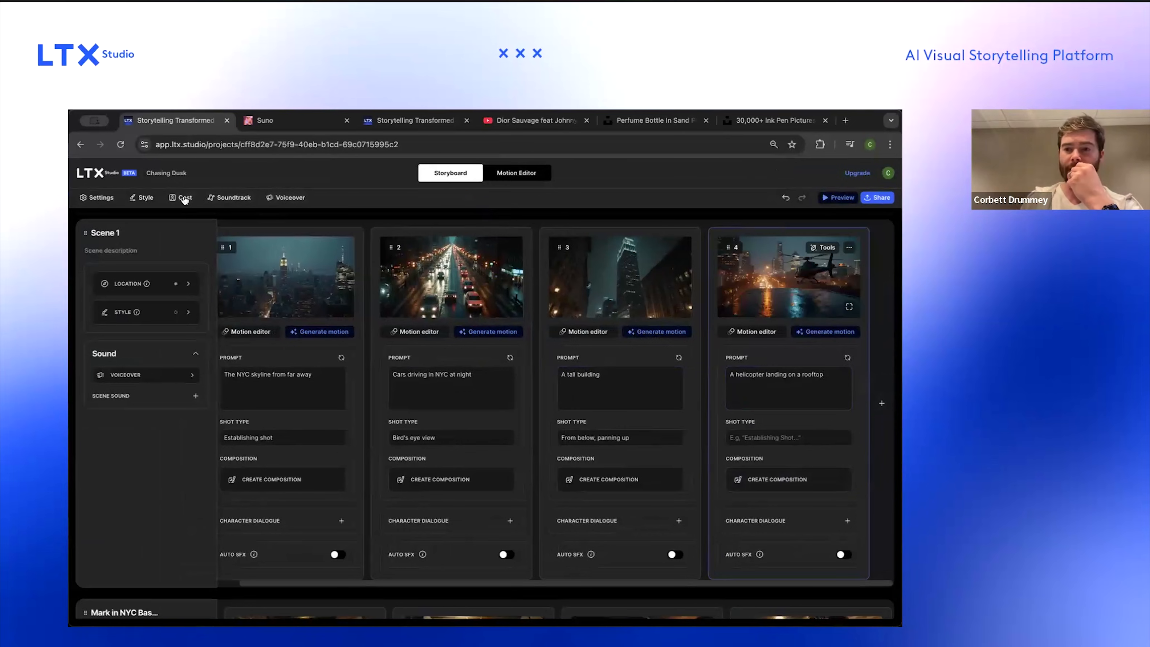
left_click(848, 358)
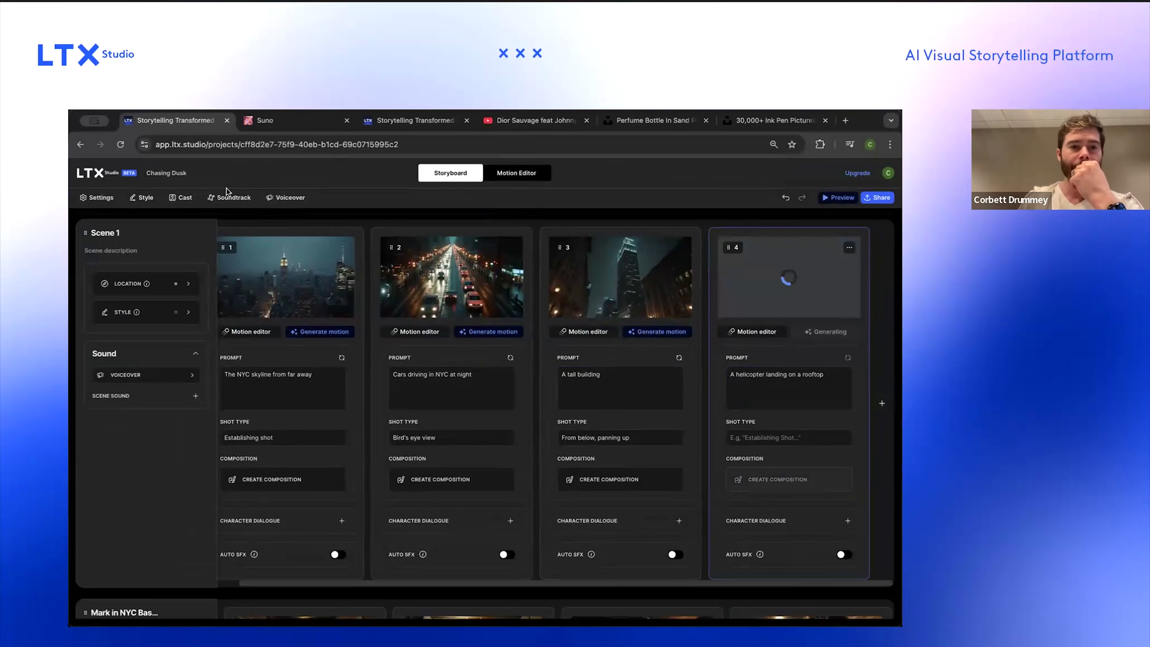
Step: Open the cast character's editor and append 'Leather jacket.' to the main outfit description
left_click(179, 198)
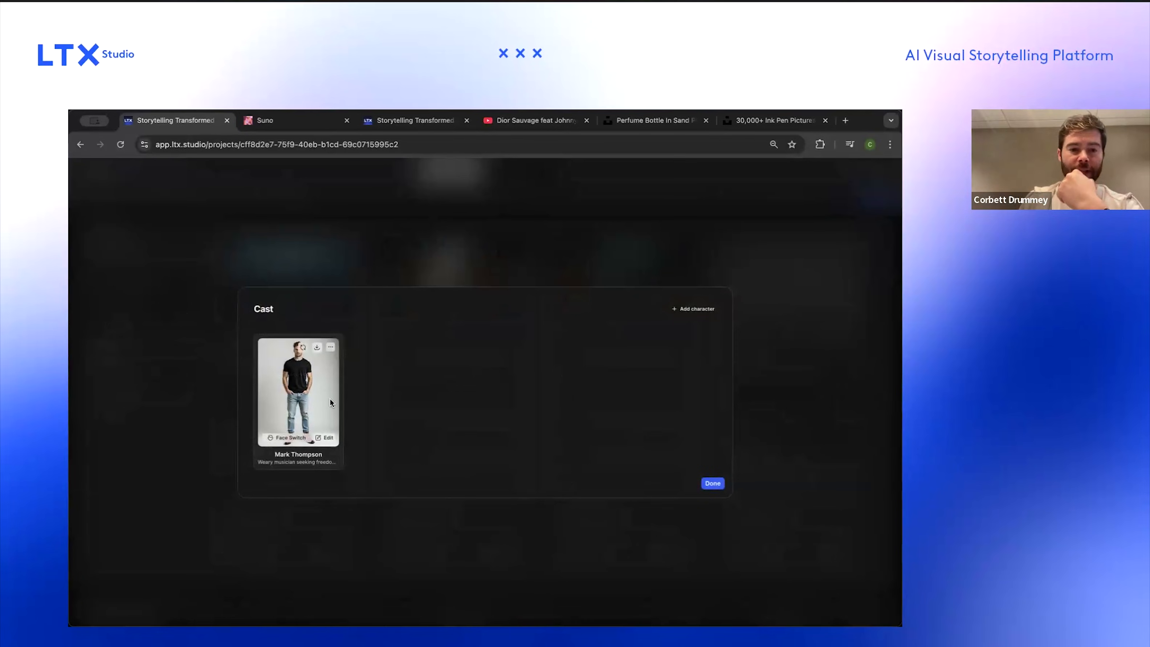
left_click(326, 438)
scroll(481, 431, "down", 1)
left_click(456, 471)
key("Down")
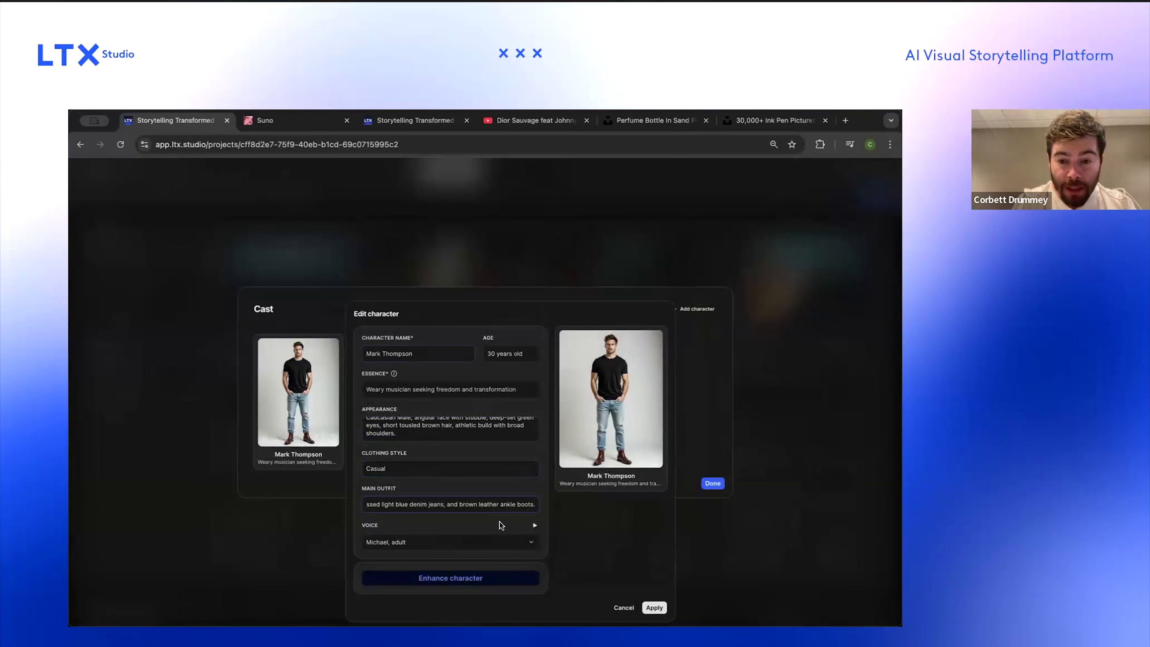
type(".")
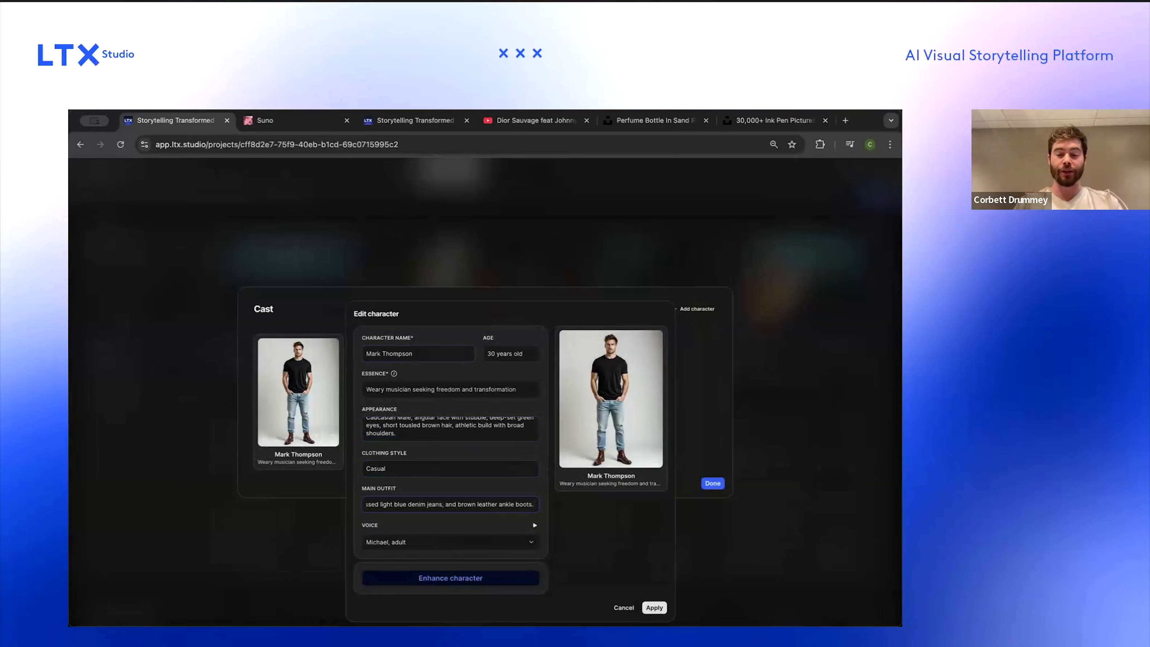
type(" Lea")
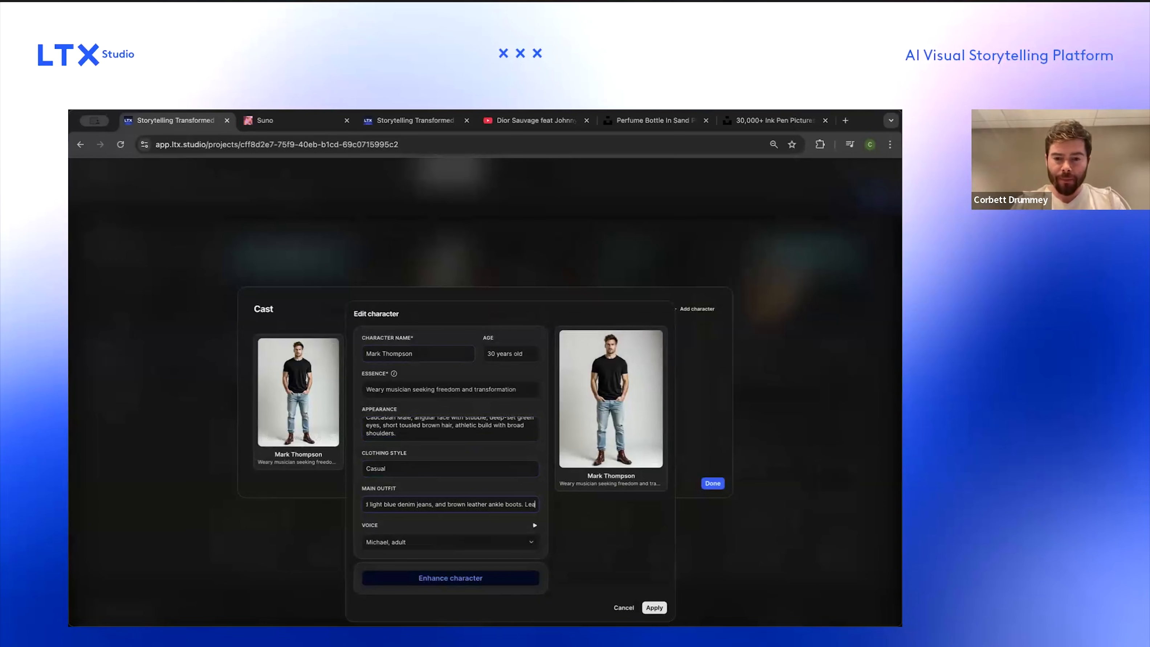
type("ther jacket")
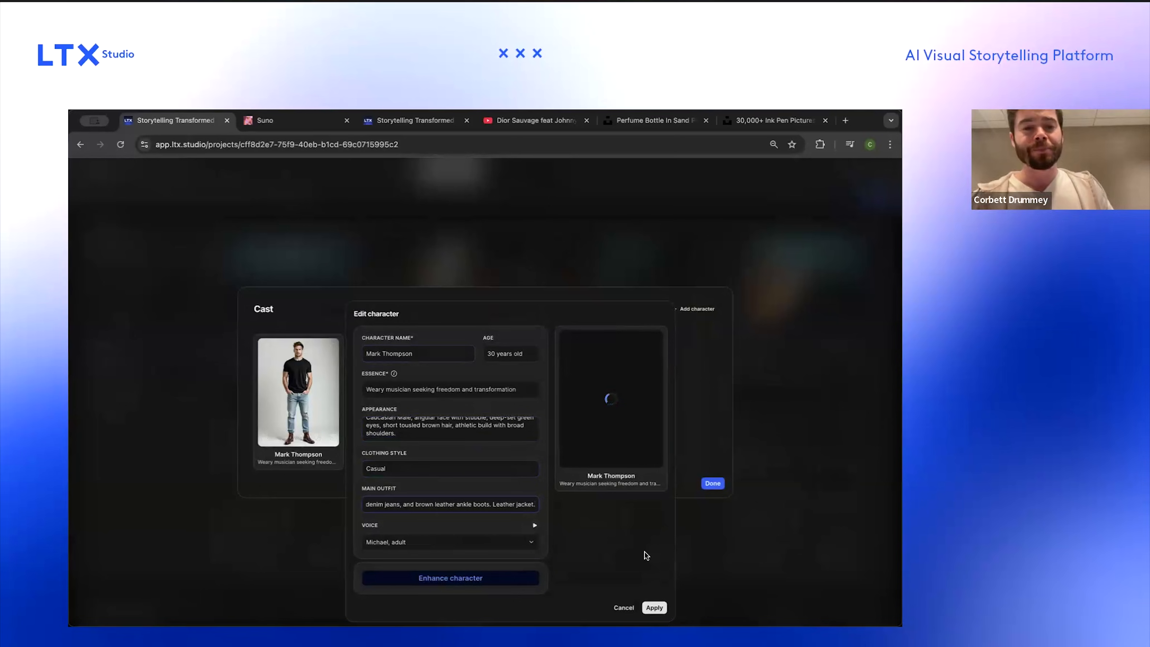
Step: Change the outfit's ankle boots to black and the jacket to 'Black leather jacket.'
mouse_move(582, 426)
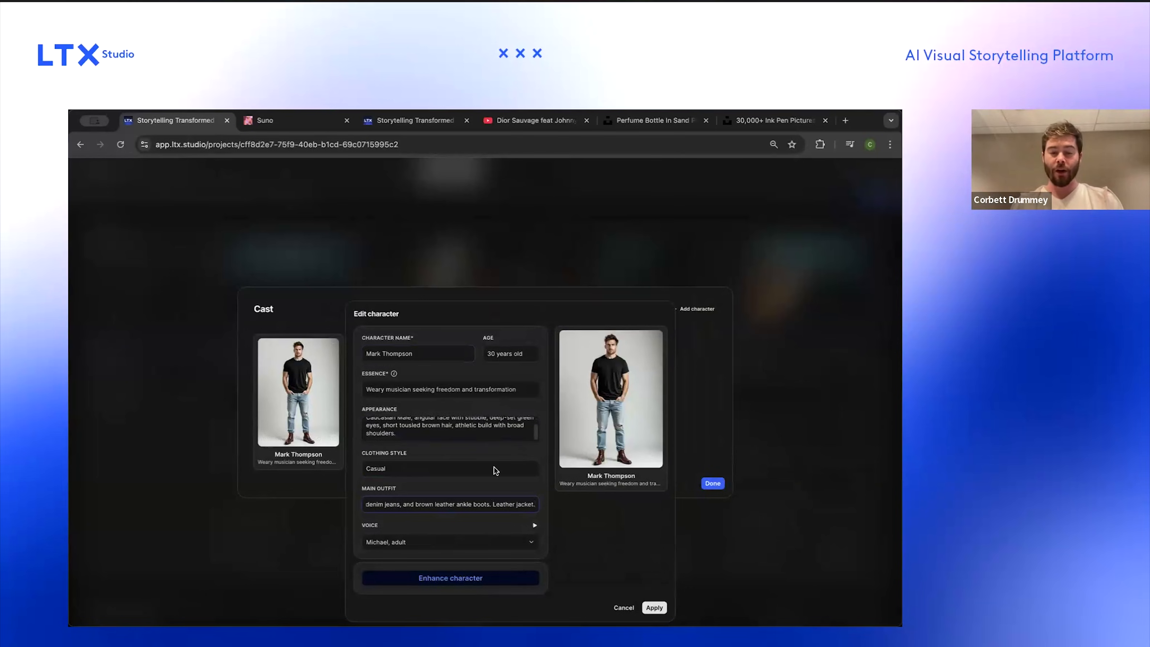
key("Up")
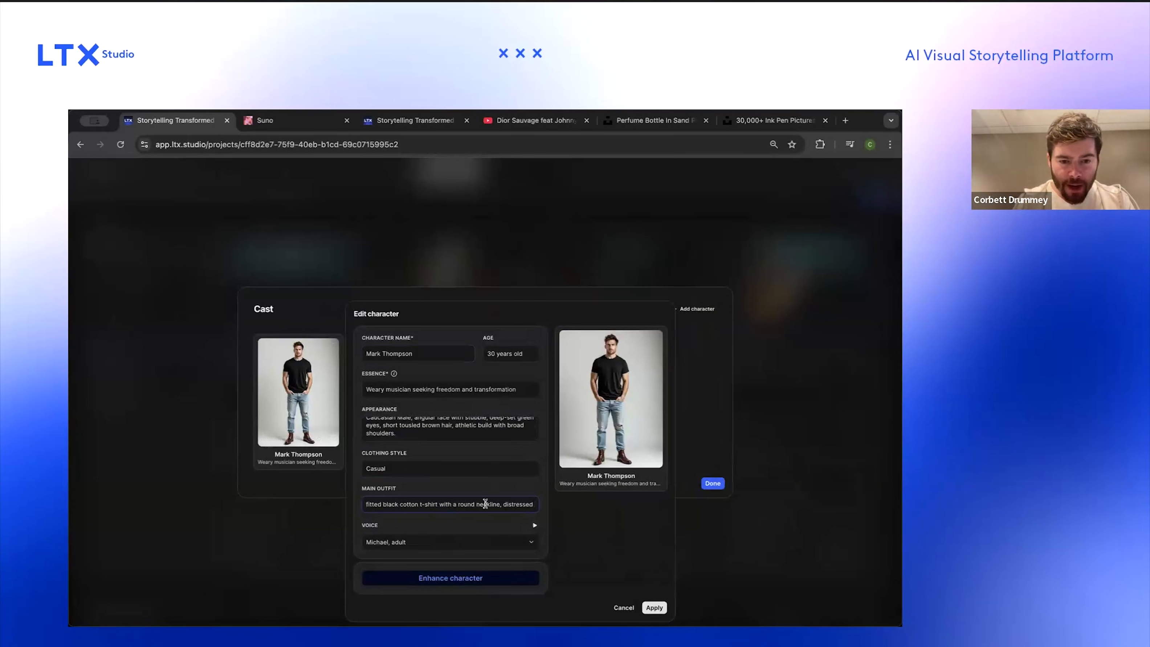
key("alt+Right")
key("alt+Right")
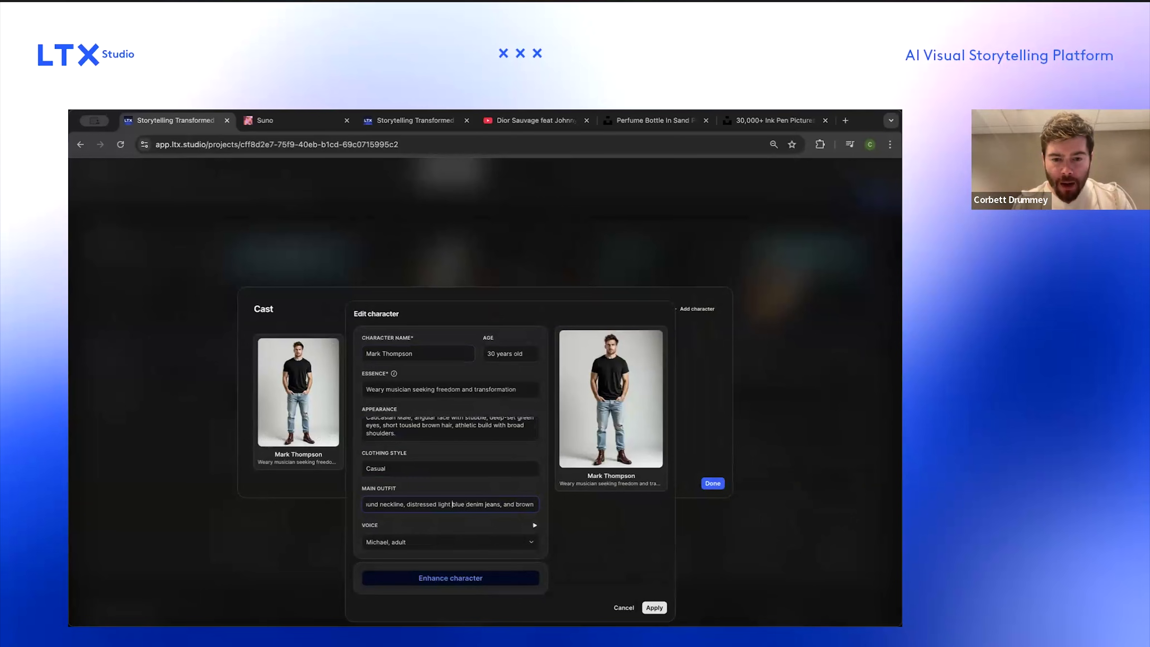
key("alt+Right")
key("alt+Right")
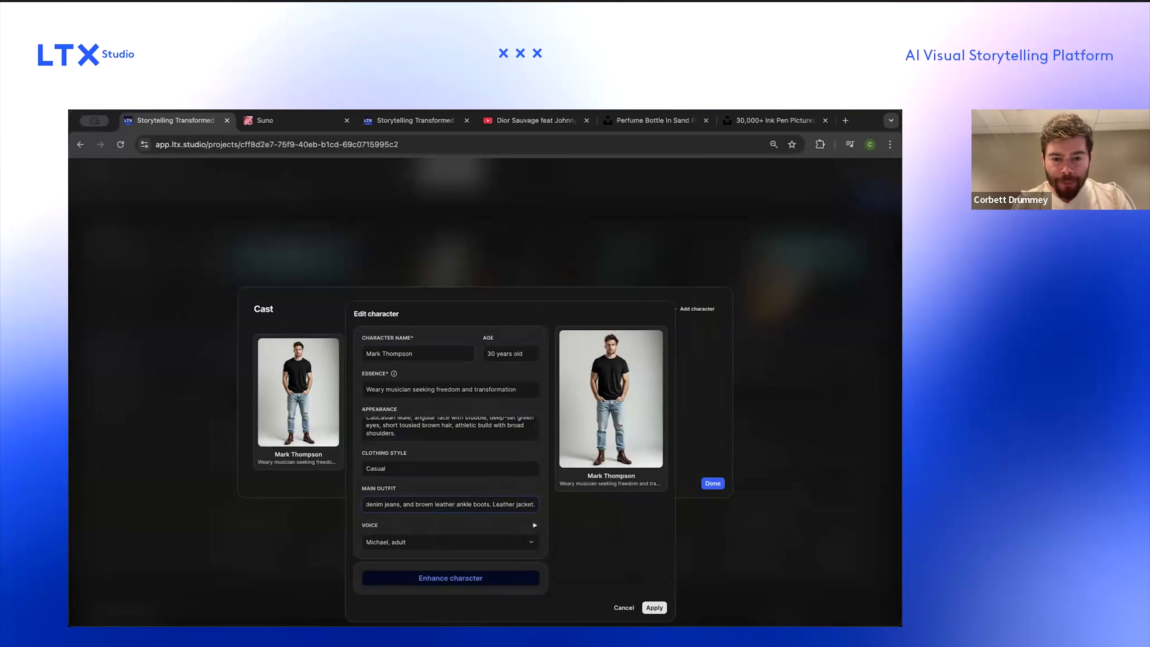
key("alt+shift+Right")
type("black")
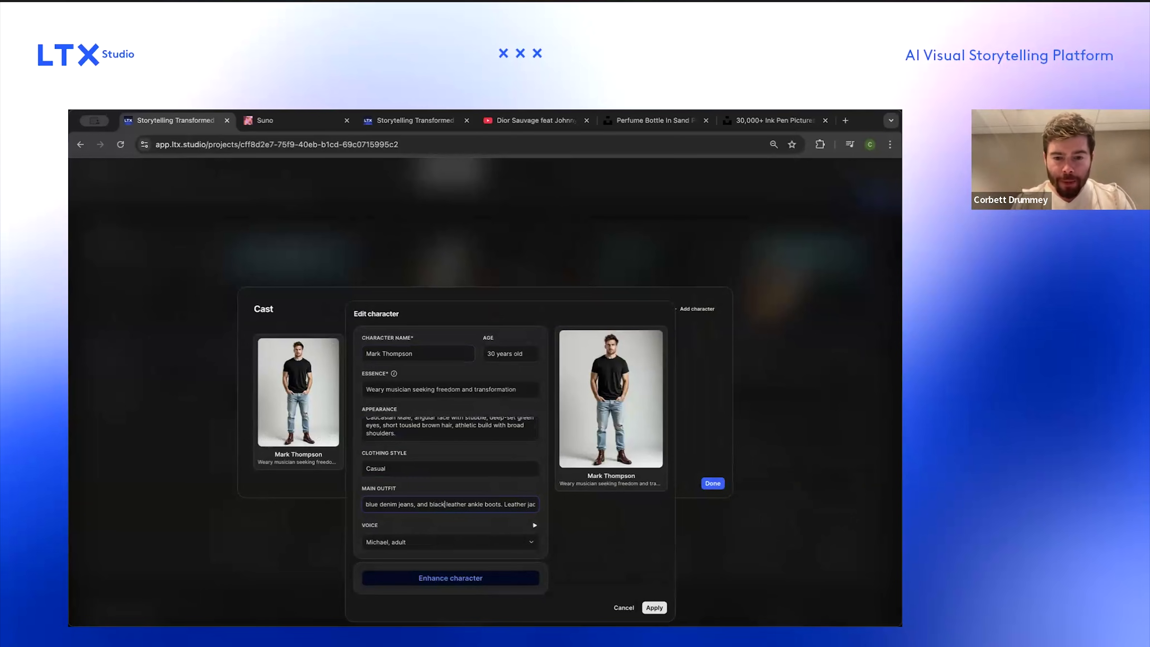
key("alt+Right")
type("Black")
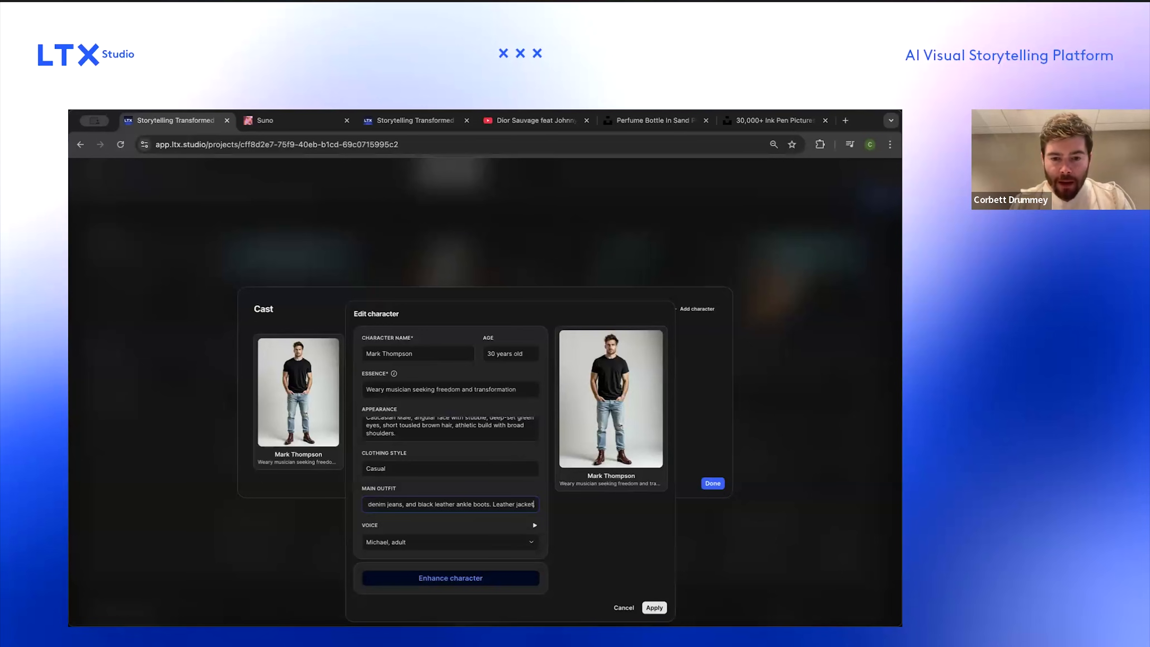
key("BackSpace")
type("lack l")
key("super+Right")
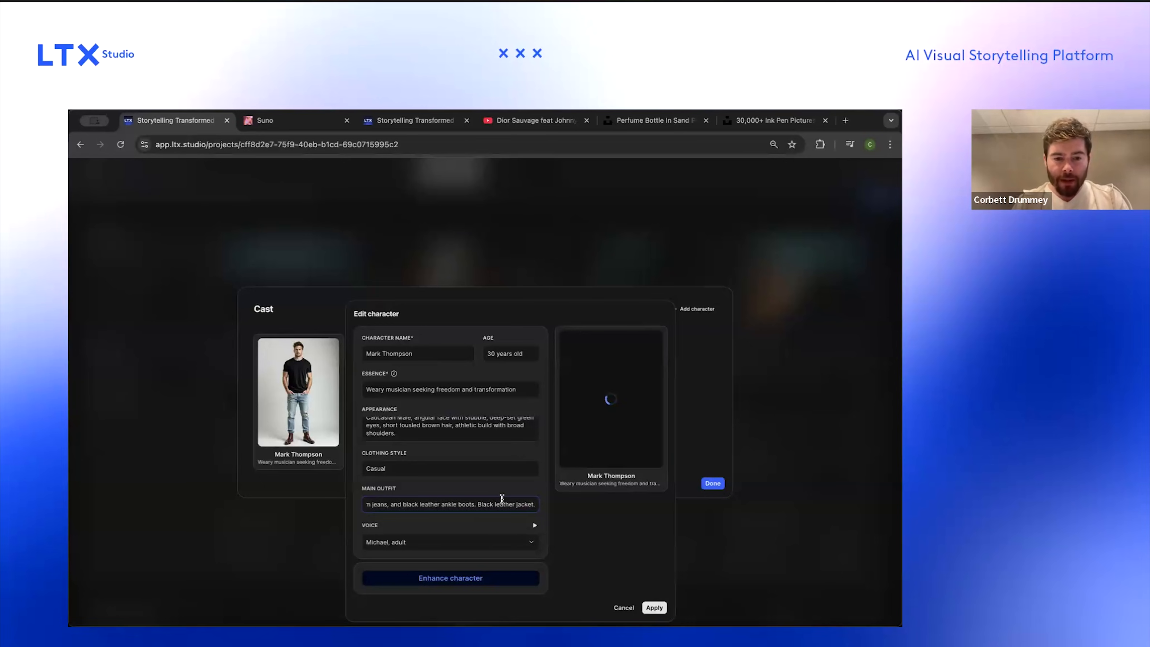
key("super+a")
left_click(471, 470)
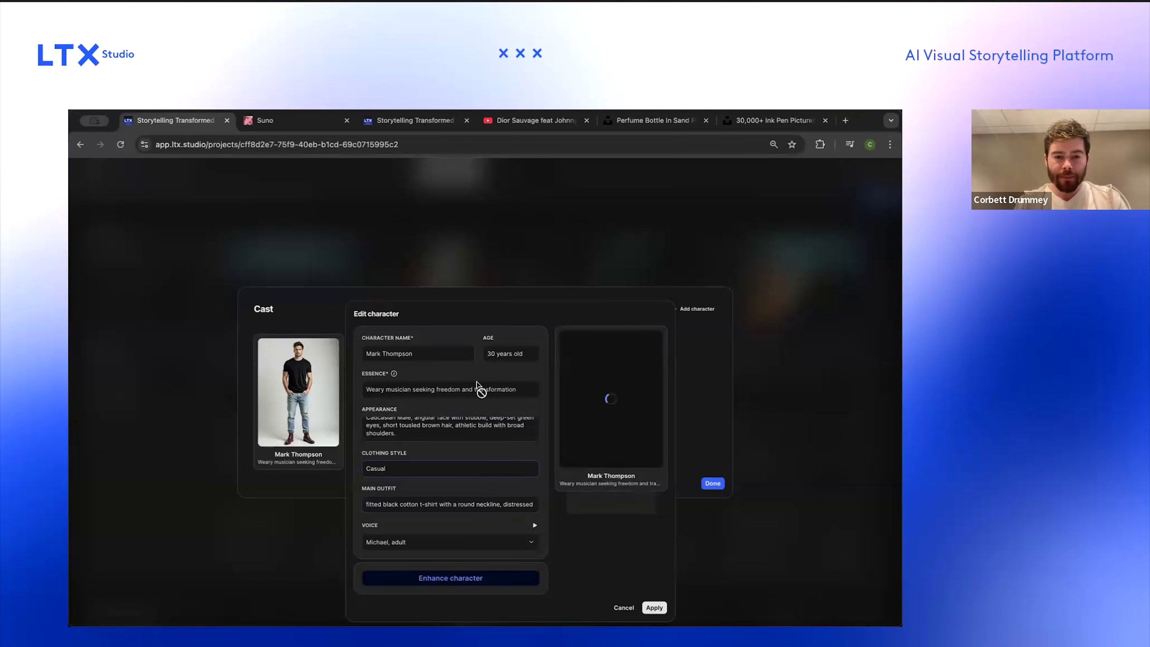
Step: Apply the character edits and close the cast window
scroll(454, 419, "up", 1)
scroll(455, 419, "down", 1)
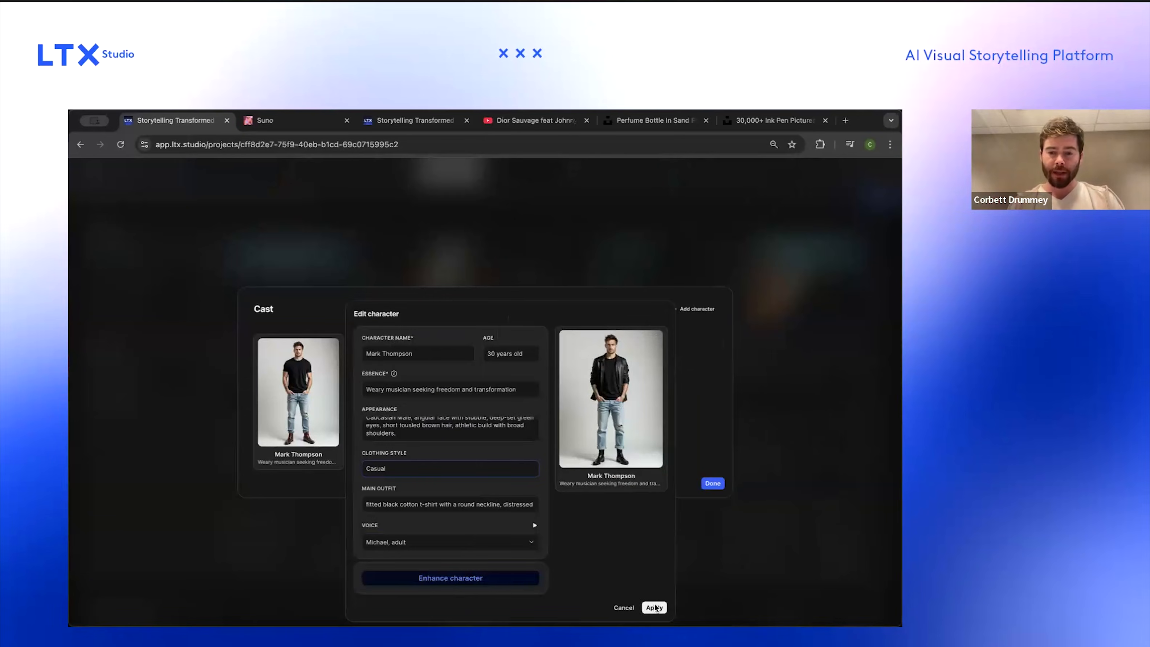
left_click(655, 607)
left_click(561, 424)
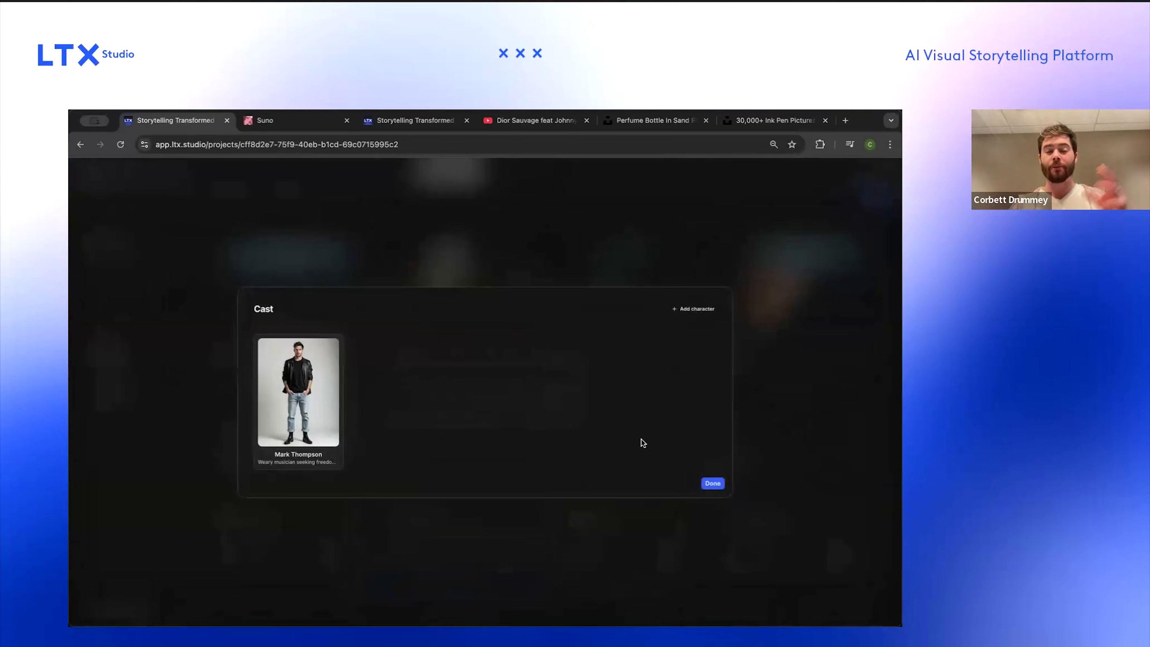
left_click(711, 482)
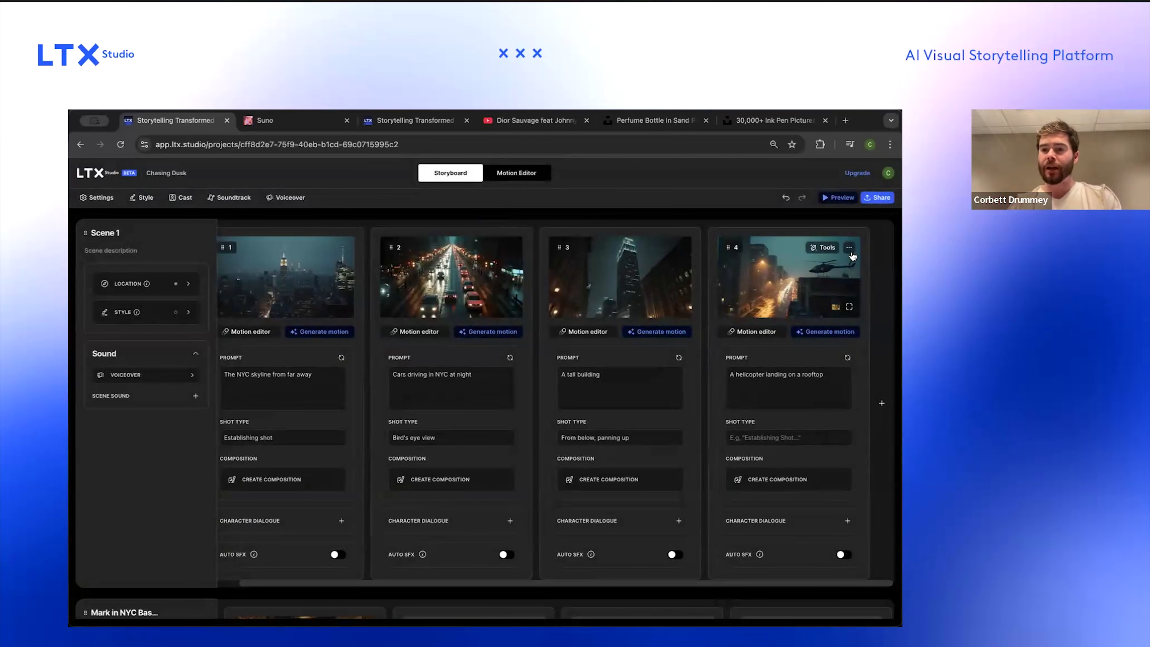
Step: Set the fourth shot's shot type to Close-up
left_click(788, 437)
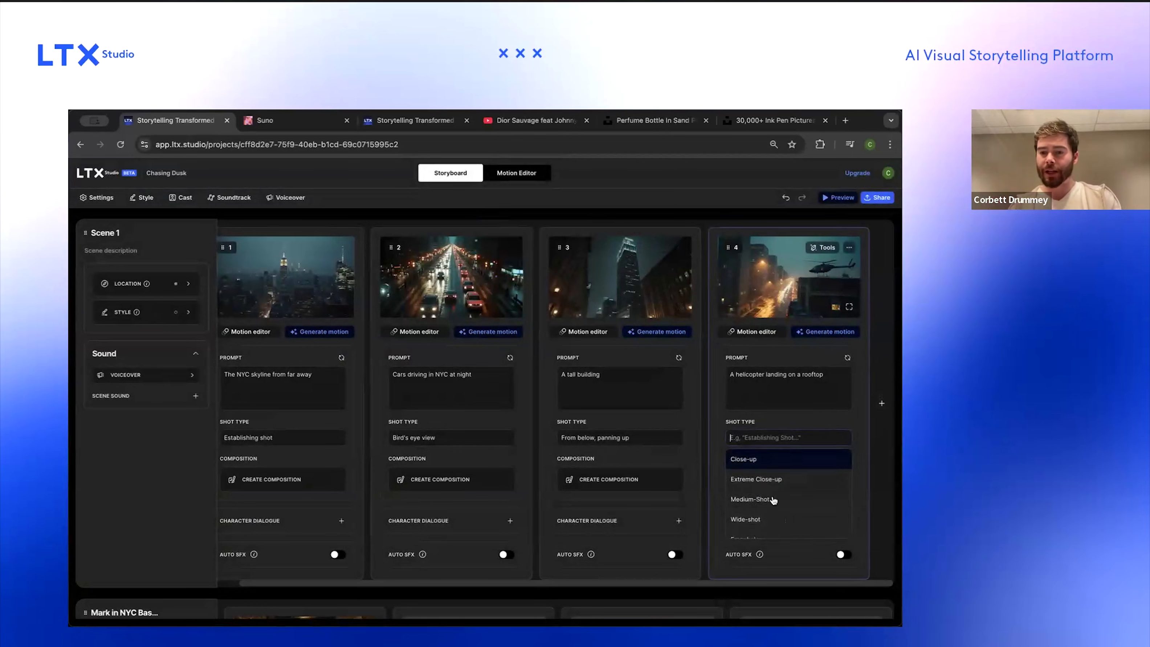
left_click(803, 462)
scroll(802, 463, "right", 1)
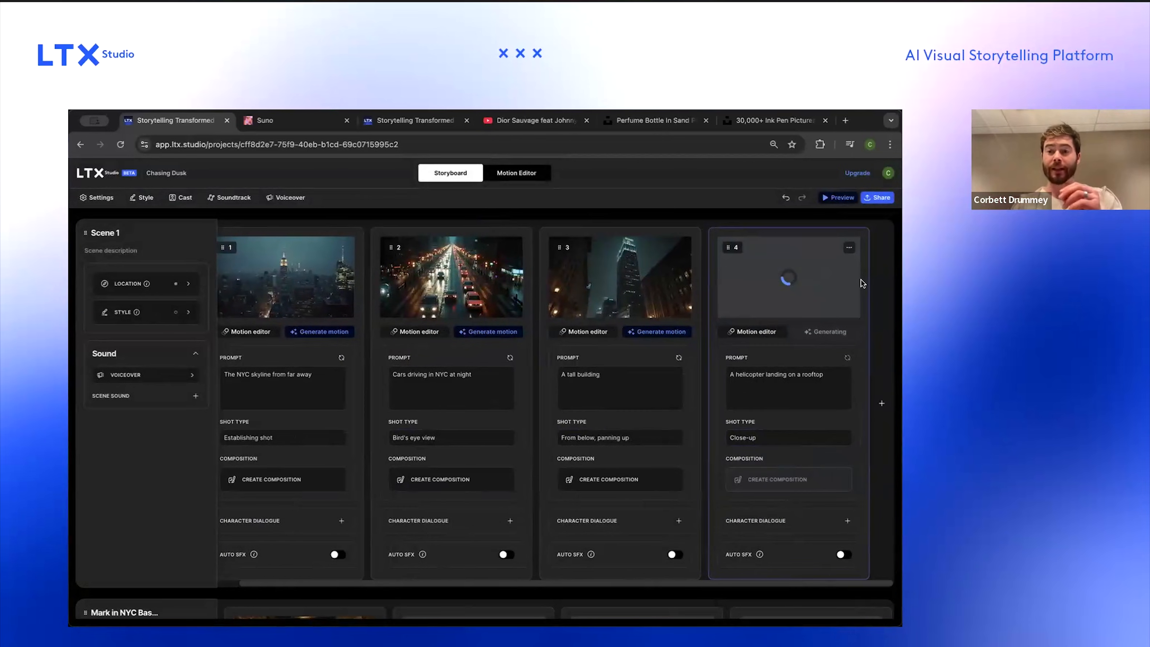
scroll(605, 353, "left", 1)
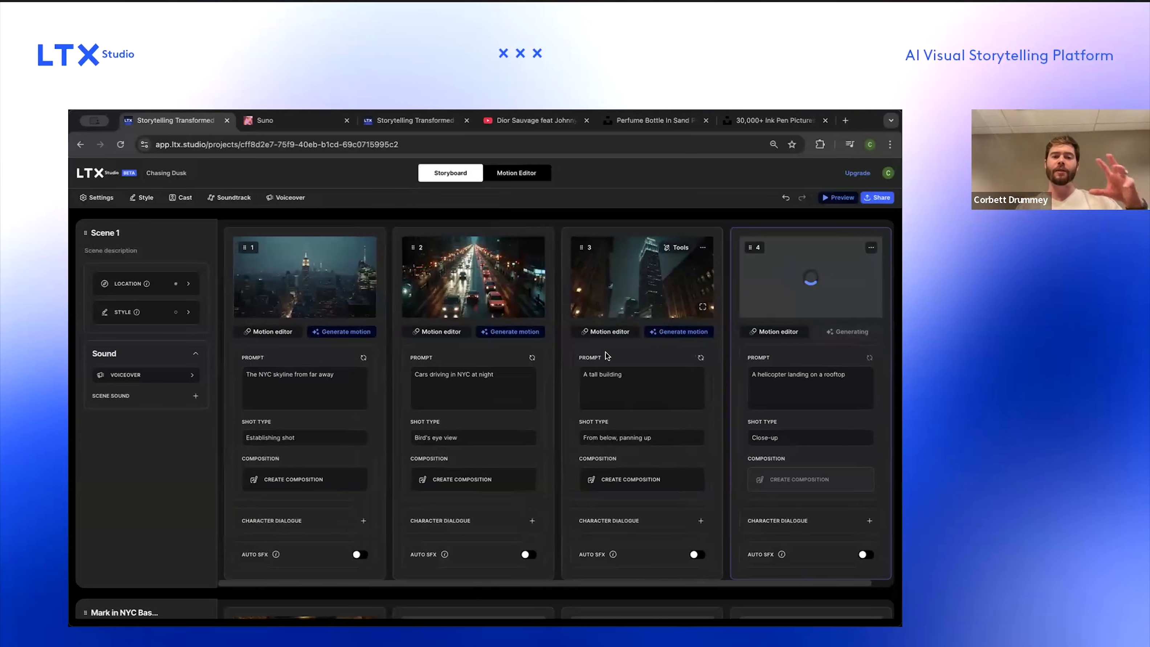
scroll(605, 352, "down", 6)
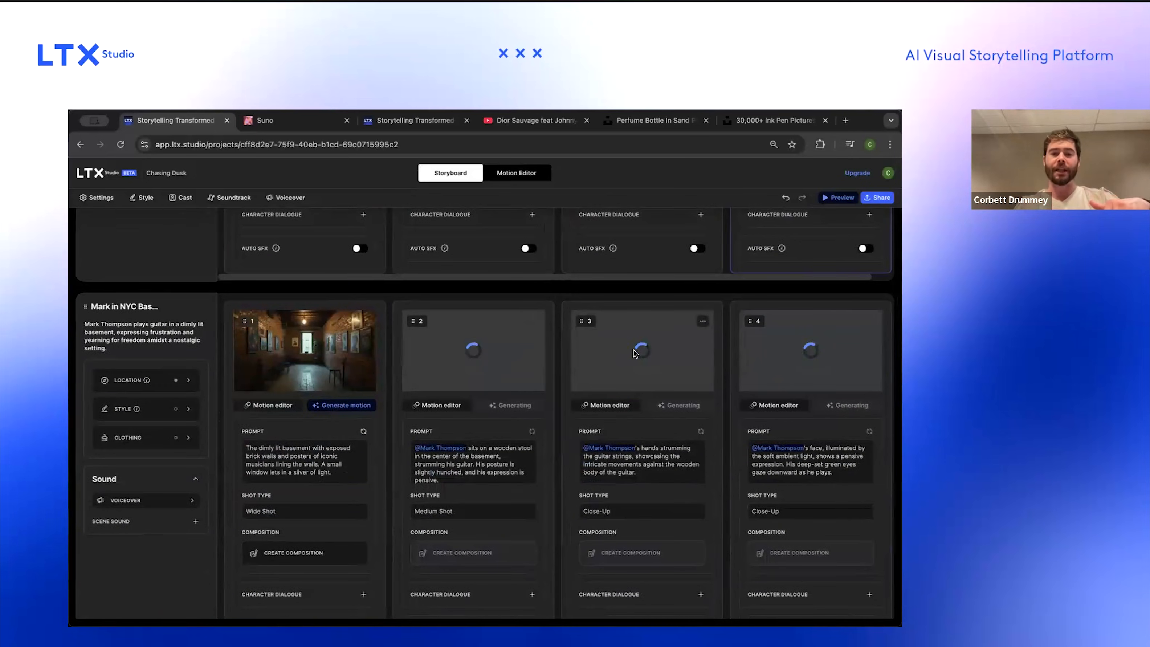
scroll(522, 342, "up", 6)
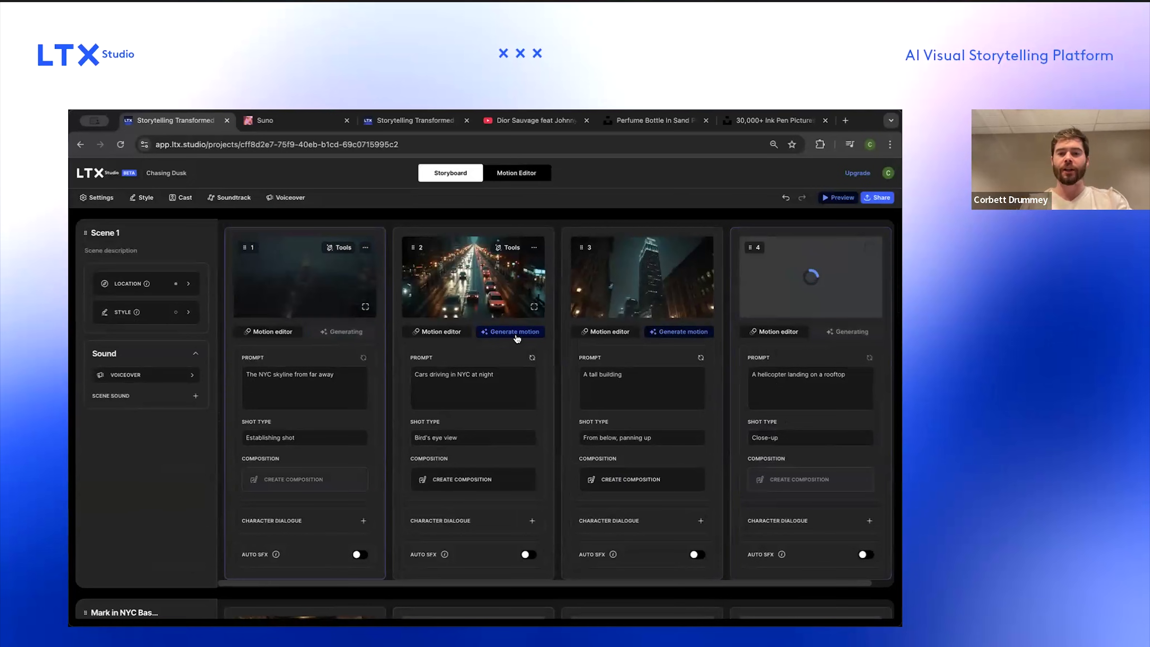
Step: Generate motion for the second and fourth New York shots and the basement scene's first shot
left_click(507, 339)
scroll(587, 461, "down", 8)
scroll(588, 461, "up", 8)
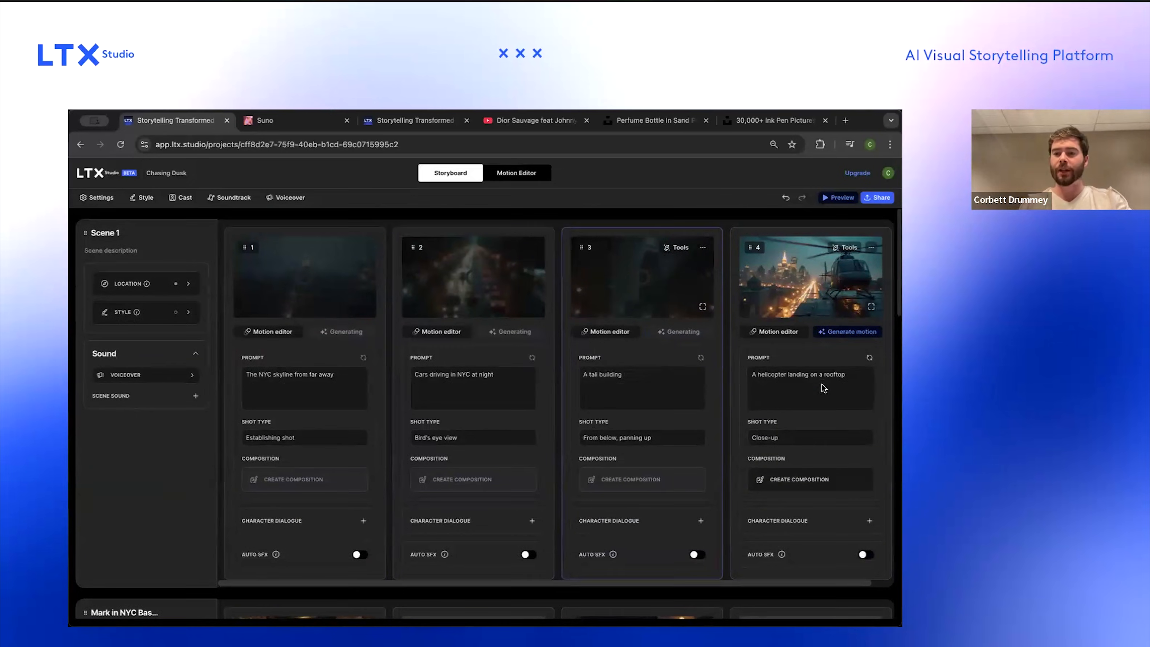
left_click(847, 331)
scroll(524, 468, "down", 5)
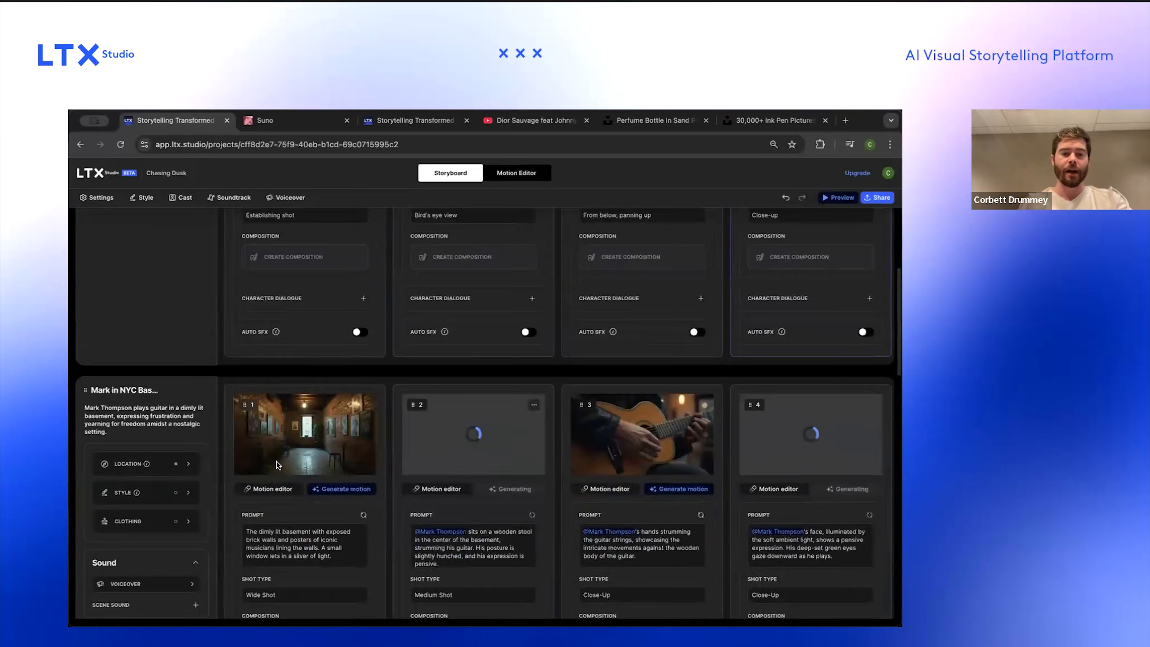
left_click(343, 489)
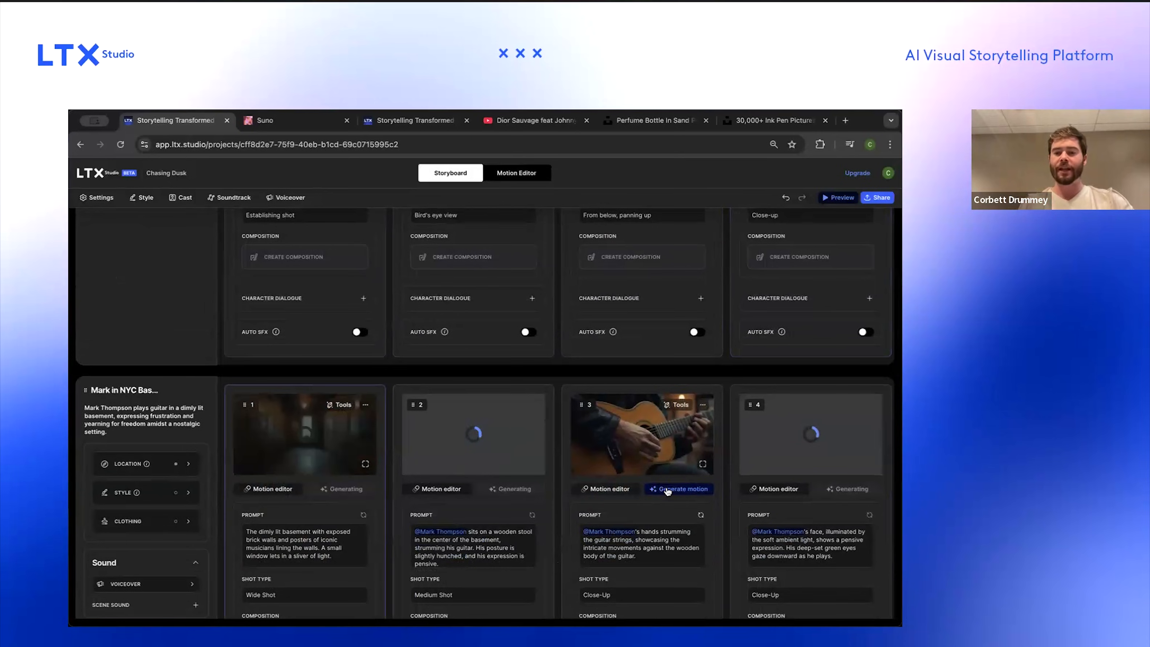
Step: Generate motion for each remaining shot across the NYC basement scene
left_click(679, 489)
scroll(653, 468, "down", 2)
scroll(653, 468, "right", 5)
left_click(575, 435)
left_click(800, 435)
scroll(693, 438, "right", 6)
scroll(694, 440, "right", 2)
left_click(613, 438)
left_click(744, 437)
scroll(741, 438, "right", 3)
scroll(740, 439, "right", 2)
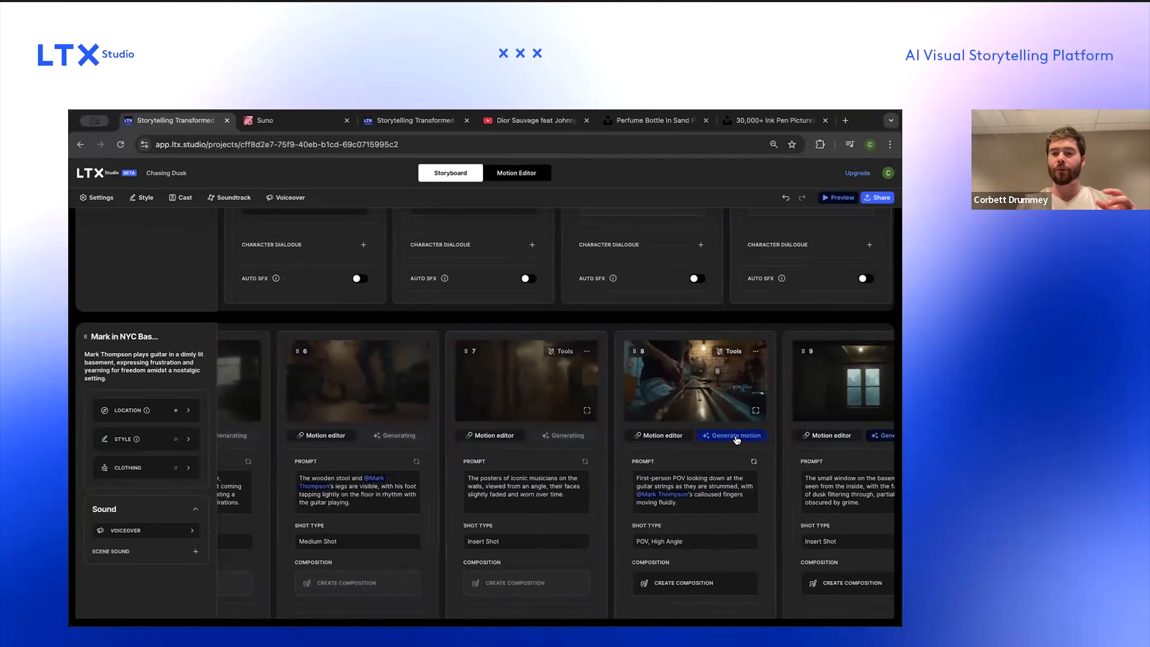
left_click(737, 438)
scroll(747, 440, "right", 4)
left_click(741, 437)
scroll(724, 440, "right", 7)
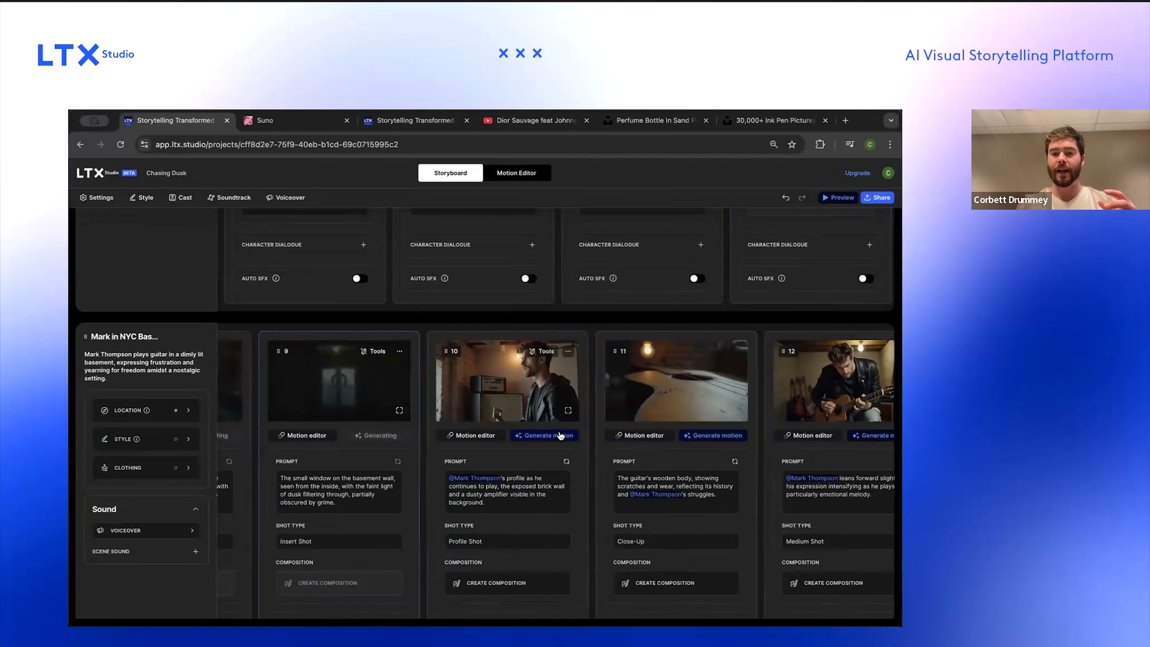
left_click(545, 435)
left_click(713, 435)
scroll(602, 437, "right", 5)
left_click(601, 436)
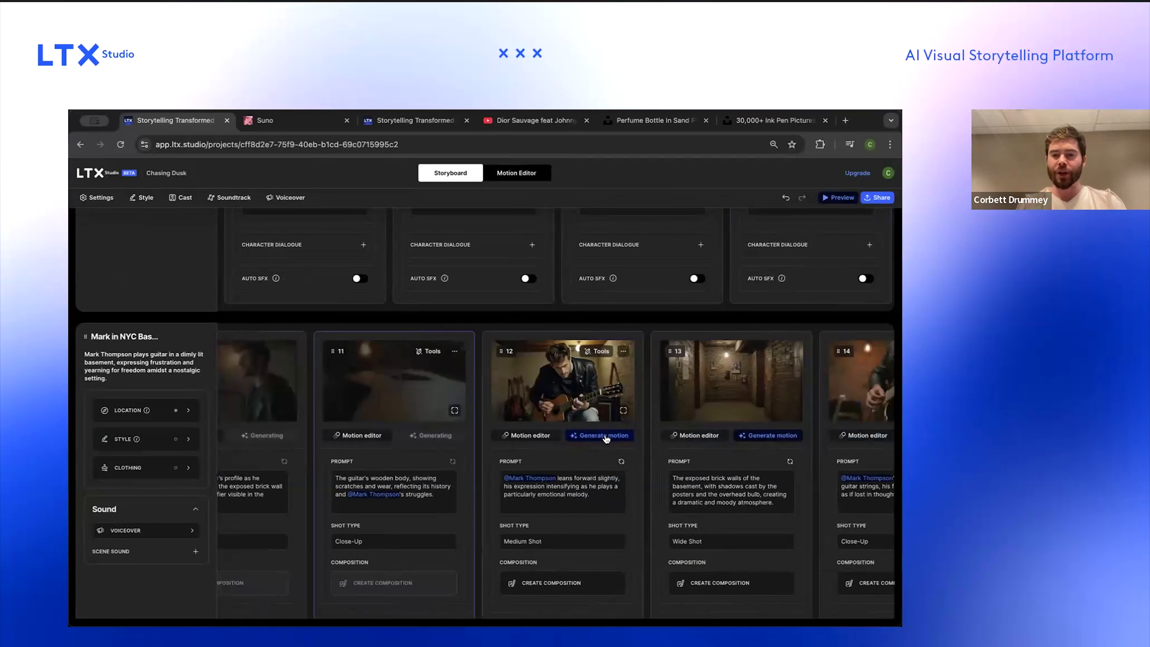
scroll(725, 425, "right", 5)
left_click(603, 435)
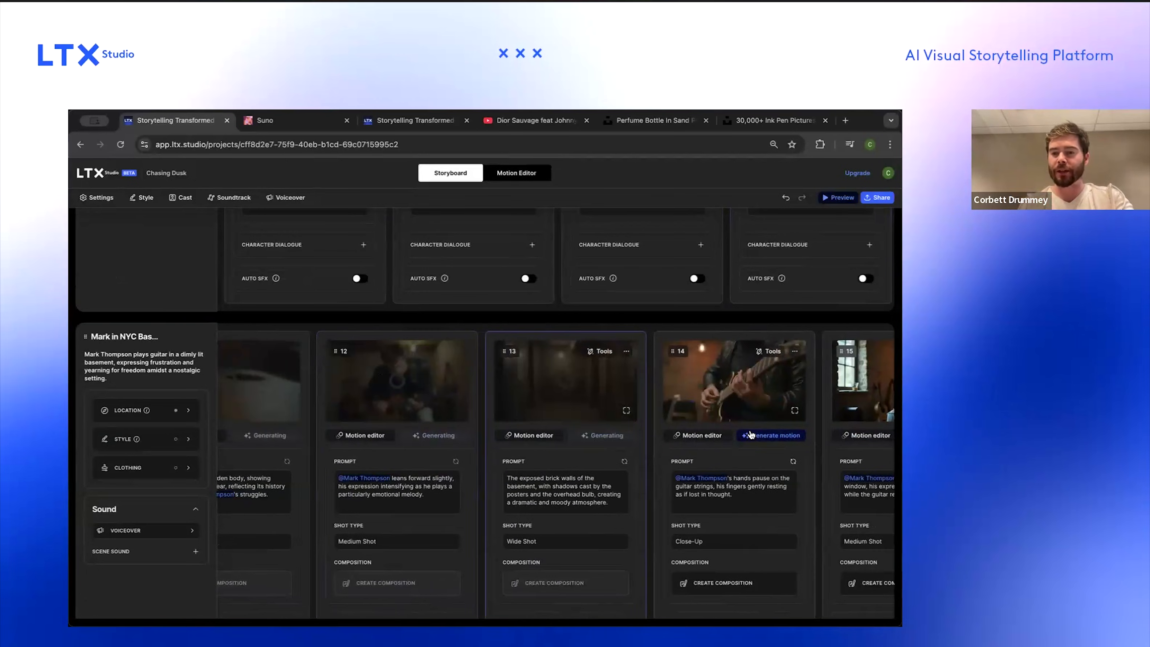
left_click(771, 435)
scroll(771, 435, "right", 5)
left_click(657, 435)
left_click(816, 436)
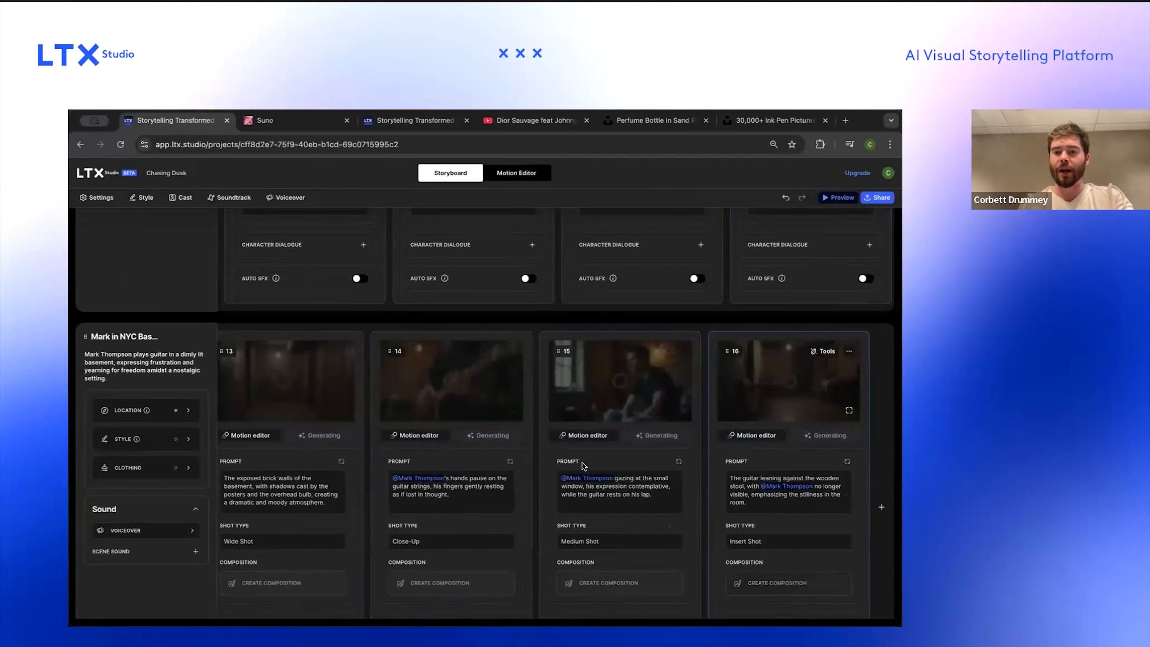
Step: Insert a new empty scene before the Texas driving scene
scroll(582, 463, "left", 5)
scroll(582, 463, "up", 10)
scroll(582, 462, "down", 4)
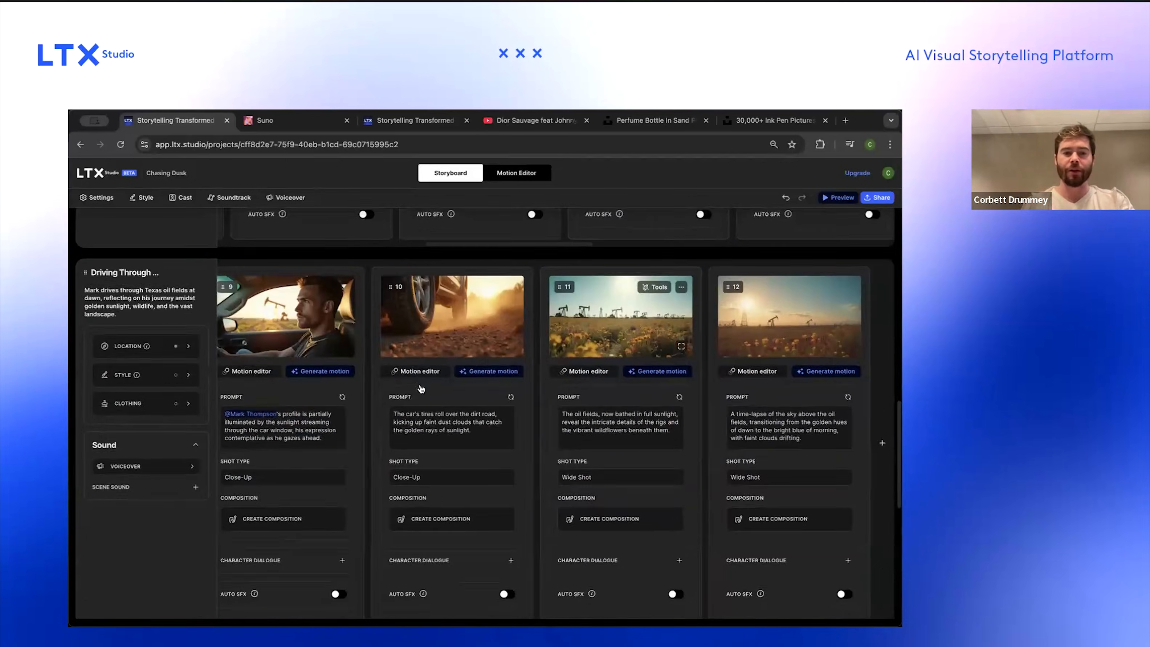
scroll(422, 388, "up", 2)
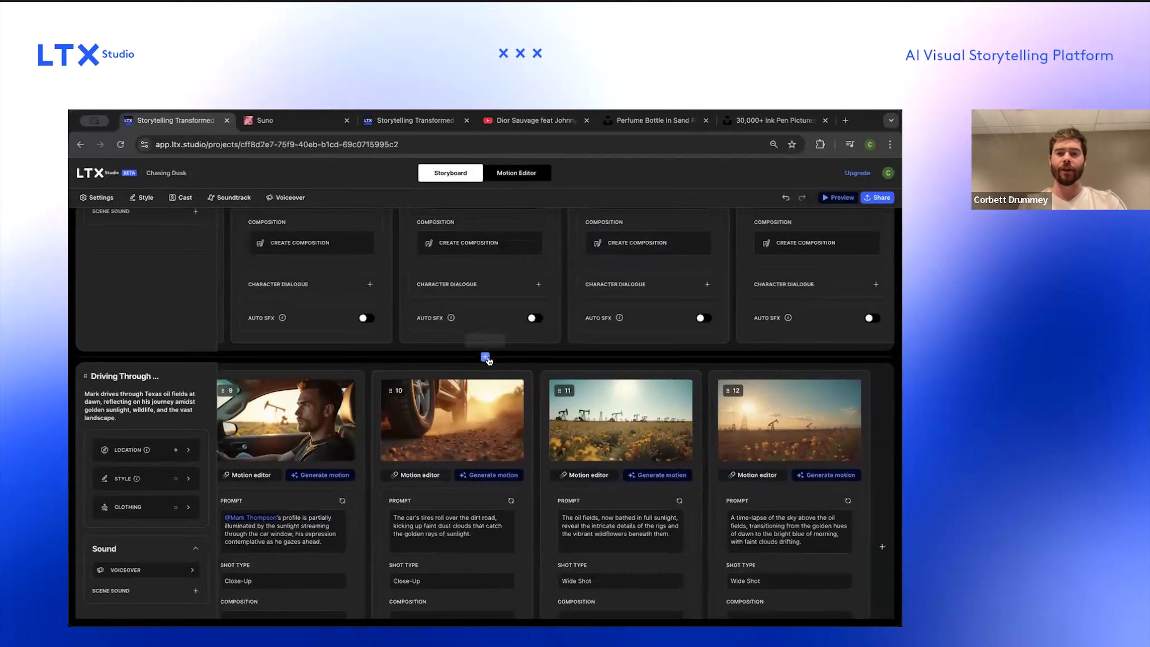
left_click(487, 359)
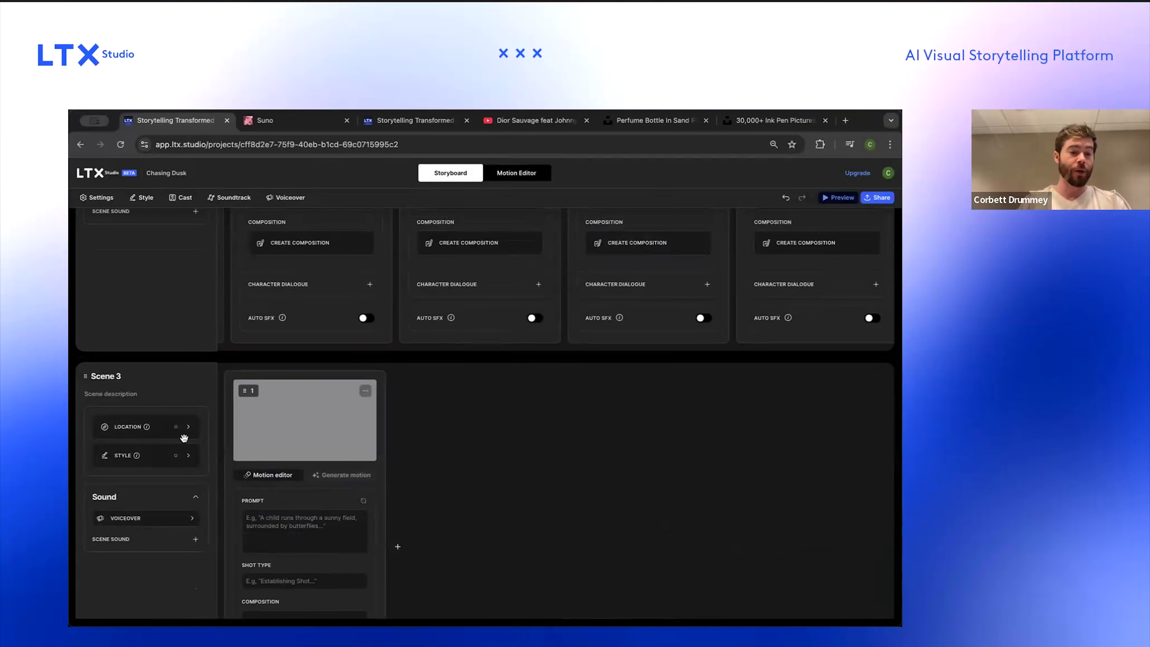
left_click(278, 520)
type("@ma")
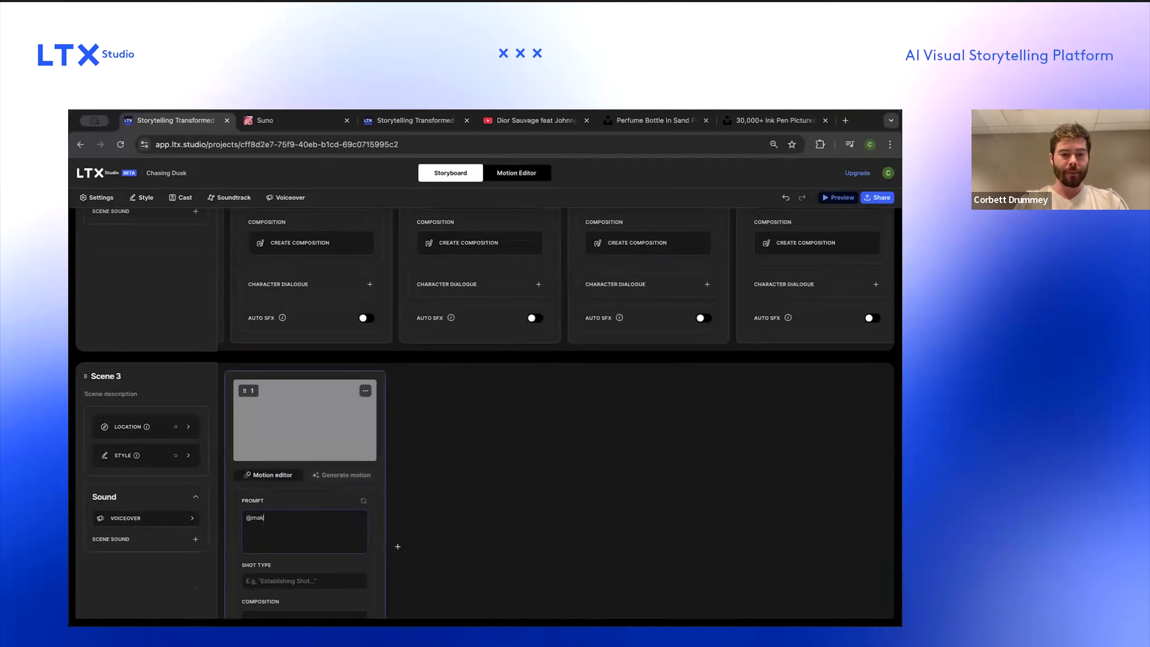
key("super+a")
key("Return")
left_click(275, 535)
left_click(286, 527)
type("drives away from")
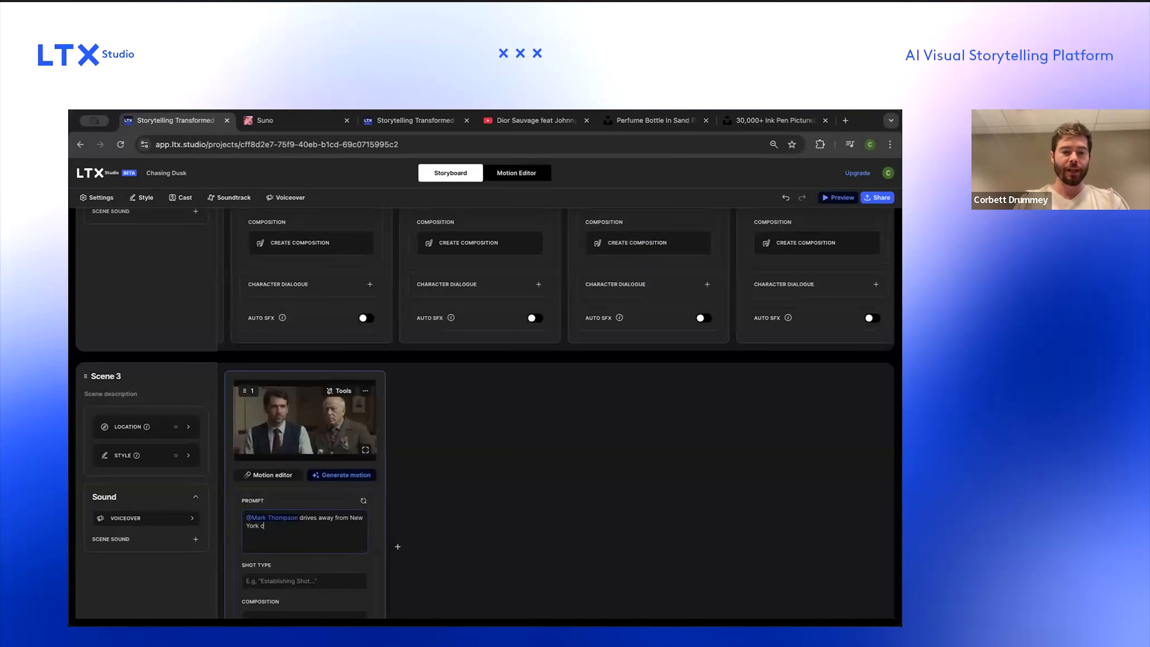
left_click(346, 475)
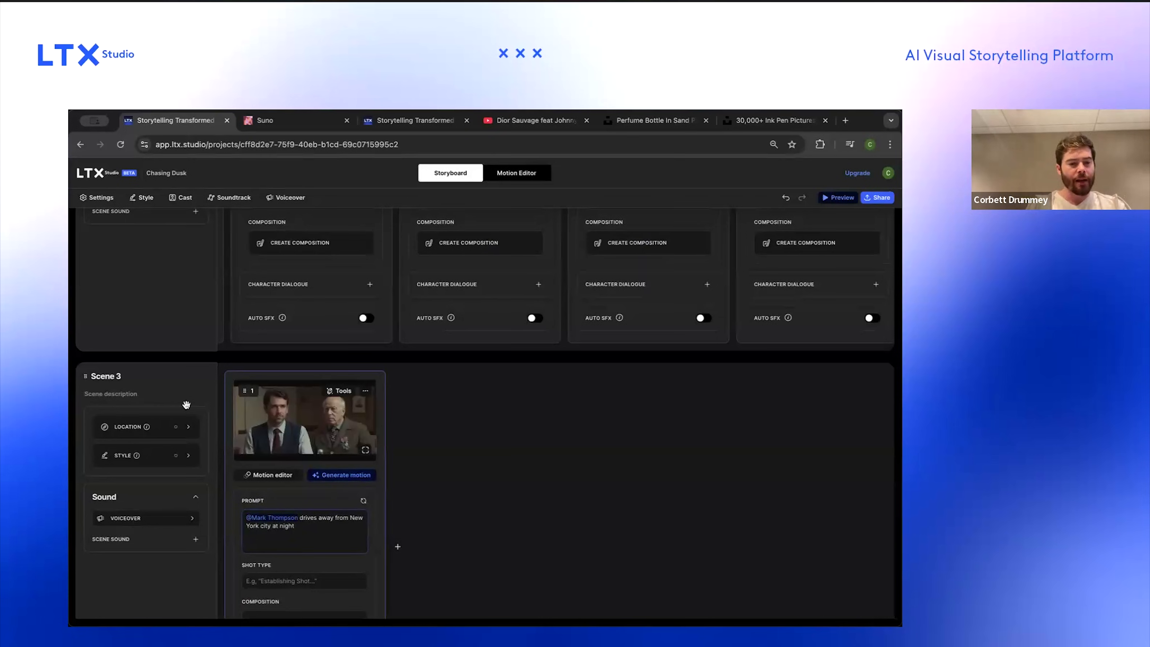
scroll(221, 437, "down", 1)
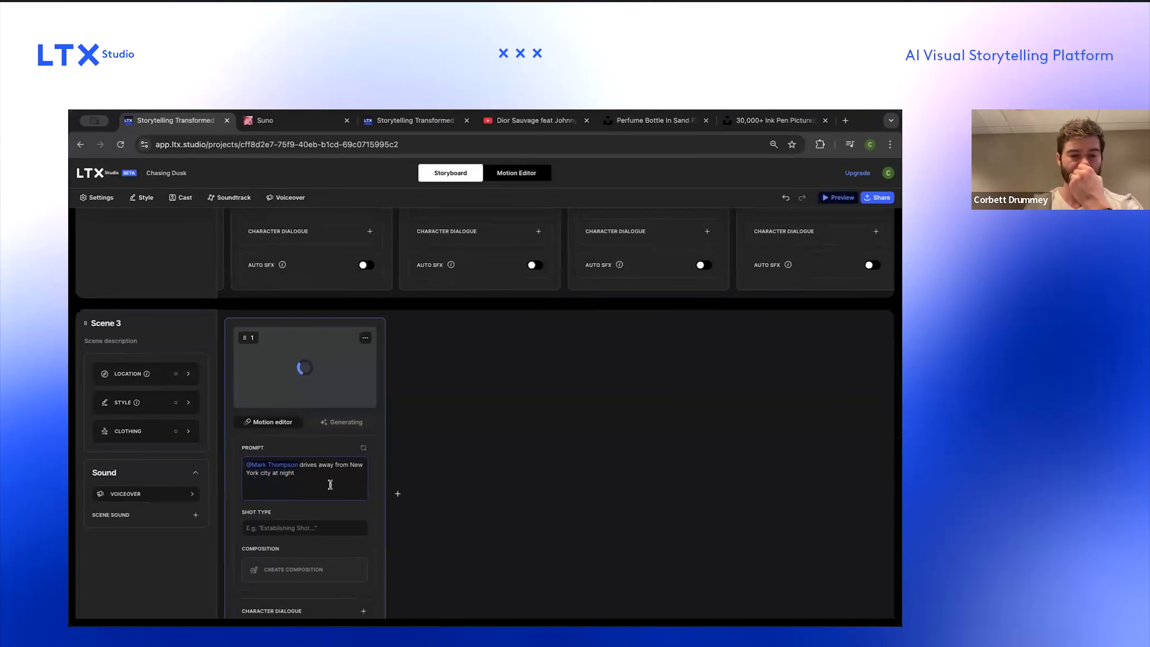
scroll(330, 481, "down", 1)
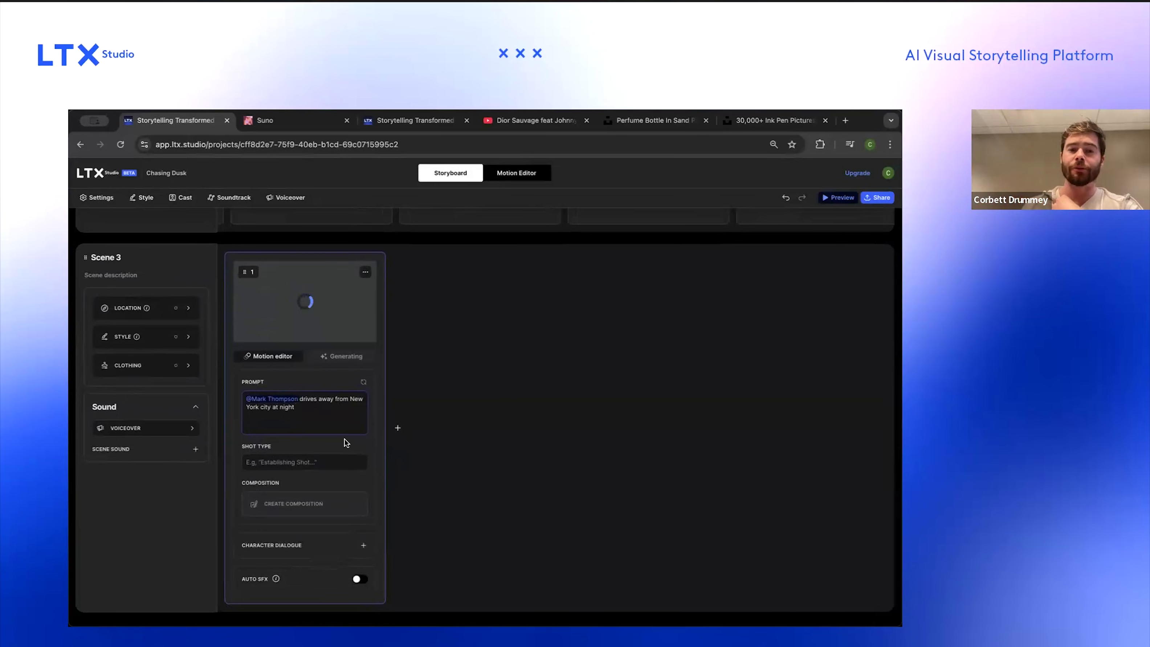
scroll(443, 348, "up", 1)
scroll(443, 347, "down", 1)
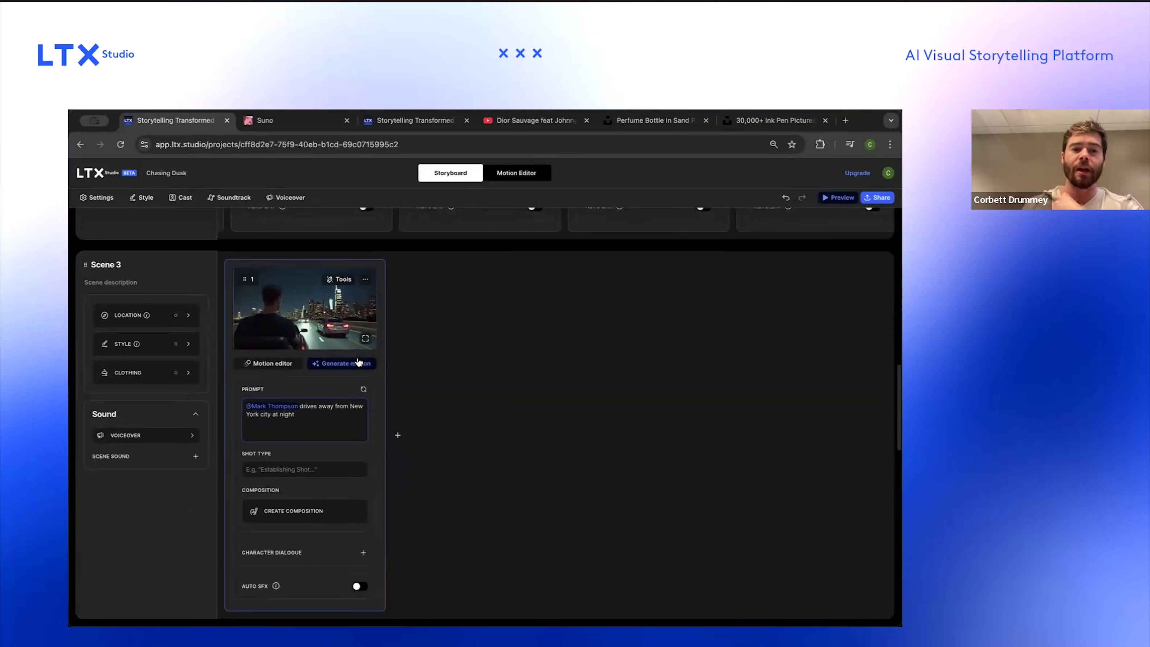
Step: Rewrite the first shot's prompt to 'A black muscle car driving away from New York City at night'
triple_click(307, 414)
type("A ")
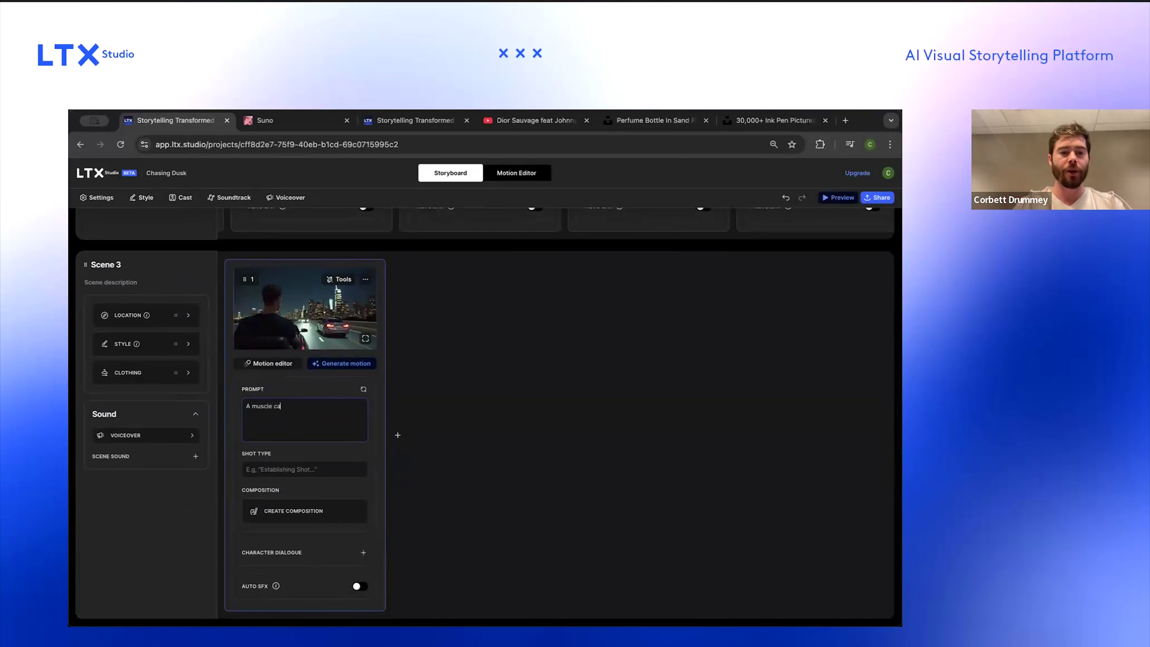
type("black")
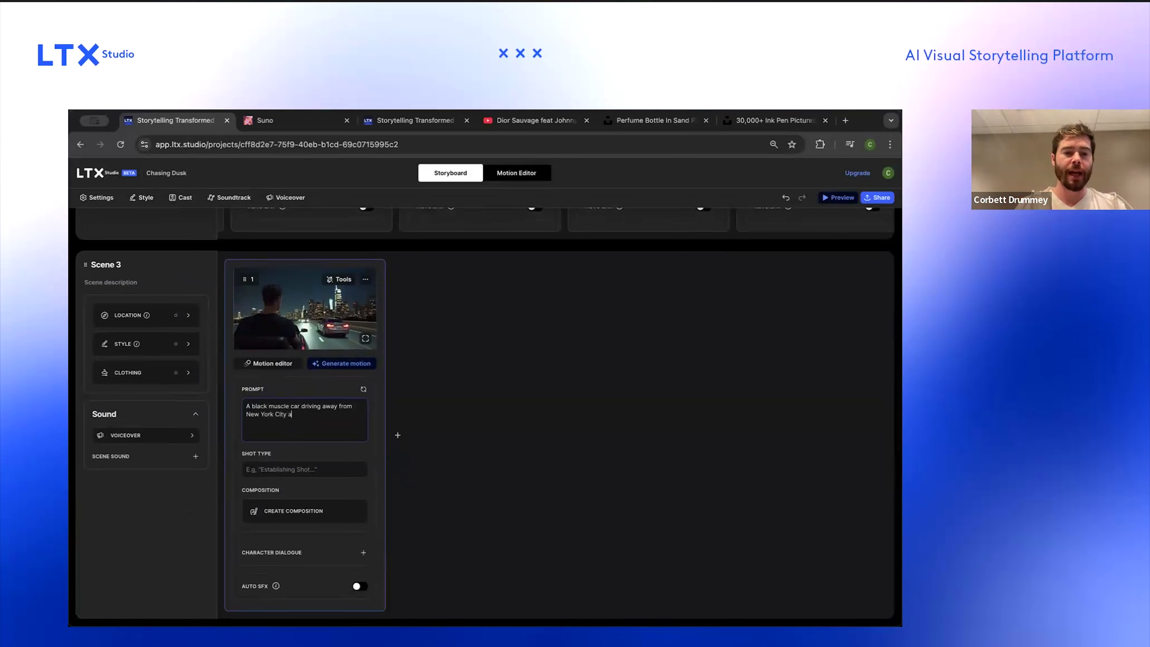
key("BackSpace")
key("BackSpace")
key("BackSpace")
key("BackSpace")
key("BackSpace")
type("night")
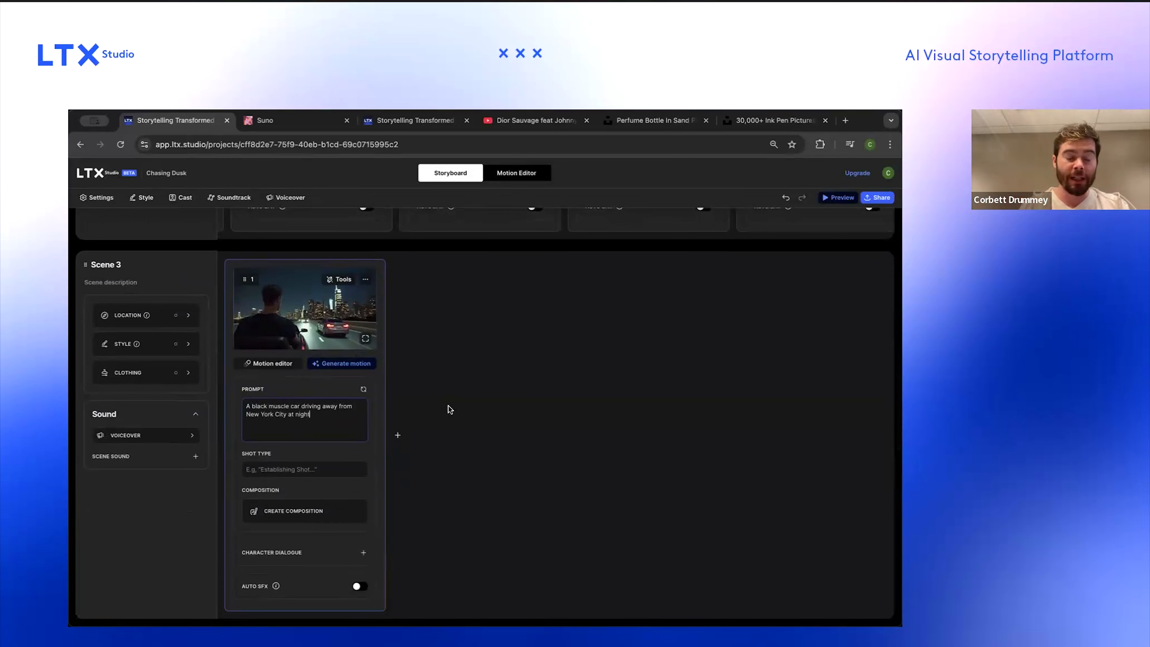
Step: Add a second prompt shot to the new scene and set its shot type to Close-up
left_click(397, 436)
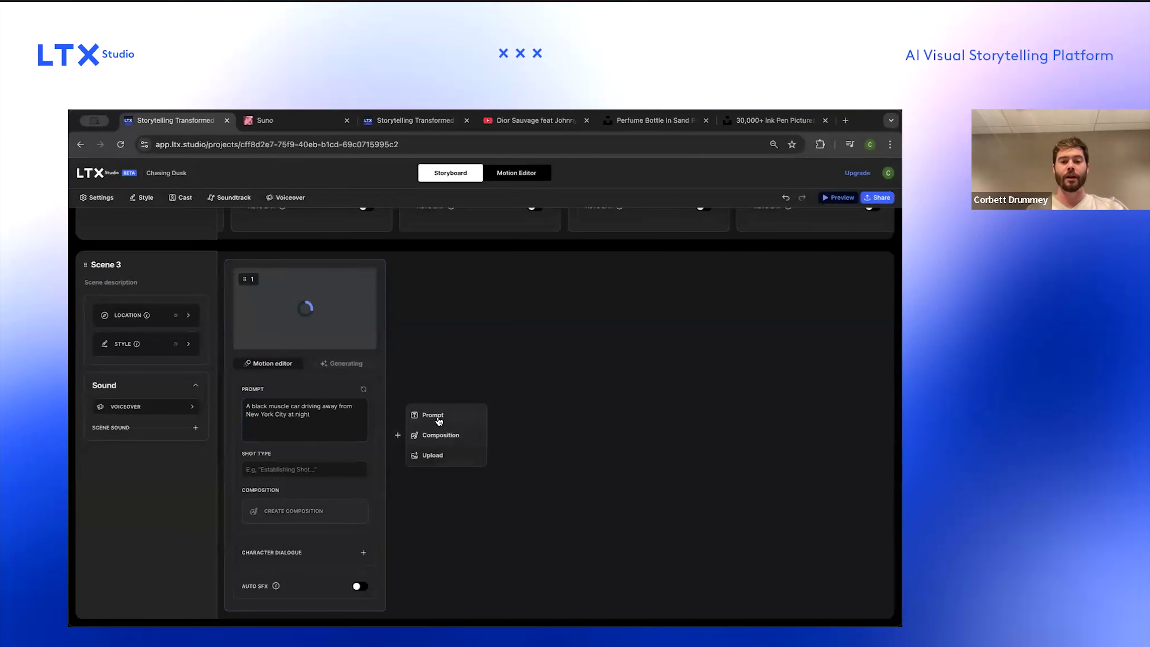
left_click(432, 415)
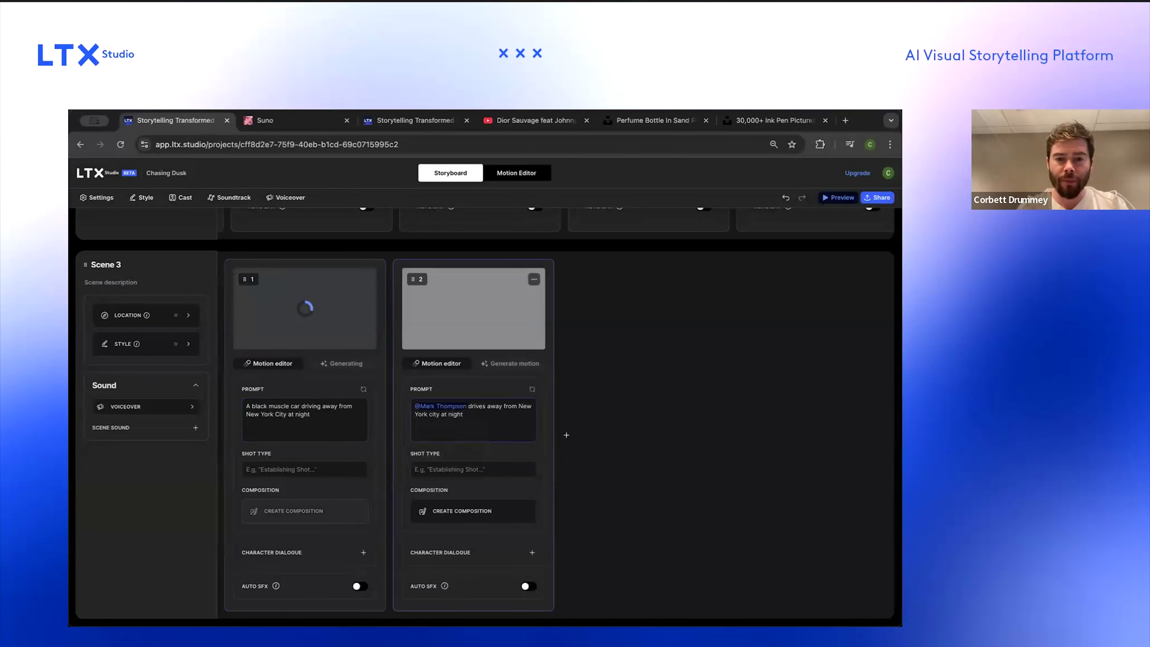
left_click(476, 470)
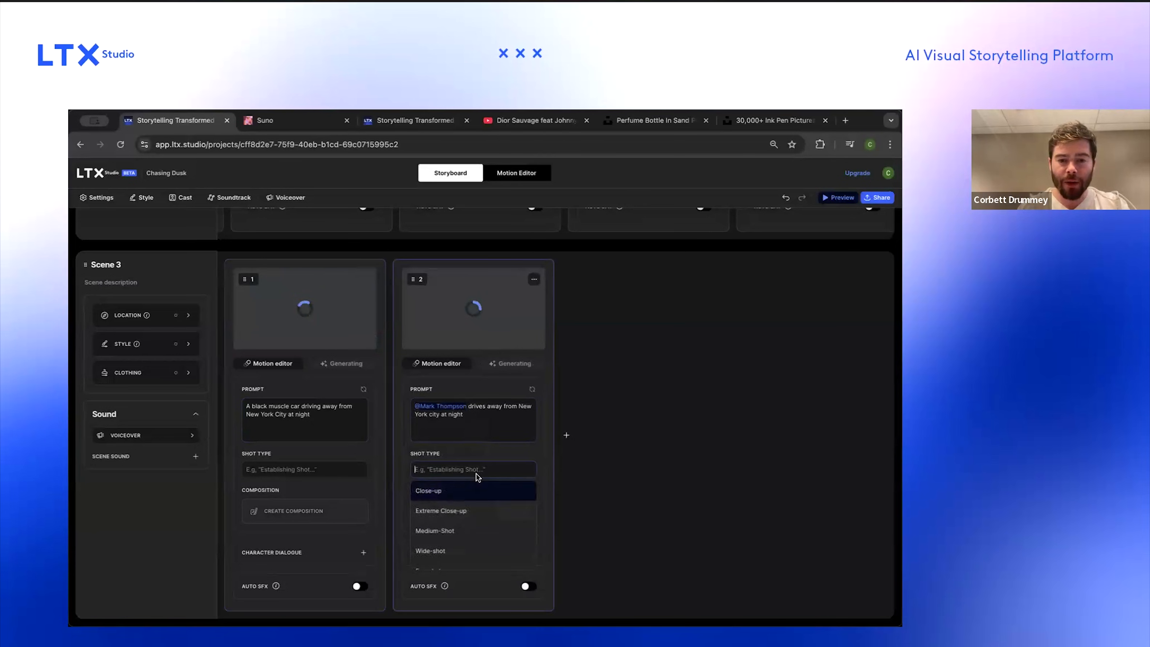
left_click(455, 497)
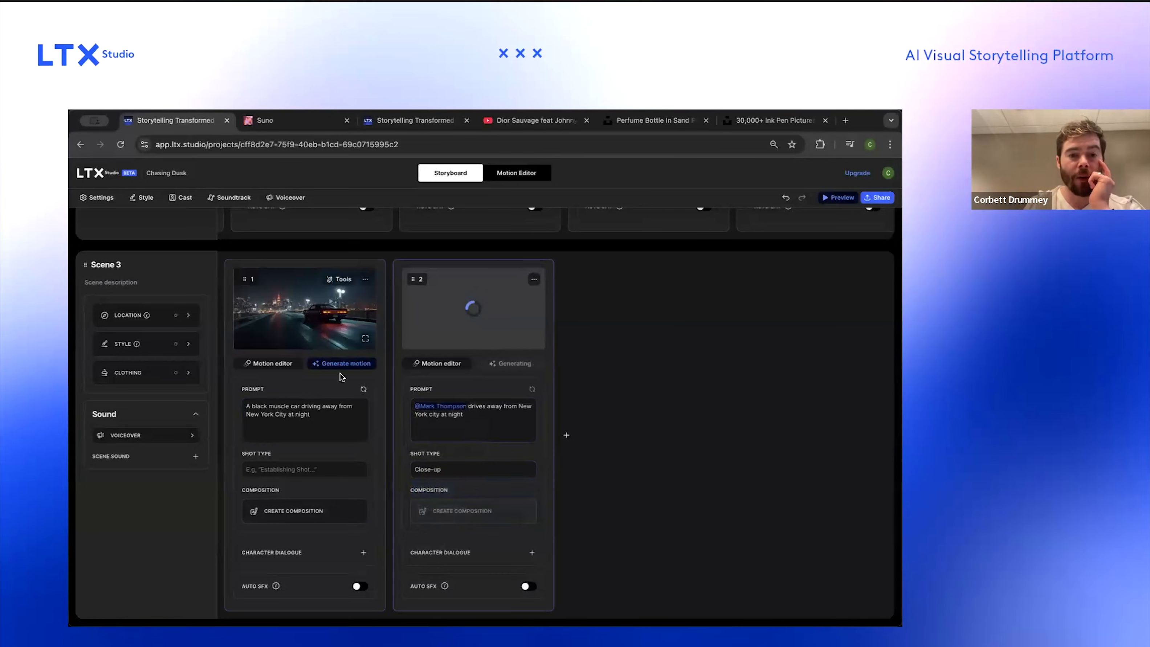
Step: Duplicate the helicopter landing shot in the first New York scene
scroll(500, 351, "up", 5)
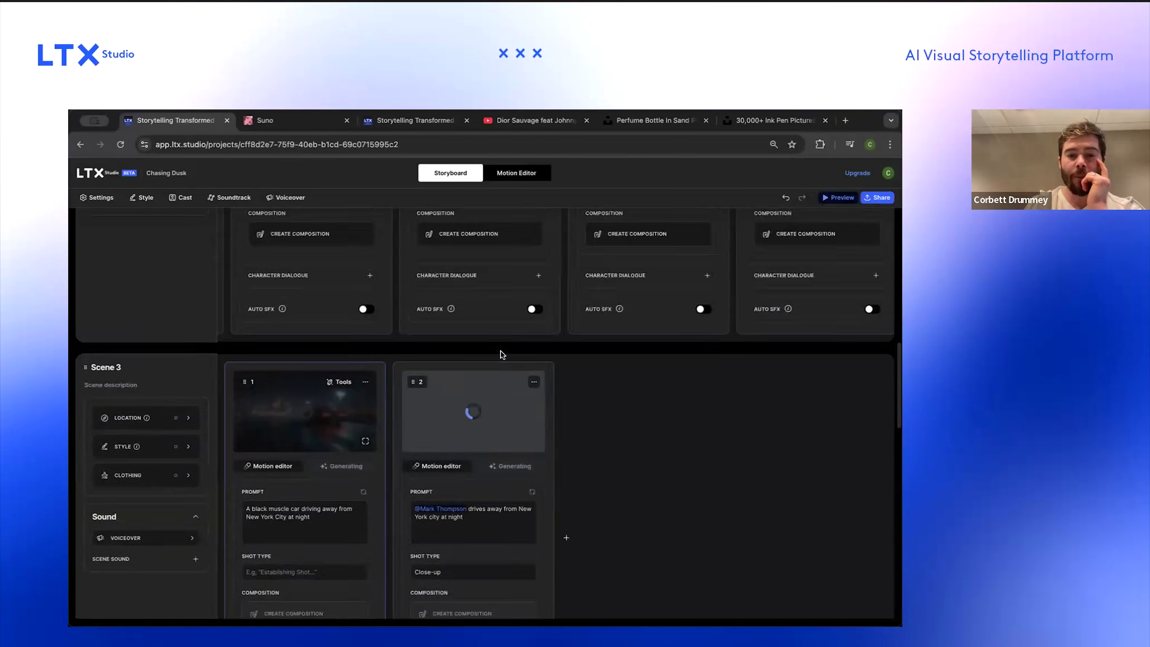
scroll(500, 351, "up", 5)
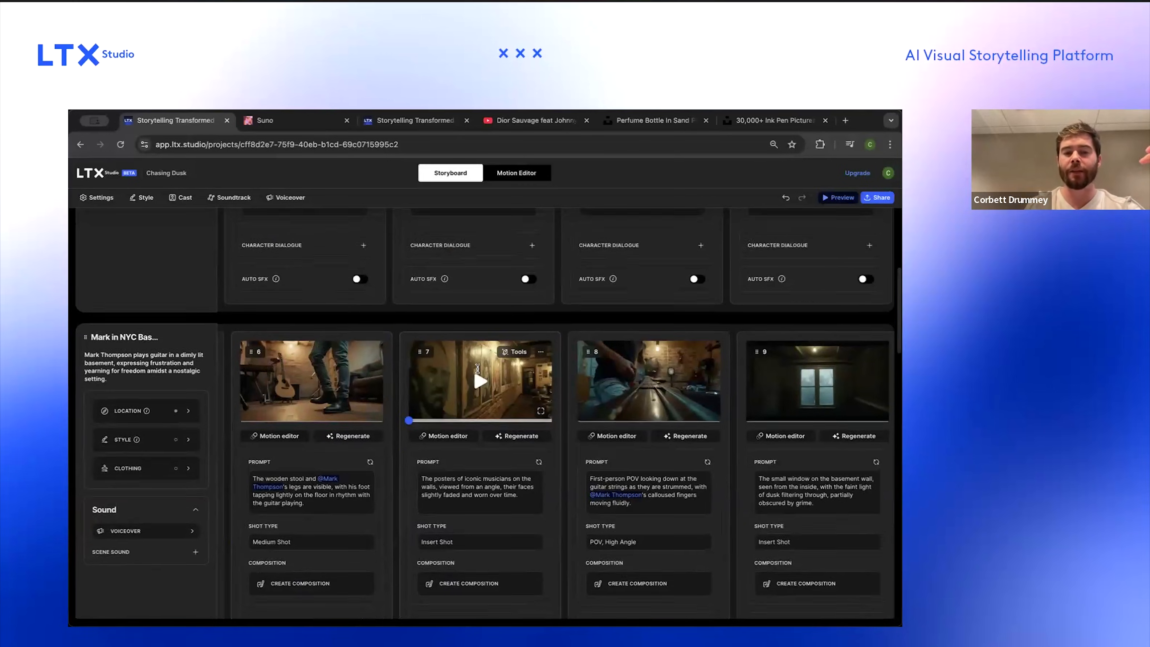
scroll(477, 367, "up", 6)
scroll(478, 368, "right", 1)
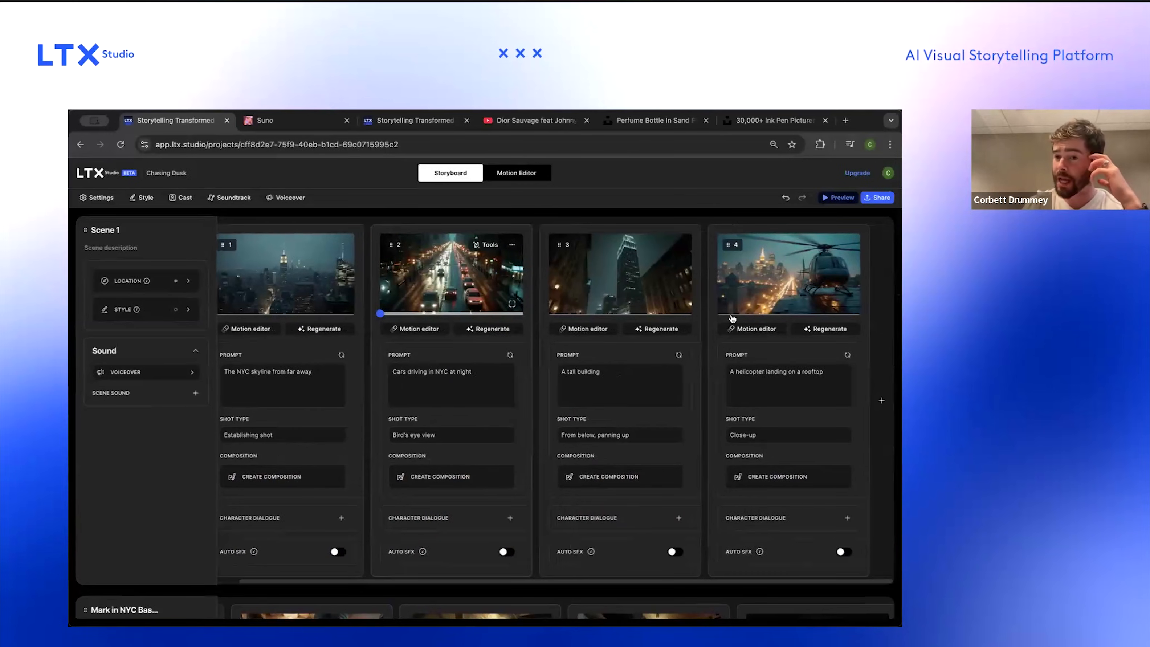
left_click(849, 245)
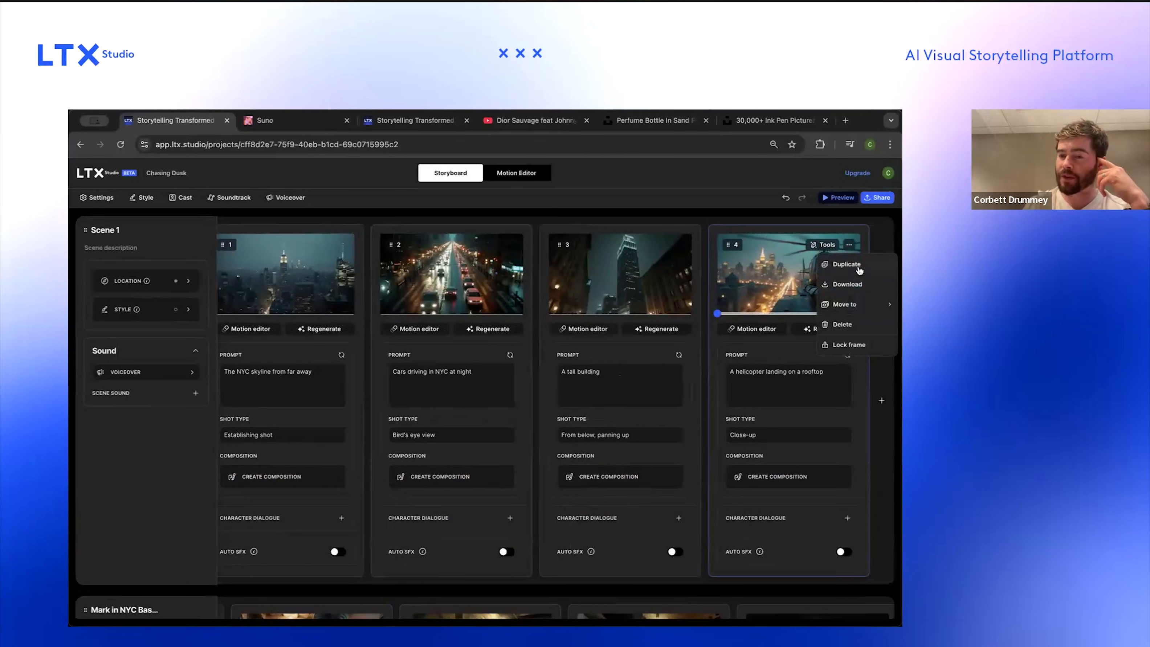
left_click(859, 270)
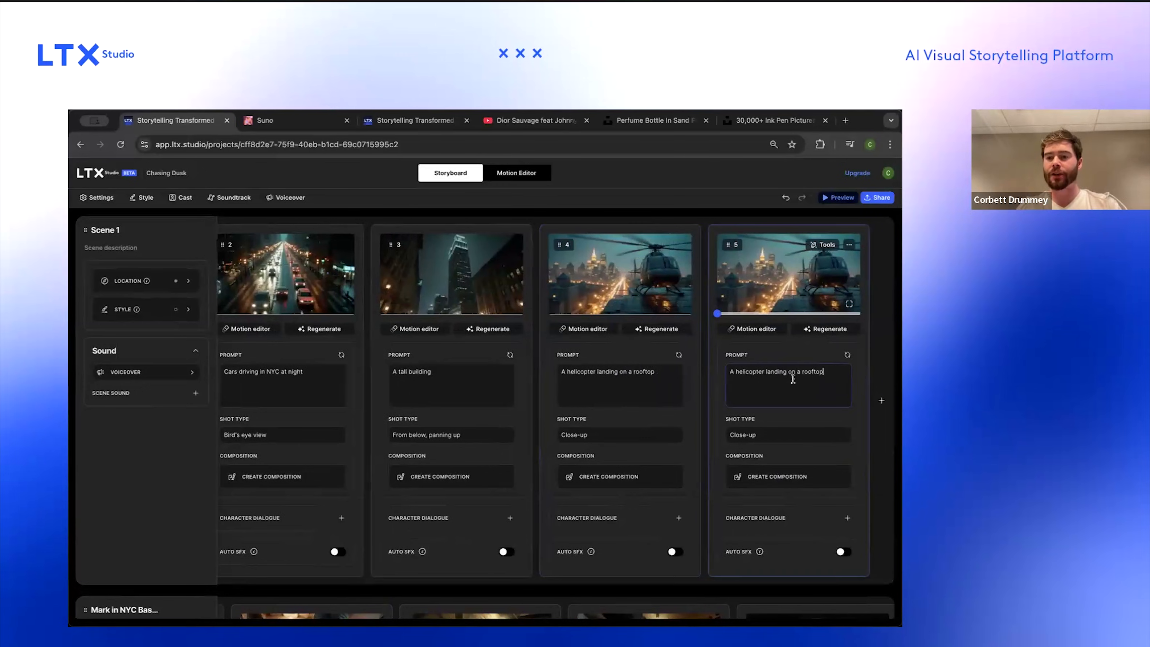
type("m")
key("Return")
type("getting off")
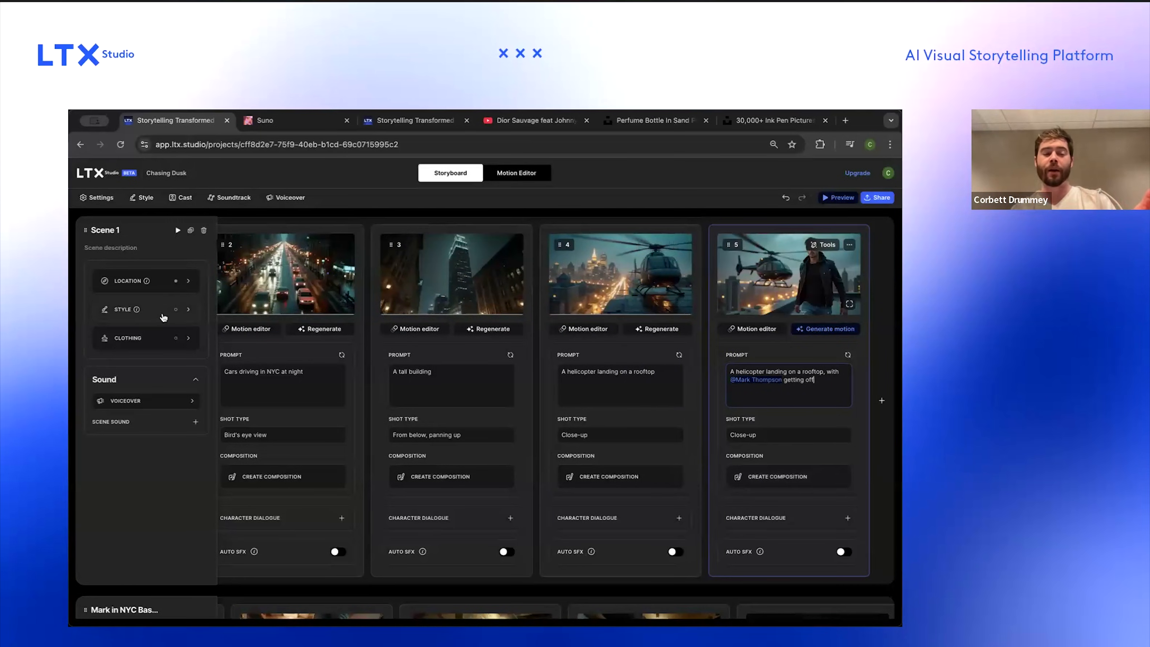
left_click(846, 388)
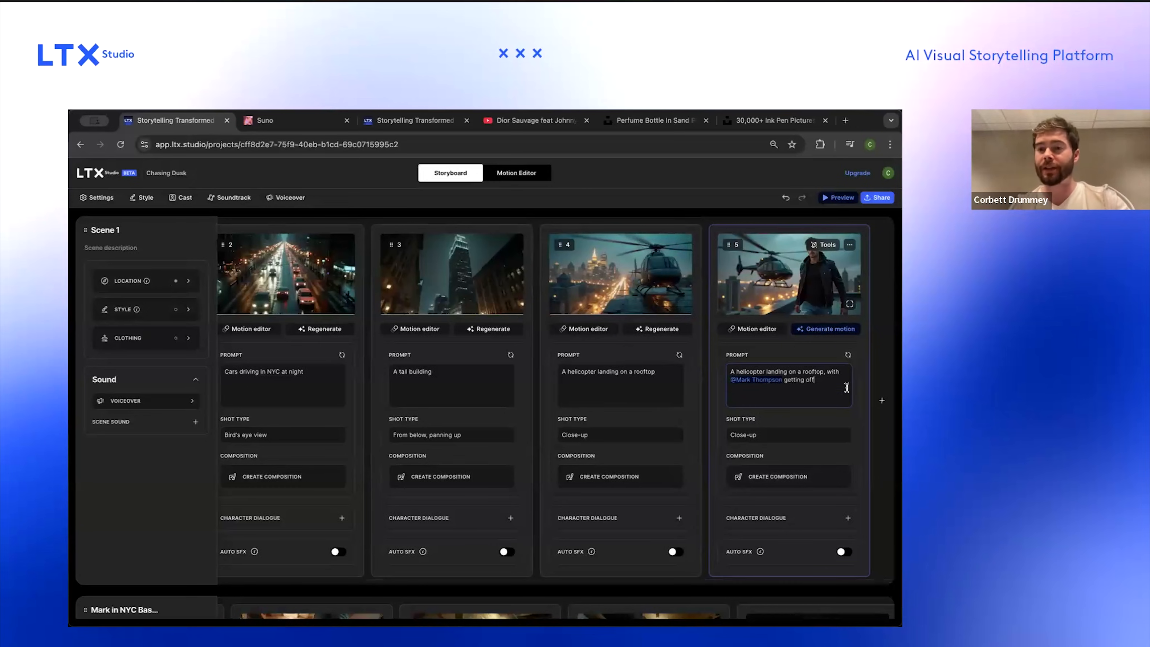
left_click(816, 330)
Step: Open the full storyboard preview, then close it
scroll(581, 304, "left", 4)
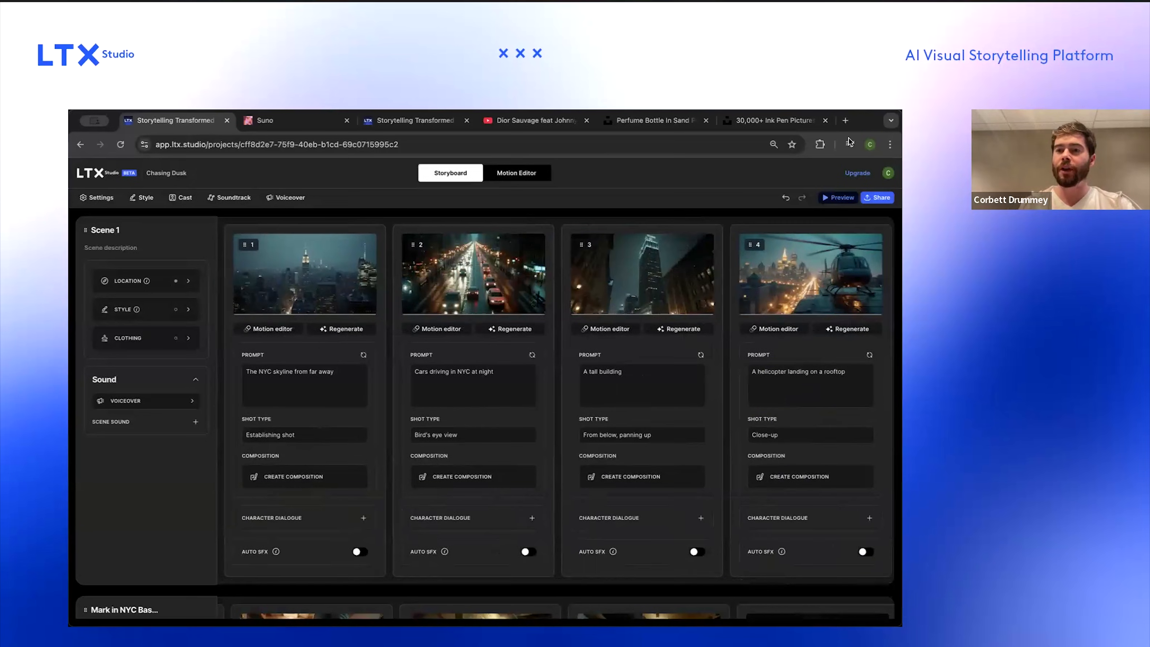
left_click(830, 198)
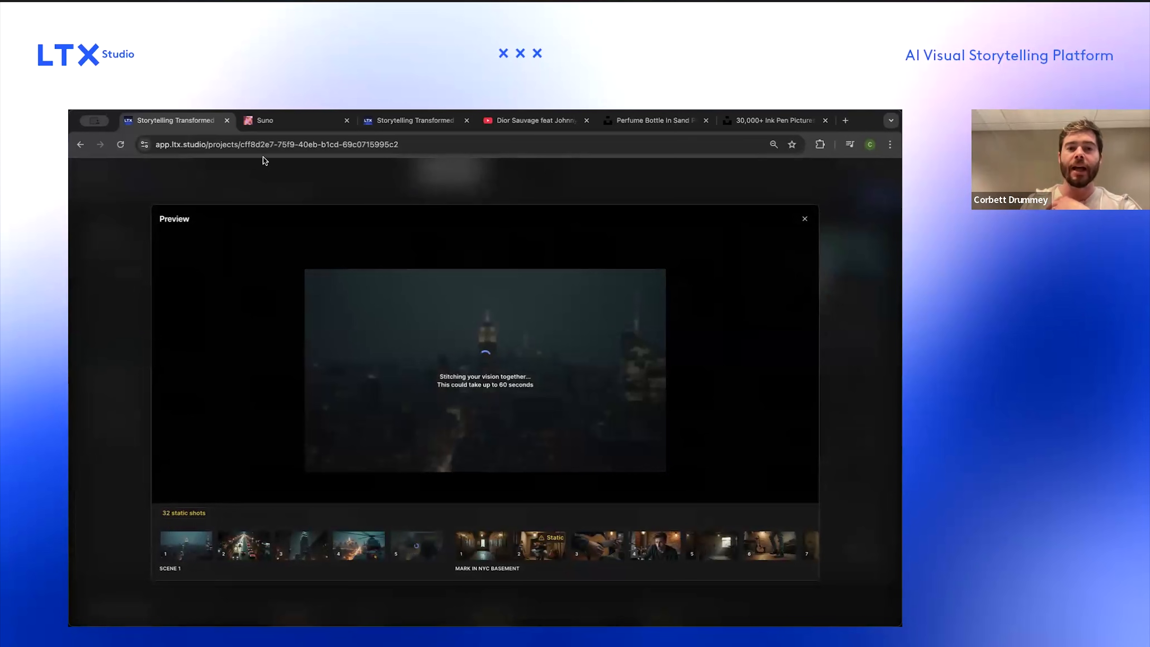
left_click(804, 219)
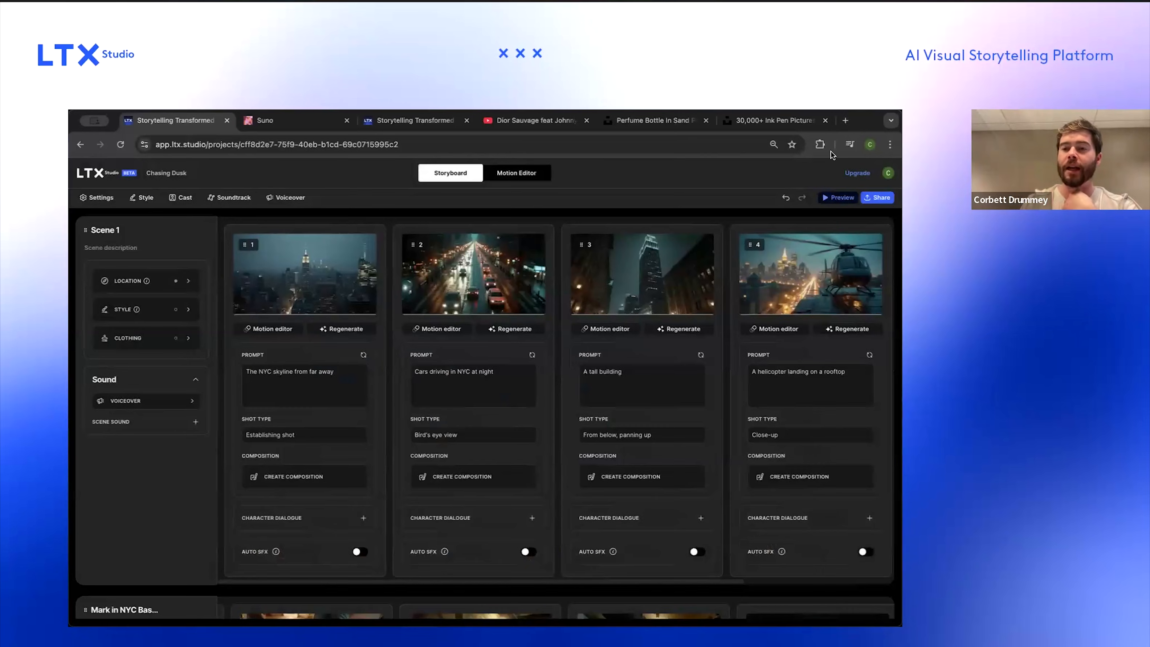
Step: Play the first scene's preview
mouse_move(179, 233)
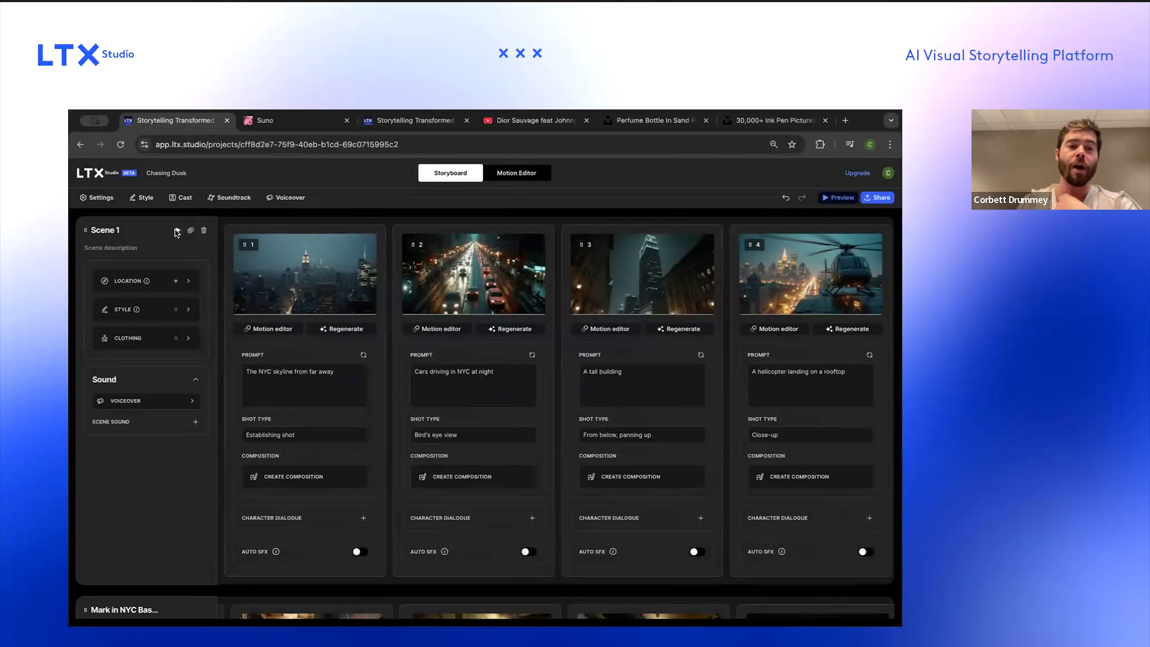
left_click(177, 231)
left_click(170, 270)
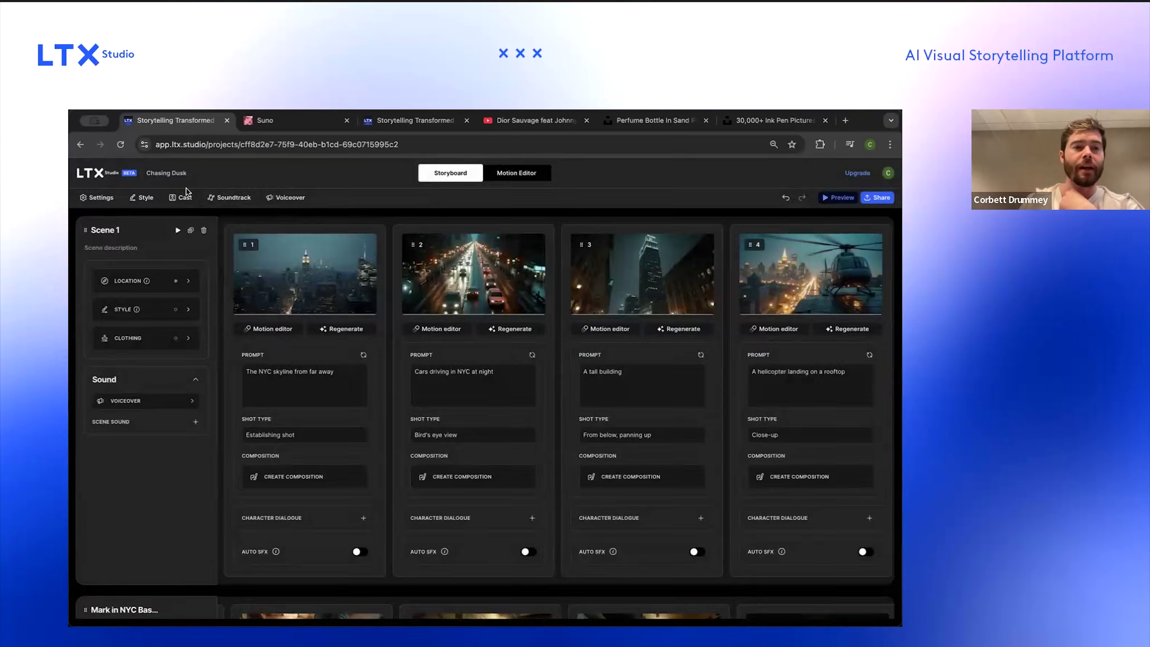
Step: Search the soundtrack library for 'blues rock' in place of the existing keywords, then close the soundtrack panel
left_click(231, 200)
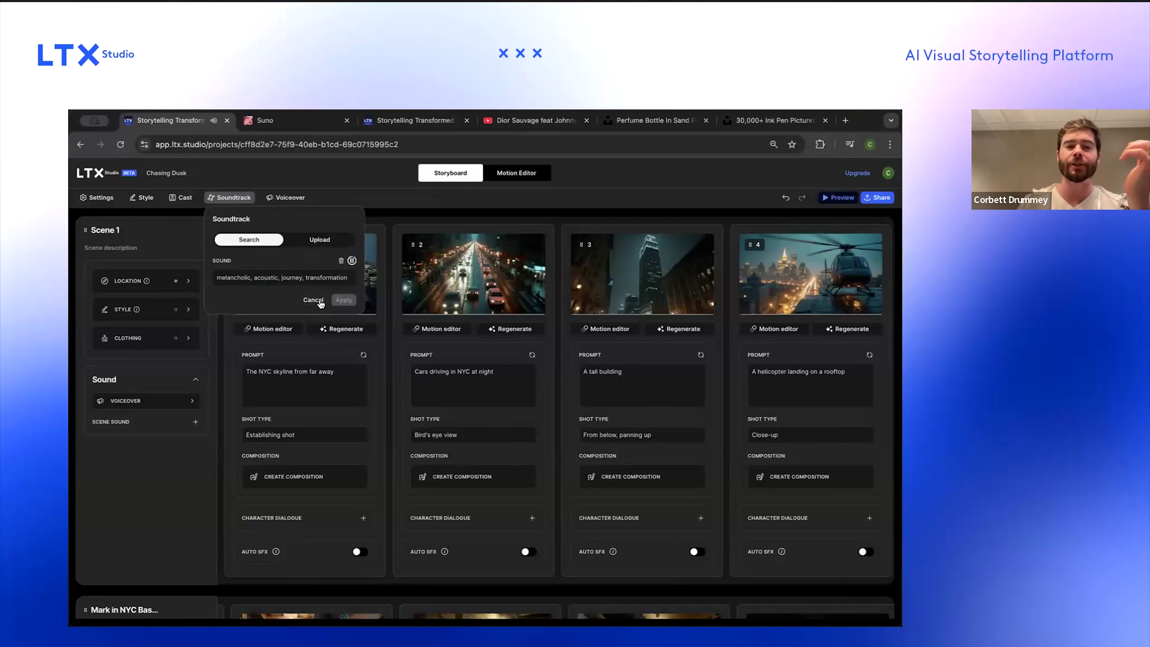
left_click(304, 280)
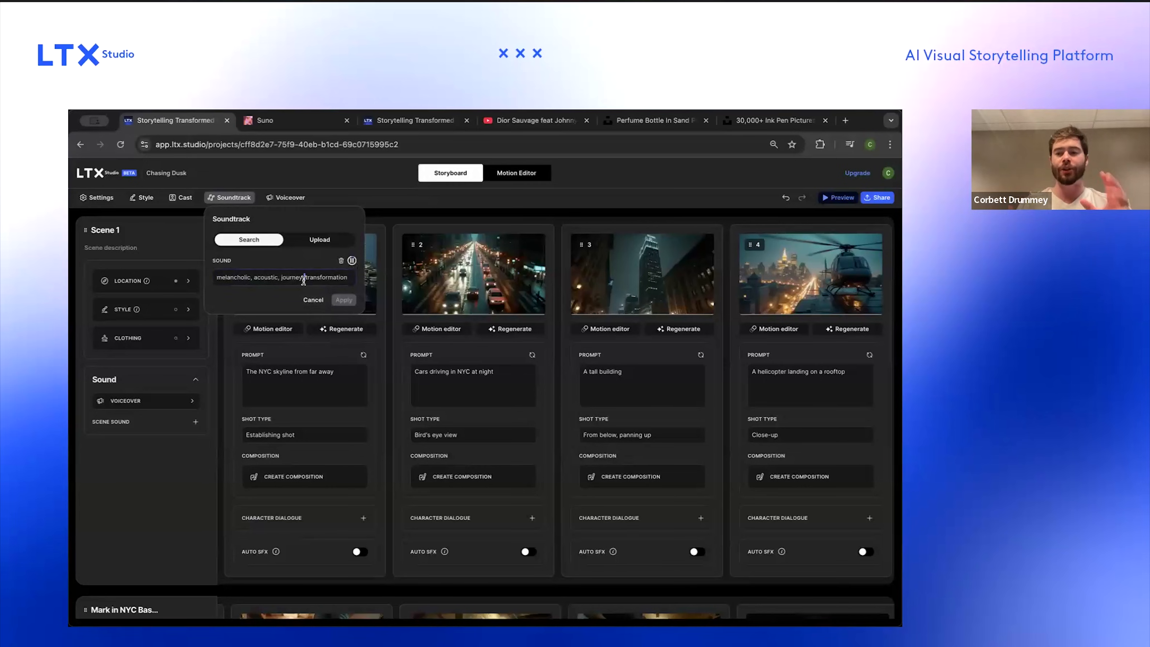
key("ctrl+a")
key("BackSpace")
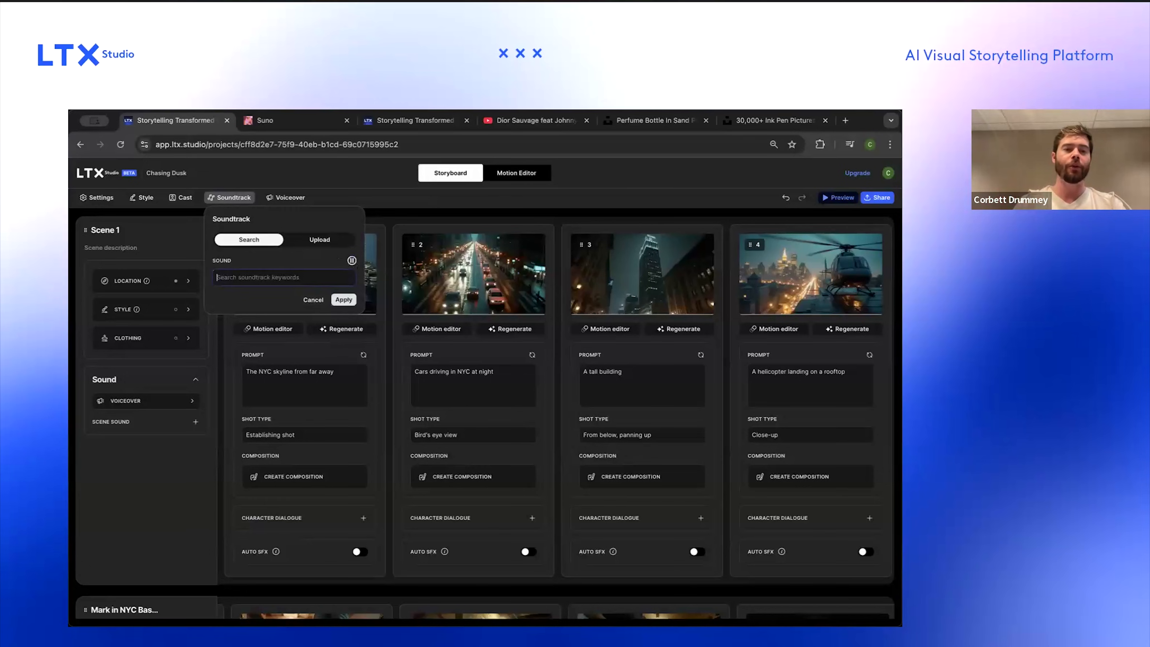
type("ues rock")
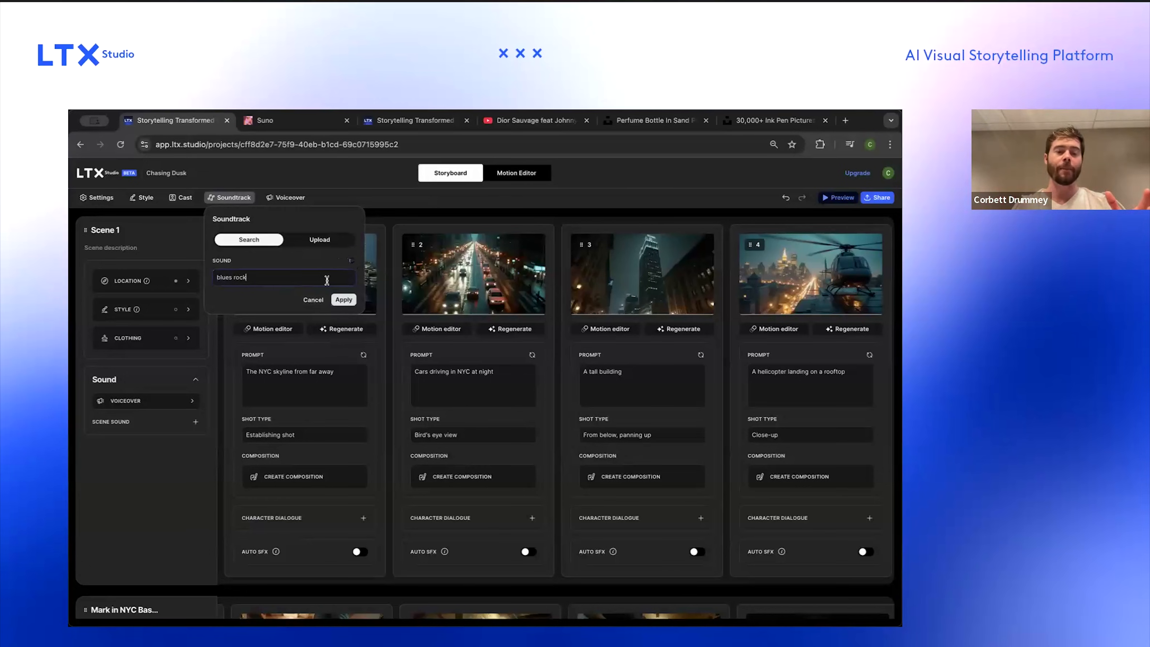
left_click(344, 299)
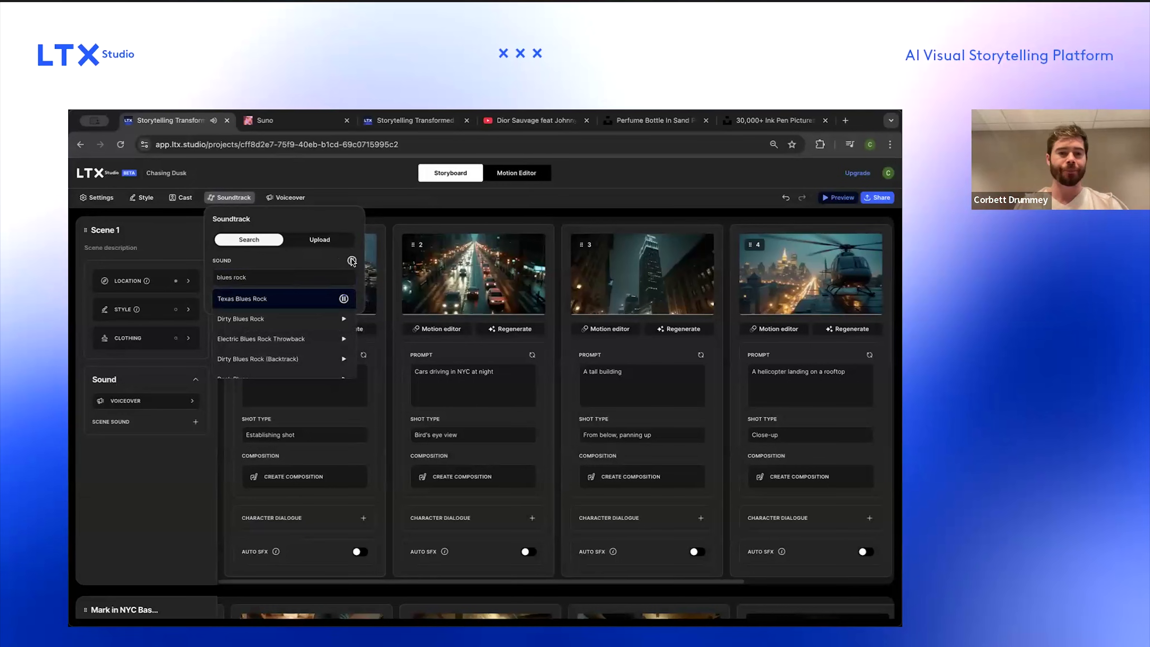
left_click(370, 225)
left_click(385, 214)
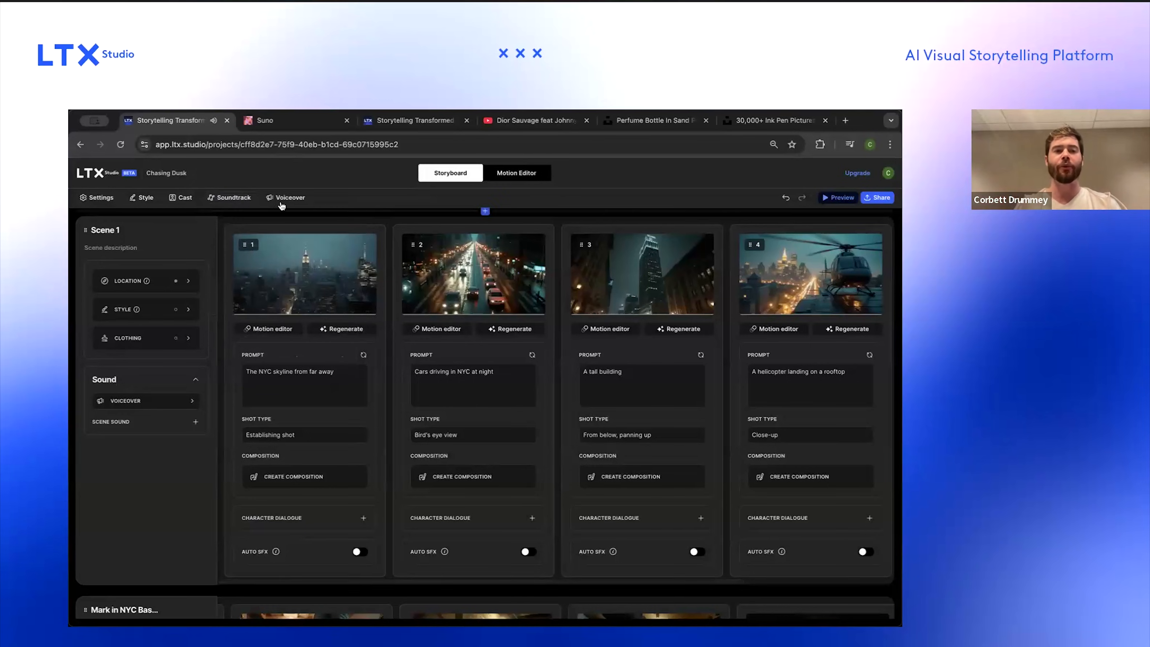
Step: Open the soundtrack panel's upload option, then close the panel
left_click(230, 197)
left_click(322, 241)
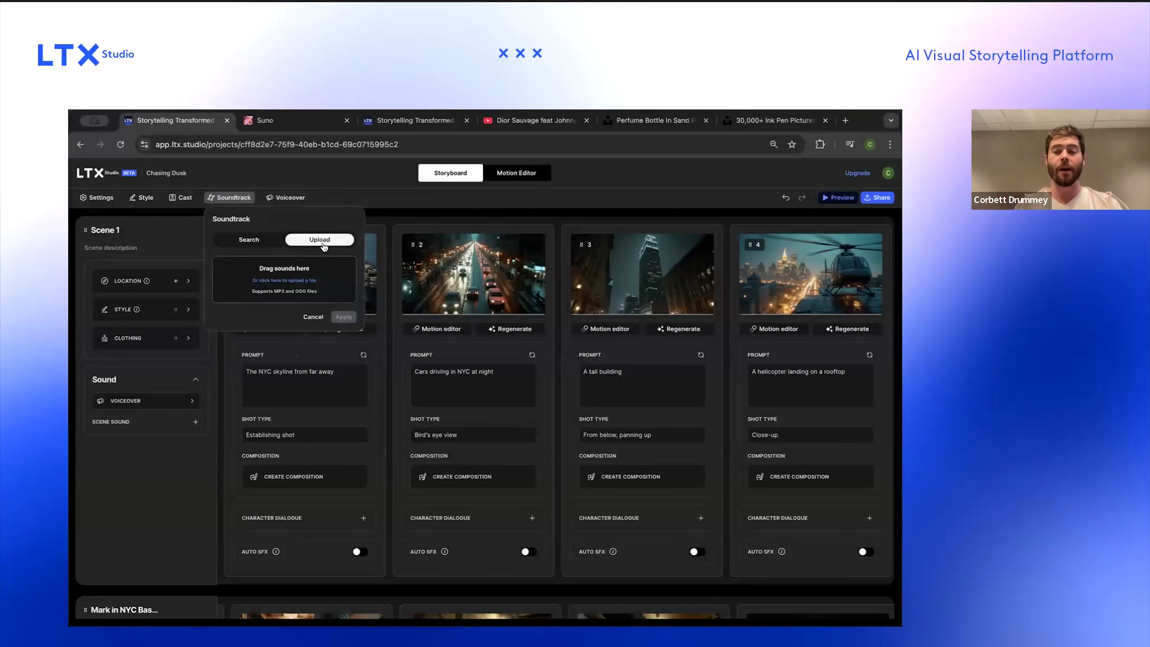
left_click(373, 205)
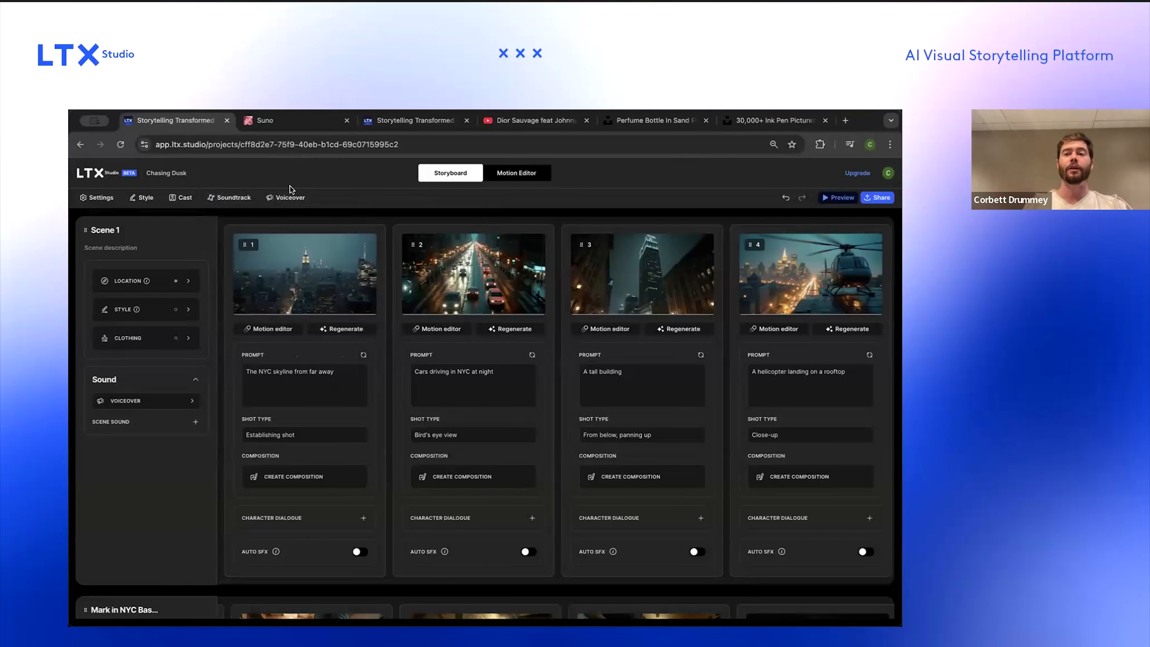
Step: Switch to Suno and play the 'Evil Jones' track made from 'Blues rock, slowed down, minimalistic', then return to LTX Studio
left_click(303, 118)
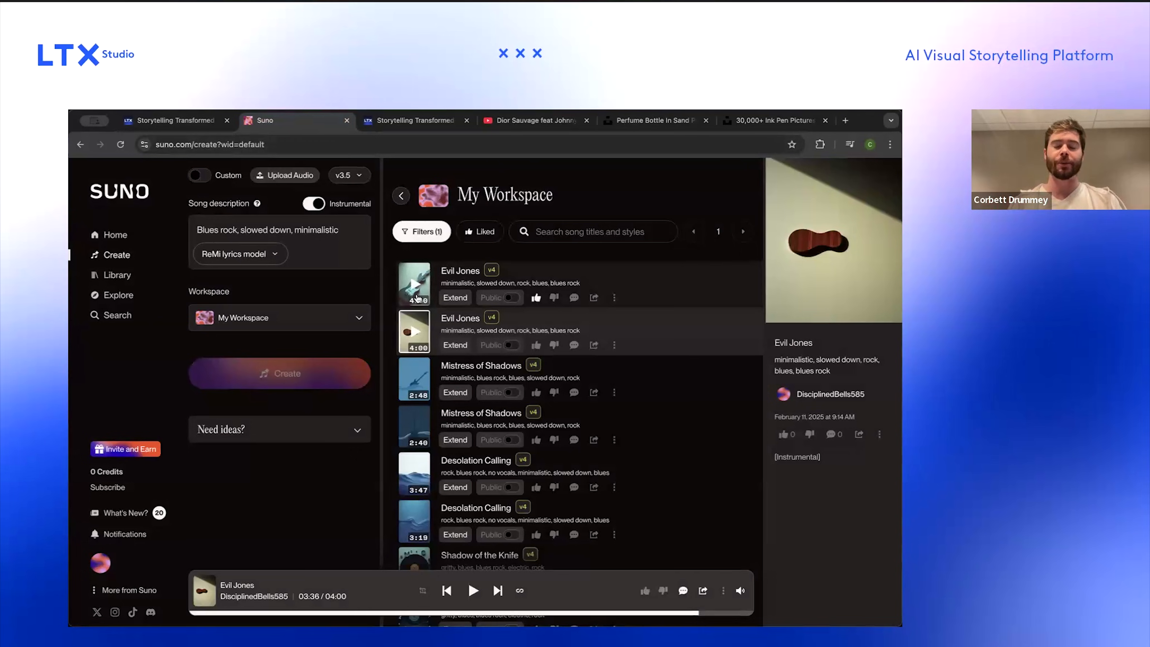
triple_click(242, 224)
left_click(242, 224)
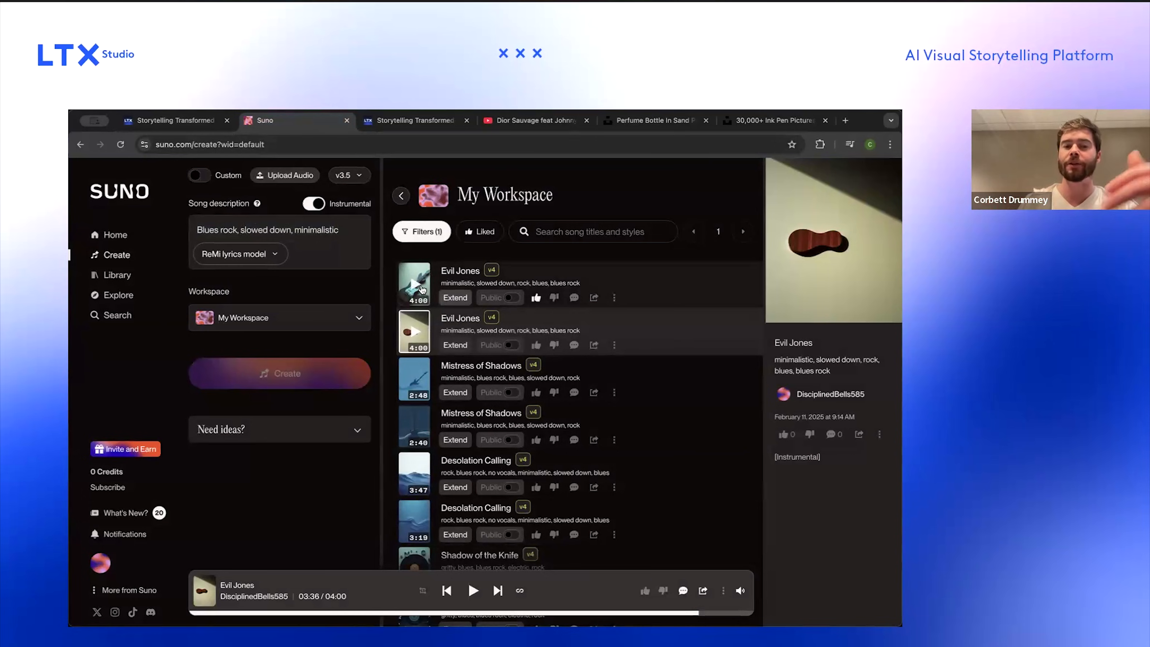
left_click(414, 331)
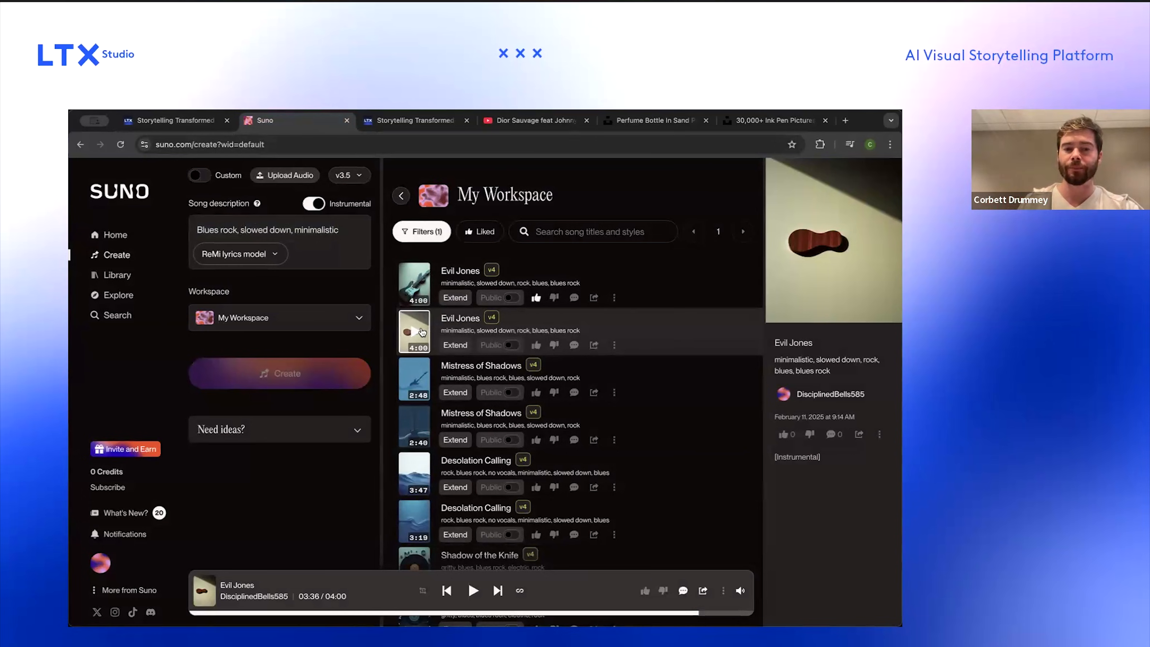
left_click(414, 331)
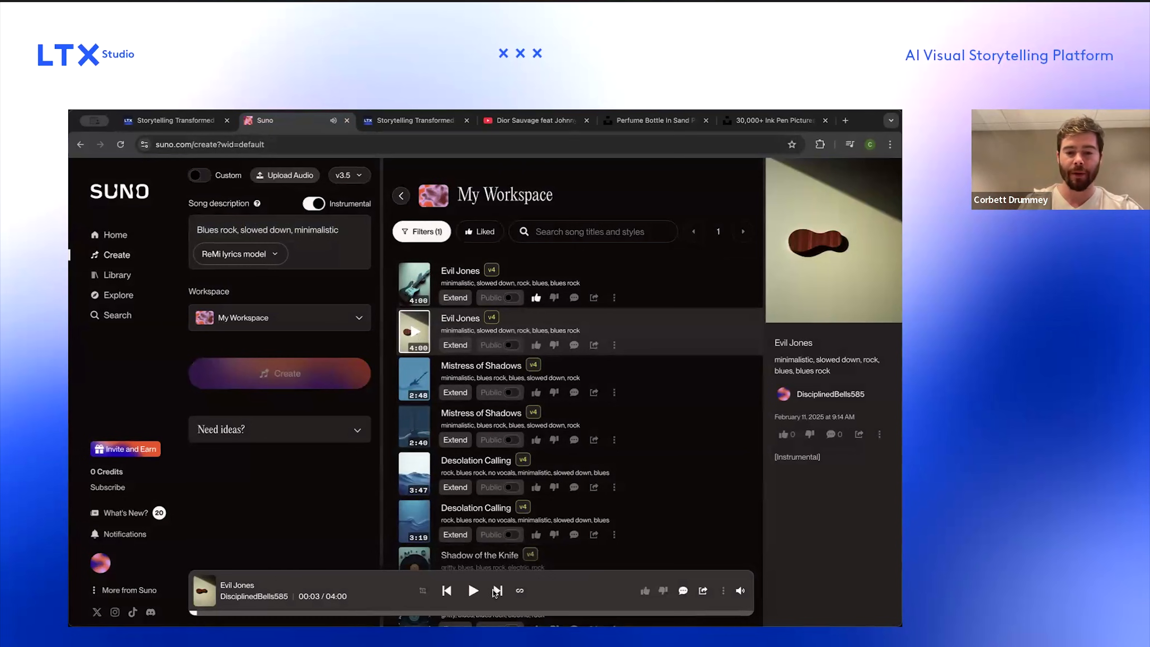
left_click(472, 592)
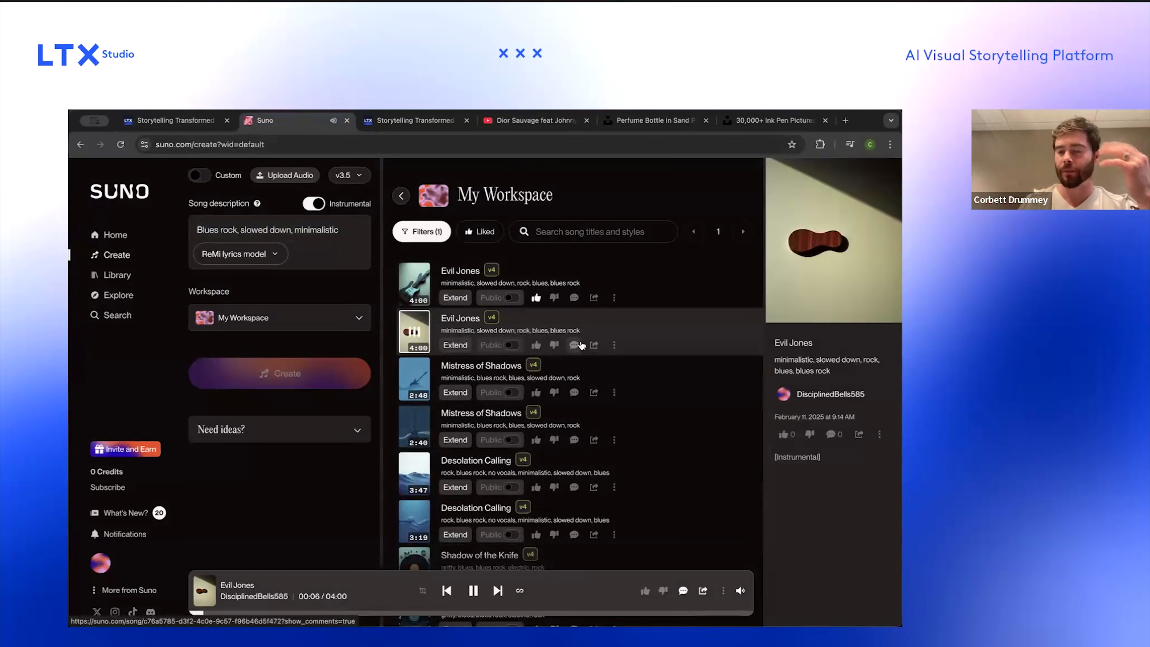
left_click(473, 591)
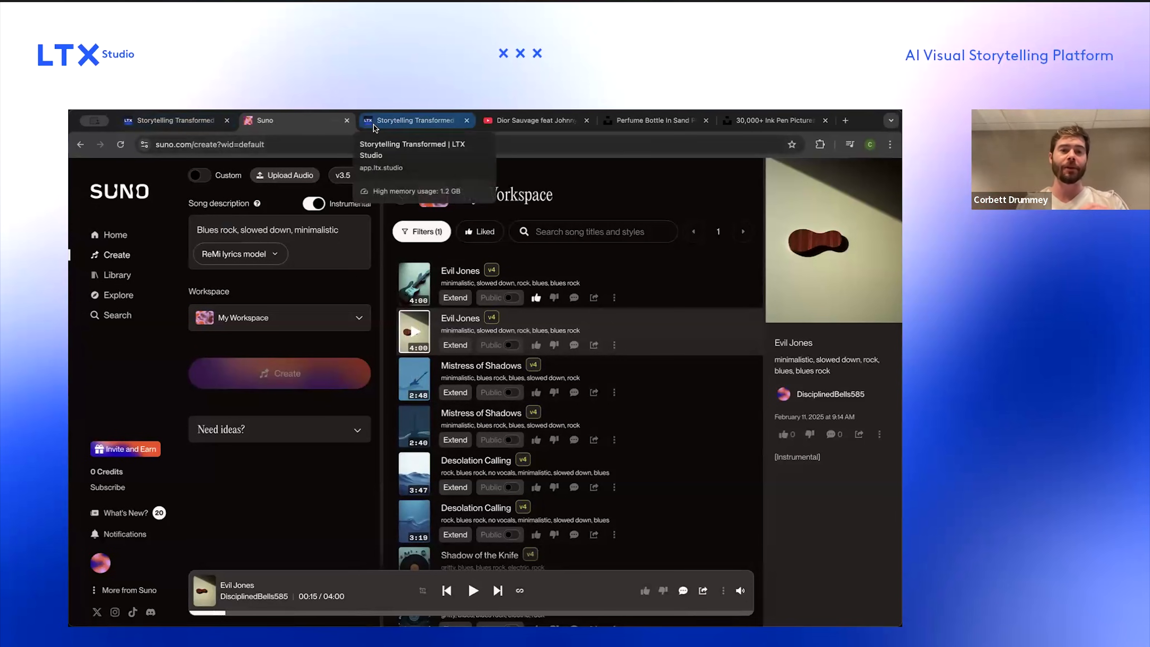
left_click(348, 177)
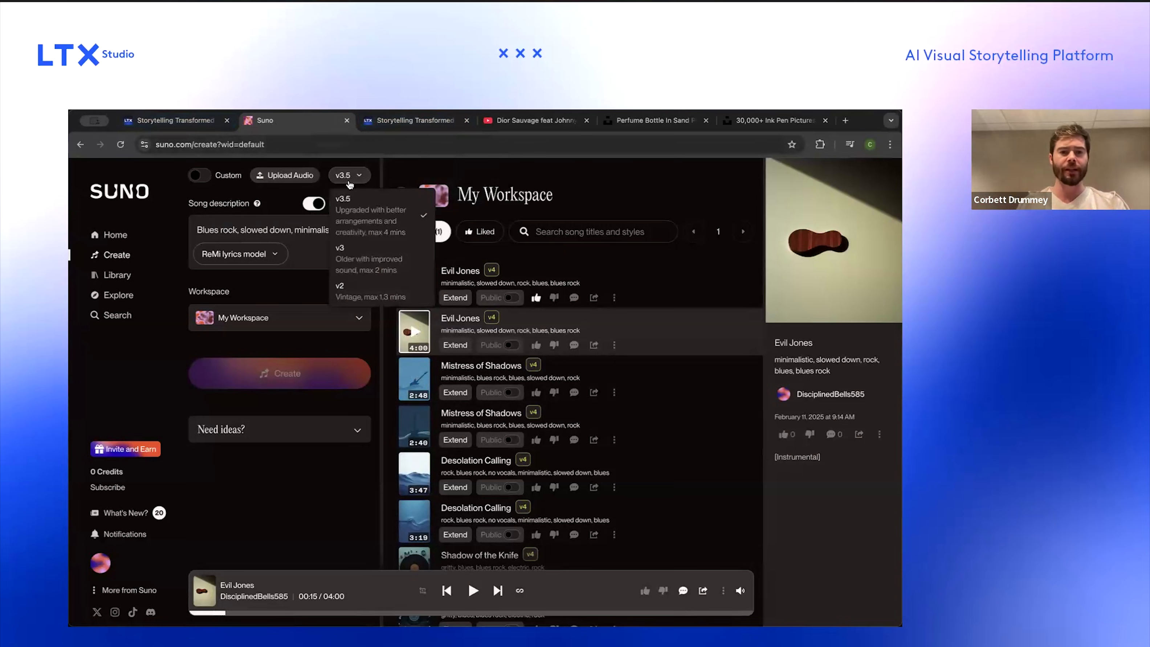
left_click(358, 177)
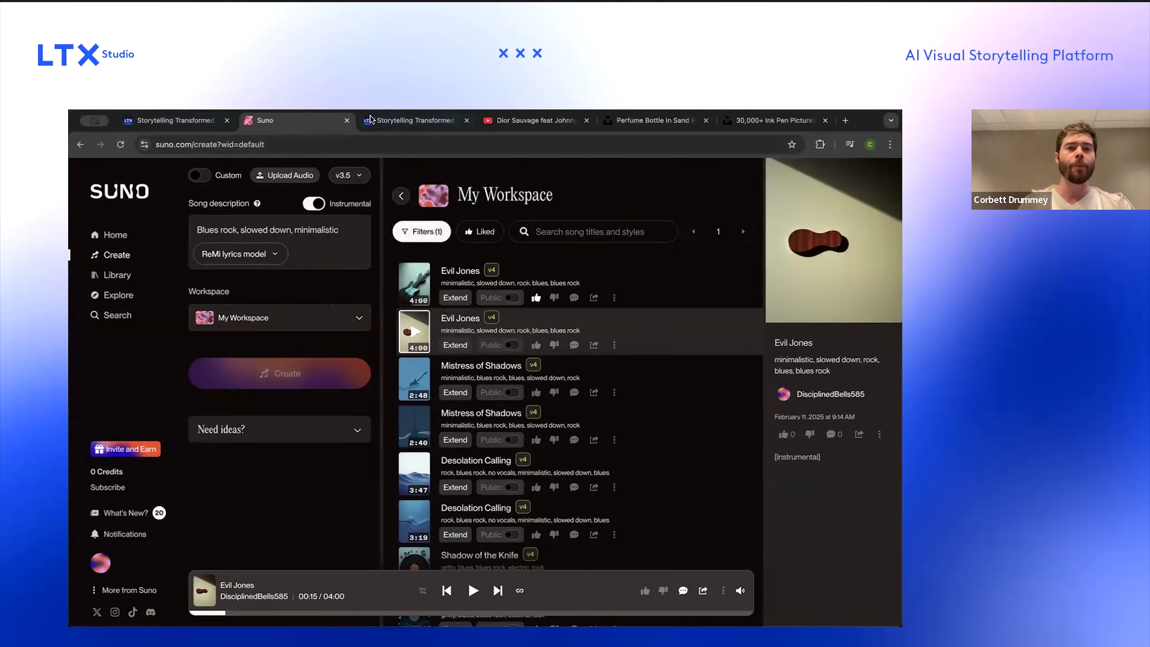
left_click(201, 119)
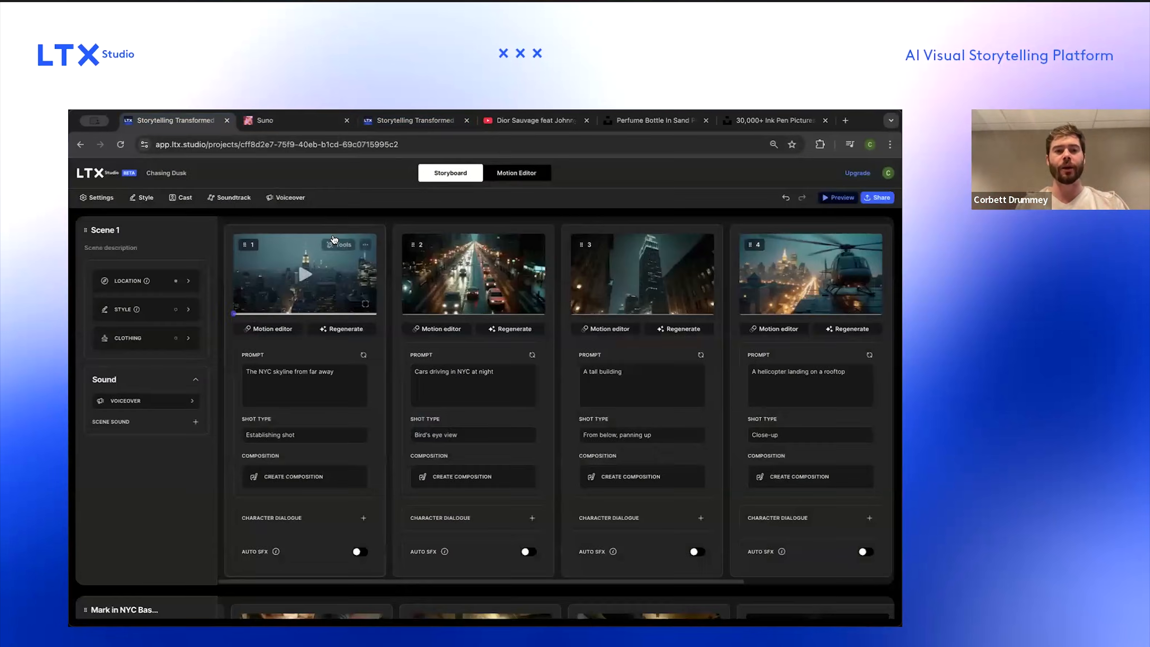
Step: Upload 'Evil Jones (Slower).mp3' as the soundtrack and apply it
left_click(233, 197)
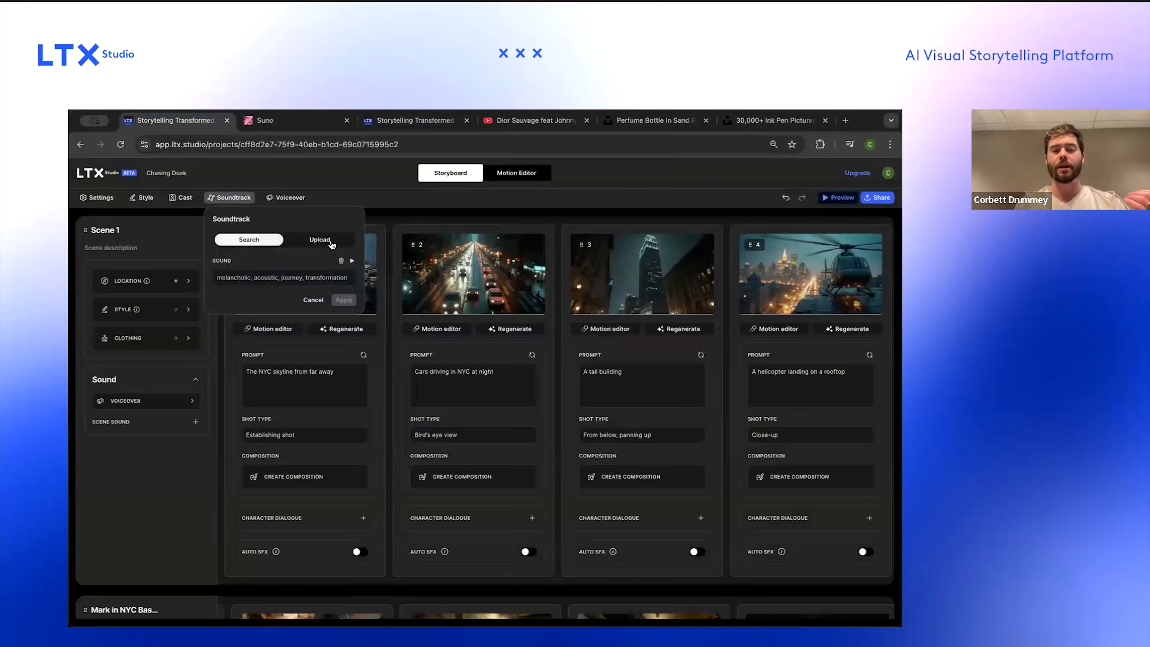
left_click(320, 240)
left_click(297, 269)
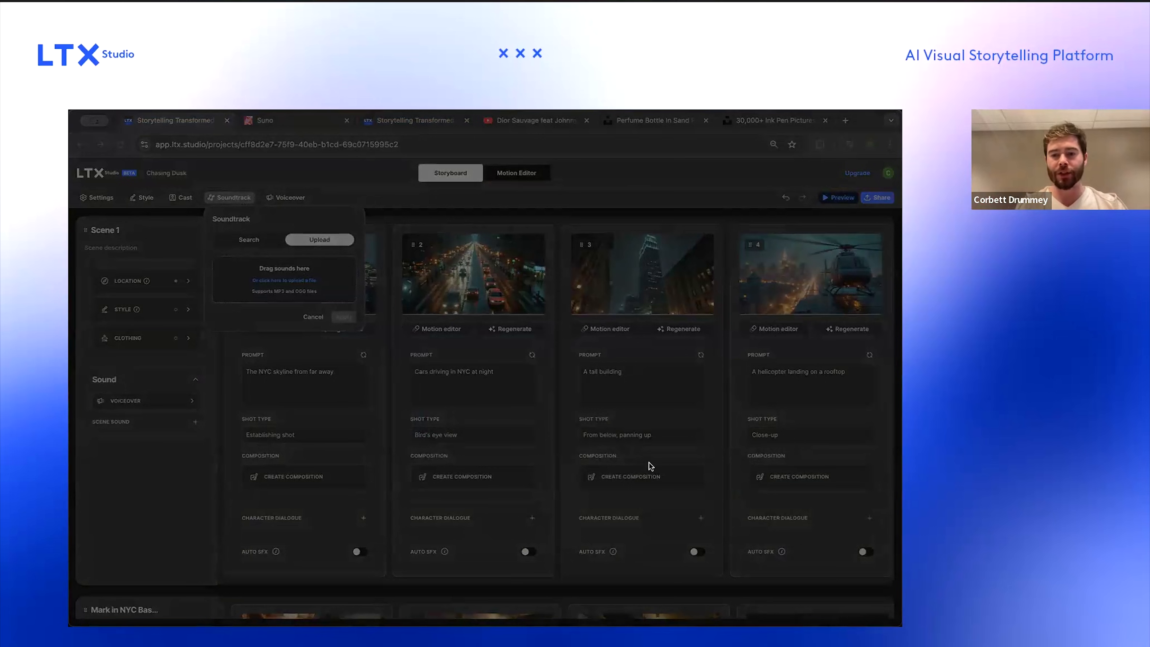
left_click(668, 473)
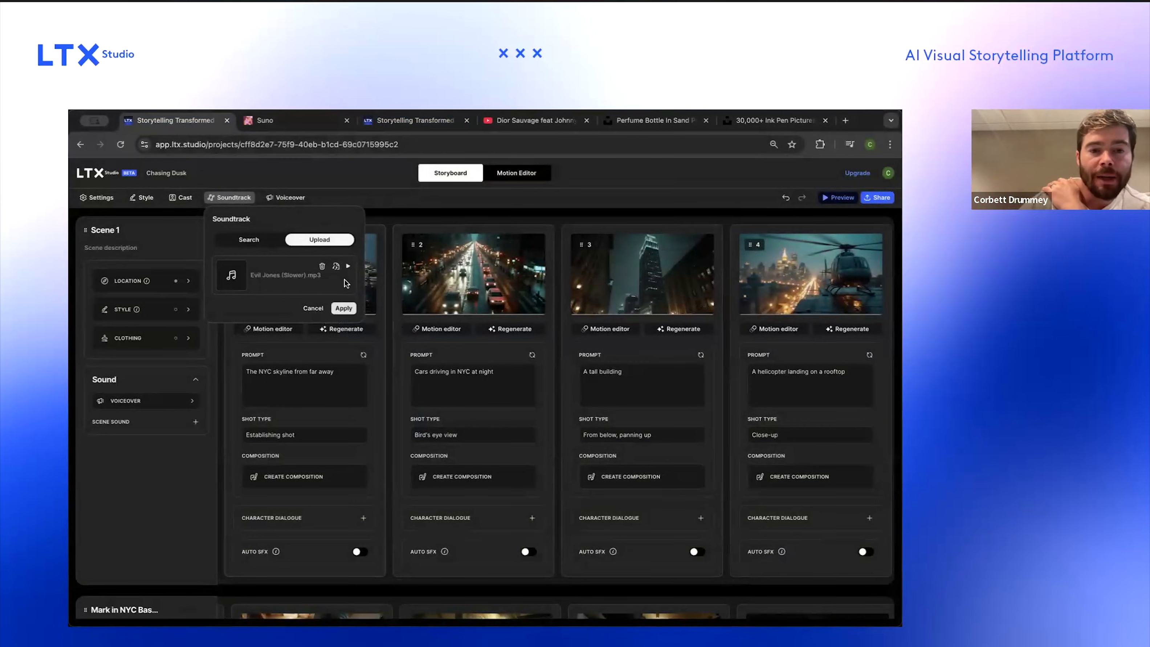
left_click(344, 308)
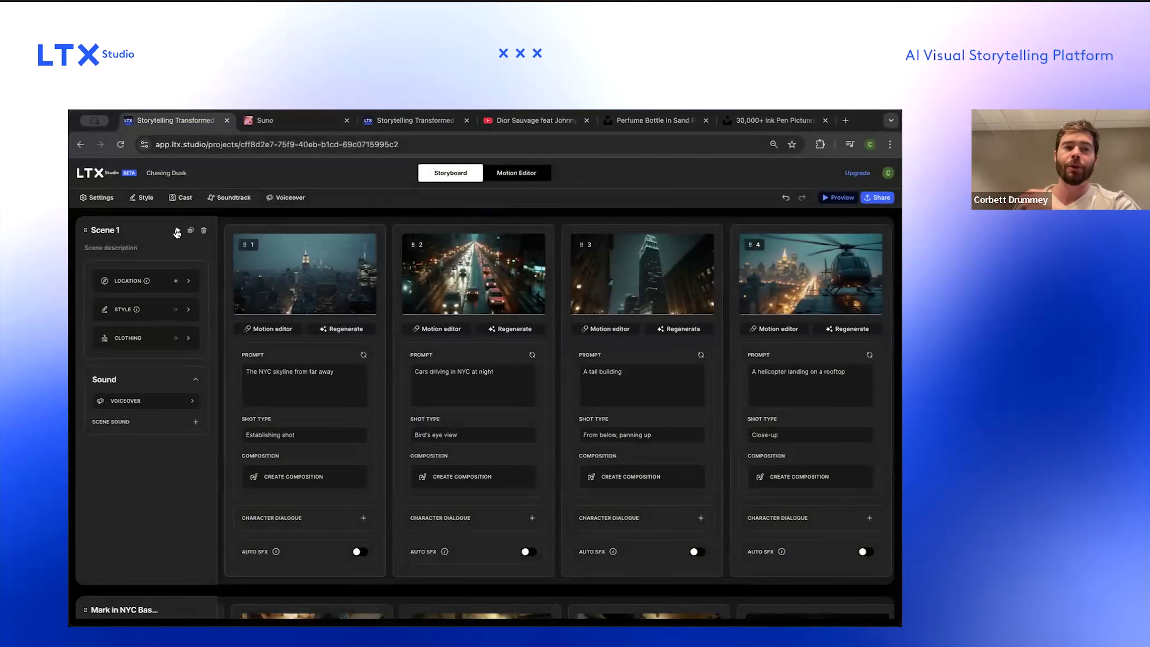
Step: Reopen and cancel the soundtrack panel, then play and scrub through the first scene's preview
left_click(229, 199)
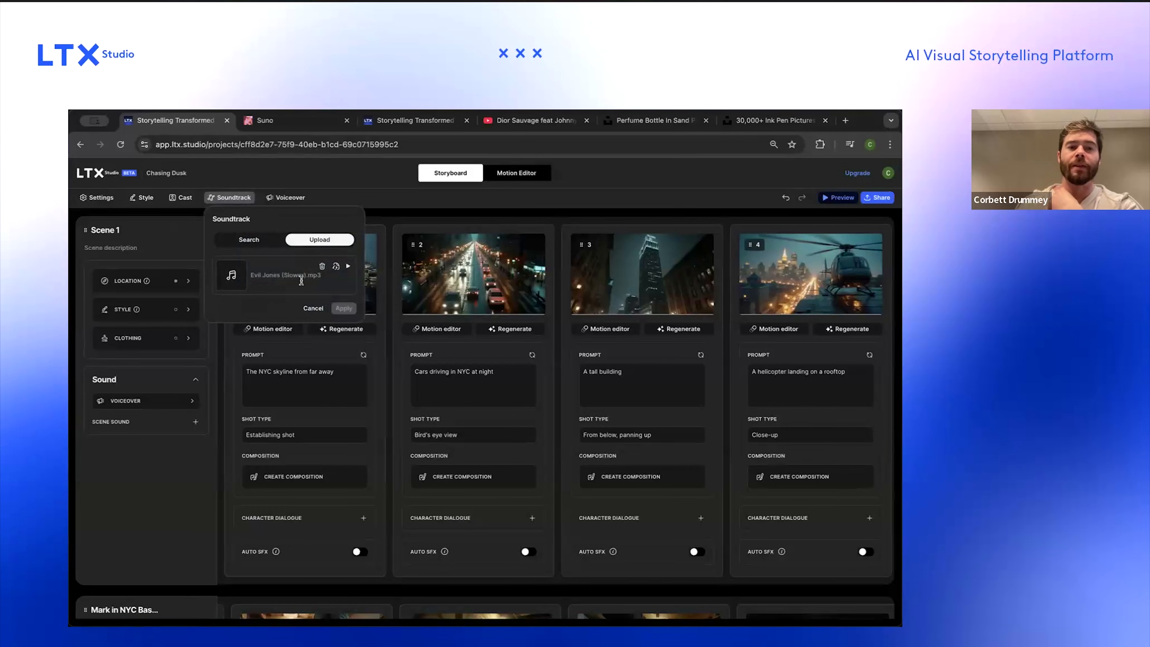
left_click(314, 308)
left_click(179, 232)
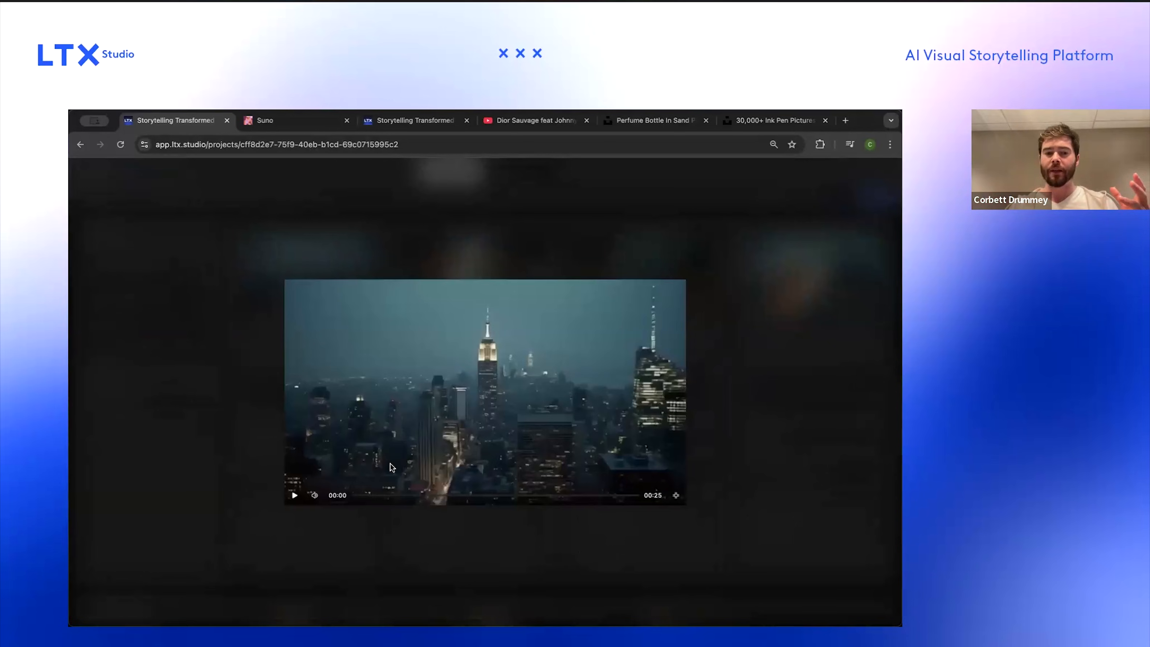
left_click(295, 495)
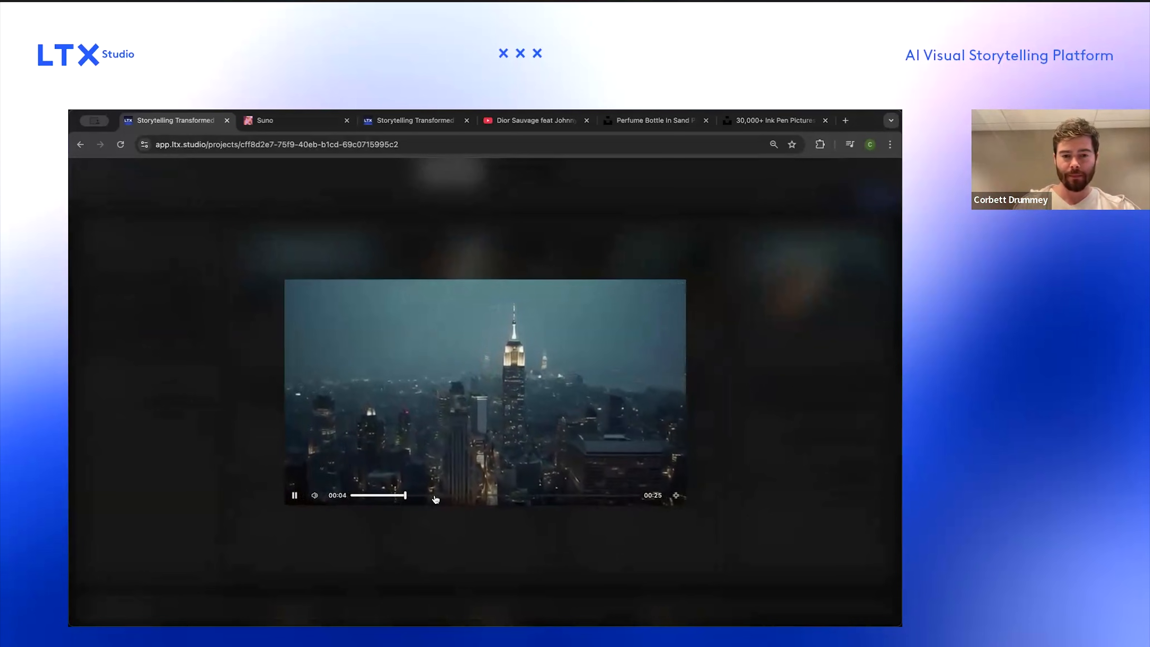
left_click(435, 496)
left_click(497, 496)
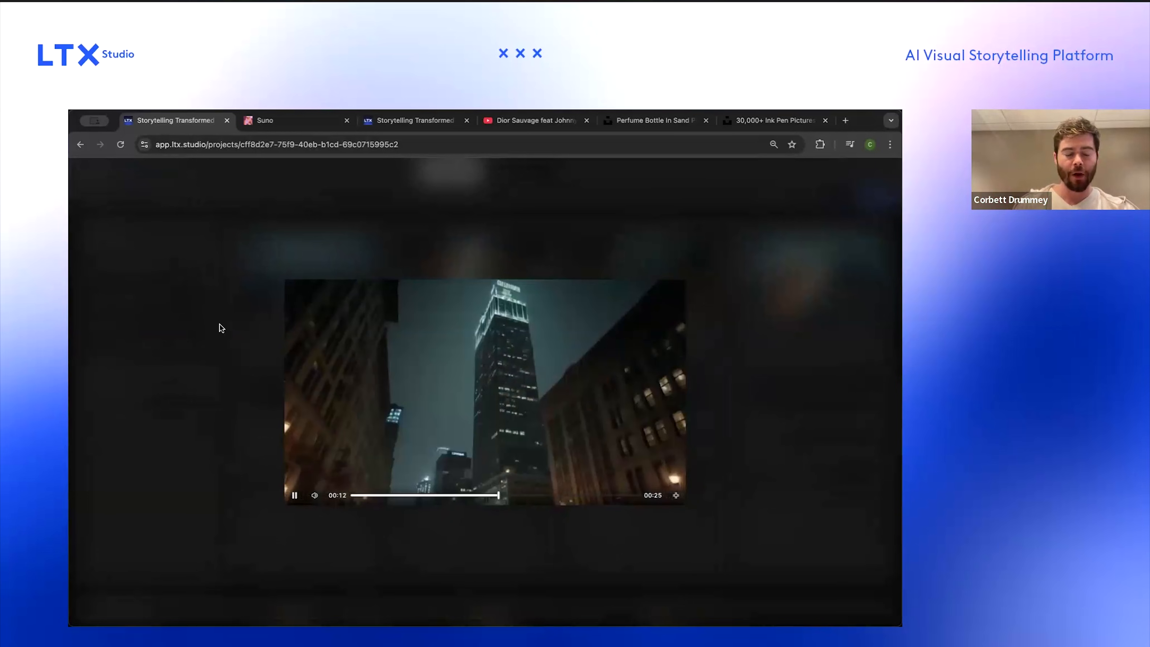
left_click(269, 221)
Step: Apply the uploaded 'Evil Jones.mp3' as the storyboard soundtrack
left_click(230, 197)
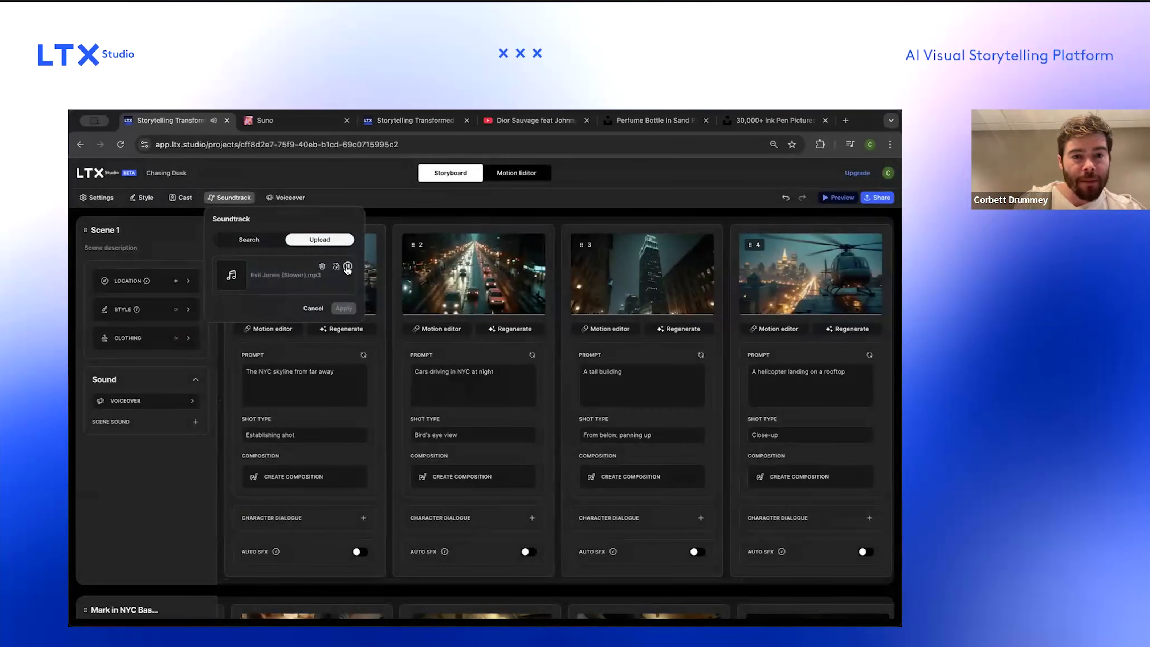
left_click(316, 311)
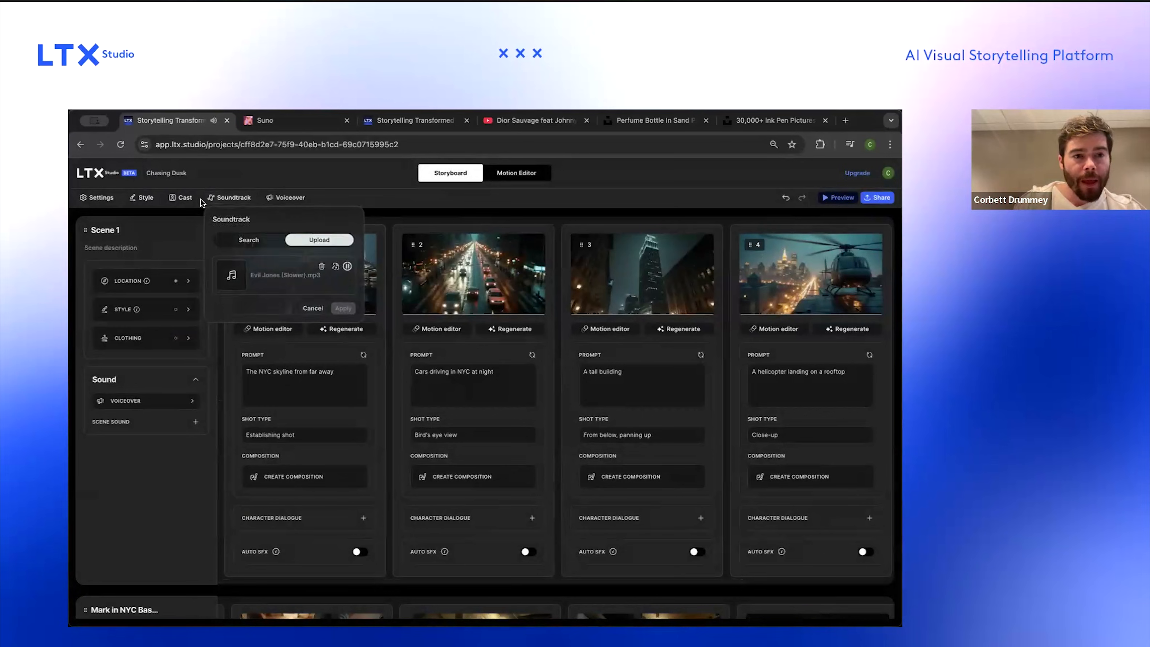
left_click(238, 200)
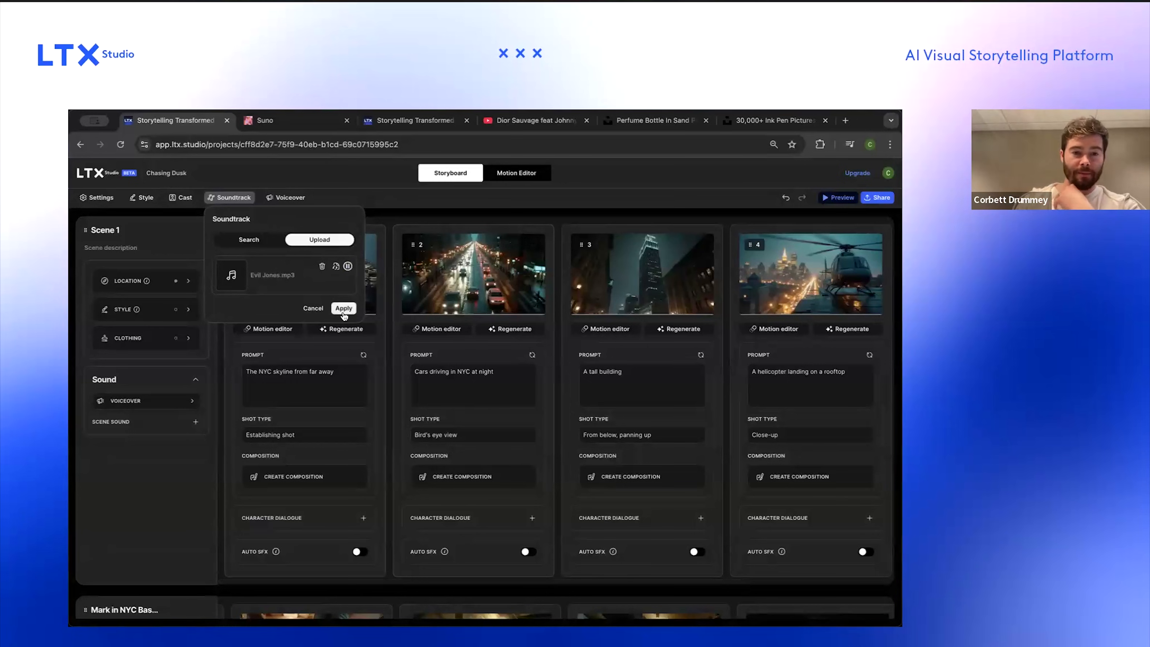
left_click(344, 309)
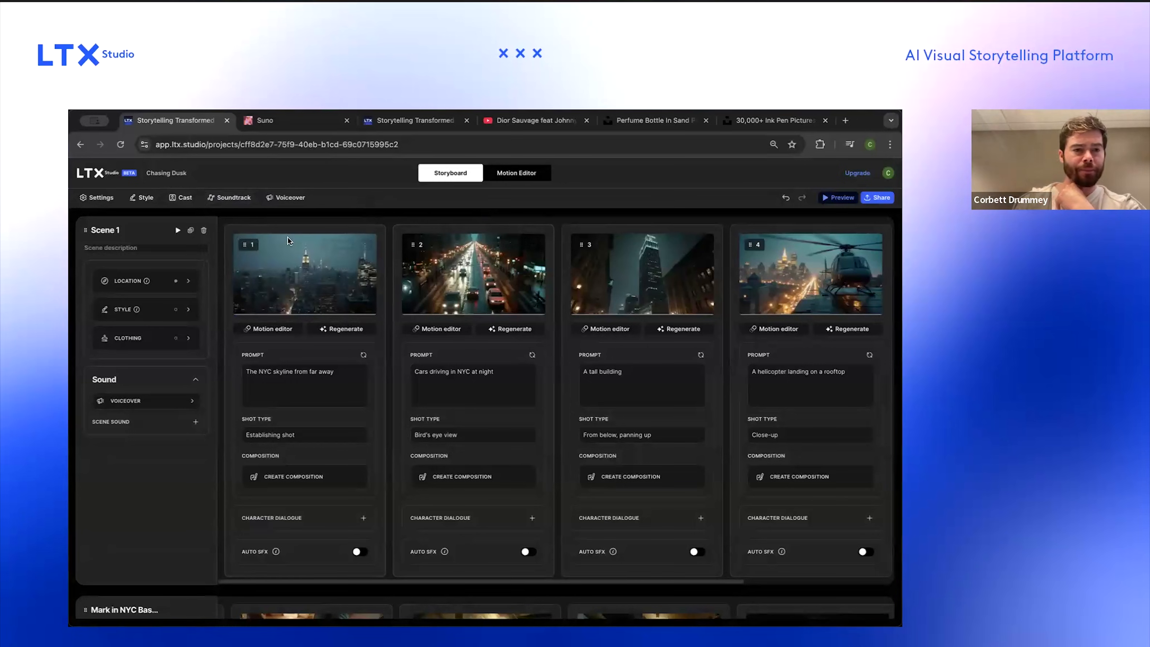
Step: Open the full storyboard preview
scroll(251, 233, "down", 5)
scroll(251, 234, "up", 5)
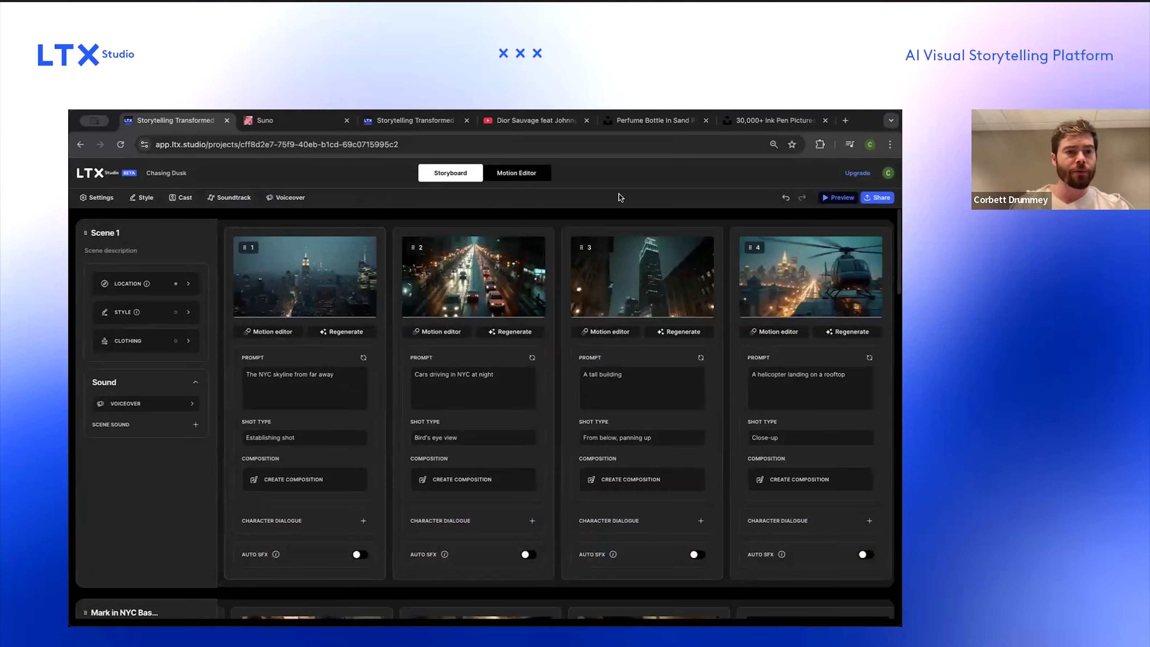
left_click(832, 198)
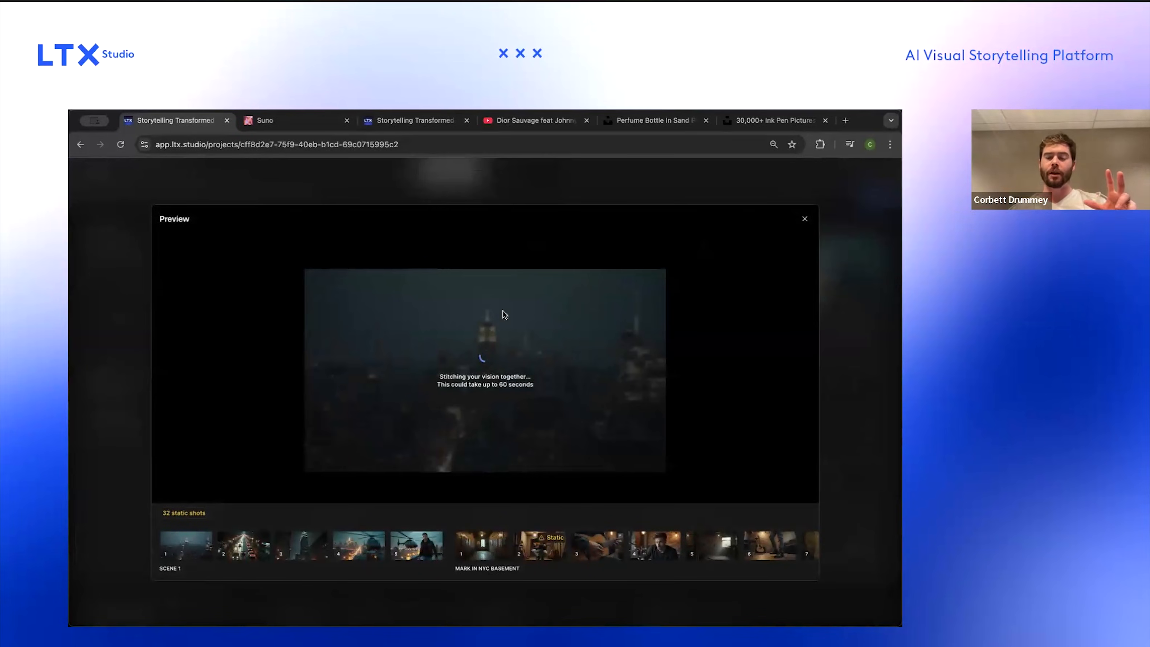
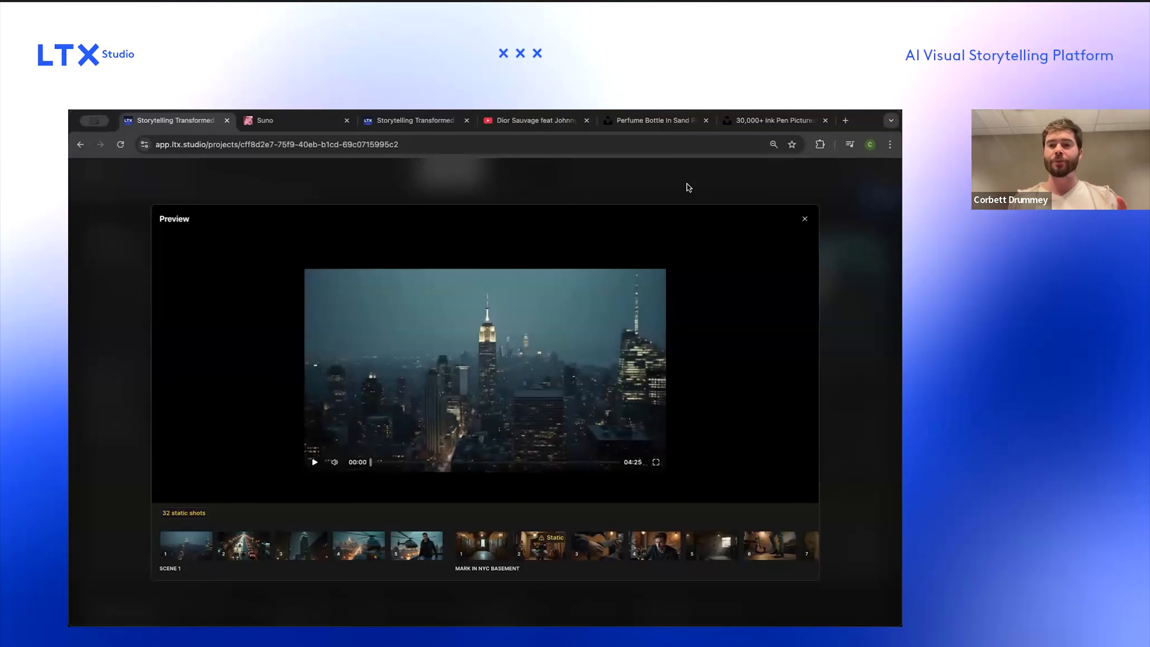
Step: Play the full storyboard preview, then close it
left_click(315, 462)
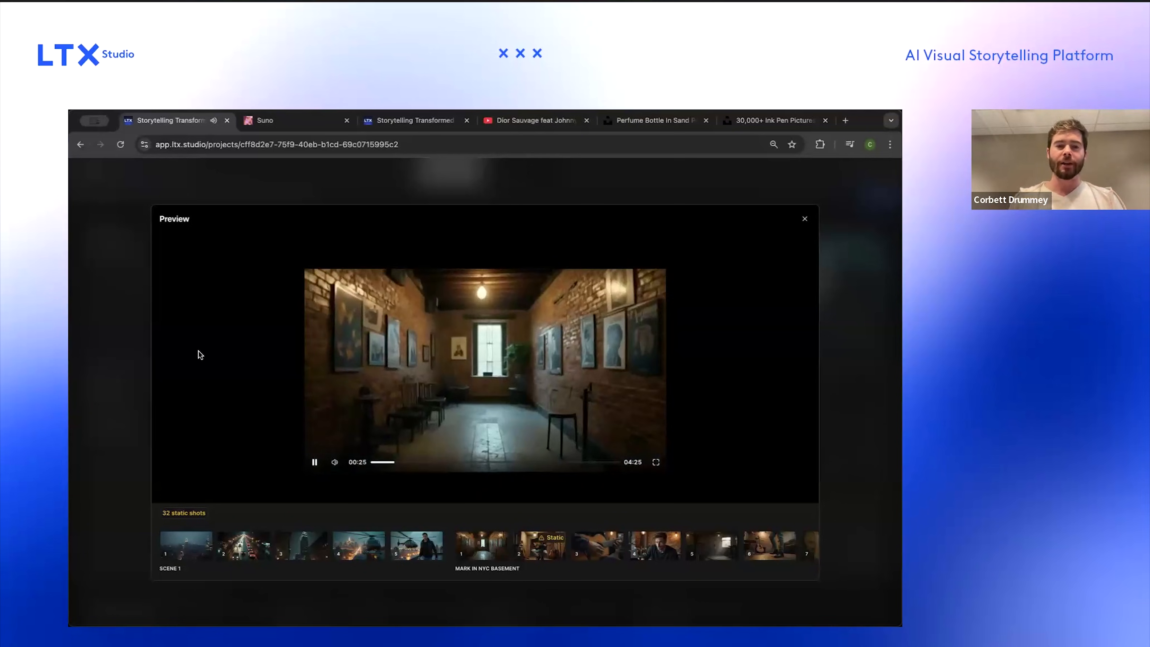
left_click(123, 367)
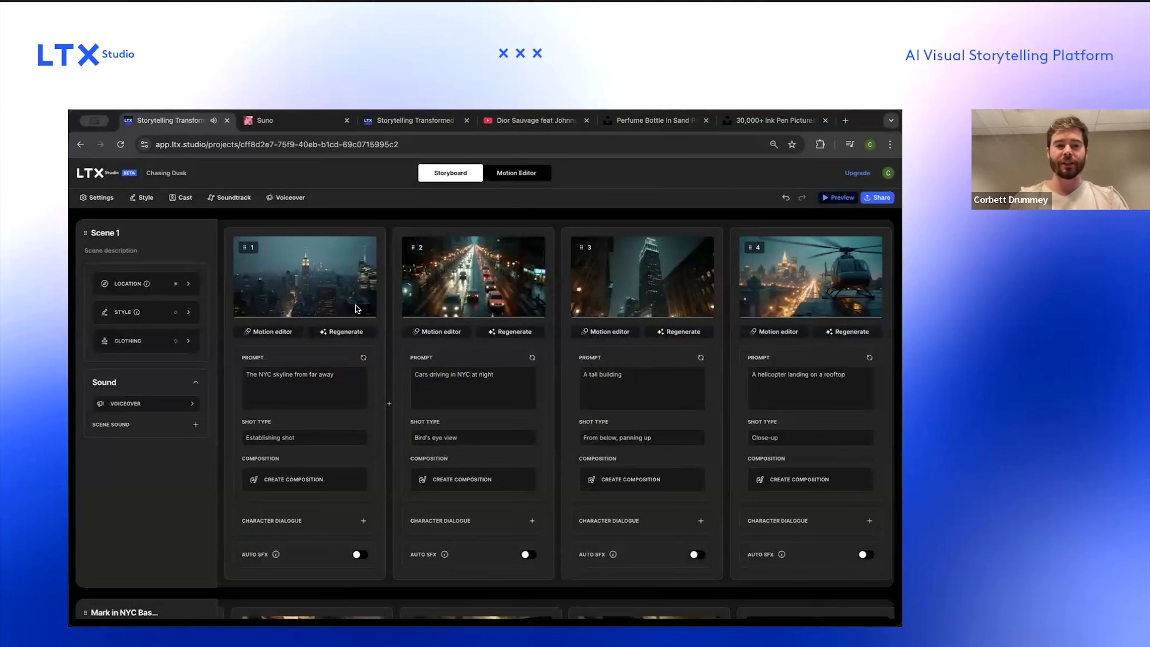
Step: Open the motion editor for the first scene's opening skyline shot and generate its video
left_click(277, 333)
left_click(176, 504)
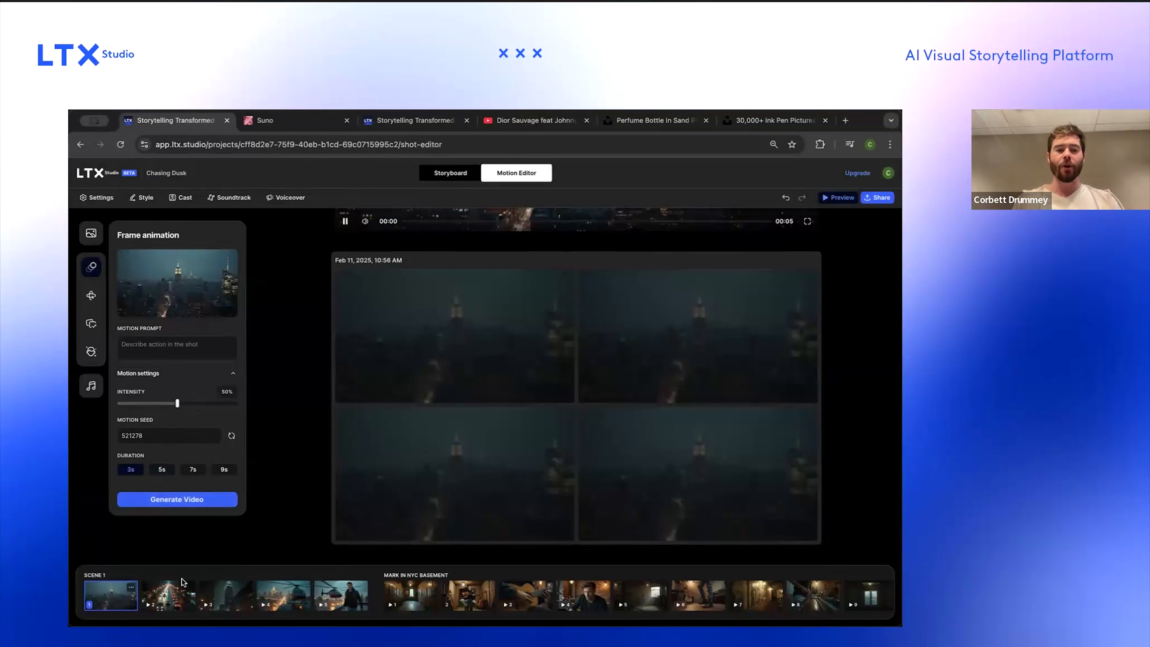
Step: Generate a motion video for the second shot of the city street at night
left_click(169, 593)
left_click(176, 499)
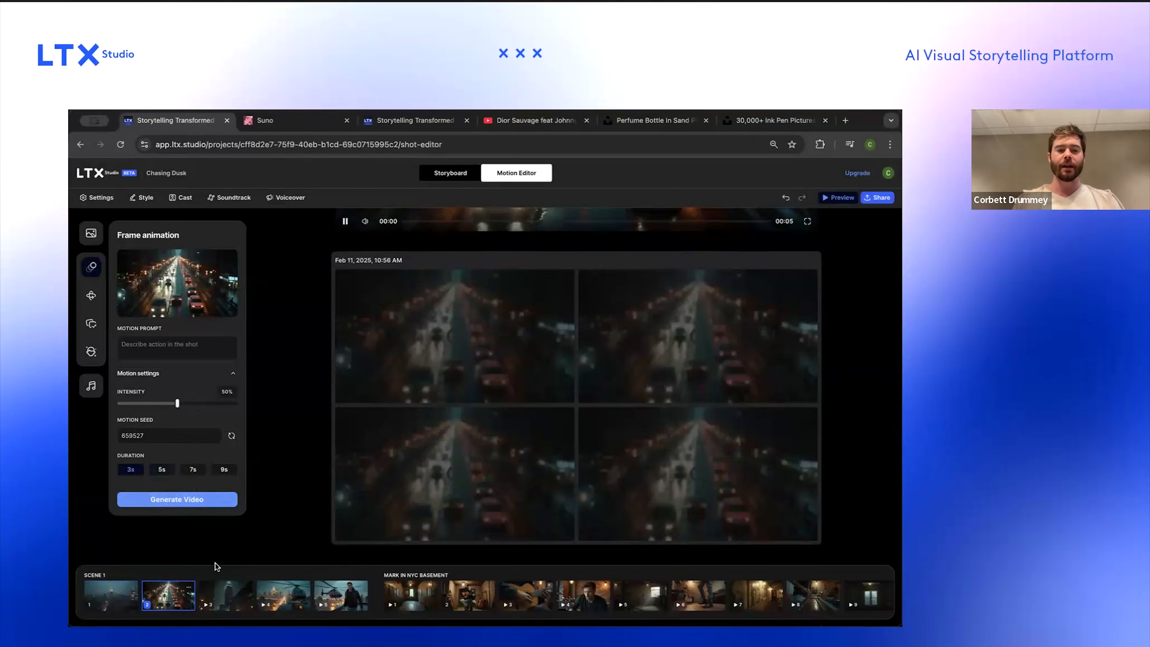
Step: For the third shot of the tall building, raise the motion intensity to 70% and generate its video
left_click(223, 584)
left_click(155, 501)
left_click_drag(177, 403, 201, 407)
left_click(177, 499)
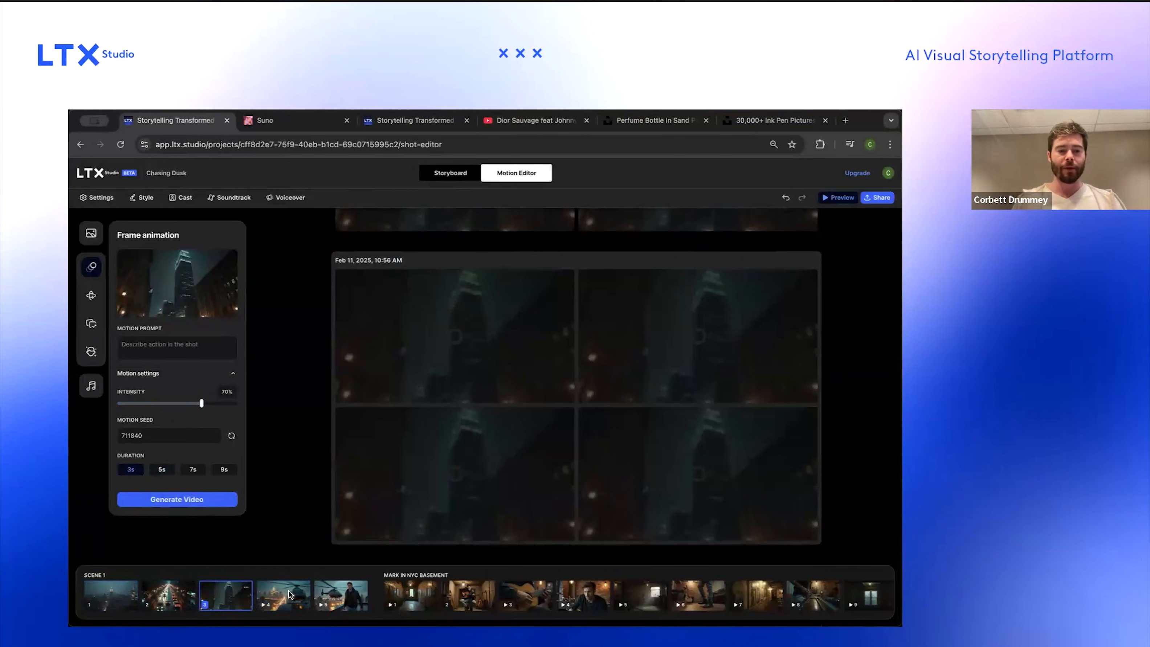
Step: Set the helicopter rooftop shot's duration to 3s and generate its video
left_click(285, 592)
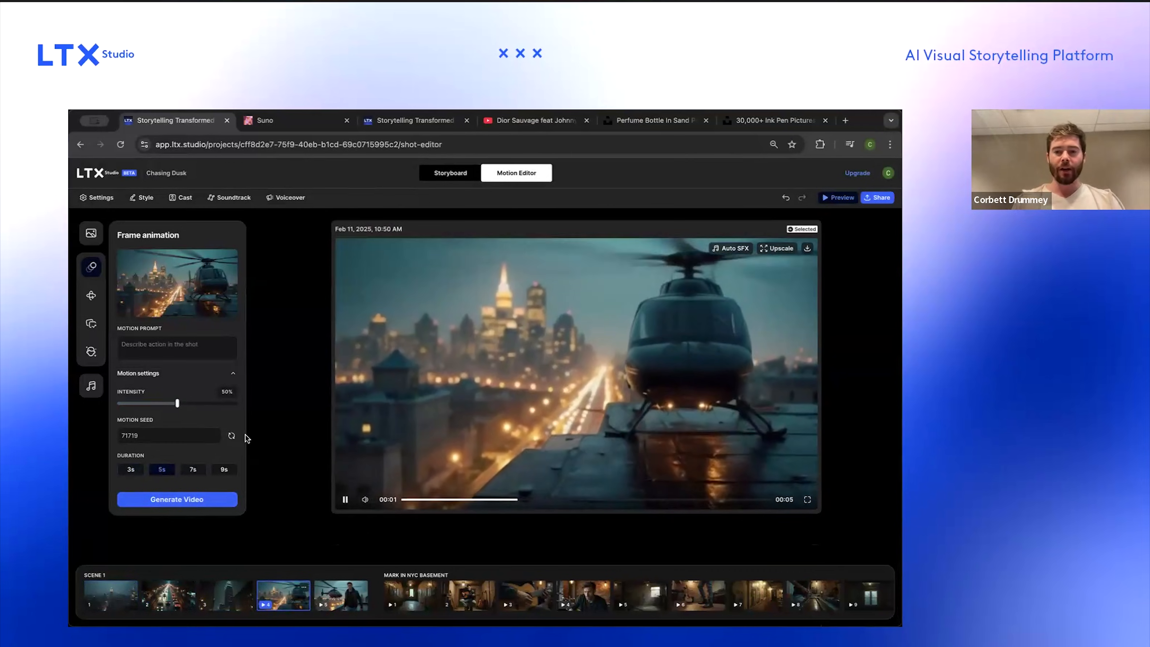
left_click(136, 471)
left_click(165, 500)
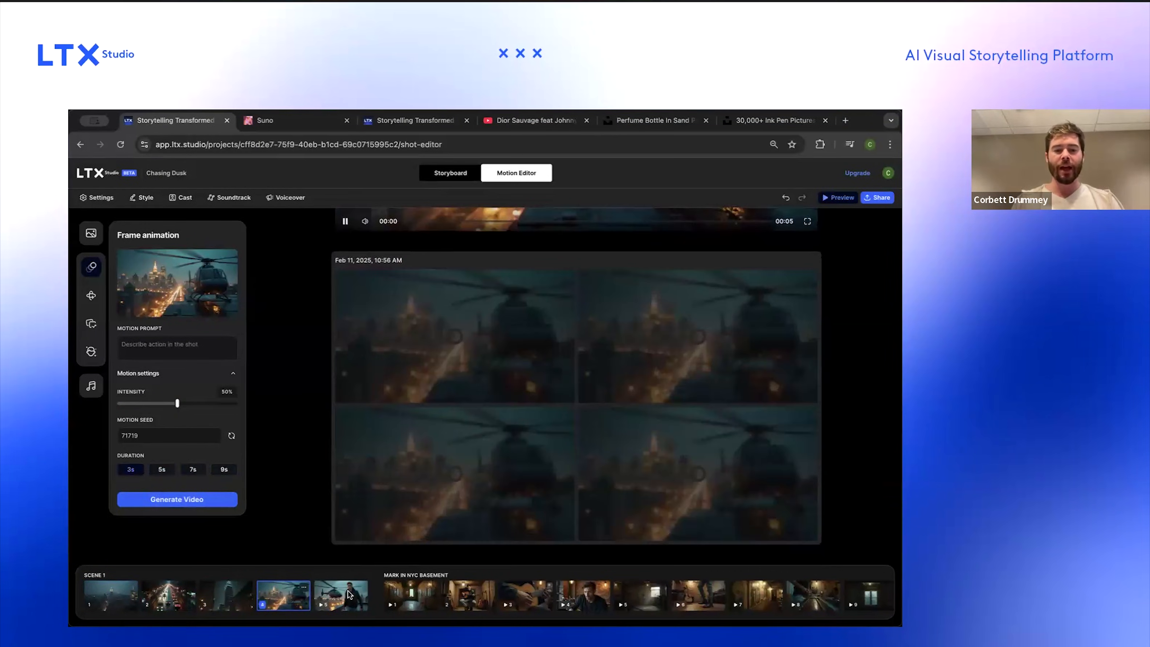
Step: Set the fifth shot's duration to 3s and generate its video
left_click(349, 592)
left_click(134, 470)
left_click(176, 499)
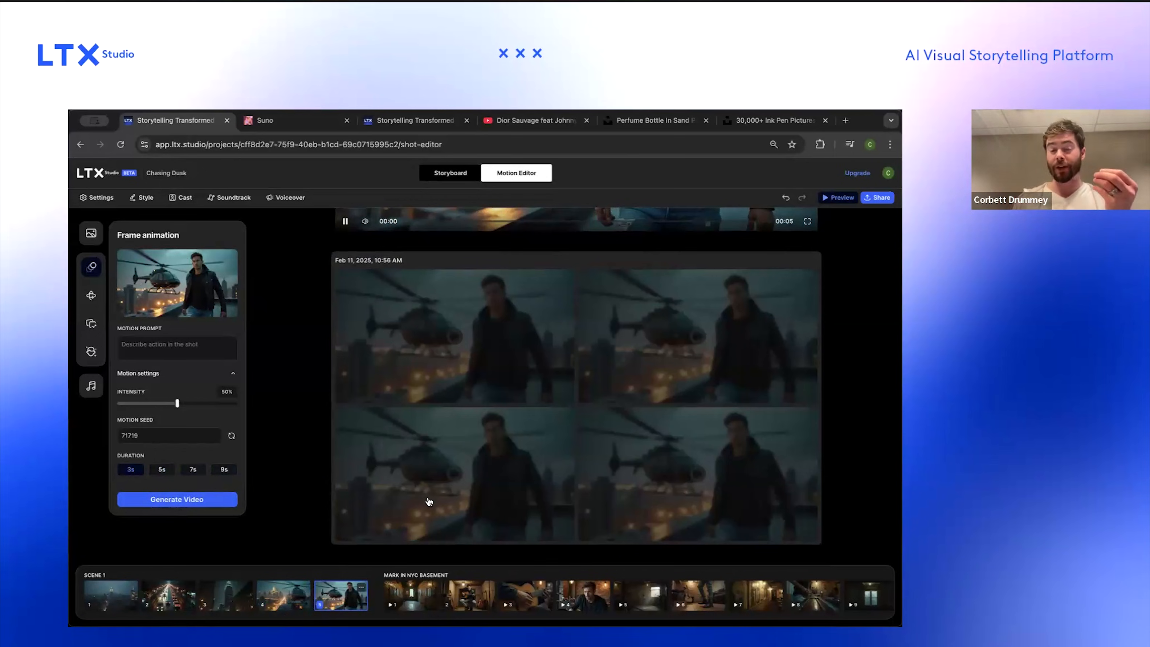
scroll(194, 472, "up", 4)
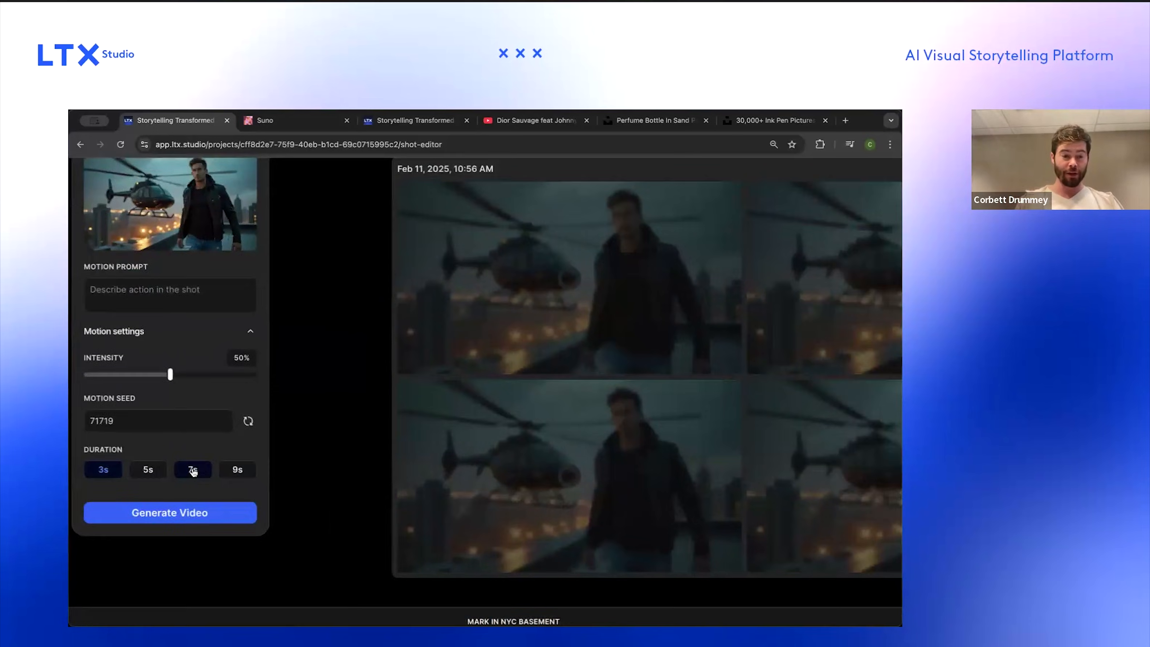
scroll(193, 472, "left", 2)
scroll(238, 457, "down", 4)
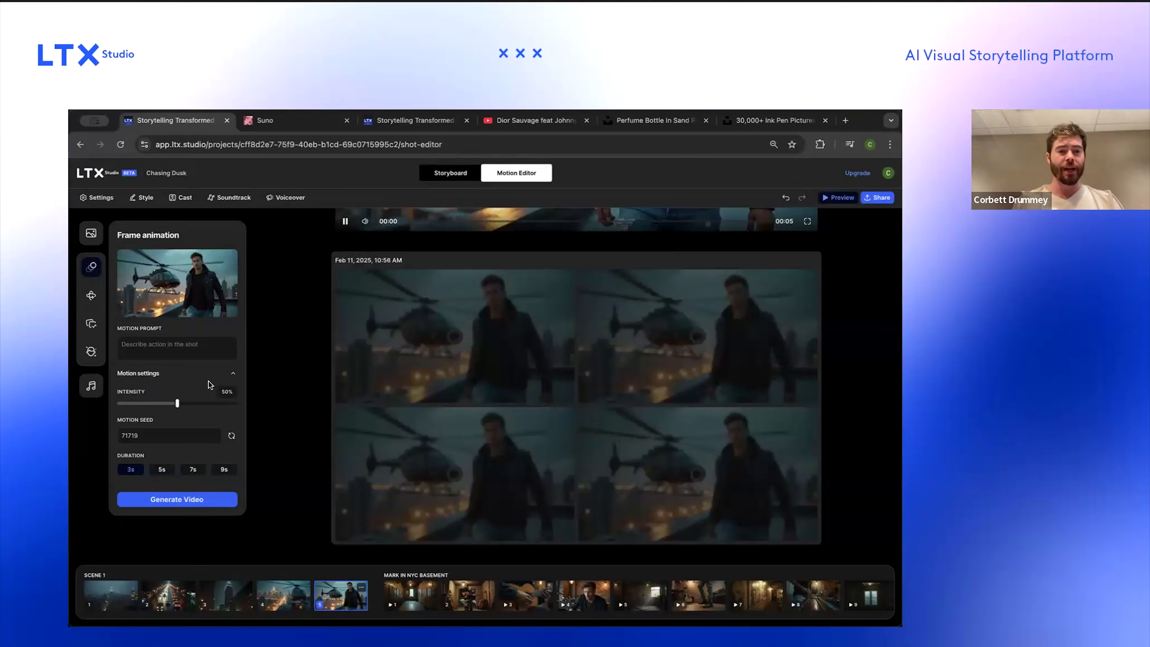
scroll(196, 345, "up", 4)
scroll(195, 346, "down", 4)
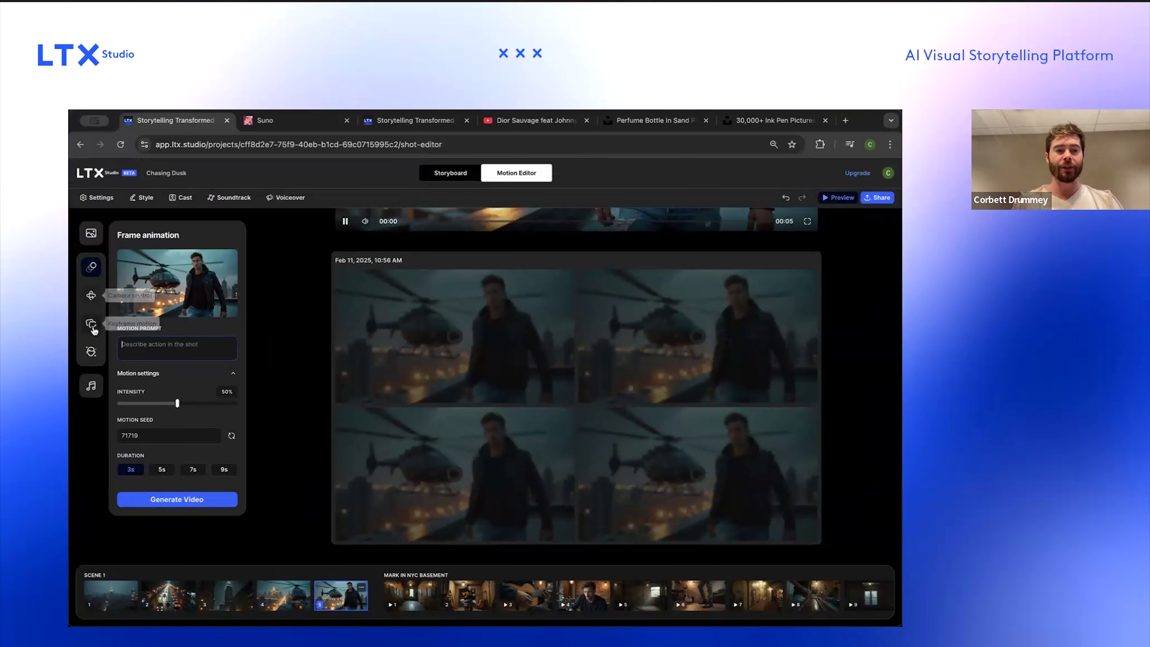
Step: Select the first generated variant for the opening skyline shot
left_click(237, 594)
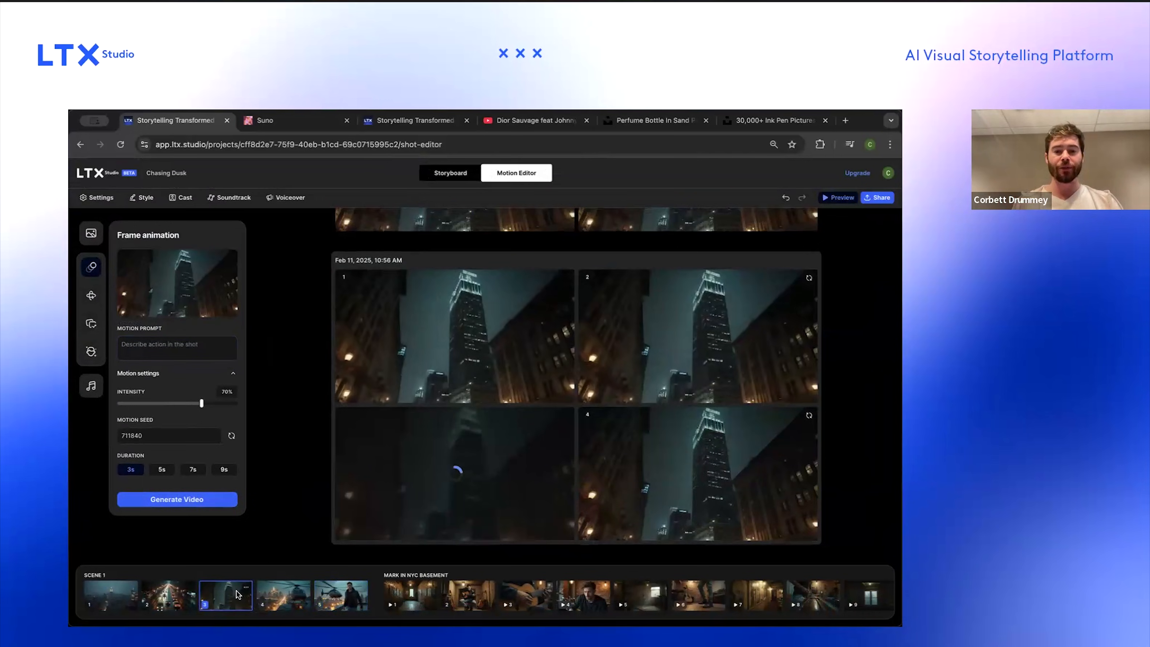
left_click(112, 596)
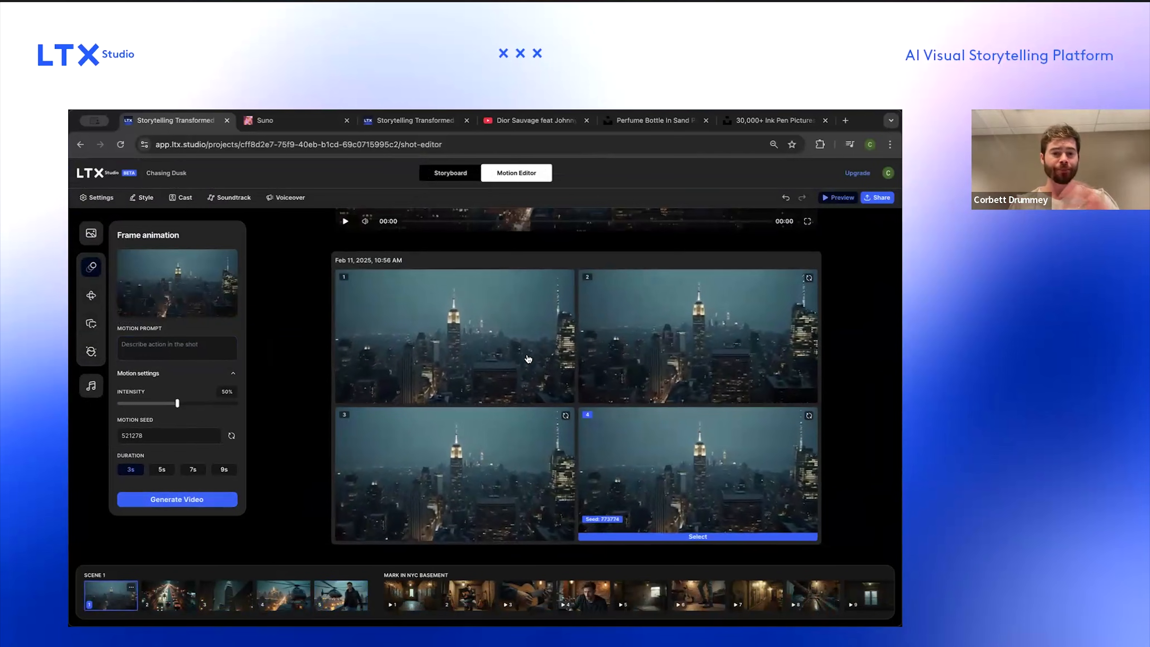
left_click(476, 399)
Step: Select the second generated variant for the street traffic shot
left_click(175, 598)
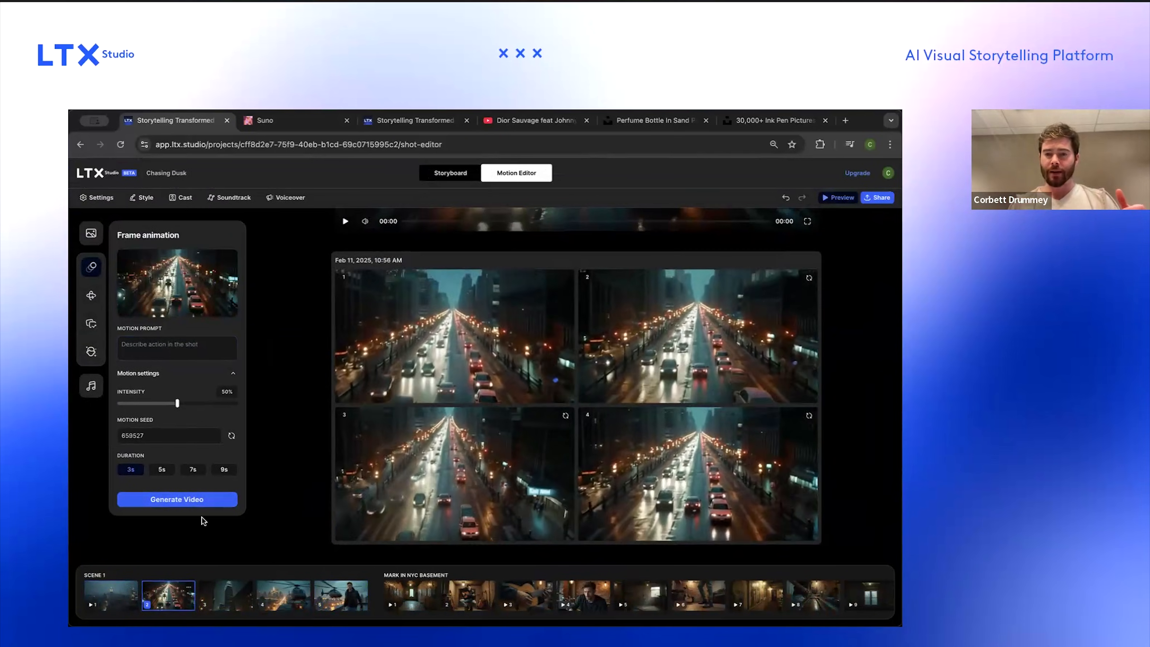
scroll(713, 334, "up", 5)
scroll(715, 335, "down", 5)
left_click(716, 333)
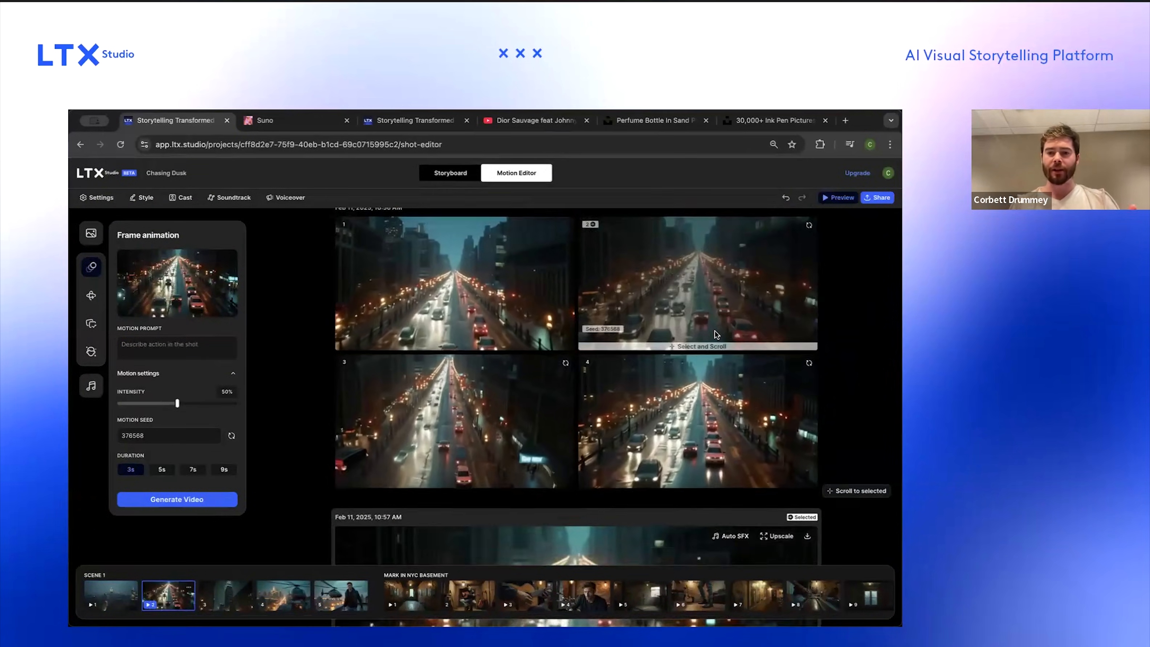
Step: Give the third shot a custom camera move tilting up and zooming toward the tower, preview it, and apply it
left_click(228, 599)
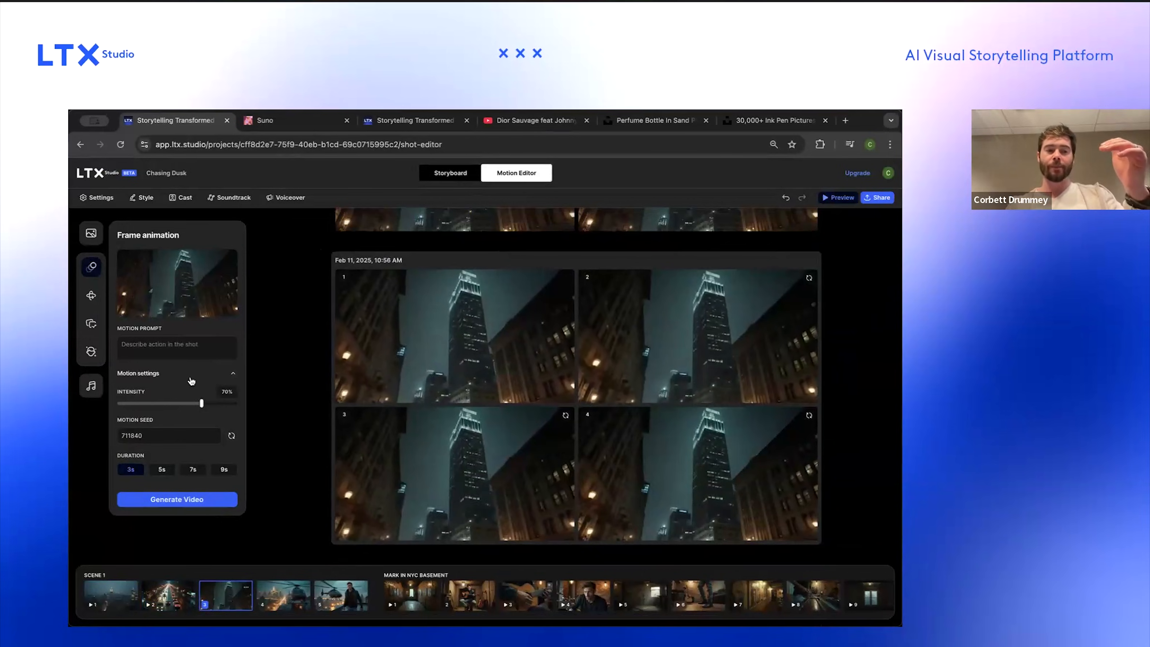
left_click(91, 296)
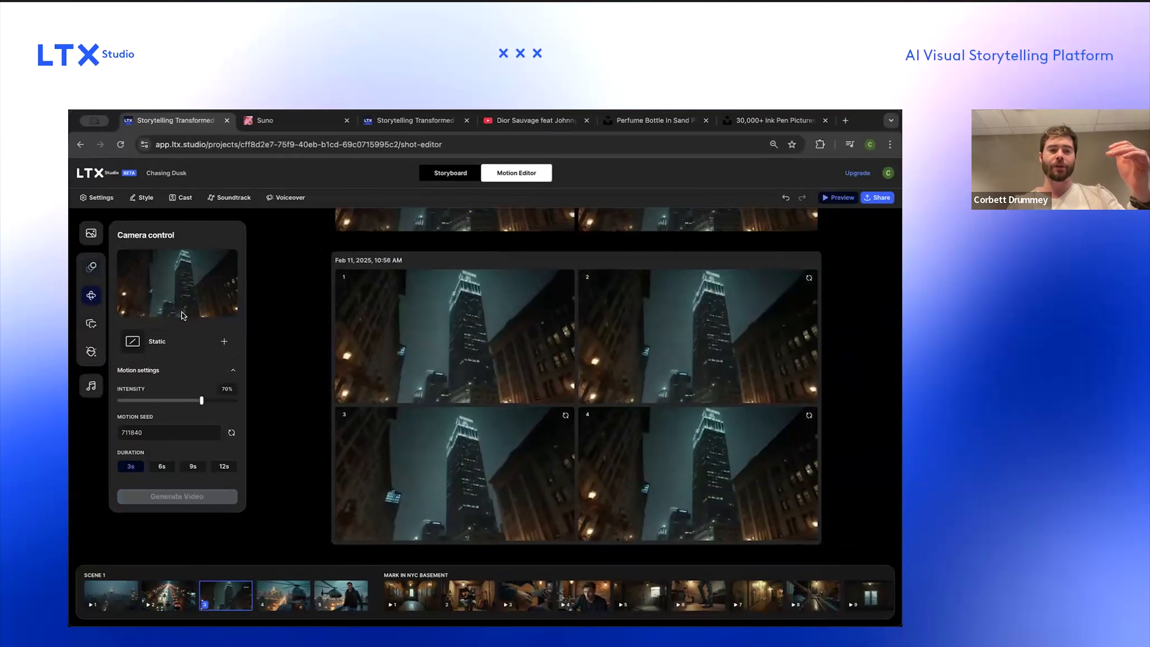
left_click(200, 345)
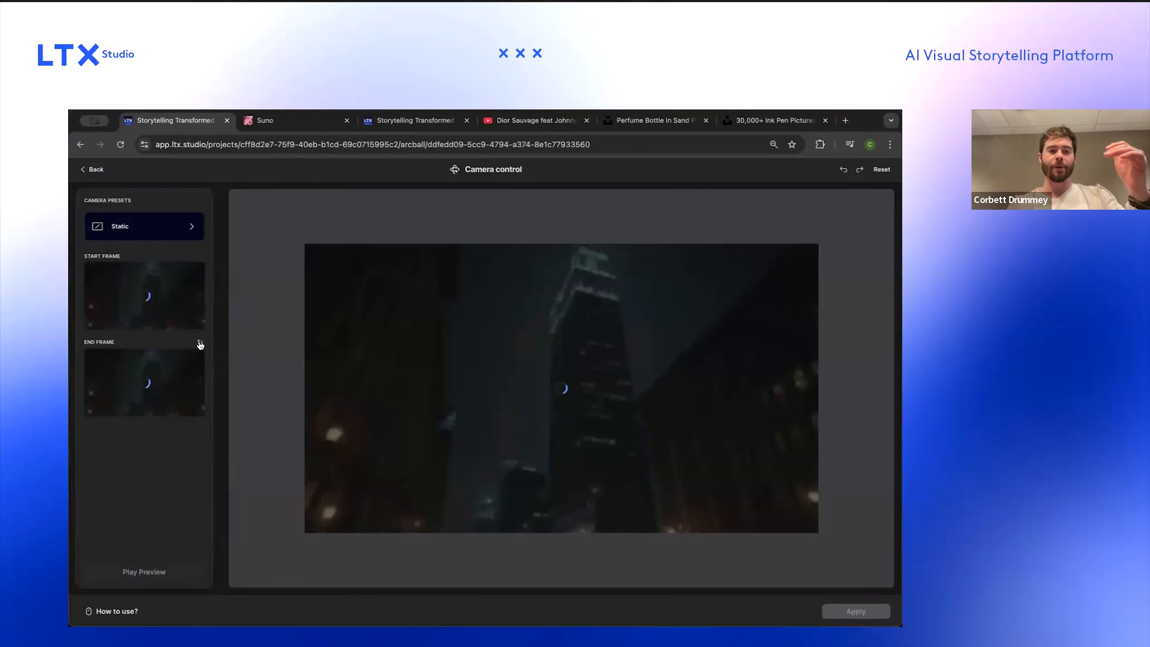
left_click(177, 232)
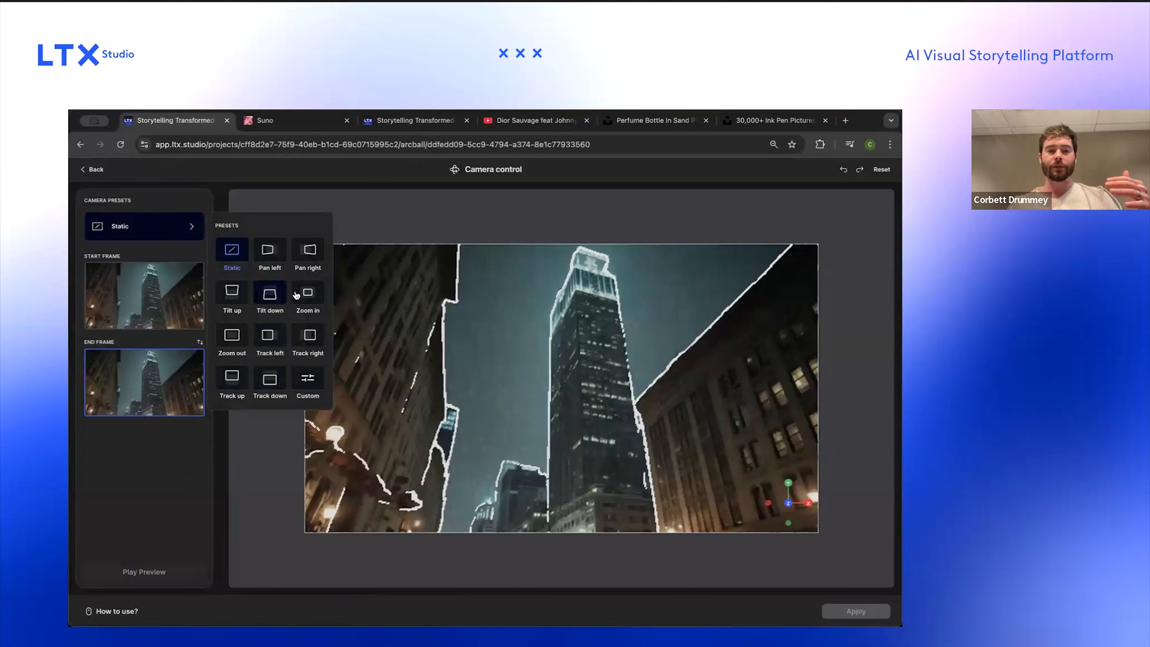
left_click(311, 373)
left_click_drag(601, 339, 598, 278)
scroll(601, 330, "up", 5)
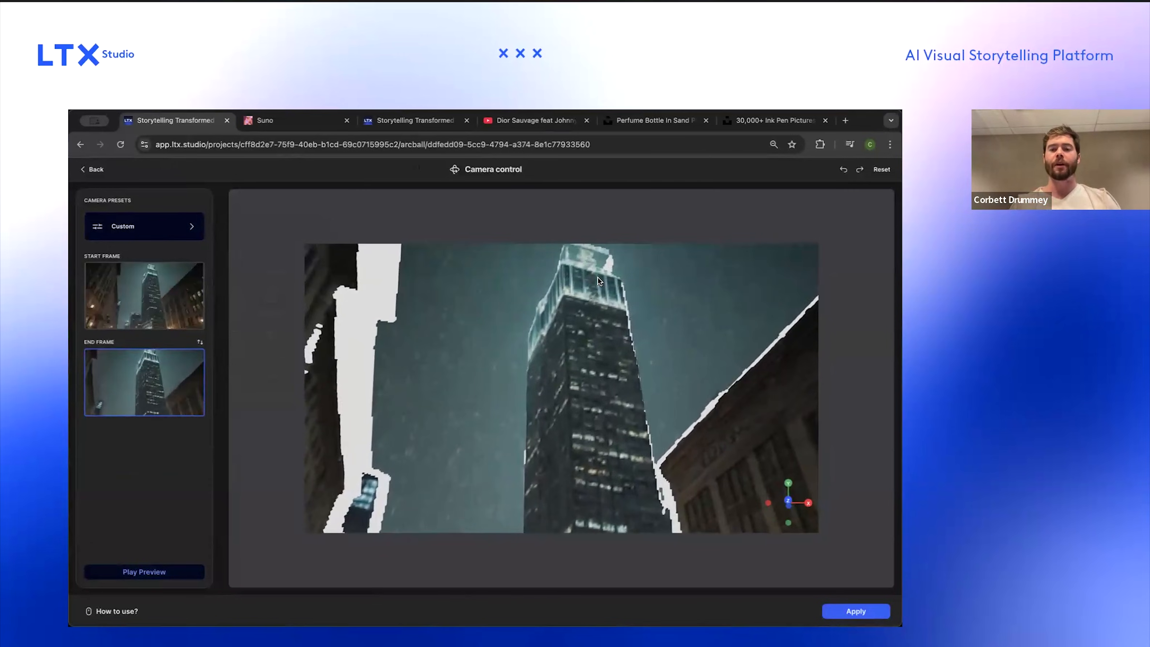
scroll(597, 277, "up", 2)
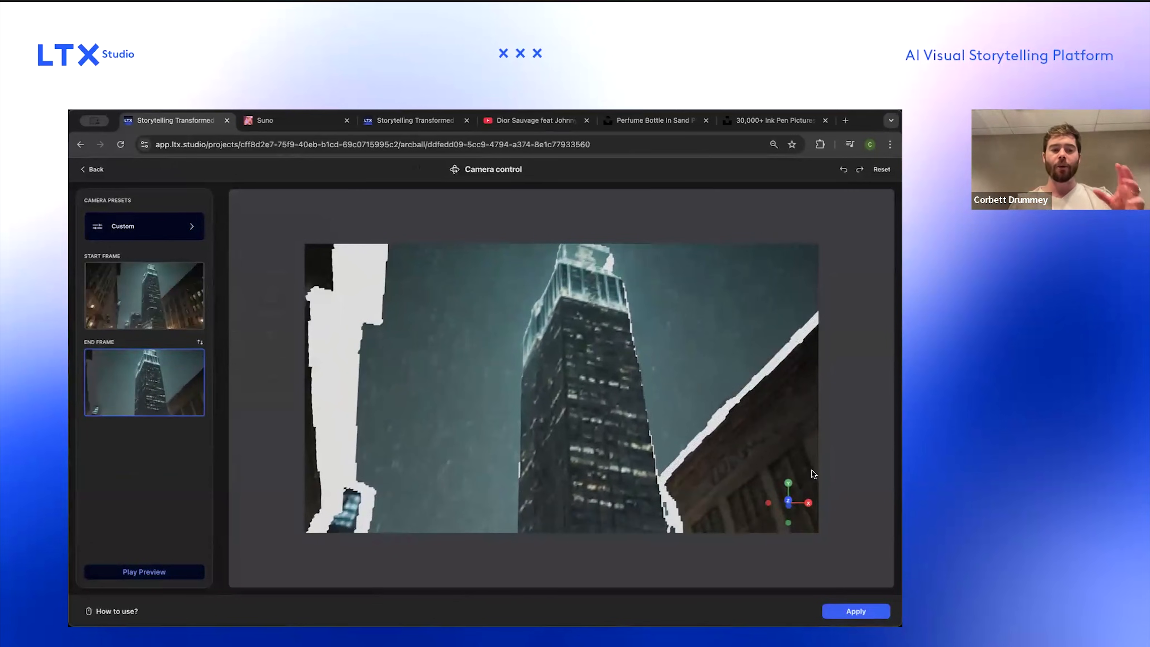
left_click(178, 574)
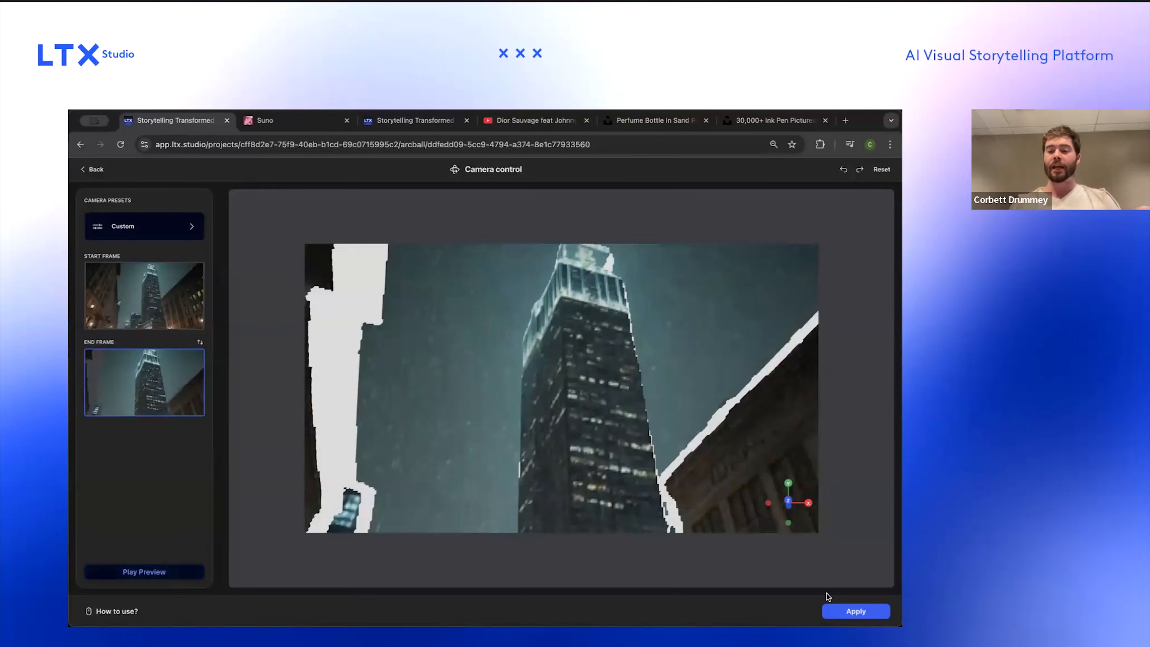
left_click(847, 612)
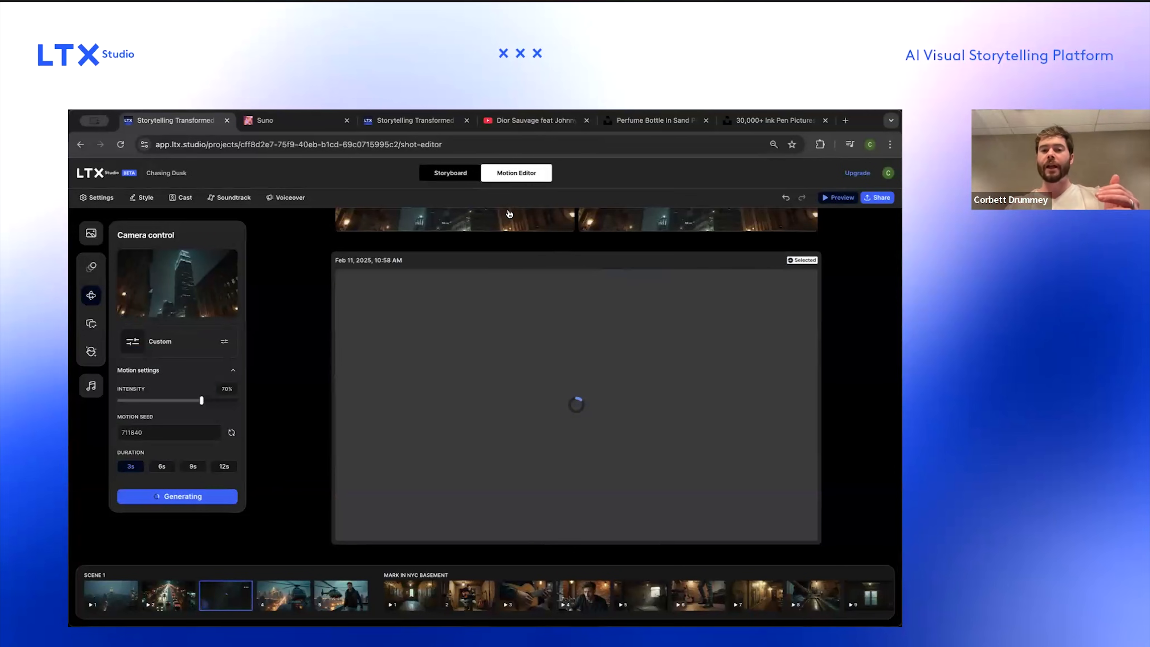
Step: Review the generated videos across the first scene's shots
left_click(280, 593)
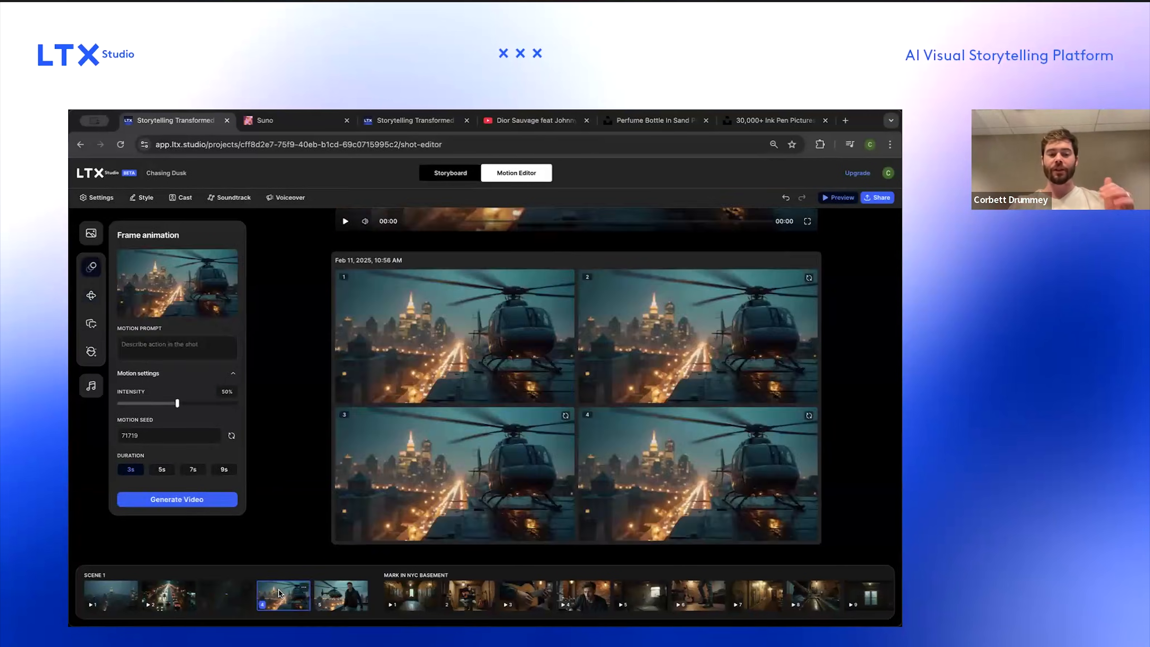
left_click(234, 593)
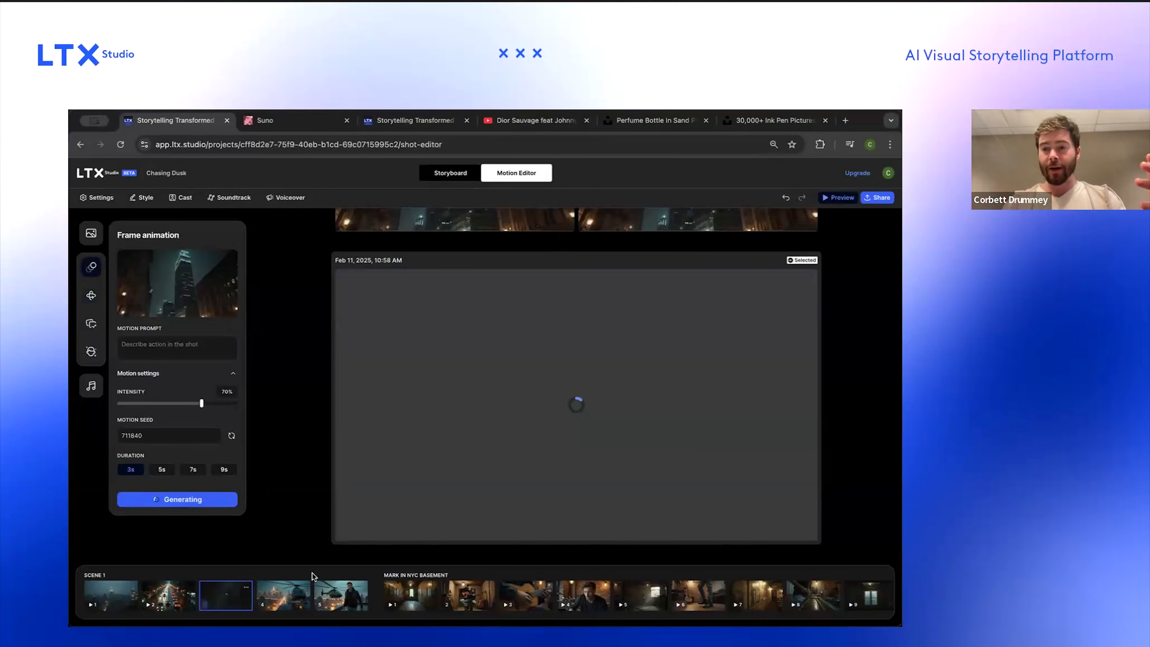
left_click(285, 592)
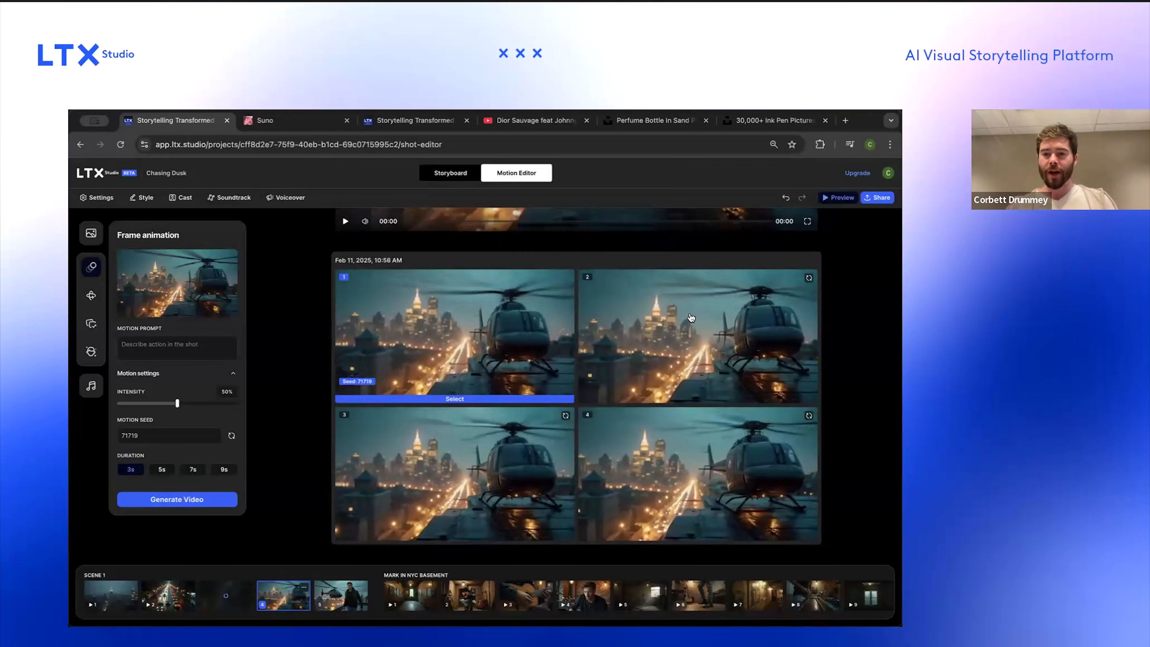
scroll(523, 558, "down", 5)
left_click(361, 591)
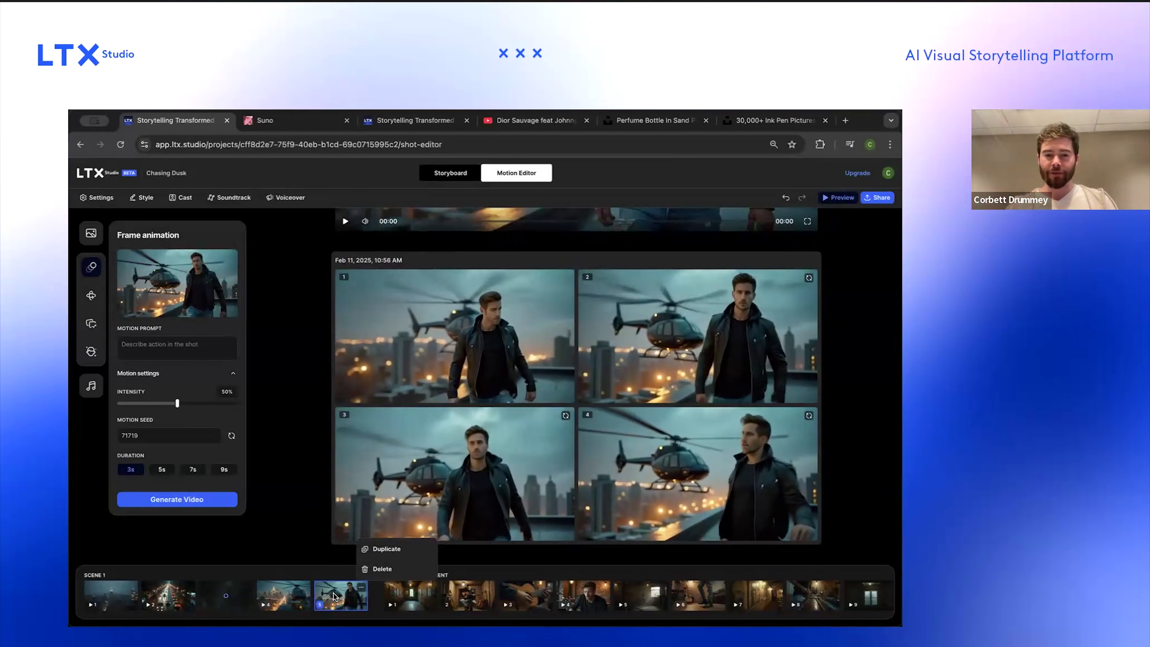
Step: Set the first basement scene shot's duration to 3s and generate its video
left_click(412, 593)
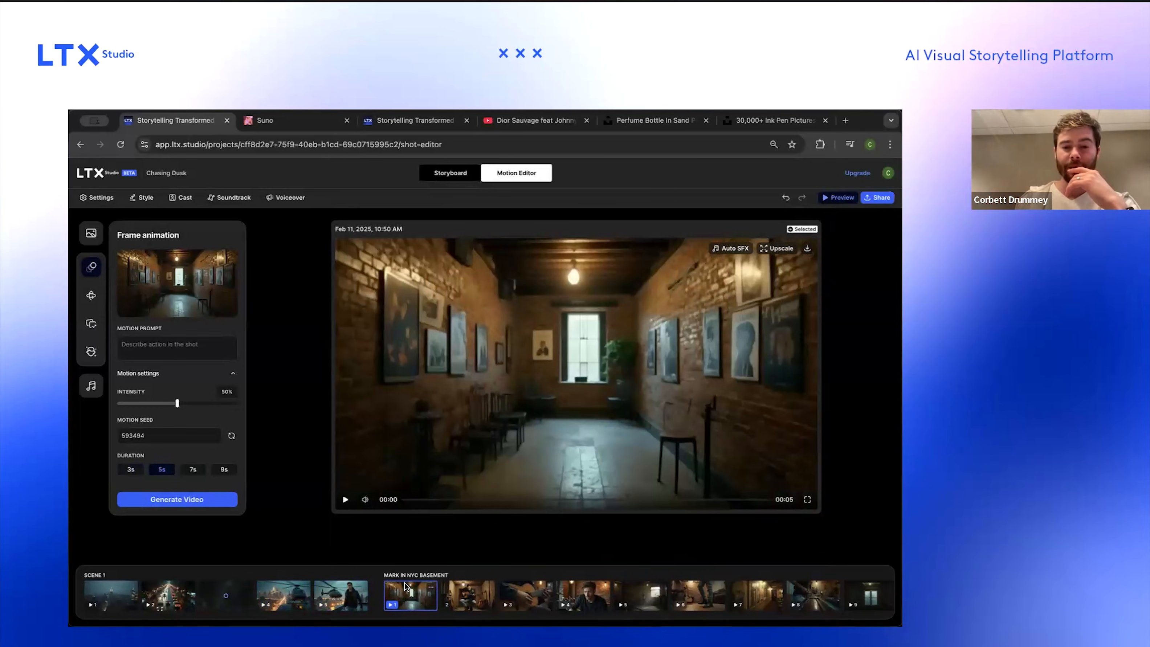
left_click(131, 470)
left_click(159, 500)
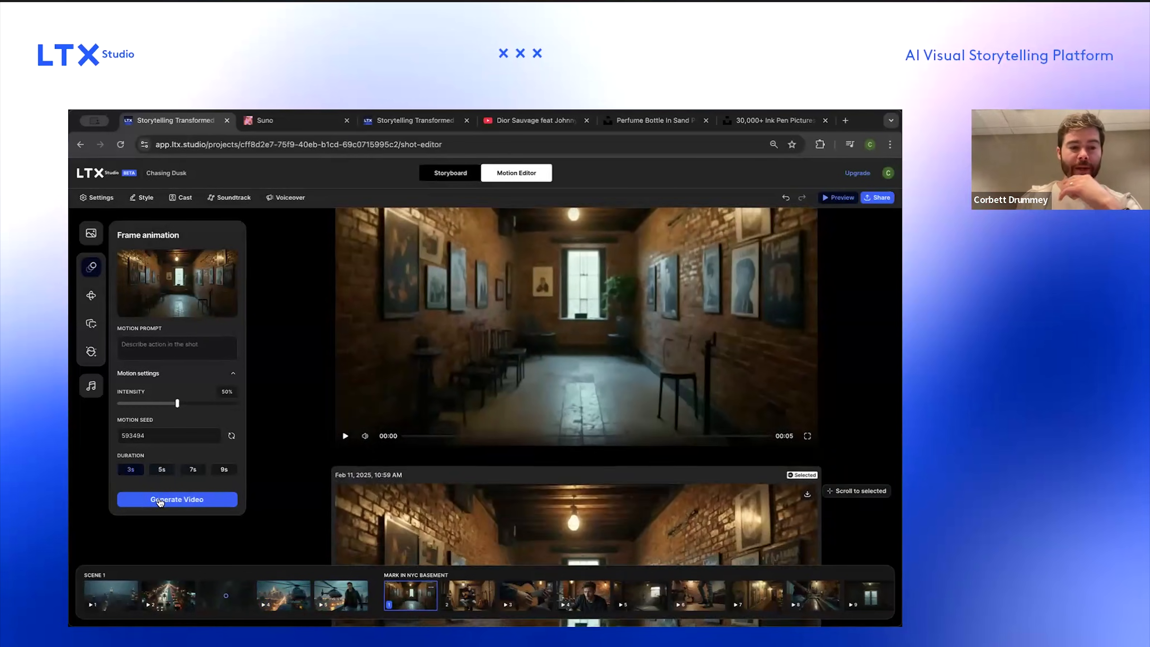
Step: Generate motion videos for the second and third basement scene shots
left_click(479, 592)
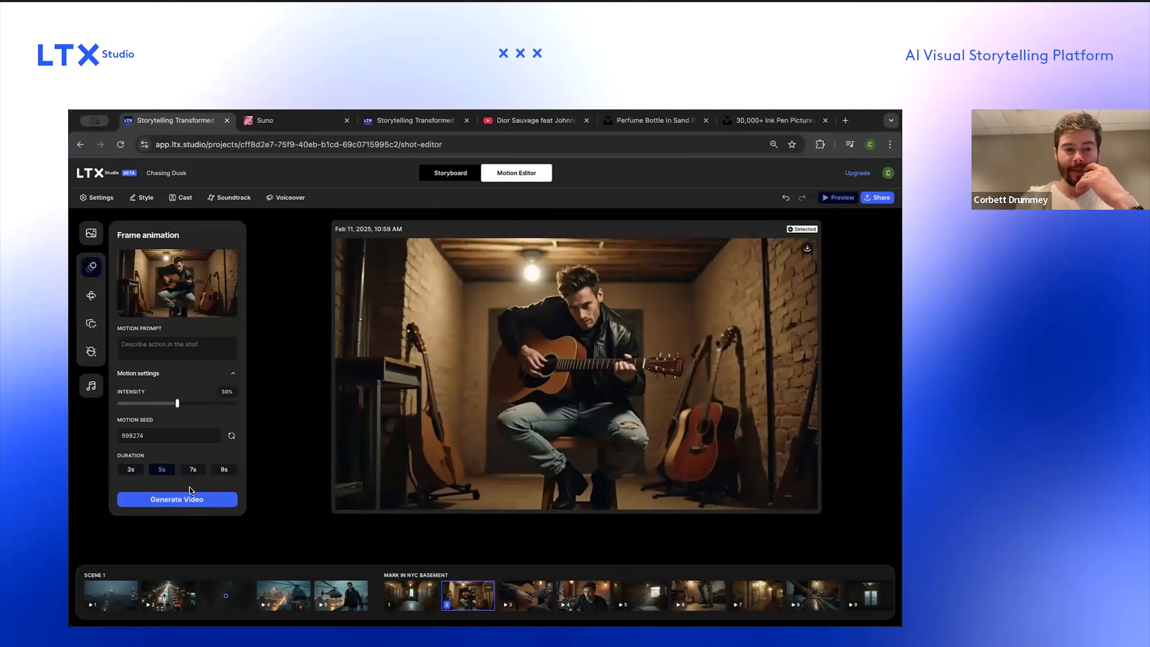
left_click(176, 499)
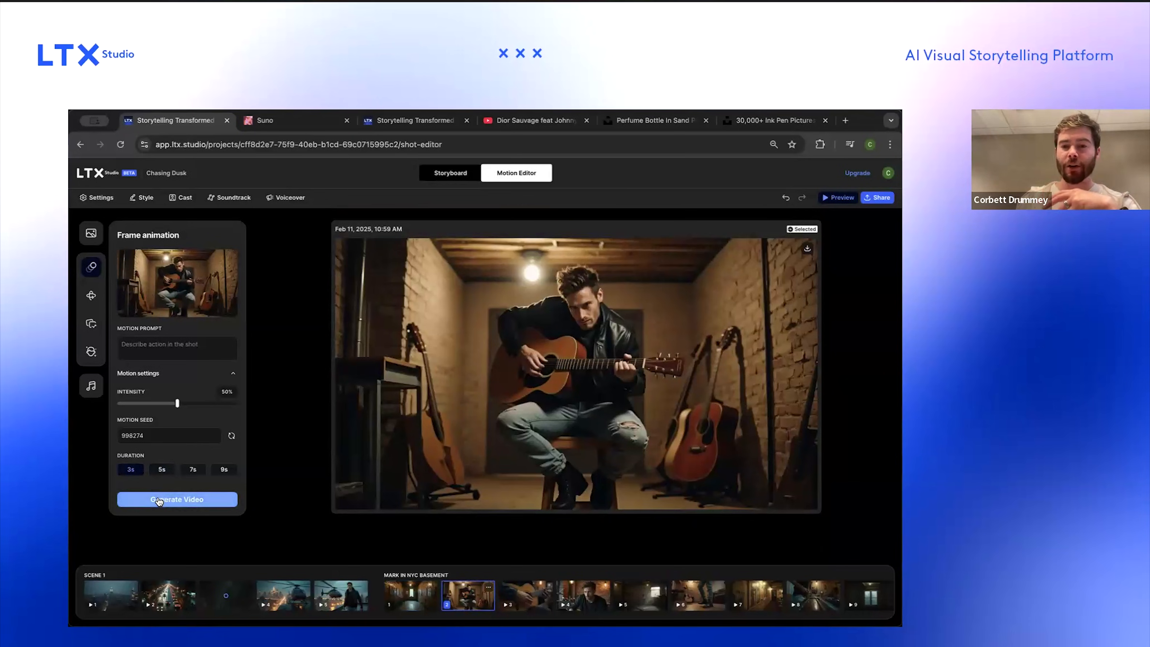
left_click(537, 596)
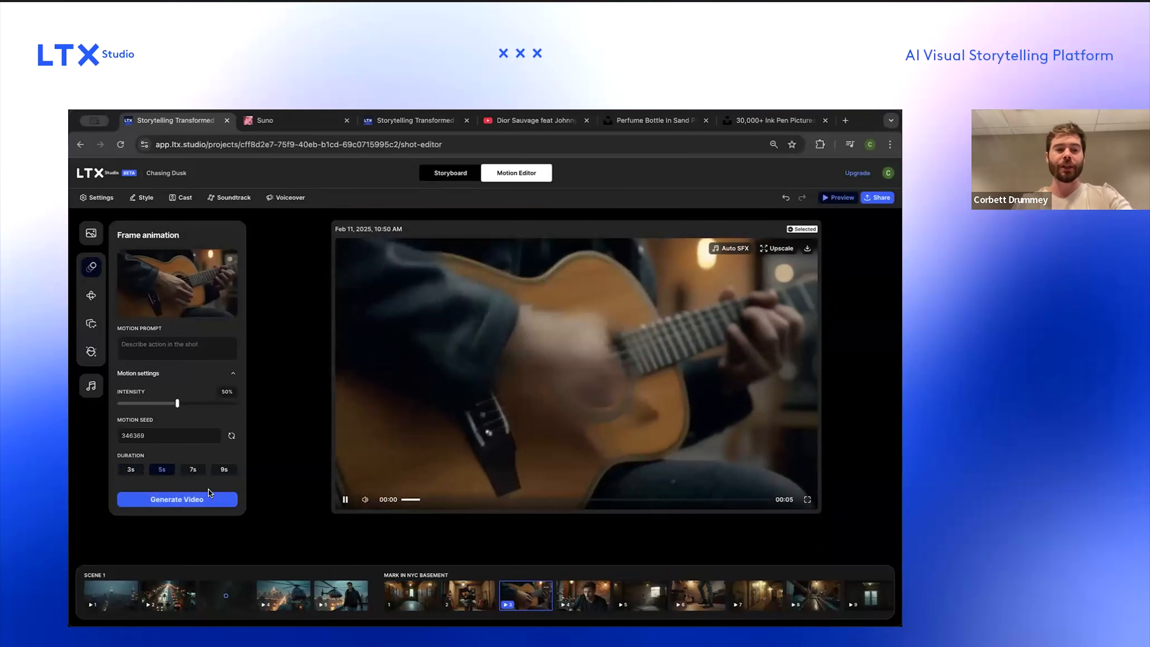
left_click(152, 501)
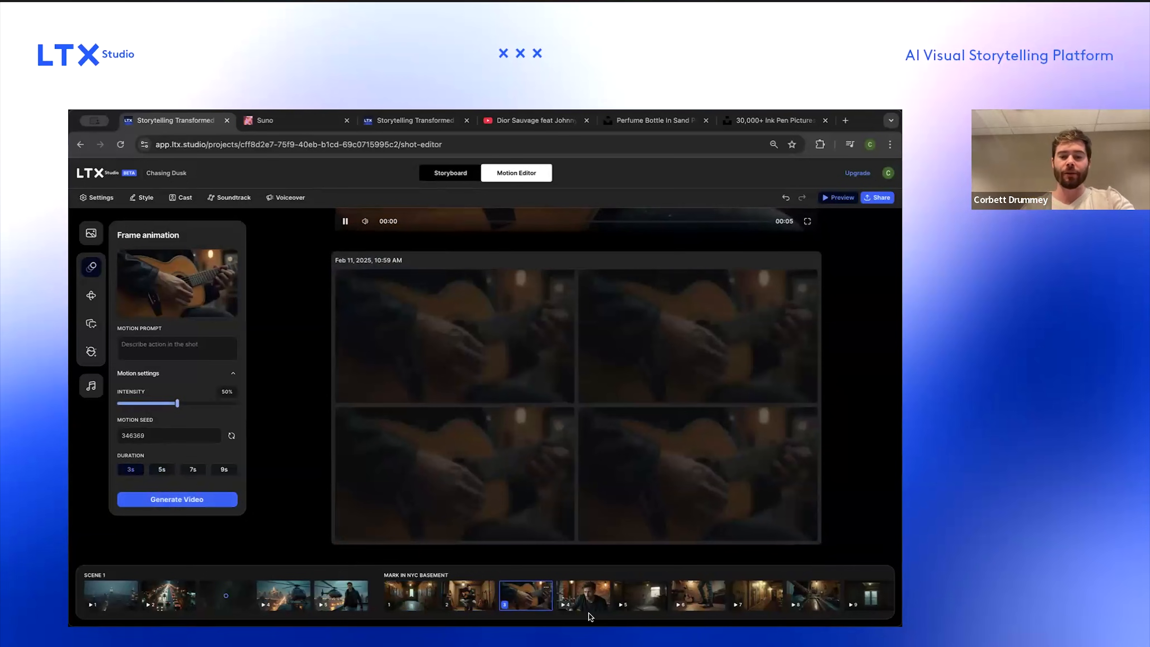
Step: Set the fourth basement scene shot's duration to 3s and generate its video
left_click(582, 596)
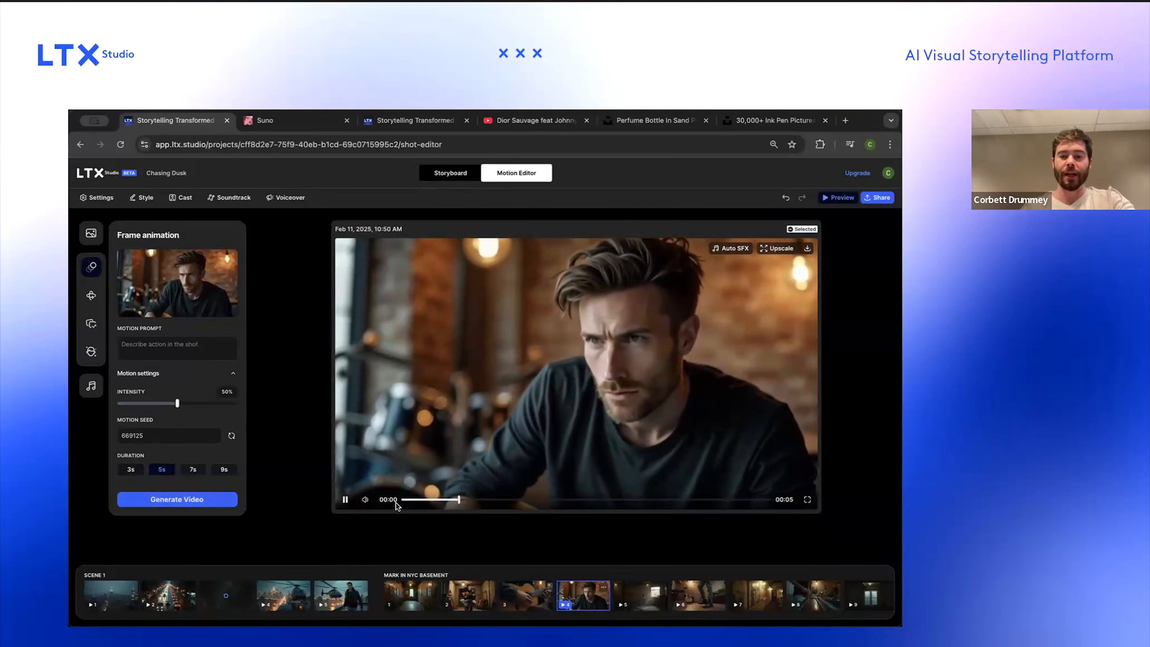
left_click(131, 470)
left_click(145, 500)
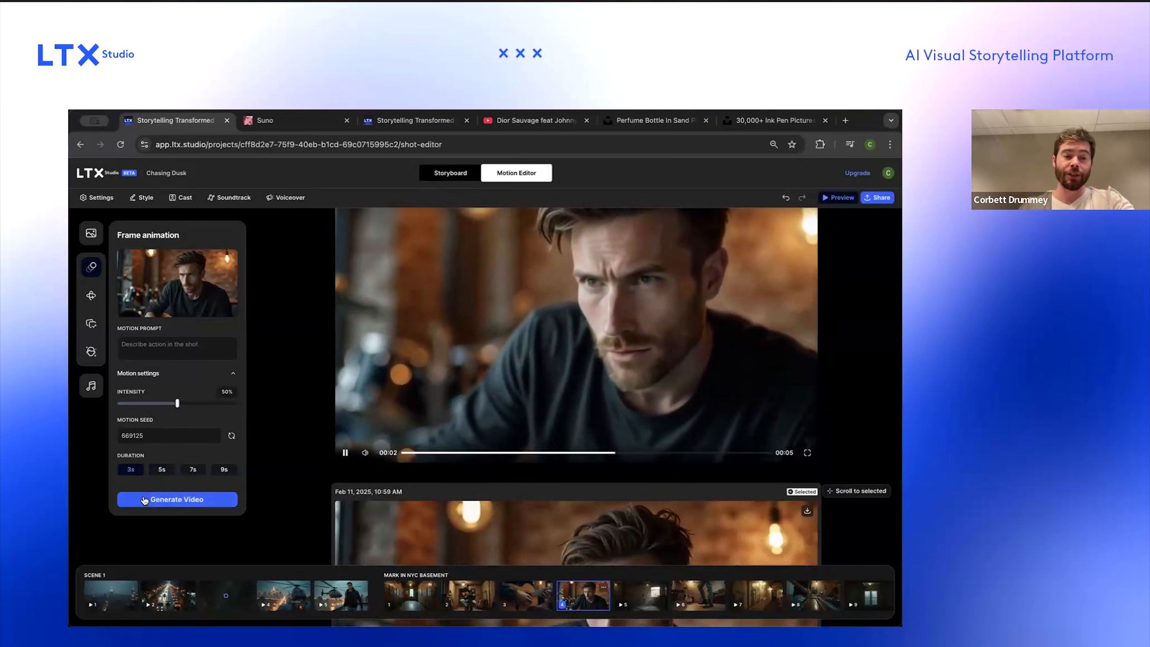
Step: Scrub through the Dior Sauvage reference video in its browser tab, then return to the storyboard project
left_click(634, 594)
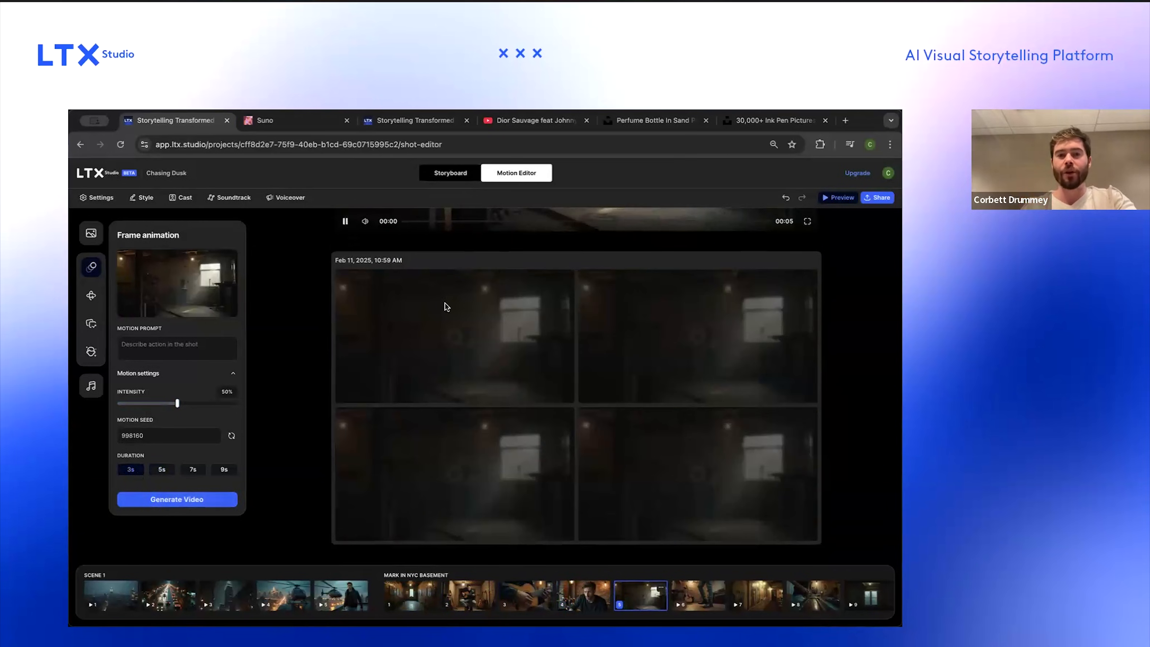
left_click(533, 121)
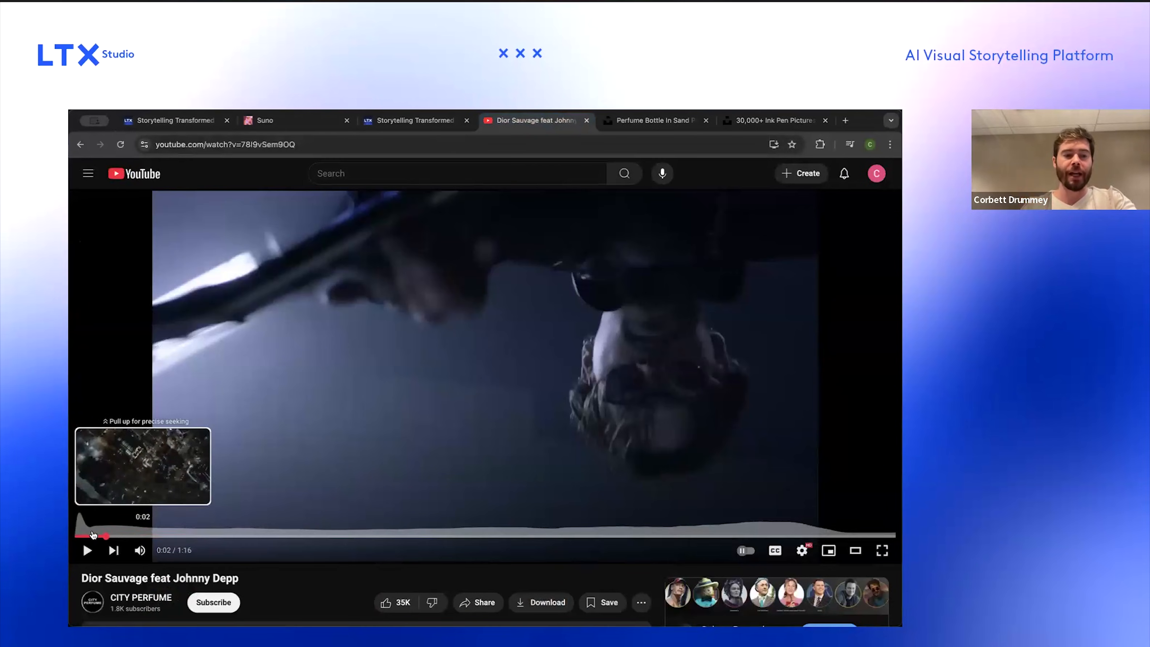
left_click(99, 537)
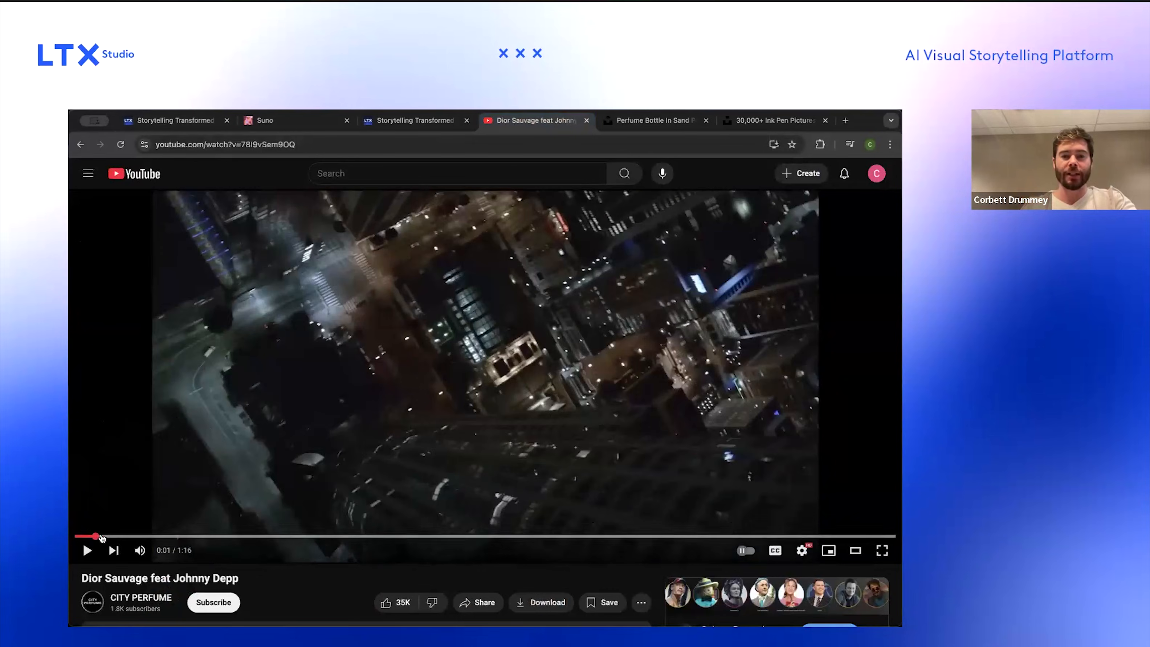
left_click_drag(102, 538, 393, 537)
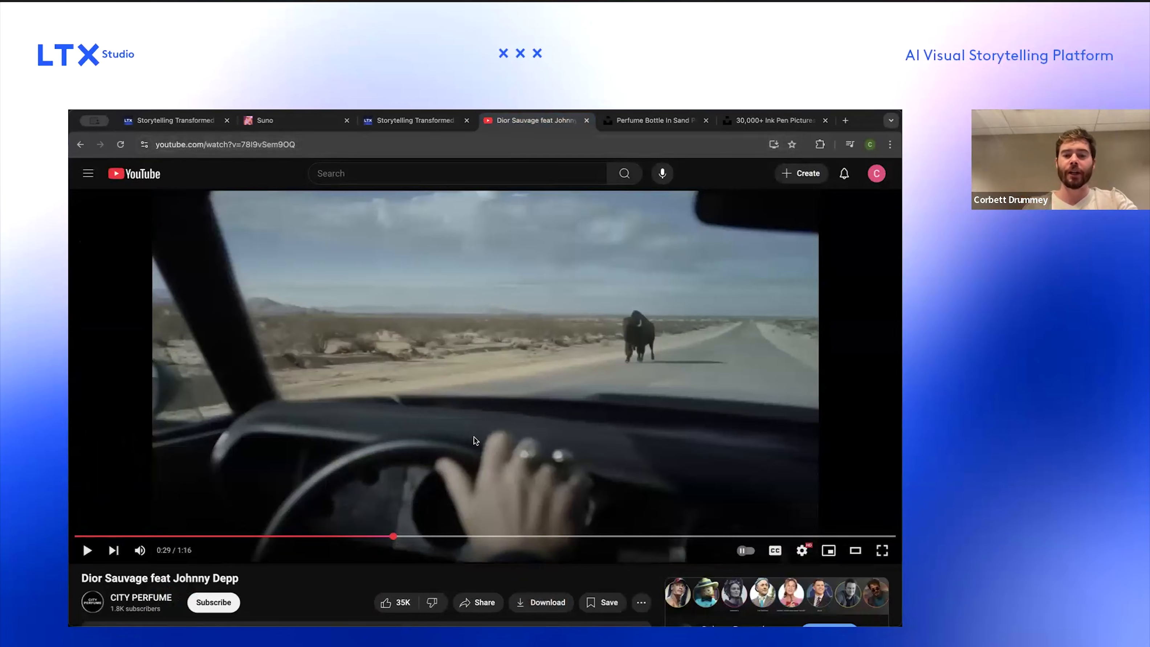
left_click(295, 120)
left_click(202, 122)
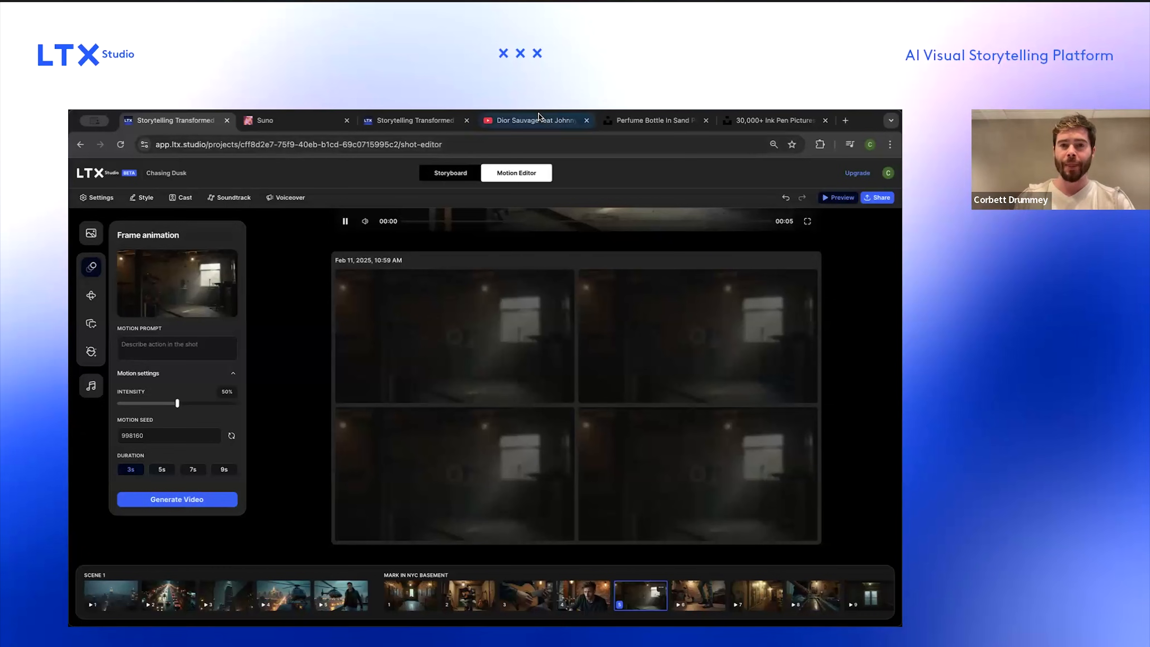
Step: Set the sixth basement shot's duration to 3s and generate its video
left_click(696, 609)
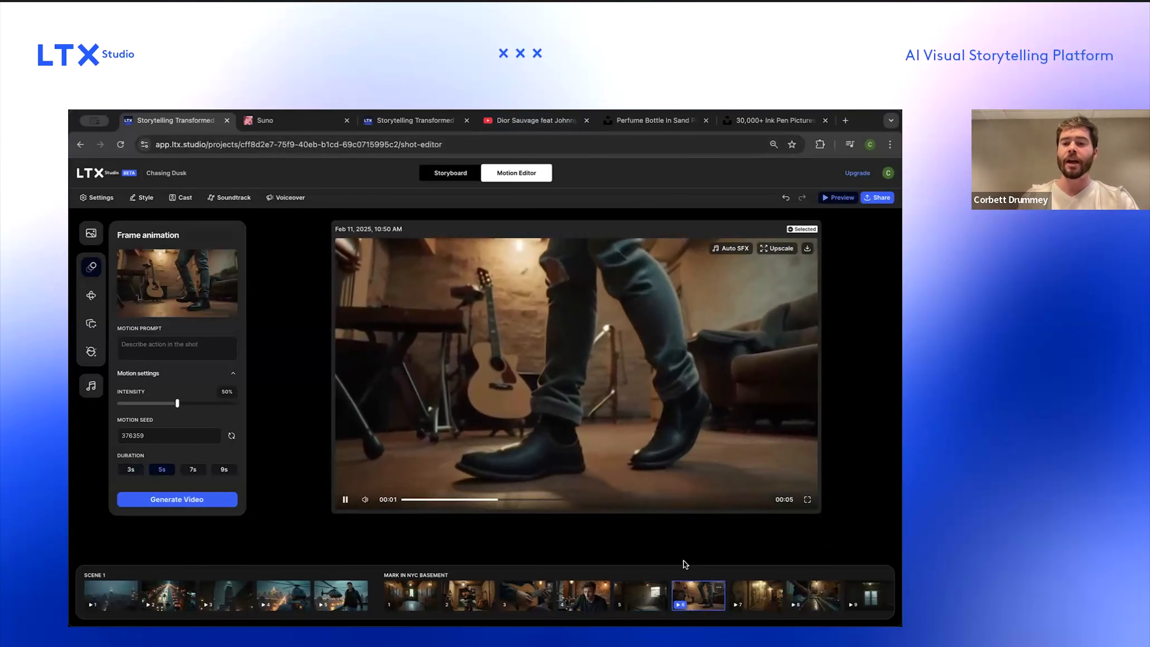
left_click(130, 470)
left_click(178, 499)
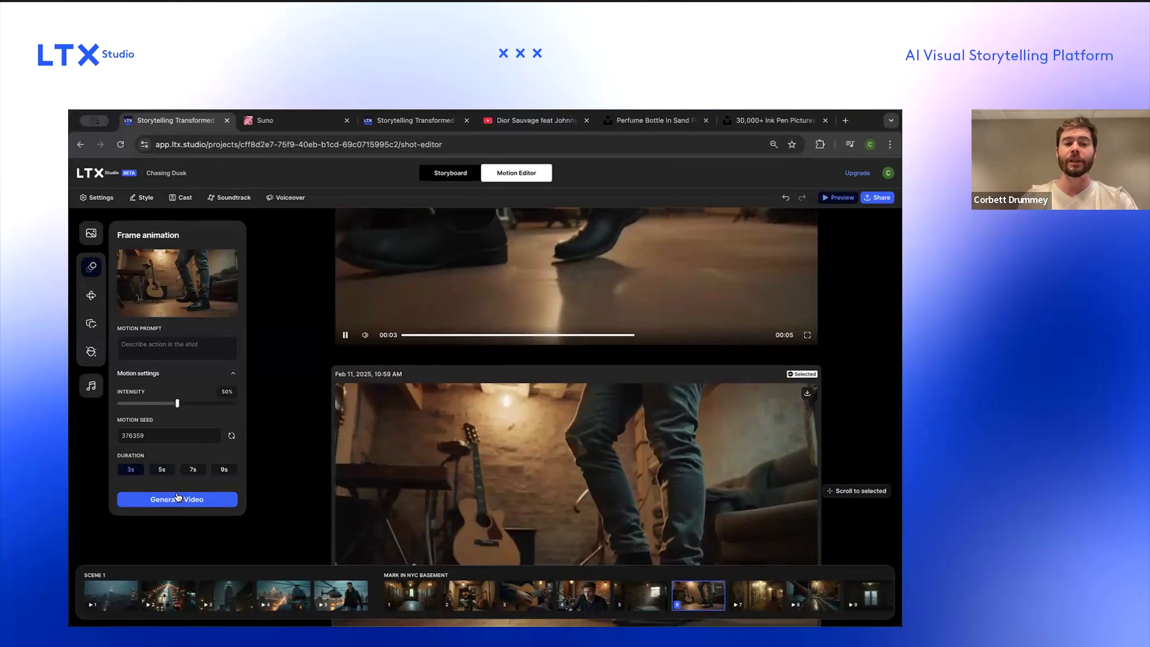
Step: Set the seventh basement shot, the hallway of musician posters, to 3s and generate its video
left_click(754, 589)
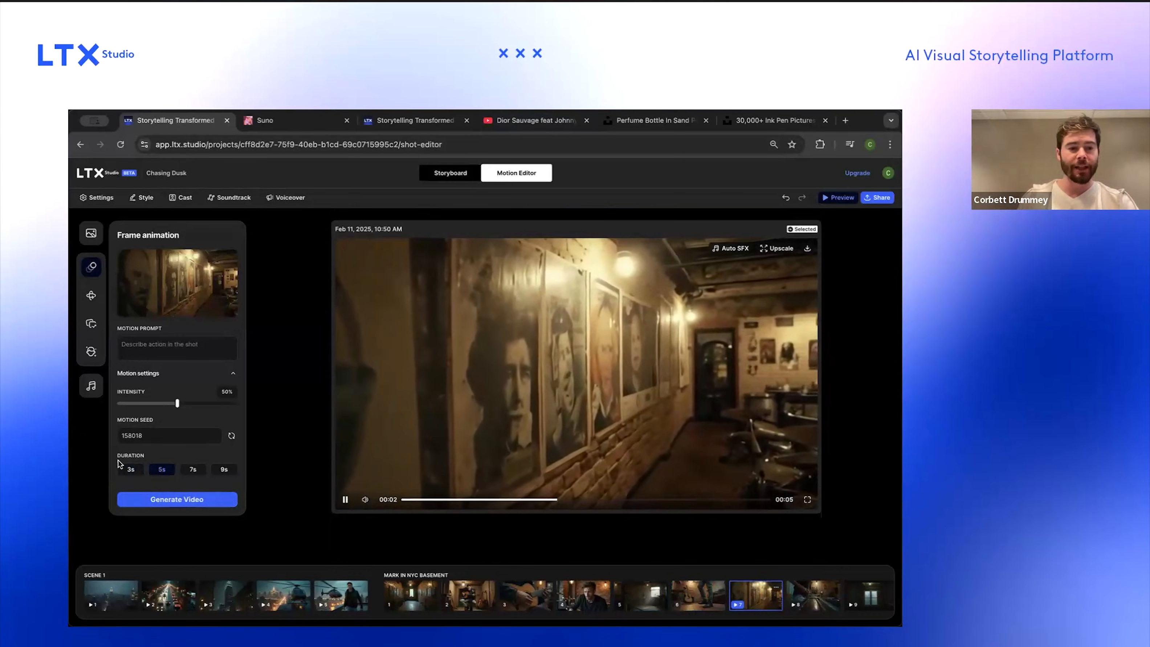
left_click(131, 469)
left_click(168, 499)
left_click(168, 499)
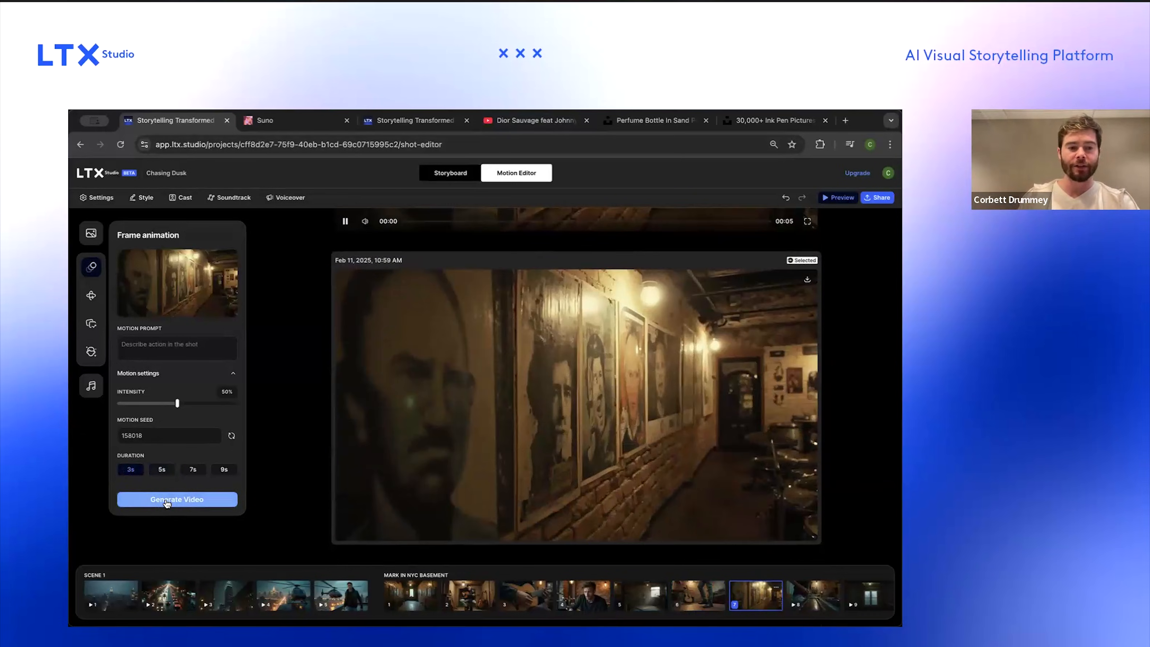
Step: Delete the guitar fretboard close-up shot from the basement scene
scroll(759, 588, "right", 5)
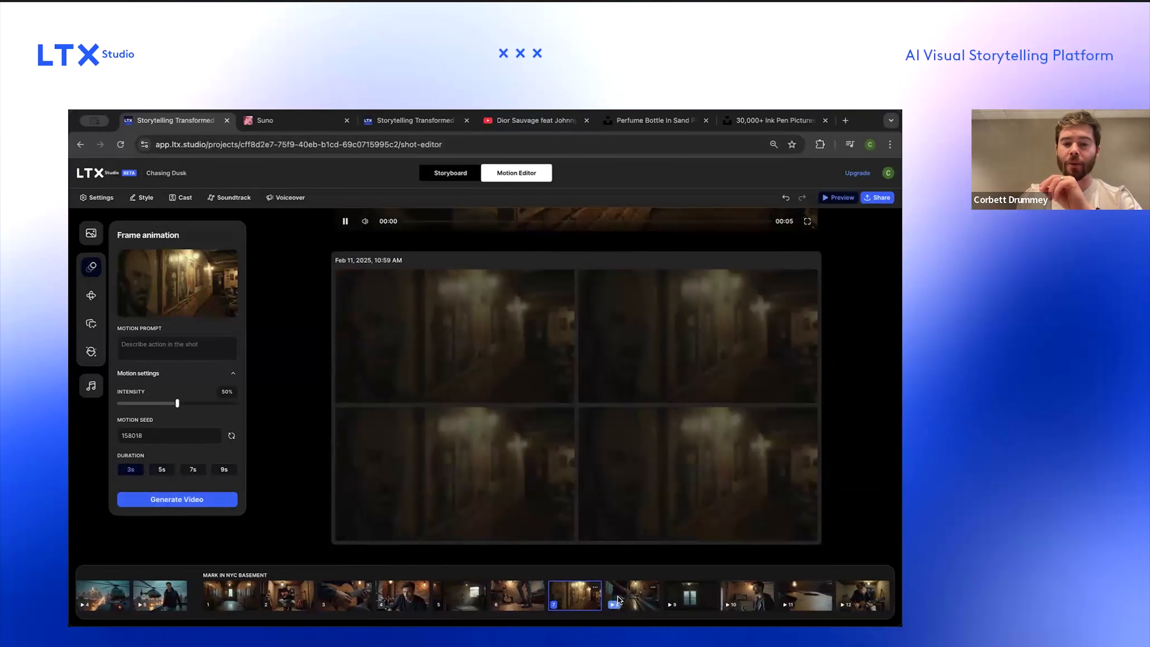
left_click(635, 598)
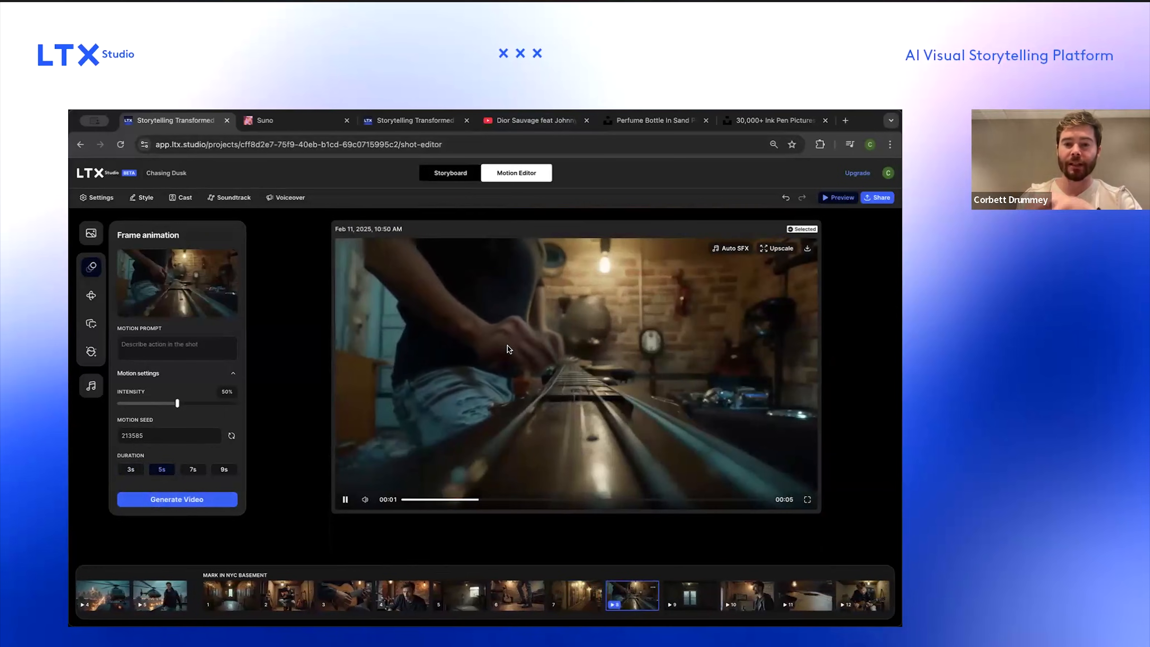
left_click(130, 470)
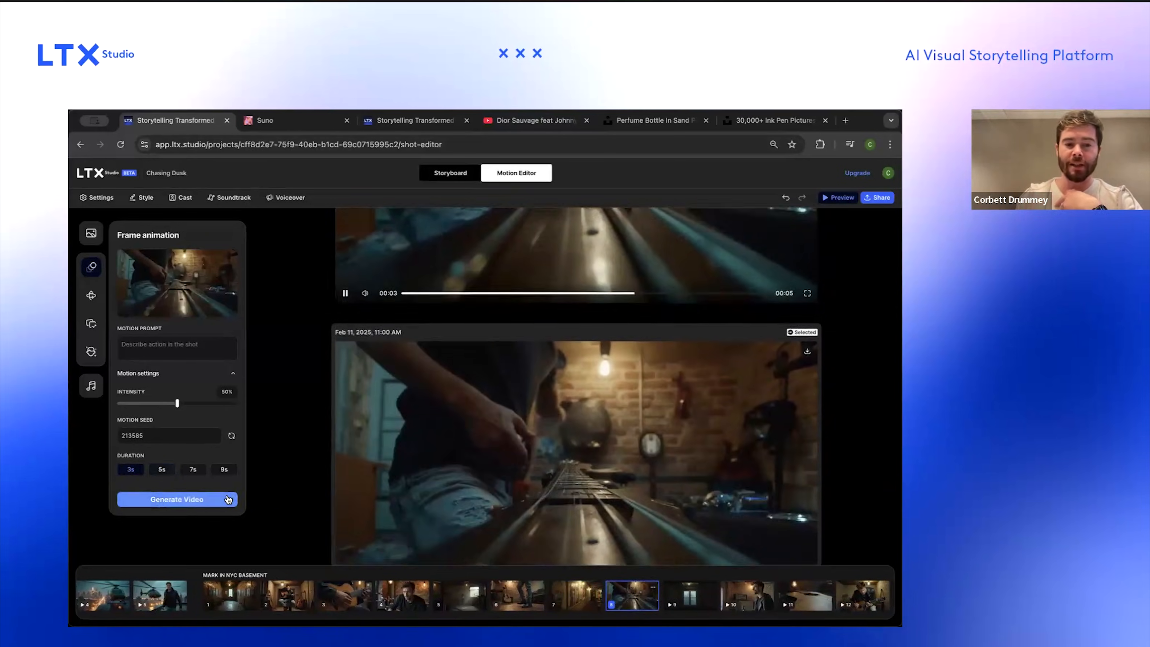
left_click(653, 588)
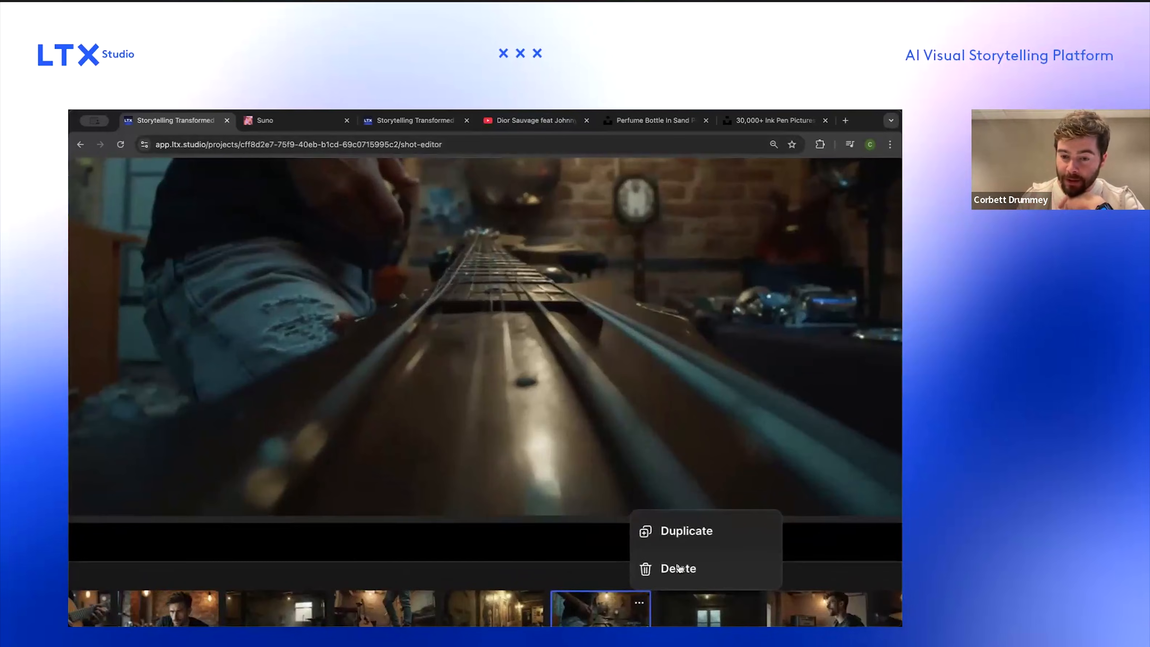
left_click(671, 569)
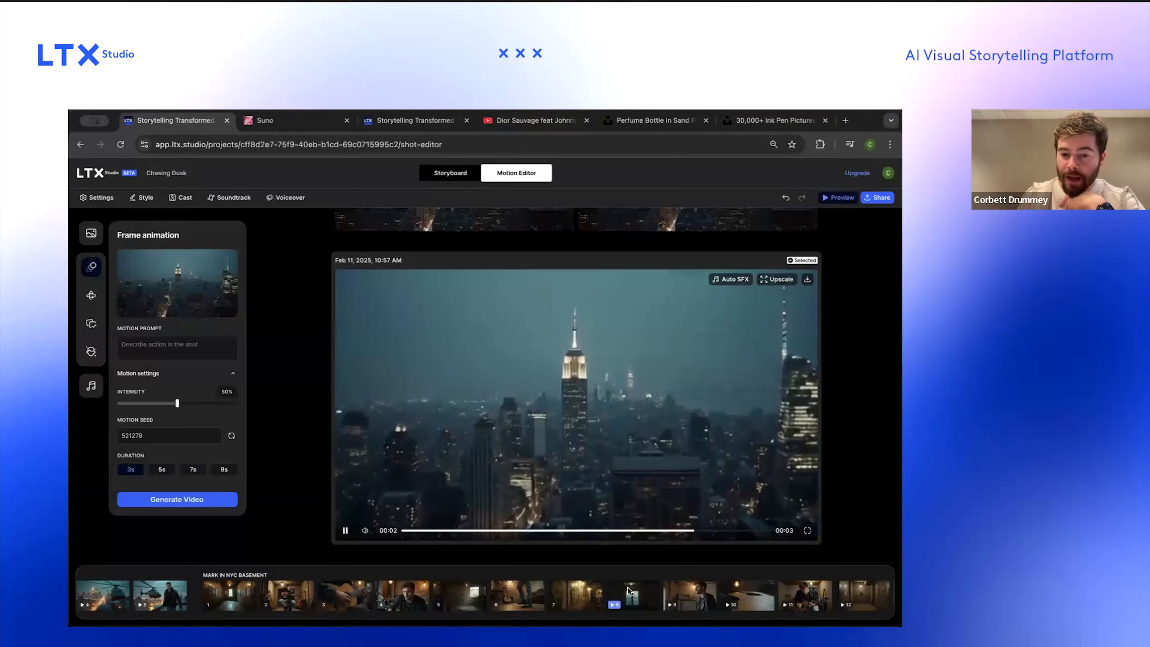
Step: Set the basement window shot's duration to 3s and generate its video
left_click(628, 588)
left_click(130, 469)
left_click(147, 499)
Step: Delete the shot of Mark standing beside the amplifier
left_click(666, 589)
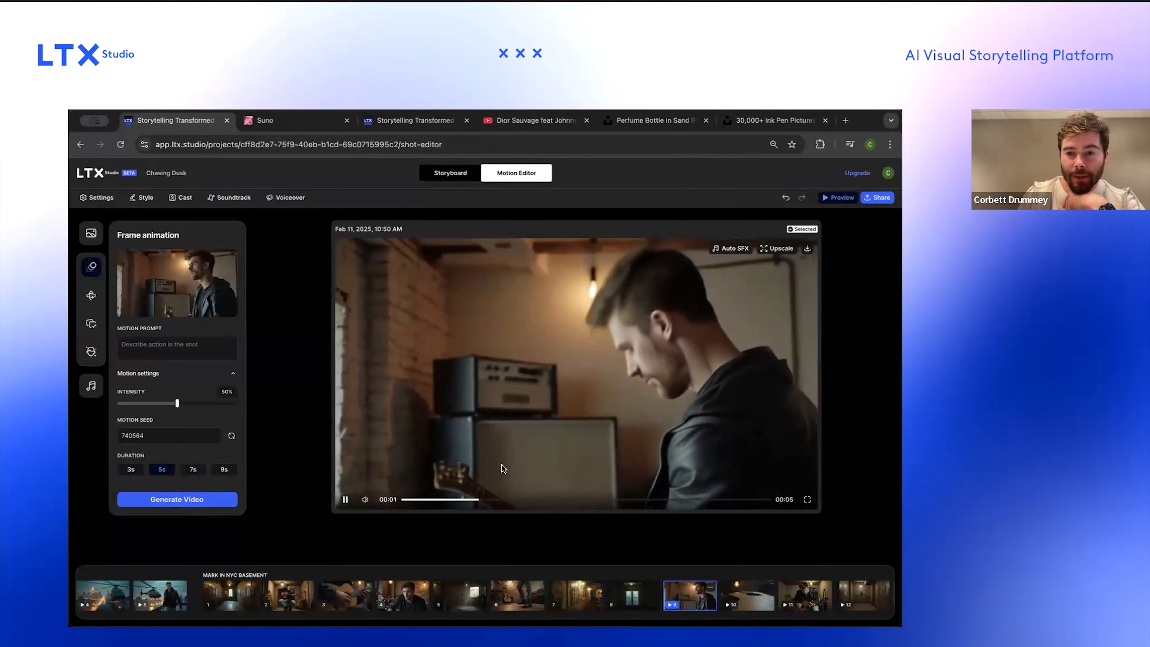
left_click(711, 587)
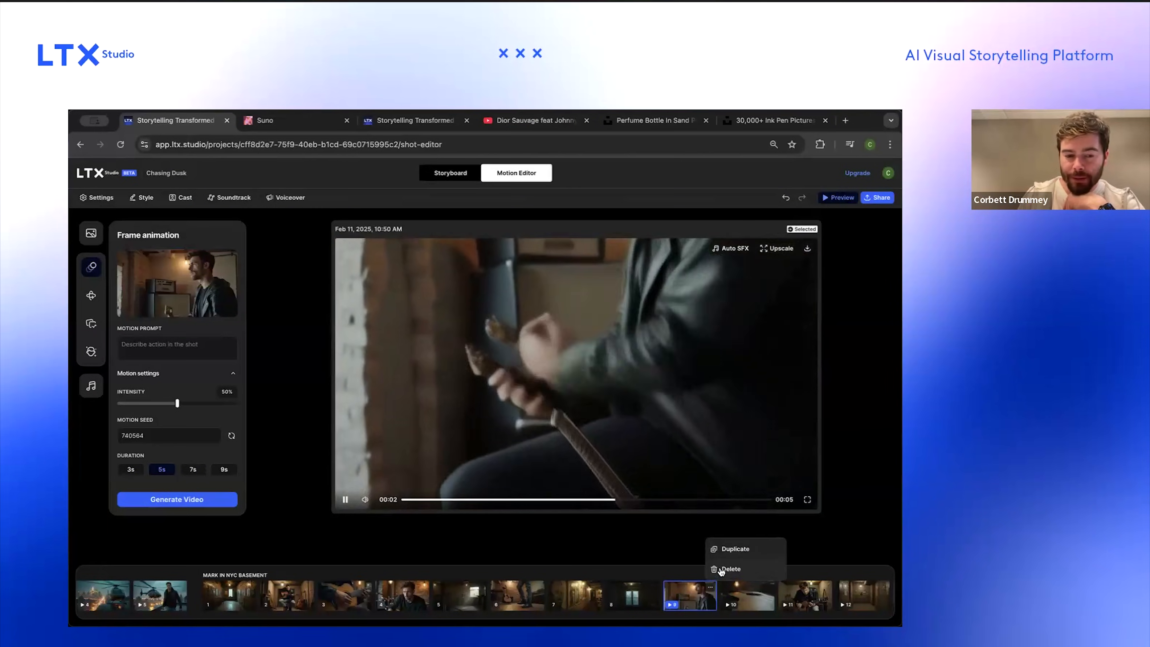
left_click(722, 570)
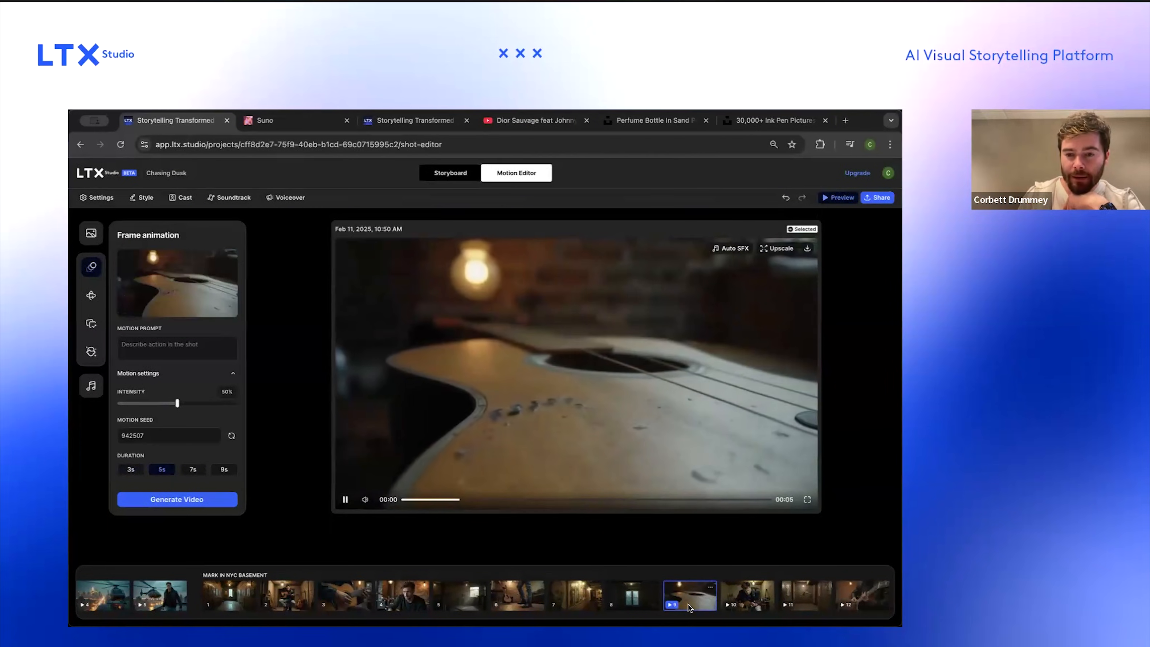
Step: Set the guitar body close-up's duration to 3s and generate its video
left_click(131, 469)
left_click(147, 497)
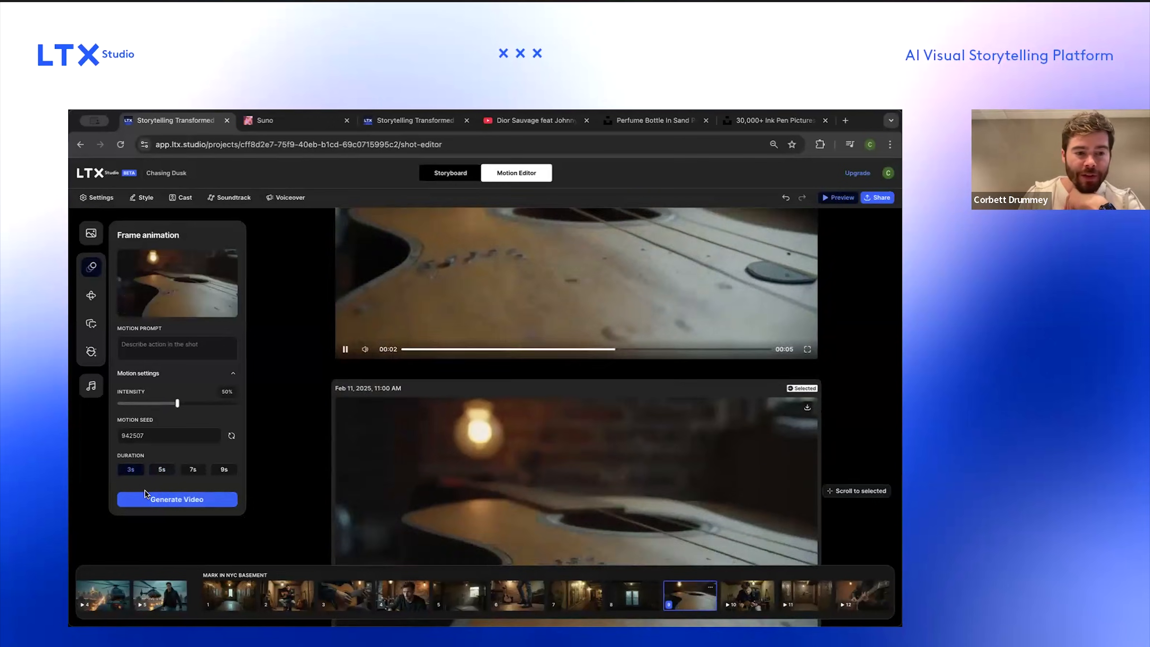
Step: For the shot of Mark playing guitar, set 3s, motion prompt "Mark slowly picks at the guitar", intensity 15%, and generate
left_click(743, 600)
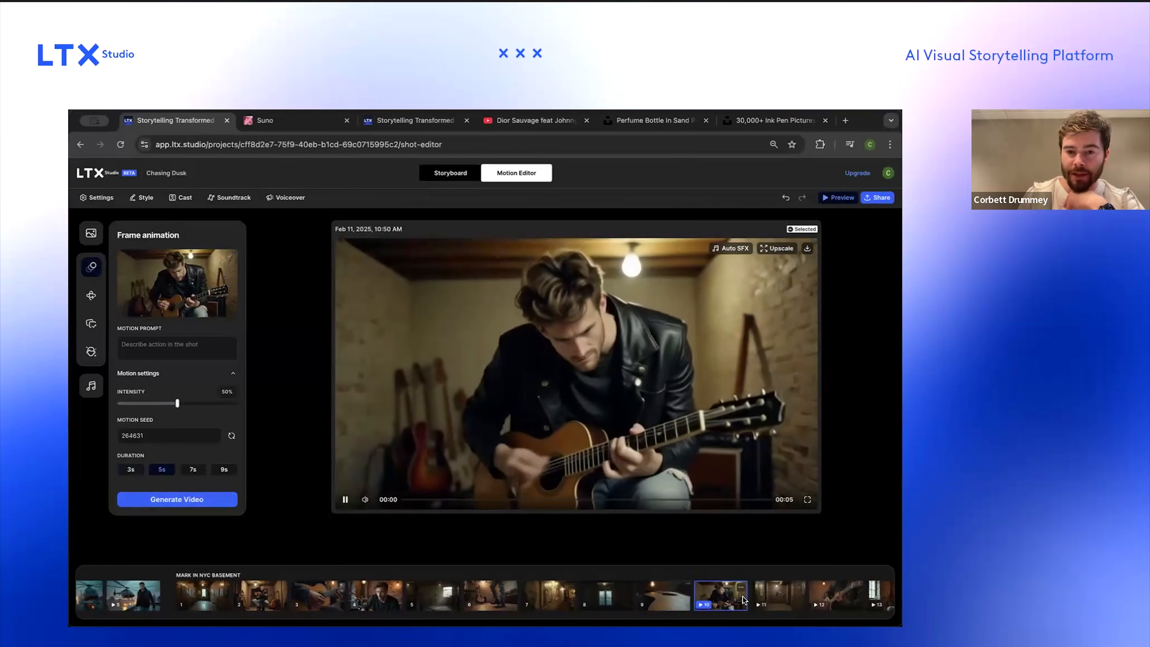
left_click(132, 470)
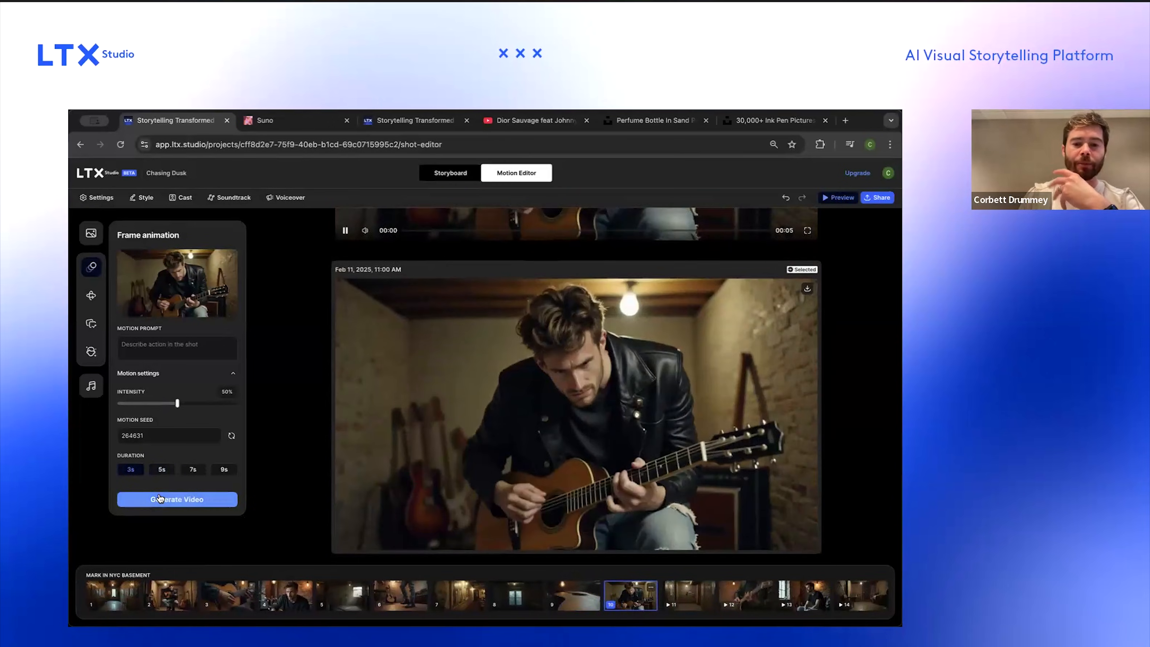
left_click(161, 499)
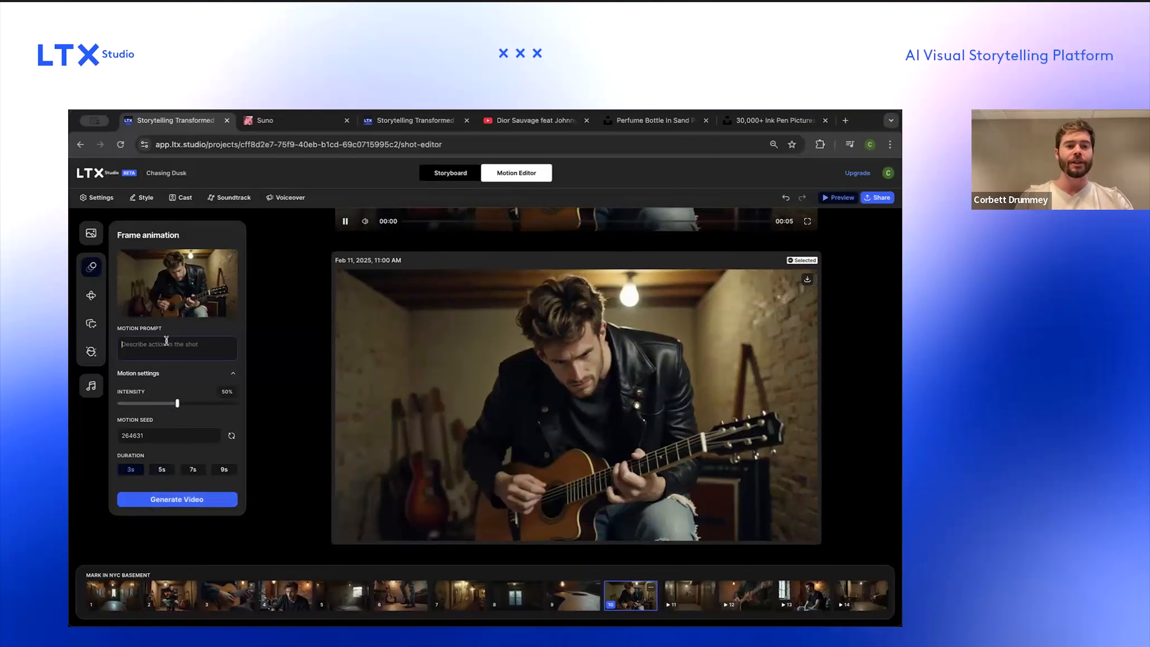
type("Mark slowly picks at the")
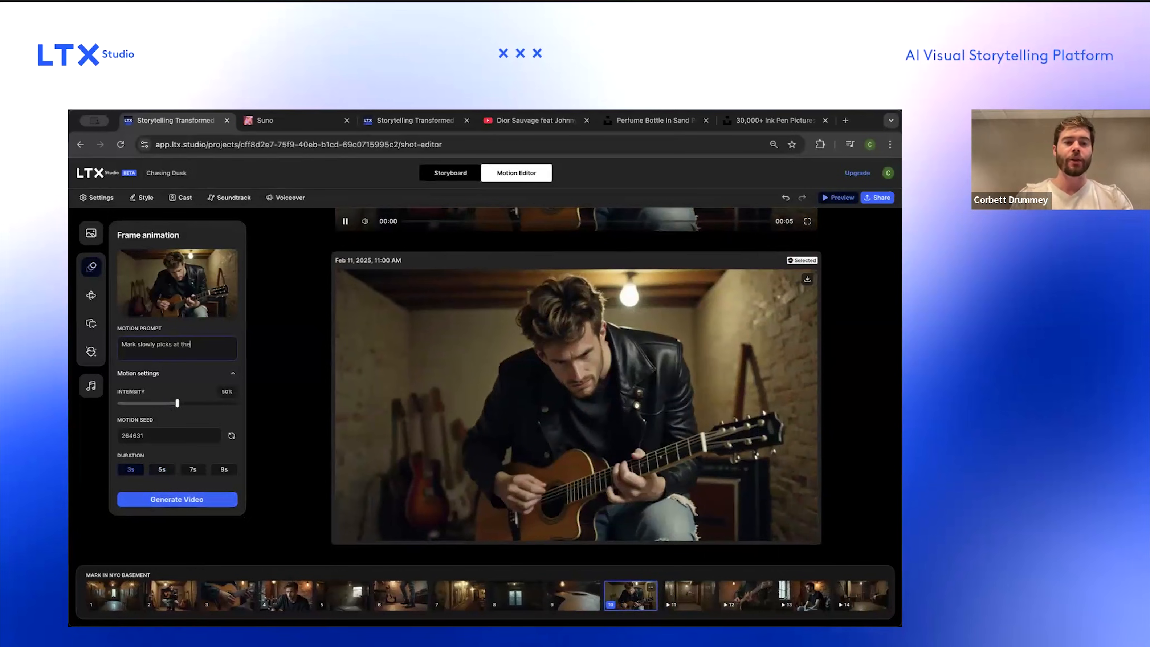
type(" guitar")
left_click(135, 403)
left_click(176, 499)
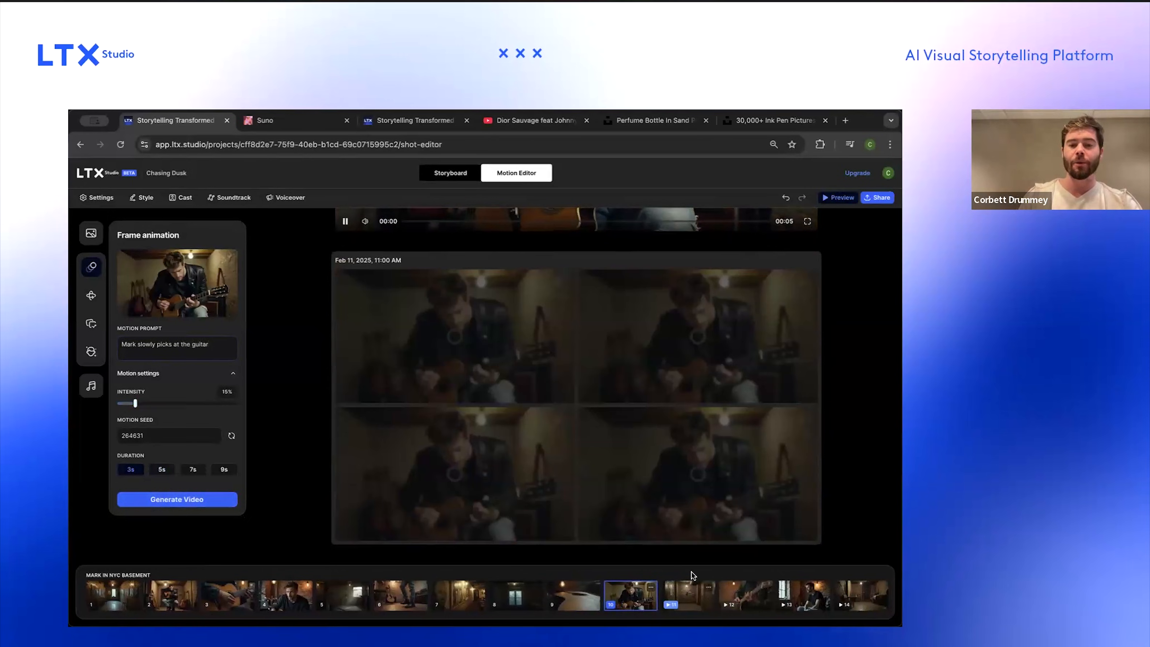
Step: Review the generated videos across the opening scene and first basement shots
scroll(244, 589, "left", 5)
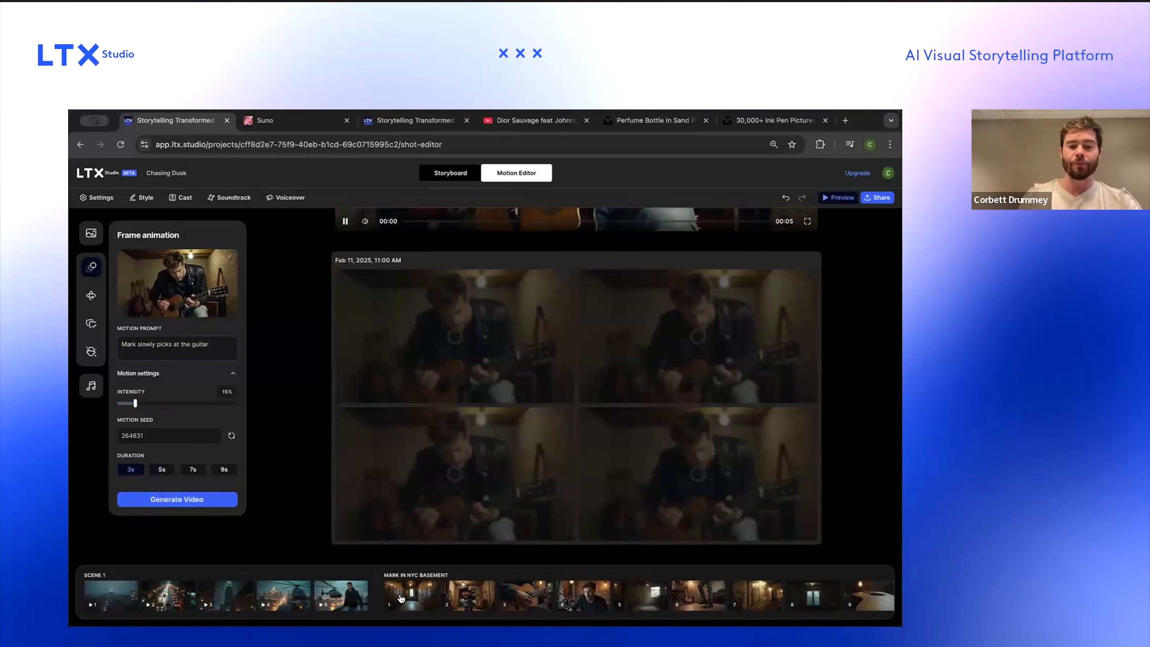
left_click(223, 589)
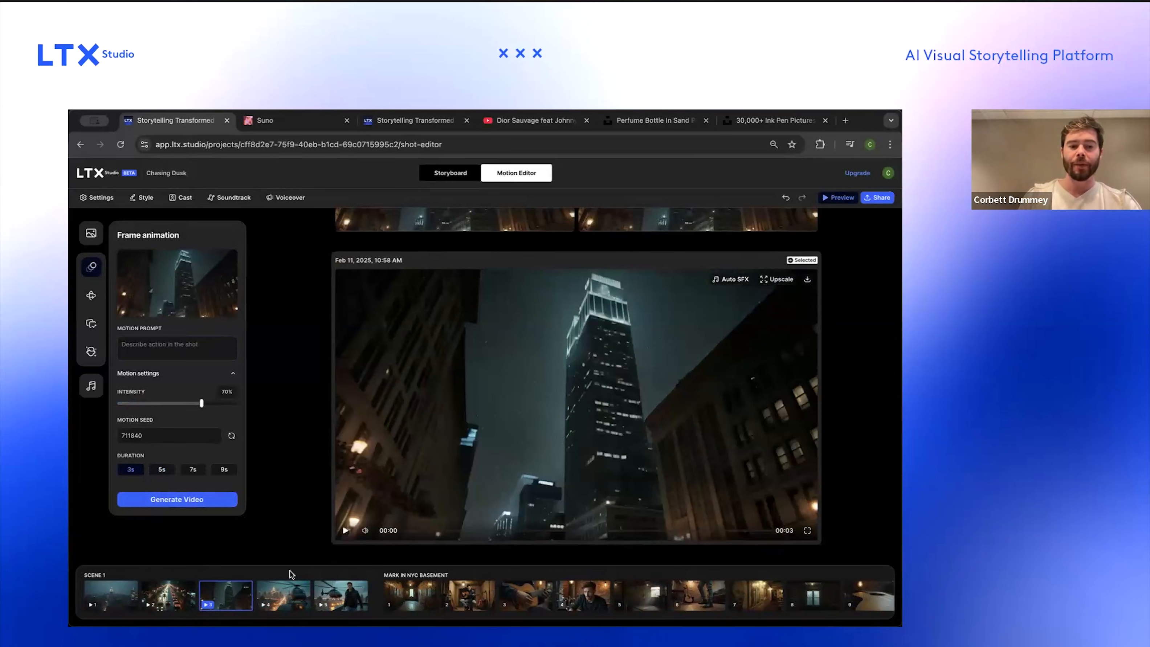
left_click(291, 592)
left_click(343, 595)
left_click(406, 597)
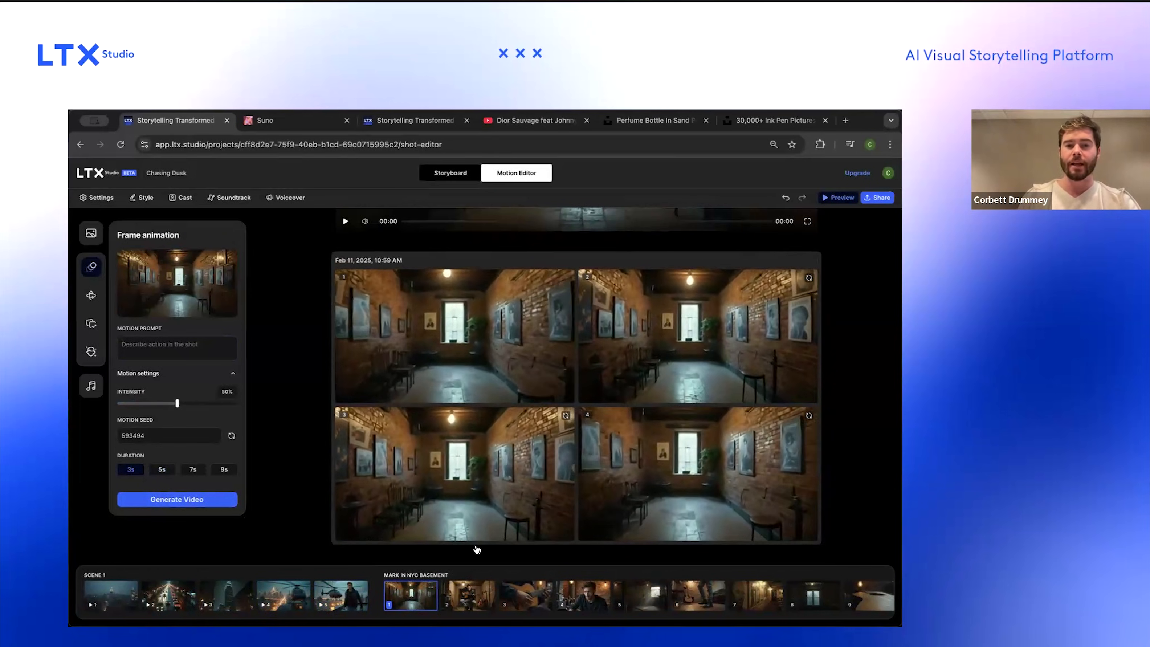
left_click(465, 594)
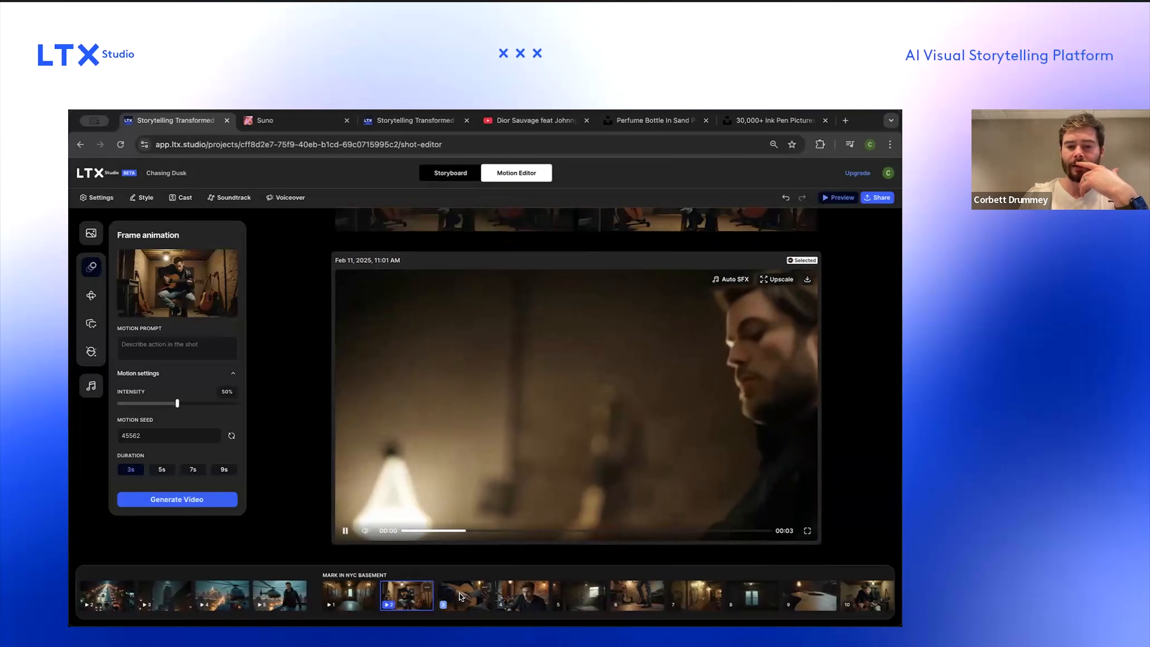
Step: For the guitar hands close-up, set intensity to 20%, motion prompt "Mark slowly plays", and generate its video
left_click(459, 594)
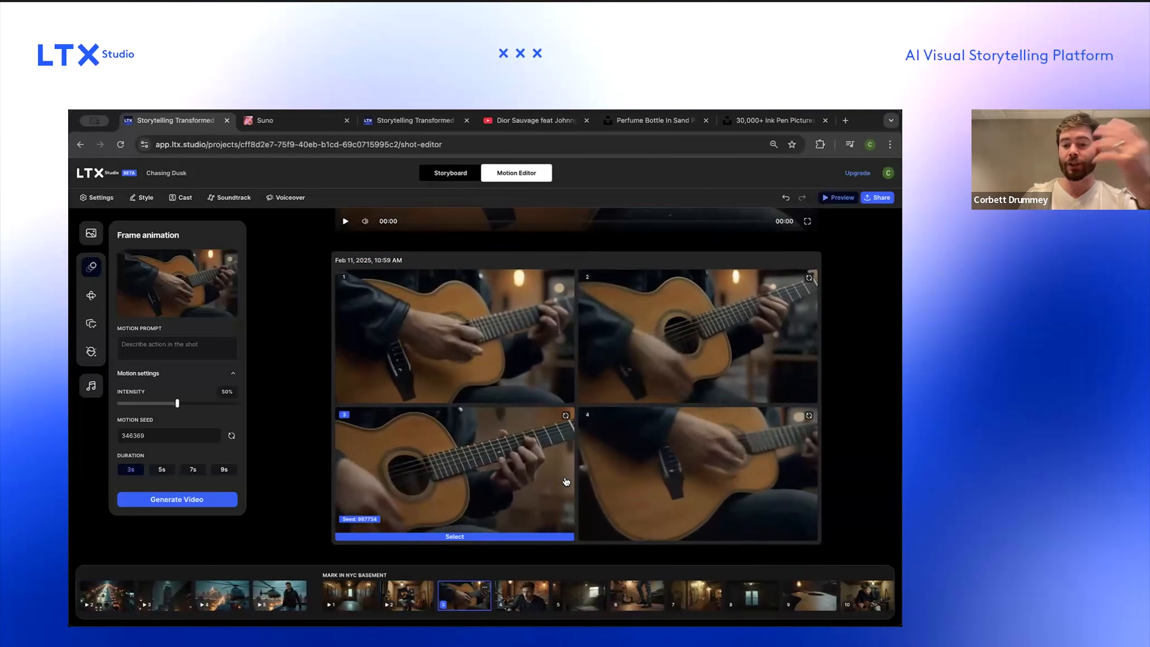
mouse_move(627, 496)
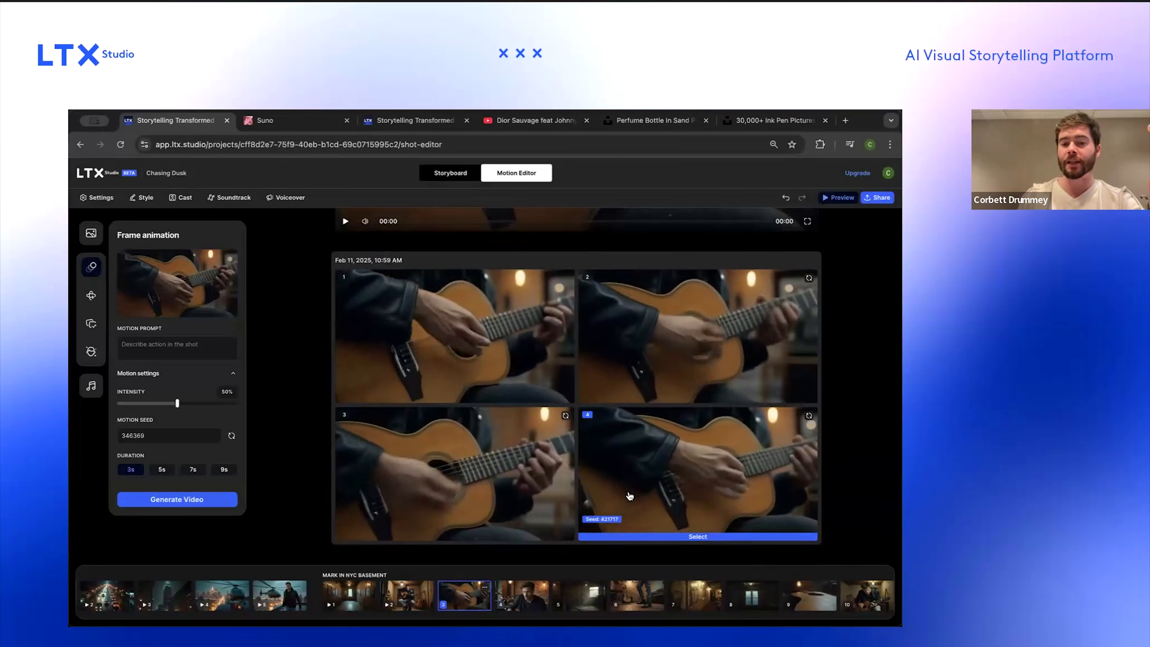
left_click(141, 407)
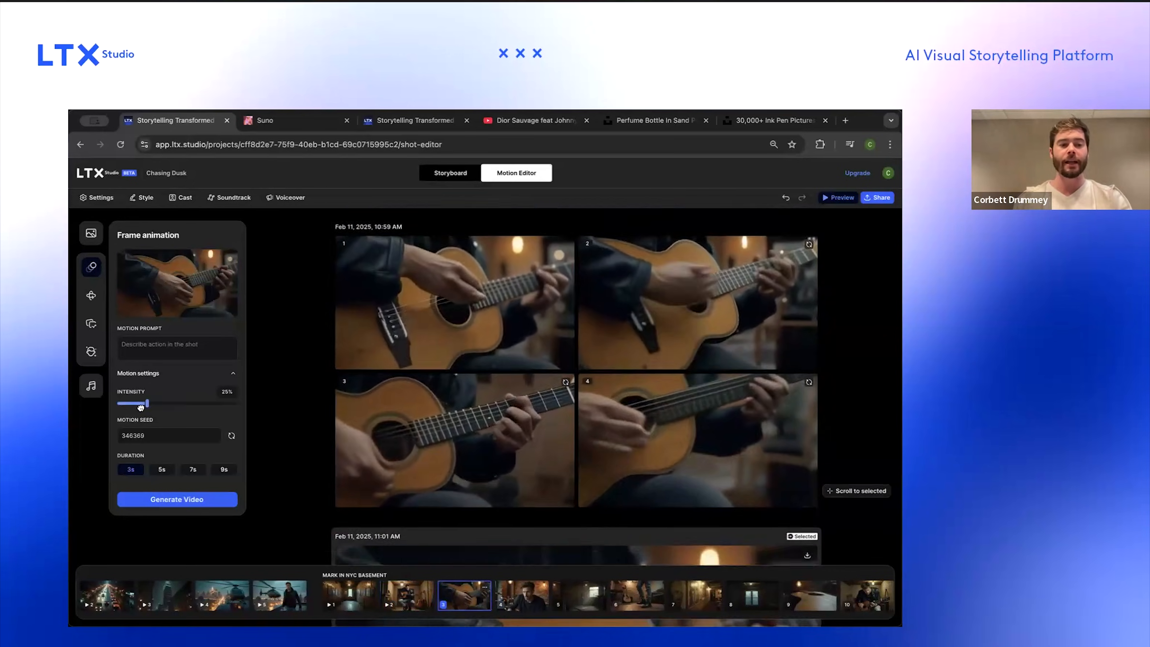
left_click_drag(141, 408, 141, 405)
type("Mark slowly plays the guitar")
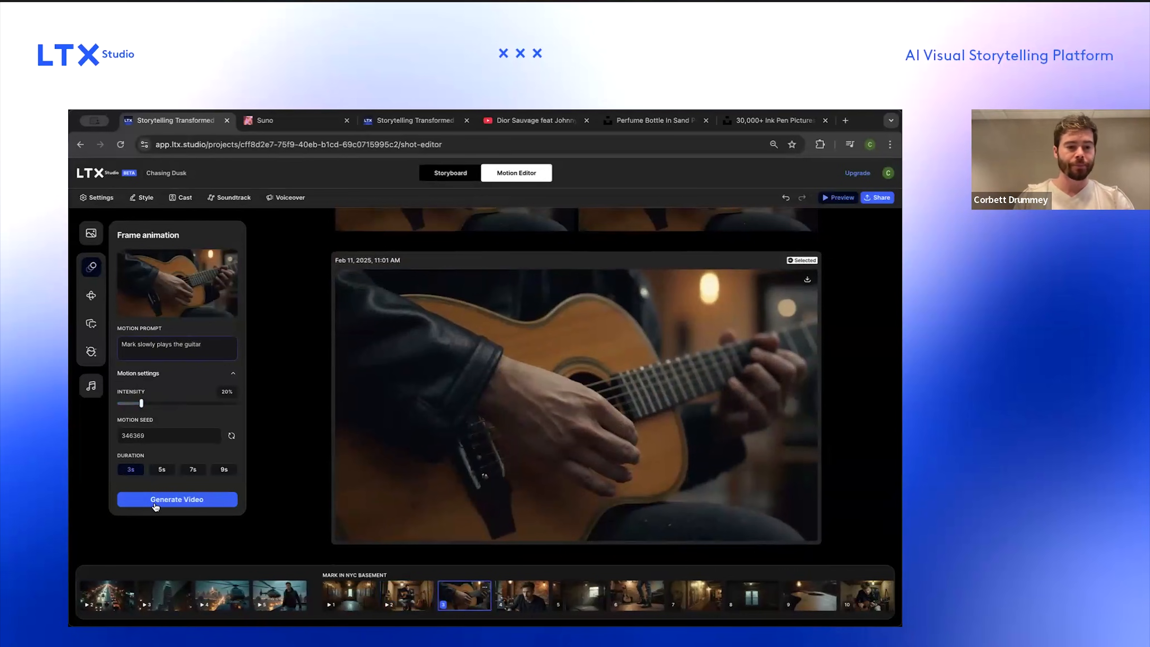
left_click(155, 500)
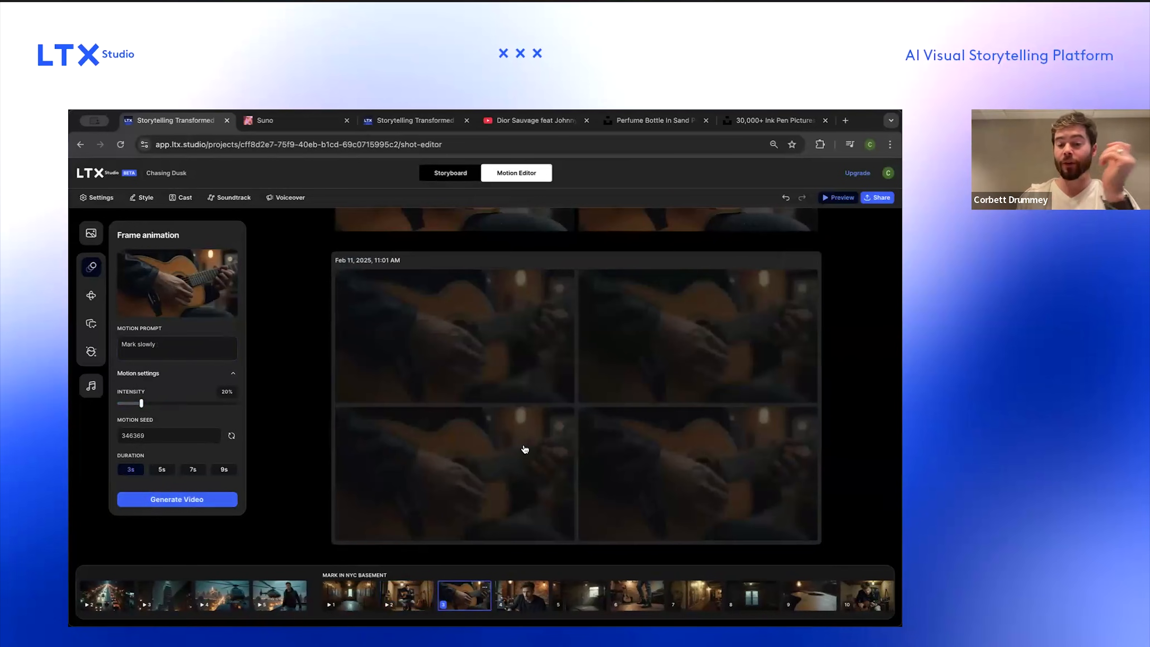
Step: Choose the fourth image variation for the shot of Mark leaning over the table
left_click(514, 589)
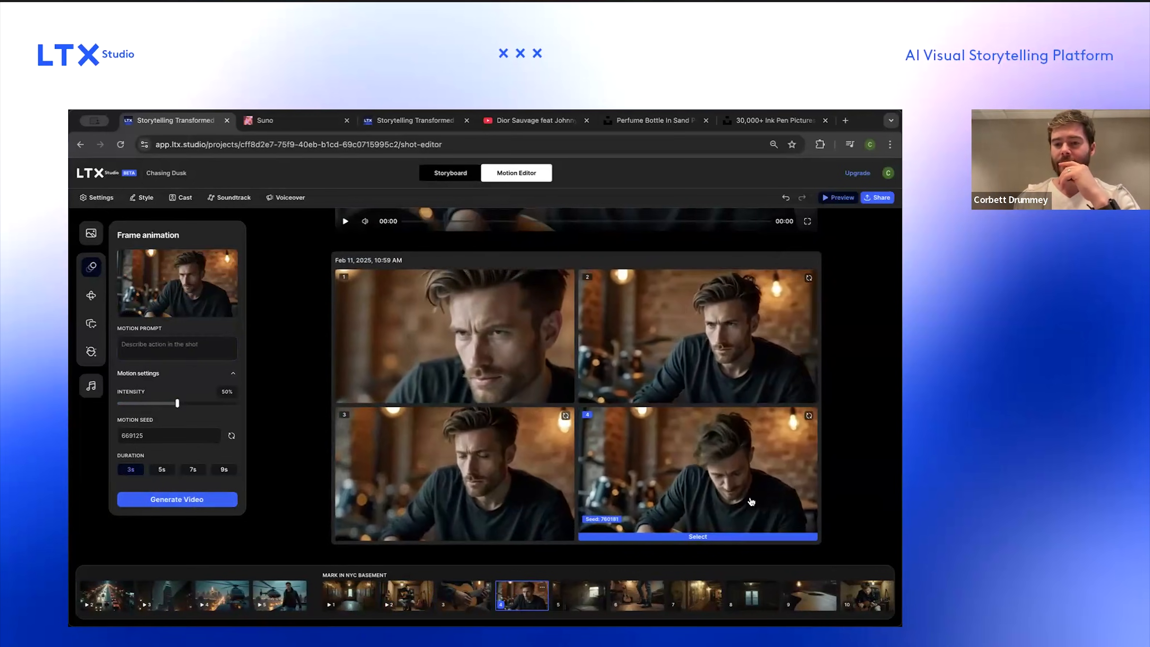
left_click(701, 536)
Step: Edit the sixth basement shot's prompt so it describes Mark Thompson's boots instead of his legs
left_click(574, 593)
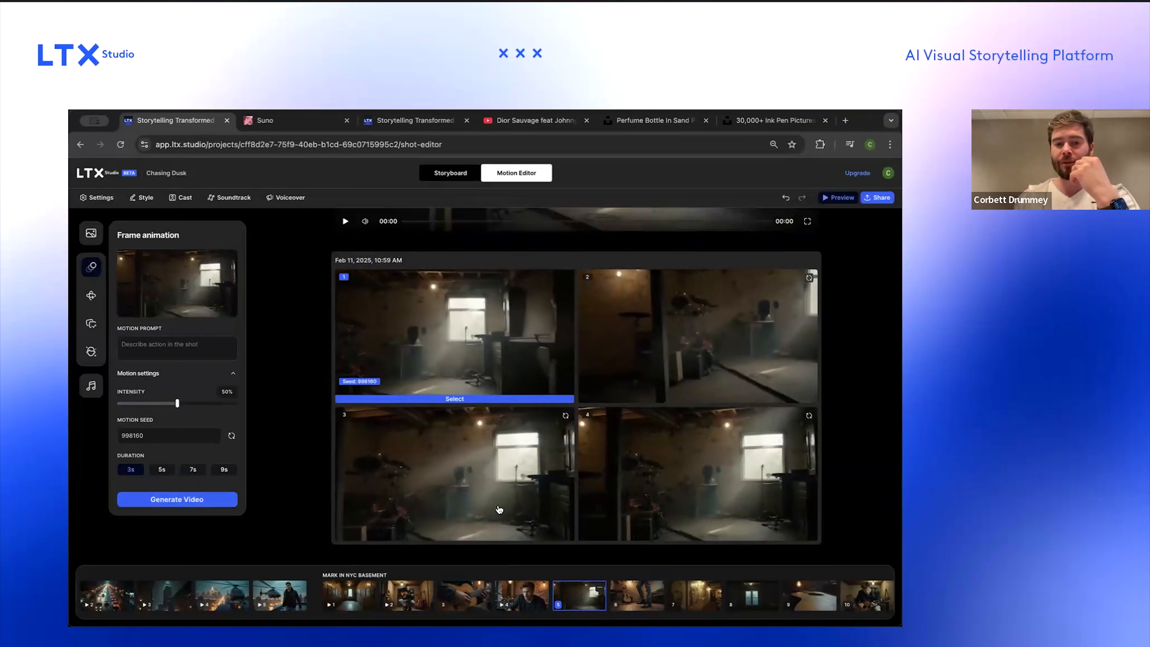
left_click(633, 596)
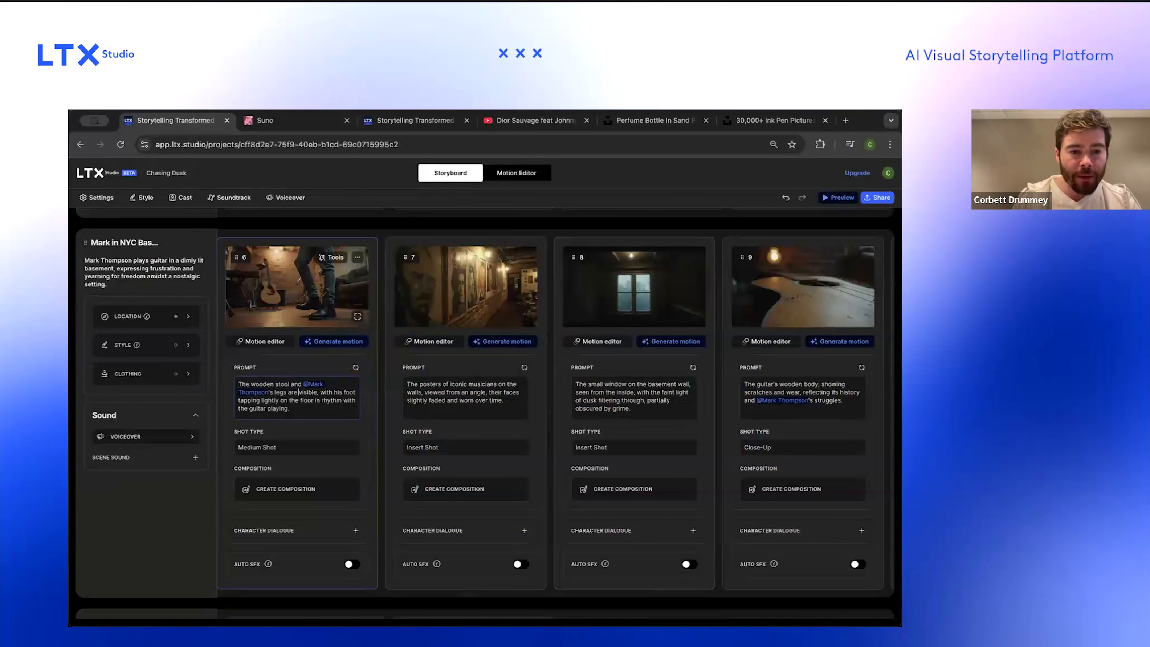
type("boots are")
key("alt+shift+Right")
key("alt+shift+Right")
key("BackSpace")
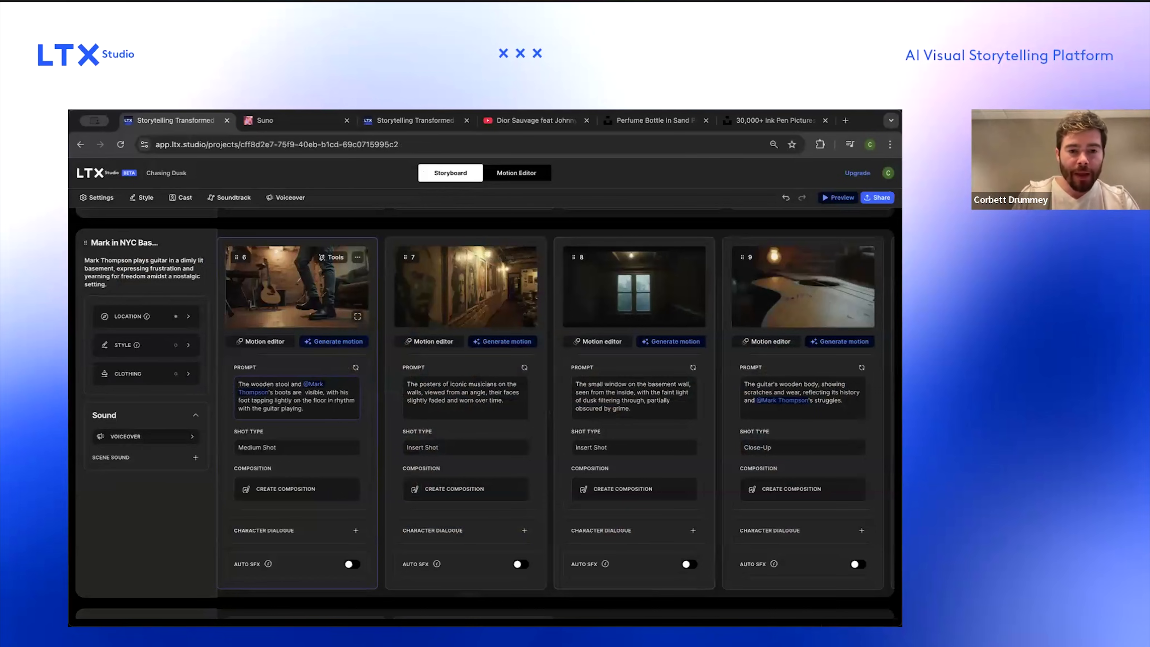
type("and he's tapping")
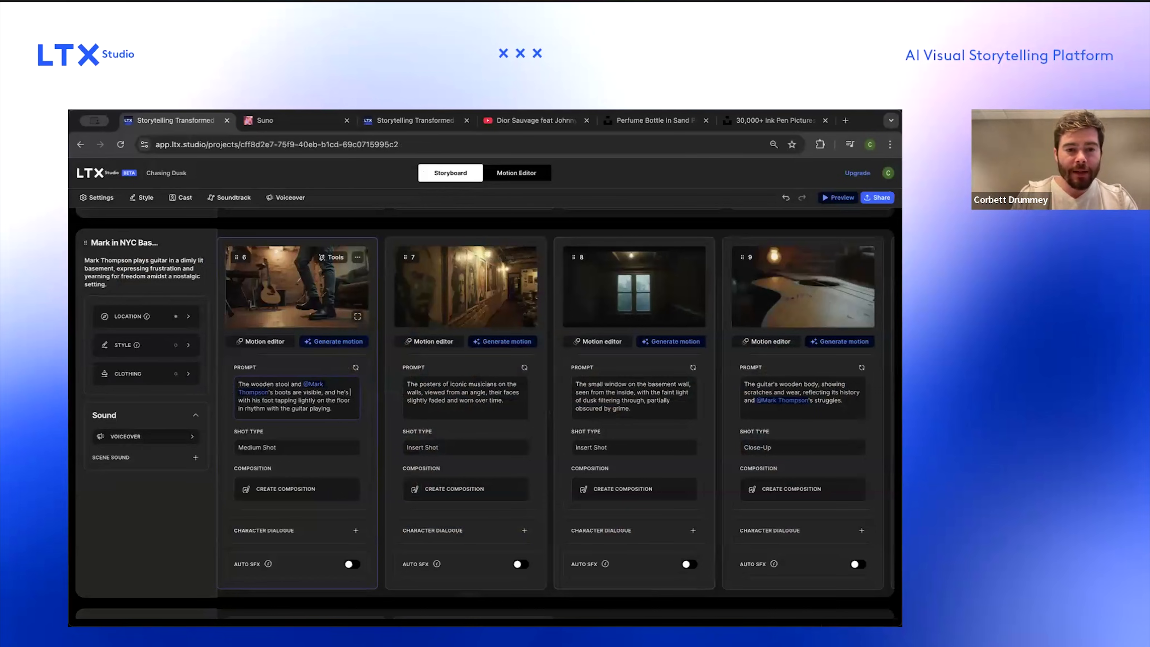
key("alt+shift+Right")
key("BackSpace")
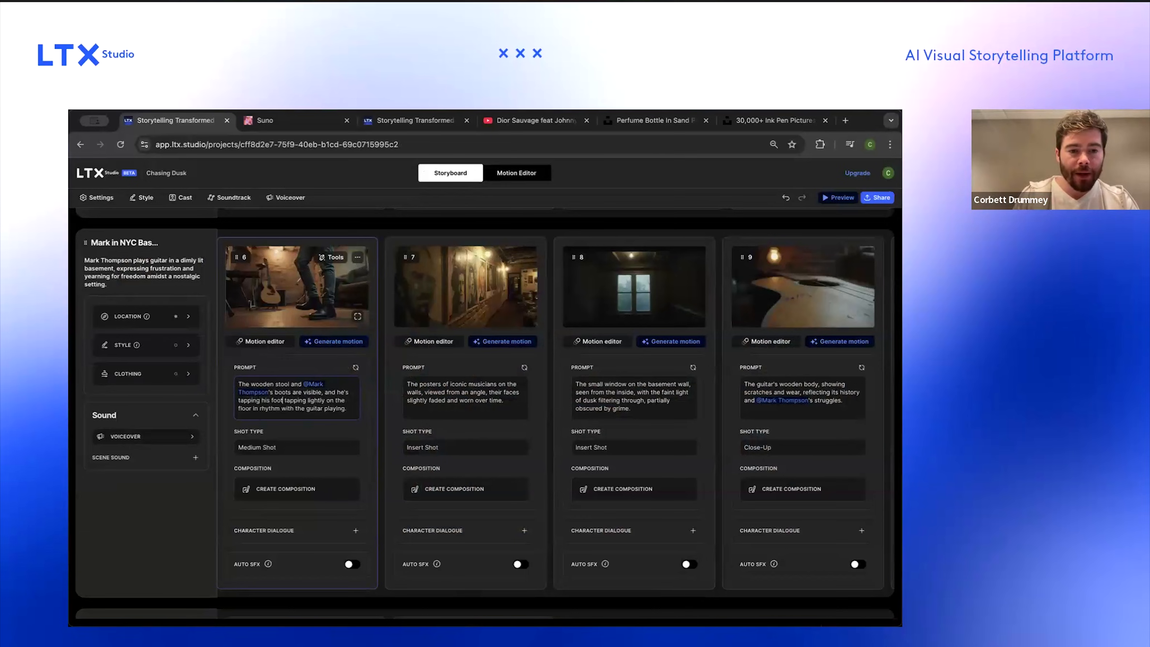
key("alt+Right")
key("alt+Right")
key("alt+Right")
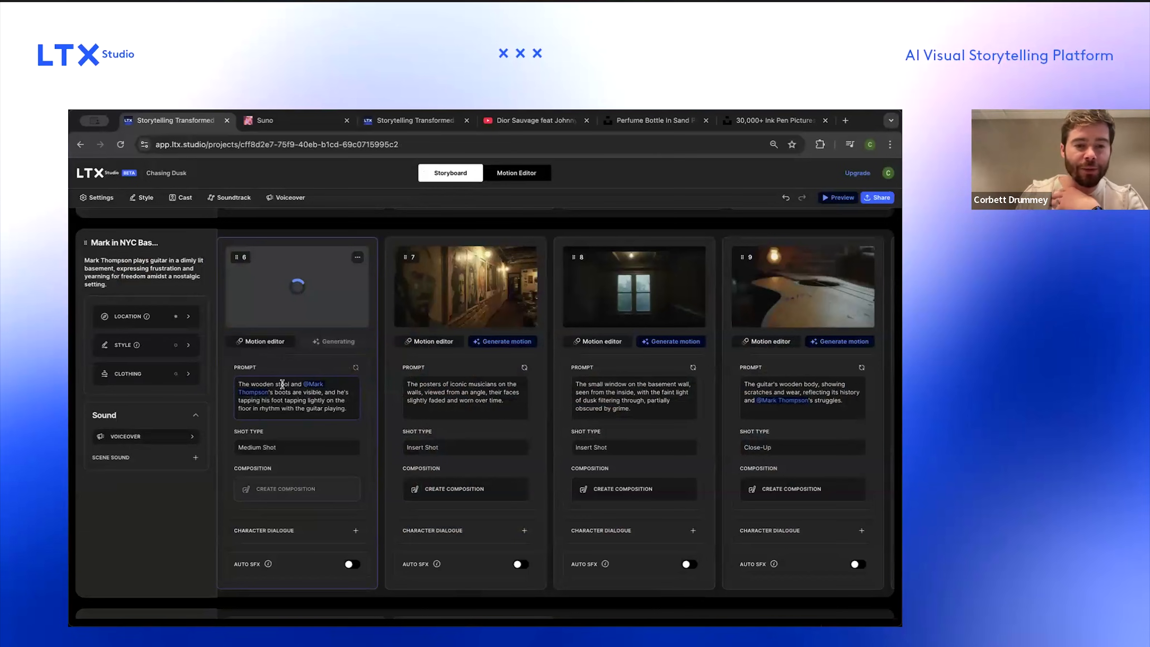
key("alt+shift+Right")
key("alt+shift+Right")
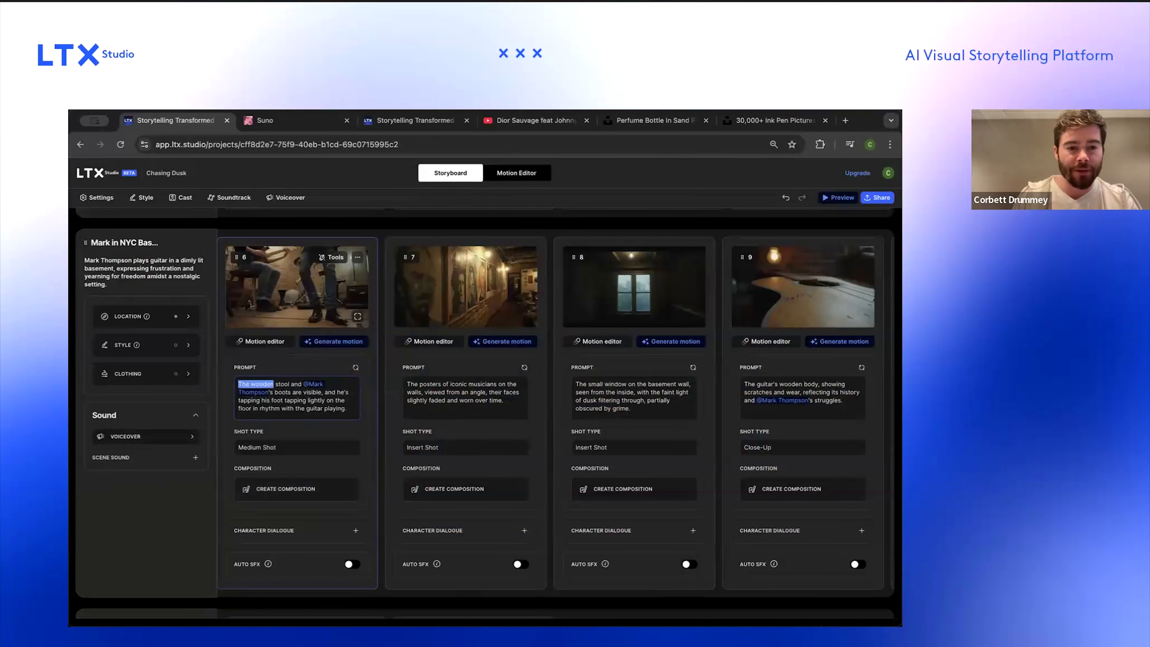
key("BackSpace")
key("BackSpace")
Step: Change the sixth basement shot's shot type to Close-up
left_click(274, 448)
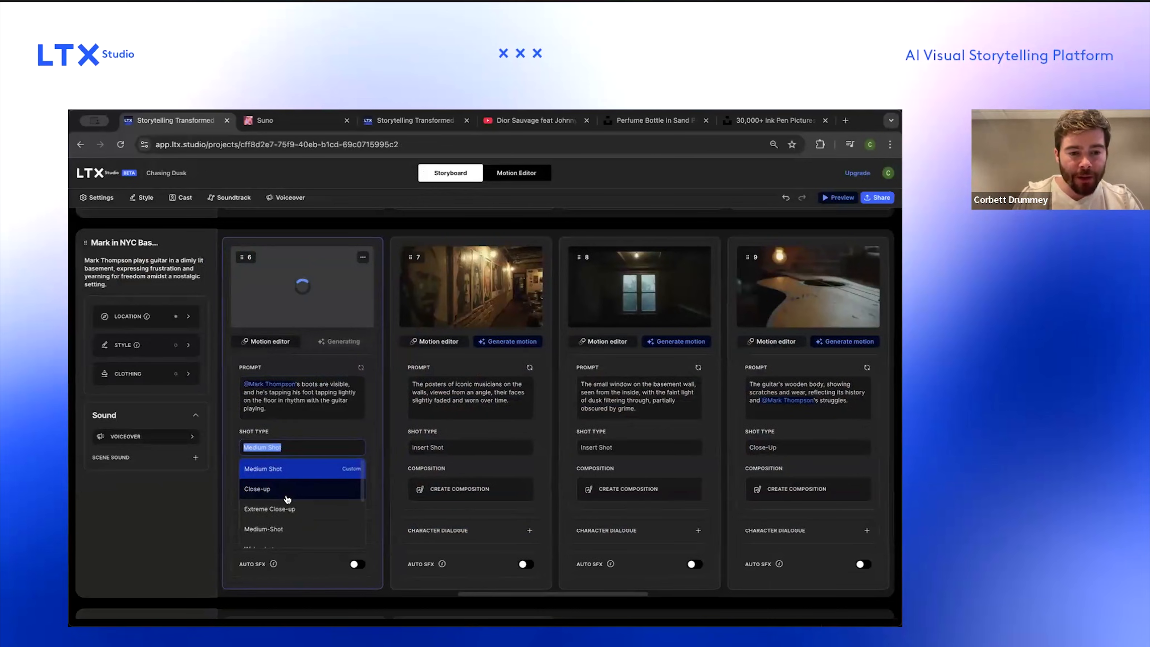
left_click(288, 488)
scroll(353, 444, "left", 2)
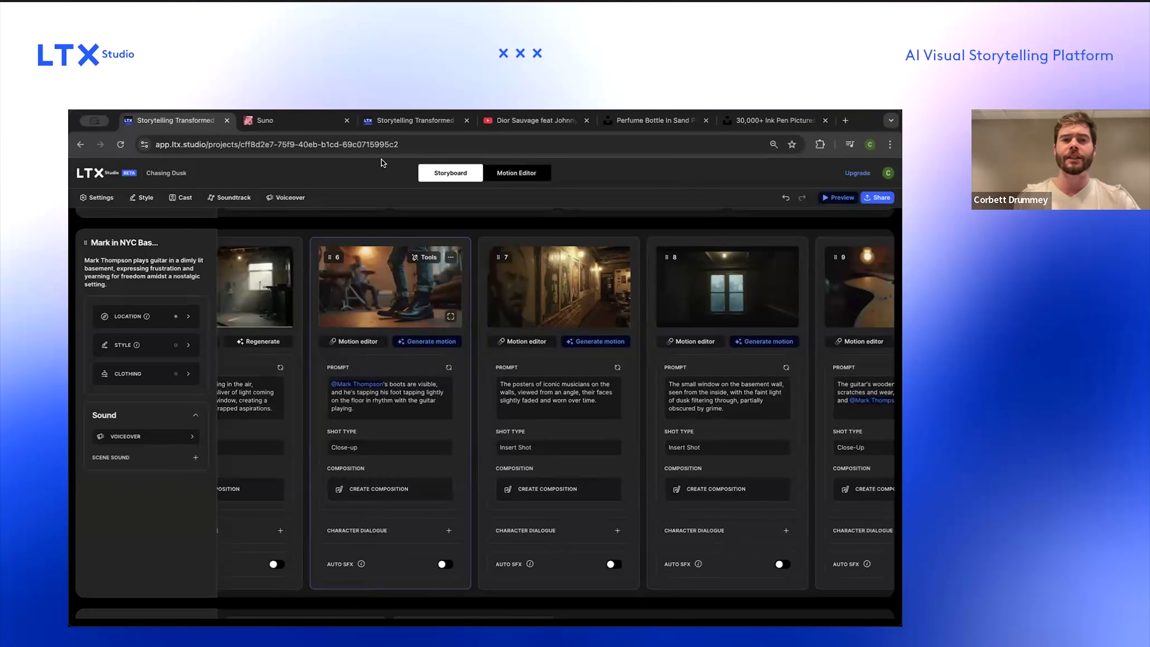
scroll(412, 359, "left", 3)
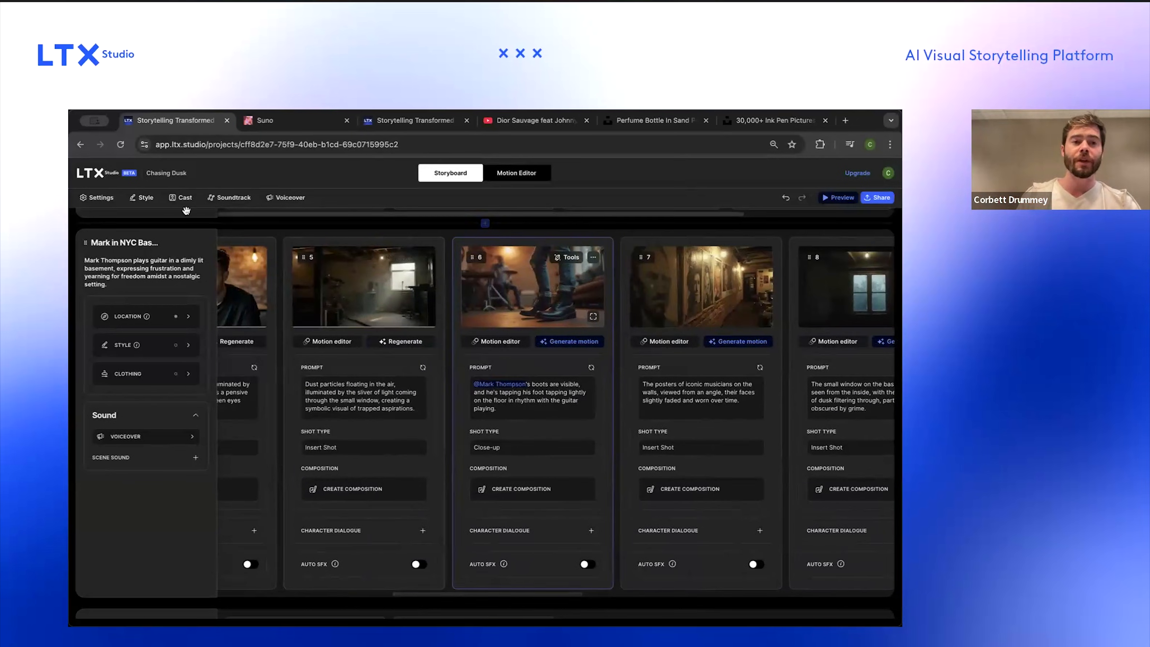
Step: Open the cast and inspect Mark Thompson's character card, then close it
left_click(183, 198)
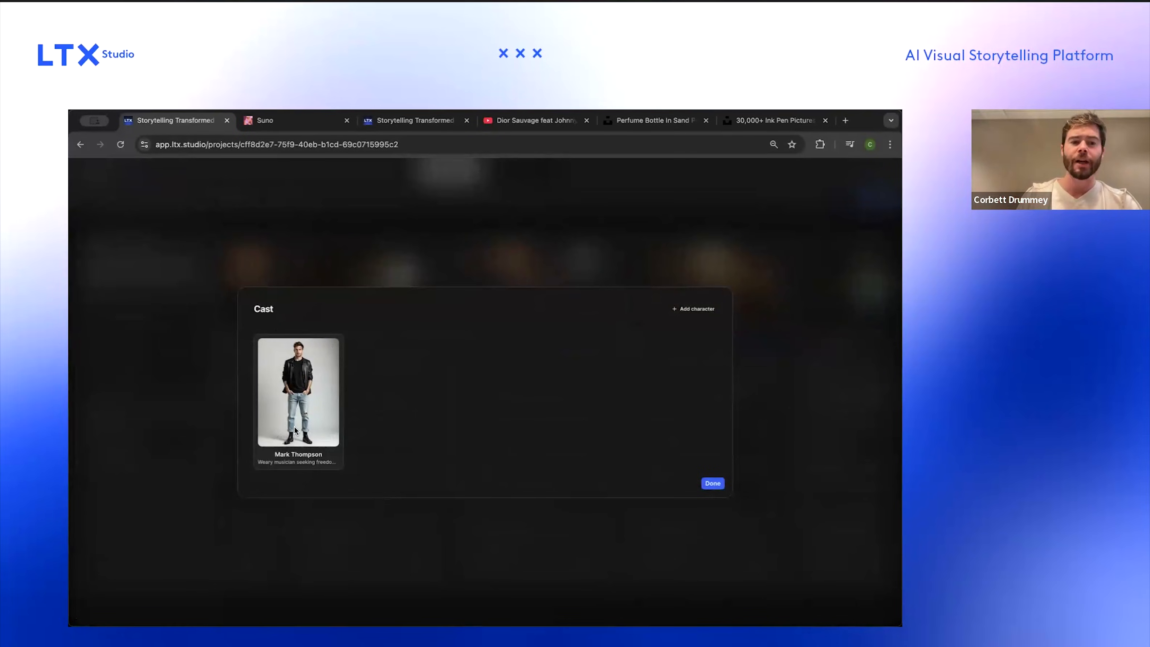
left_click(292, 438)
left_click(408, 367)
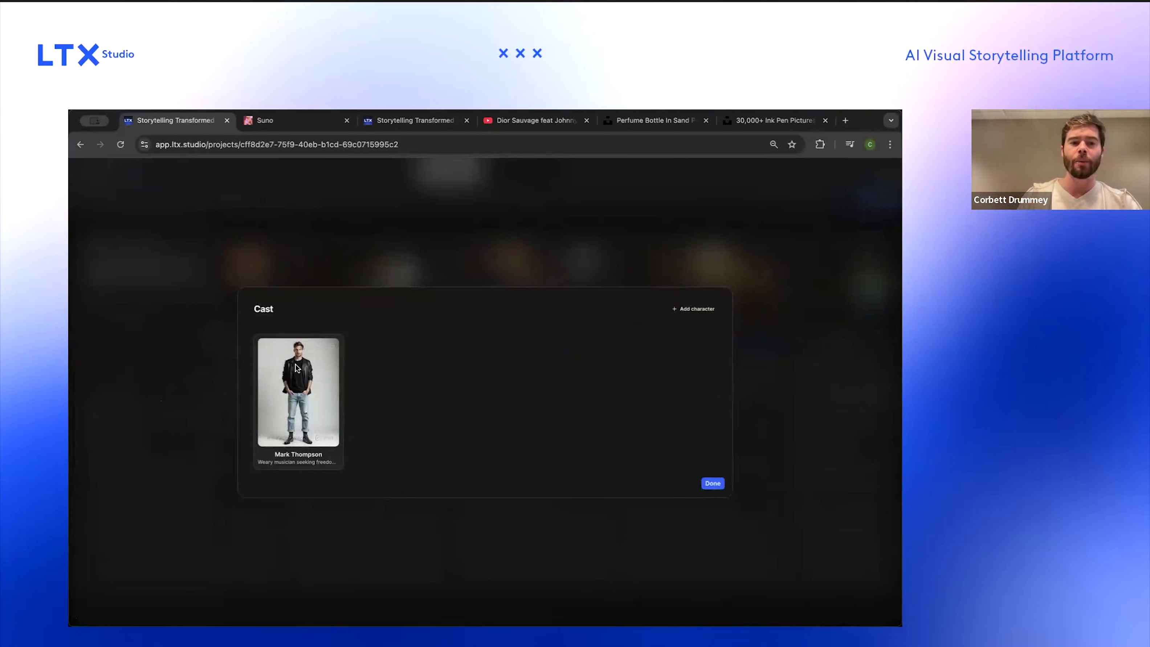
scroll(296, 364, "up", 10)
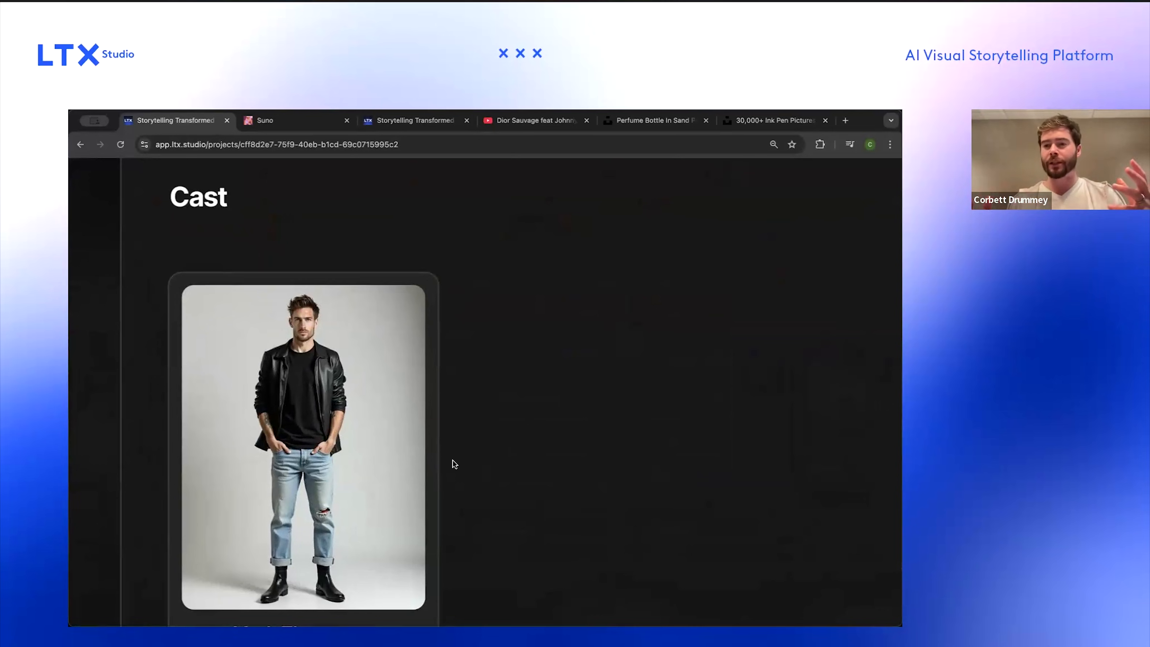
mouse_move(343, 398)
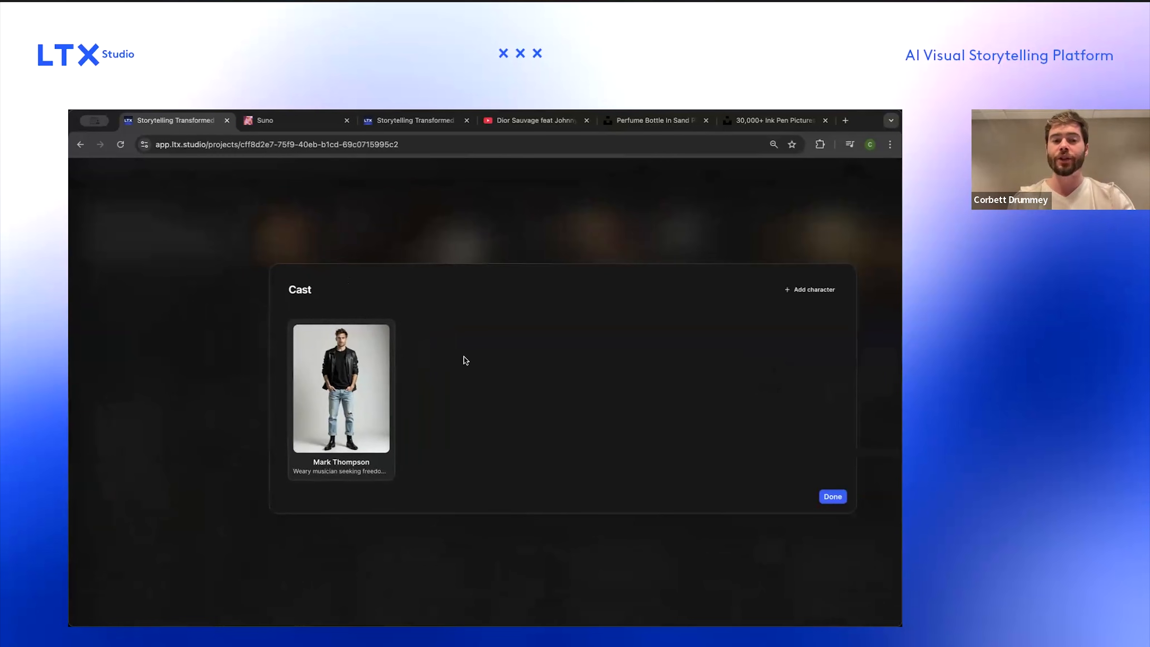
mouse_move(332, 360)
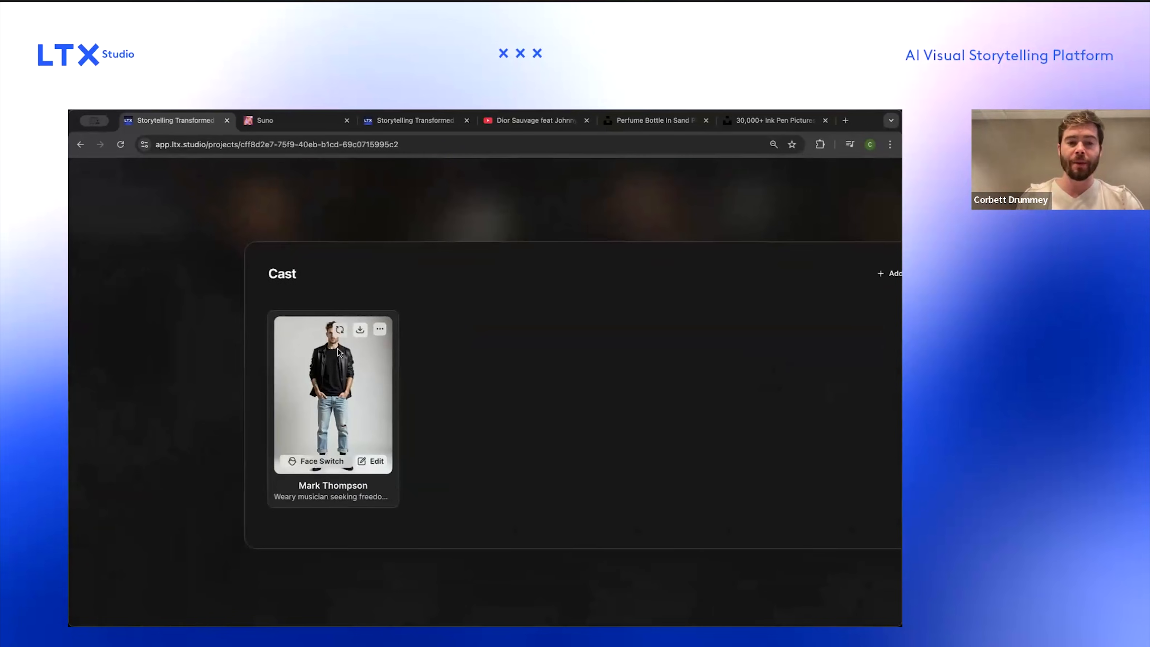
scroll(339, 349, "up", 3)
scroll(339, 346, "down", 5)
left_click(393, 234)
Step: Scroll through the storyboard to review the scenes and their shot images and prompts
scroll(428, 286, "left", 4)
scroll(429, 287, "left", 6)
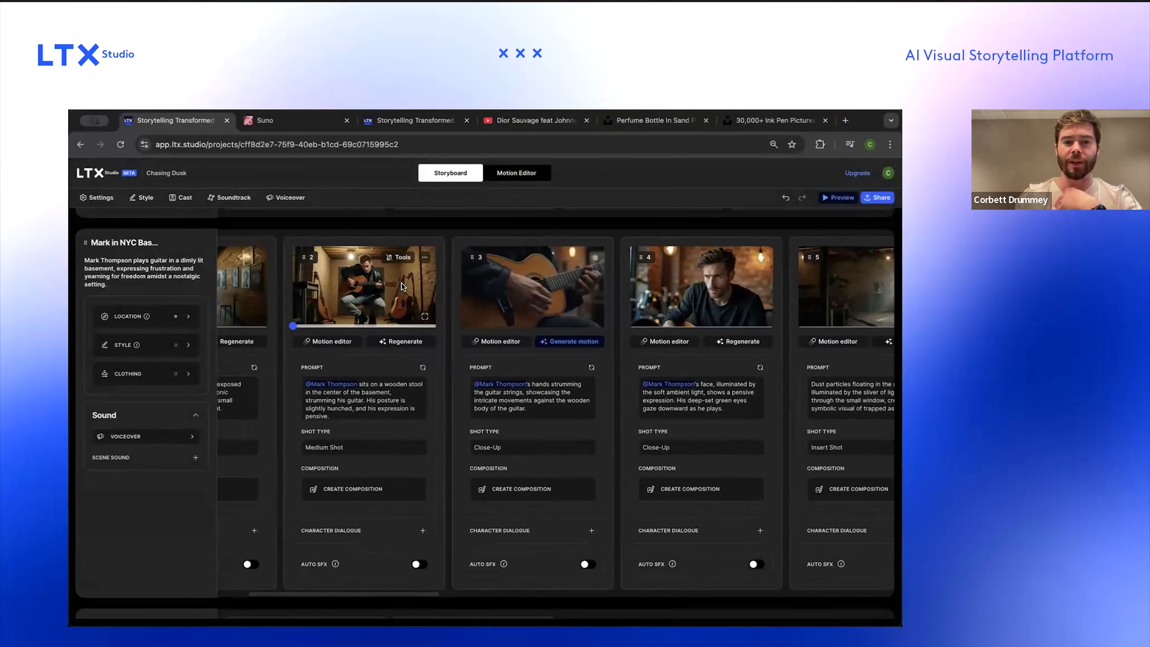
scroll(380, 276, "up", 5)
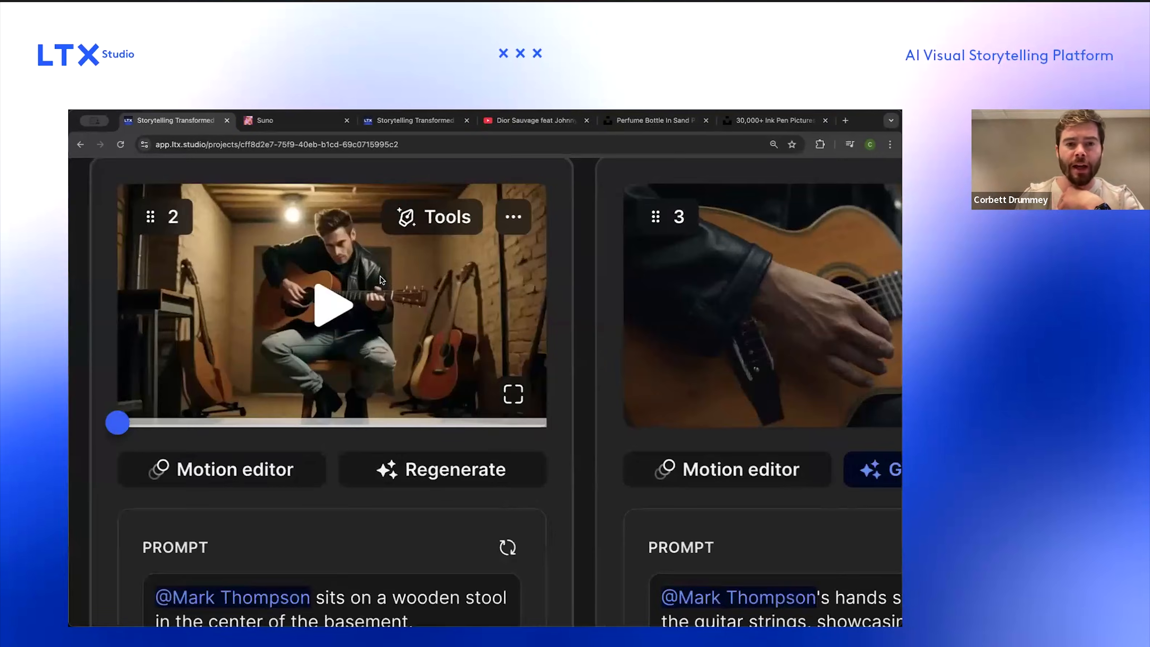
scroll(379, 276, "right", 10)
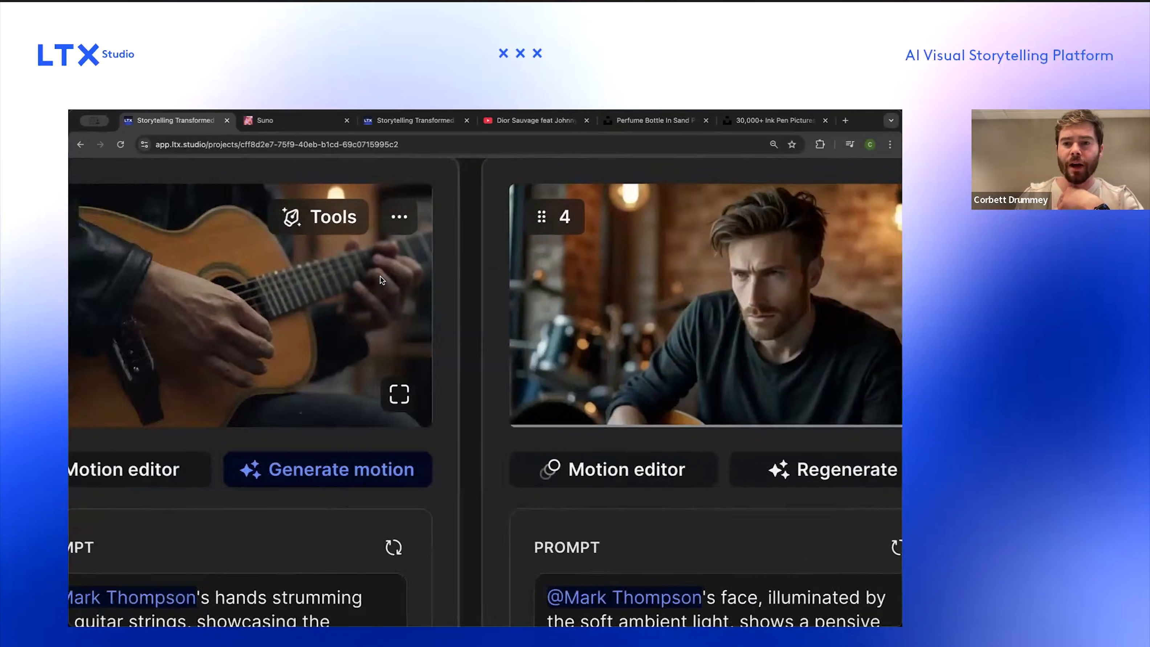
scroll(380, 276, "left", 10)
scroll(302, 263, "down", 5)
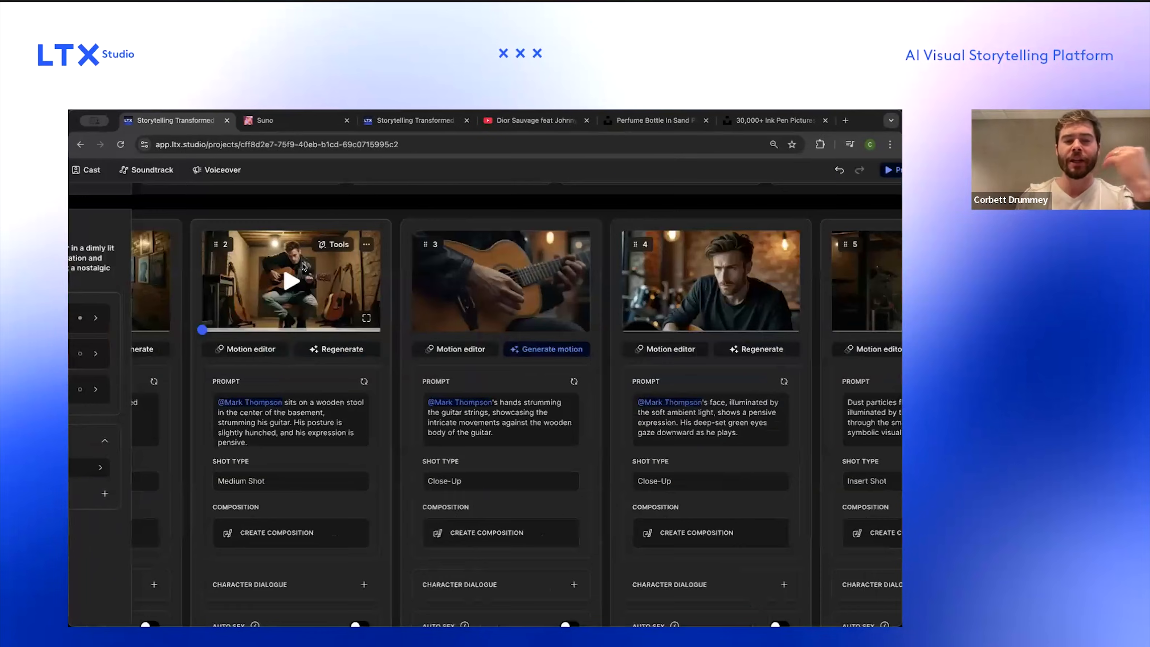
scroll(303, 263, "down", 2)
scroll(302, 262, "left", 3)
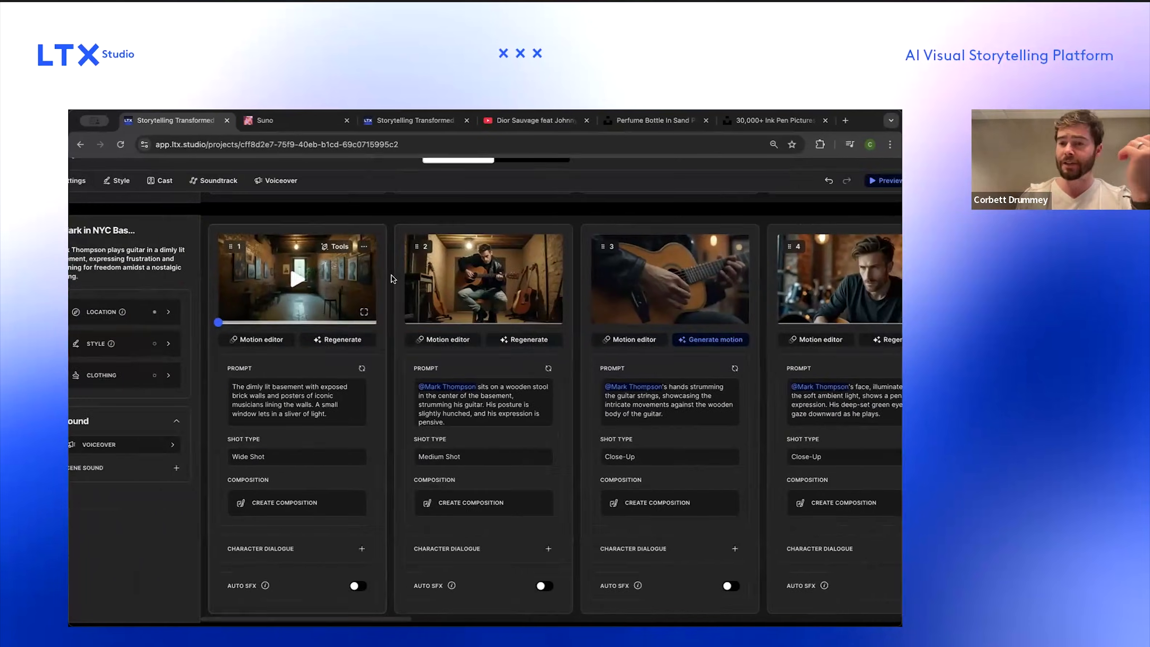
scroll(403, 287, "down", 10)
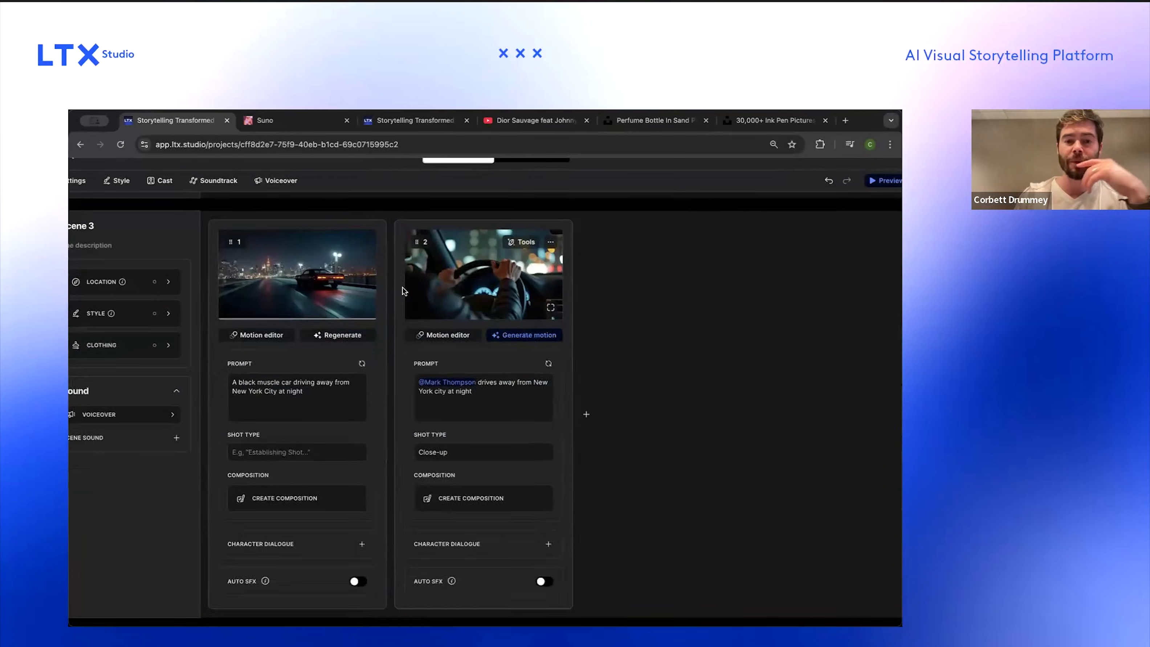
scroll(403, 287, "up", 5)
scroll(403, 288, "down", 10)
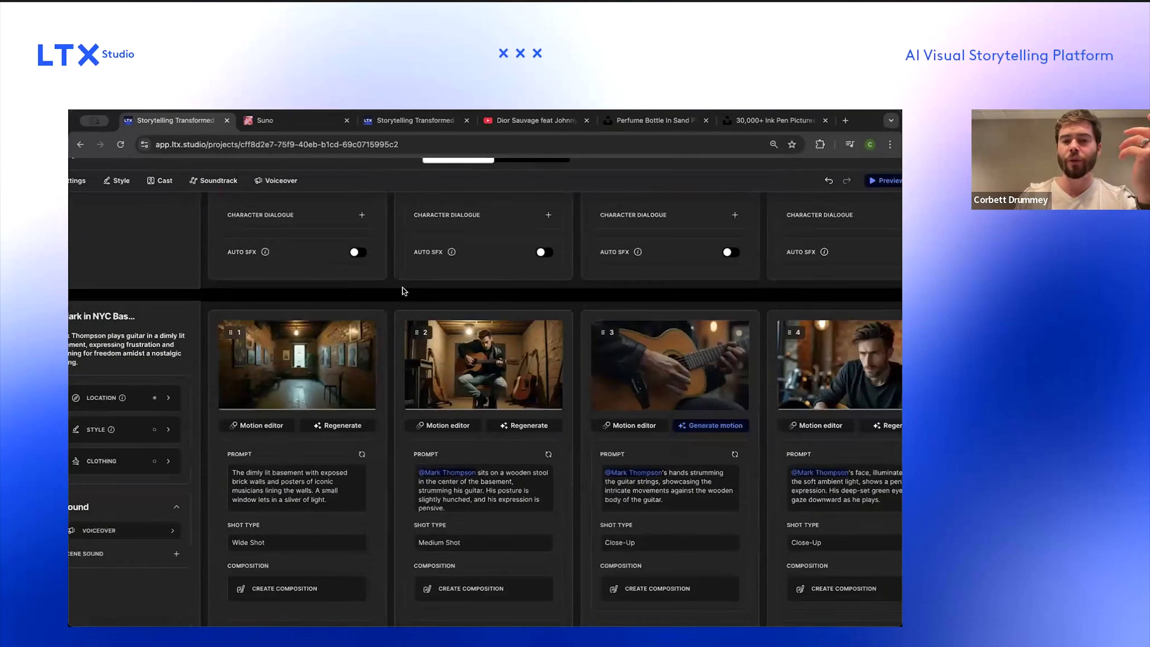
scroll(551, 323, "right", 10)
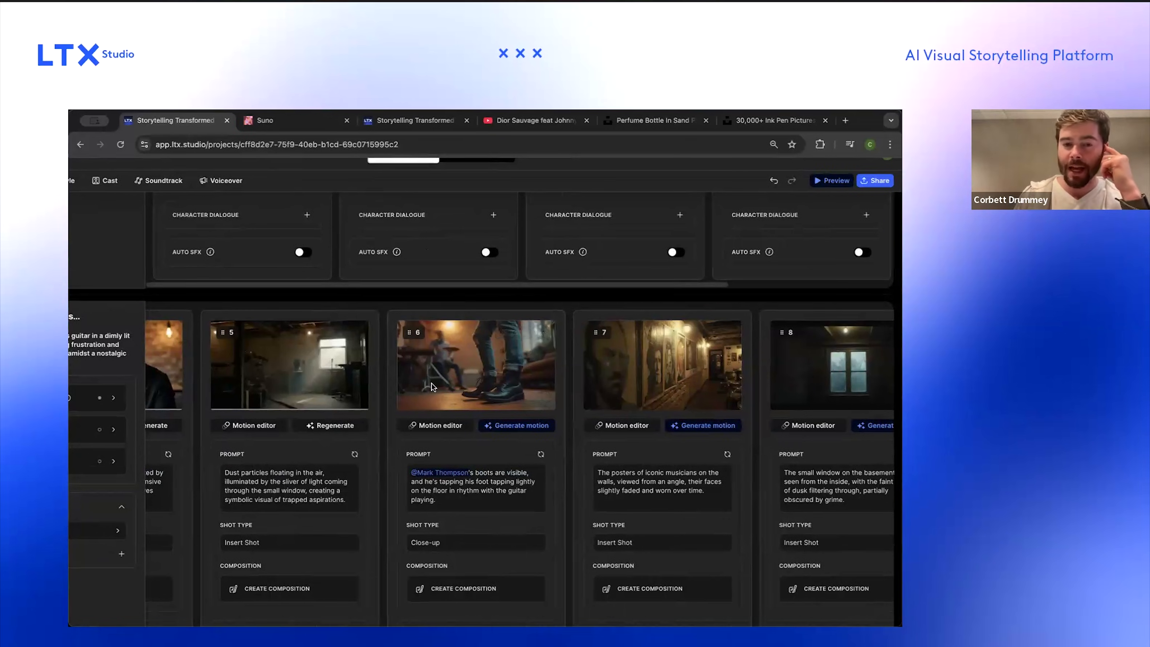
left_click(429, 464)
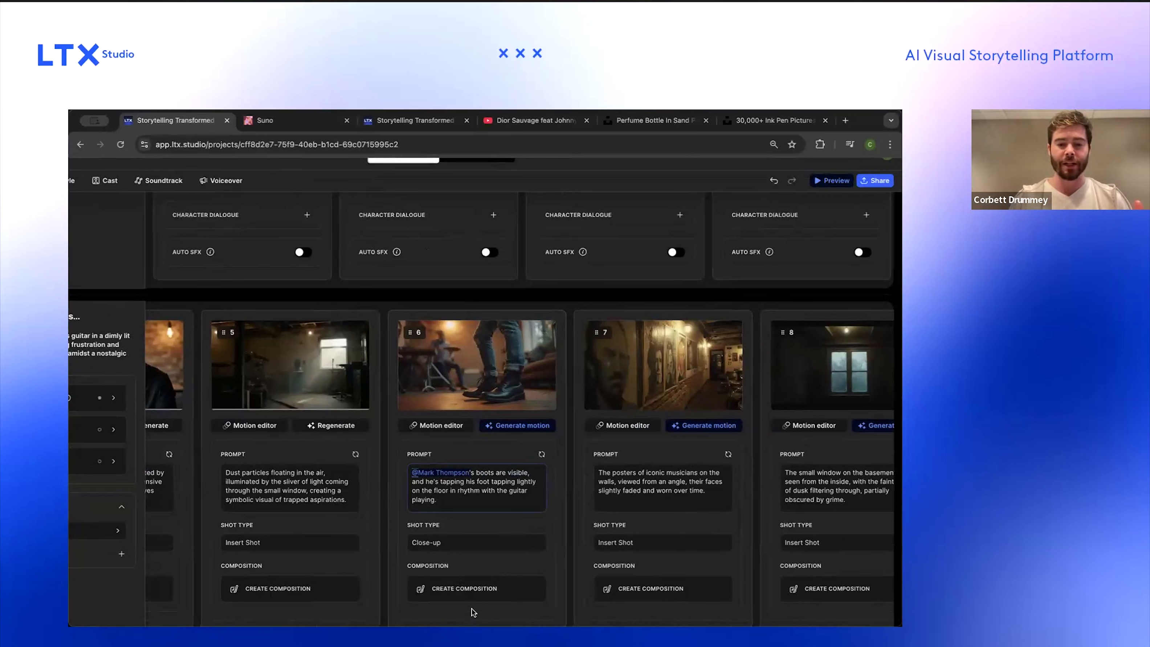
scroll(588, 301, "up", 7)
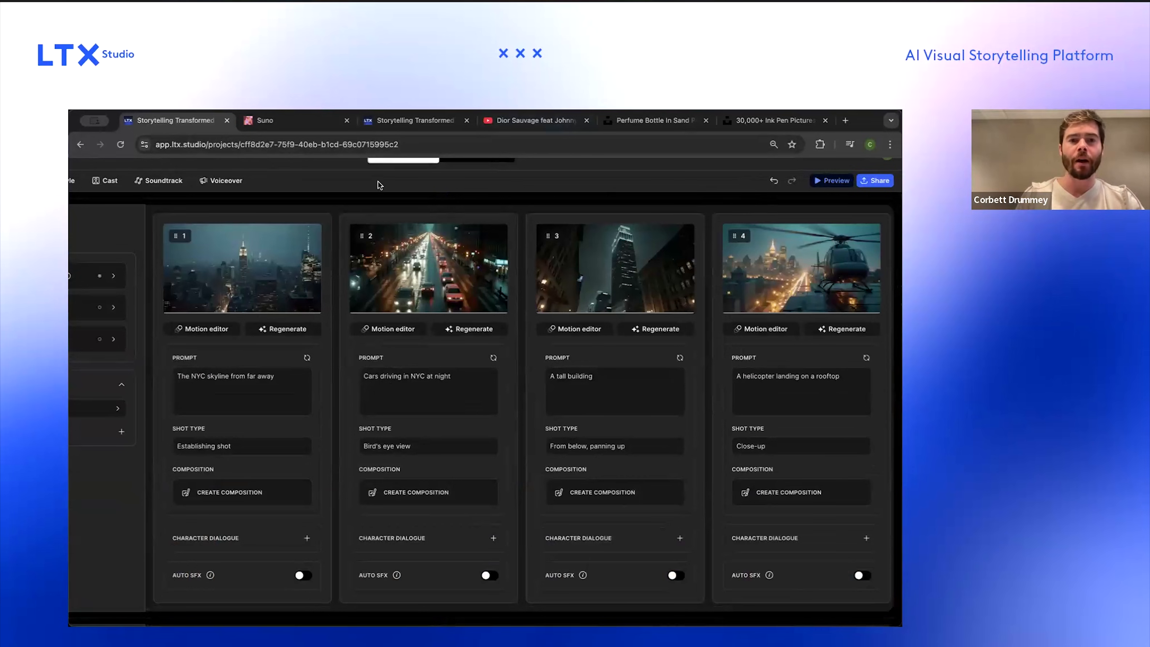
scroll(443, 363, "left", 2)
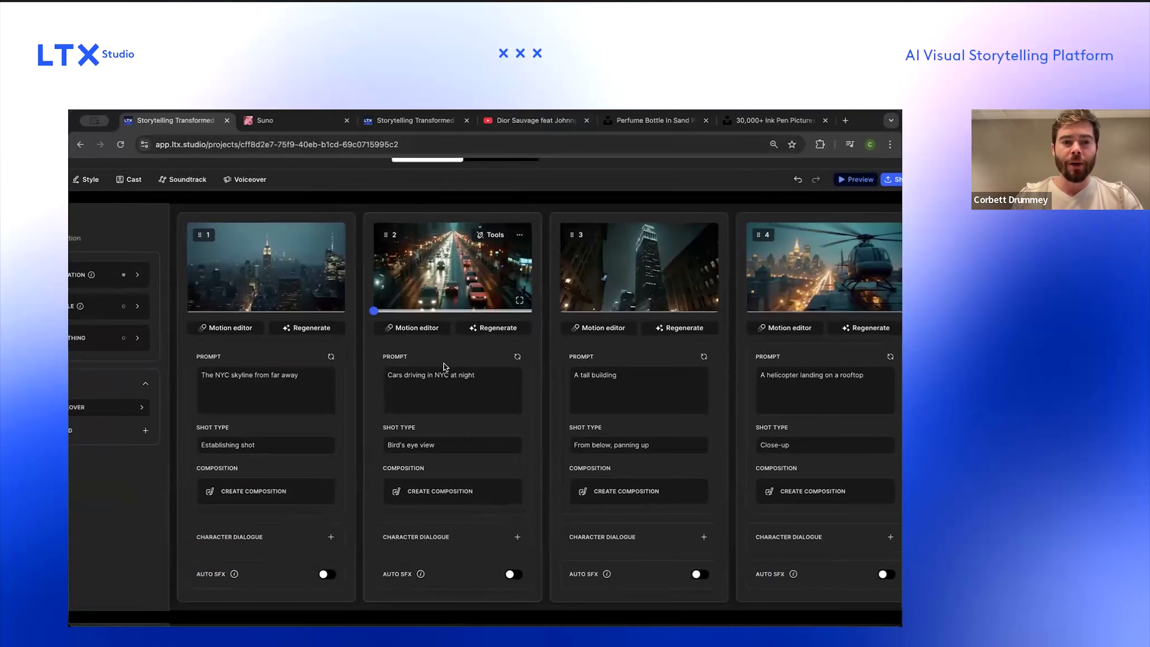
scroll(443, 364, "left", 3)
scroll(443, 364, "down", 8)
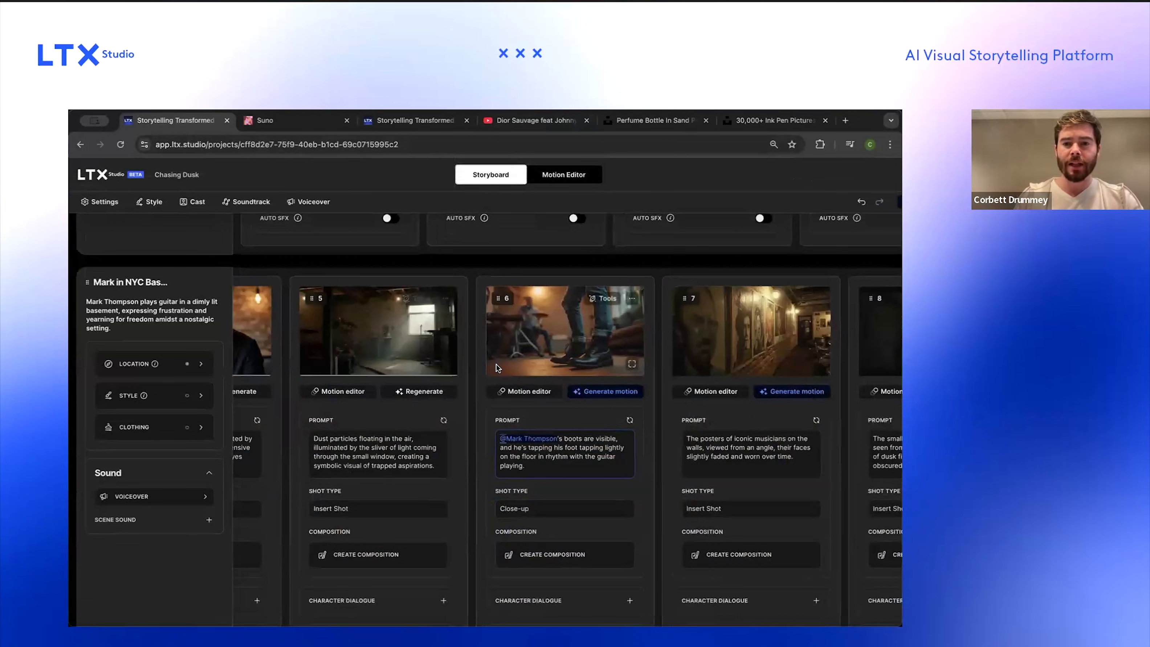
scroll(496, 365, "left", 6)
scroll(496, 365, "right", 10)
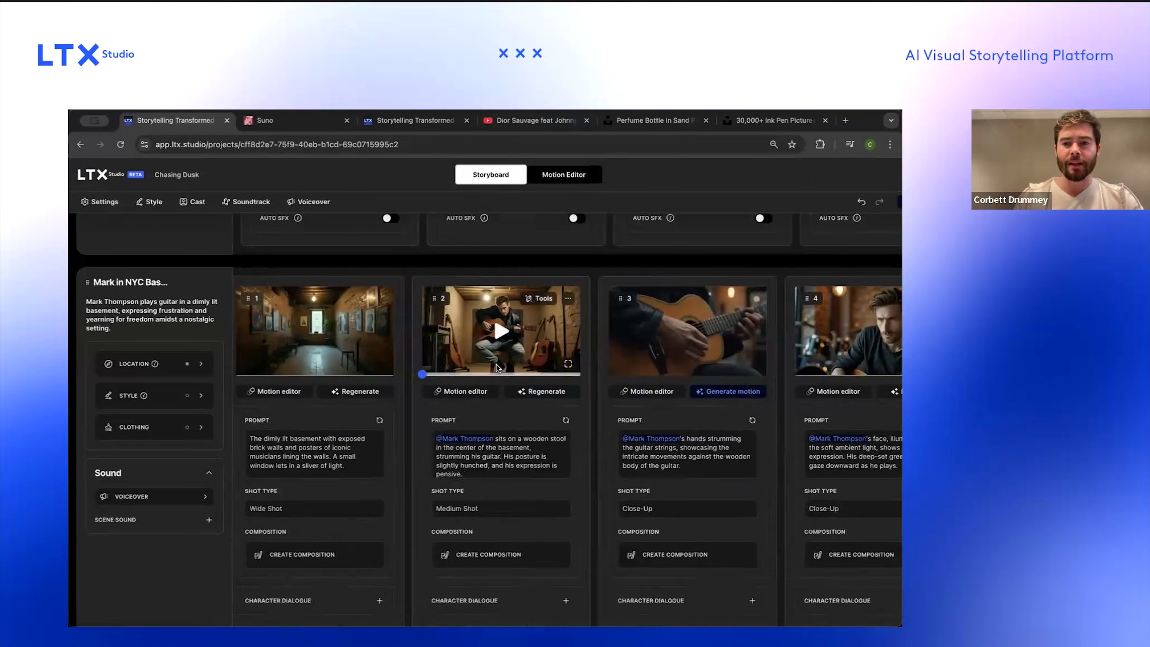
Step: Open the shot editor and step through the basement shots to review their image variations and generated videos
left_click(324, 391)
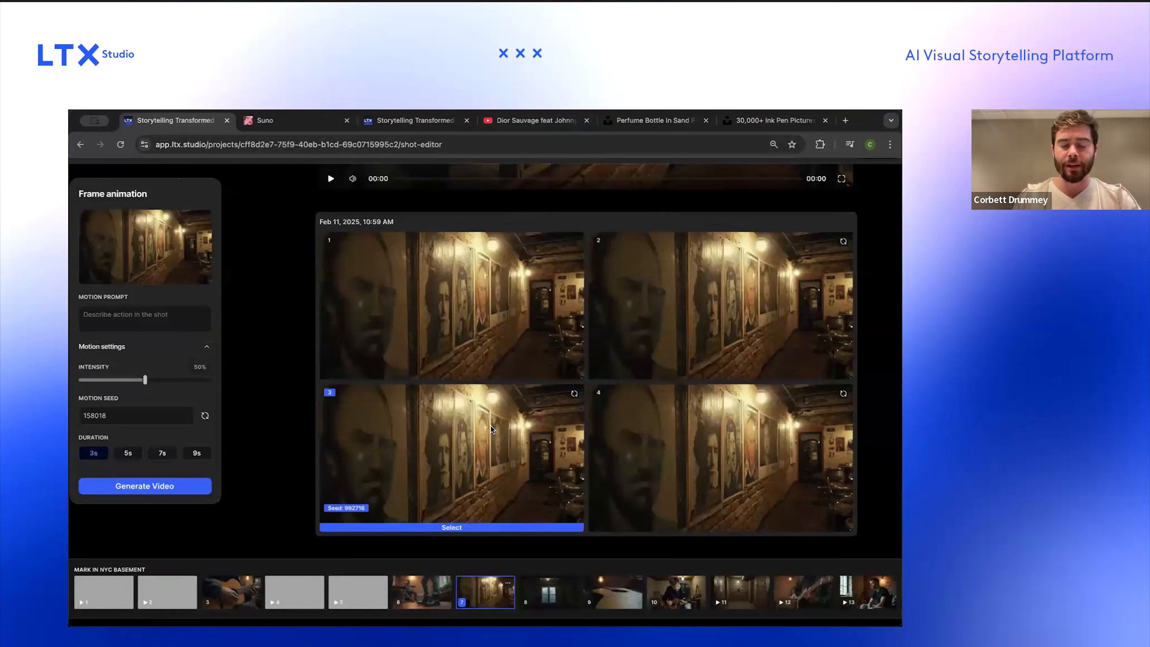
scroll(580, 453, "down", 5)
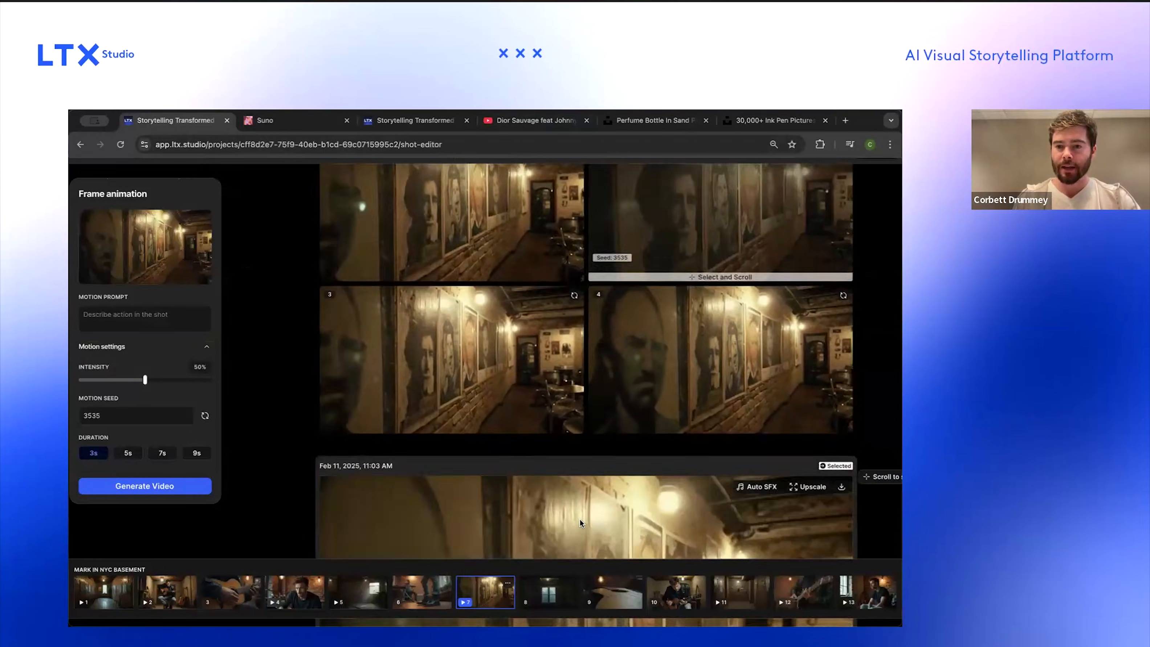
left_click(564, 579)
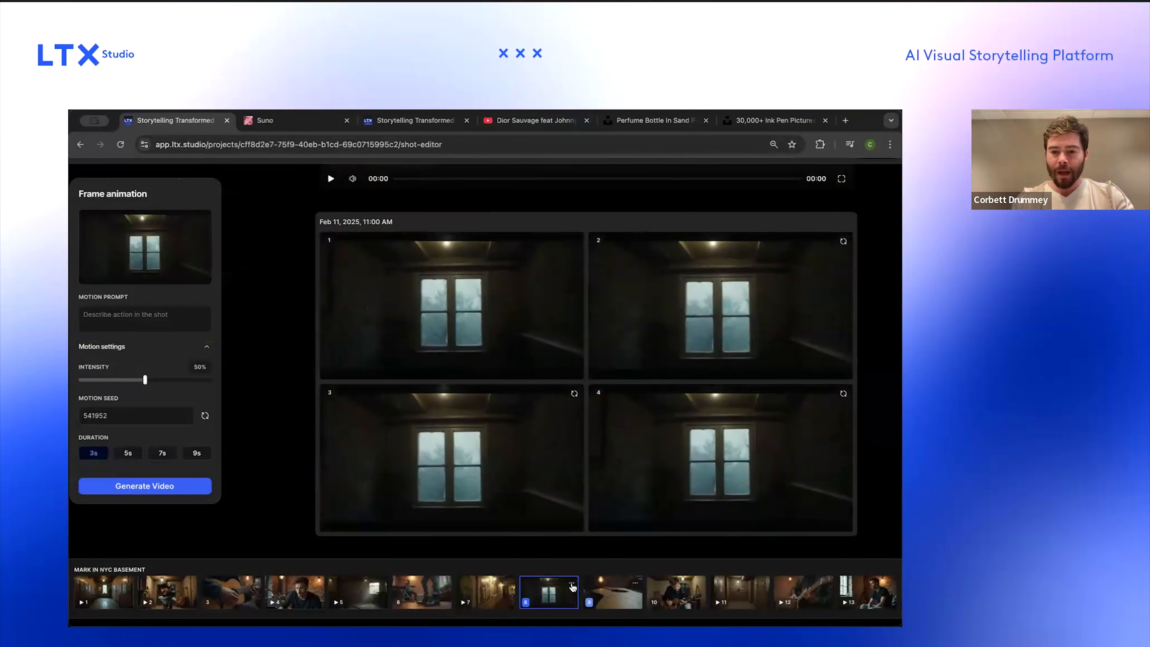
left_click(572, 583)
left_click(593, 563)
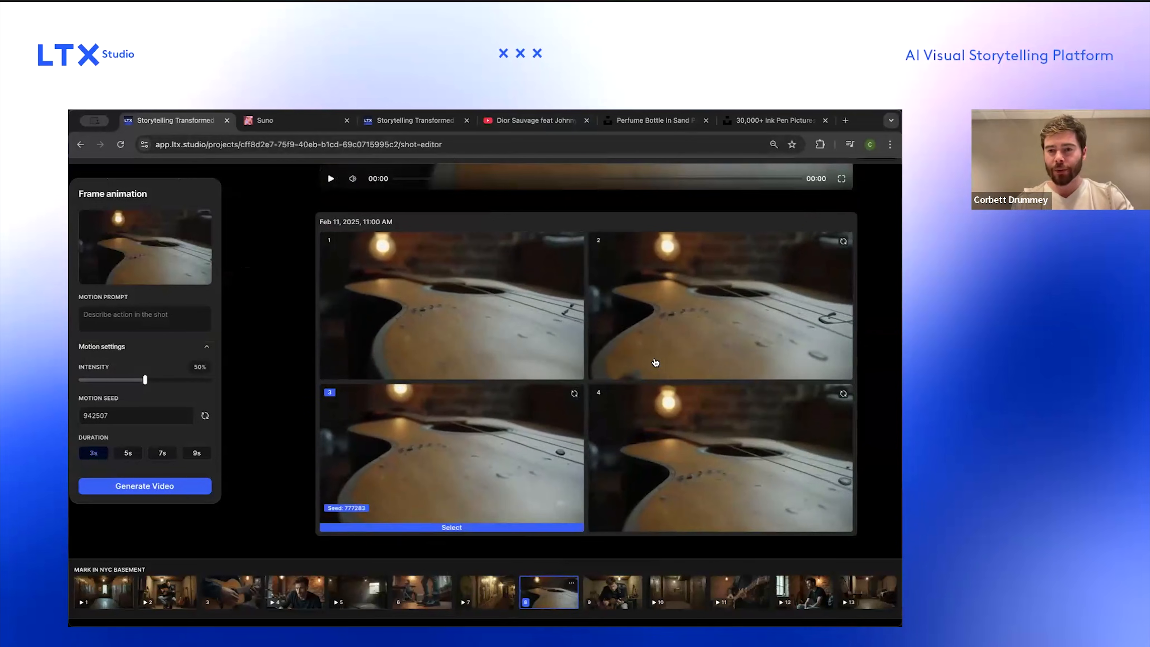
left_click(651, 371)
left_click(616, 591)
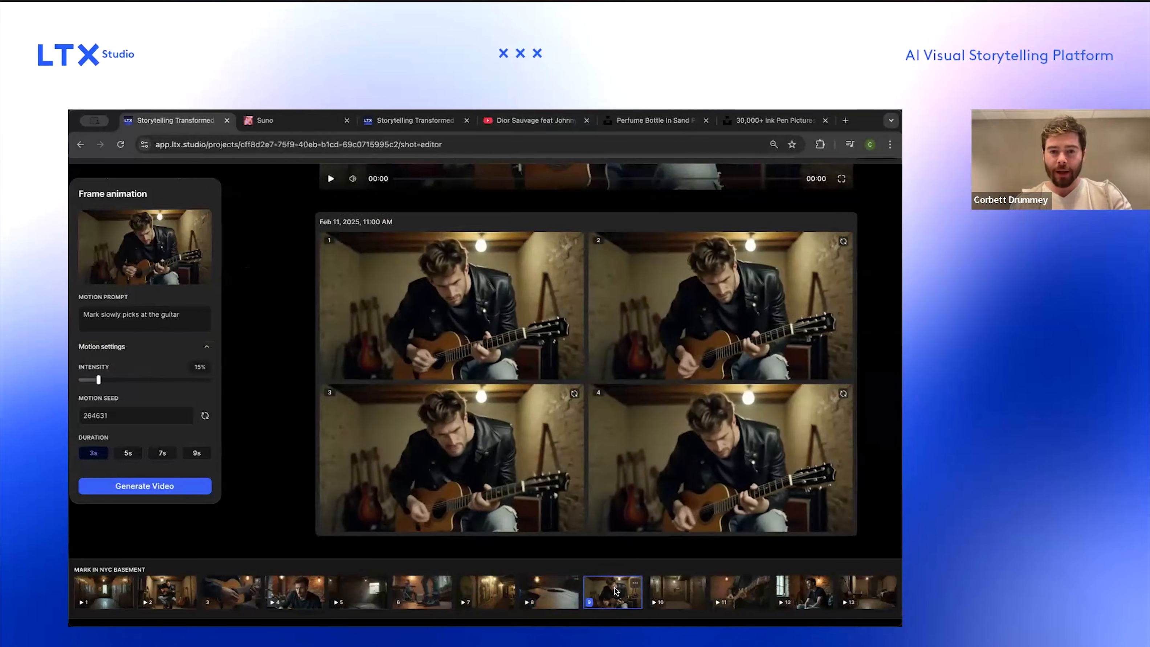
scroll(736, 465, "right", 2)
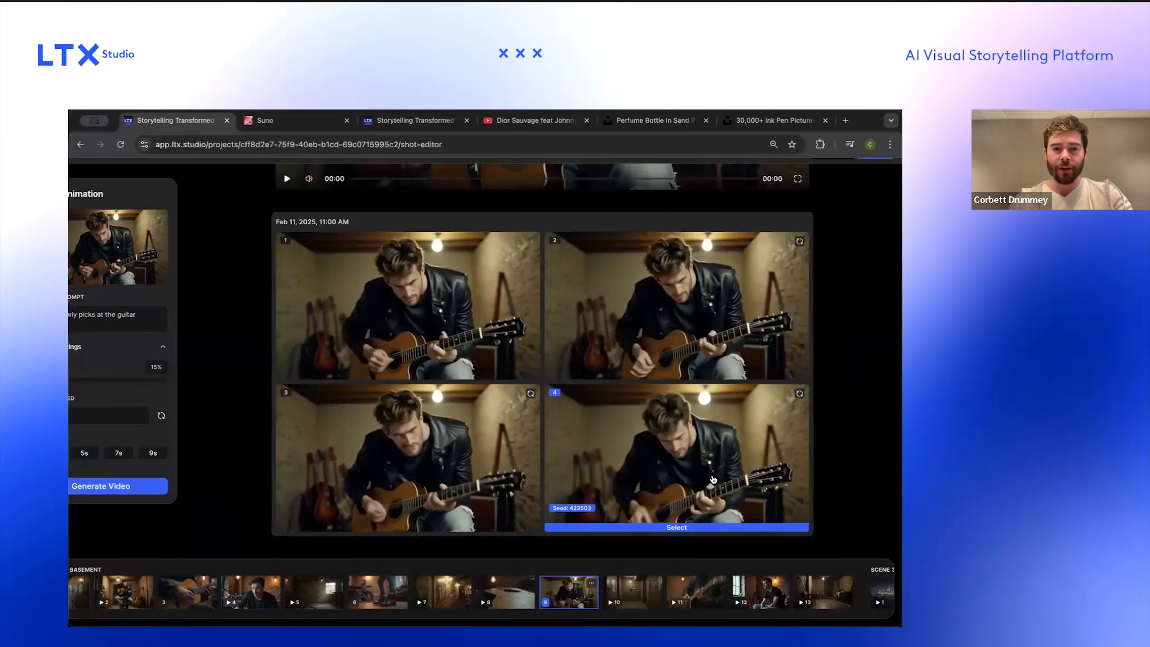
scroll(702, 521, "down", 5)
left_click(642, 594)
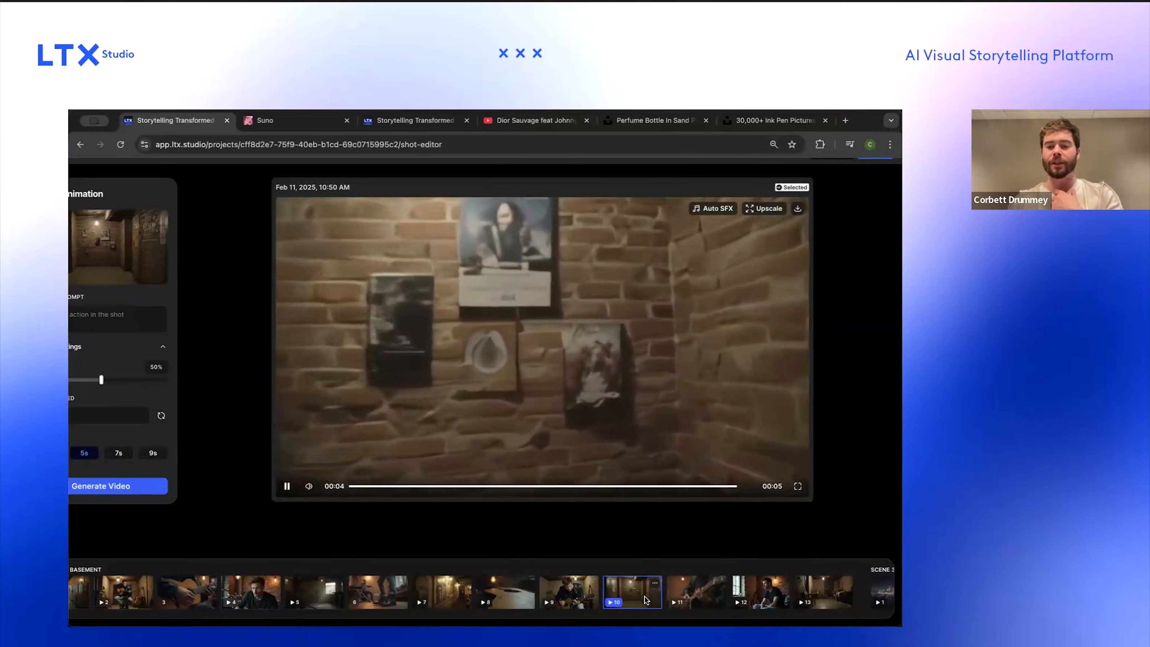
left_click(696, 594)
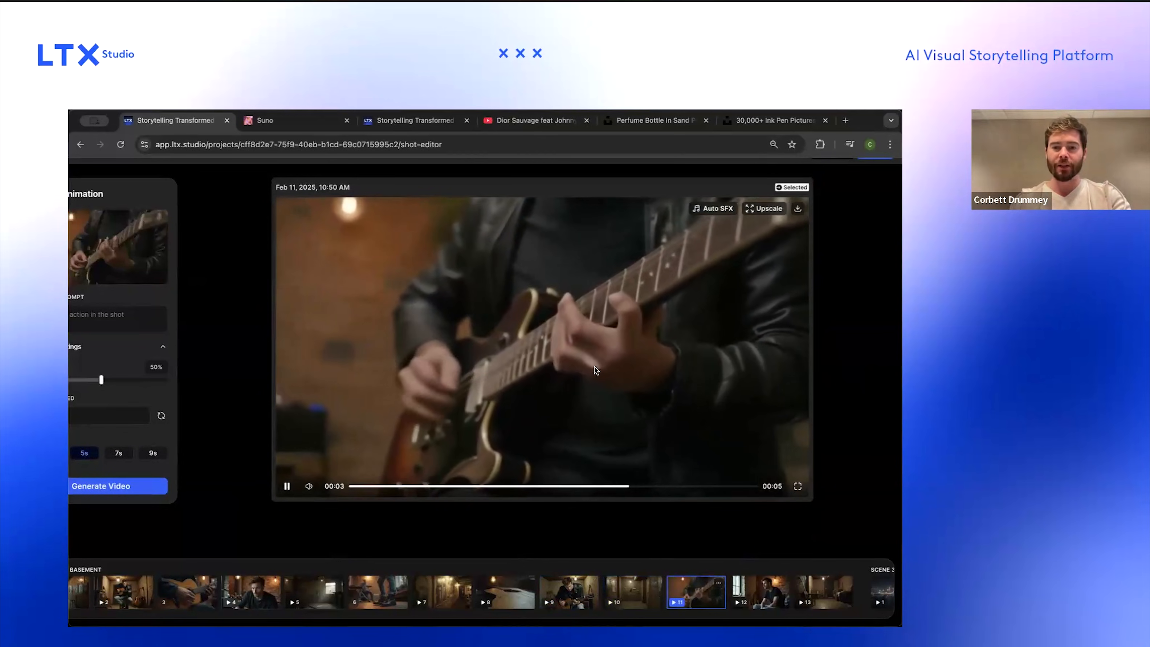
Step: Set the eleventh basement shot's duration to 3 s, generate its video, and select the second variation
scroll(594, 368, "left", 2)
left_click(141, 458)
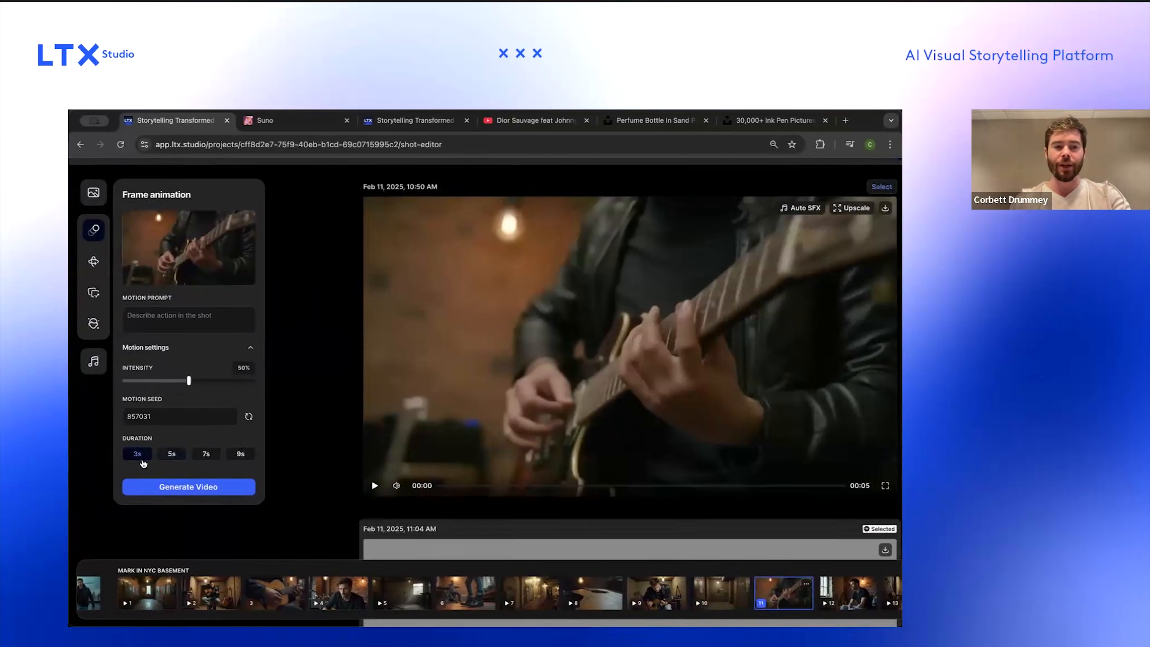
scroll(144, 464, "down", 6)
scroll(128, 454, "up", 5)
scroll(128, 455, "down", 2)
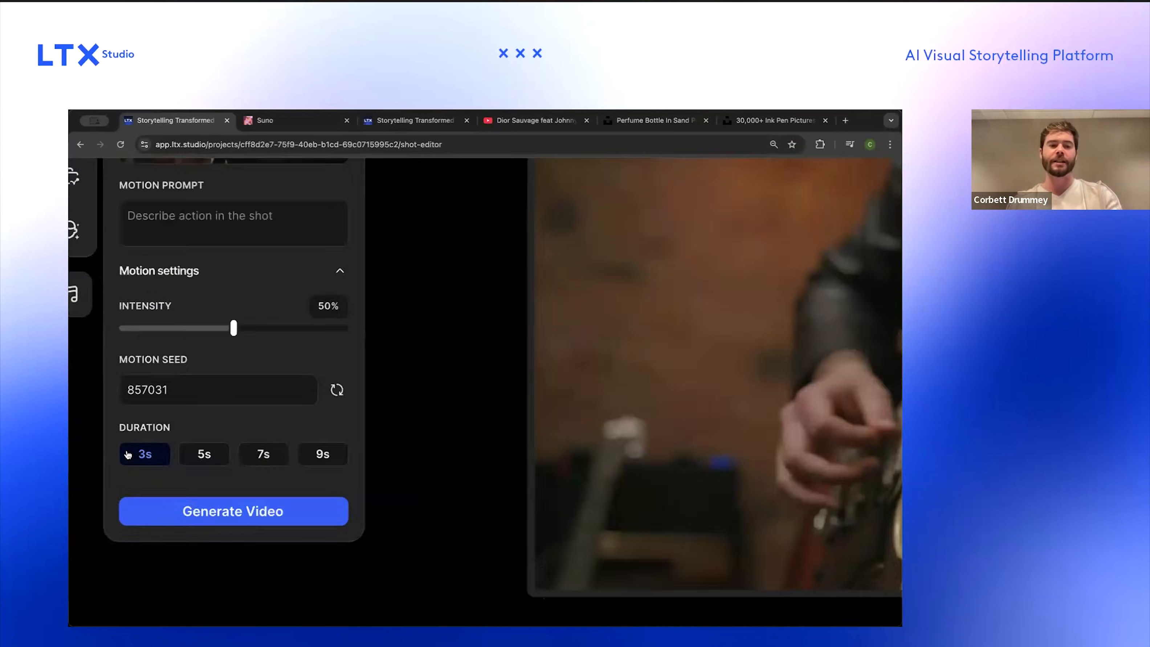
scroll(128, 455, "down", 5)
left_click(172, 506)
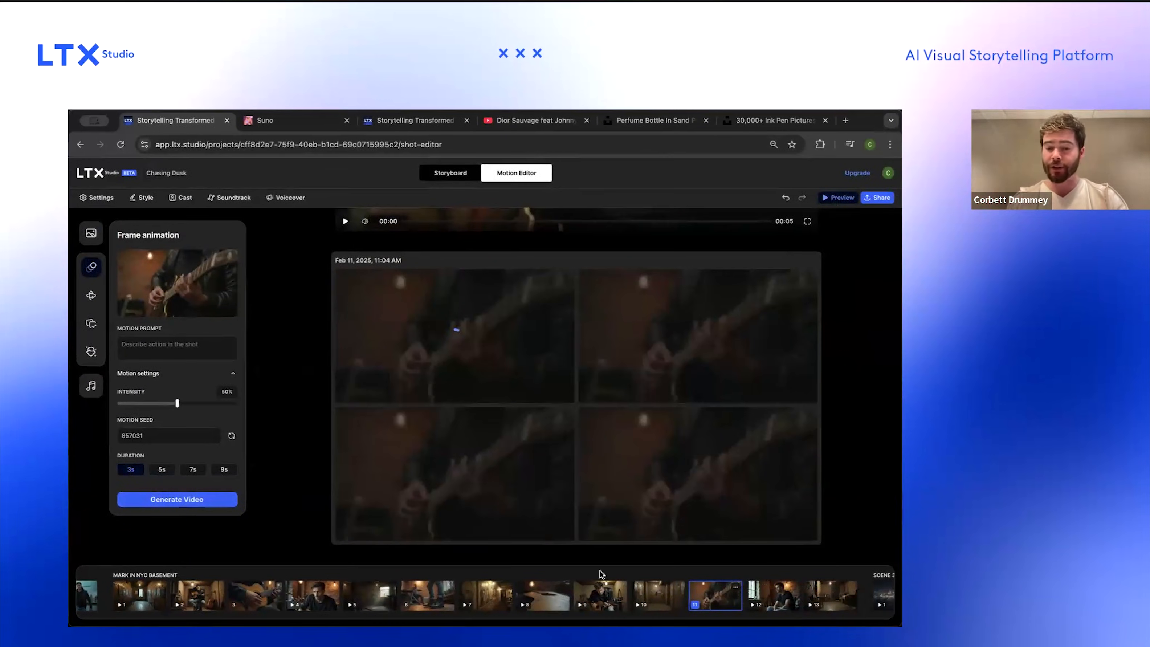
scroll(654, 604, "right", 5)
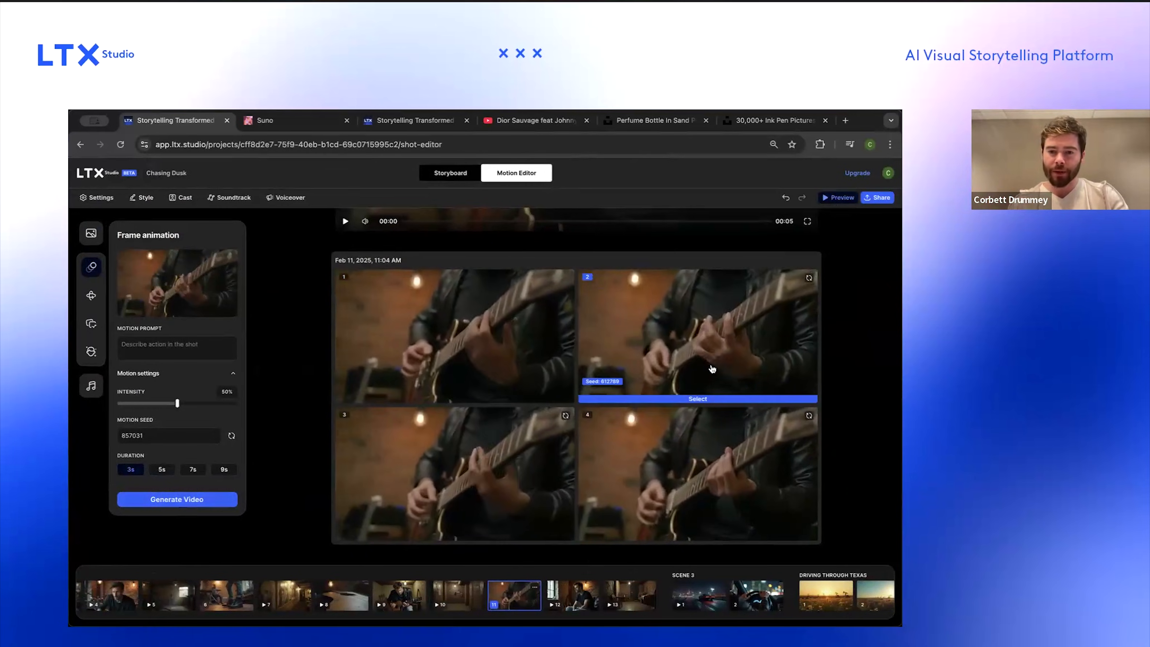
left_click(684, 398)
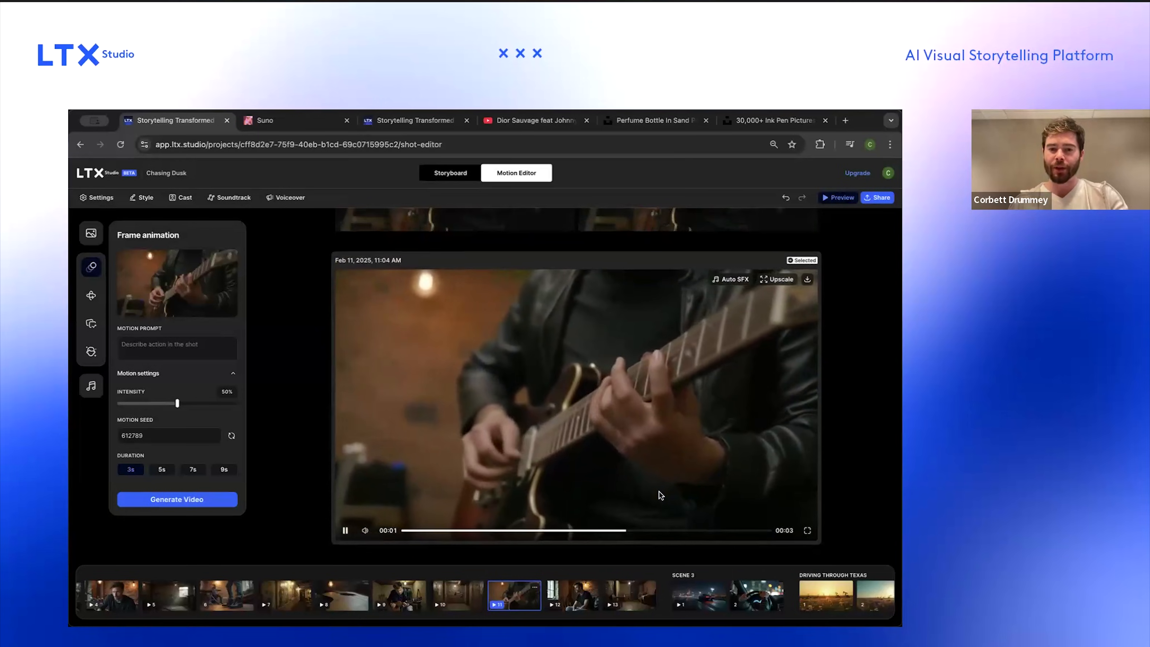
Step: Delete the basement shot of Mark seated at the table and generate a 3 s video for the last basement shot
left_click(575, 596)
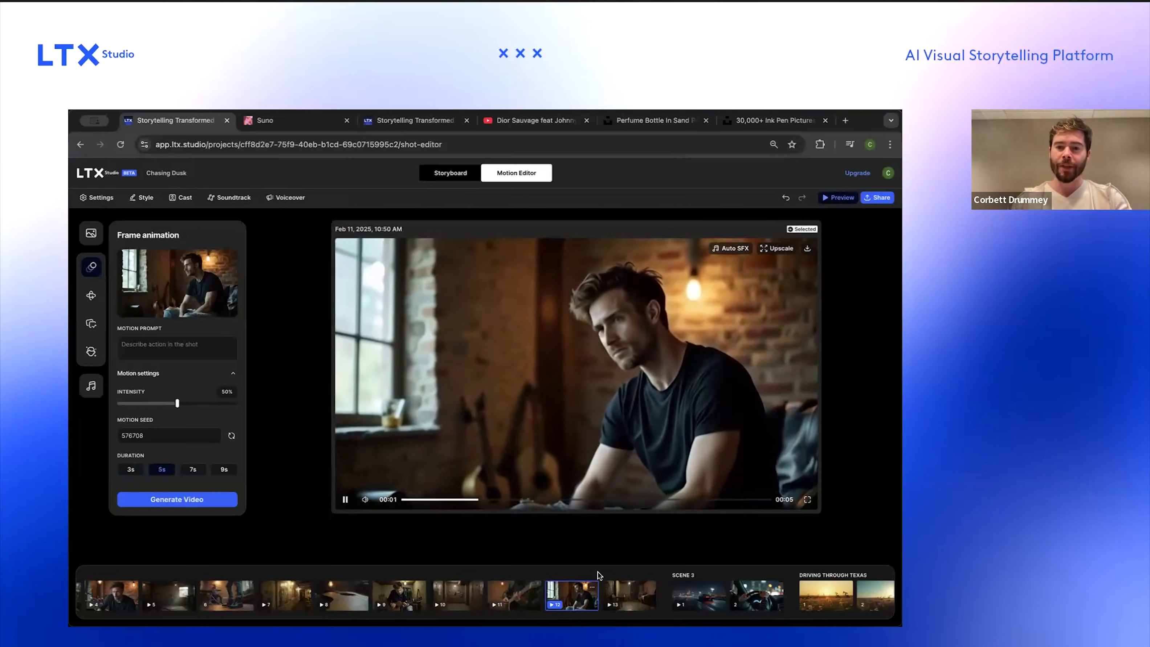
left_click(592, 587)
left_click(613, 569)
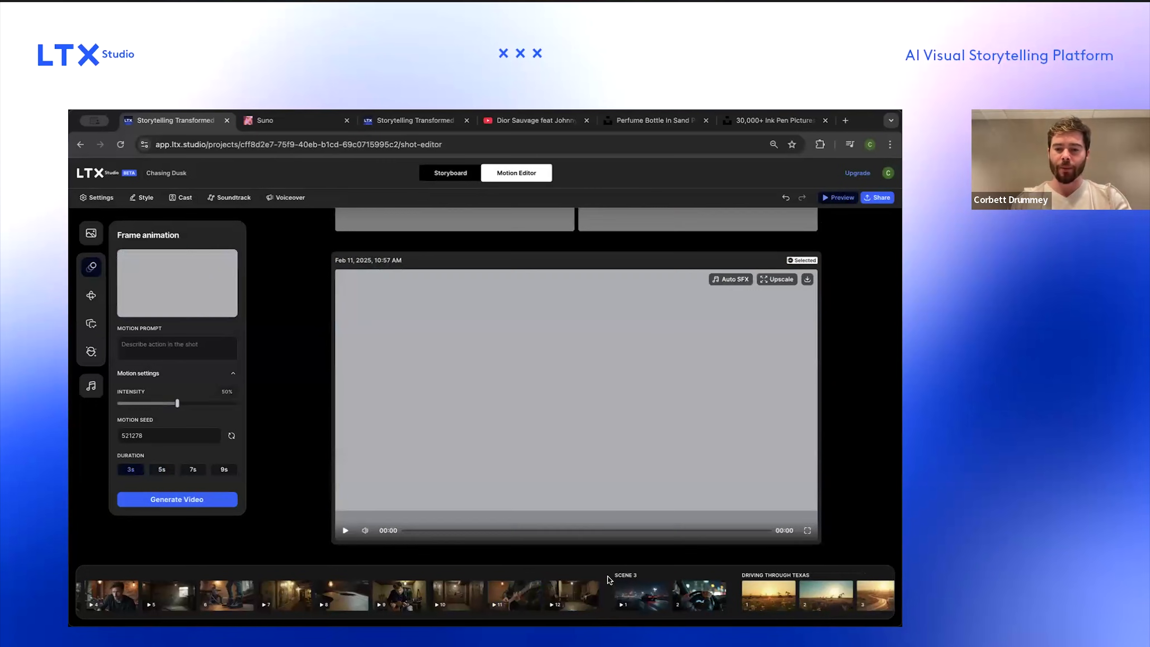
left_click(131, 469)
left_click(176, 499)
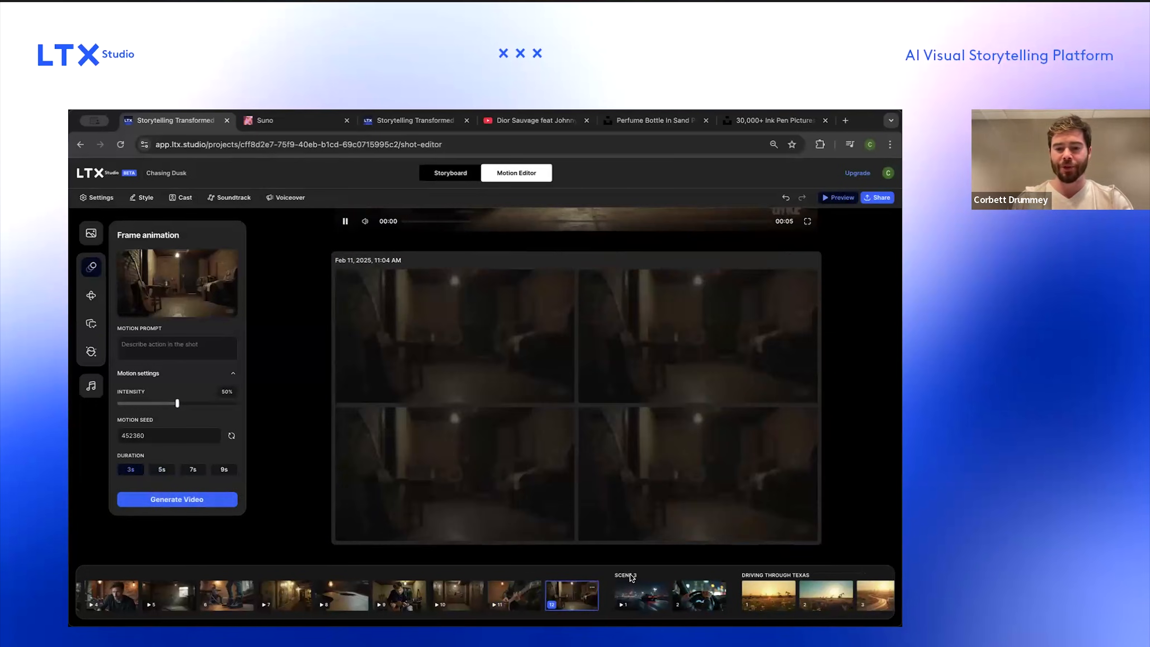
Step: Generate a 3 s video for Scene 3's second shot of hands on the steering wheel
left_click(649, 600)
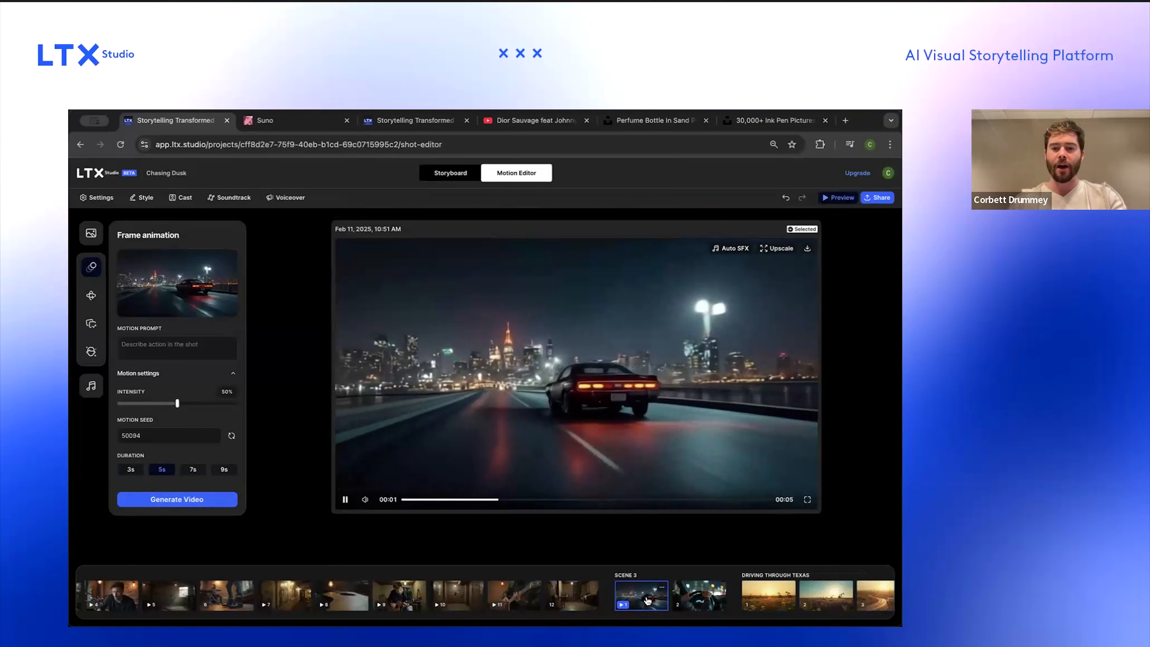
scroll(649, 600, "right", 3)
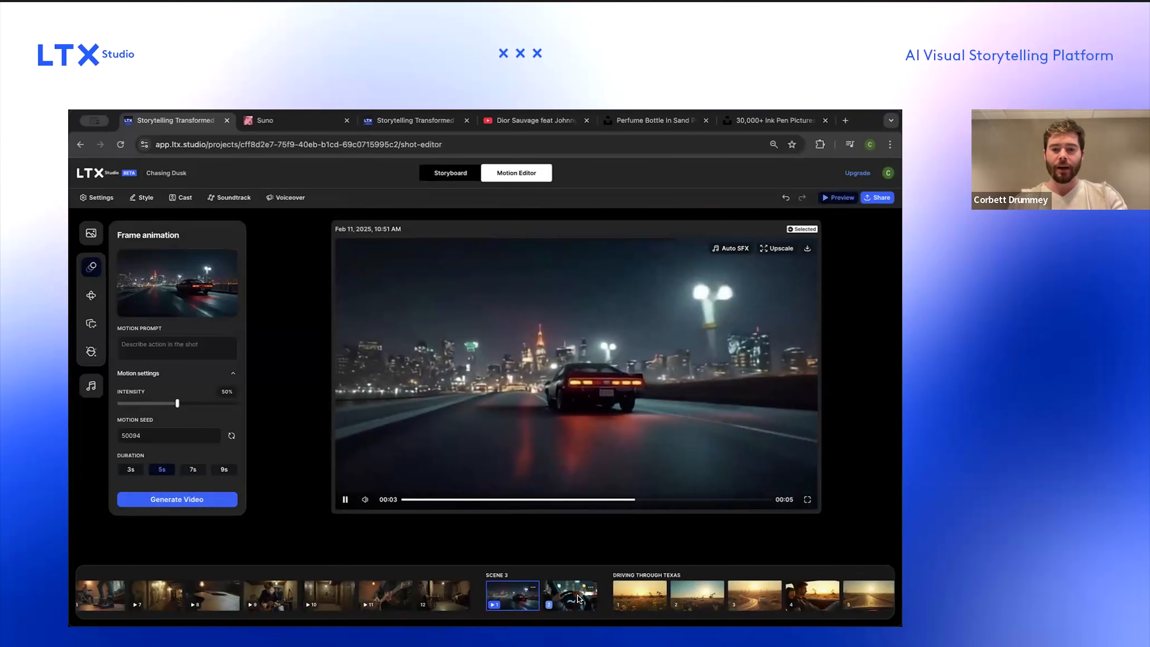
left_click(578, 597)
left_click(131, 470)
left_click(139, 499)
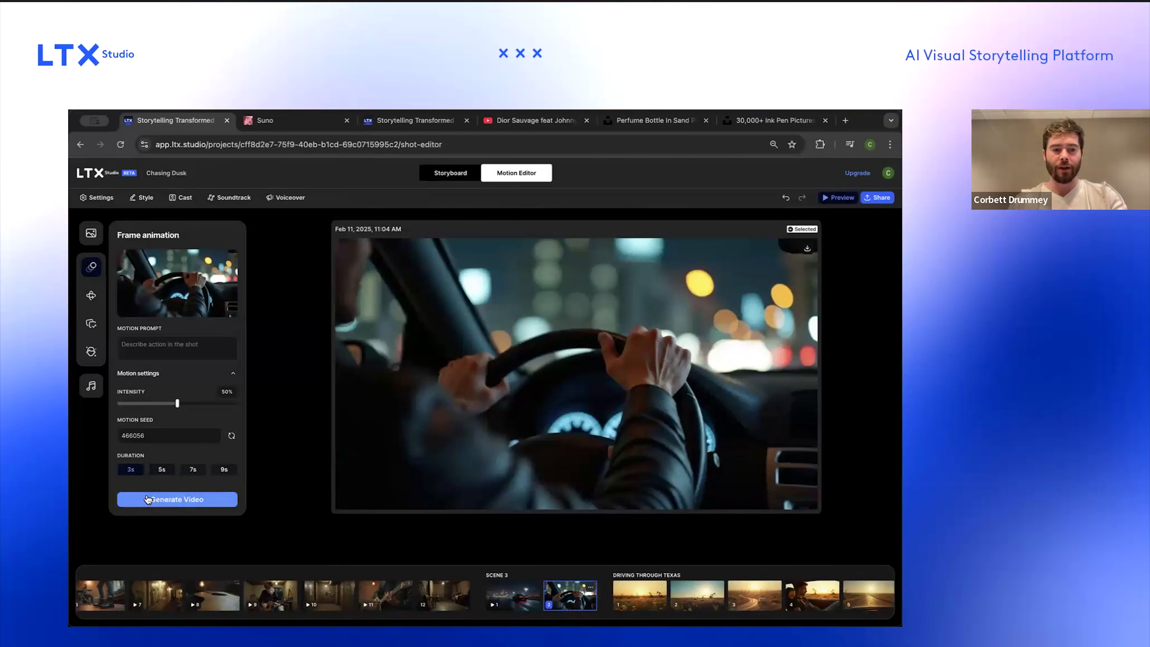
Step: Generate 3 s videos for the first two Driving Through Texas shots
left_click(649, 588)
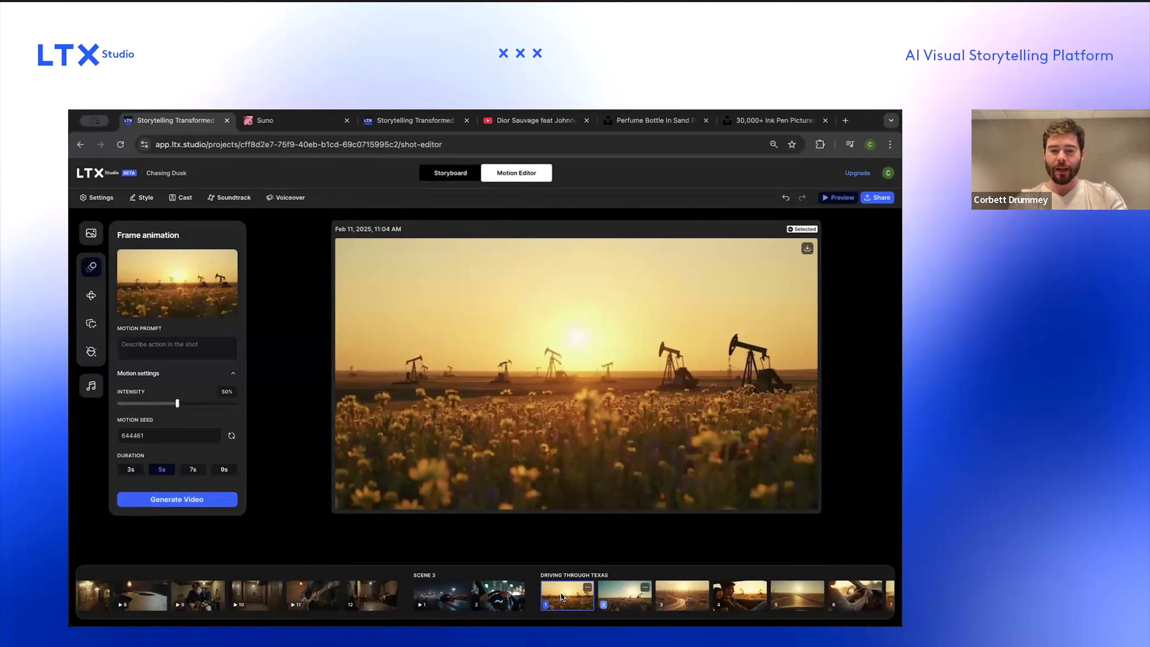
left_click(149, 499)
scroll(633, 595, "right", 10)
scroll(633, 595, "left", 8)
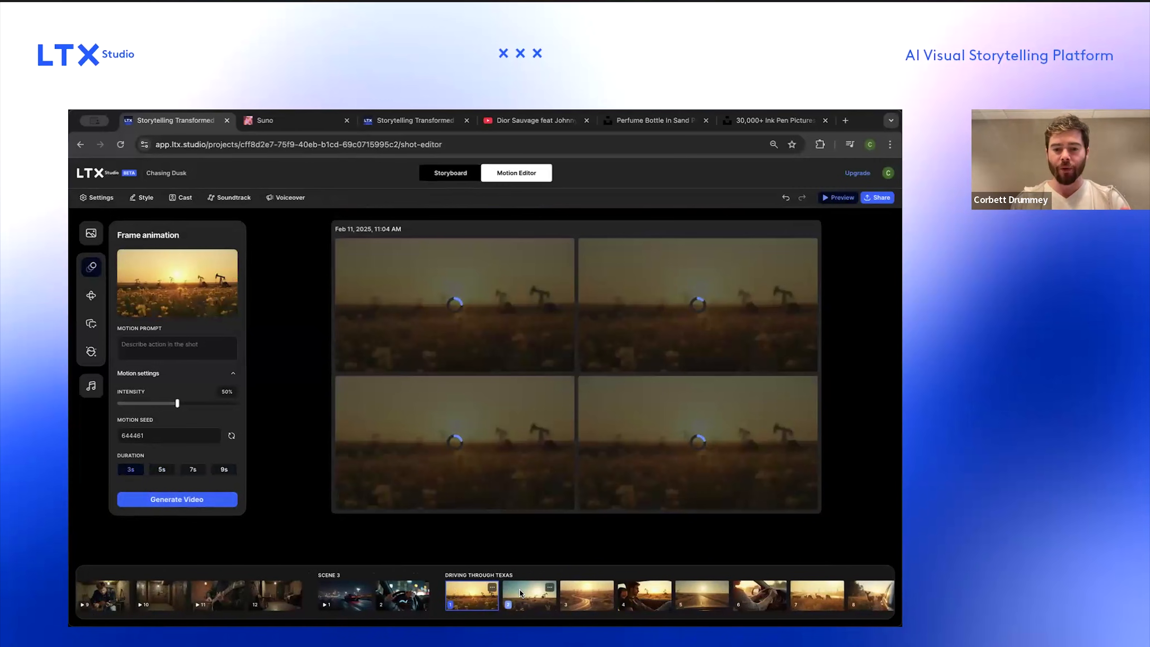
left_click(518, 590)
left_click(466, 597)
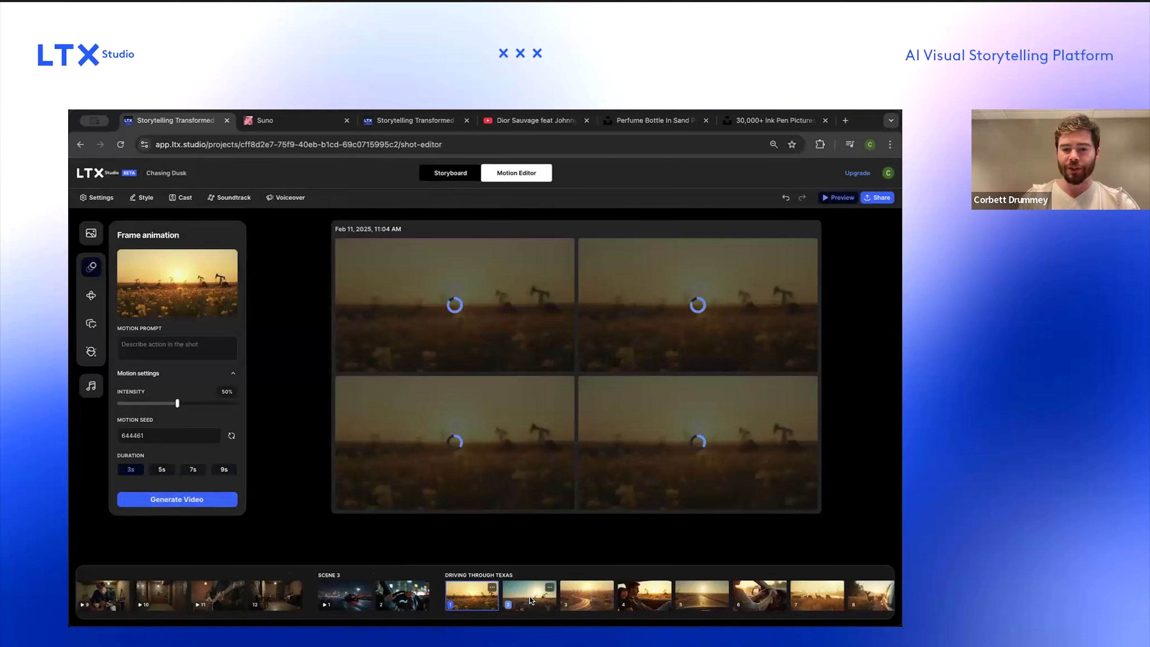
left_click(529, 596)
left_click(553, 589)
left_click(564, 567)
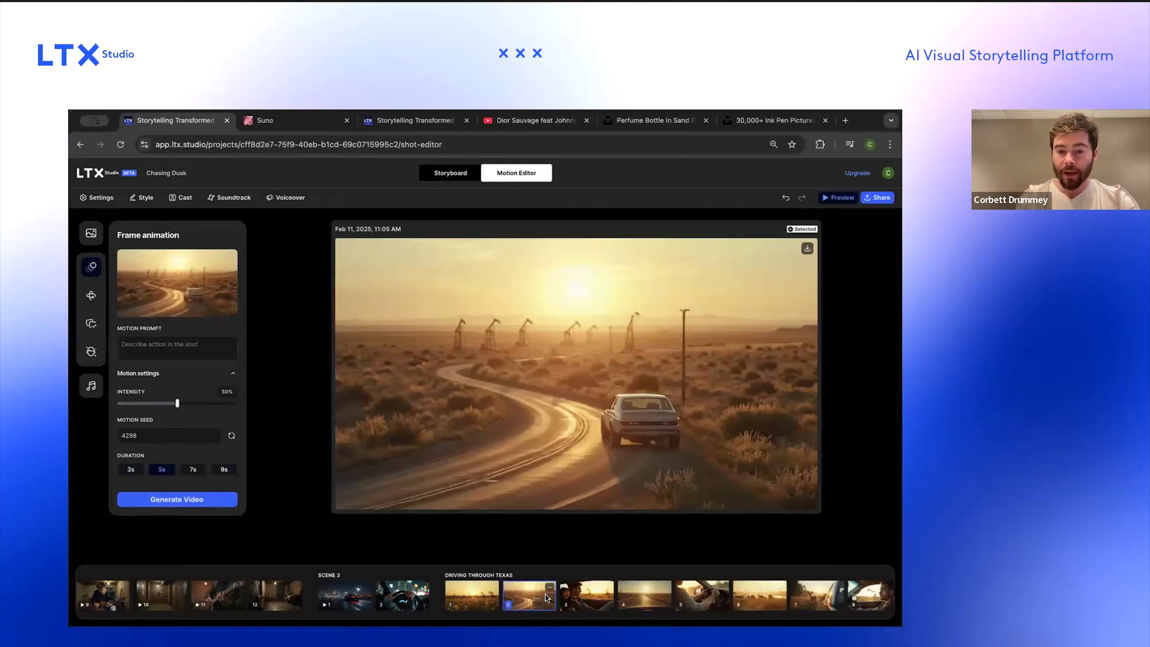
left_click(130, 470)
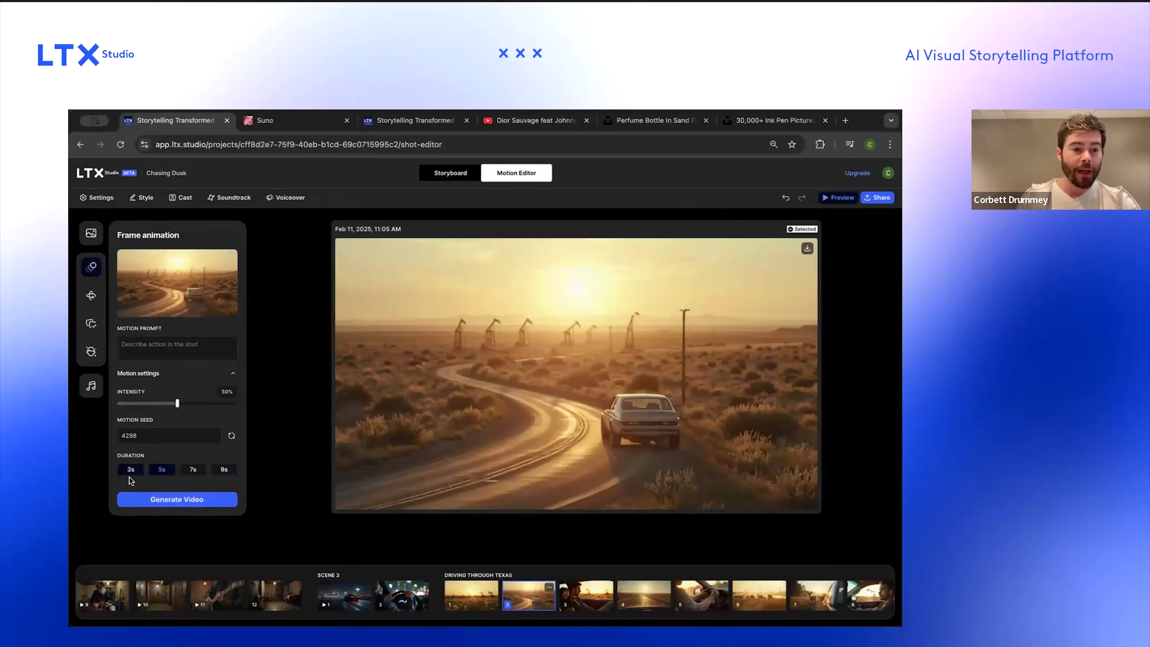
left_click(176, 498)
Step: Generate 3 s videos for the third, fourth and fifth Driving Through Texas shots
left_click(598, 591)
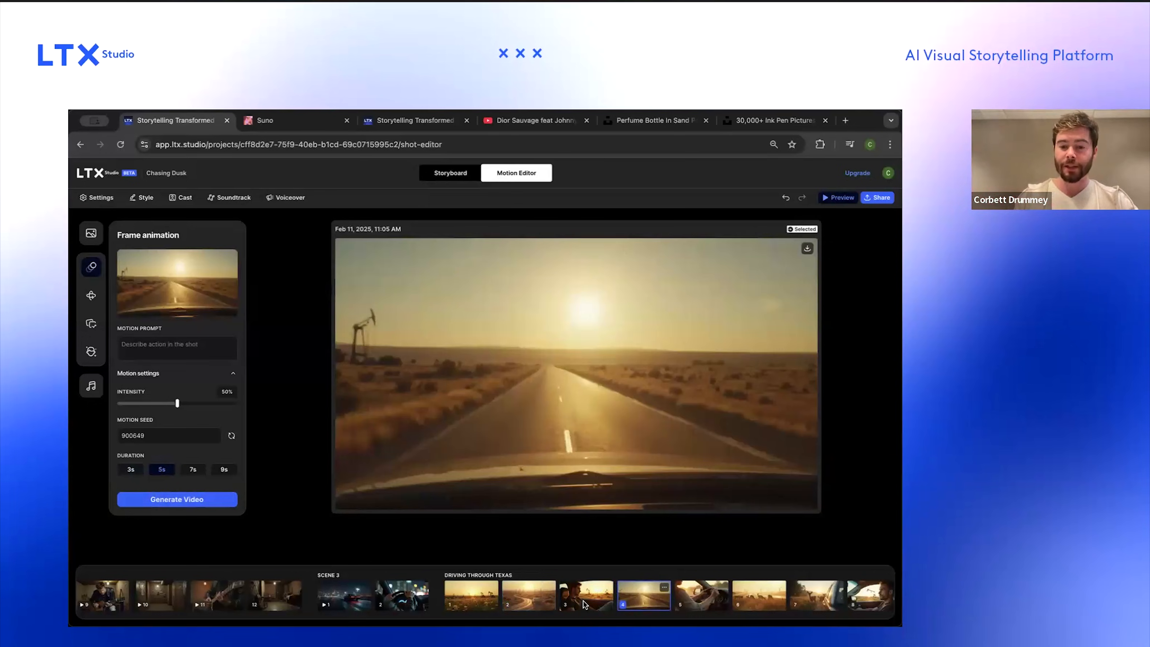
left_click(142, 498)
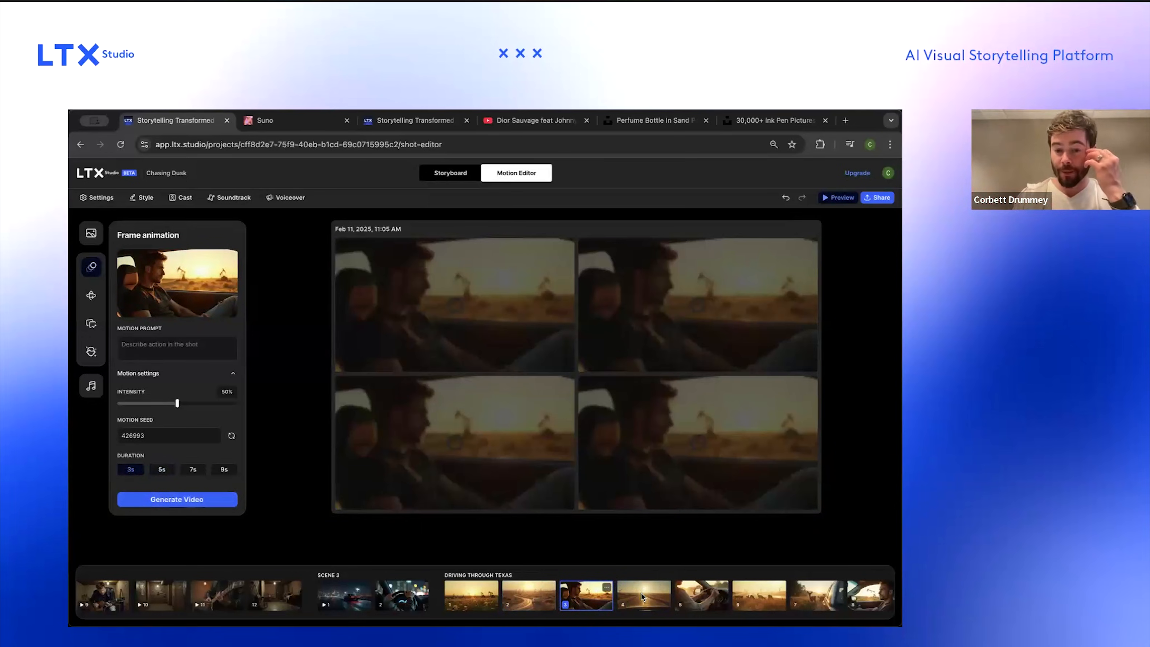
left_click(643, 594)
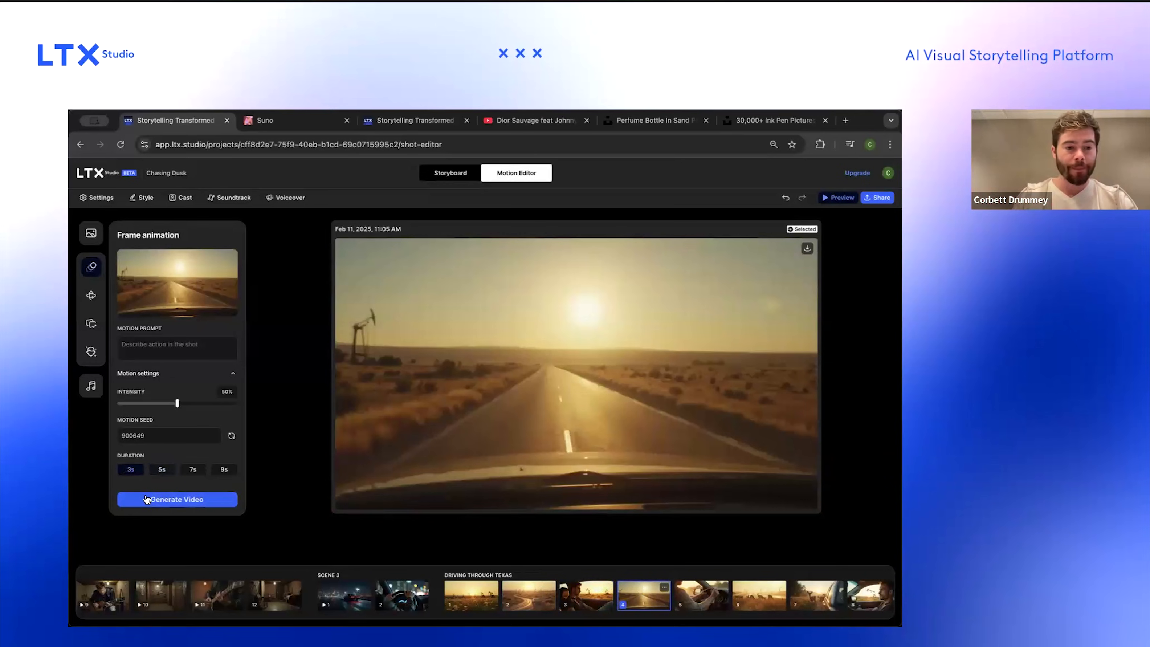
left_click(147, 499)
left_click(702, 595)
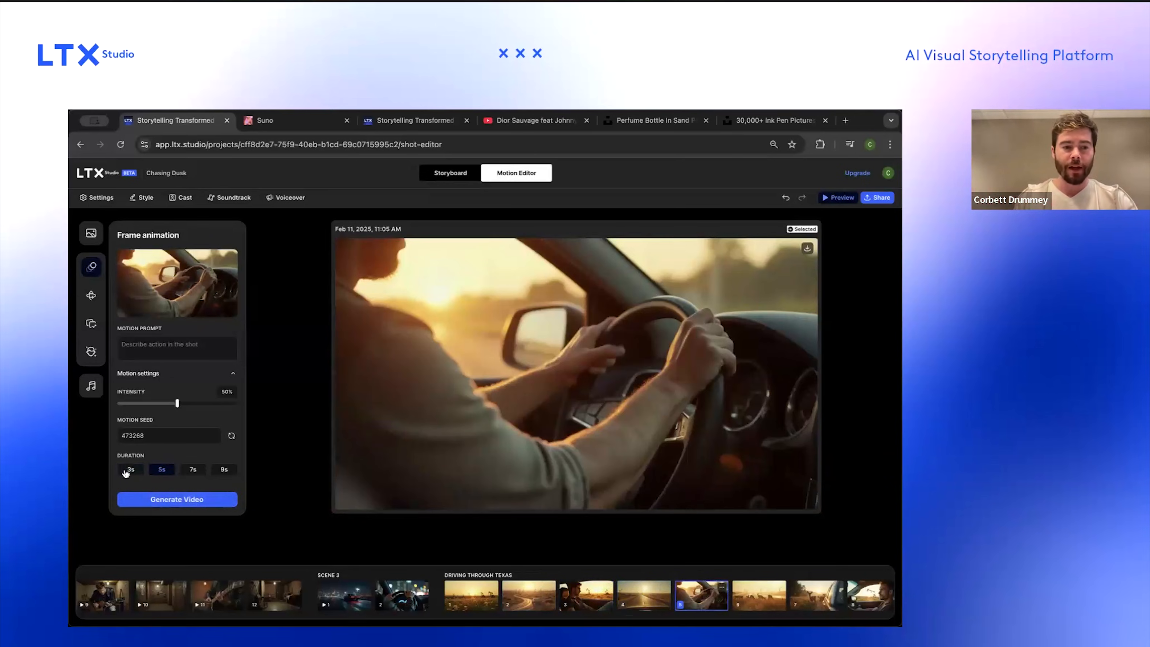
left_click(146, 499)
Step: Generate 3 s videos for the sixth and seventh Driving Through Texas shots
scroll(736, 589, "right", 2)
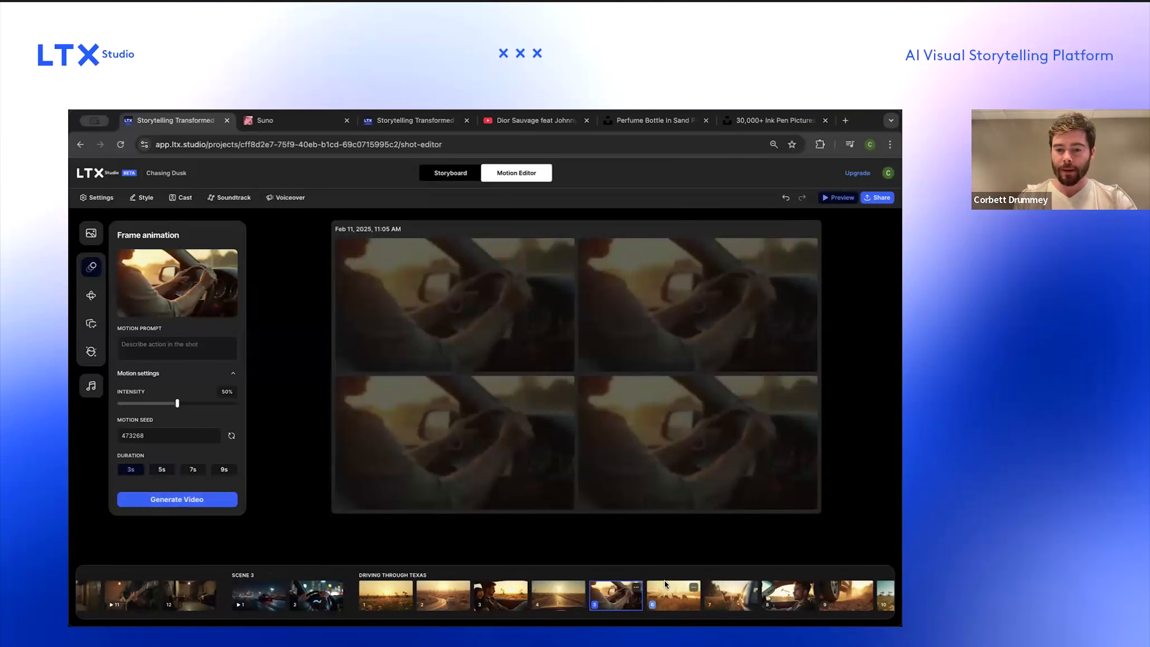
left_click(680, 595)
left_click(148, 497)
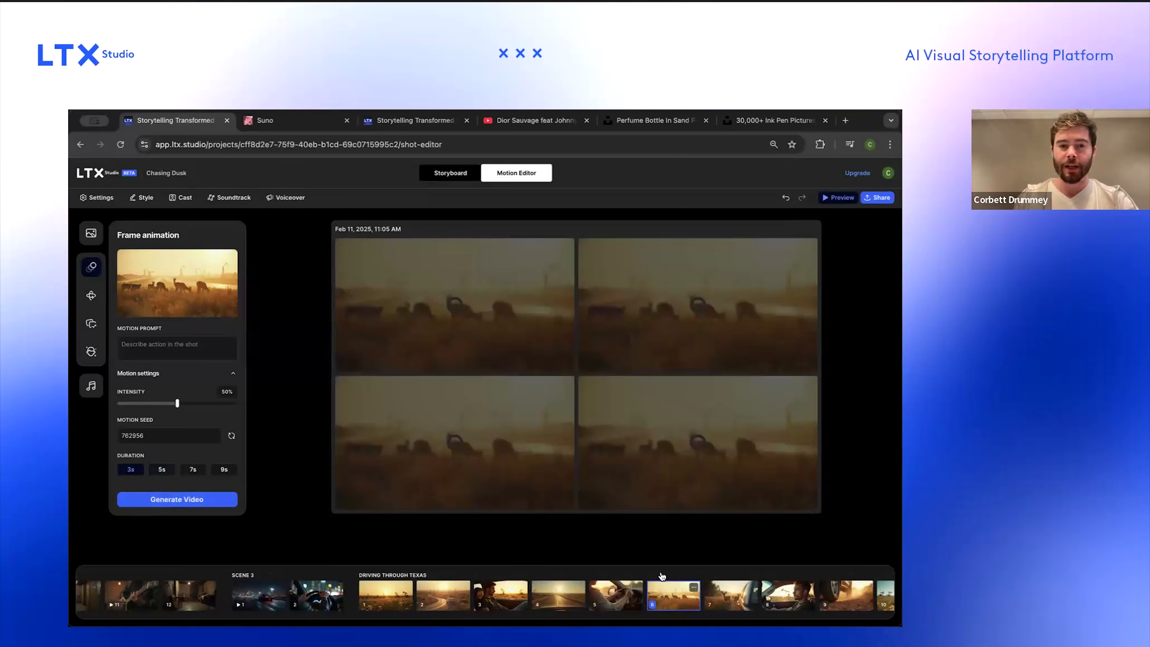
left_click(449, 179)
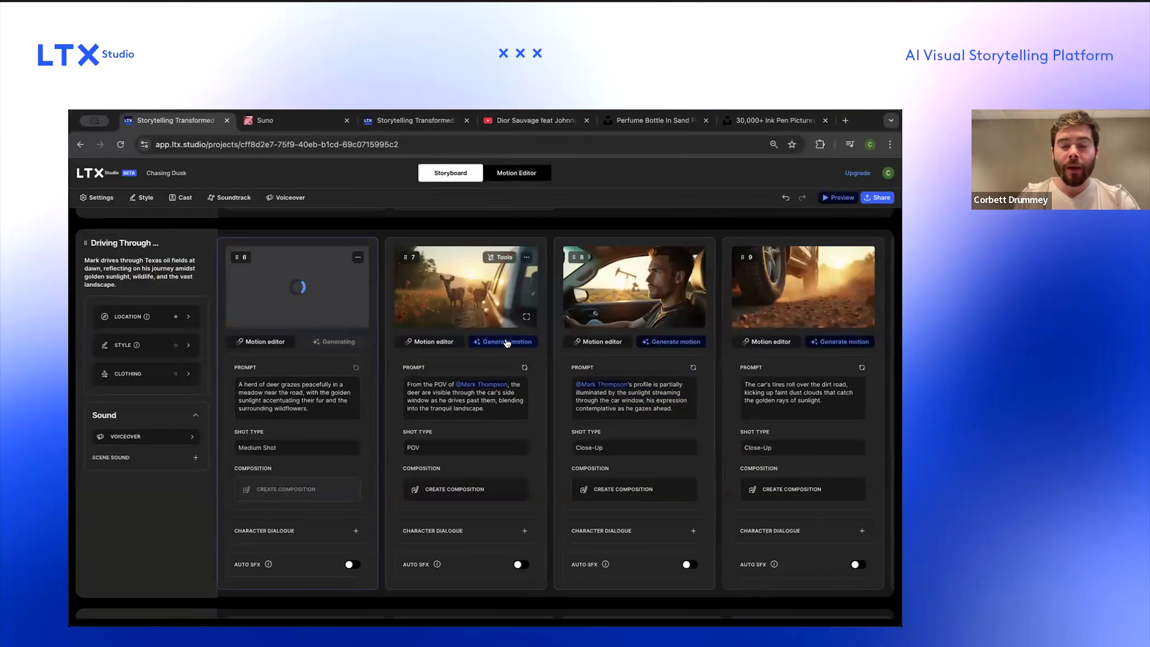
left_click(508, 181)
left_click(541, 598)
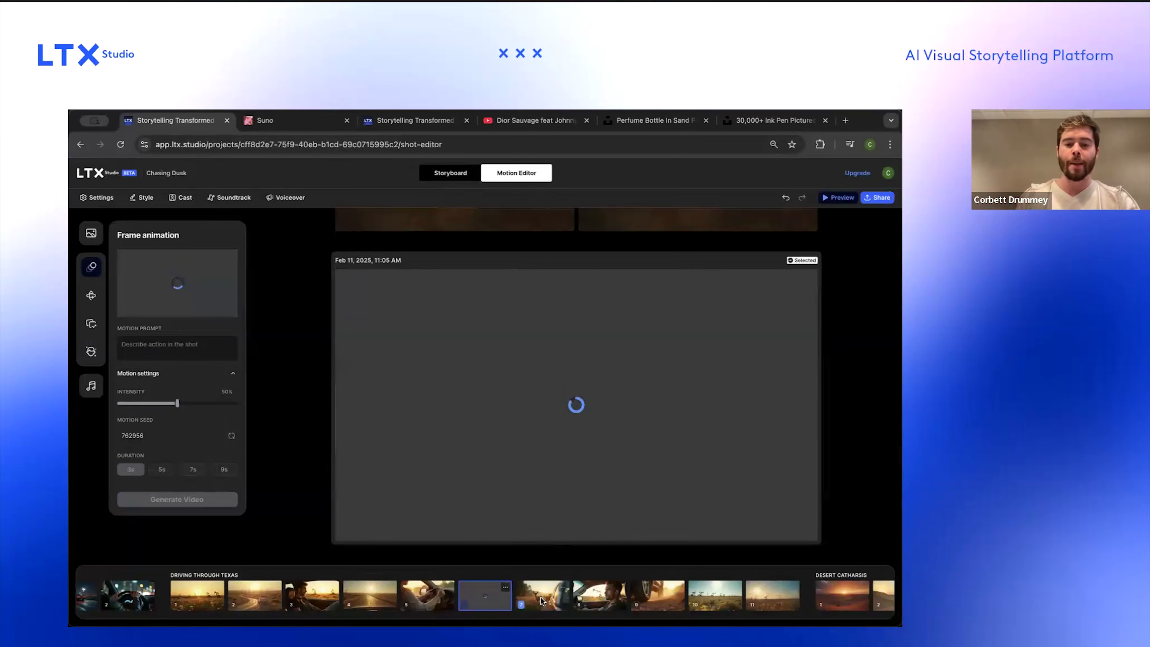
left_click(130, 469)
left_click(150, 499)
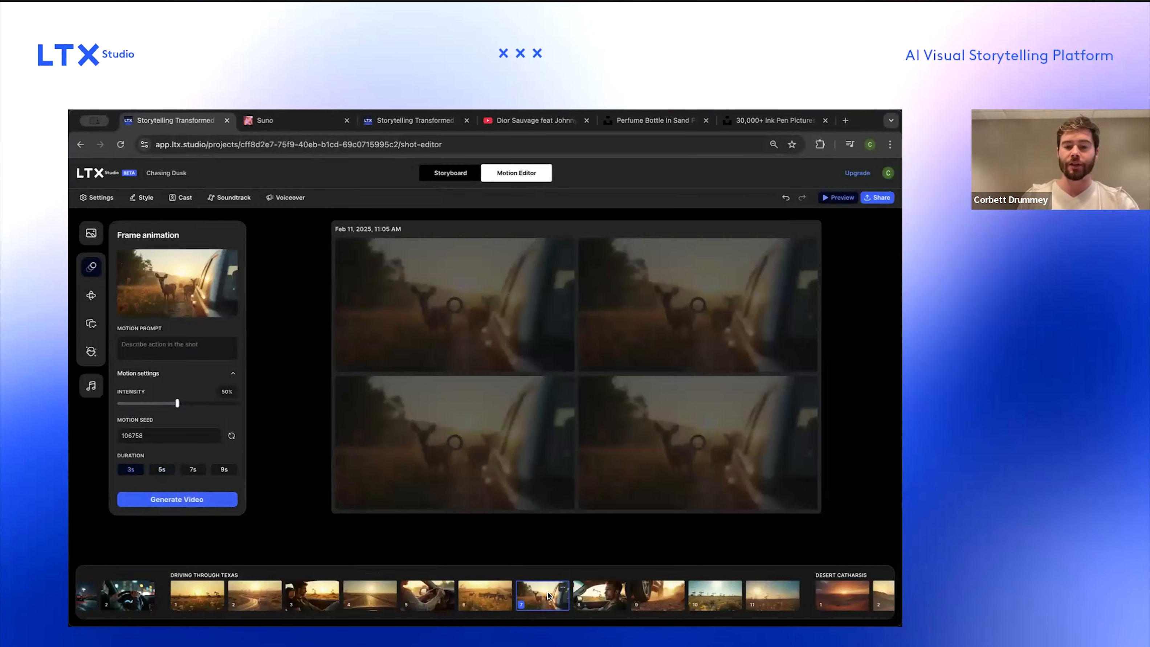
Step: Generate 3 s videos for the eighth and ninth Driving Through Texas shots
left_click(580, 591)
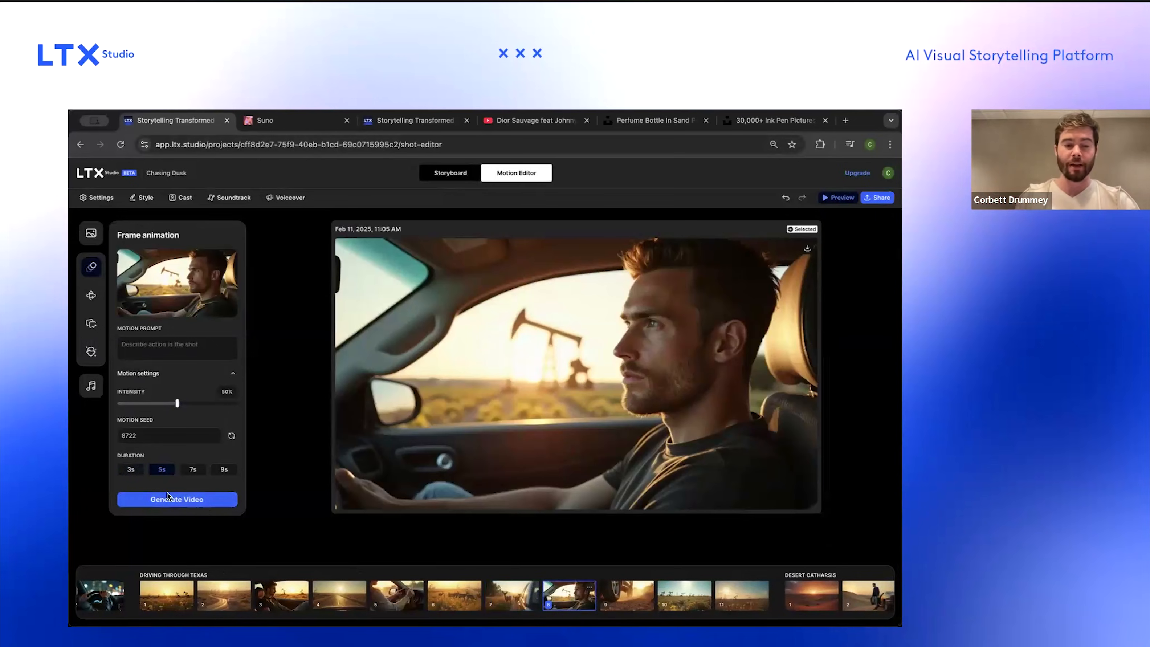
left_click(148, 497)
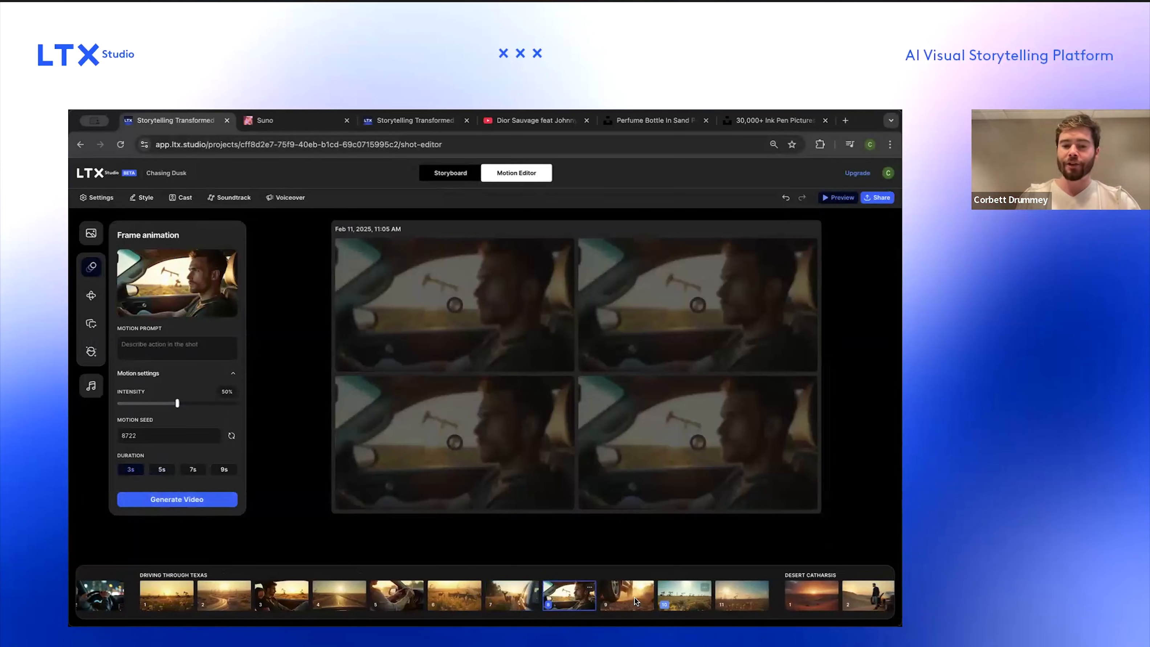
left_click(636, 601)
left_click(177, 499)
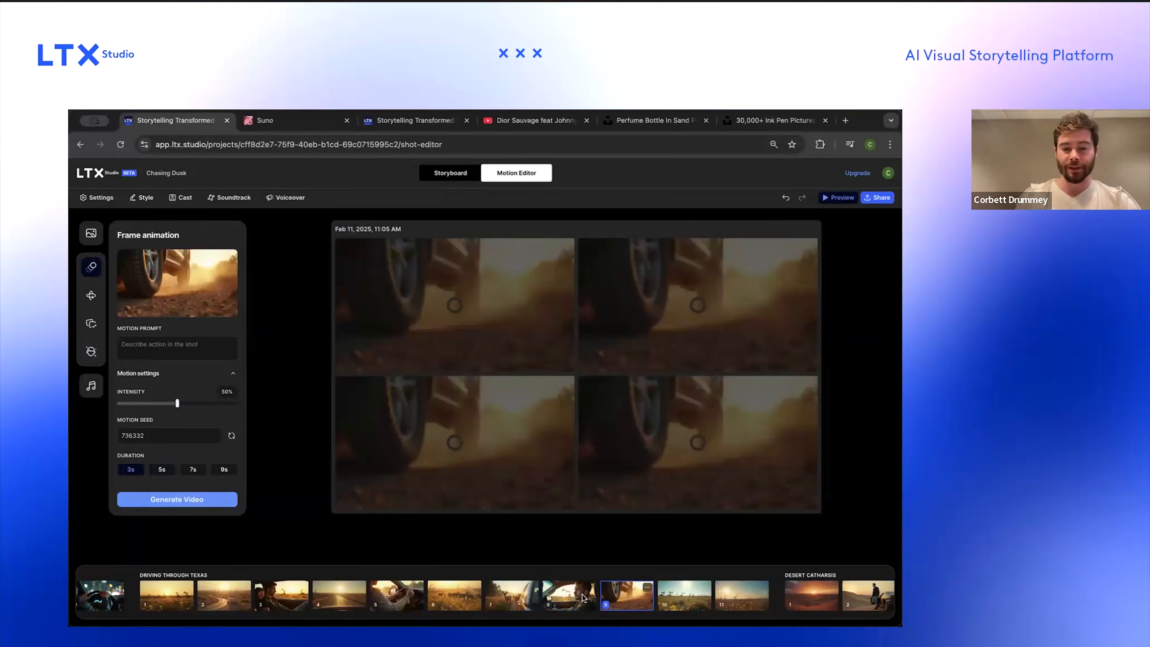
Step: Delete the last two Driving Through Texas shots
scroll(691, 593, "right", 3)
left_click(563, 589)
left_click(565, 588)
left_click(585, 571)
left_click(545, 598)
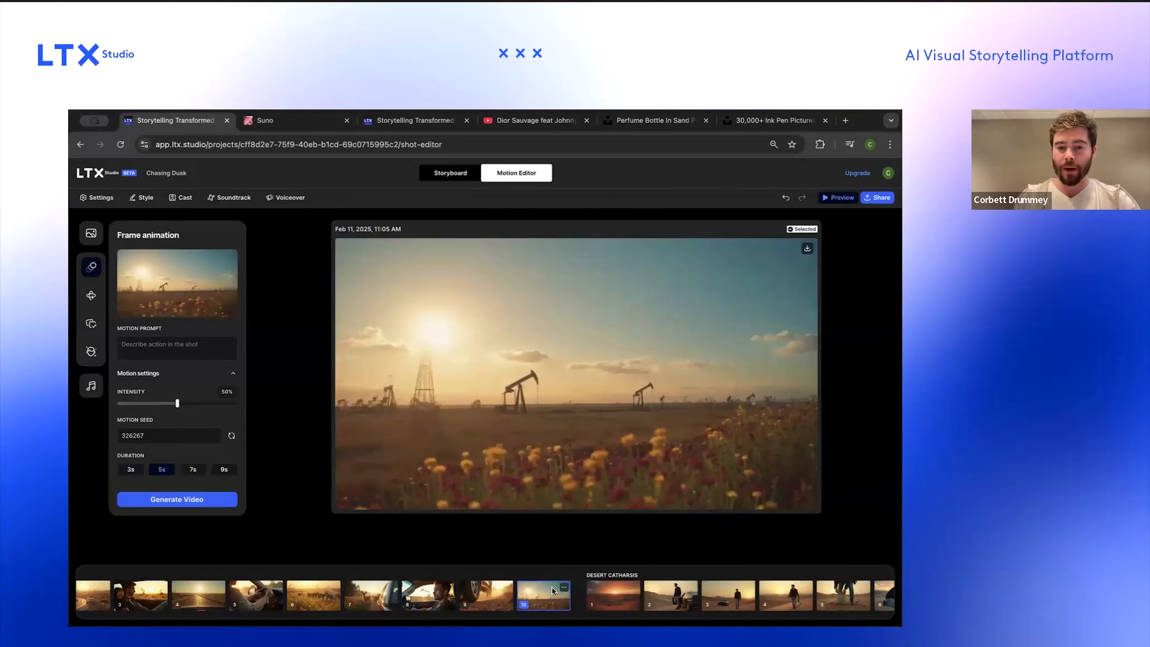
left_click(566, 587)
left_click(584, 567)
Step: Generate a 3 s video for the desert sunset shot opening Desert Catharsis
left_click(558, 602)
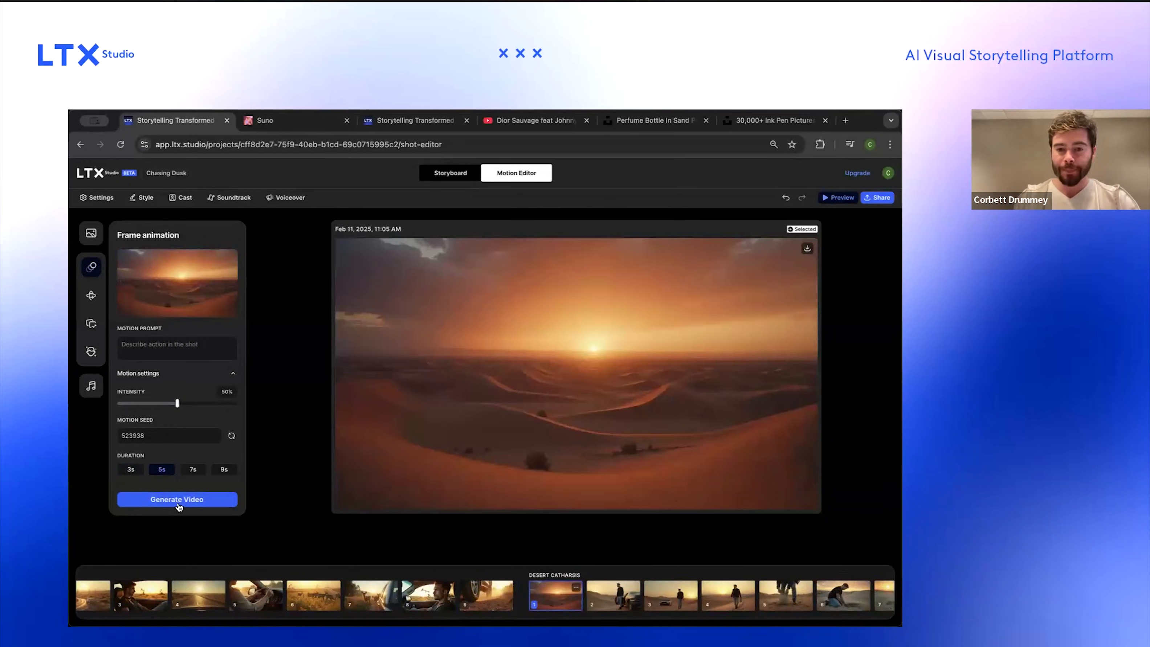
left_click(132, 469)
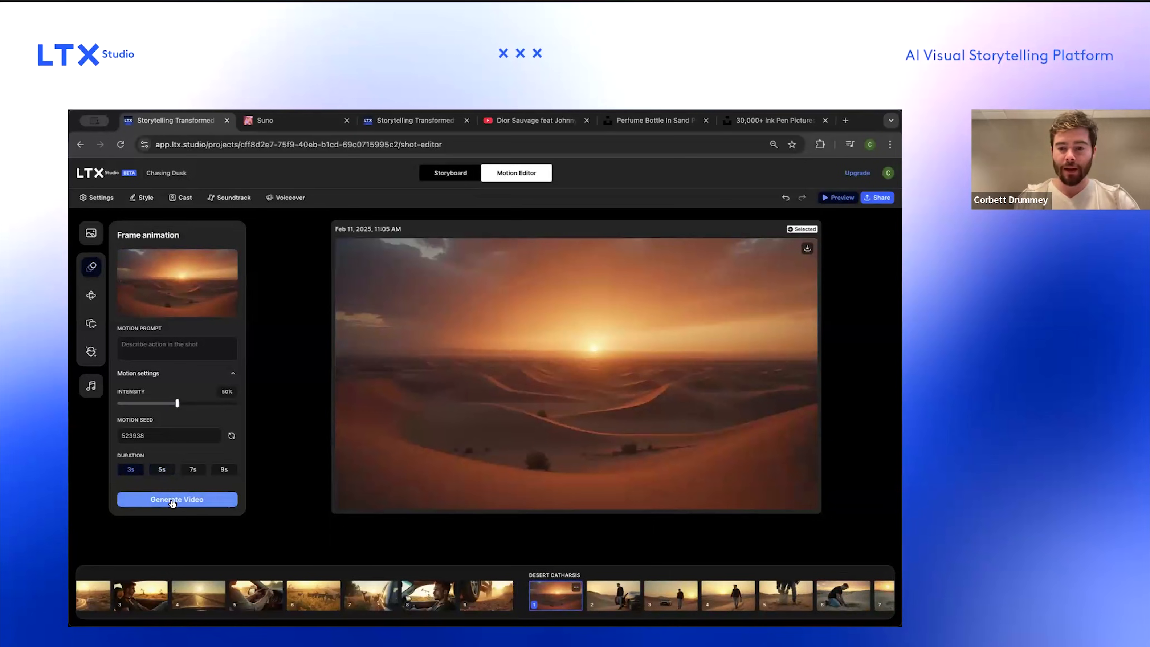
left_click(173, 500)
Step: Delete the desert sunset shot at the start of Desert Catharsis
scroll(607, 589, "right", 2)
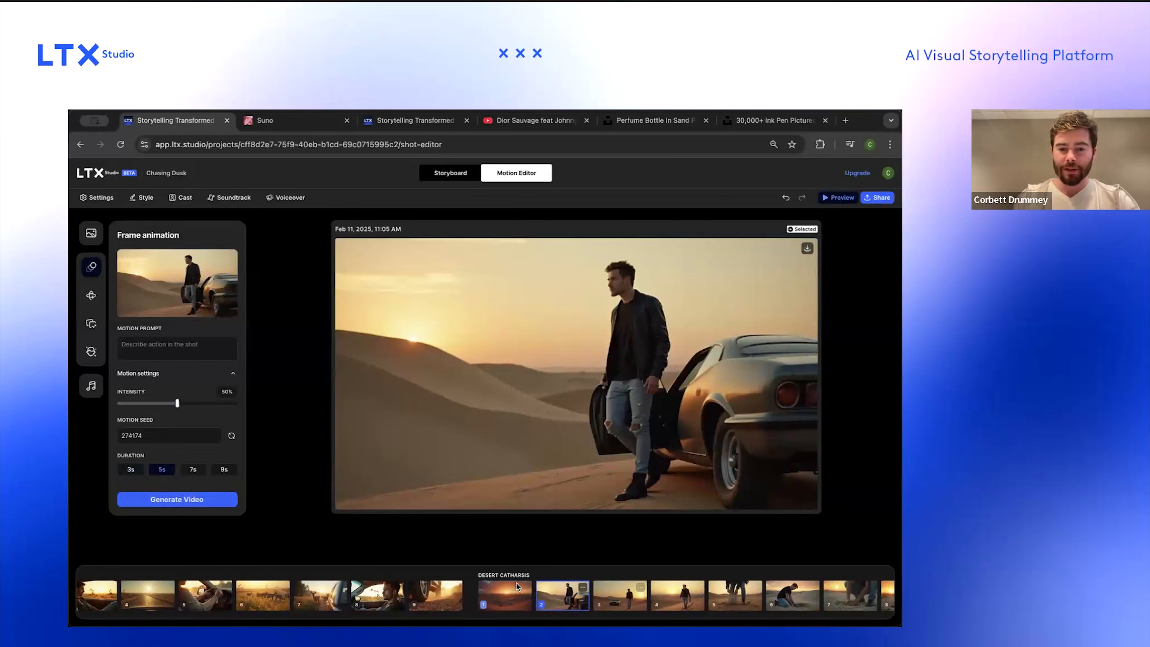
left_click(525, 588)
left_click(544, 570)
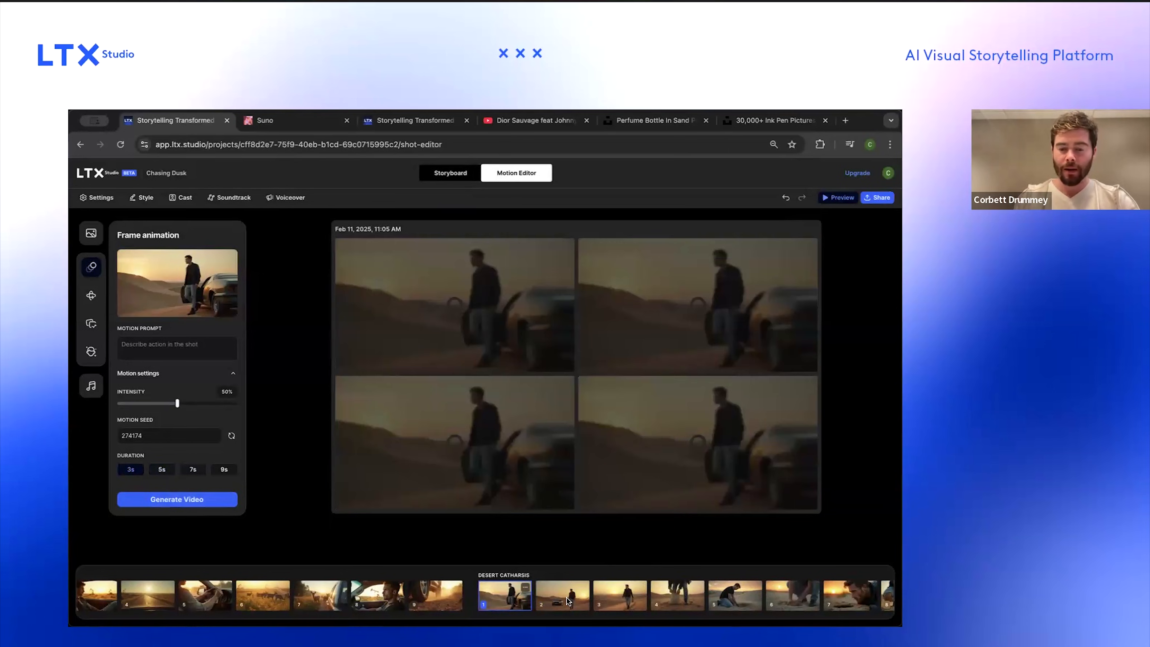
Step: Return to the storyboard to review the Desert Catharsis shots
left_click(563, 594)
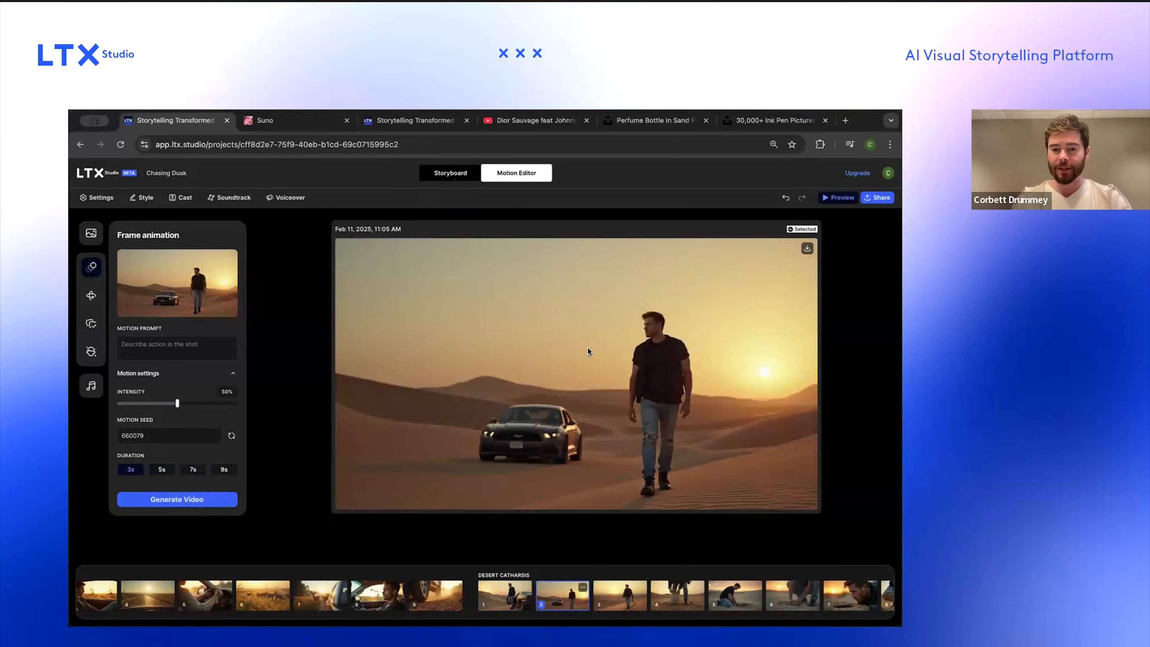
left_click(451, 173)
scroll(447, 403, "left", 4)
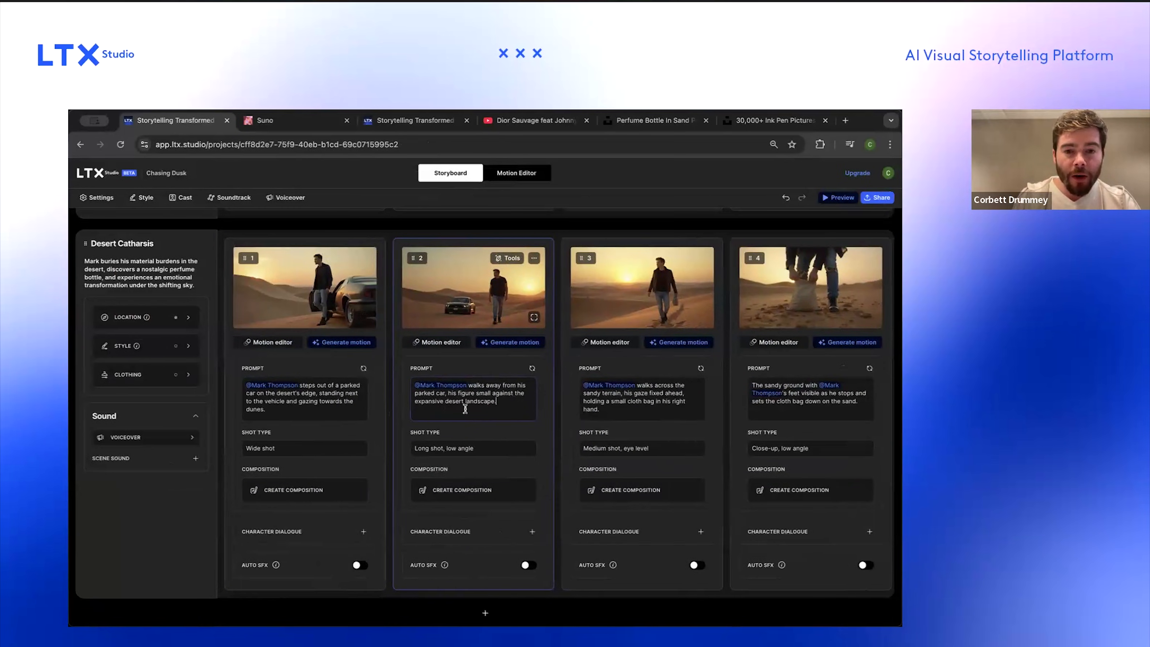
Step: Rewrite shot 2's prompt so Mark walks away from his parked car with a metal shovel, and regenerate its image
left_click_drag(504, 401, 414, 385)
left_click(498, 401)
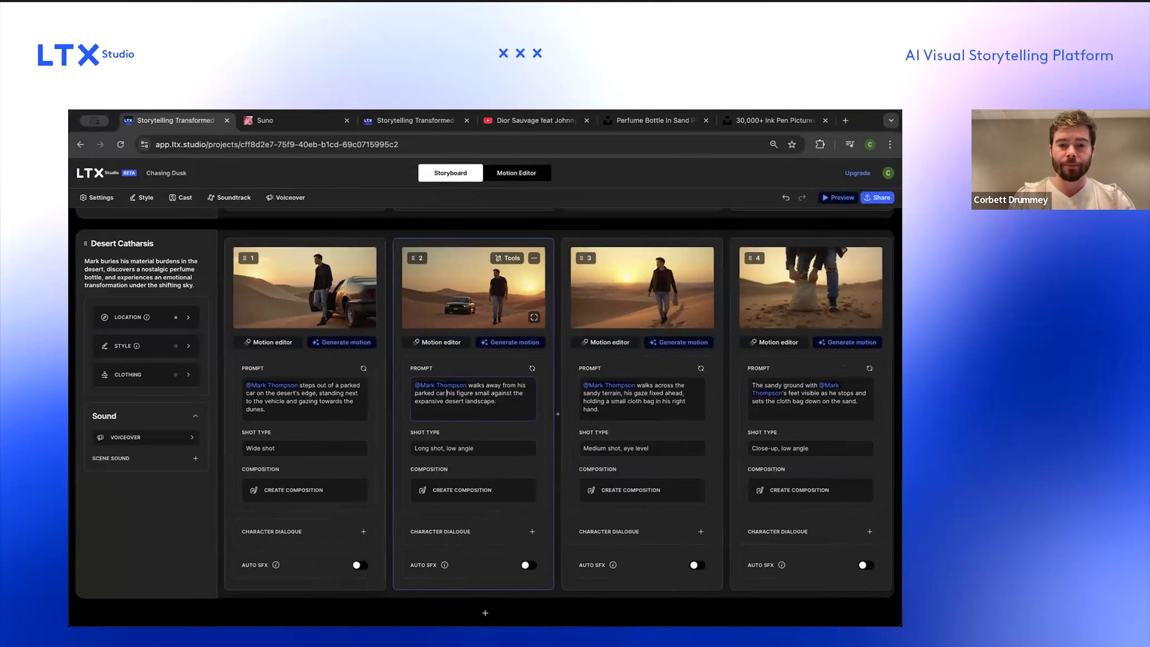
type("ith a metal shovel")
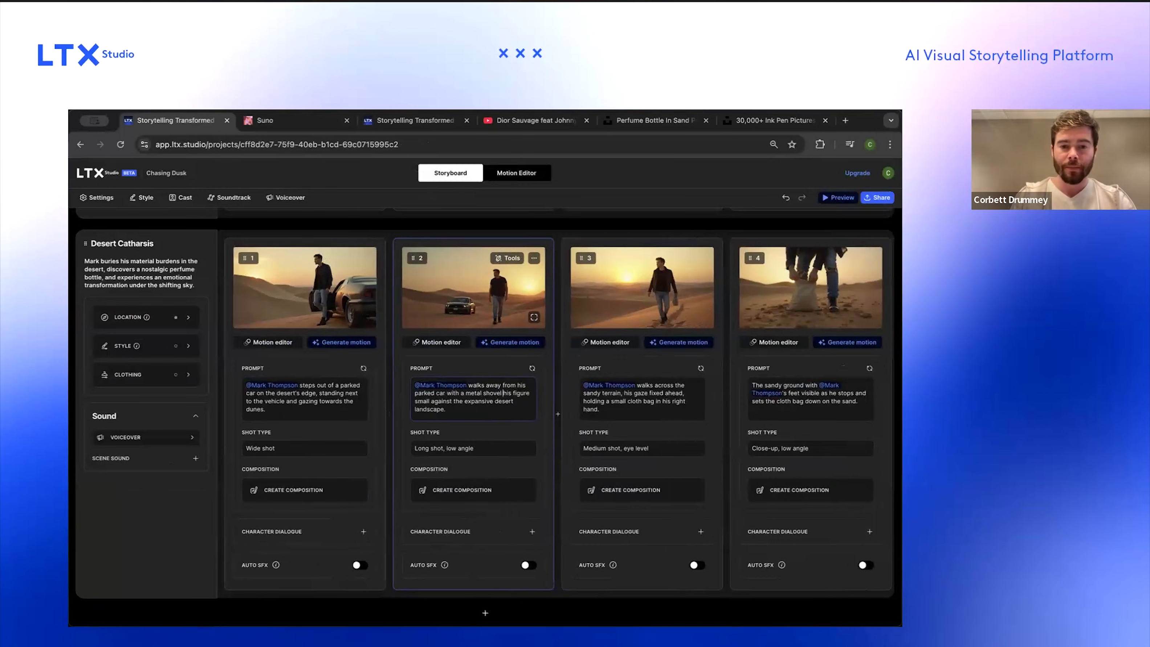
key("shift+super+Down")
key("BackSpace")
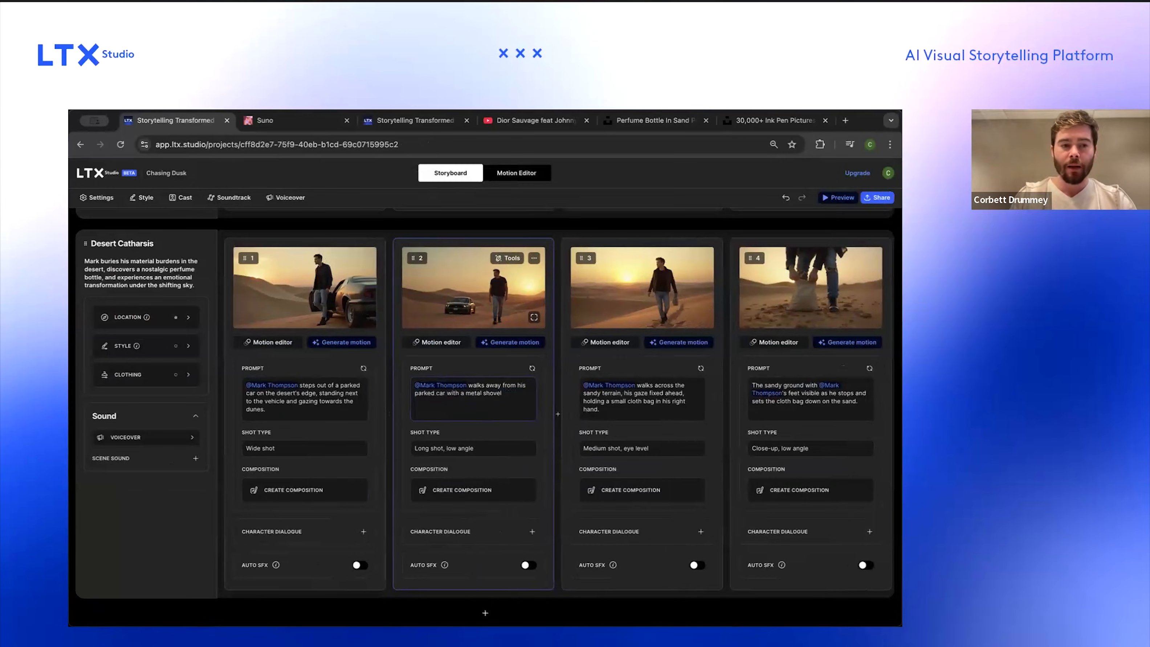
key("Return")
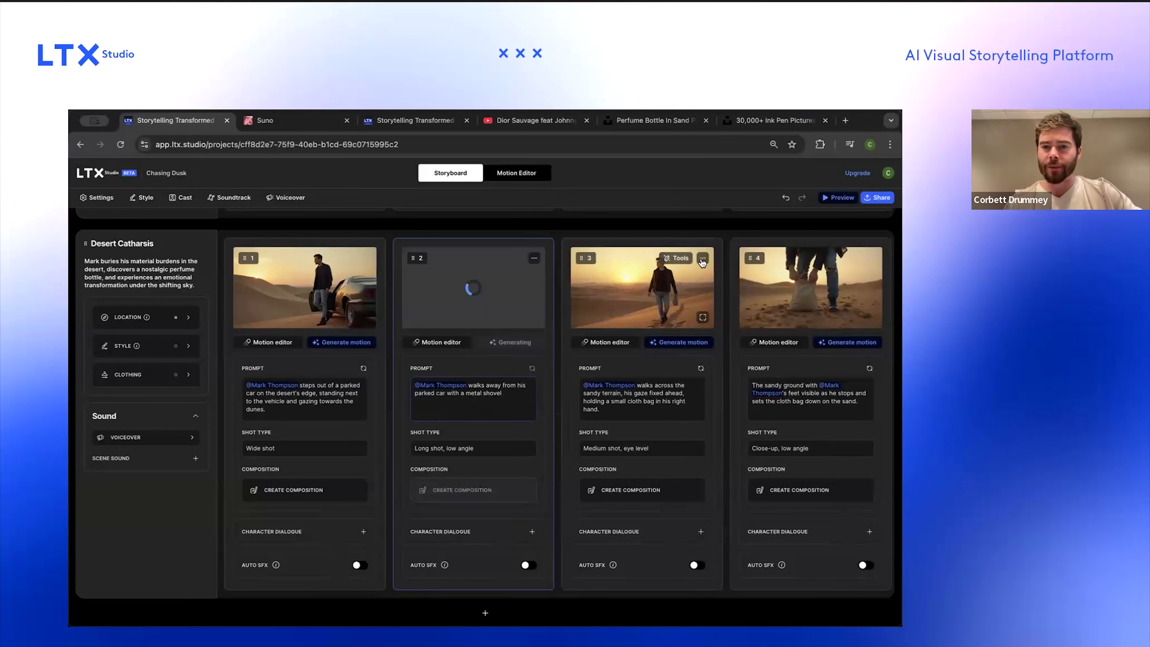
Step: Delete the walking-across-terrain shot and rewrite the sand close-up prompt so he starts digging with his metal shovel
left_click(702, 259)
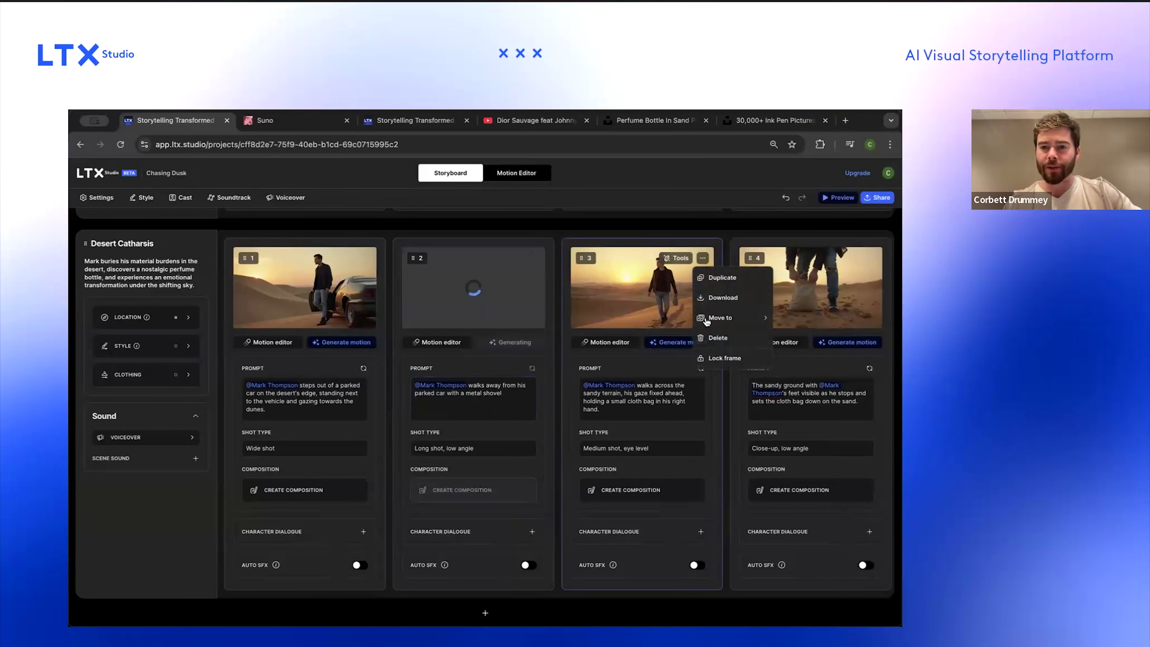
left_click(696, 338)
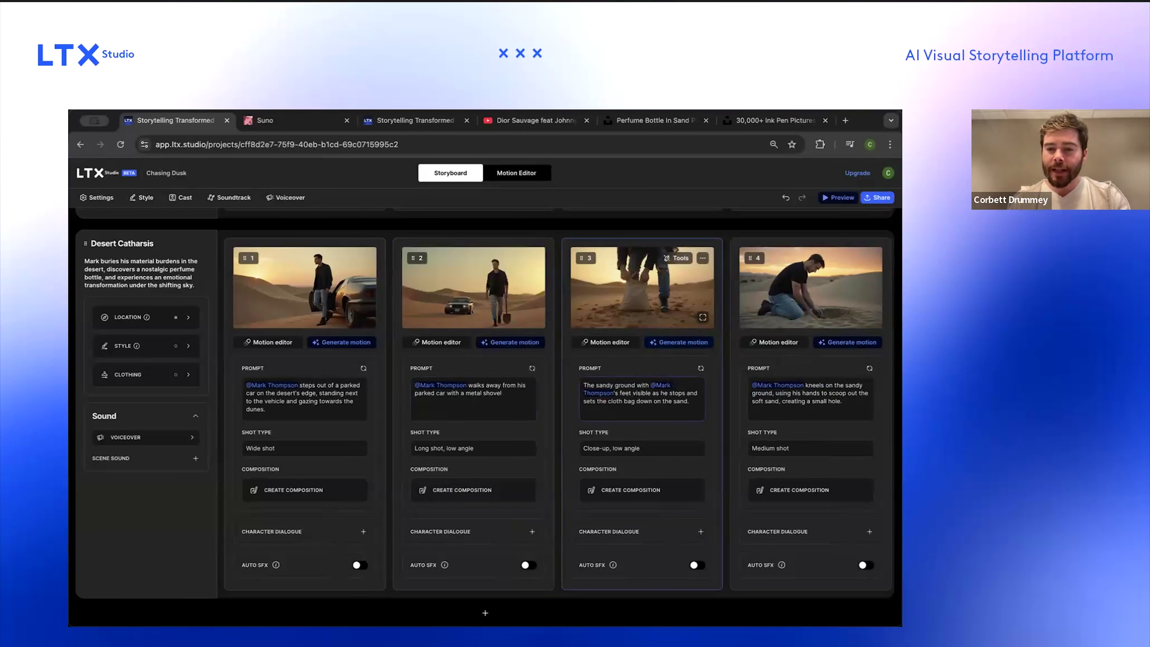
key("ctrl+shift+End")
key("BackSpace")
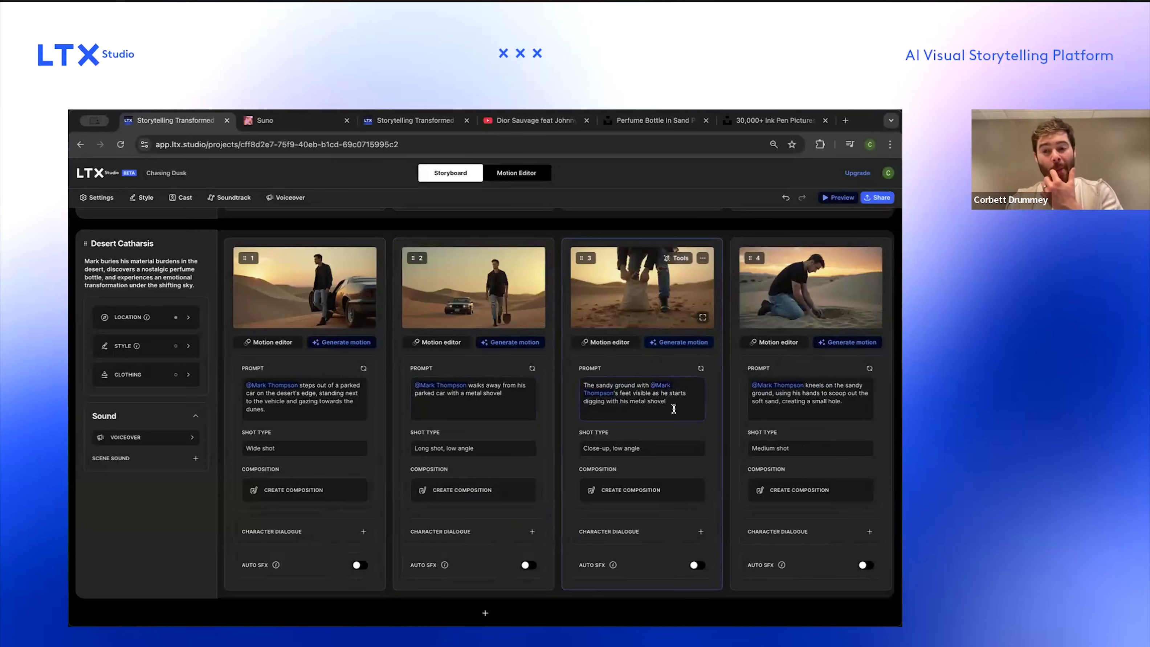
Step: Generate motion for the first two Desert Catharsis shots
scroll(674, 410, "right", 1)
left_click(440, 343)
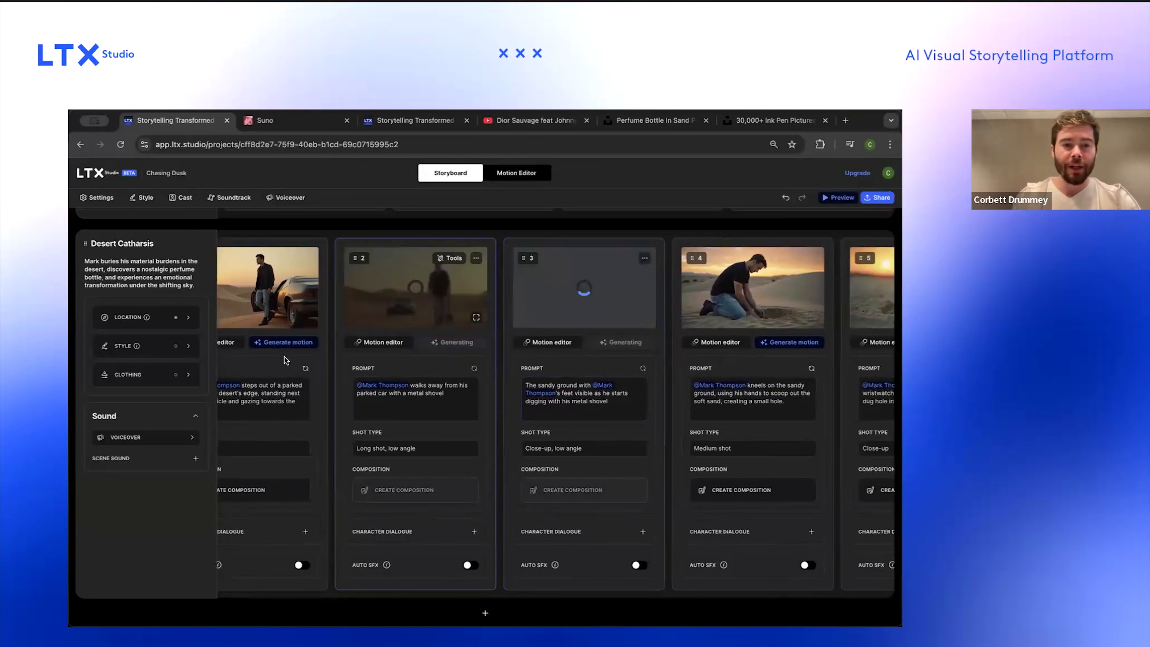
left_click(285, 343)
Step: Append "The shovel is beside him." to the kneeling shot's prompt and regenerate its image
scroll(495, 343, "right", 5)
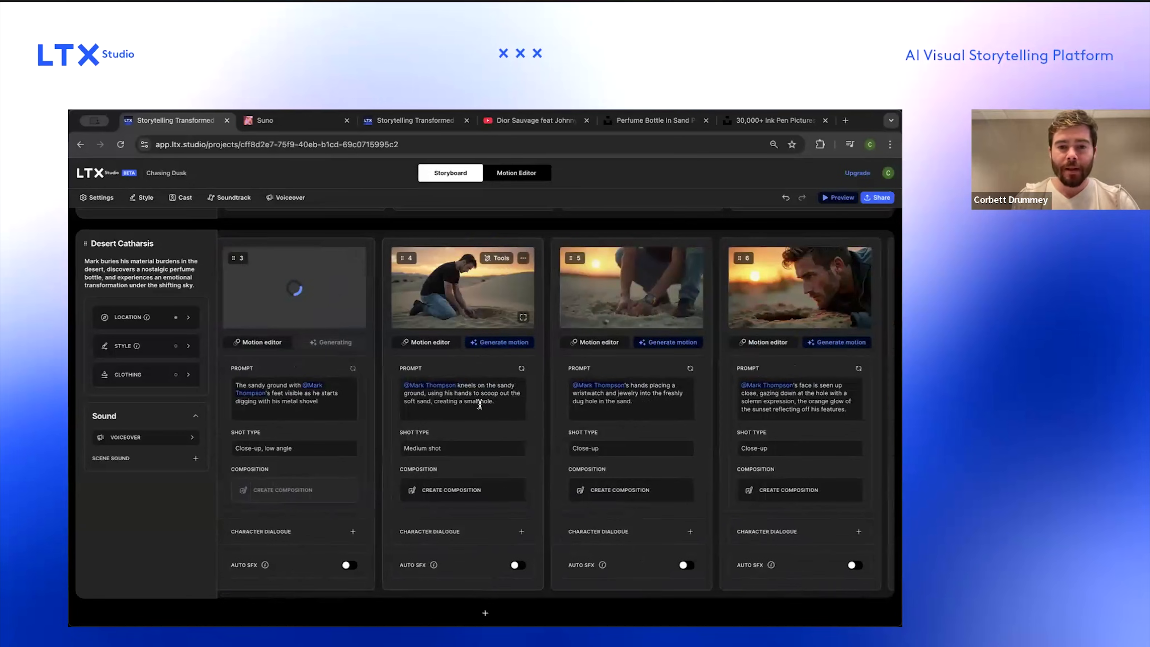
left_click(493, 407)
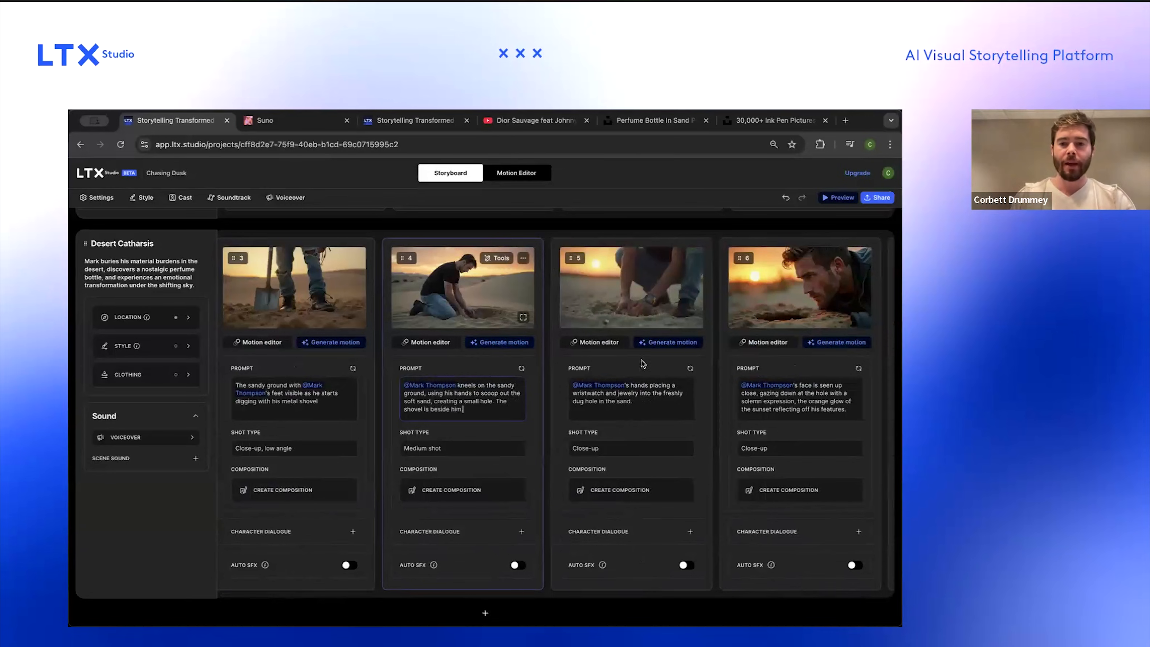
key("Return")
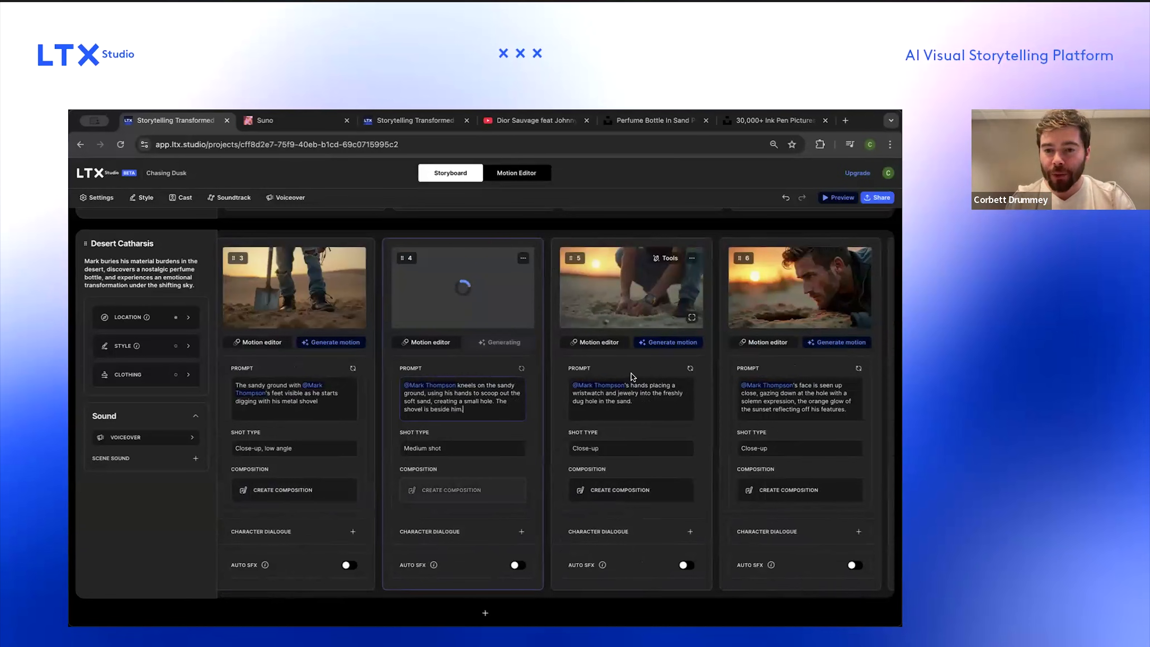
Step: Delete the close-up of Mark's face gazing down at the hole
scroll(643, 304, "up", 3)
scroll(642, 303, "down", 3)
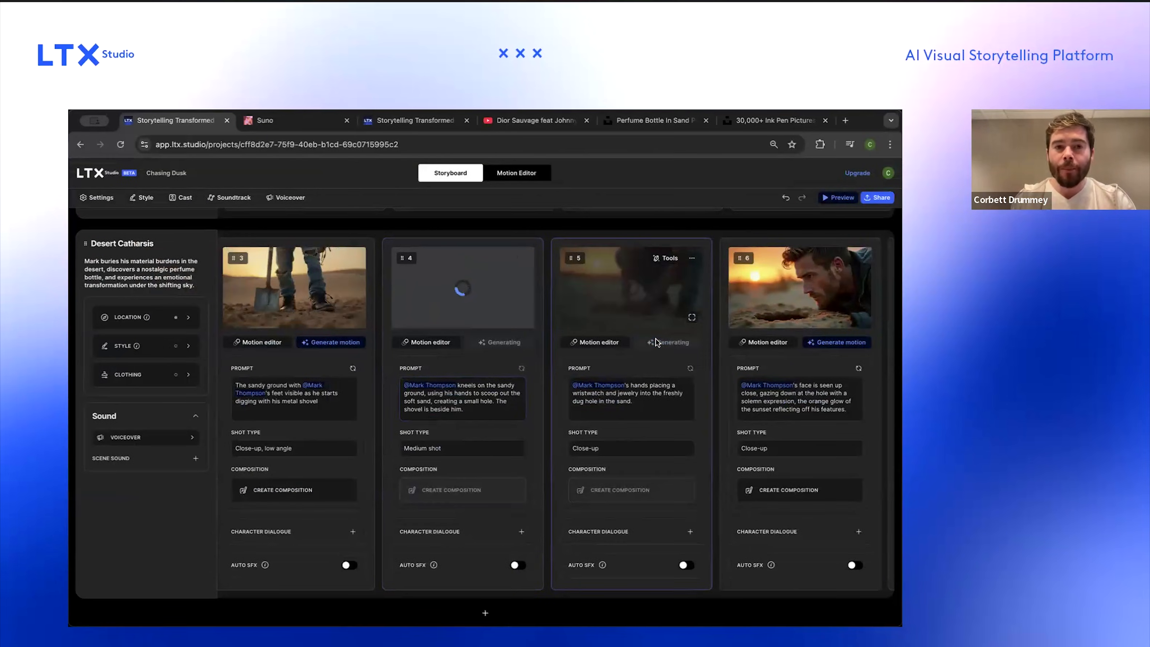
scroll(656, 342, "right", 5)
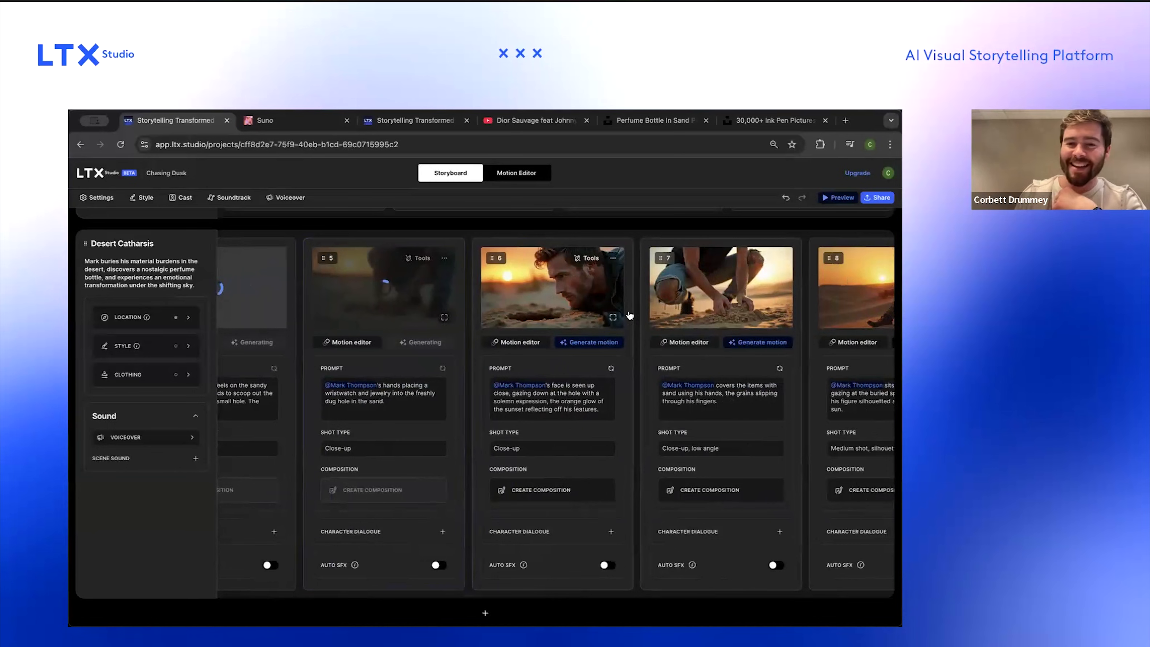
left_click(615, 260)
left_click(632, 337)
Step: Generate motion for the covering-items-with-sand shot and the silhouetted sitting shot
scroll(631, 340, "right", 1)
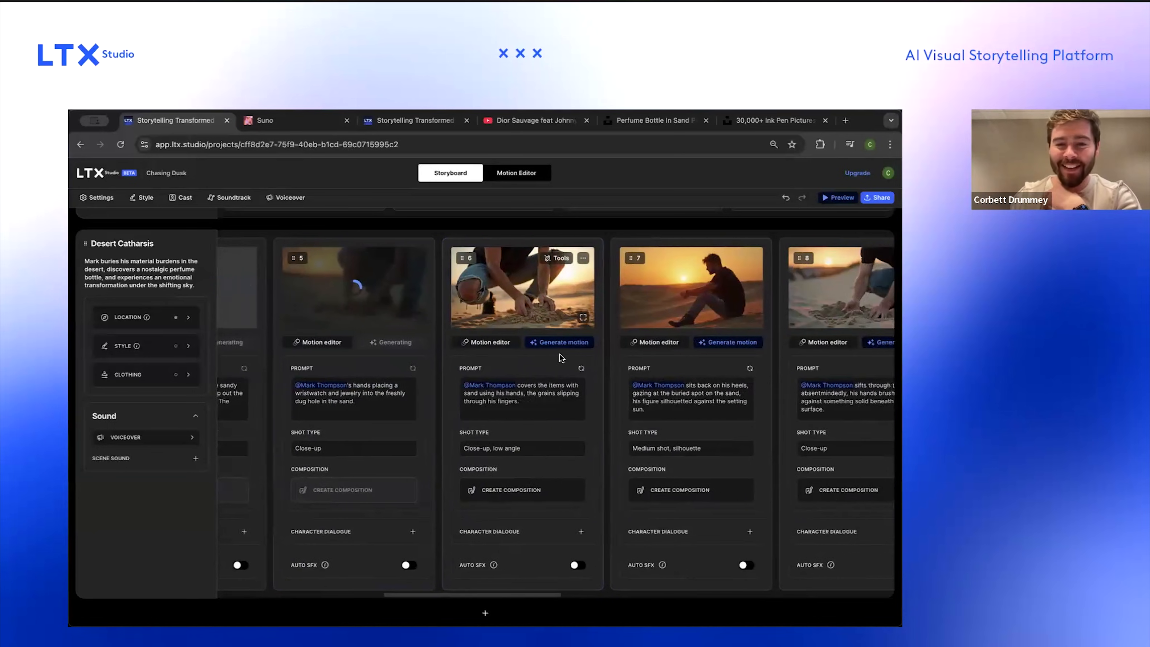
left_click(560, 343)
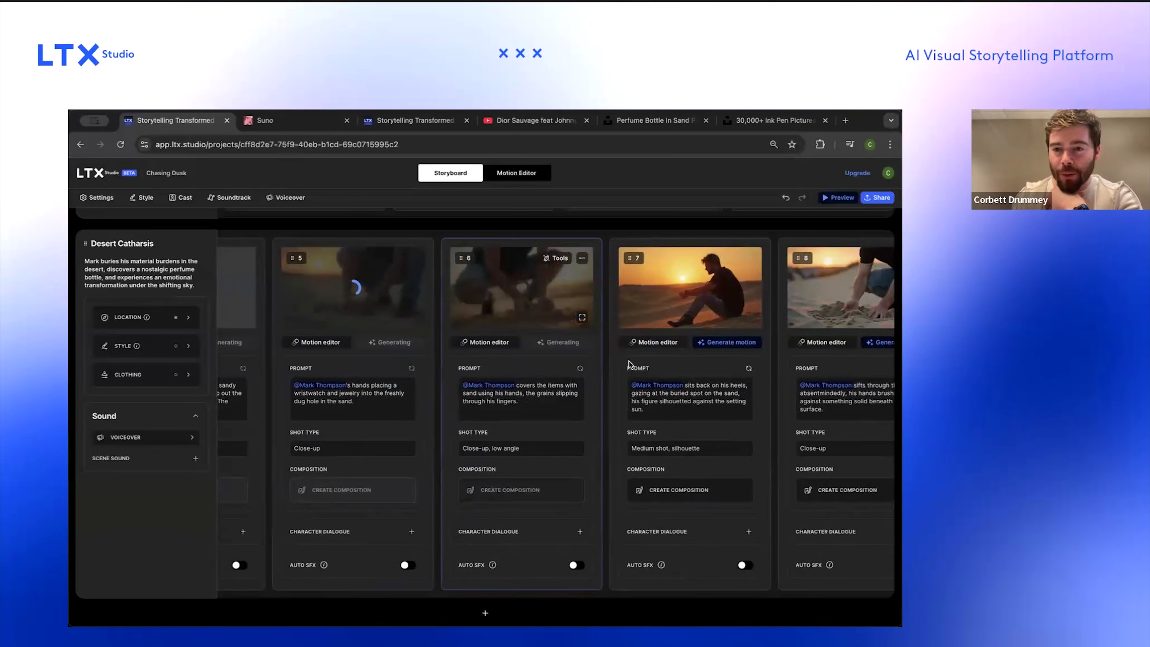
scroll(629, 361, "right", 3)
left_click(621, 336)
Step: Generate motion for the shot of his hands sifting through the sand
scroll(620, 336, "up", 4)
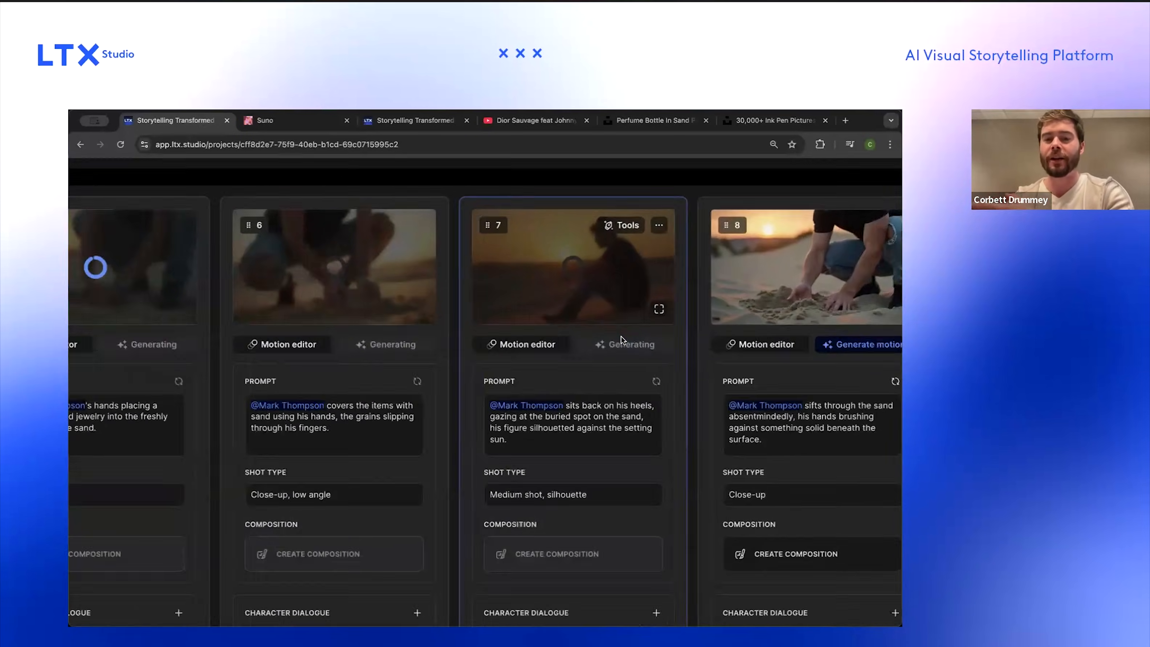
scroll(621, 336, "down", 3)
scroll(621, 337, "right", 1)
scroll(621, 336, "right", 6)
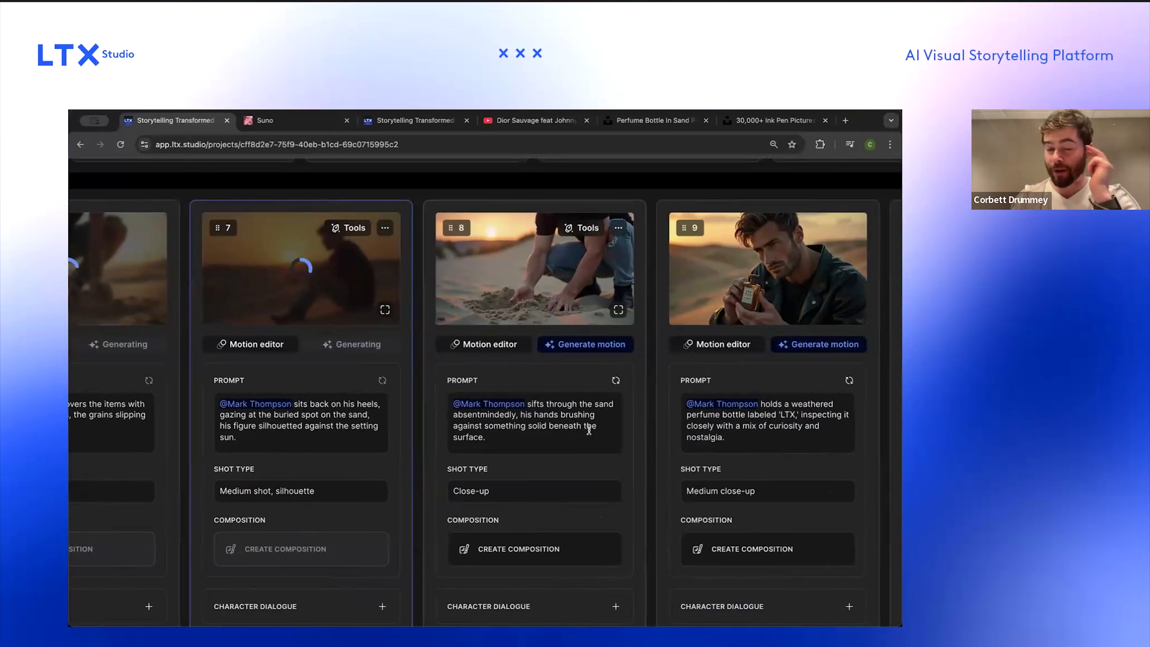
left_click(606, 348)
Step: Edit the perfume-holding shot's face with the Determined expression preset and tilt the head upward and slightly right
scroll(656, 289, "right", 3)
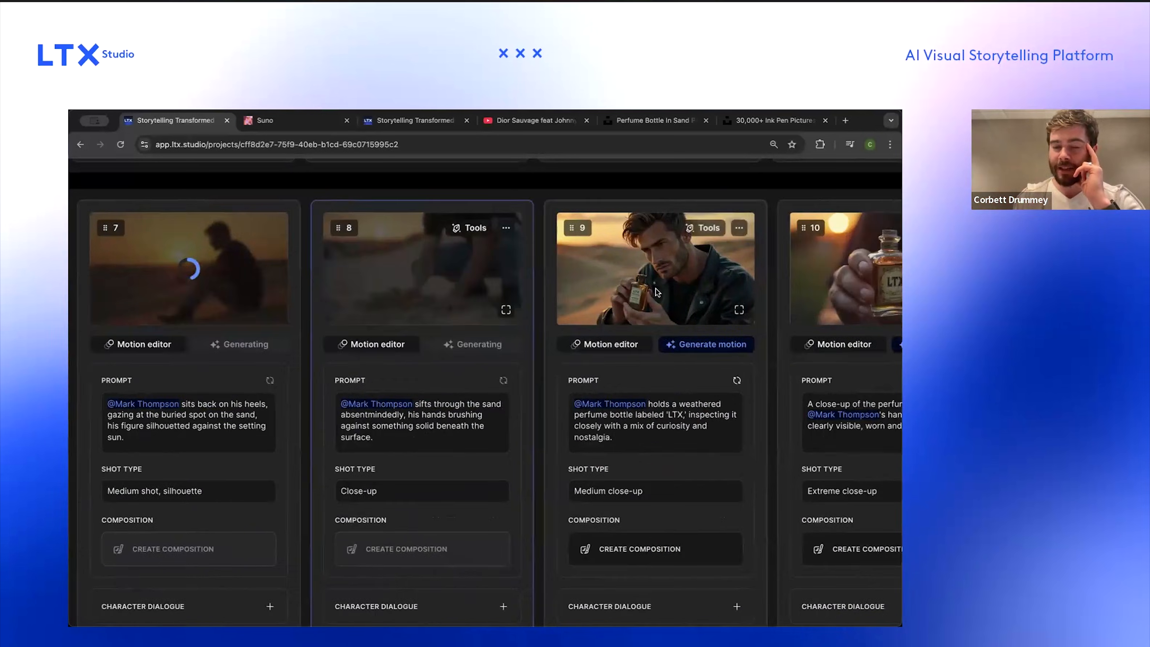
scroll(656, 288, "up", 3)
scroll(656, 288, "right", 2)
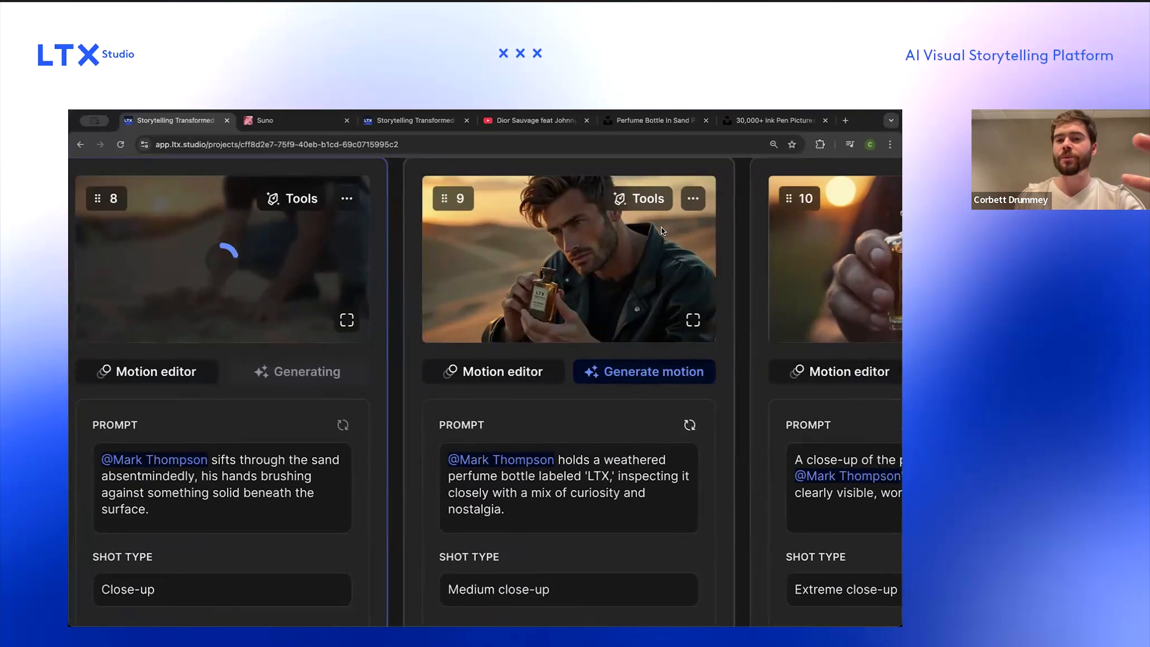
scroll(661, 227, "down", 3)
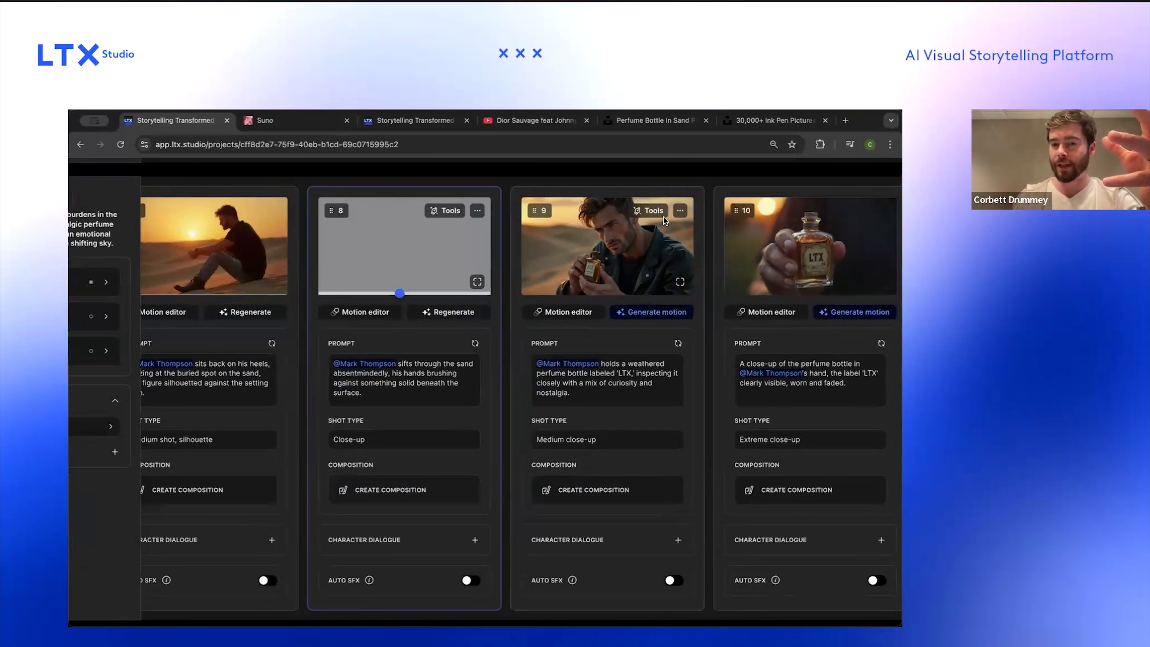
left_click(681, 212)
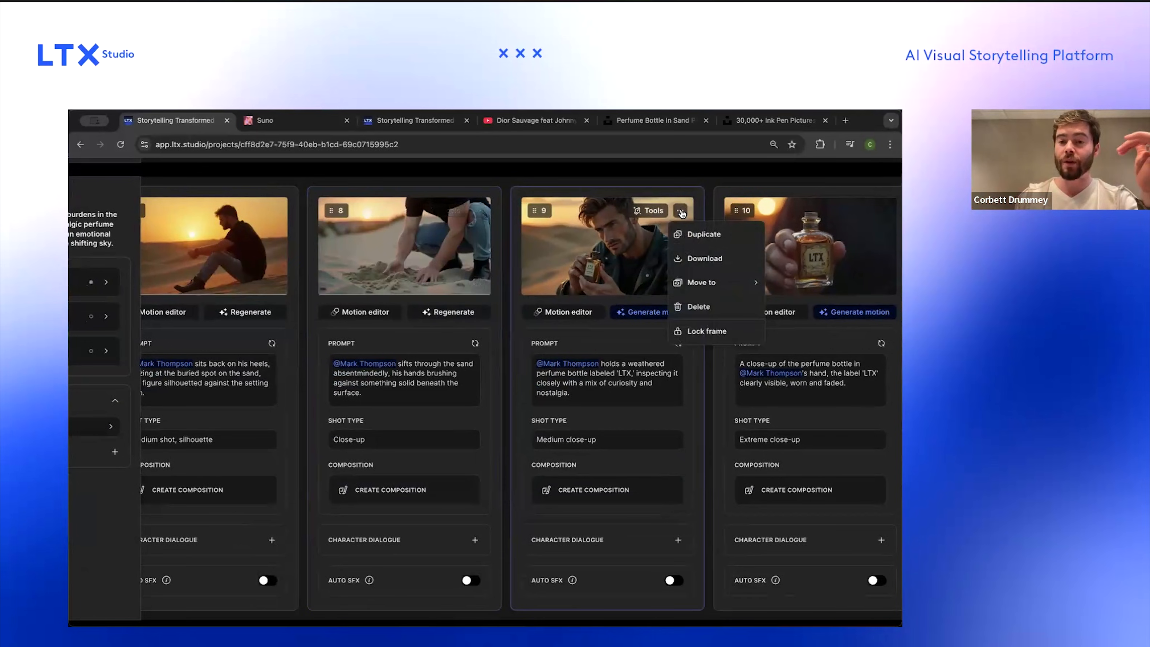
left_click(656, 211)
left_click(658, 232)
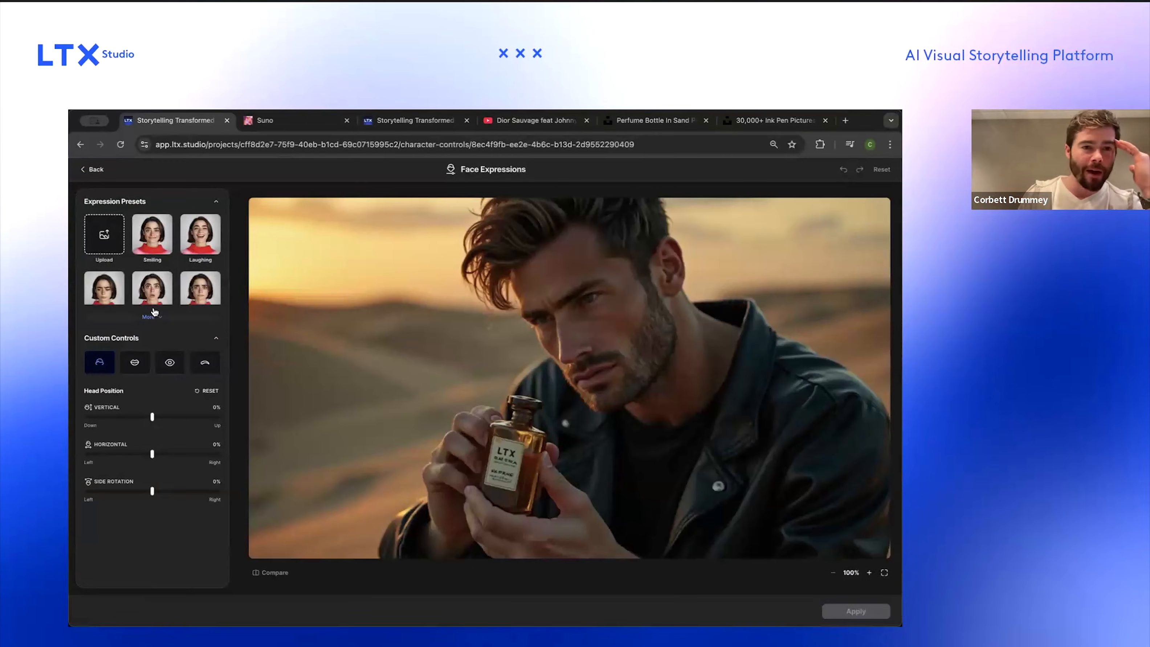
left_click(150, 318)
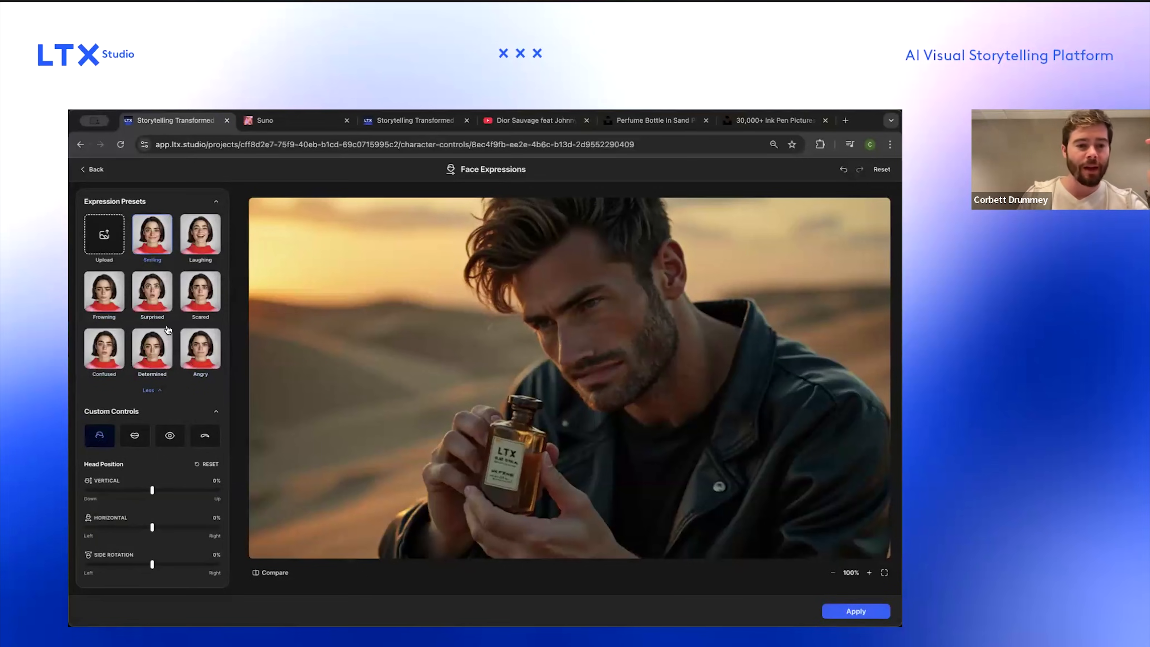
left_click(135, 439)
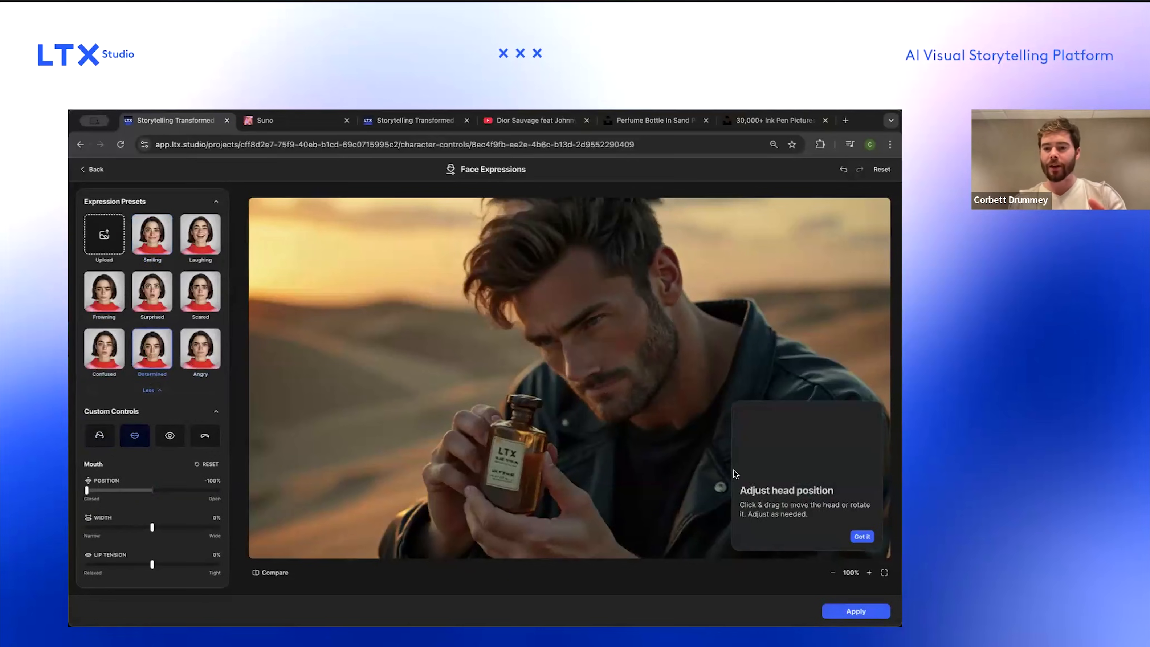
left_click(864, 538)
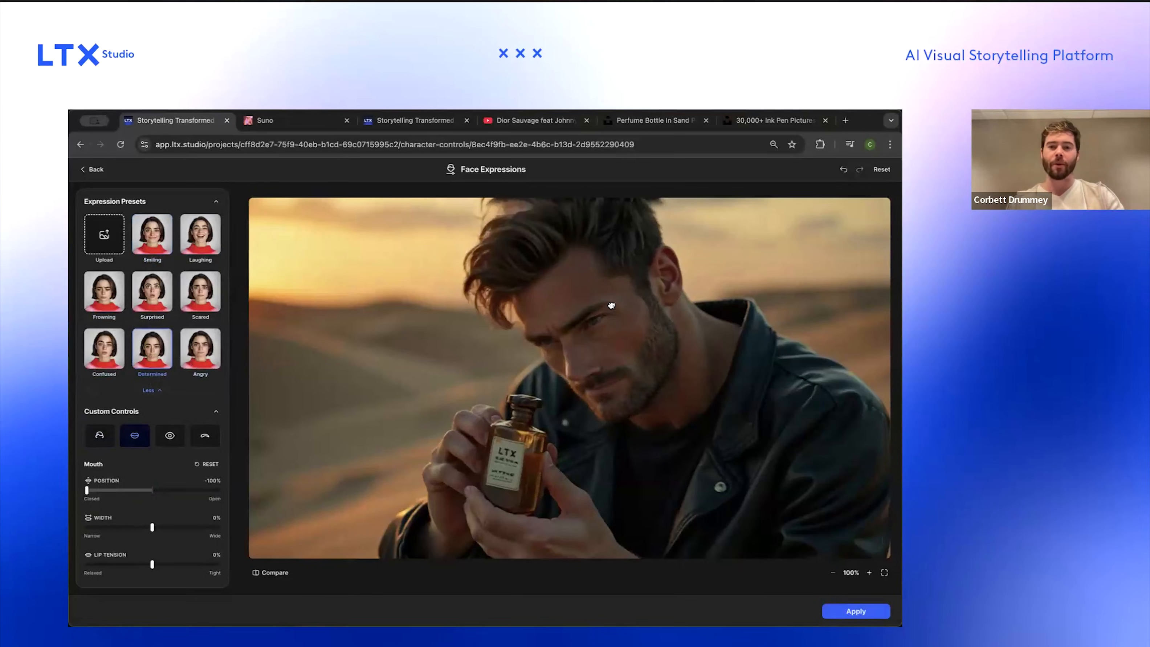
left_click_drag(574, 351, 664, 381)
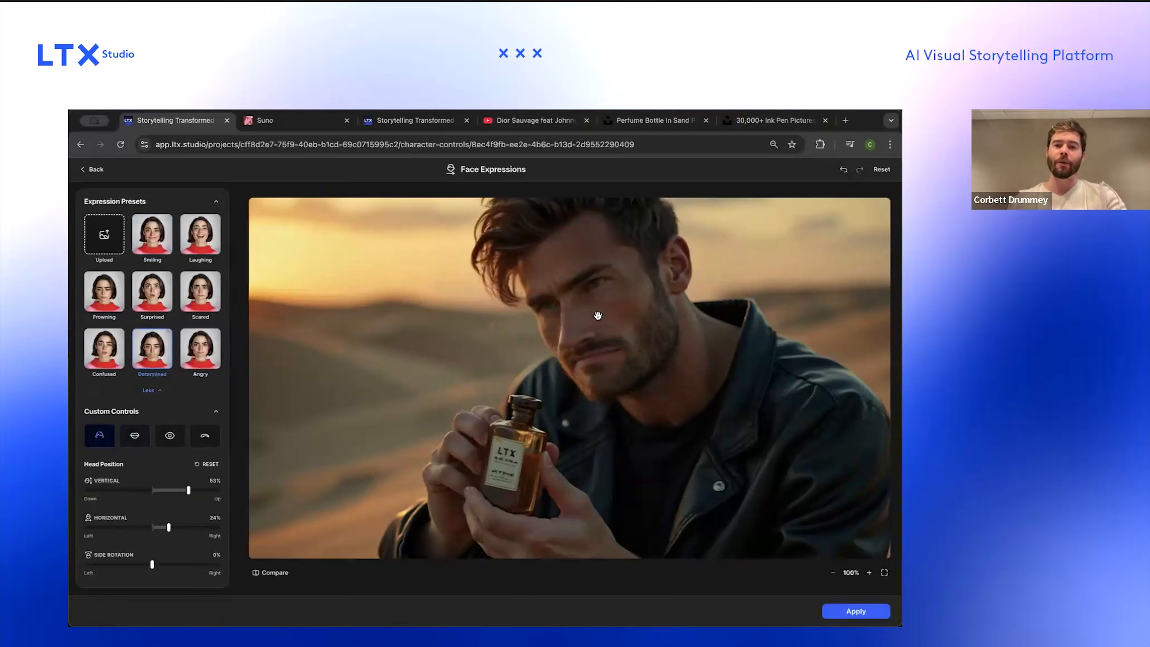
left_click_drag(569, 379, 533, 393)
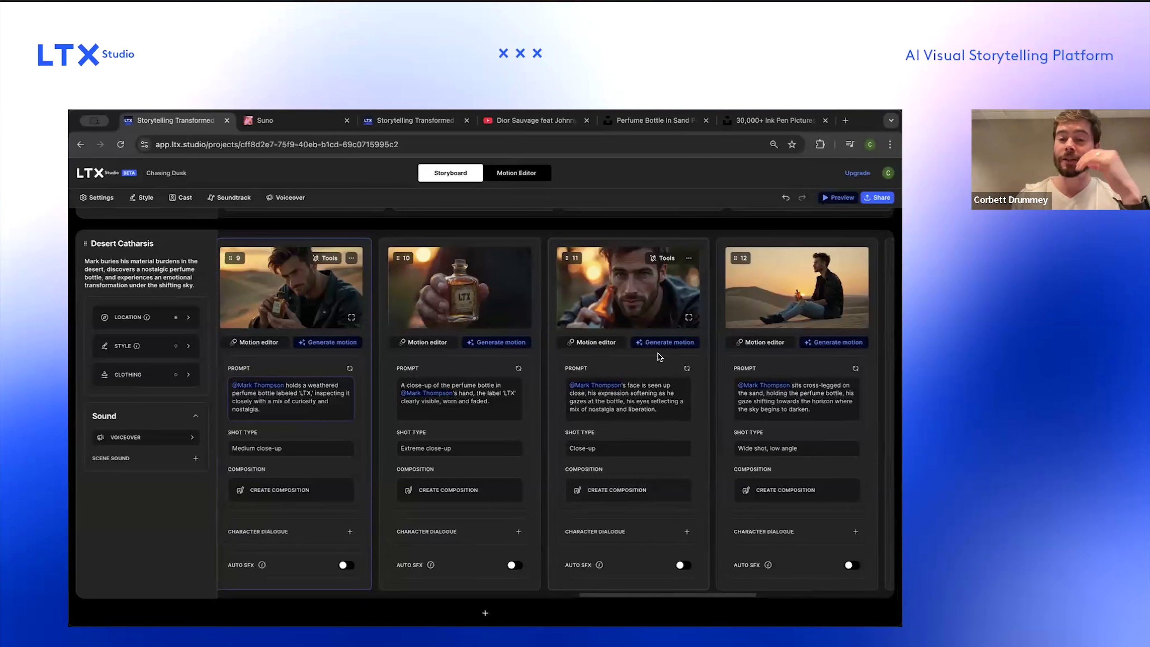
Step: Delete the close-up of Mark's face softening as he gazes at the bottle
scroll(573, 308, "right", 3)
scroll(549, 303, "right", 1)
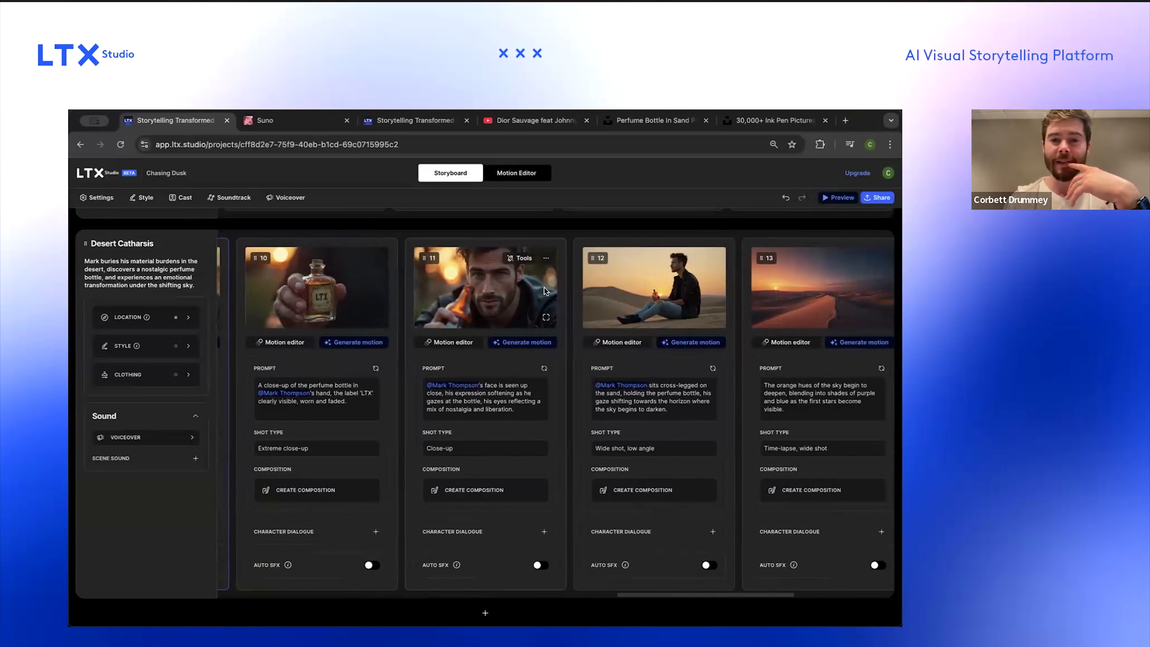
left_click(546, 258)
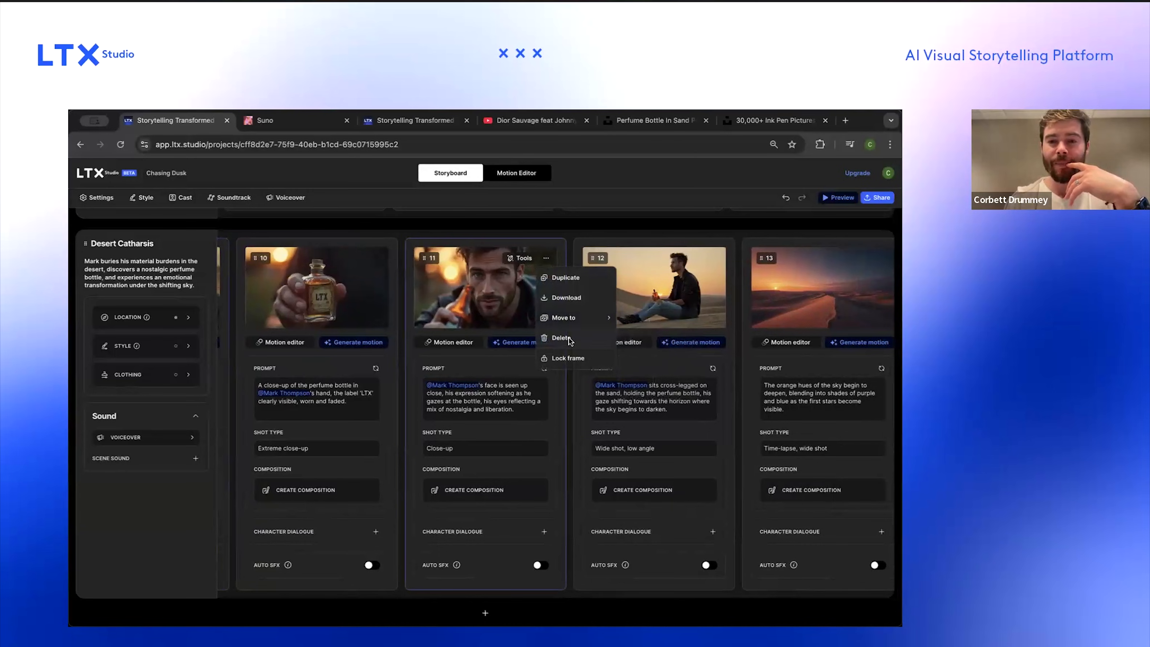
left_click(570, 336)
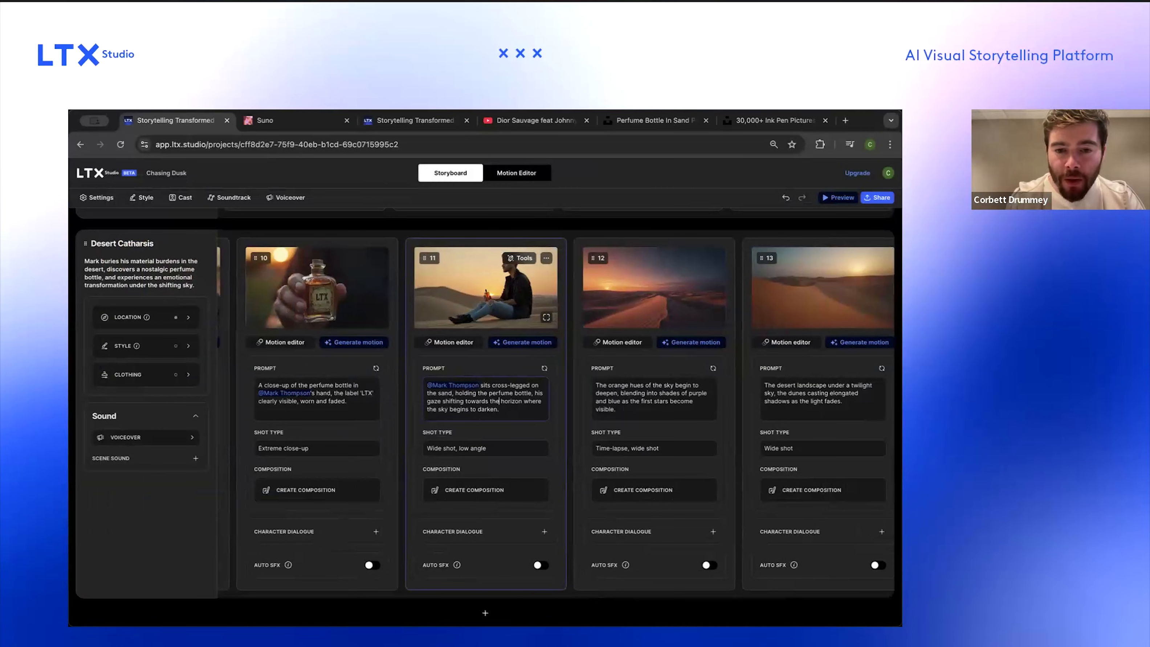
Step: Generate motion for the cross-legged shot, the twilight landscape shot and the perfume-holding shot
left_click(544, 367)
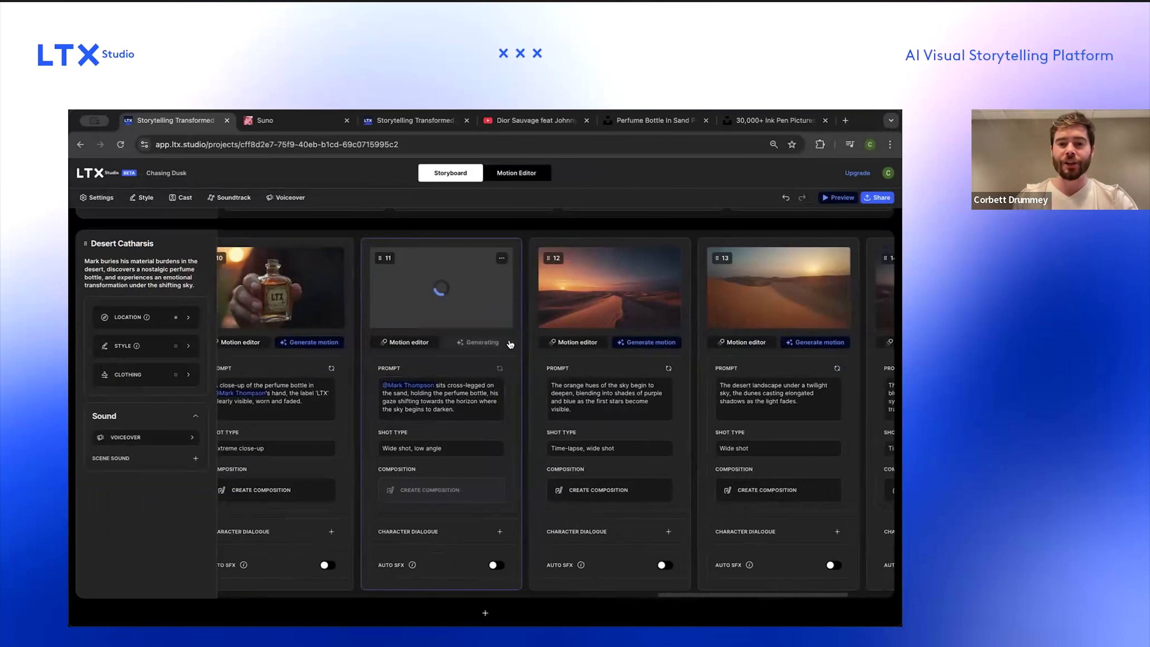
scroll(611, 344, "right", 3)
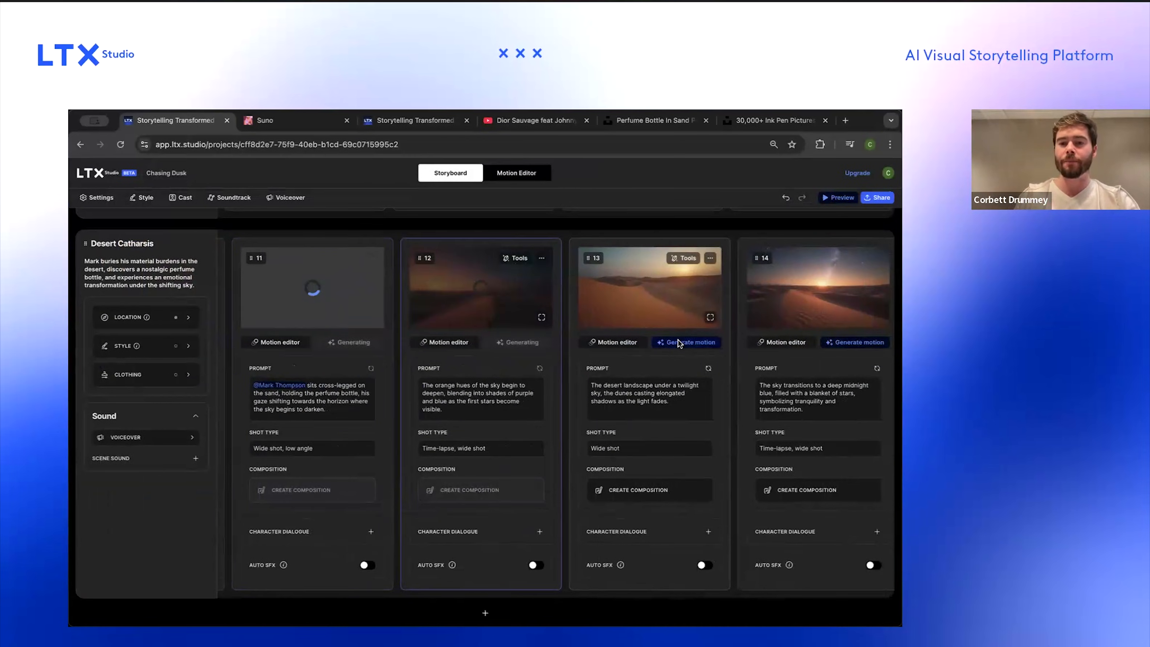
left_click(678, 341)
scroll(566, 354, "right", 1)
scroll(480, 360, "left", 8)
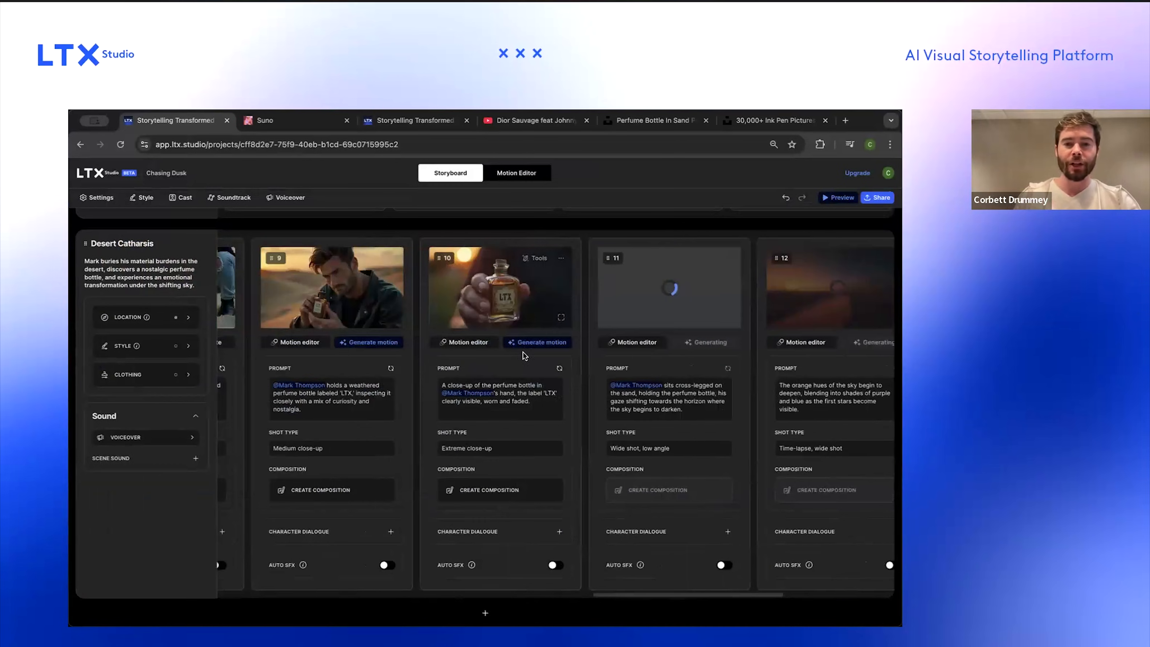
left_click(374, 342)
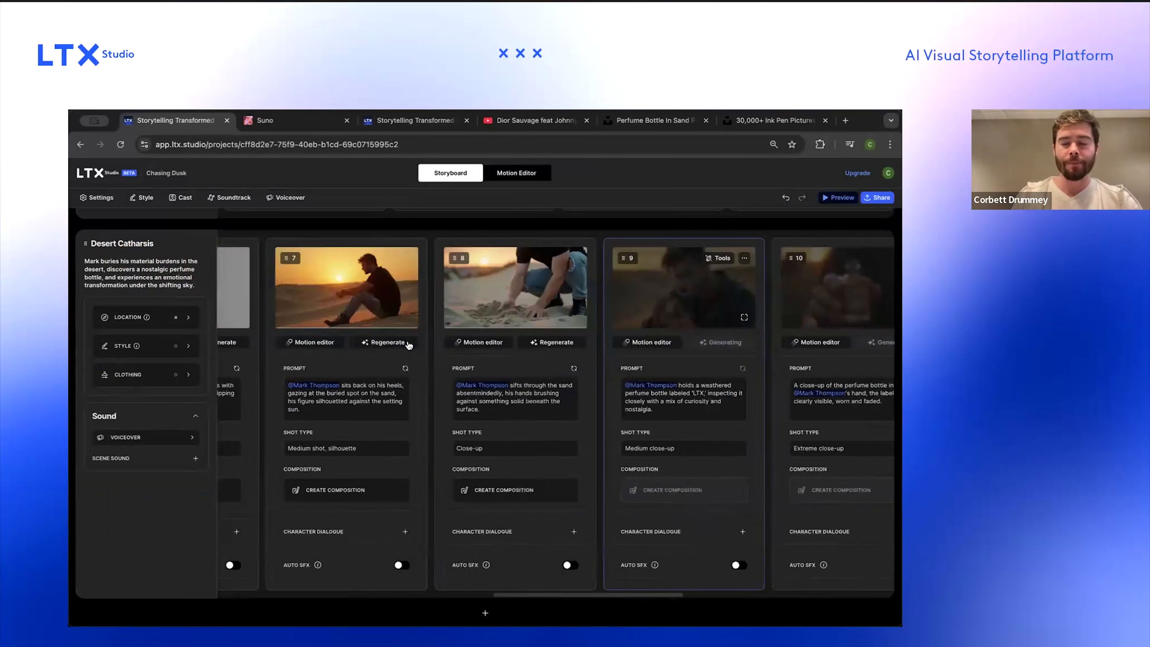
scroll(498, 353, "left", 6)
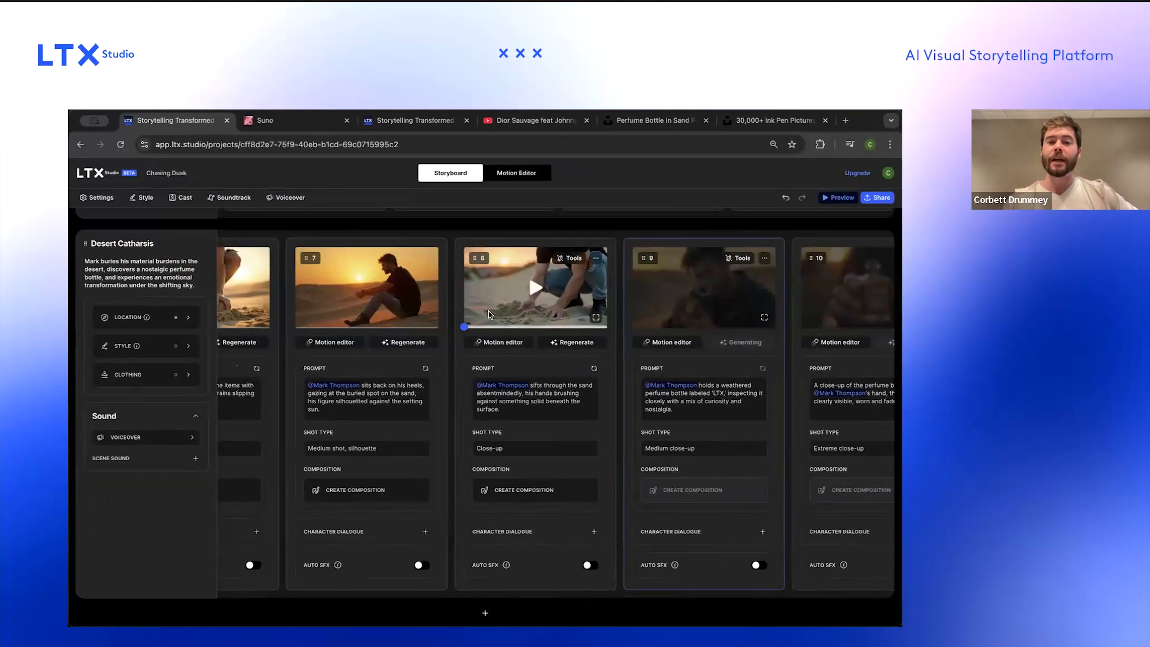
Step: Select the first motion variation for the guitar-strumming close-up in the NYC basement scene and return to the storyboard
scroll(488, 310, "left", 8)
scroll(489, 310, "up", 1)
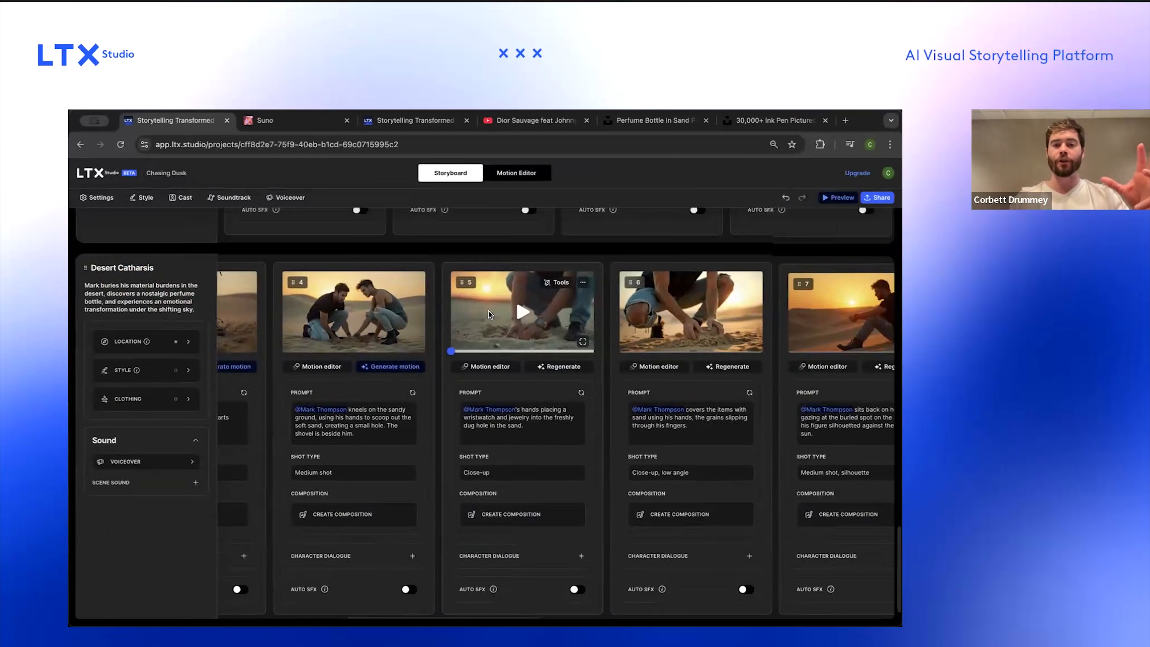
scroll(488, 313, "up", 20)
scroll(475, 483, "down", 8)
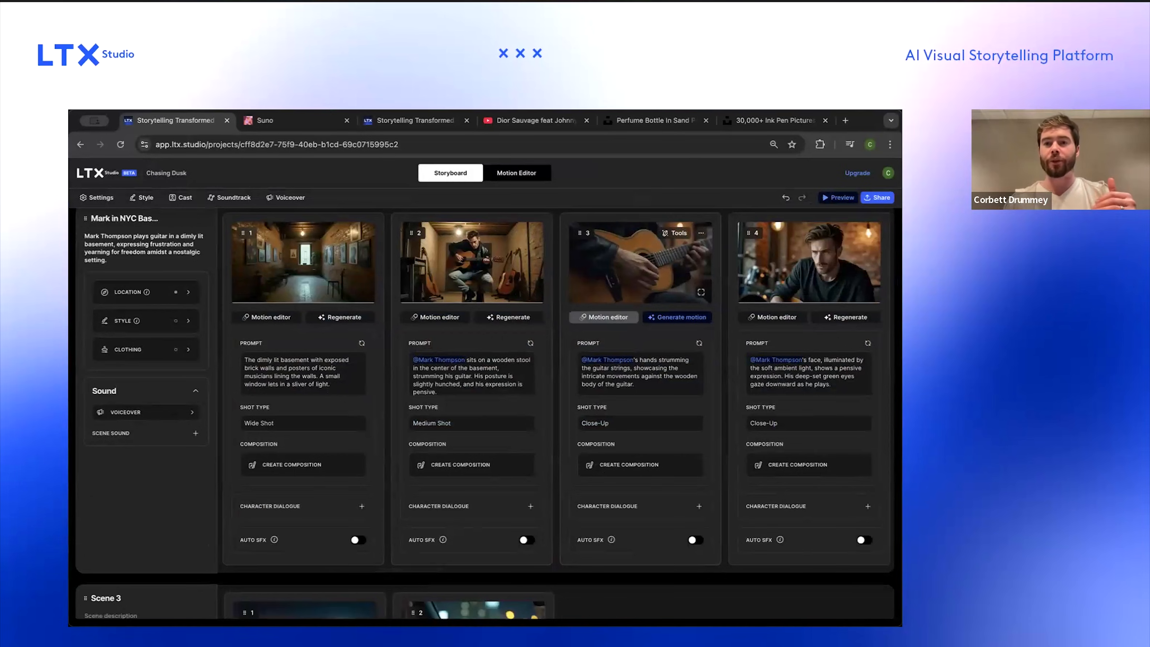
left_click(604, 316)
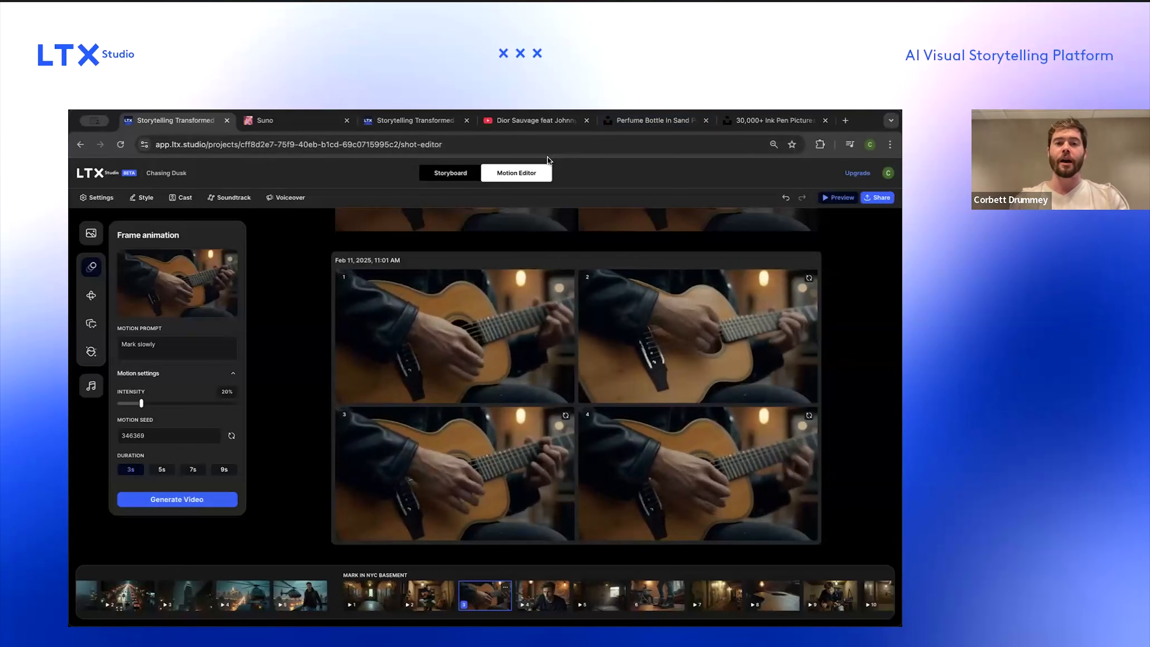
mouse_move(561, 344)
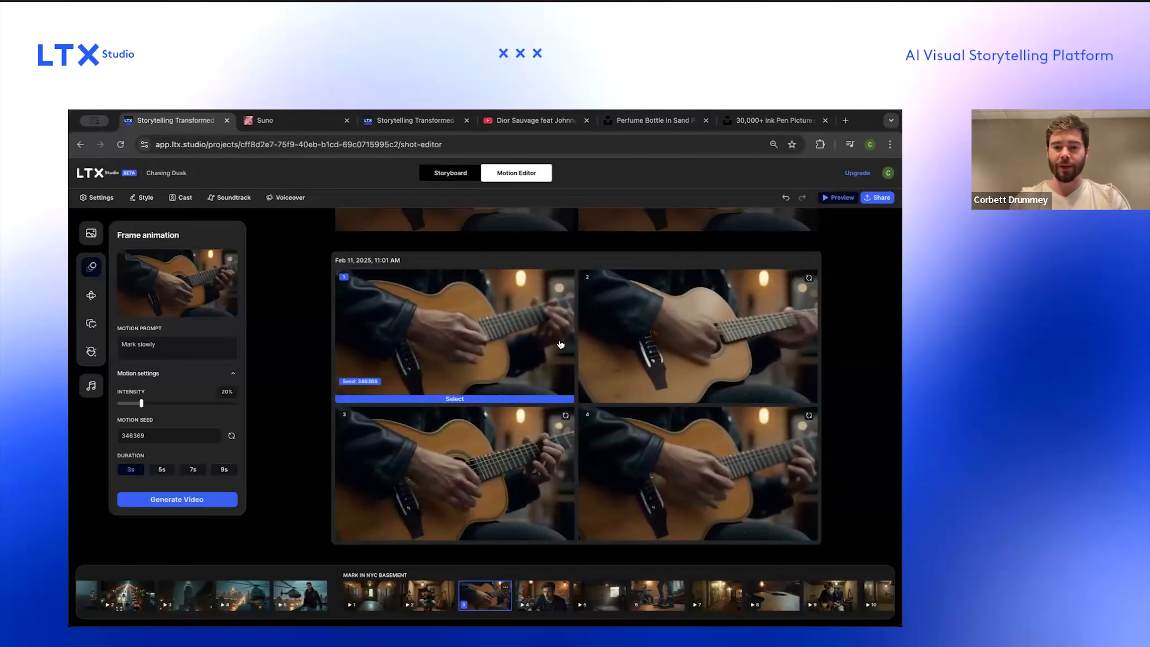
left_click(537, 455)
left_click(488, 172)
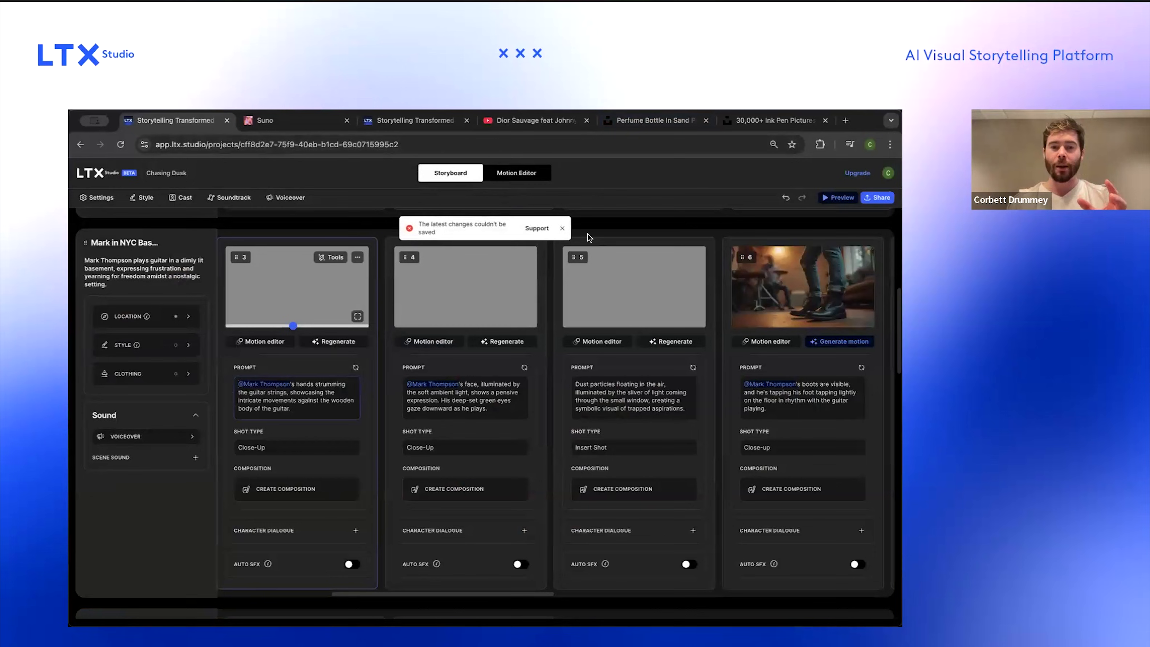
left_click(563, 229)
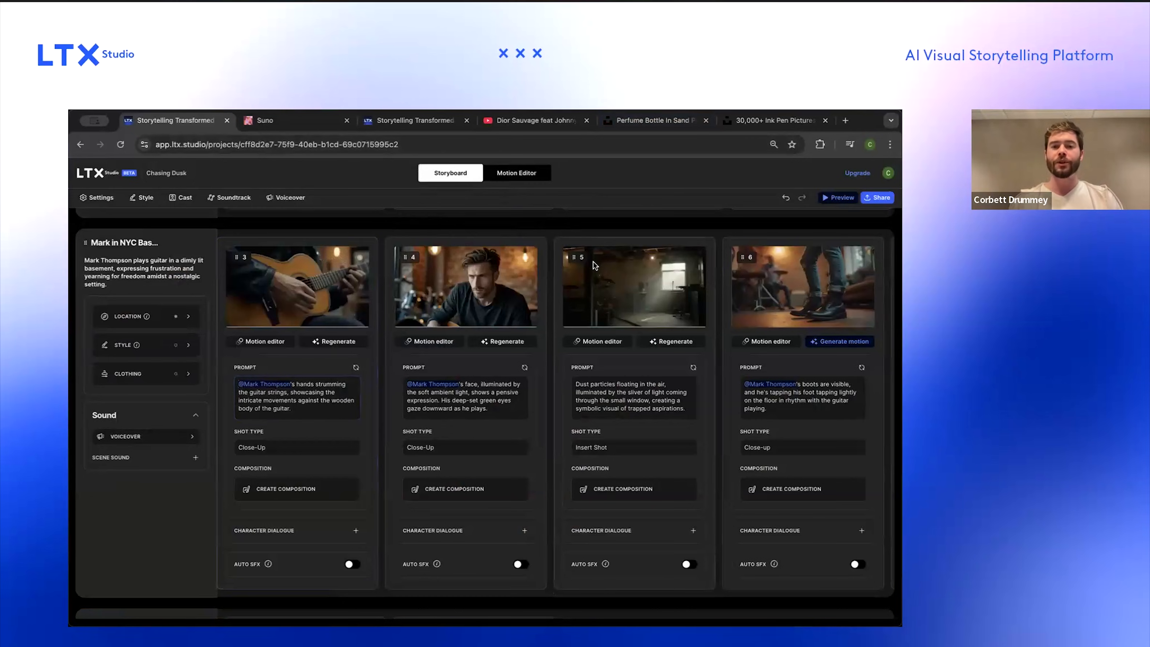
scroll(623, 348, "down", 5)
scroll(623, 348, "up", 13)
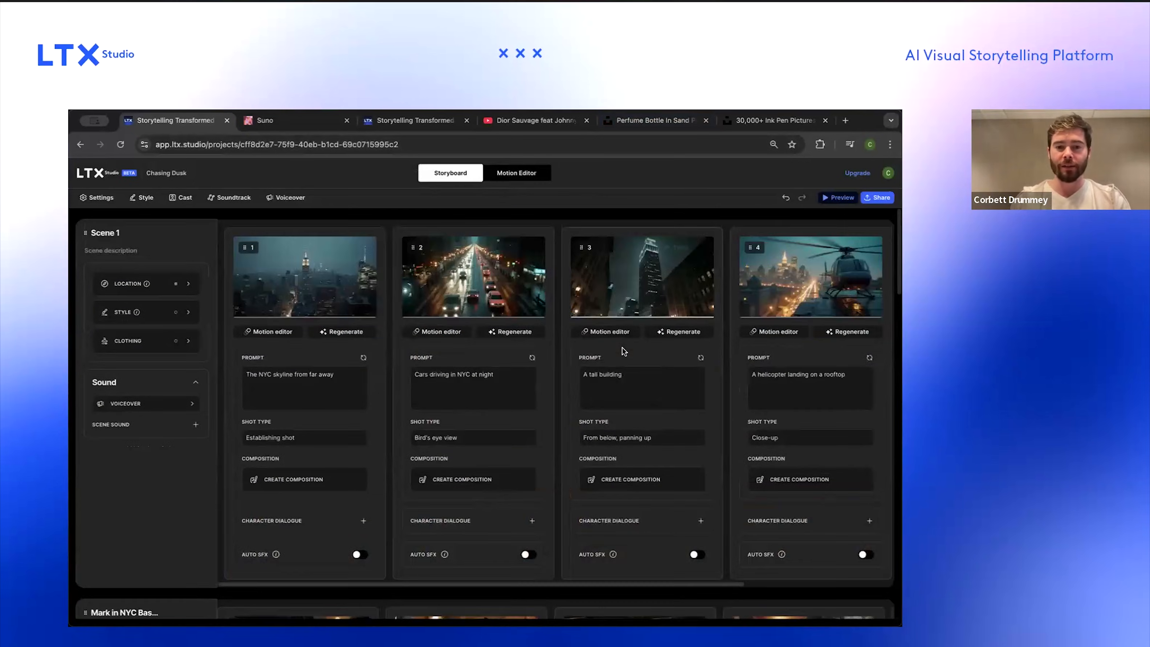
scroll(623, 347, "down", 12)
scroll(623, 348, "down", 9)
scroll(623, 348, "up", 1)
scroll(623, 348, "down", 5)
scroll(622, 348, "down", 6)
scroll(622, 348, "right", 3)
scroll(545, 424, "left", 3)
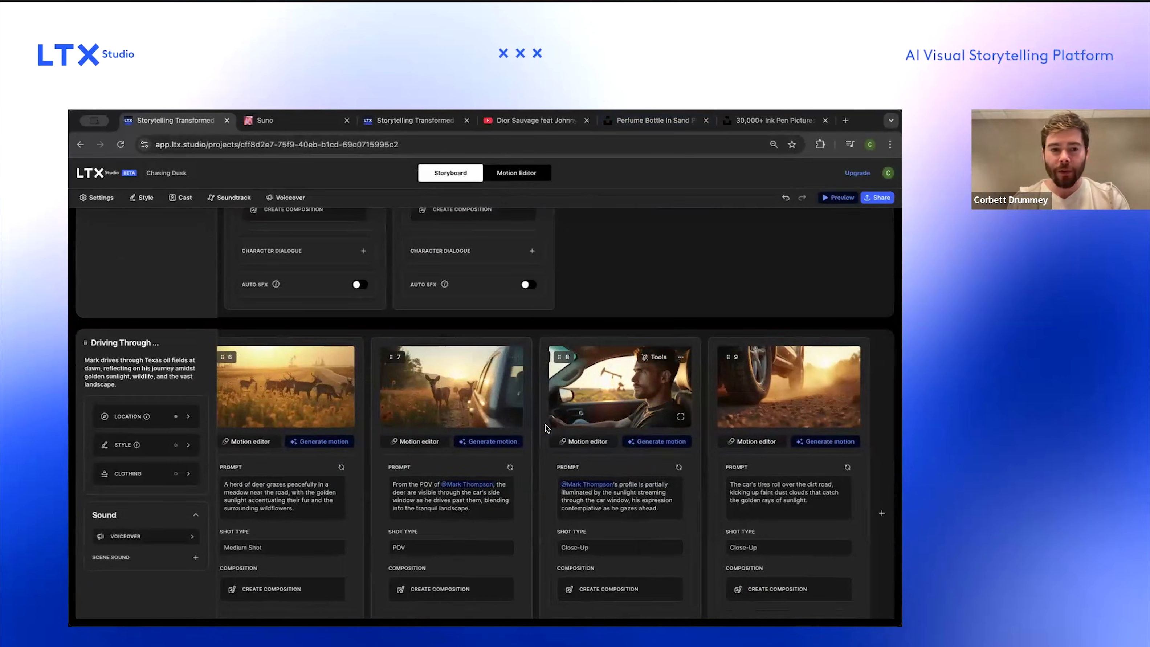
scroll(630, 512, "down", 1)
scroll(630, 511, "down", 2)
left_click(699, 405)
left_click(725, 400)
type("@mark")
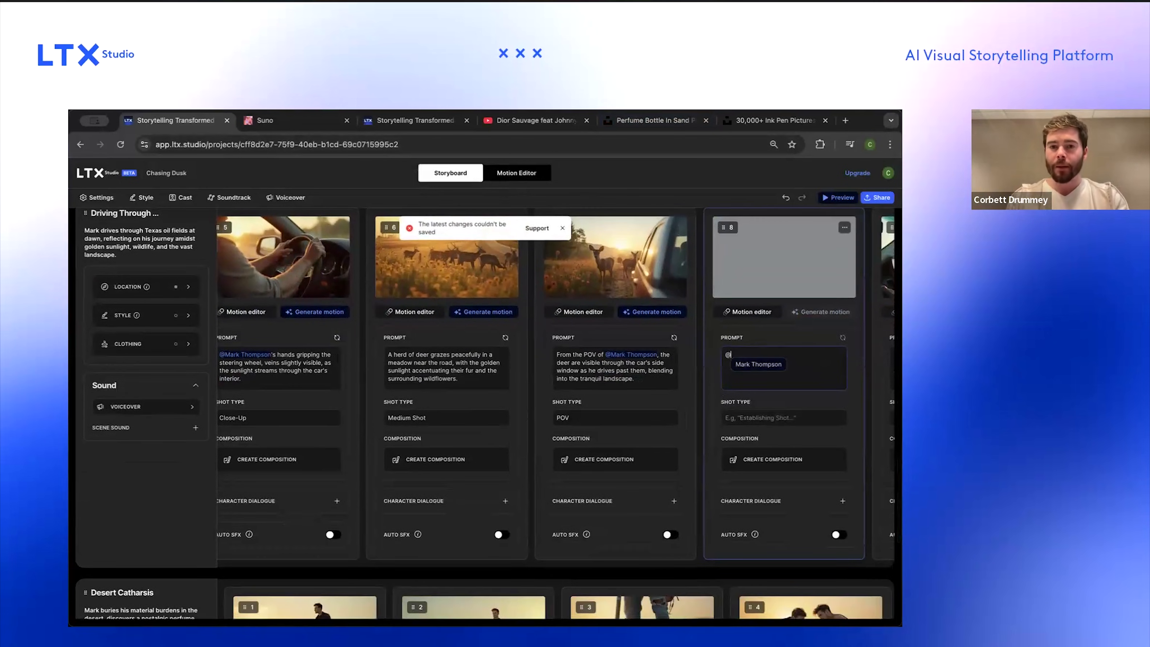
left_click(771, 364)
type("feeds")
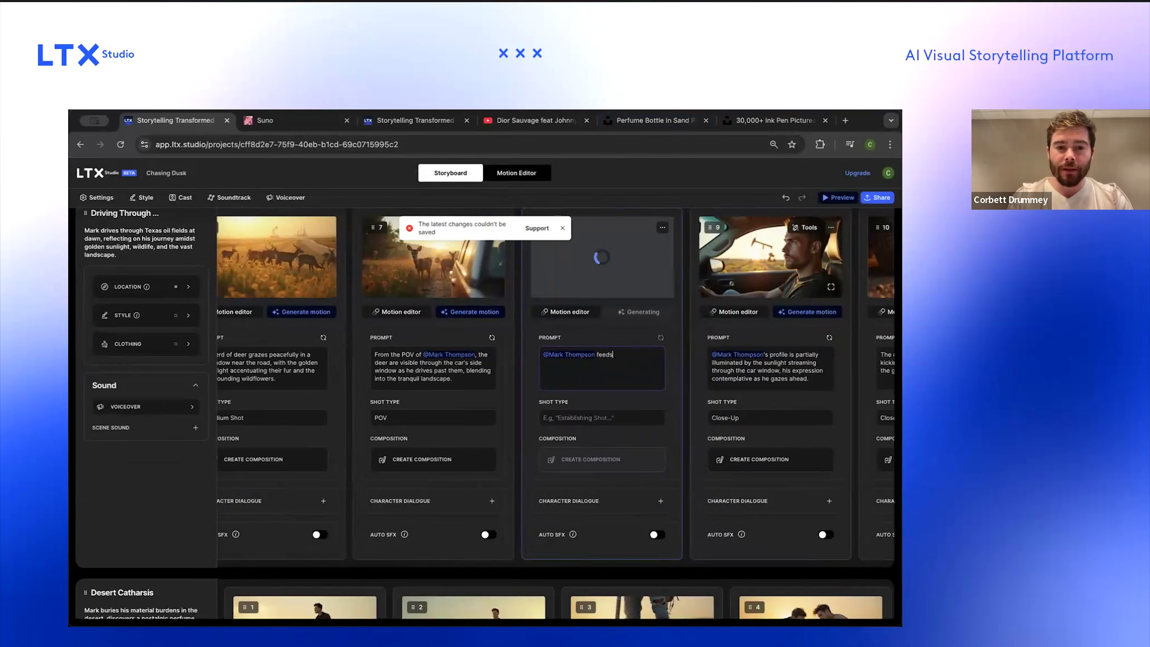
key("super+a")
key("BackSpace")
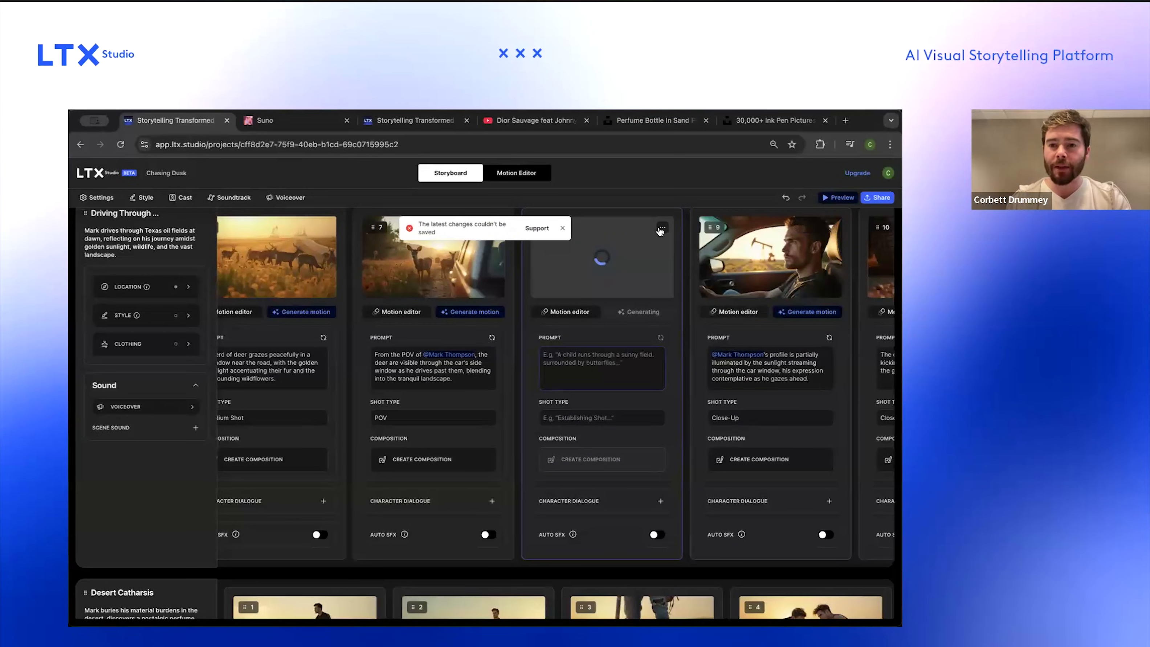
left_click(660, 232)
left_click(673, 315)
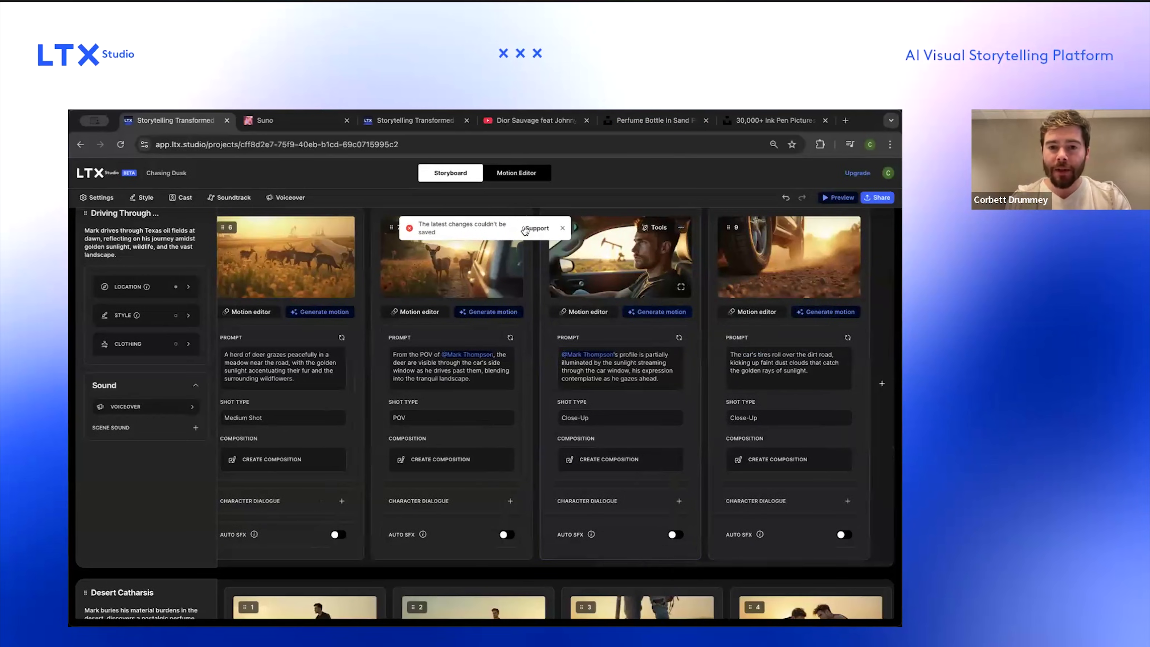
Step: Duplicate the POV shot of the deer seen through the car window in the driving scene
left_click(564, 229)
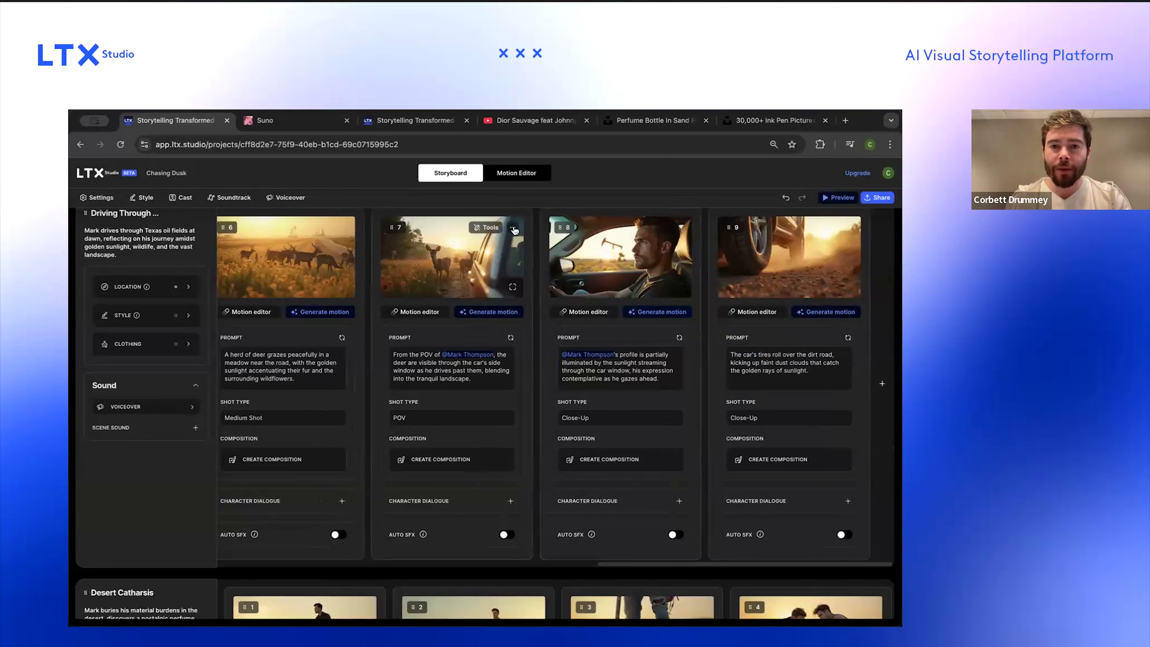
left_click(513, 227)
left_click(526, 249)
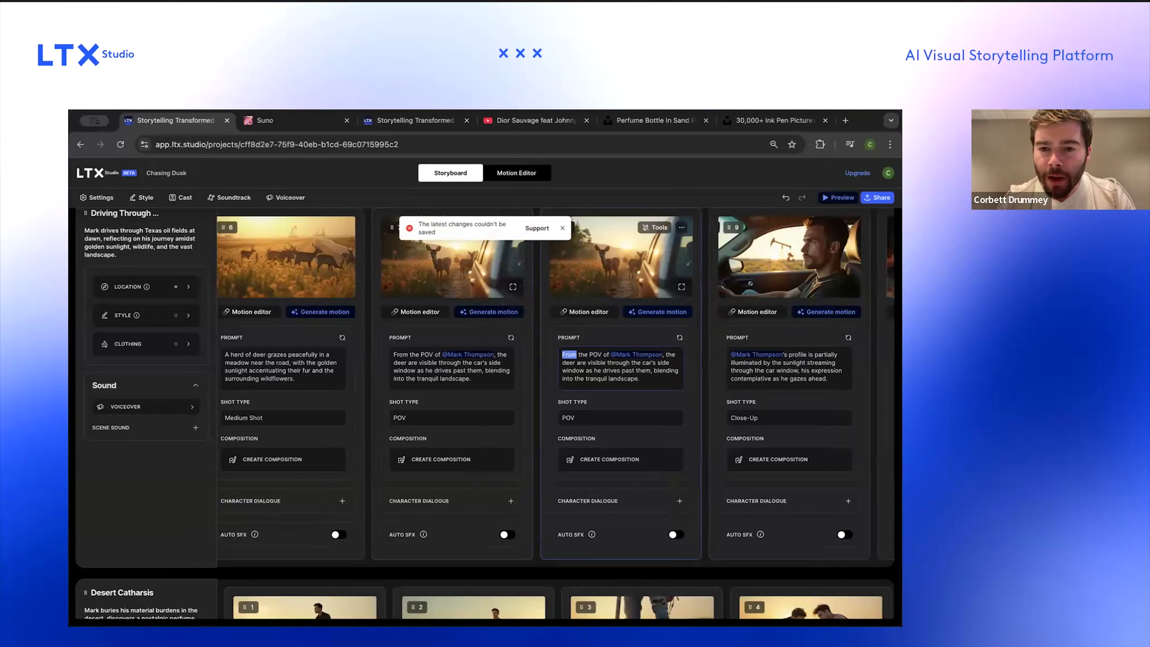
key("BackSpace")
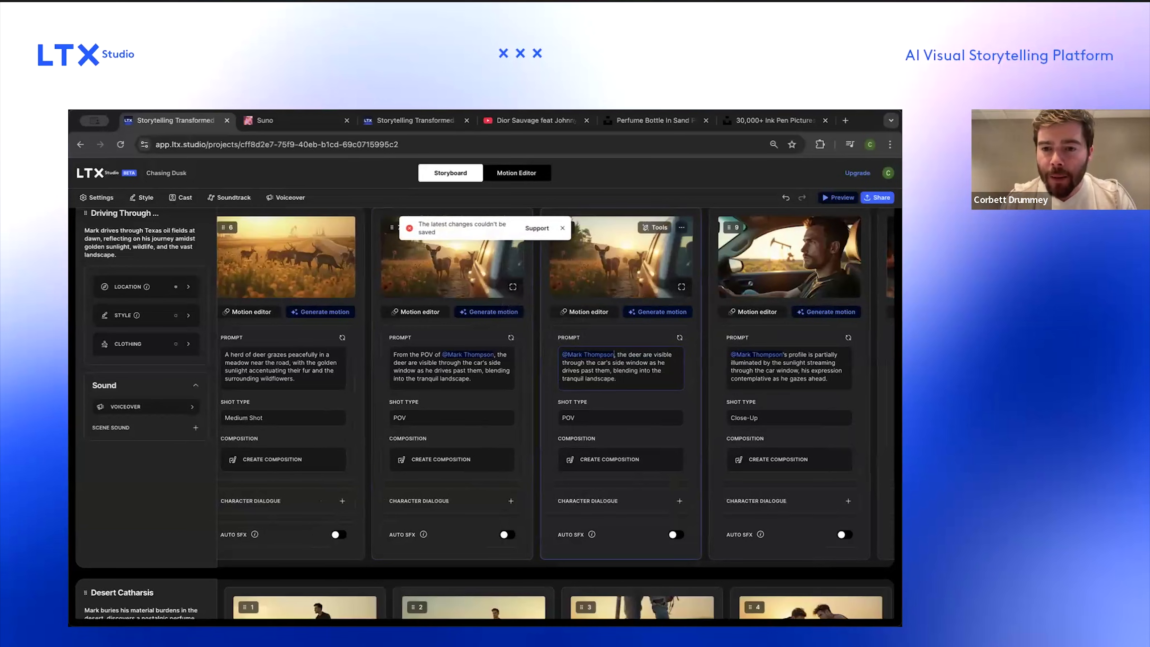
type("eds")
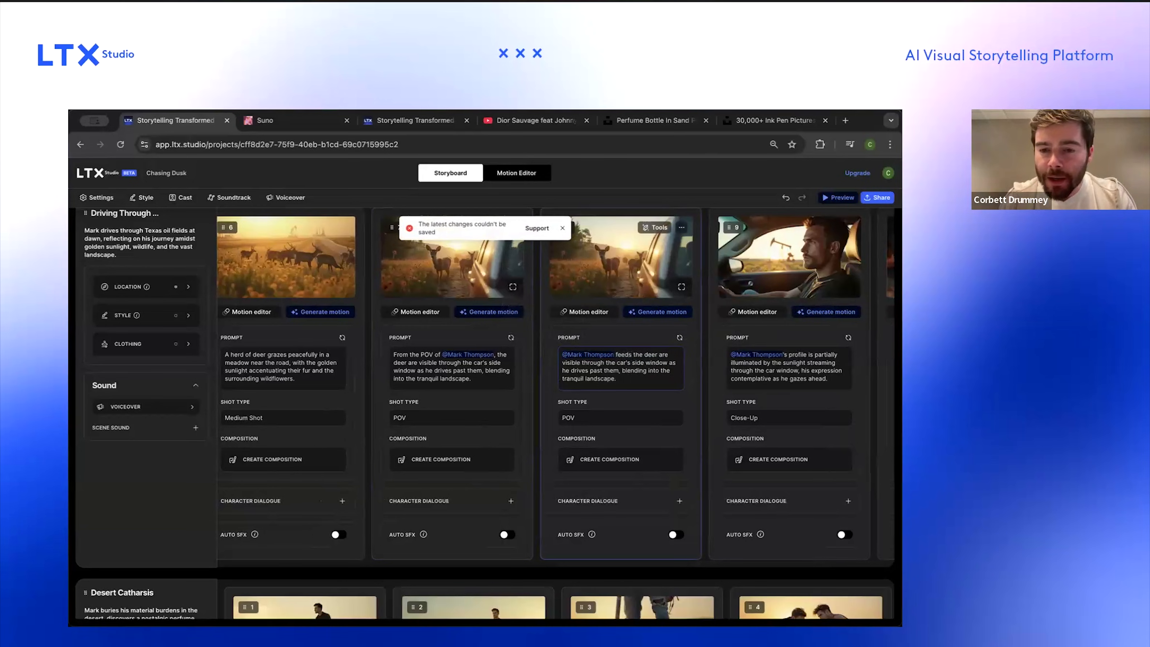
key("BackSpace")
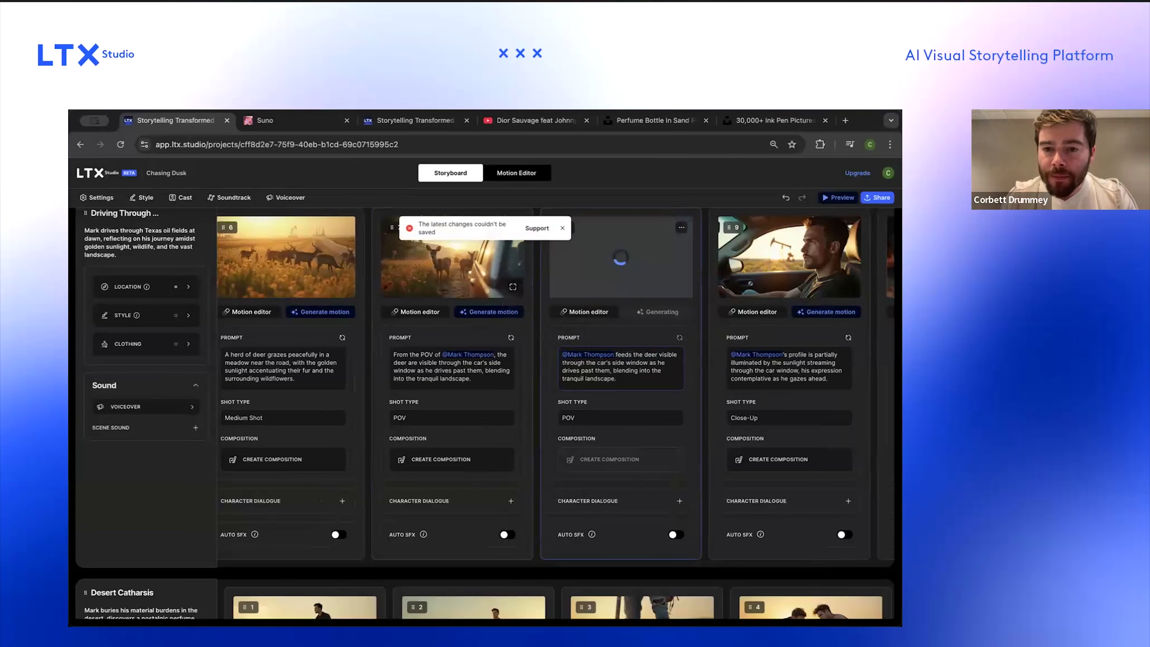
key("alt+shift+Right")
type("near")
key("BackSpace")
key("BackSpace")
key("alt+Right")
key("alt+shift+Right")
key("BackSpace")
key("super+shift+Right")
key("BackSpace")
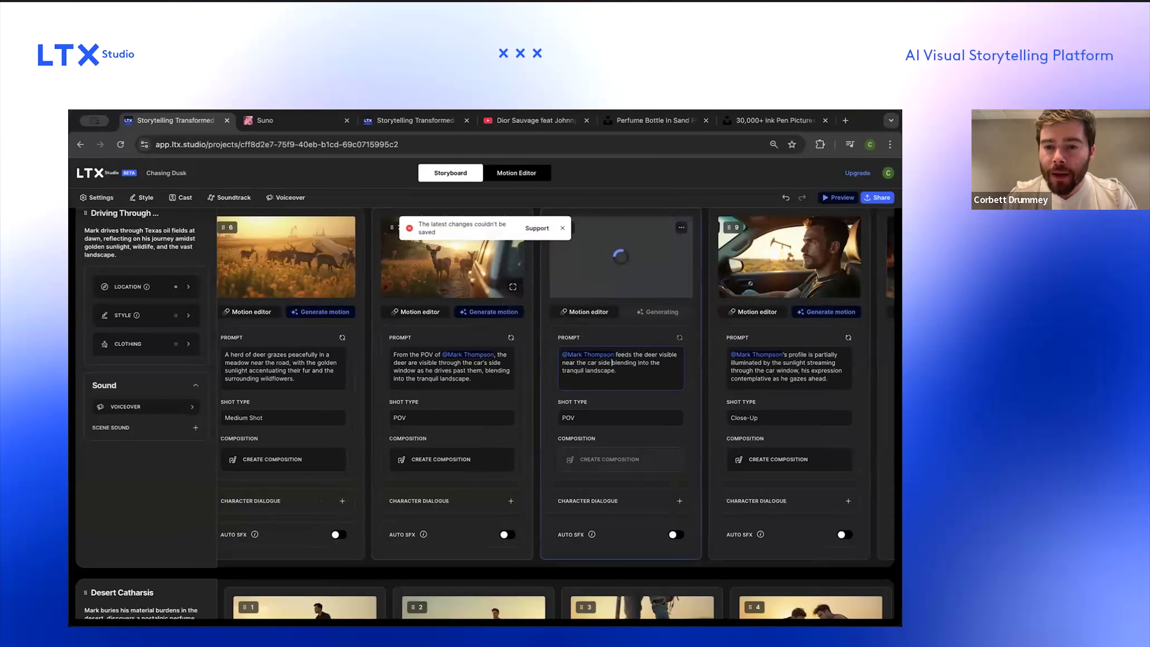
key("alt+shift+Right")
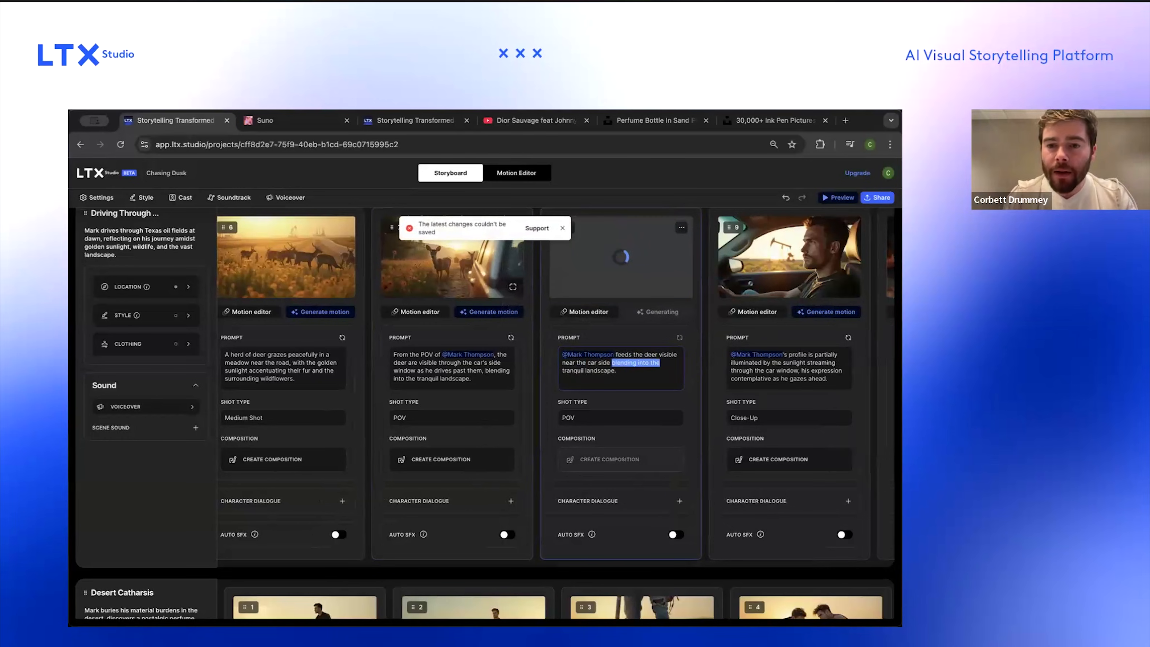
key("super+shift+Down")
key("BackSpace")
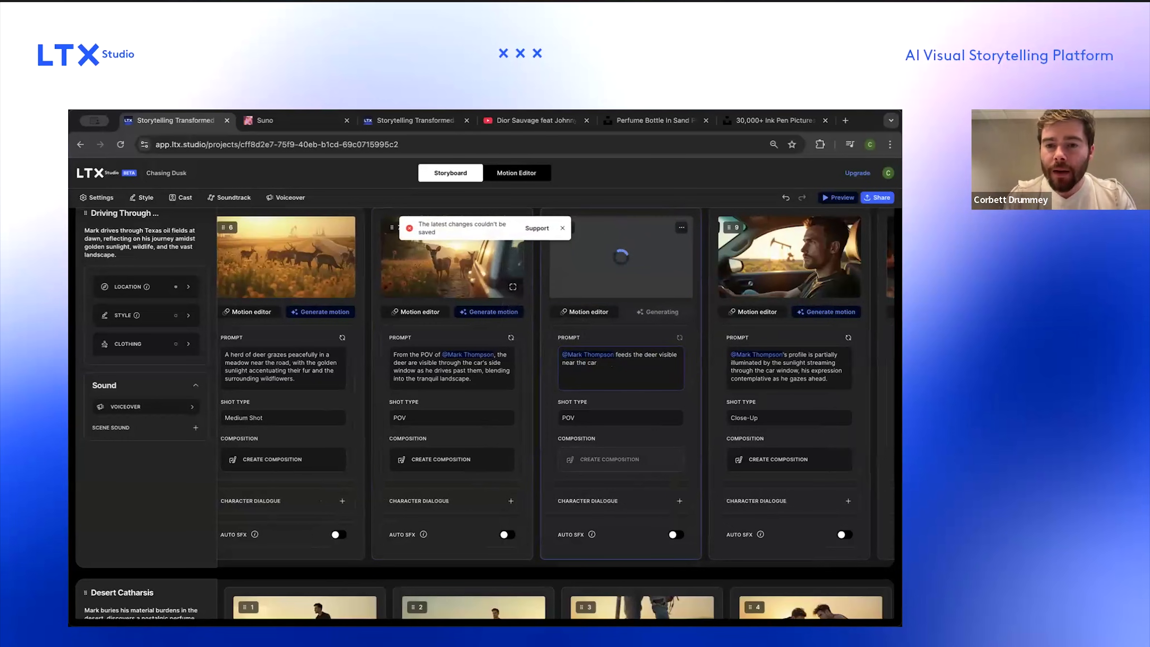
type("in the traing")
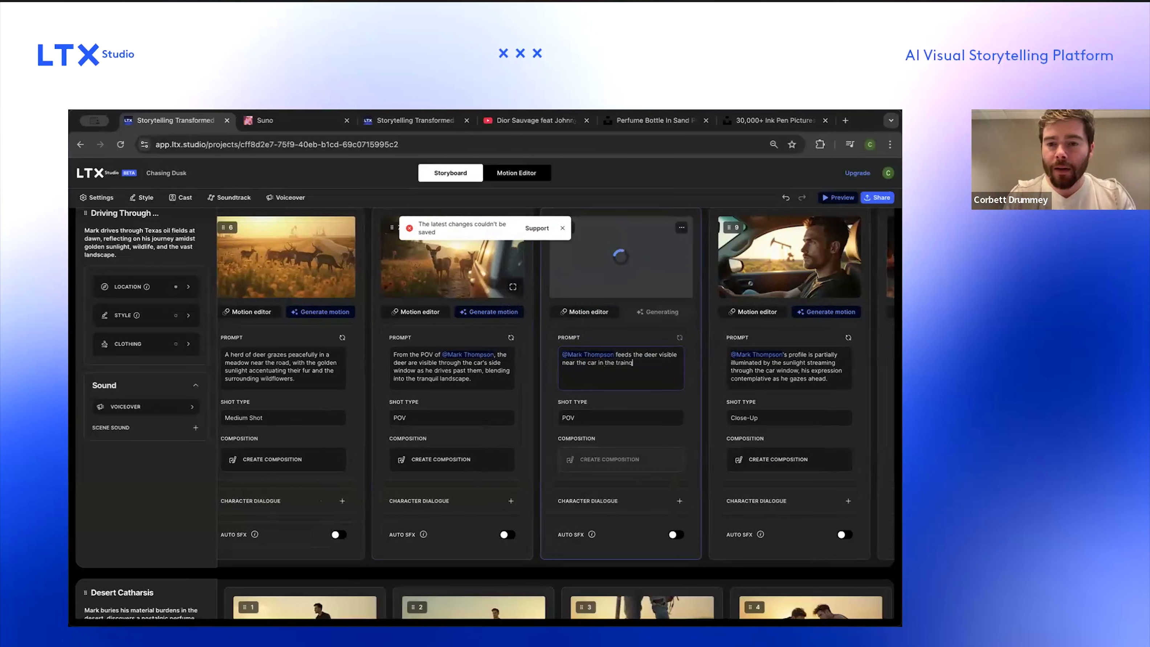
type("qui")
key("BackSpace")
key("BackSpace")
key("BackSpace")
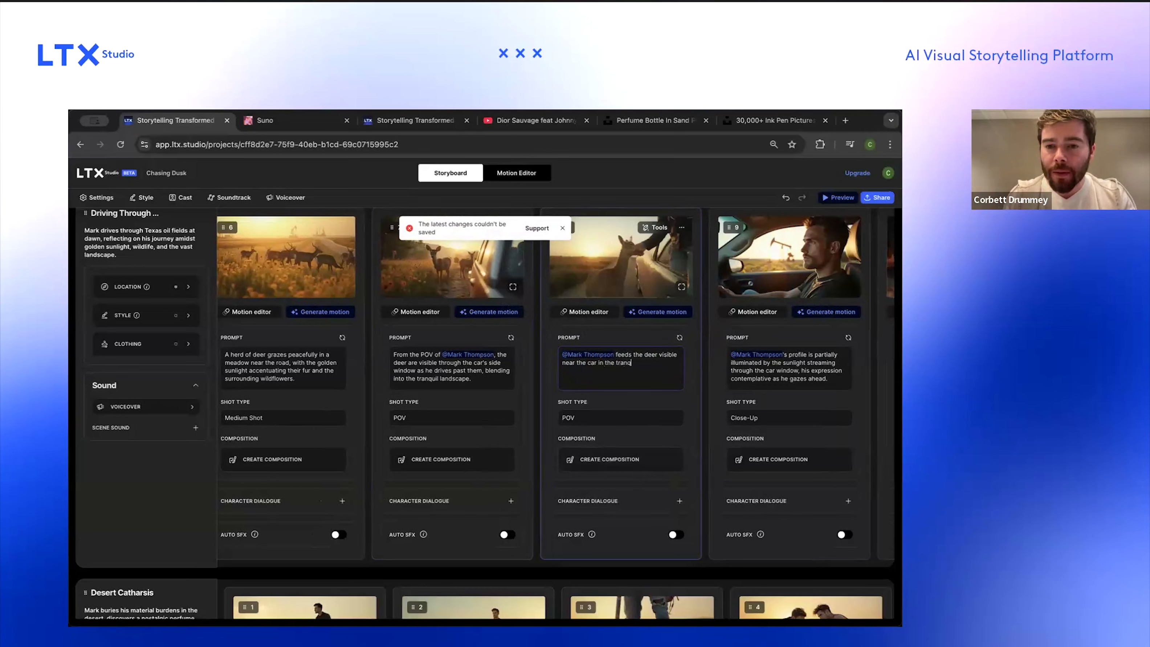
Step: Set the deer-feeding shot's type to Wide-shot
left_click(594, 414)
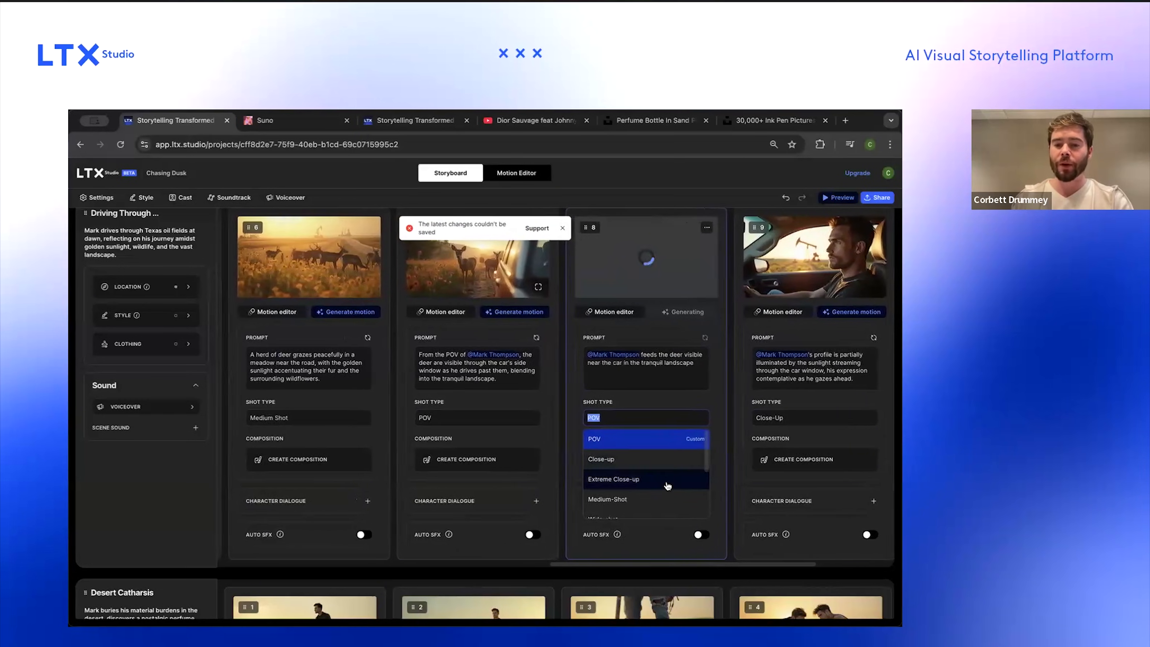
left_click(662, 481)
scroll(603, 344, "right", 5)
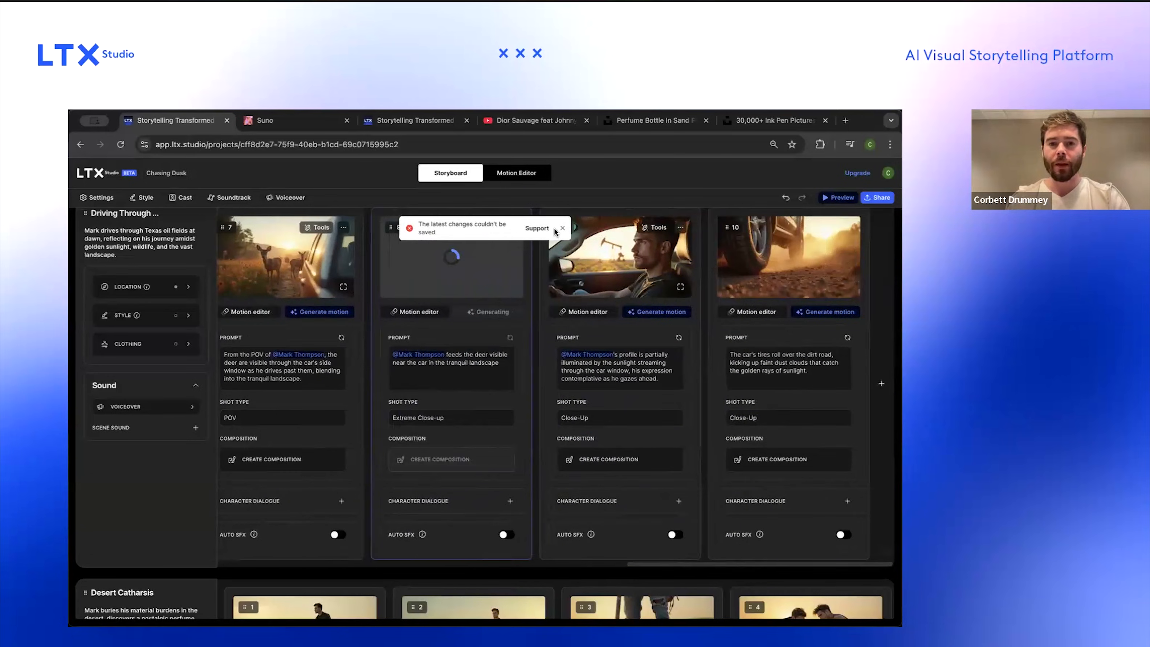
scroll(490, 326, "up", 1)
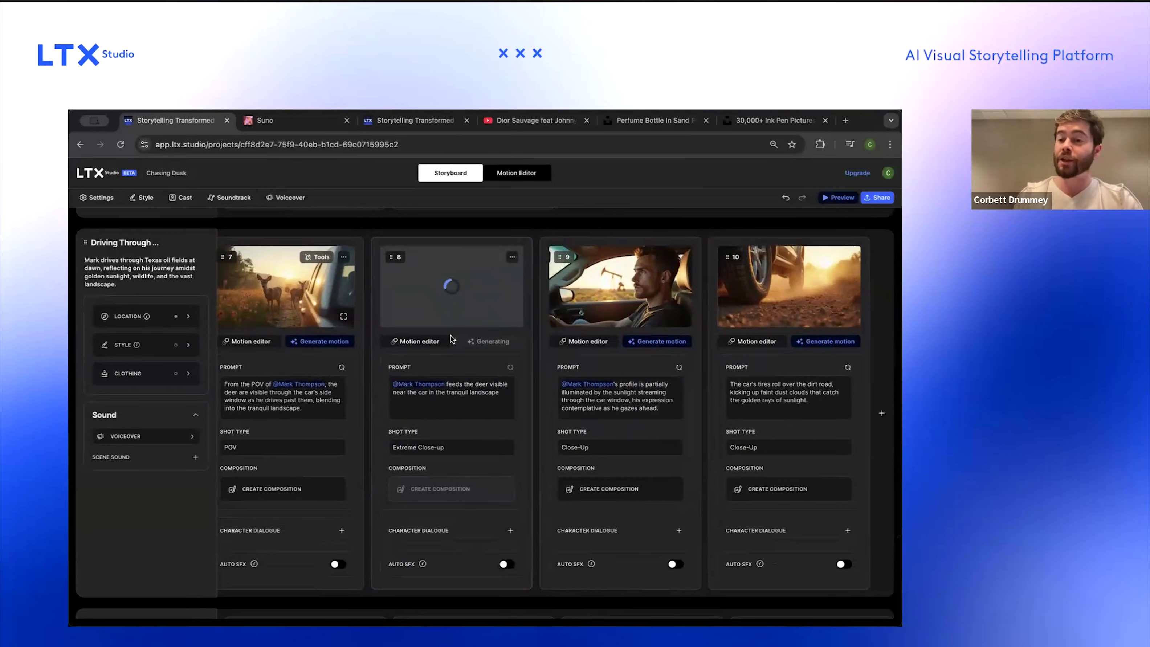
scroll(446, 347, "up", 3)
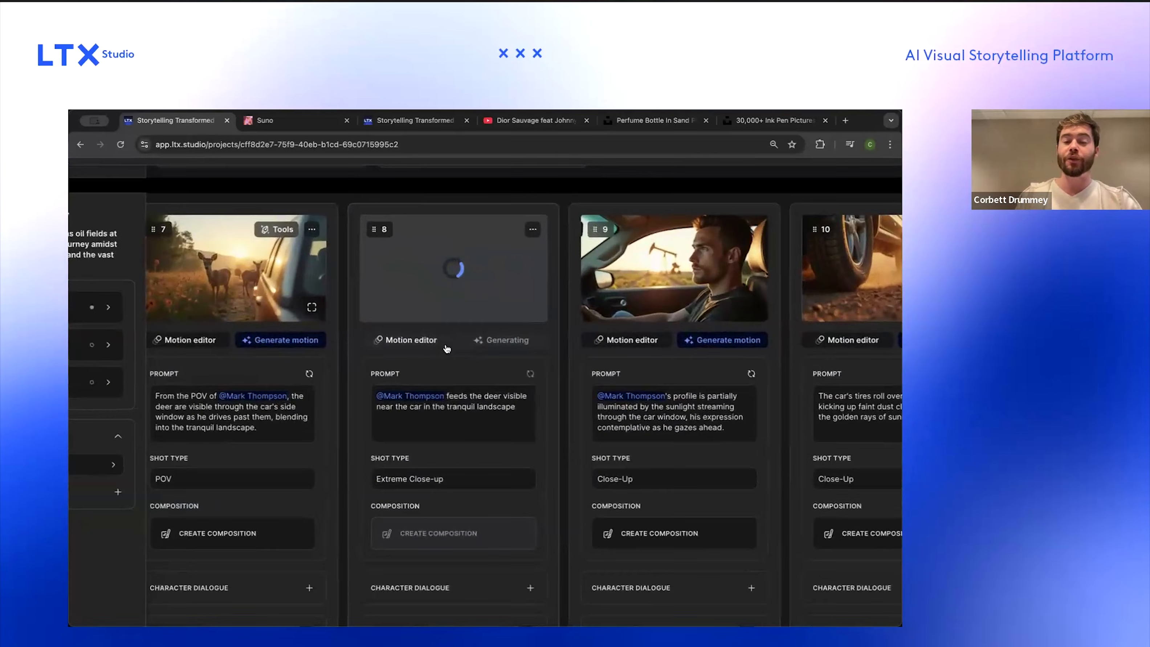
scroll(447, 349, "down", 1)
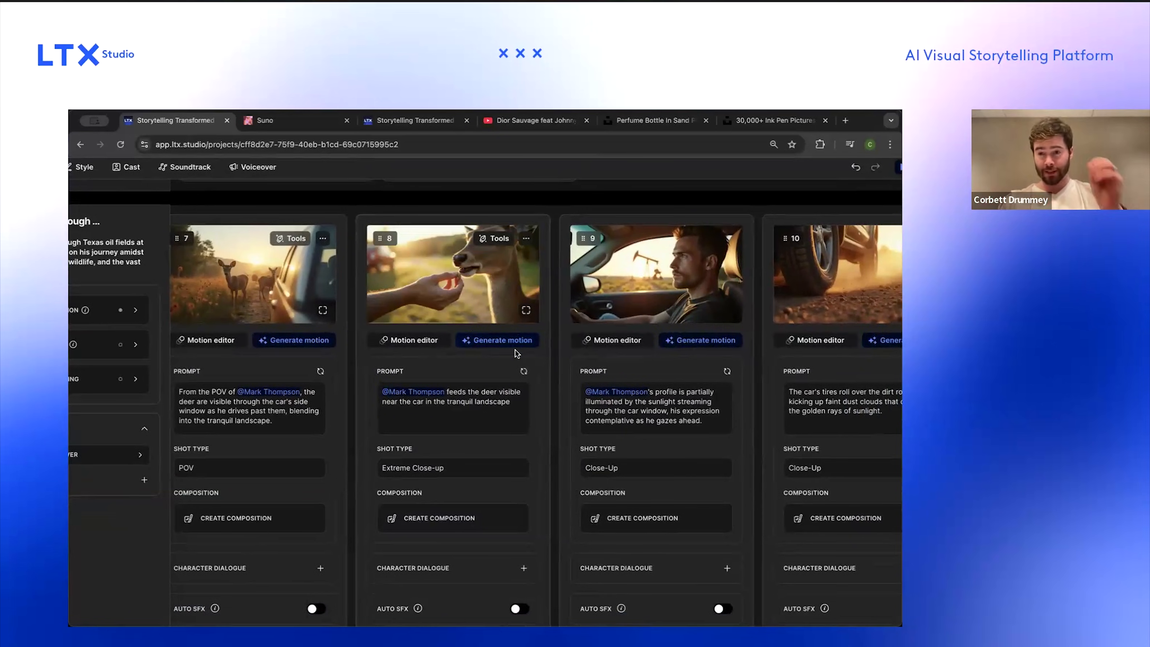
left_click(466, 463)
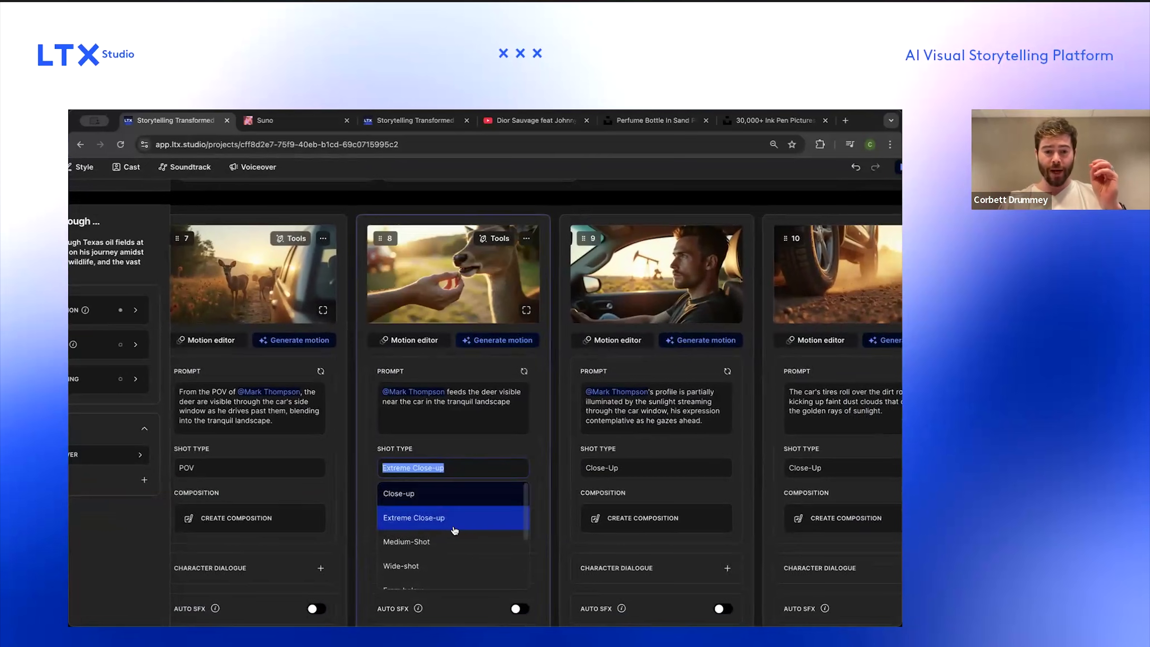
left_click(498, 527)
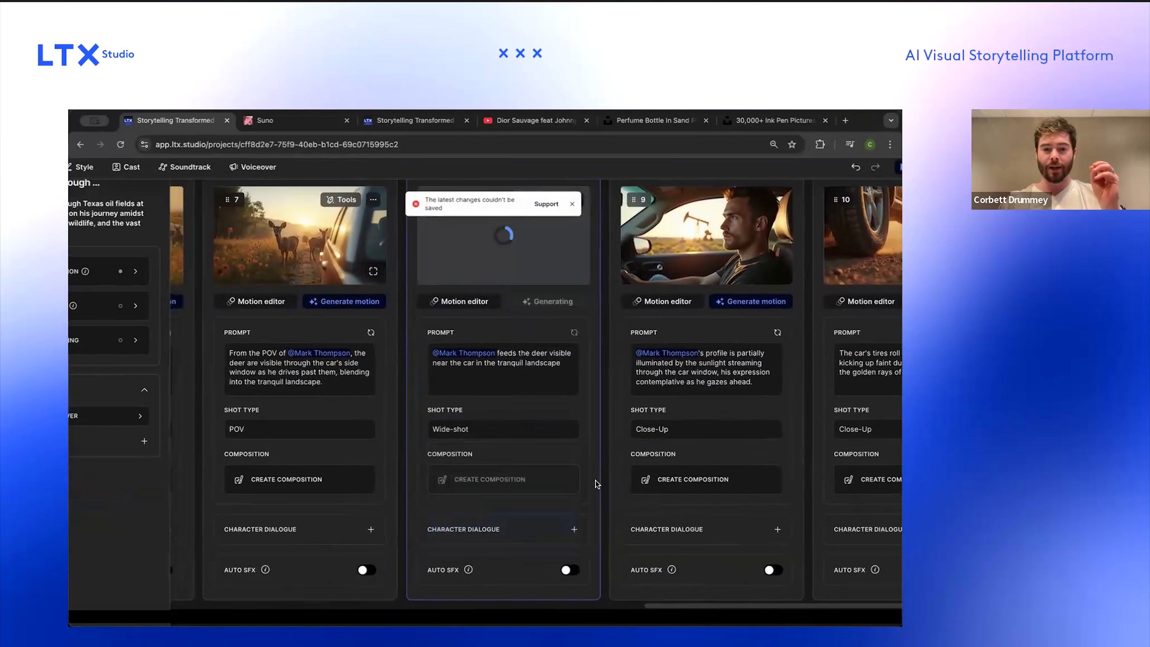
left_click(587, 204)
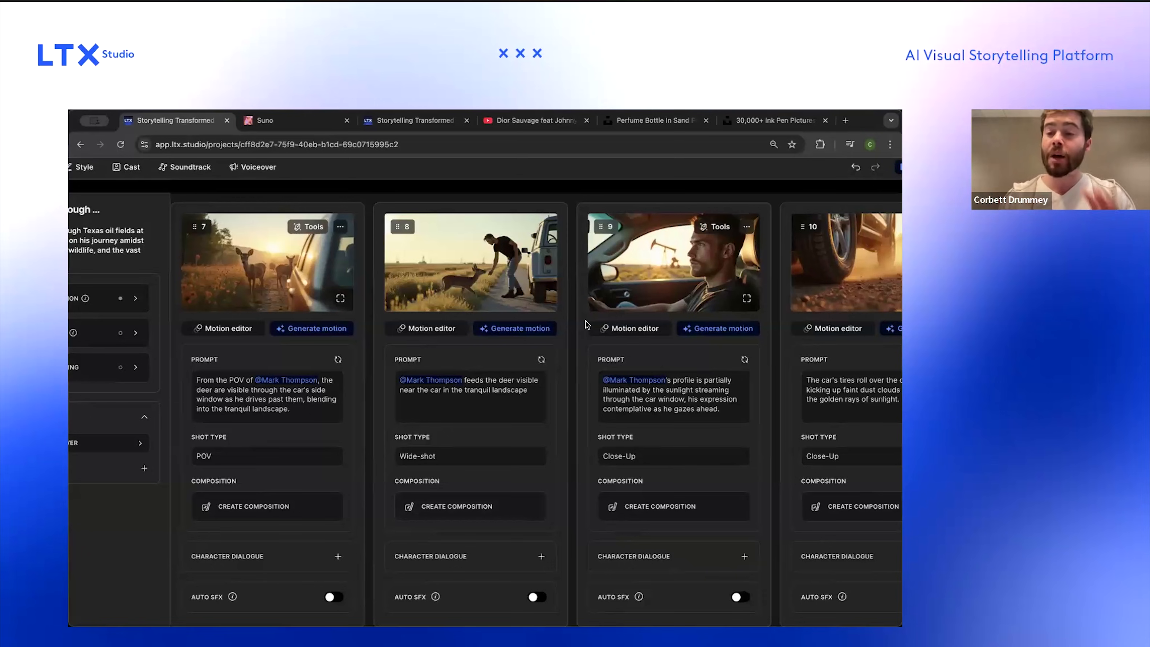
Step: Switch to the Unsplash tab and open its home page
left_click(731, 121)
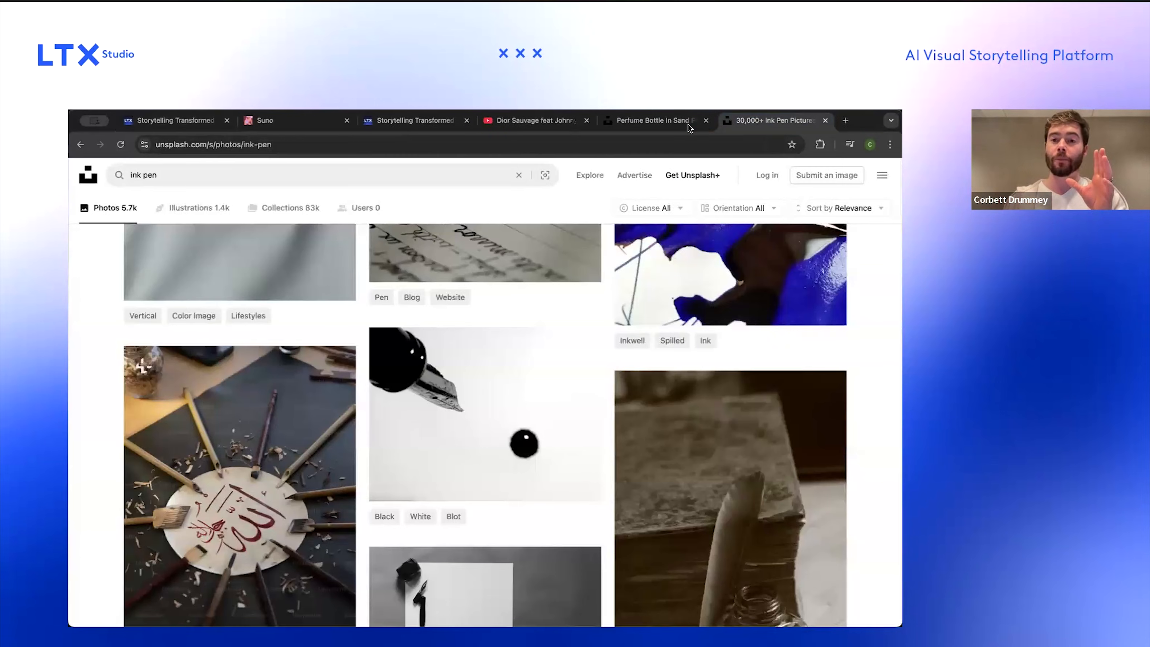
left_click(689, 125)
left_click(158, 121)
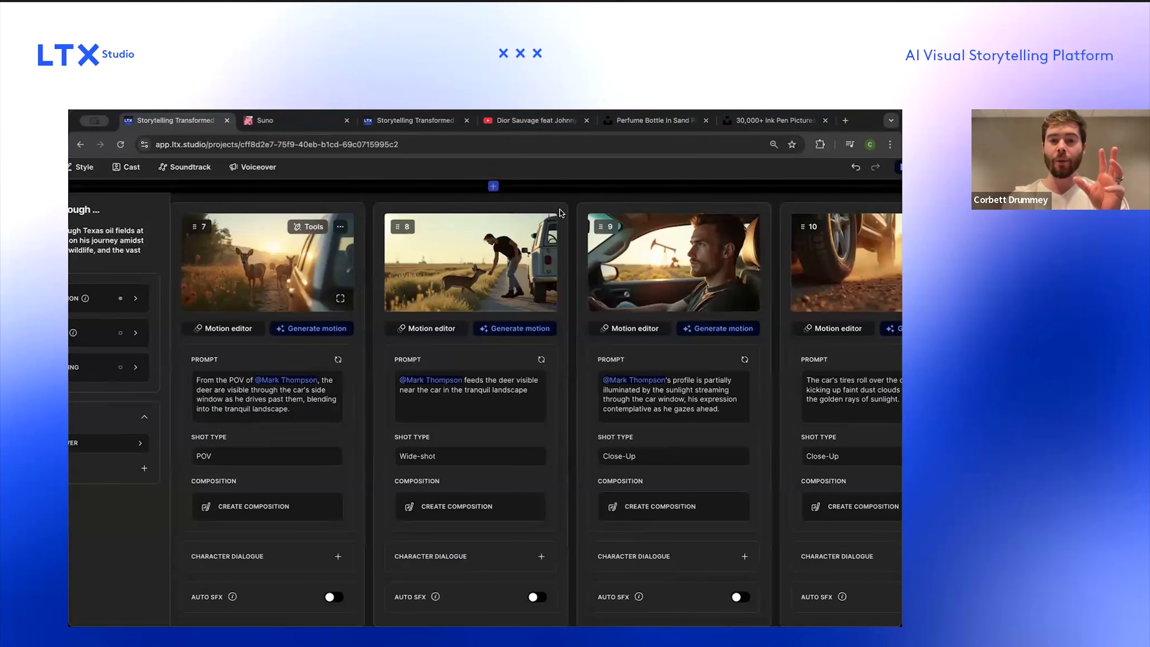
left_click(635, 126)
left_click(762, 123)
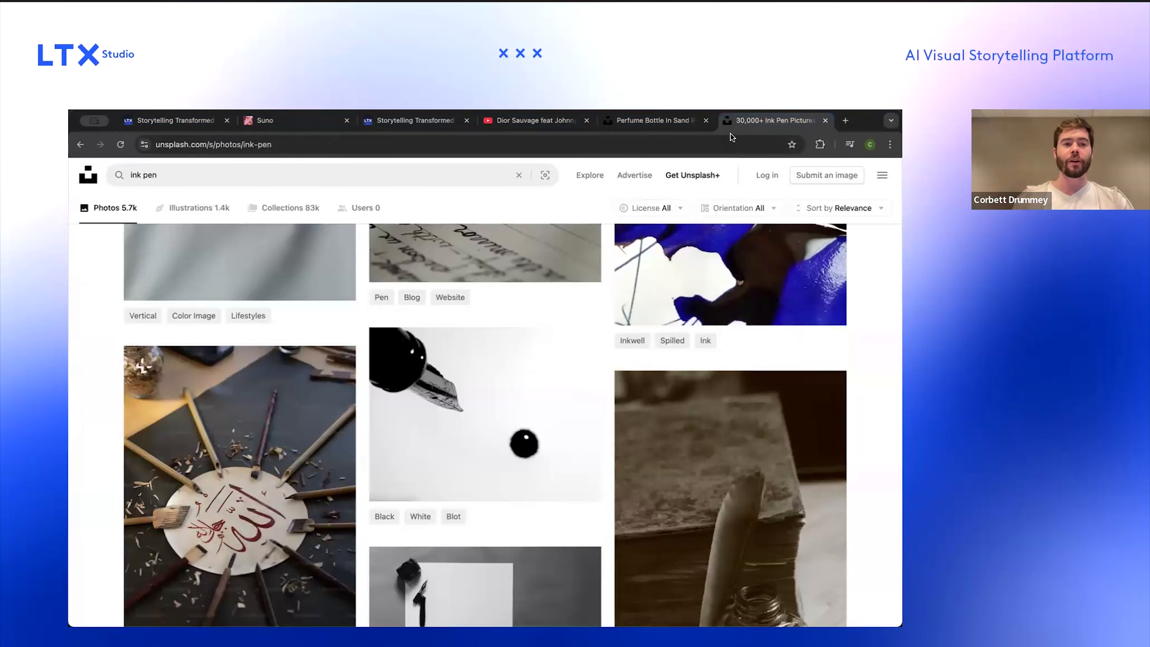
left_click(80, 145)
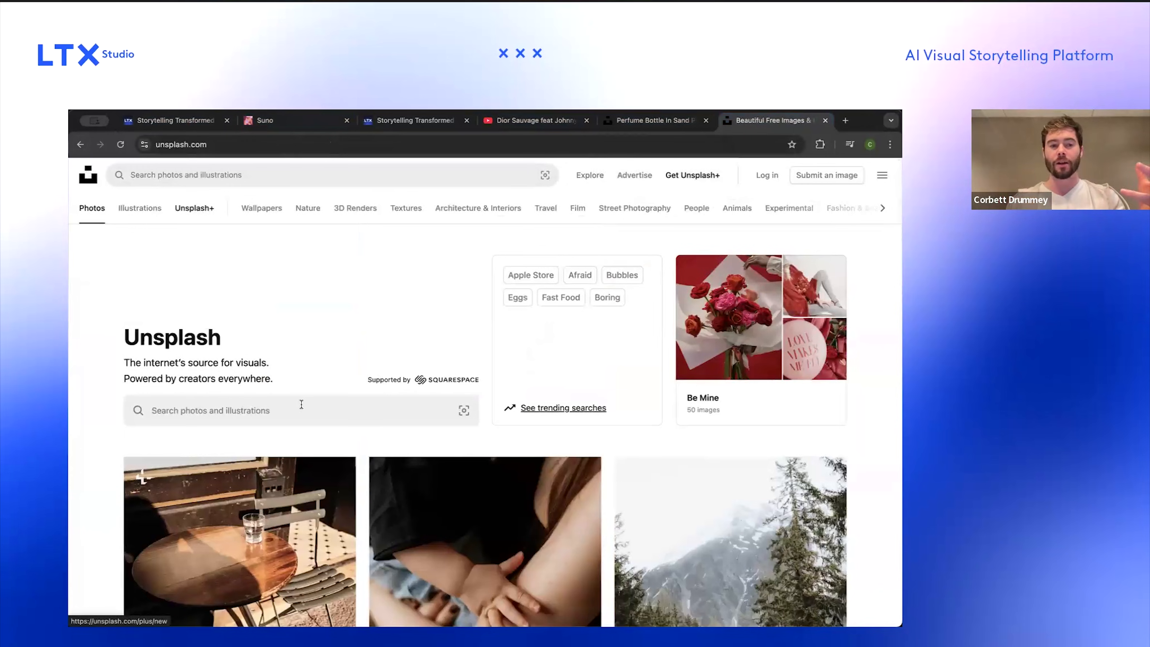
scroll(301, 405, "down", 3)
scroll(302, 406, "up", 6)
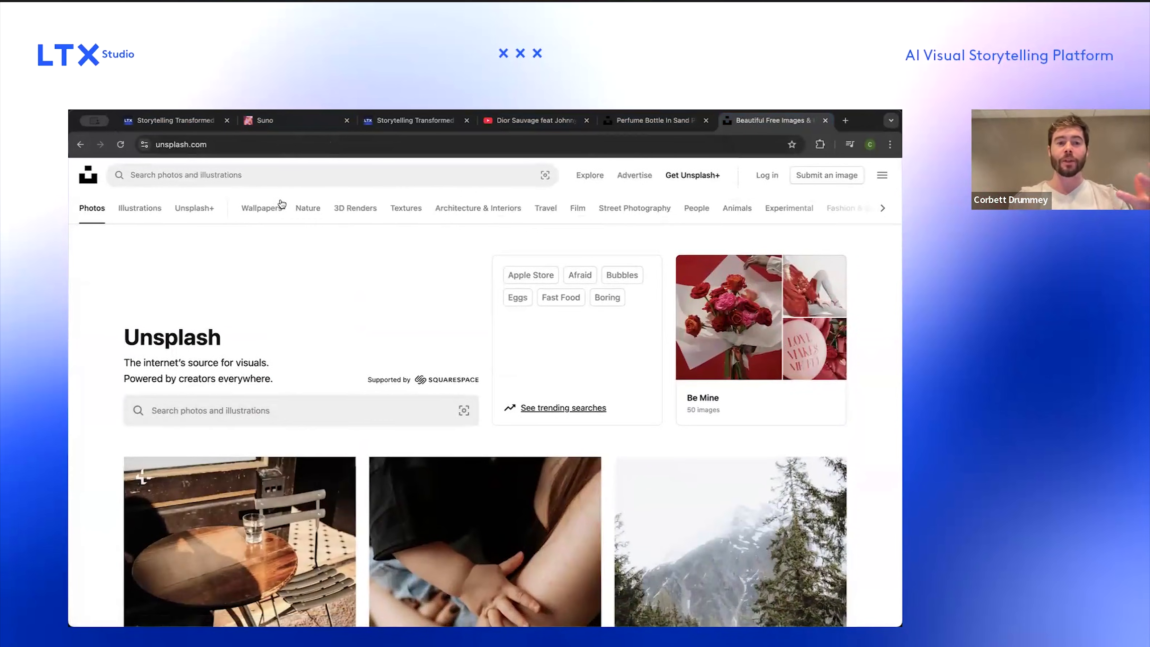
Step: Search Unsplash for "Person feeding deer"
left_click(274, 176)
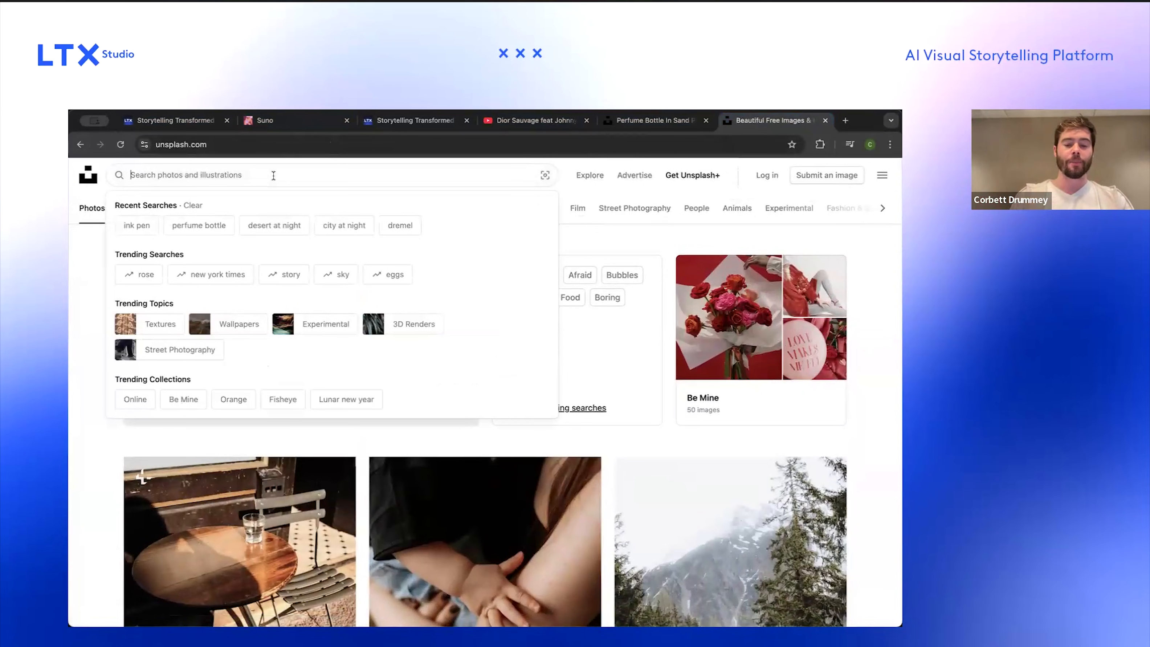
type("Person feeding de")
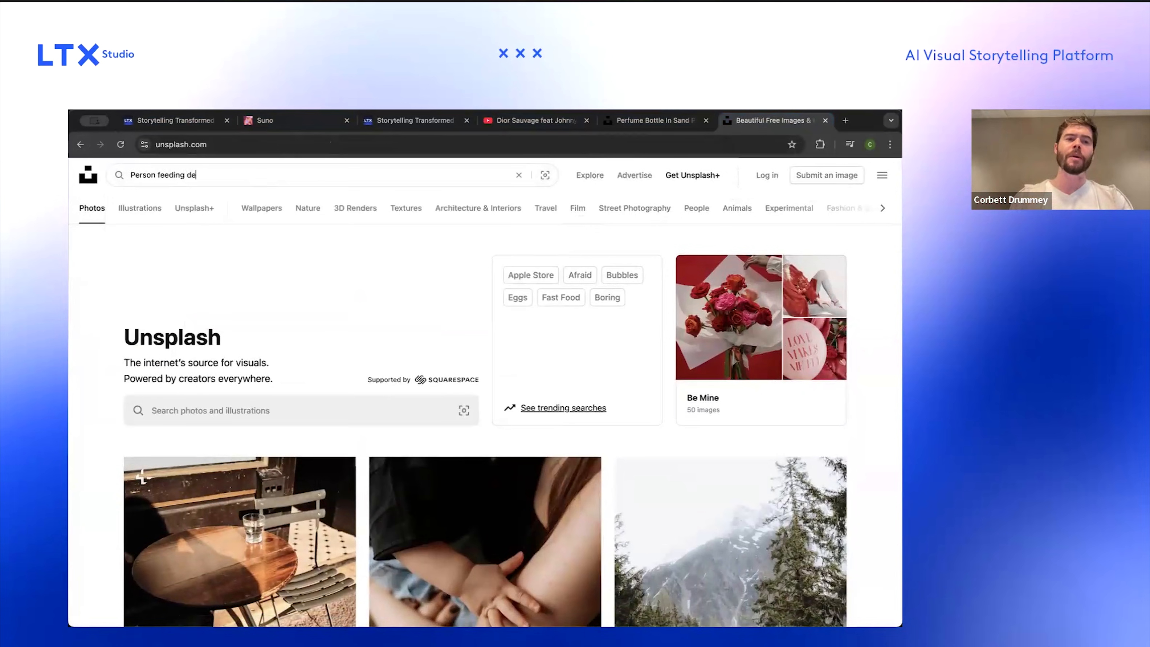
type("er")
key("Return")
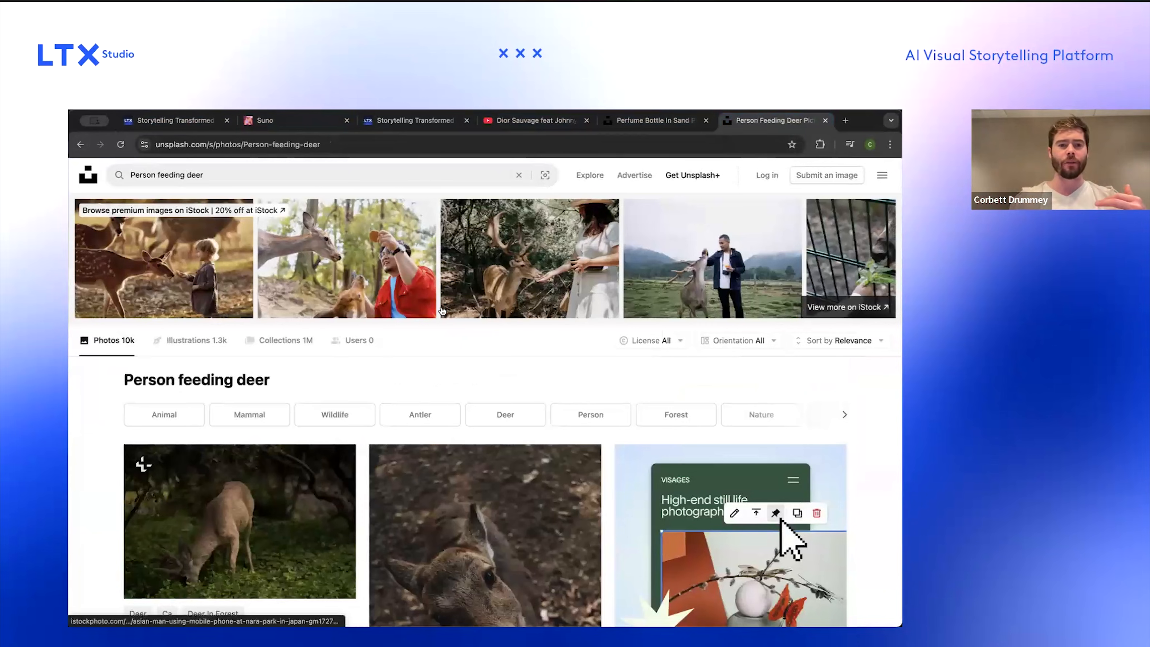
Step: Browse the deer-feeding photo results, opening the photo of a hand feeding a deer for a closer look
scroll(442, 309, "down", 8)
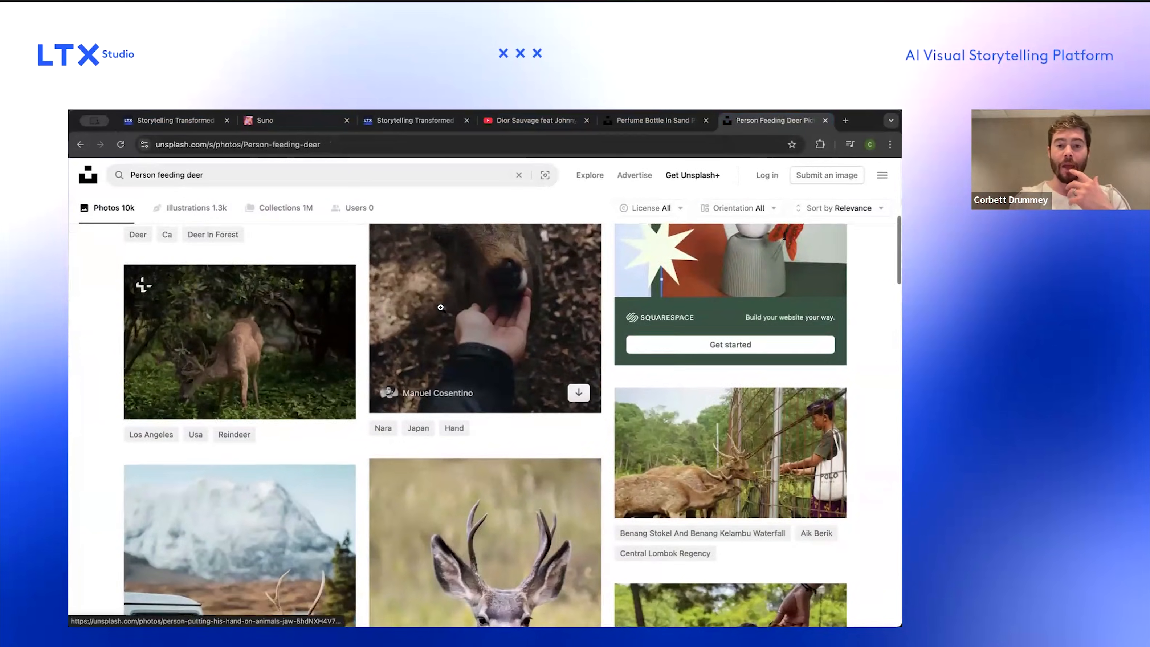
scroll(441, 307, "up", 4)
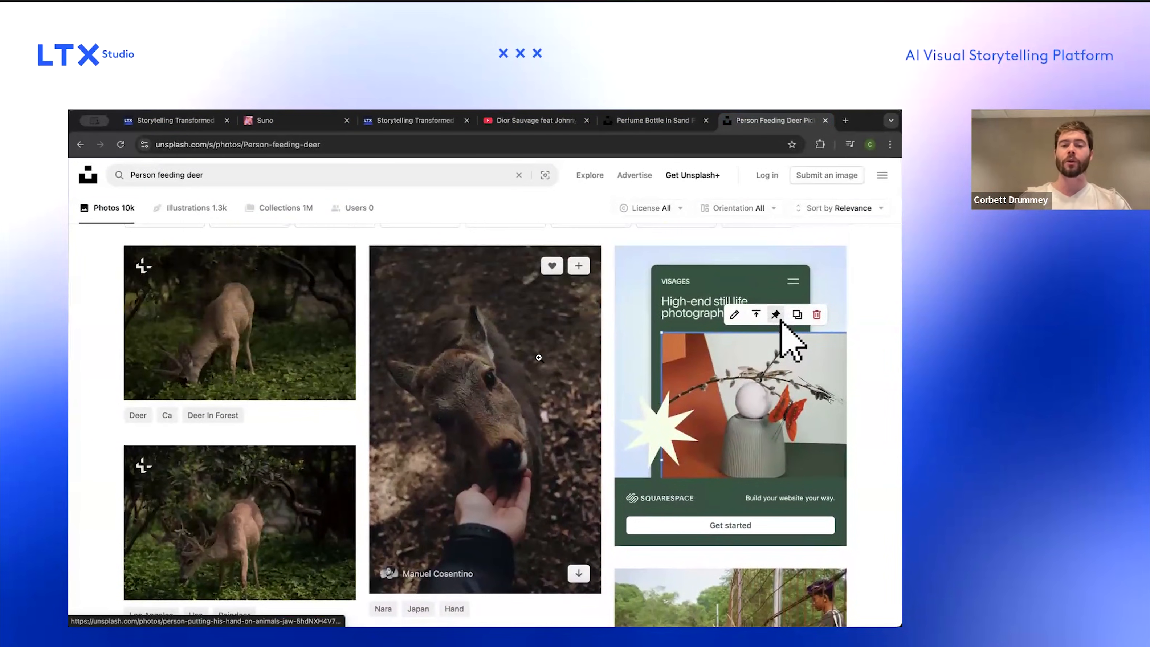
left_click(584, 306)
key("super+shift+4")
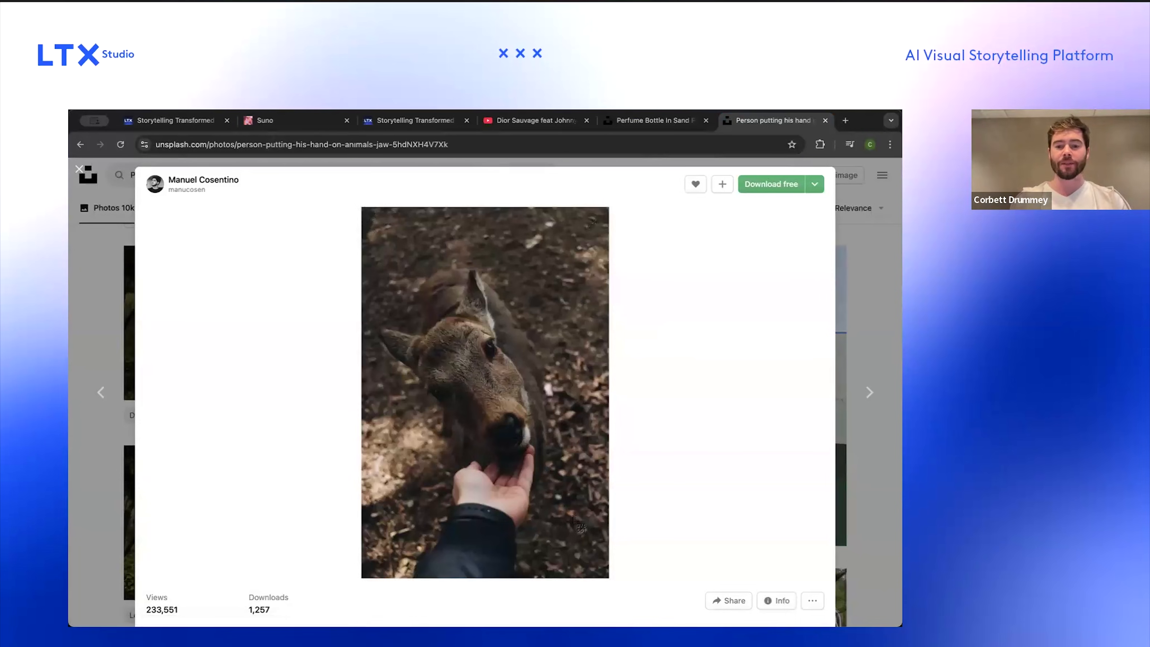
left_click_drag(604, 570, 608, 578)
key("Escape")
scroll(782, 334, "down", 10)
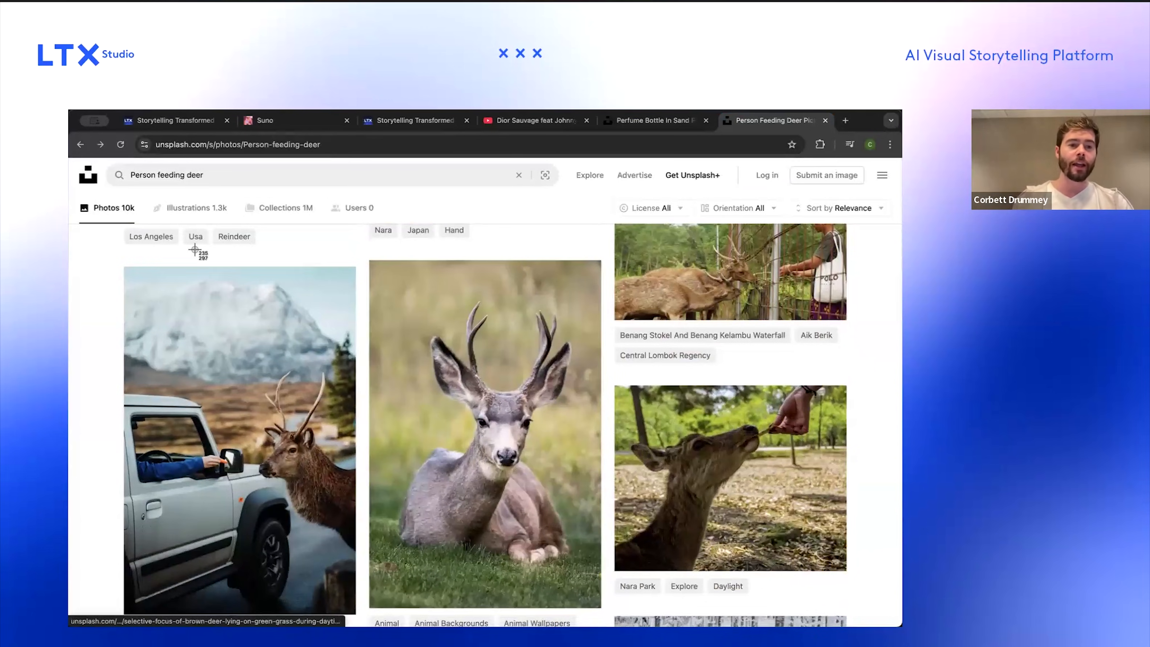
scroll(192, 250, "down", 1)
key("super+shift+4")
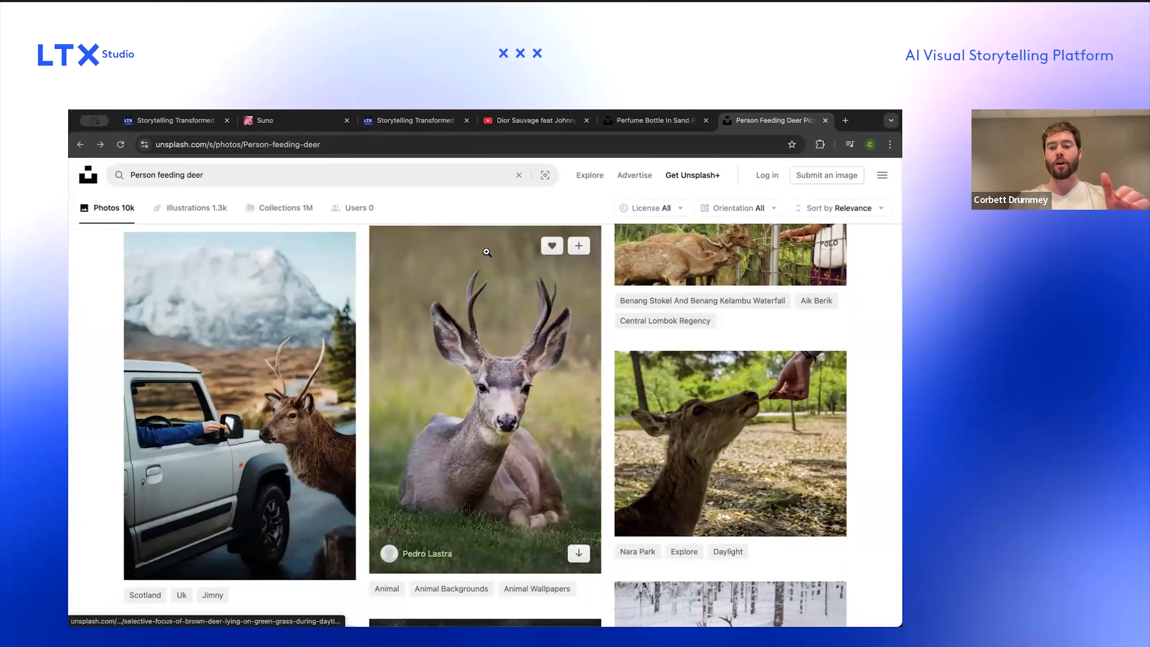
Step: Back in the storyboard, add a new shot after the POV deer shot and paste the POV shot's prompt into it
left_click(410, 121)
left_click(177, 121)
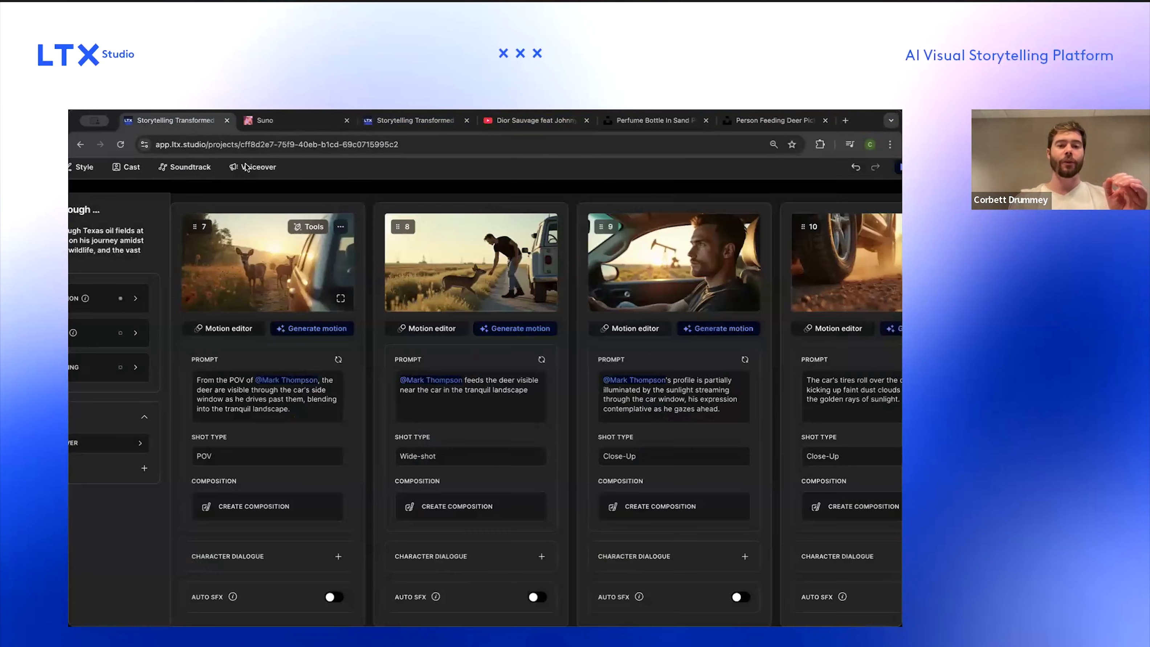
left_click(370, 398)
left_click(399, 392)
scroll(370, 297, "up", 2)
left_click(323, 412)
key("ctrl+a")
key("ctrl+c")
left_click(506, 423)
key("ctrl+v")
key("ctrl+shift+Right")
key("ctrl+shift+Right")
key("ctrl+shift+Right")
key("ctrl+shift+Right")
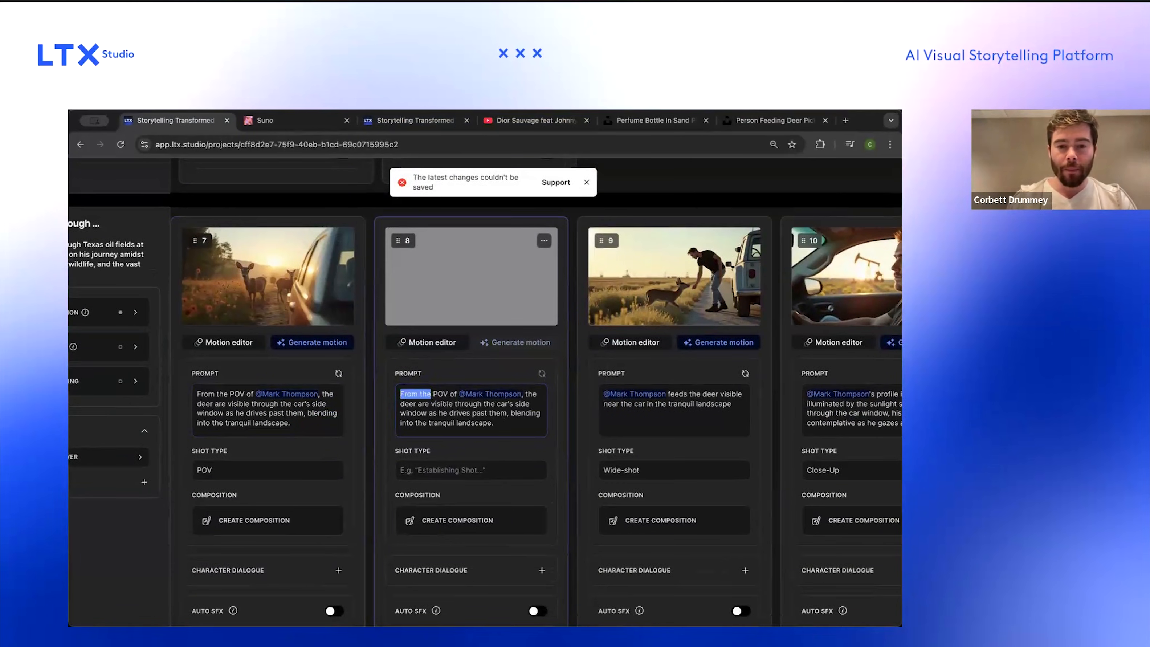
key("BackSpace")
left_click(465, 395)
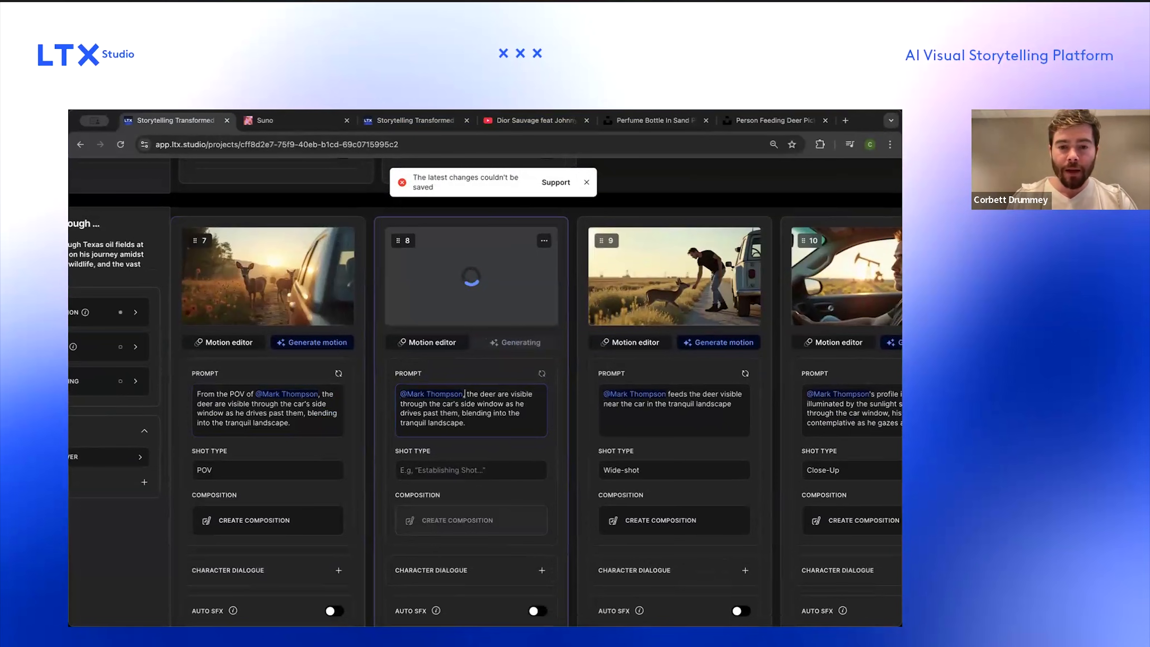
key("BackSpace")
type("e")
type("eeding")
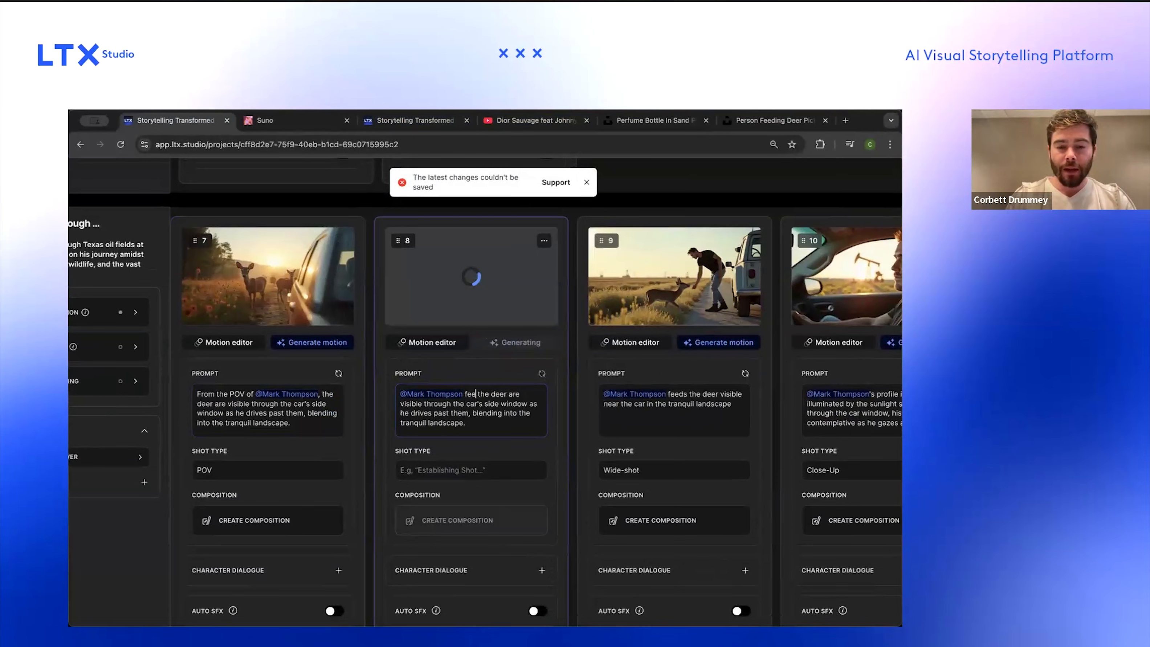
type(" through the car window")
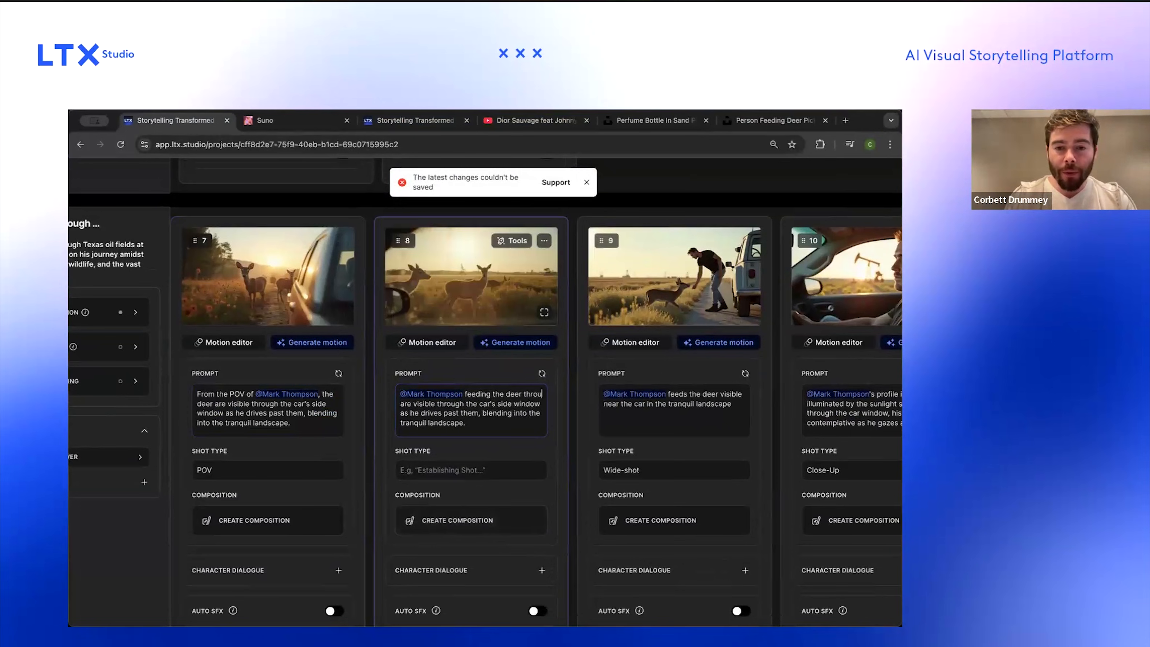
Step: Replace the rest of the new shot's prompt so it ends "in the tranquil landscape" without a period
key("alt+shift+Right")
key("alt+shift+Right")
key("alt+shift+Right")
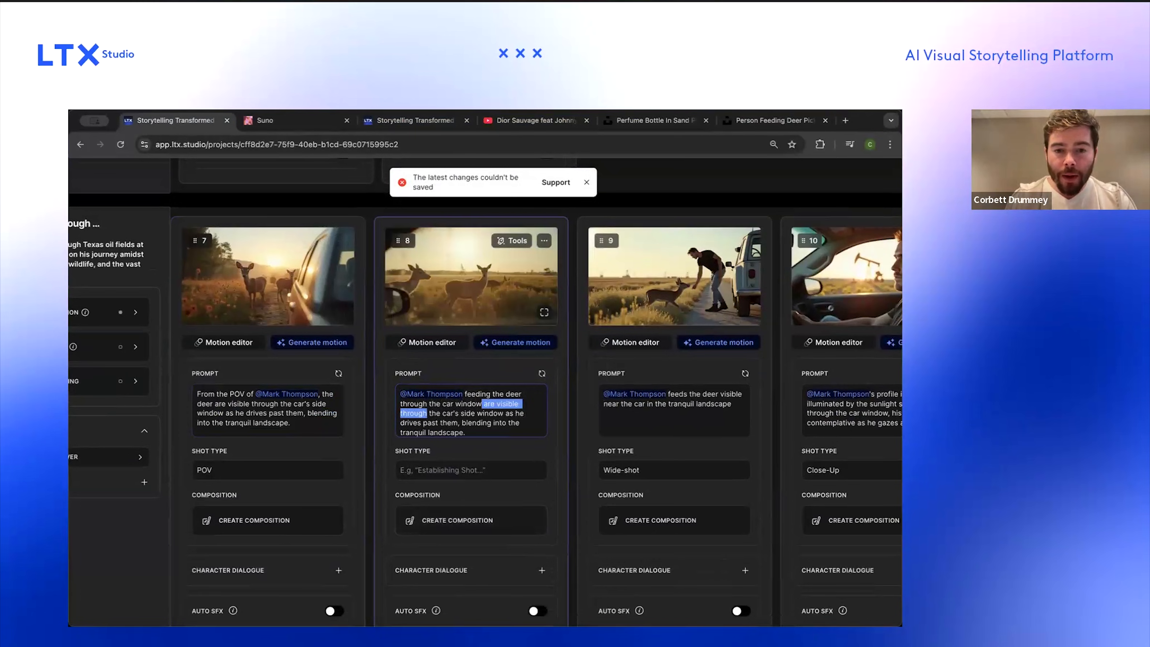
key("alt+shift+Right")
key("BackSpace")
key("alt+shift+Right")
key("alt+shift+Right")
key("alt+shift+Right")
key("alt+shift+Right")
key("alt+shift+Right")
key("alt+shift+Right")
key("alt+shift+Right")
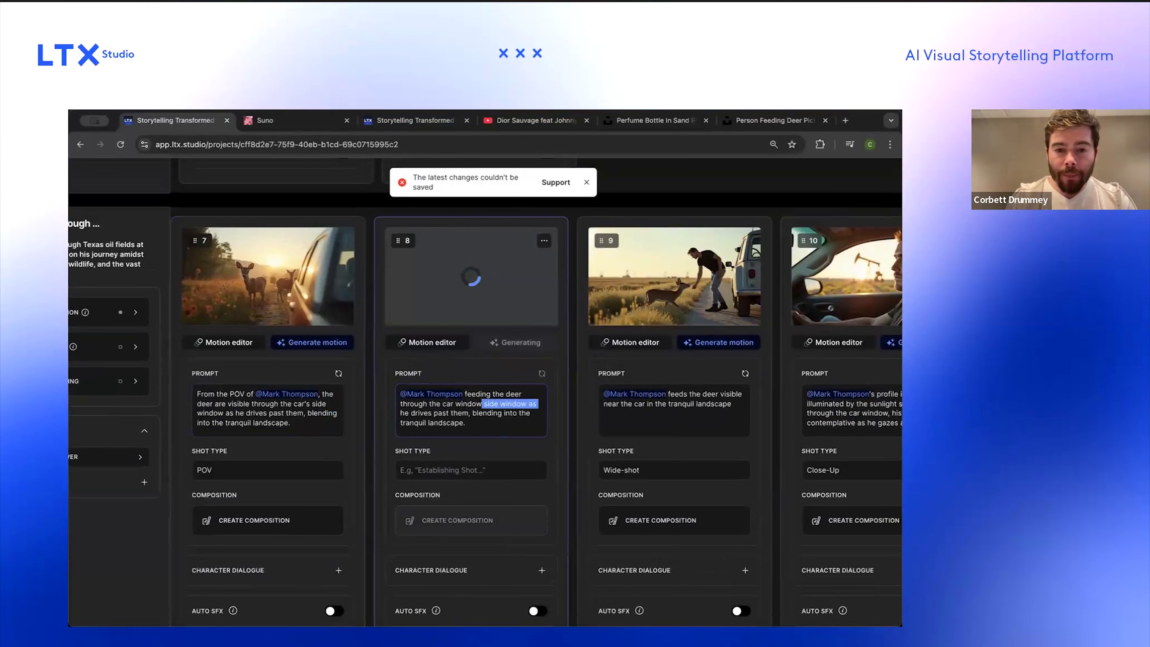
key("alt+shift+Right")
key("alt+shift+Right")
key("alt+shift+Right")
key("BackSpace")
type("in the")
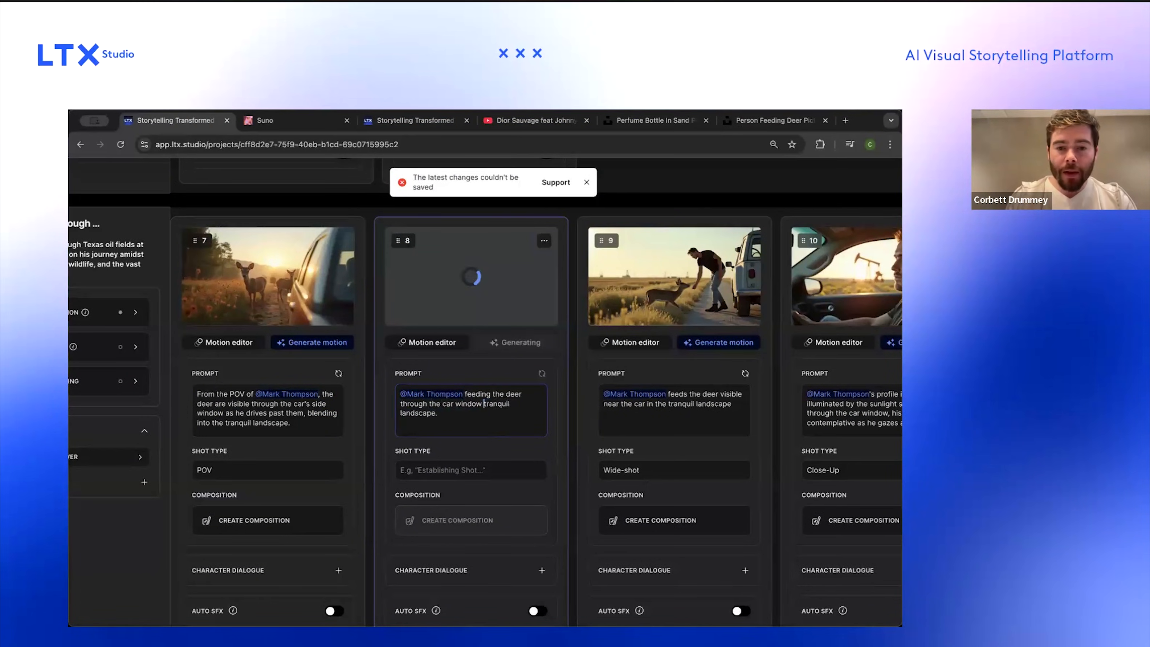
key("BackSpace")
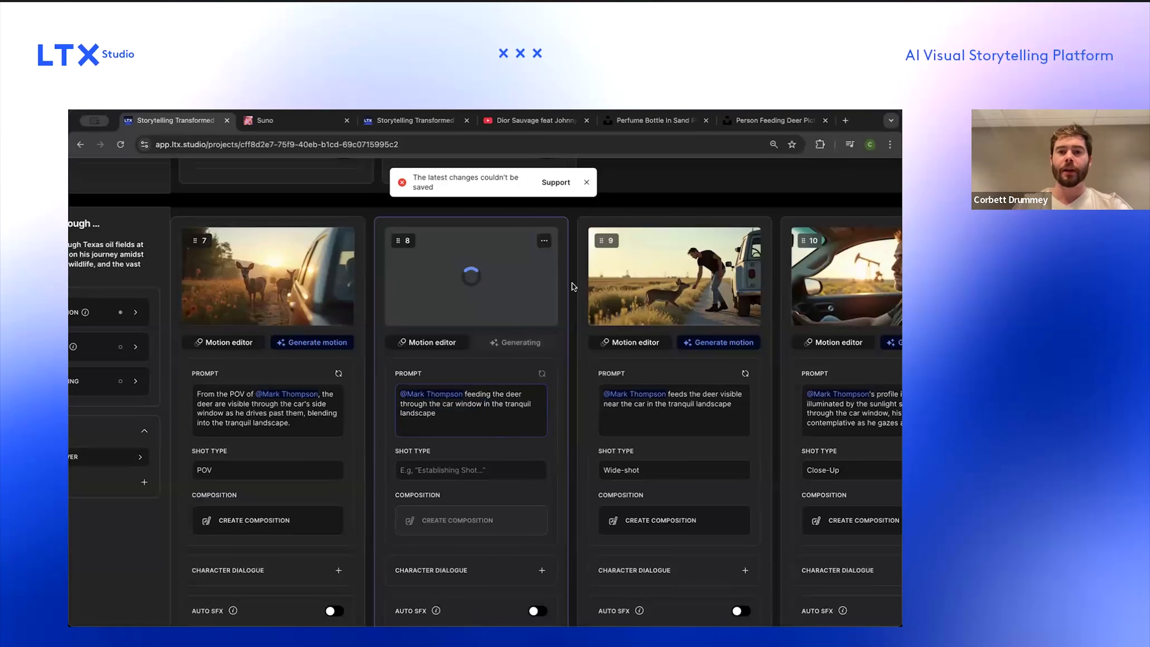
left_click(587, 184)
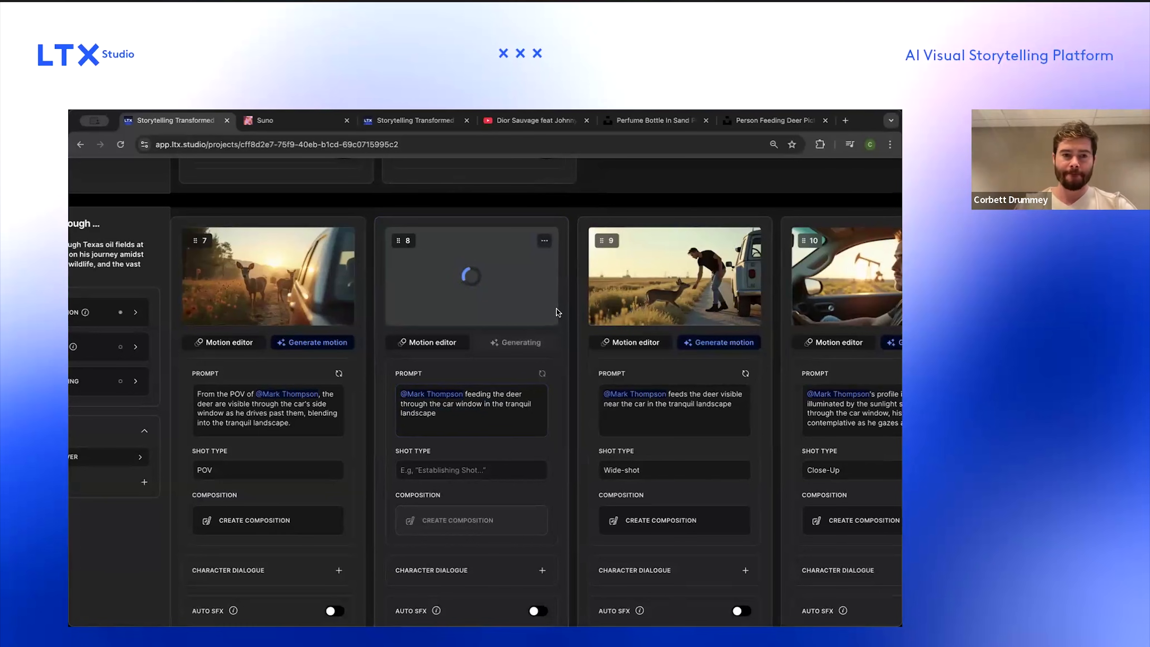
Step: Regenerate the new shot's frame from its revised prompt
scroll(524, 286, "up", 3)
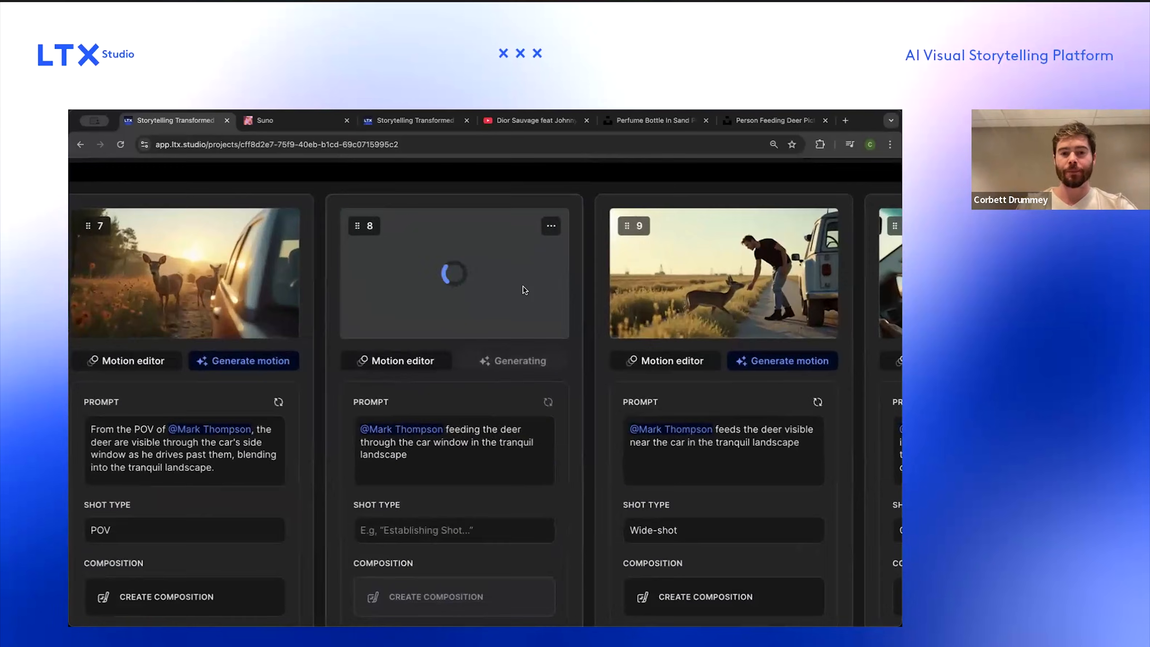
scroll(523, 286, "left", 1)
scroll(523, 286, "down", 1)
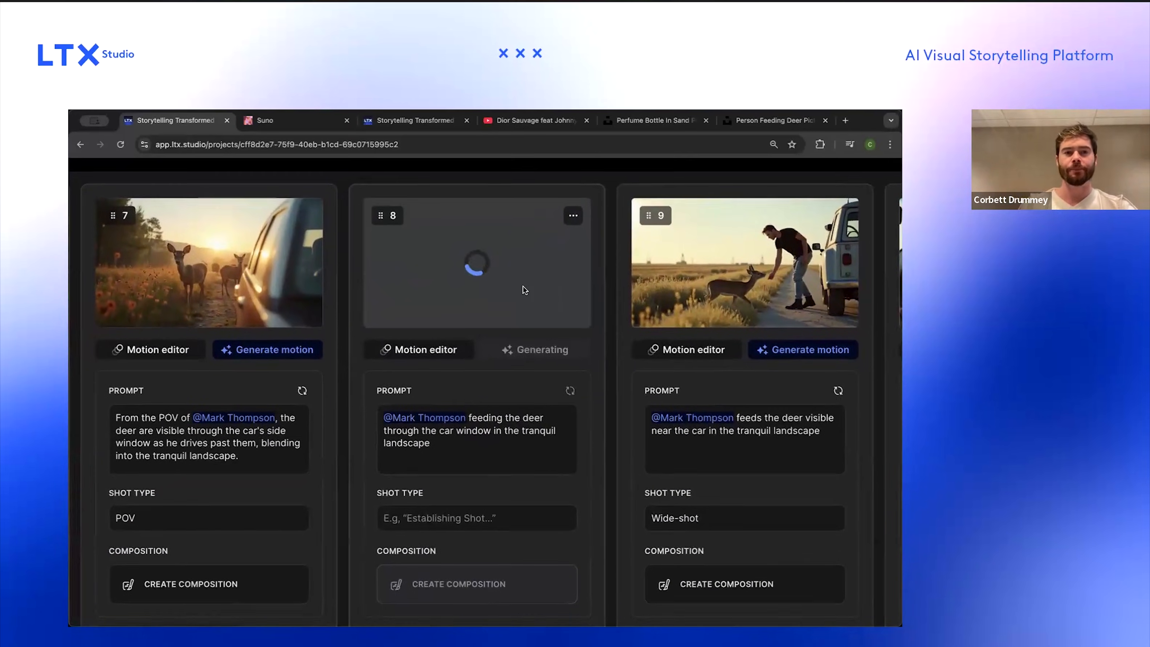
scroll(523, 285, "left", 1)
scroll(524, 286, "left", 1)
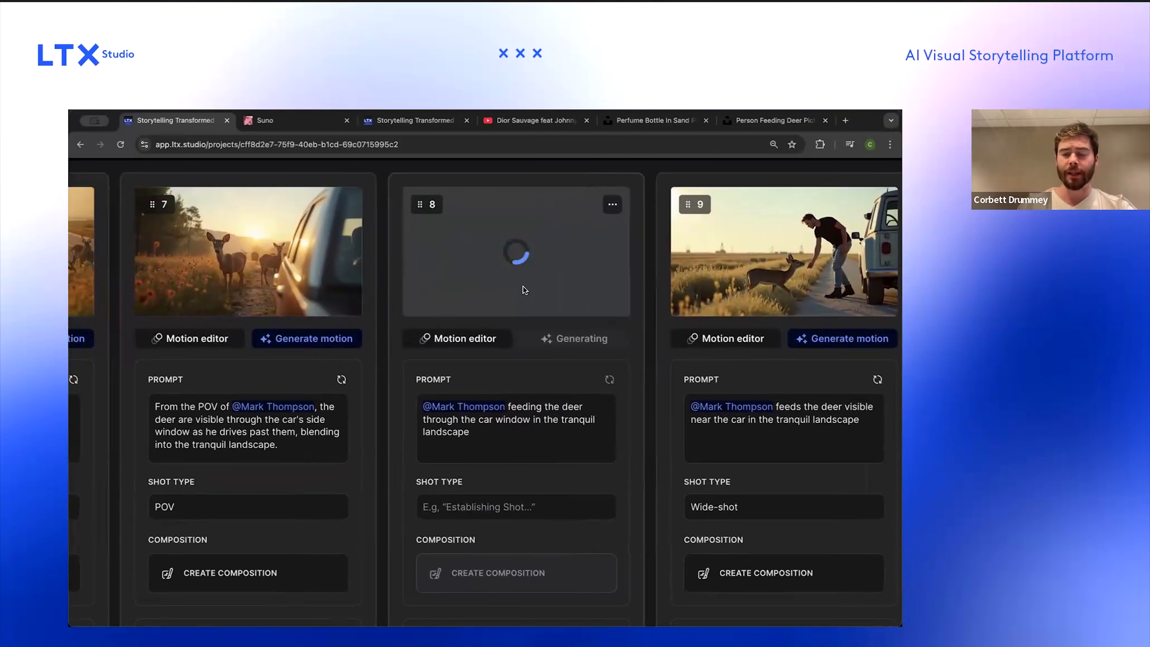
scroll(523, 286, "right", 1)
scroll(524, 286, "left", 2)
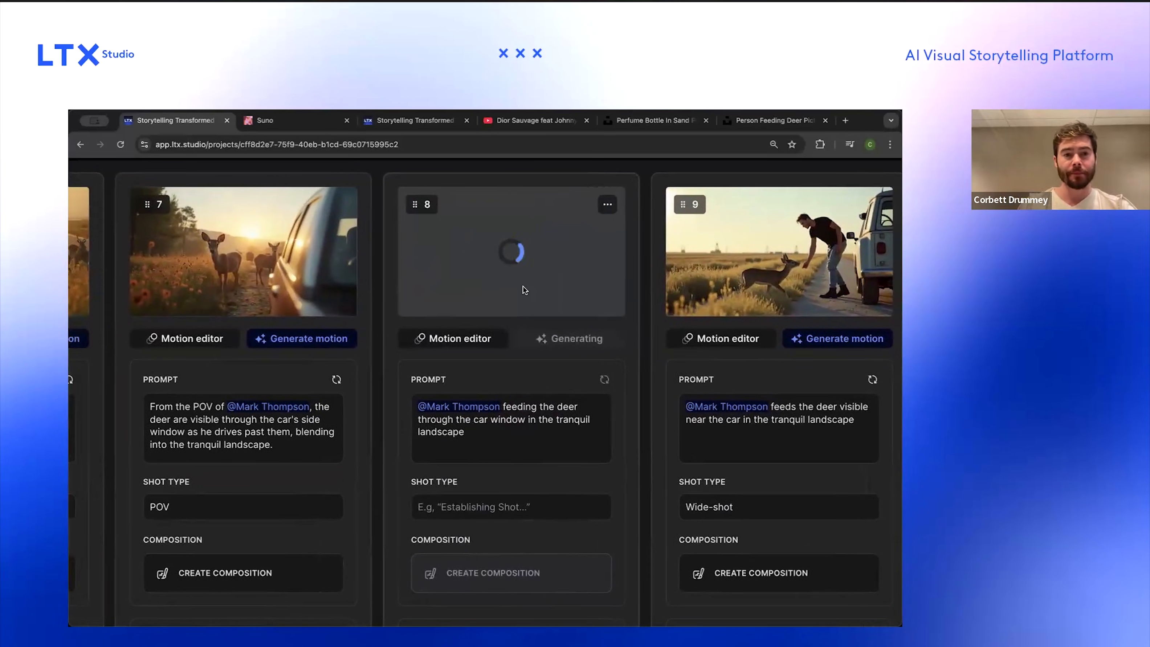
scroll(524, 285, "right", 2)
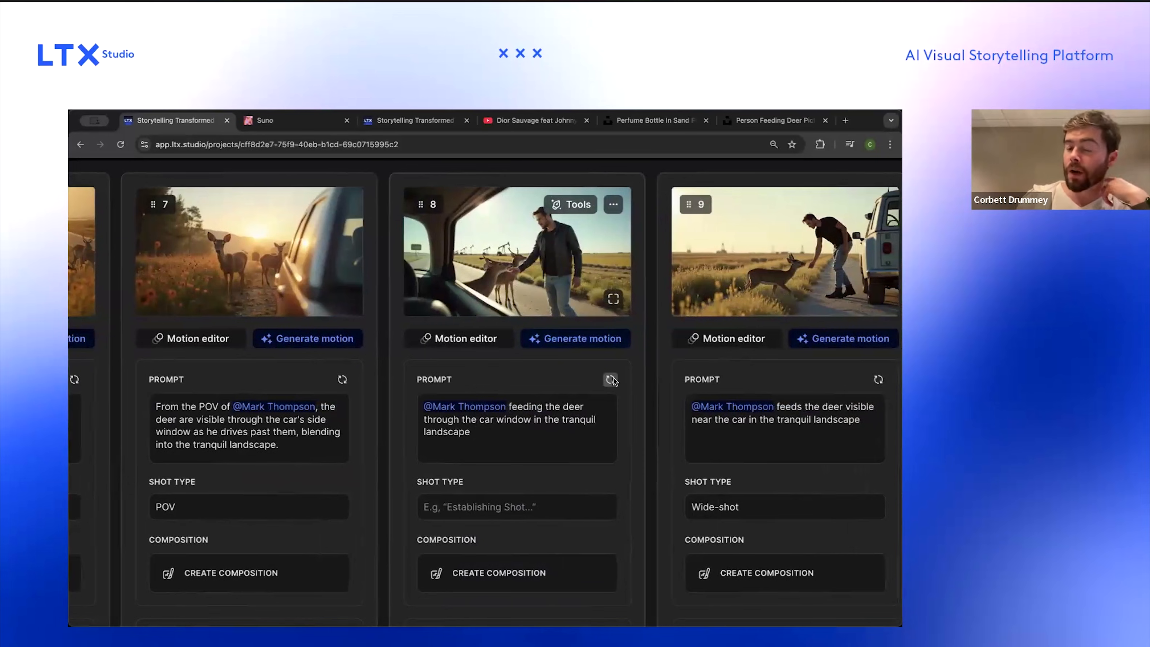
left_click(611, 380)
scroll(613, 381, "up", 1)
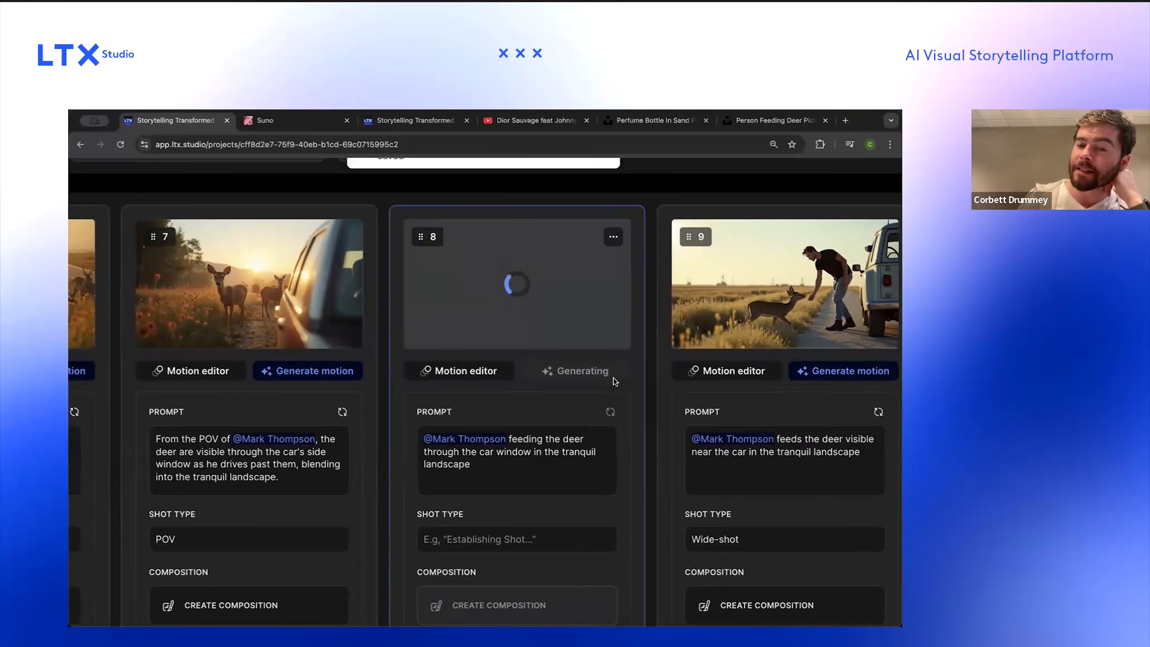
scroll(614, 381, "down", 5)
left_click(524, 418)
scroll(565, 390, "up", 3)
scroll(564, 392, "up", 1)
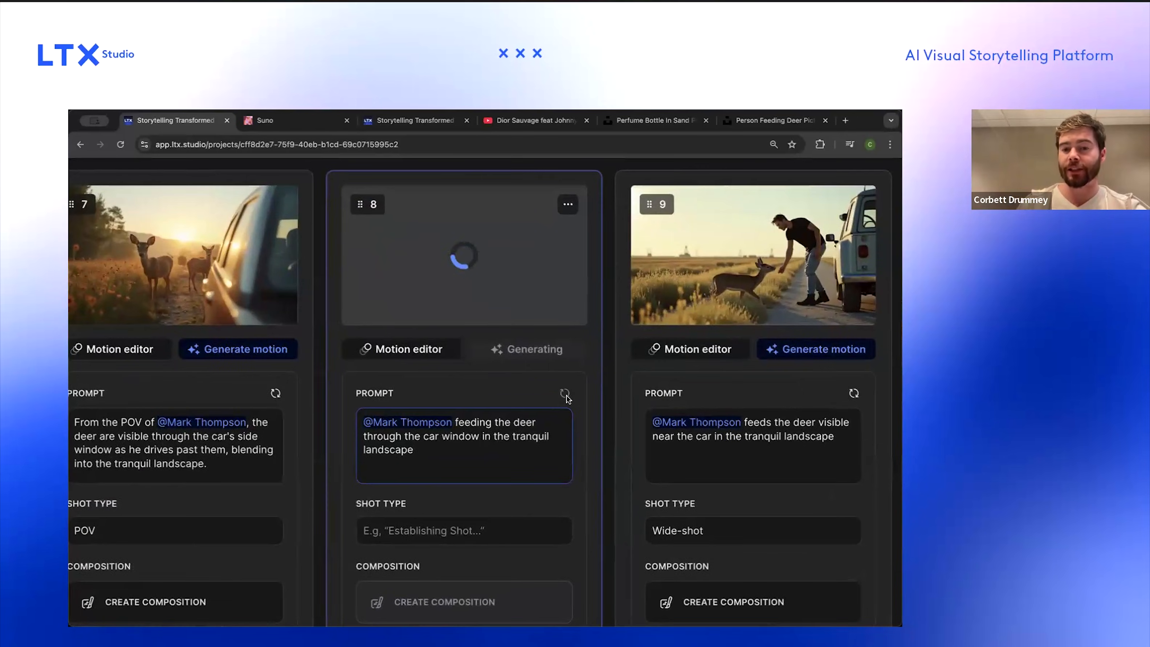
scroll(541, 411, "down", 4)
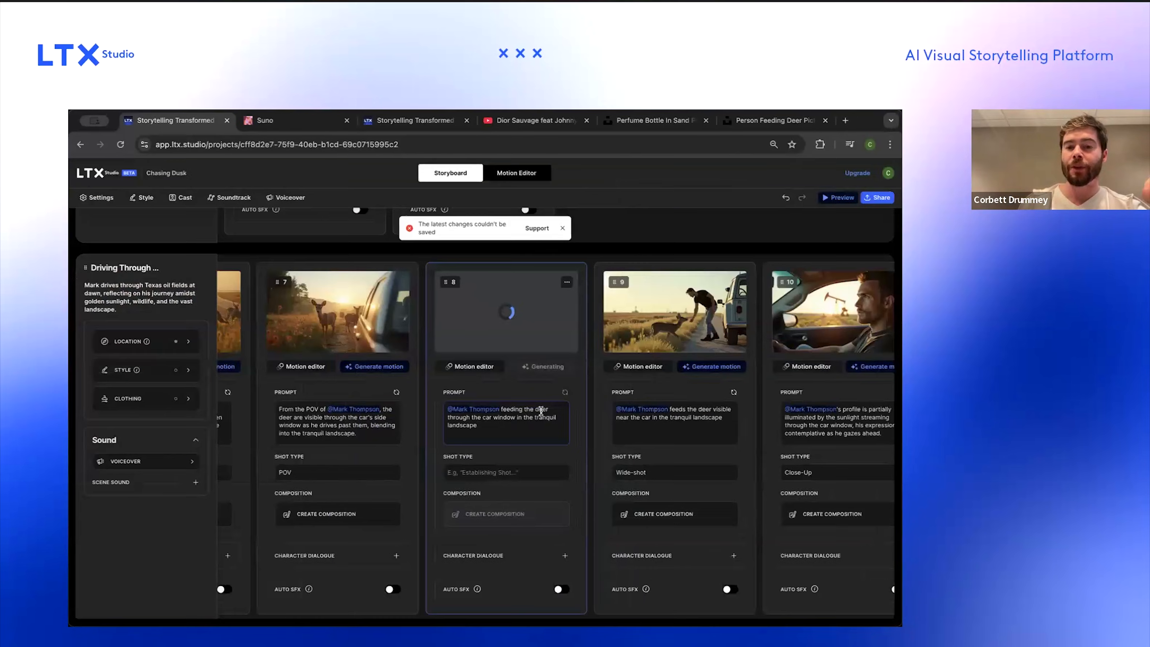
scroll(555, 330, "down", 1)
scroll(555, 330, "up", 1)
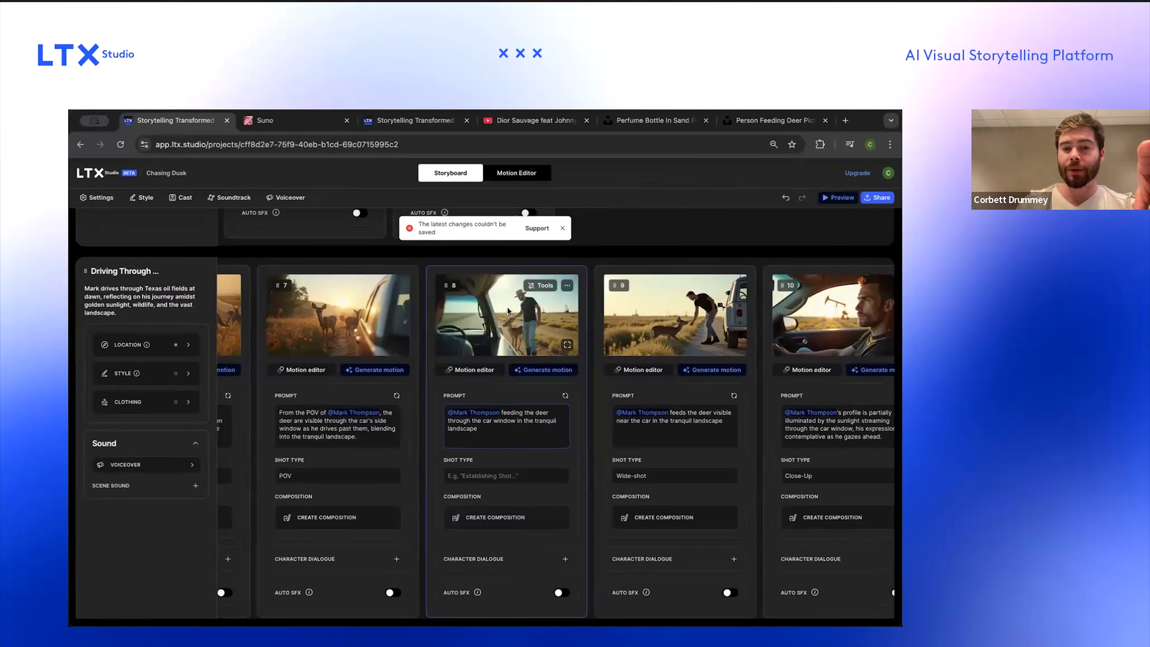
Step: Try removing the second deer from the POV shot's frame with Remove Objects
left_click(379, 286)
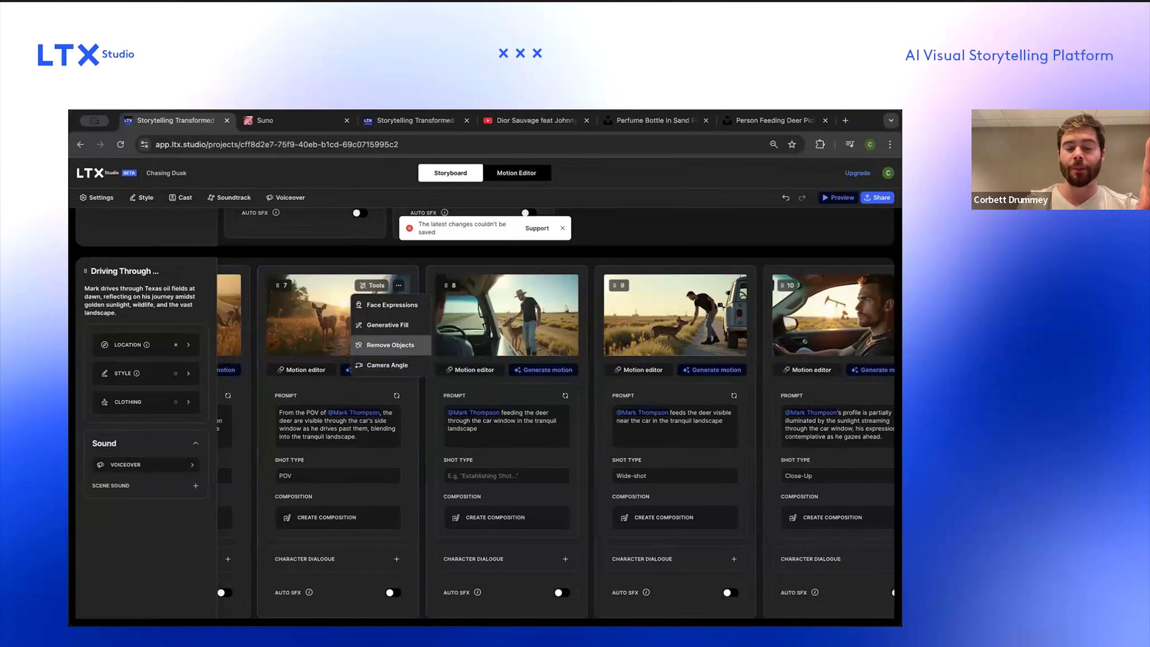
left_click(394, 345)
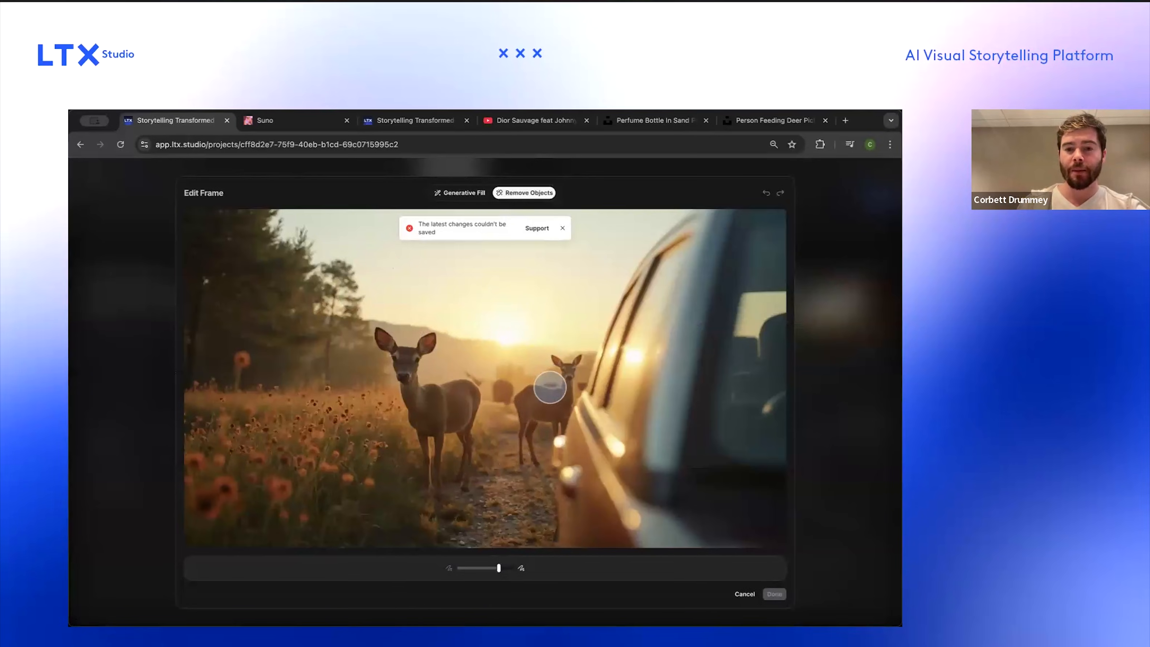
mouse_move(567, 366)
left_mouse_down()
mouse_move(564, 404)
mouse_move(525, 400)
mouse_move(526, 455)
mouse_move(552, 416)
left_mouse_up()
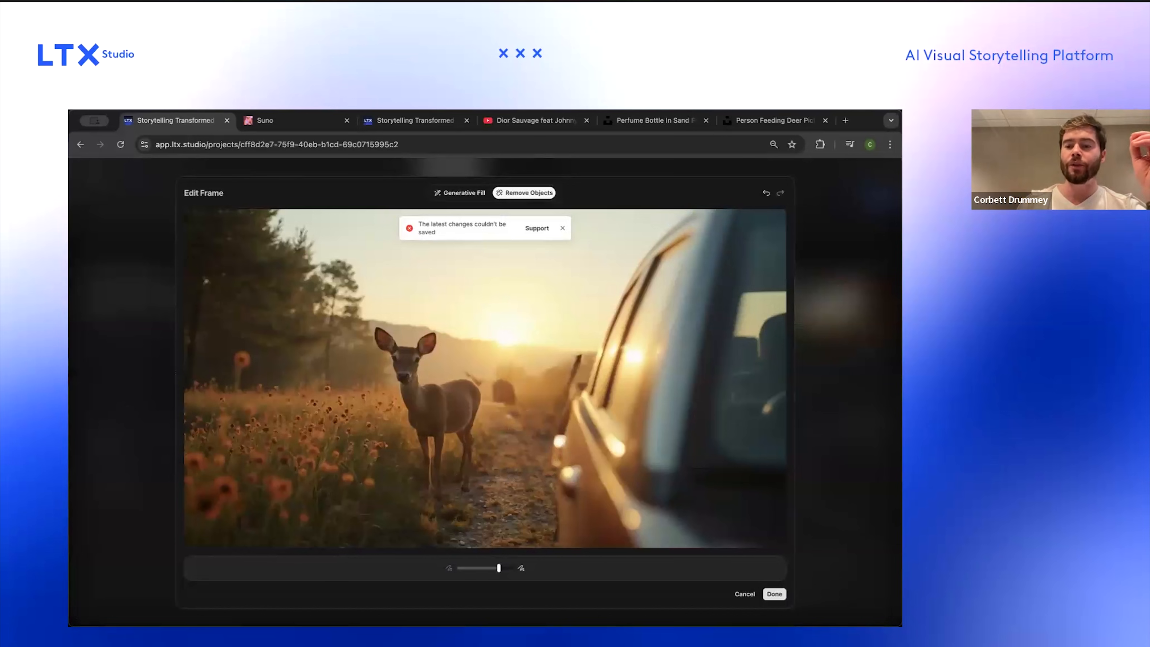
left_click(745, 594)
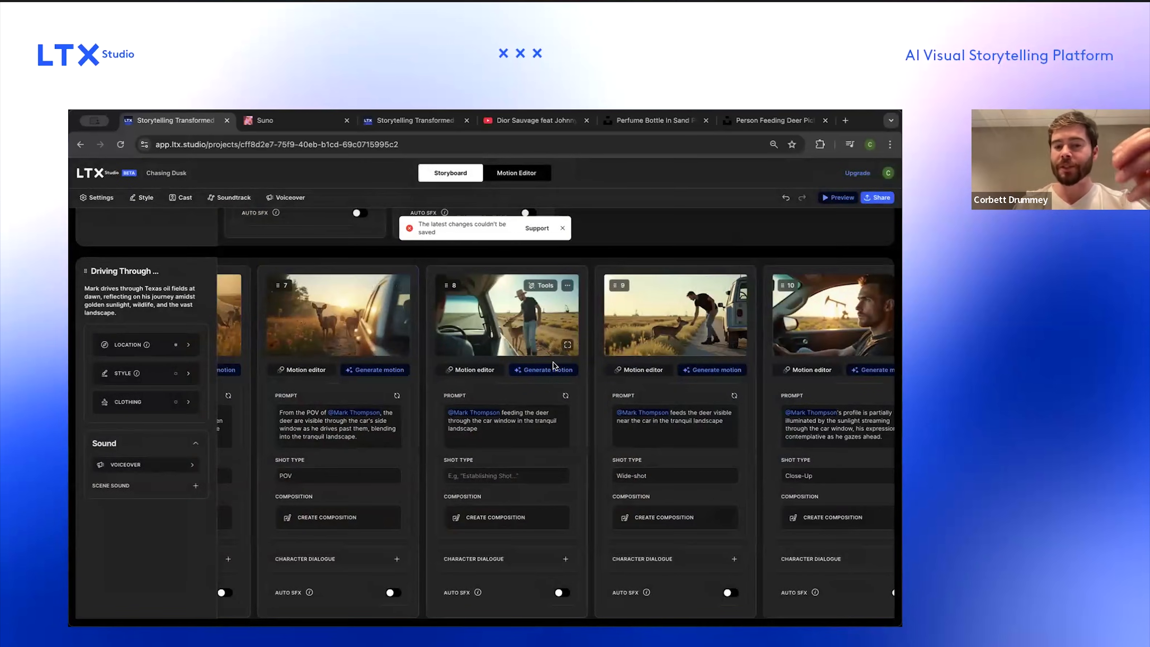
Step: Open the new shot's composition editor in Image mode and add a reference image of a hand feeding a deer from a car
scroll(515, 497, "up", 3)
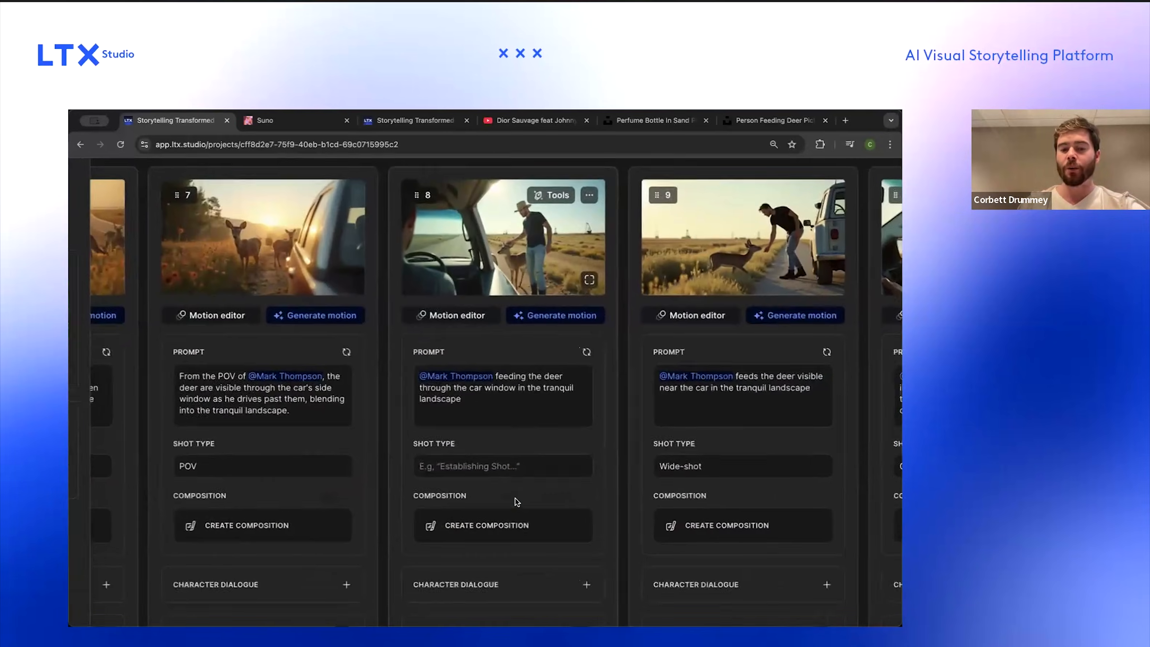
scroll(515, 498, "down", 2)
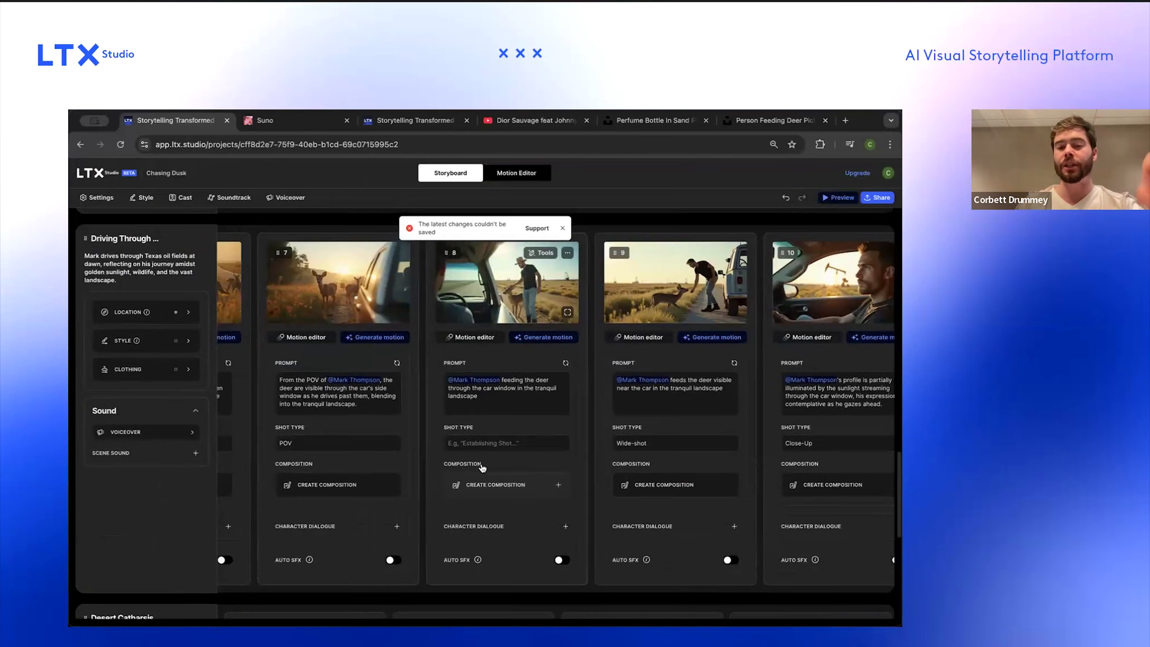
left_click(483, 468)
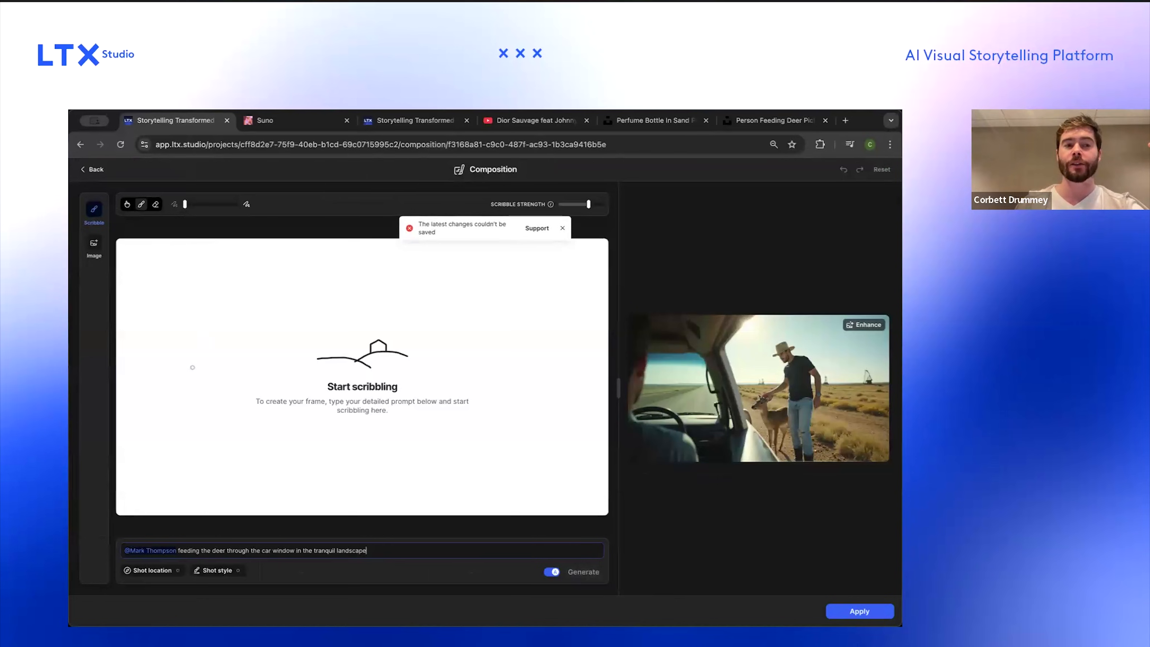
left_click(562, 228)
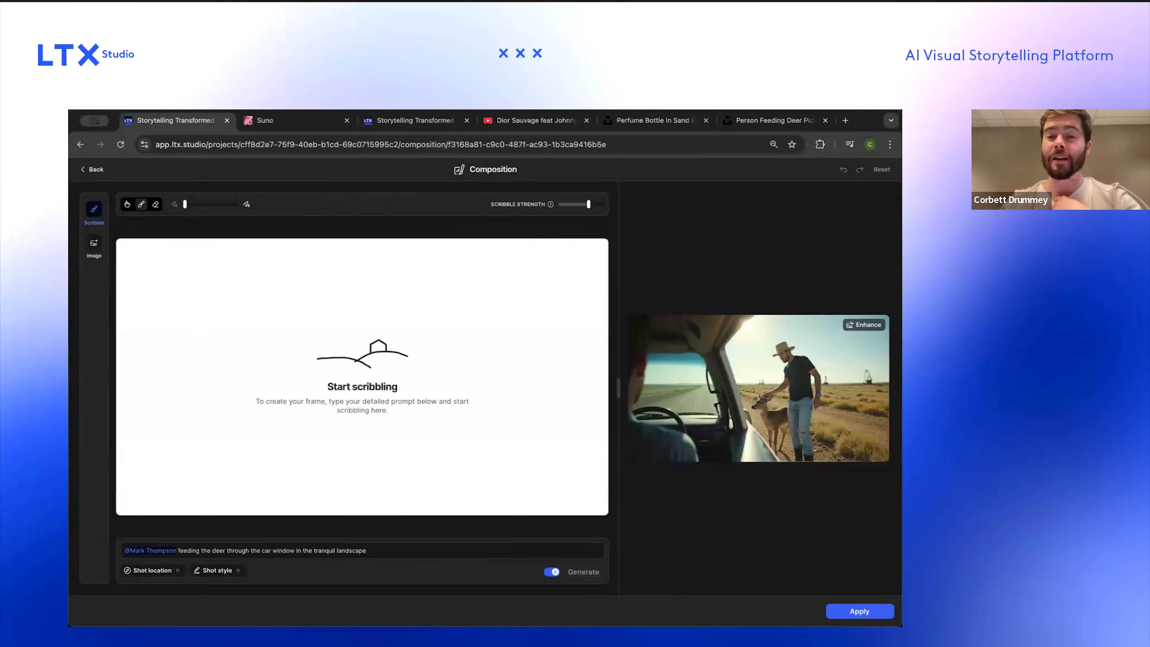
left_click(95, 246)
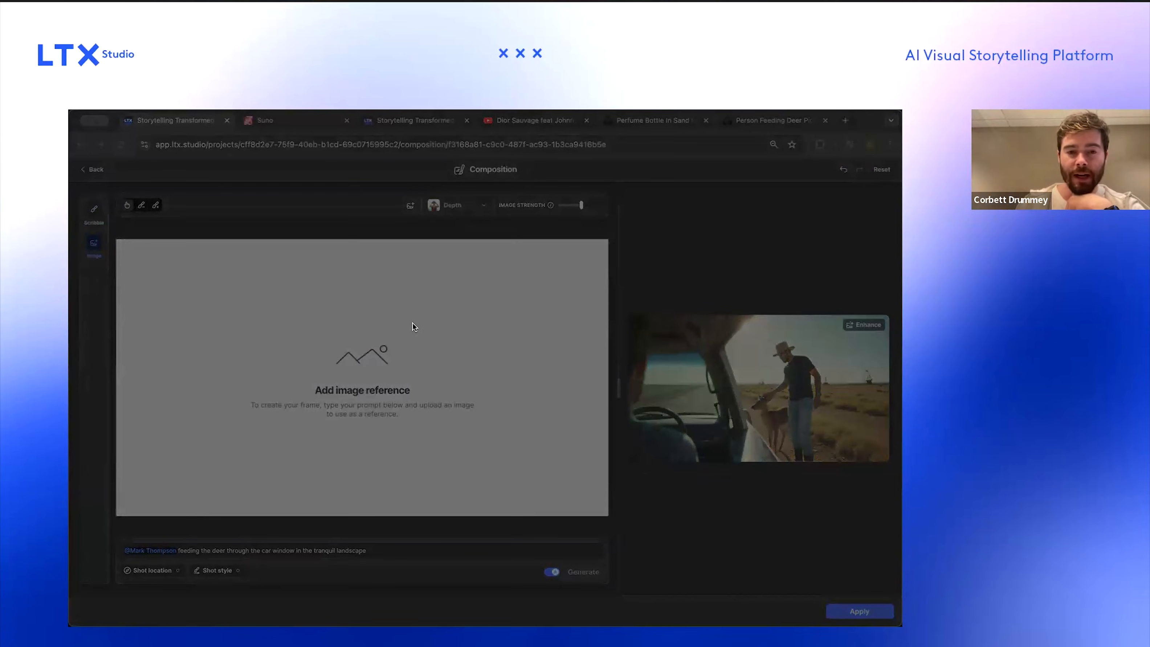
double_click(427, 334)
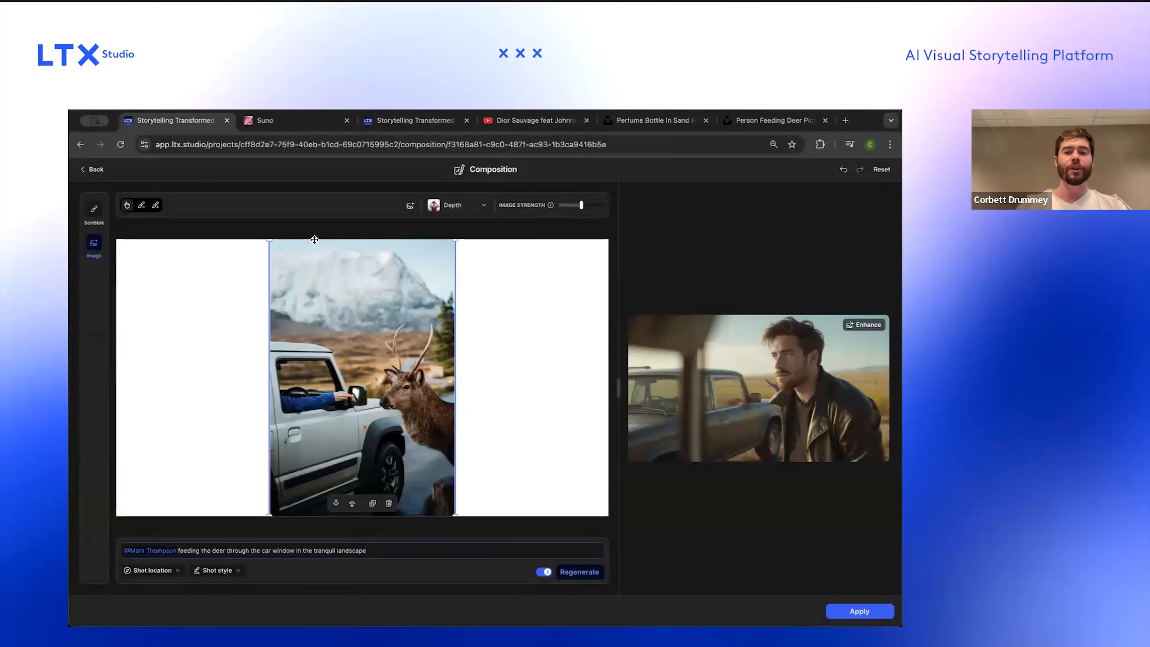
Step: Erase the mountain backdrop from the top of the reference image with an enlarged eraser
left_click(153, 207)
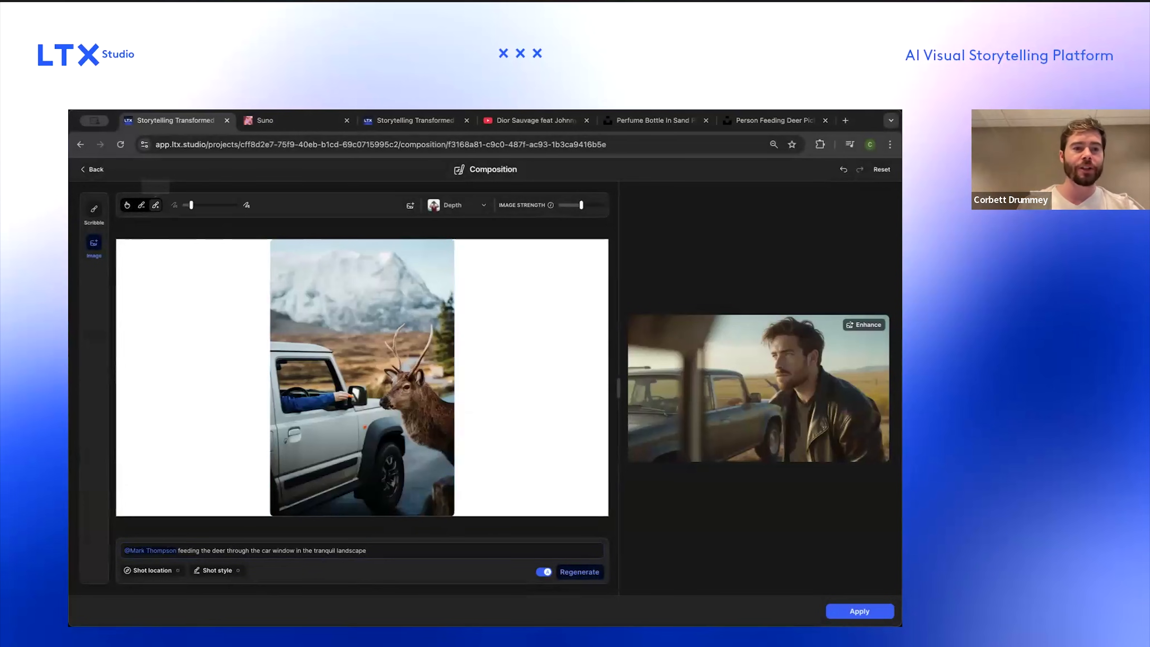
left_click_drag(192, 207, 212, 206)
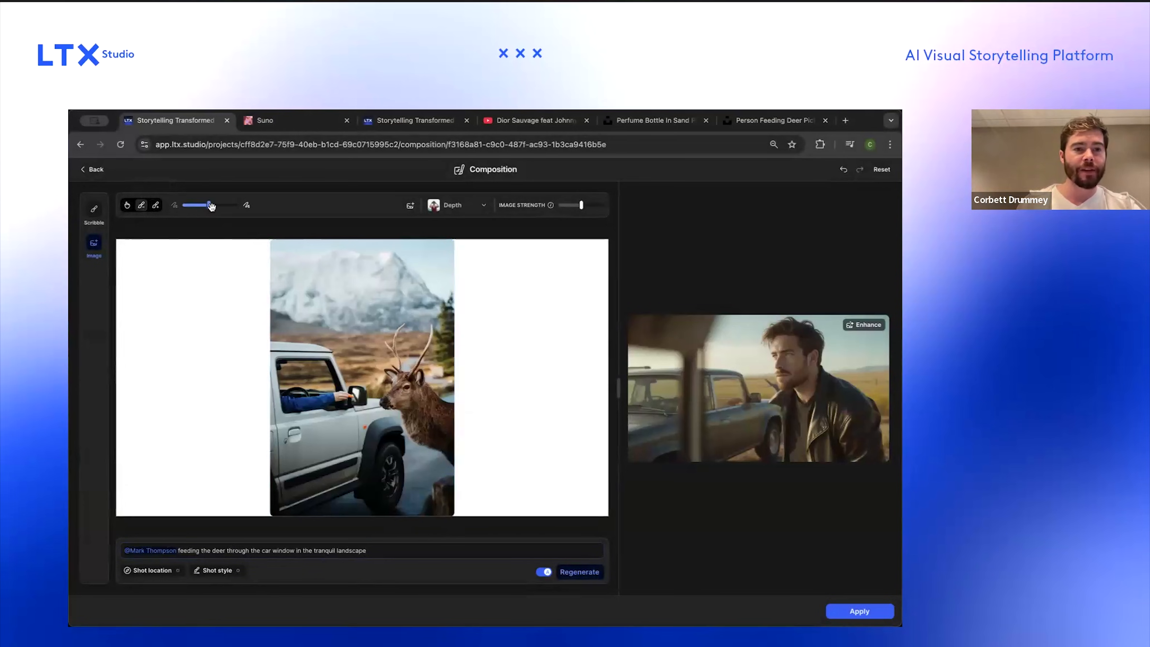
mouse_move(267, 244)
left_mouse_down()
mouse_move(446, 250)
mouse_move(447, 289)
mouse_move(401, 271)
mouse_move(340, 286)
mouse_move(284, 278)
mouse_move(281, 294)
mouse_move(471, 310)
left_mouse_up()
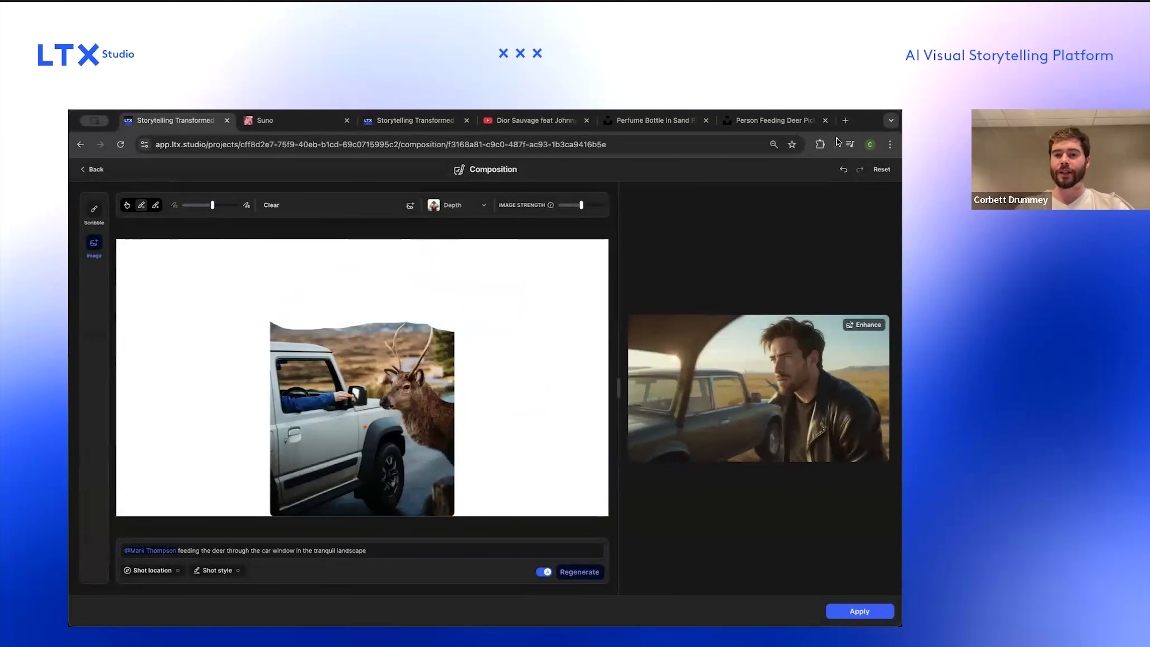
Step: Raise the image strength near maximum and switch the image analysis type to Lines
left_click_drag(572, 206, 592, 207)
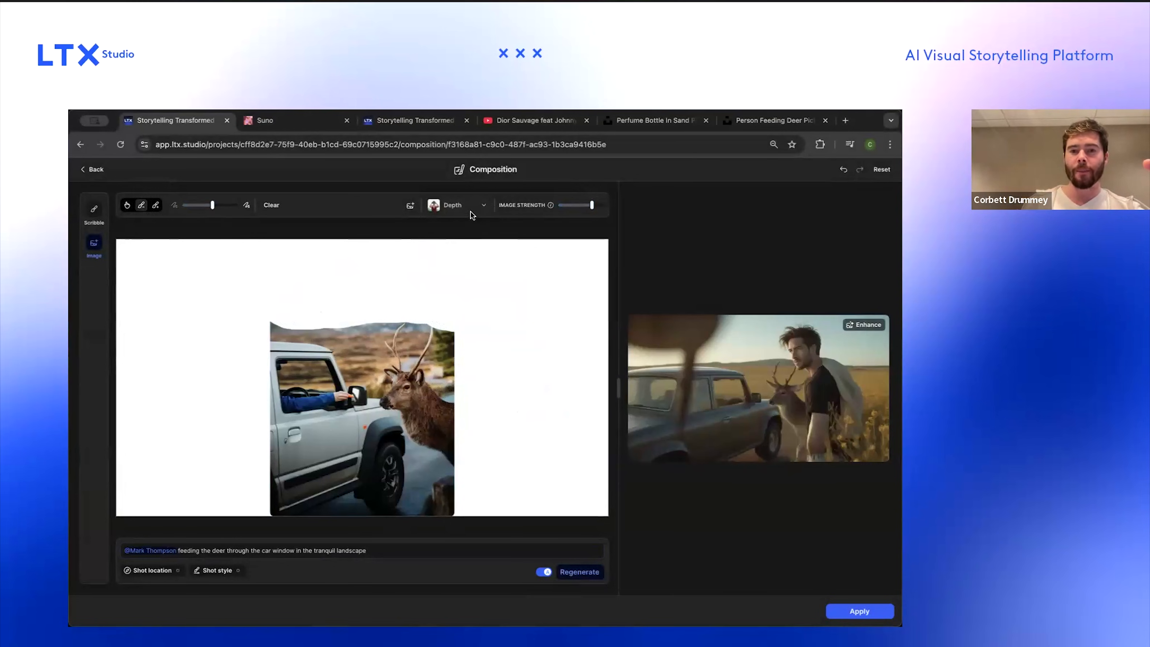
left_click(600, 202)
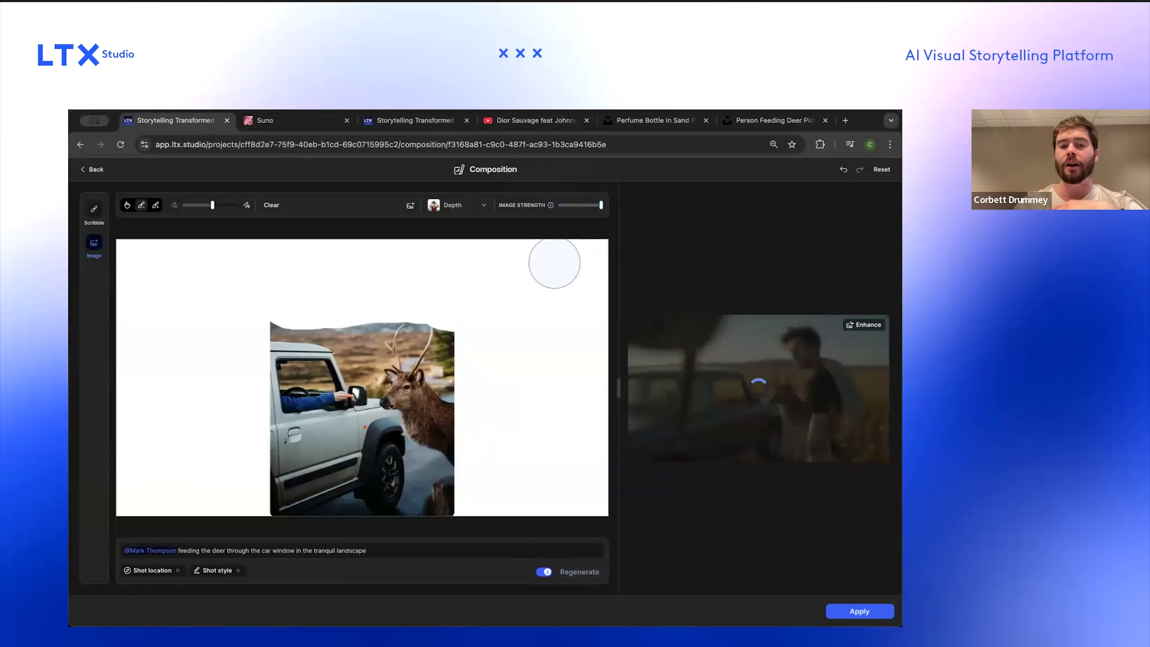
left_click(453, 204)
left_click(469, 205)
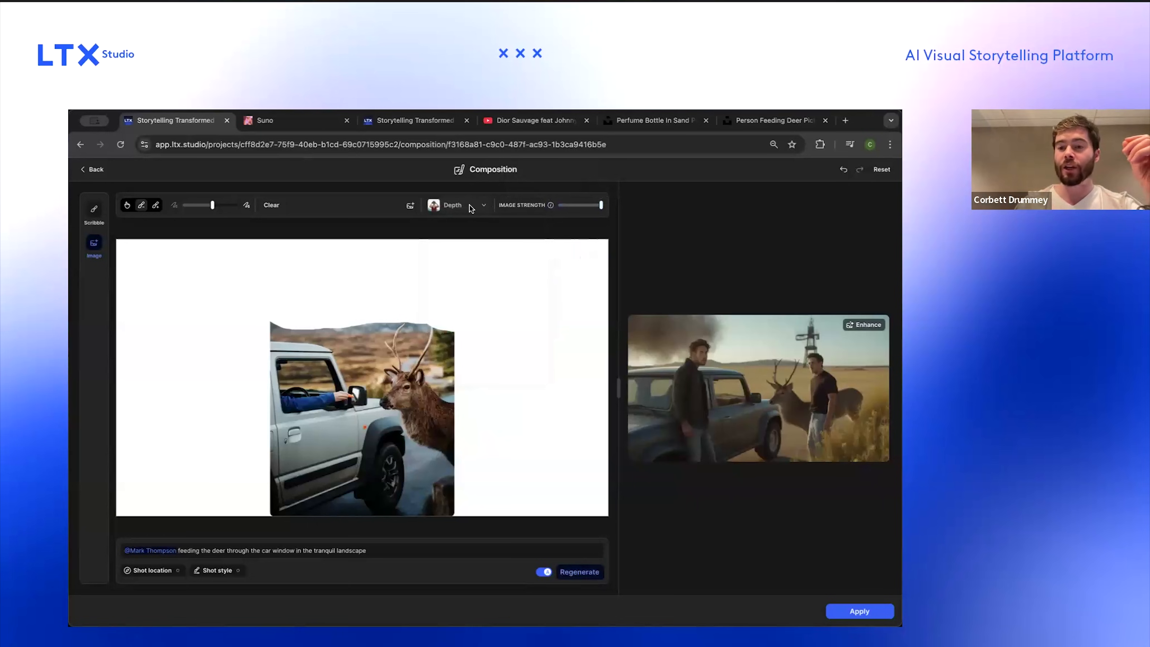
left_click(469, 205)
scroll(494, 302, "up", 5)
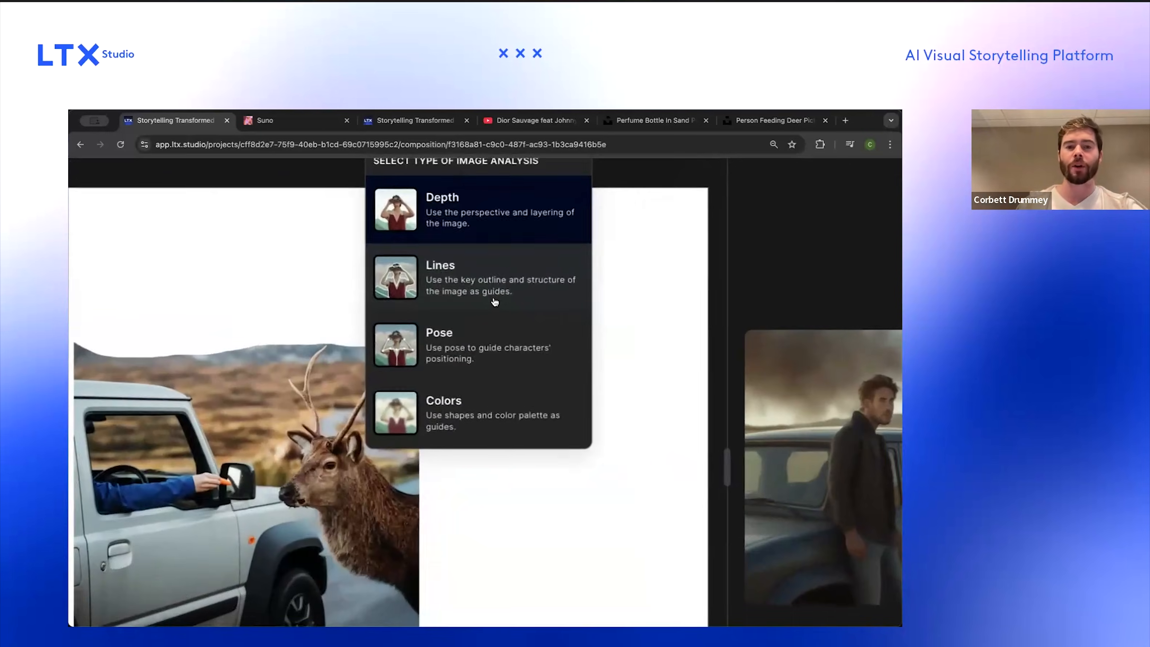
scroll(495, 302, "up", 1)
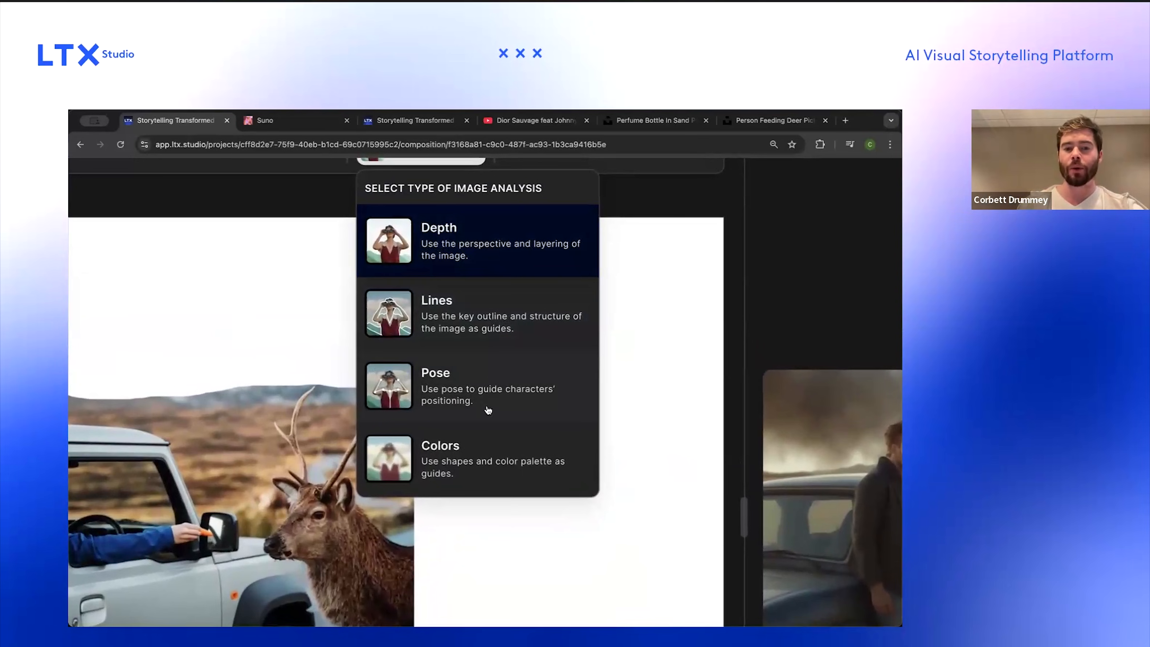
left_click(455, 326)
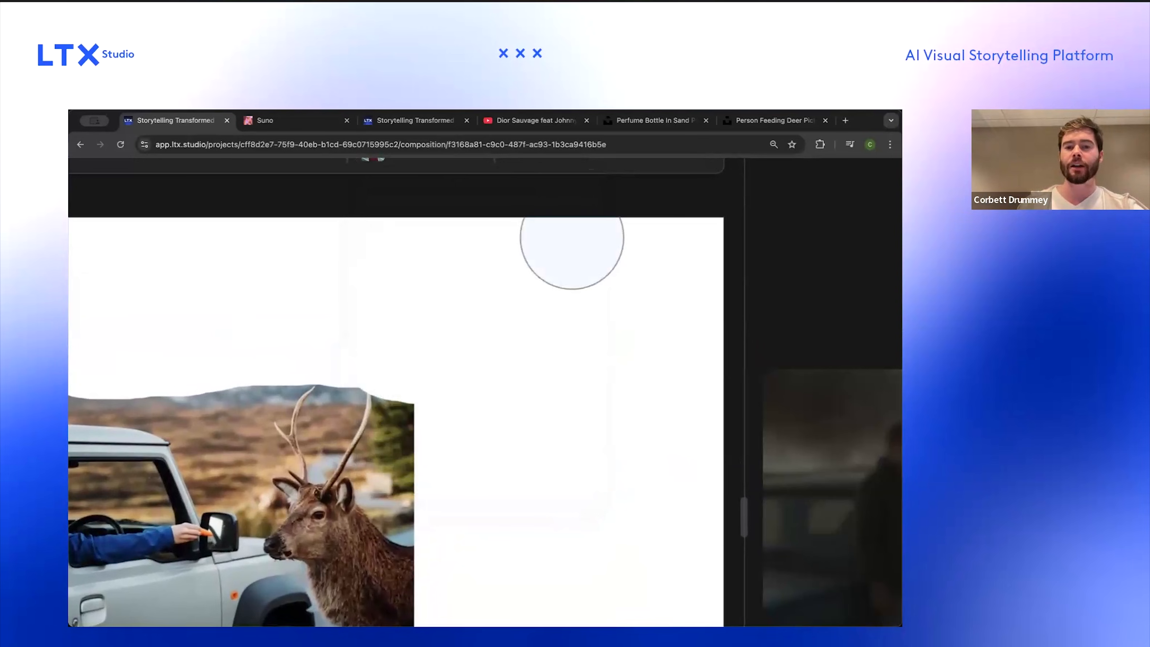
scroll(544, 249, "down", 5)
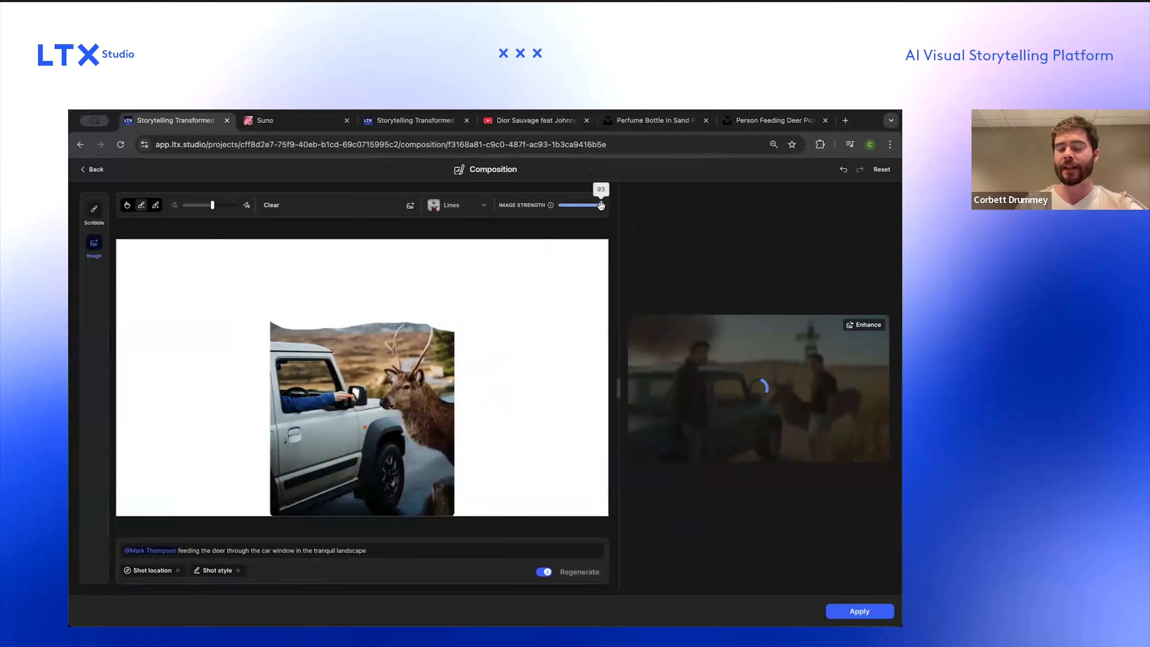
left_click_drag(600, 205, 588, 206)
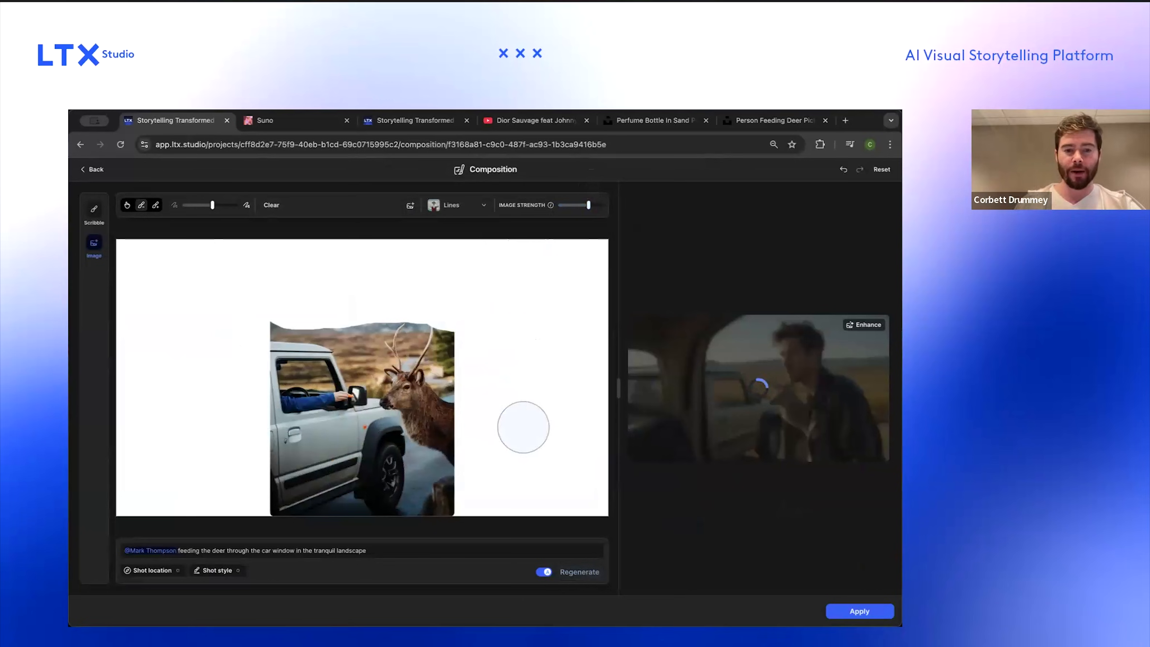
Step: Rewrite the composition prompt to "Feeding a deer through the car window in the tranquil landscape" and regenerate
left_click(379, 550)
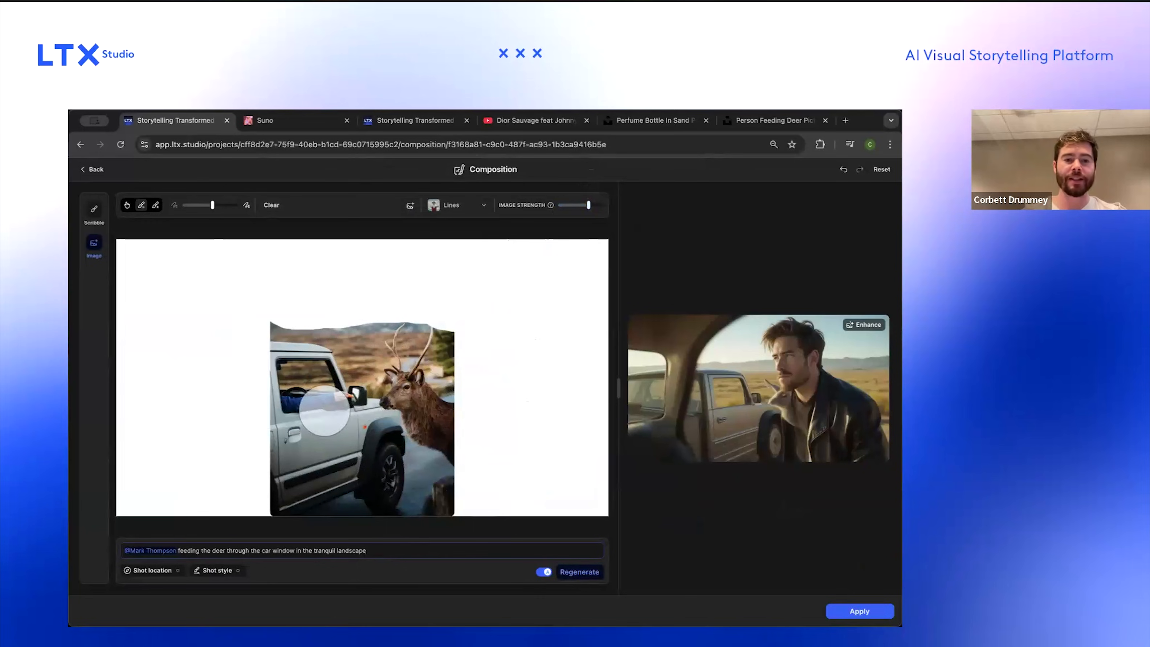
key("BackSpace")
key("Return")
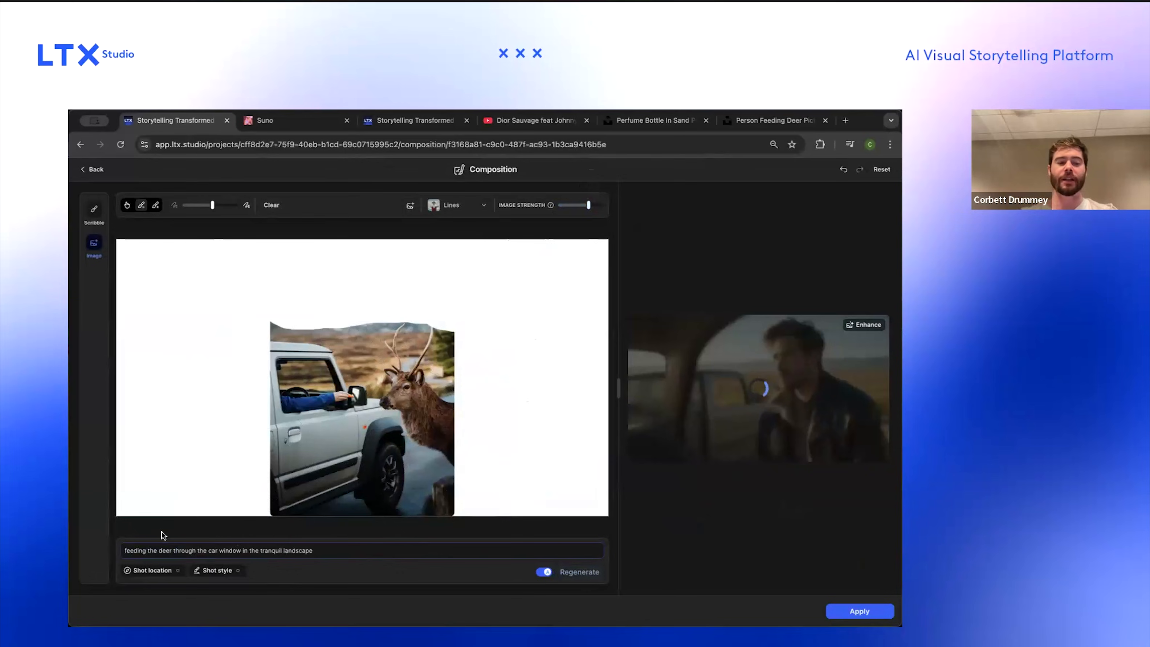
type("M")
key("BackSpace")
type("F")
key("Right")
key("Right")
key("BackSpace")
key("BackSpace")
type("e c")
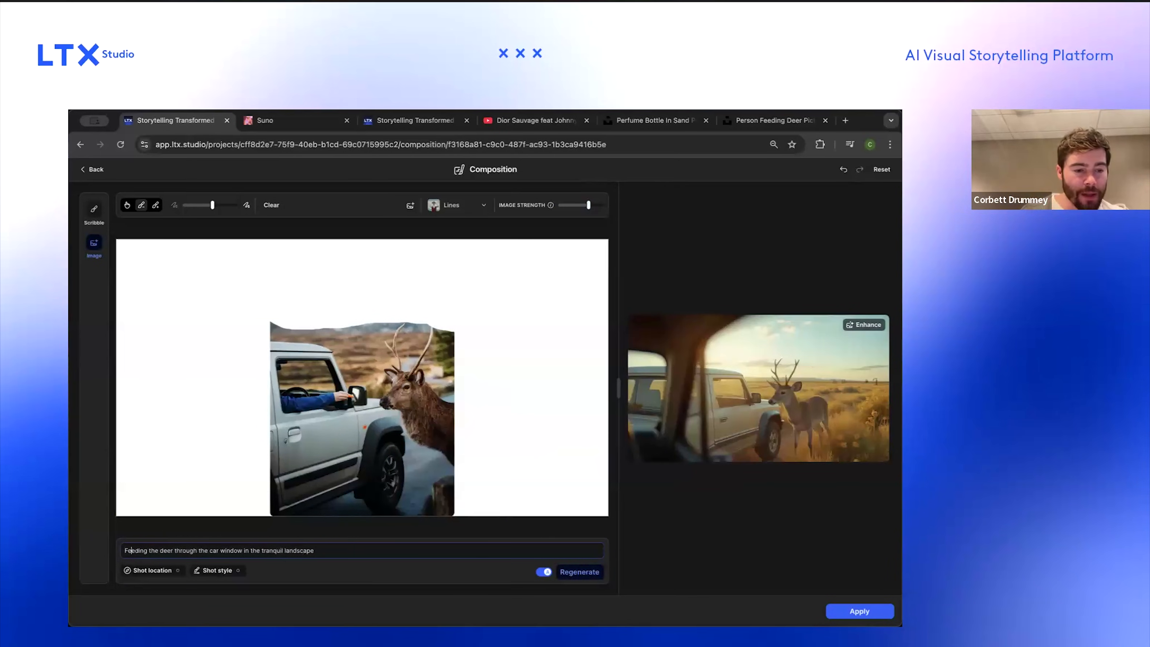
type("a")
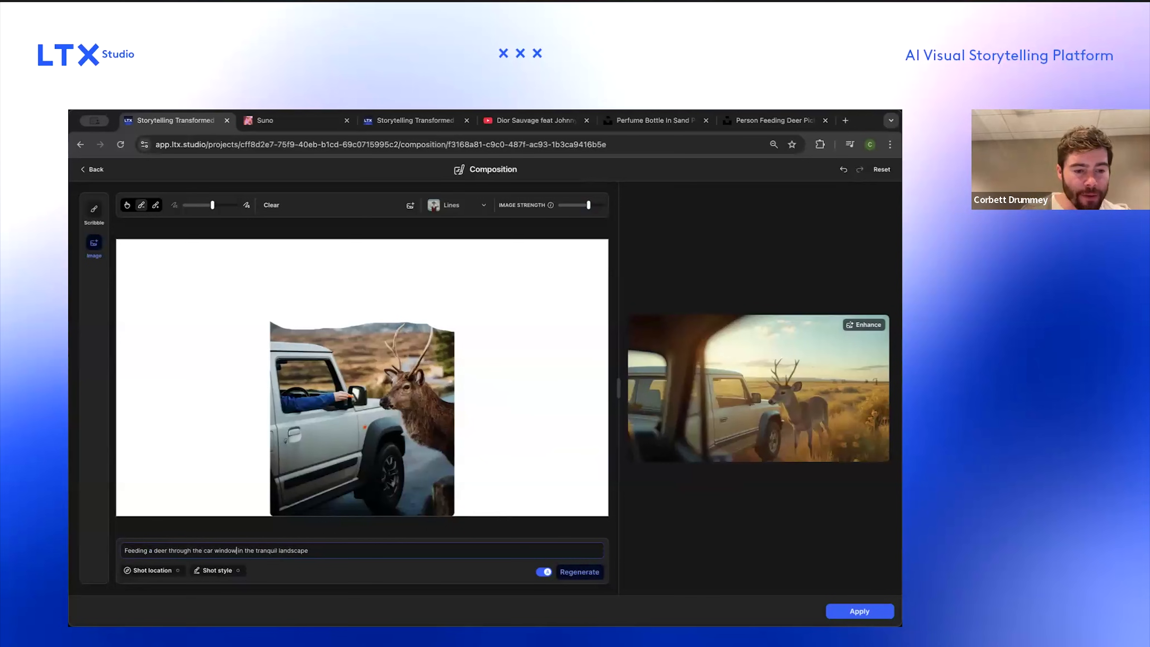
left_click(580, 572)
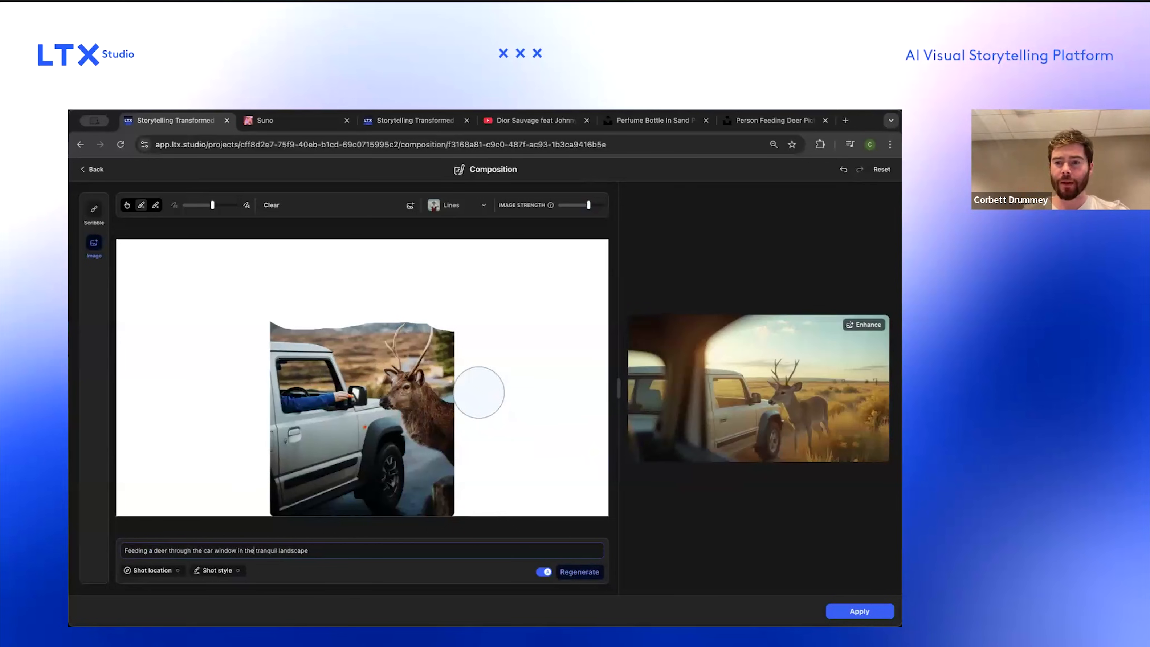
Step: Switch the image analysis type back to Depth and lower the image strength to about the middle
left_click_drag(588, 204, 599, 207)
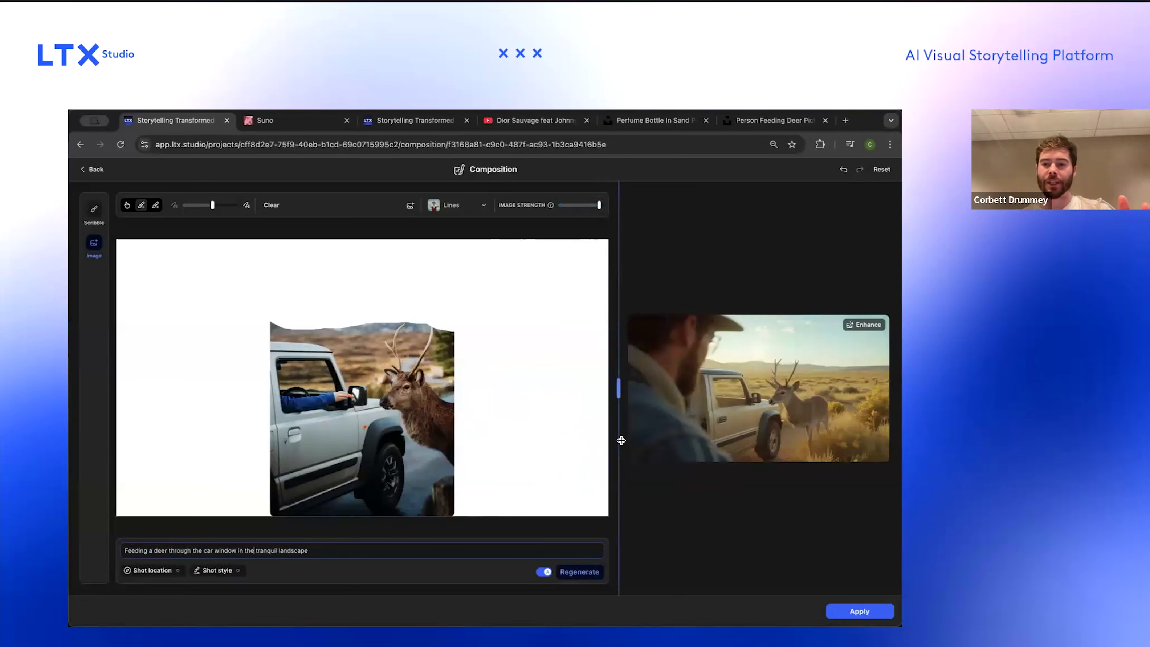
left_click_drag(599, 205, 573, 205)
left_click(469, 207)
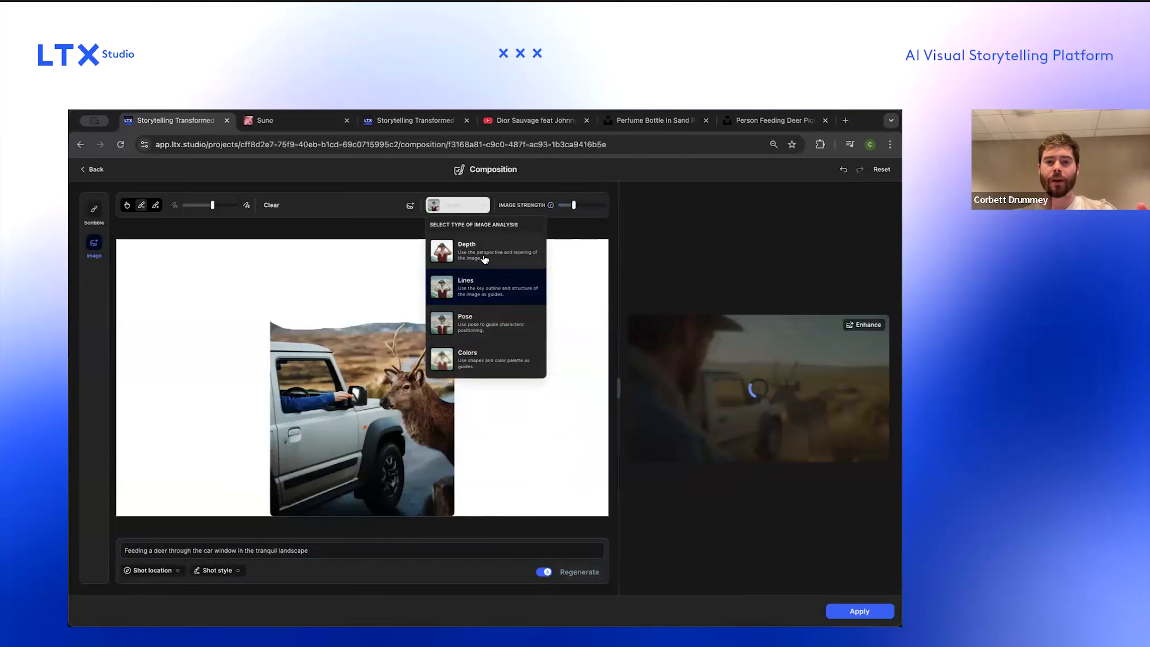
left_click(481, 281)
left_click(467, 208)
left_click(484, 251)
left_click_drag(574, 206, 570, 206)
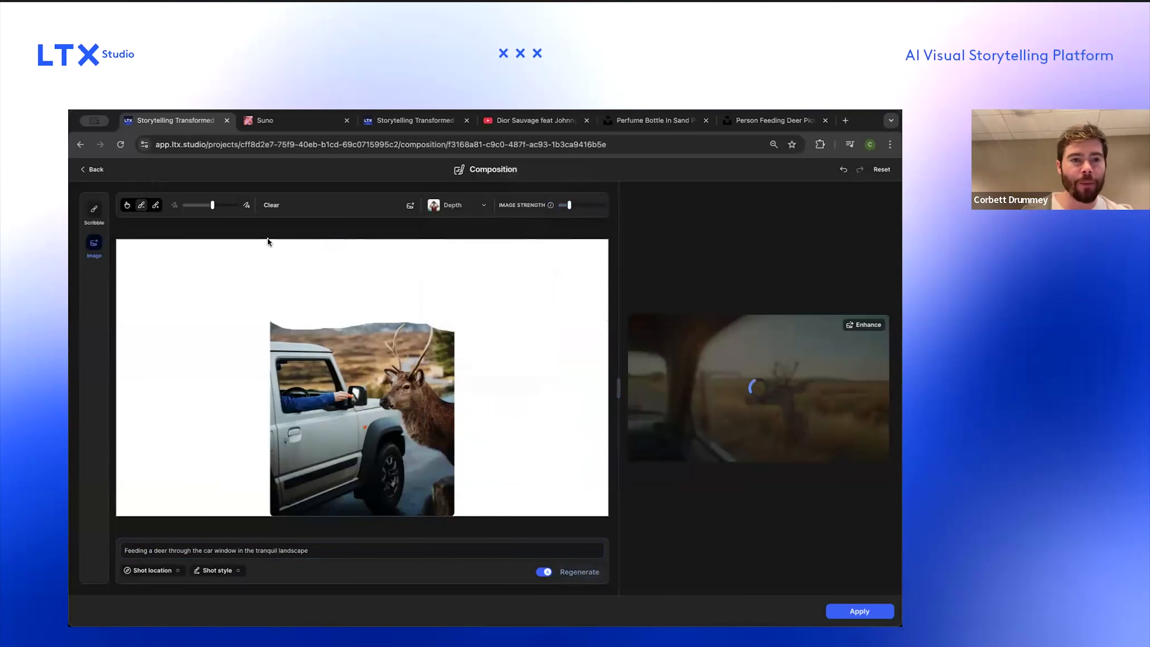
Step: Erase the deer's antlers and the landscape above them from the reference image with a larger eraser
left_click(192, 207)
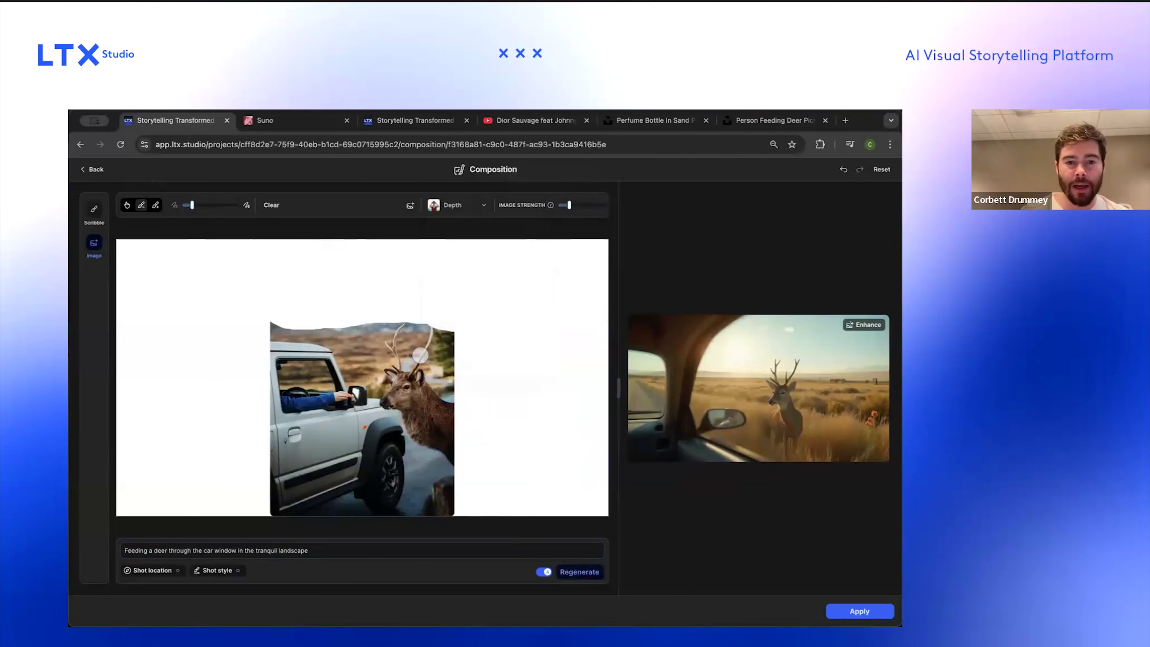
mouse_move(405, 324)
left_mouse_down()
mouse_move(389, 345)
mouse_move(398, 362)
mouse_move(419, 363)
mouse_move(430, 329)
left_mouse_up()
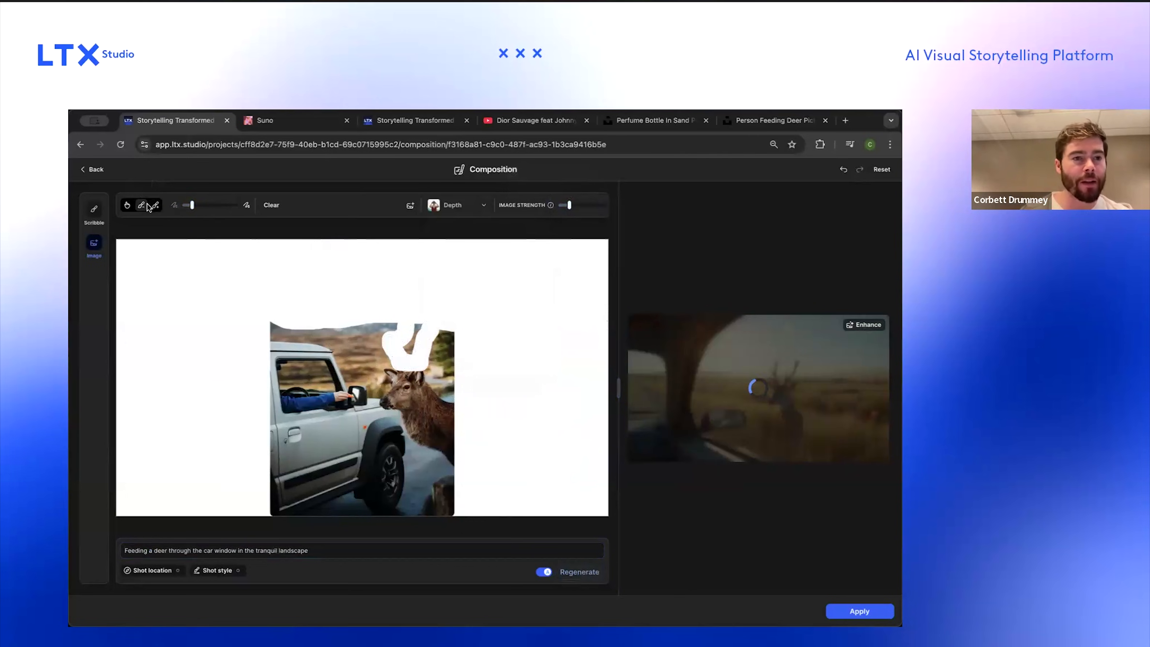
left_click(203, 205)
left_click(230, 205)
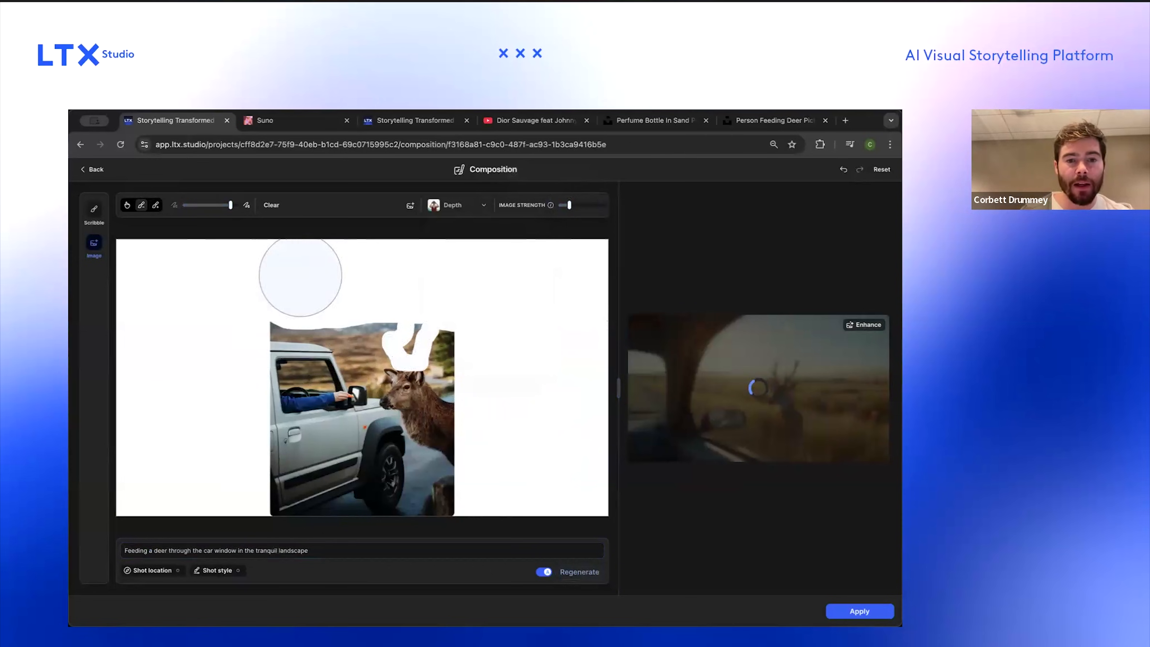
left_click_drag(388, 305, 451, 334)
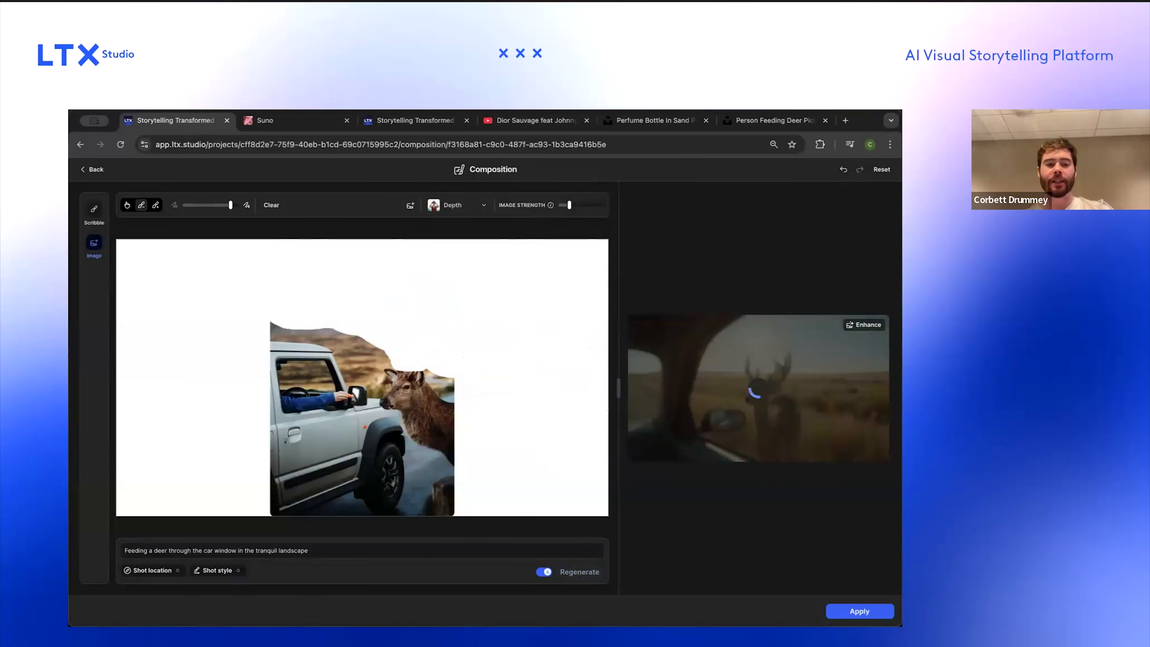
Step: Change the prompt to "Feeding a deer via the car window in the tranquil landscape" and regenerate
left_click(381, 549)
double_click(179, 550)
key("BackSpace")
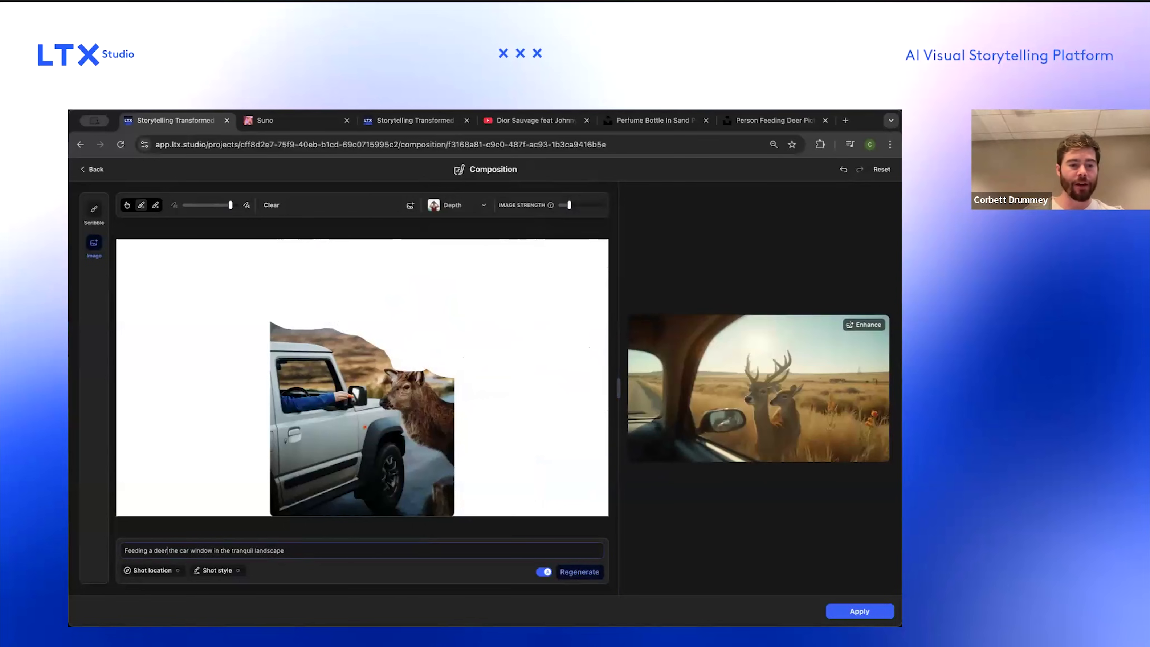
type("via")
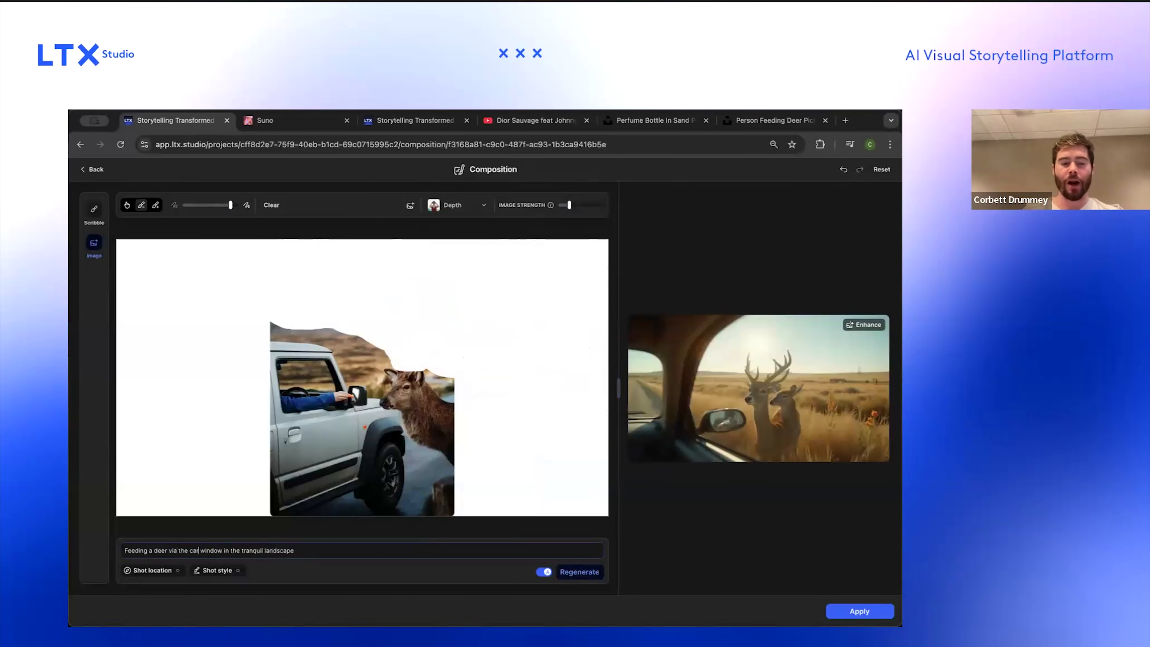
key("Return")
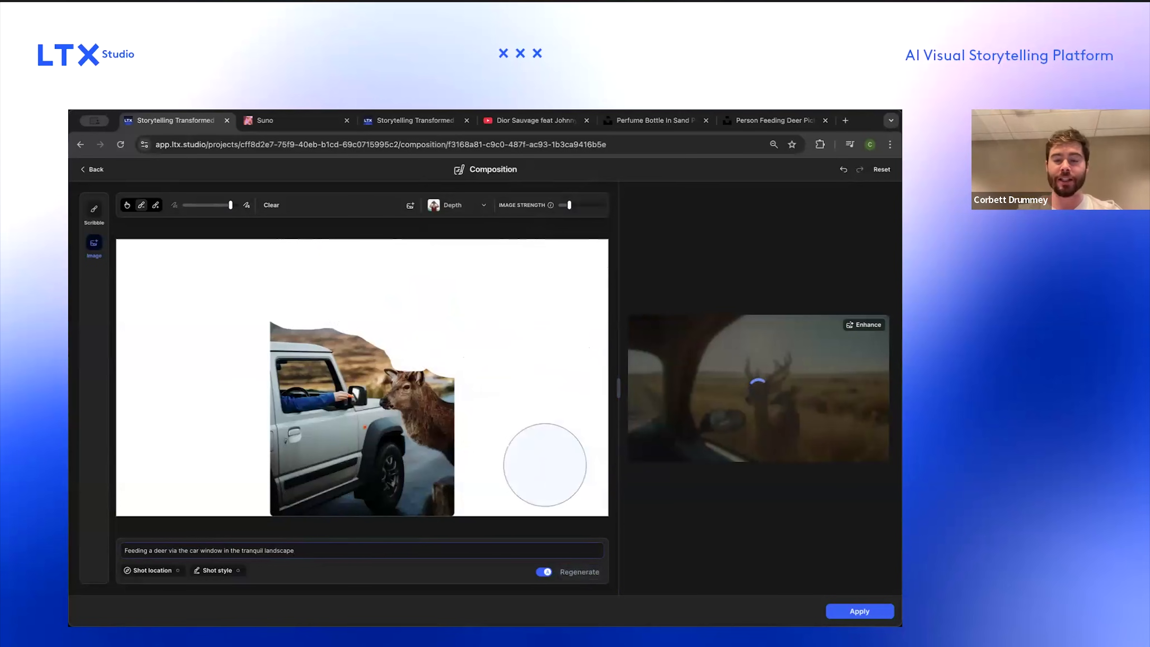
Step: Raise the image strength to maximum and move the reference image to the frame's upper-left corner
left_click_drag(570, 205, 600, 205)
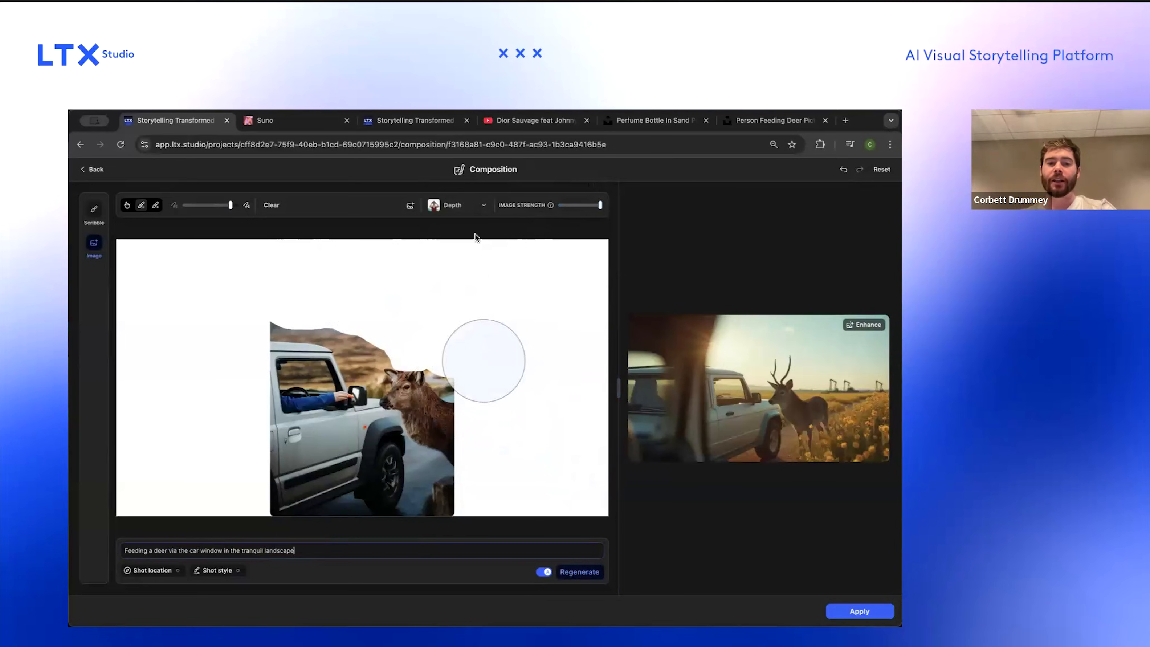
left_click(127, 205)
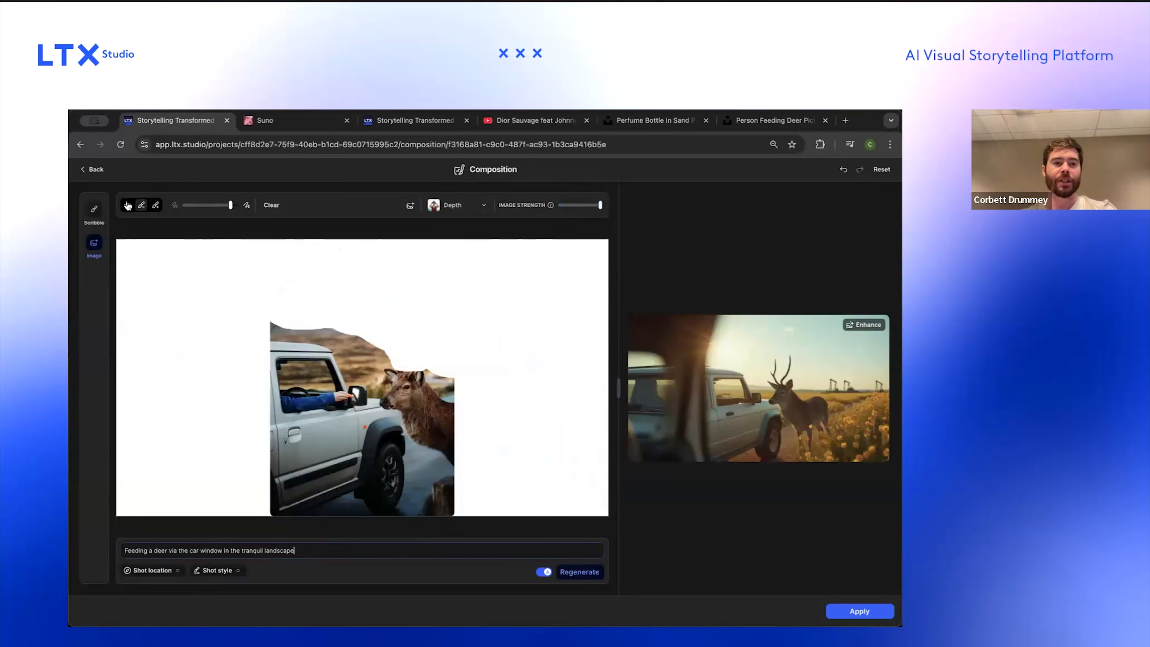
left_click_drag(303, 313, 154, 240)
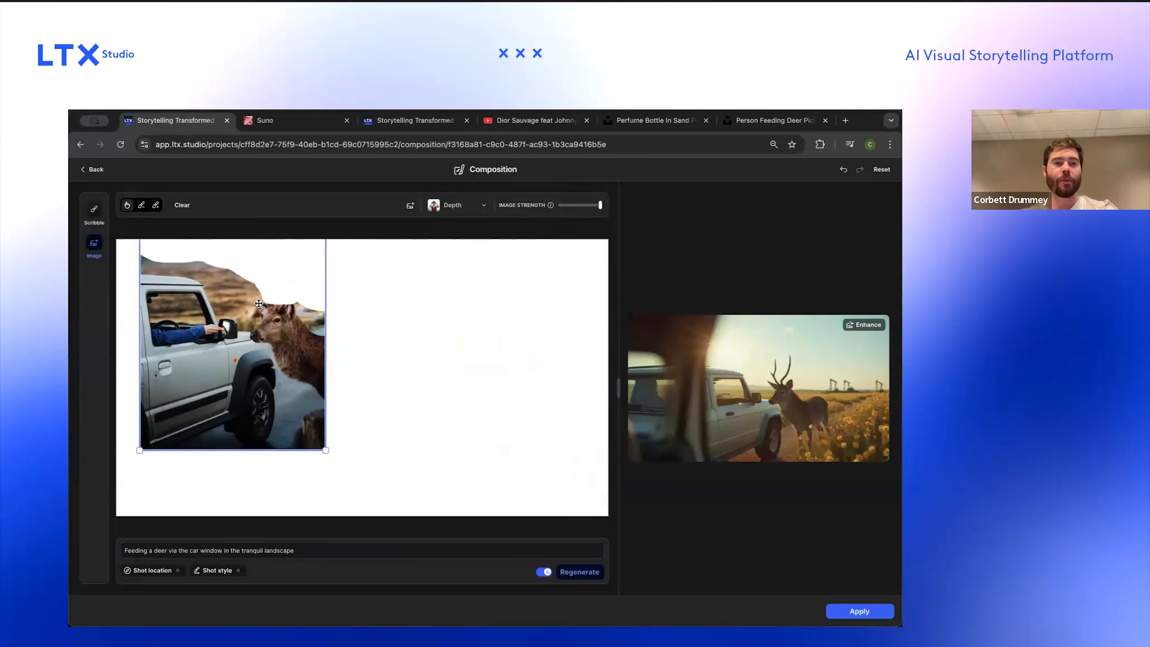
Step: Scale up the reference image to fill the frame's full height and move it toward the frame's center
left_click_drag(326, 451, 490, 494)
left_click_drag(335, 431, 402, 372)
left_click_drag(471, 512, 500, 519)
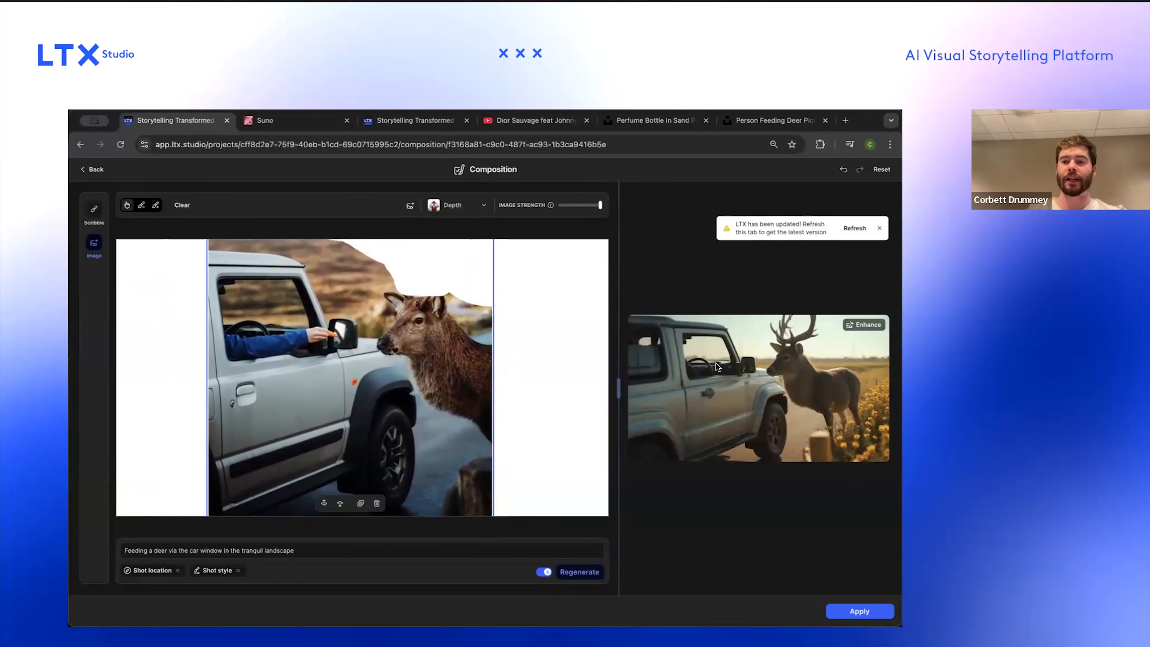
Step: Lower the image strength slightly and regenerate with the prompt "Feeding a deer a carrot via the car window in the tranquil landscape"
left_click_drag(600, 205, 591, 205)
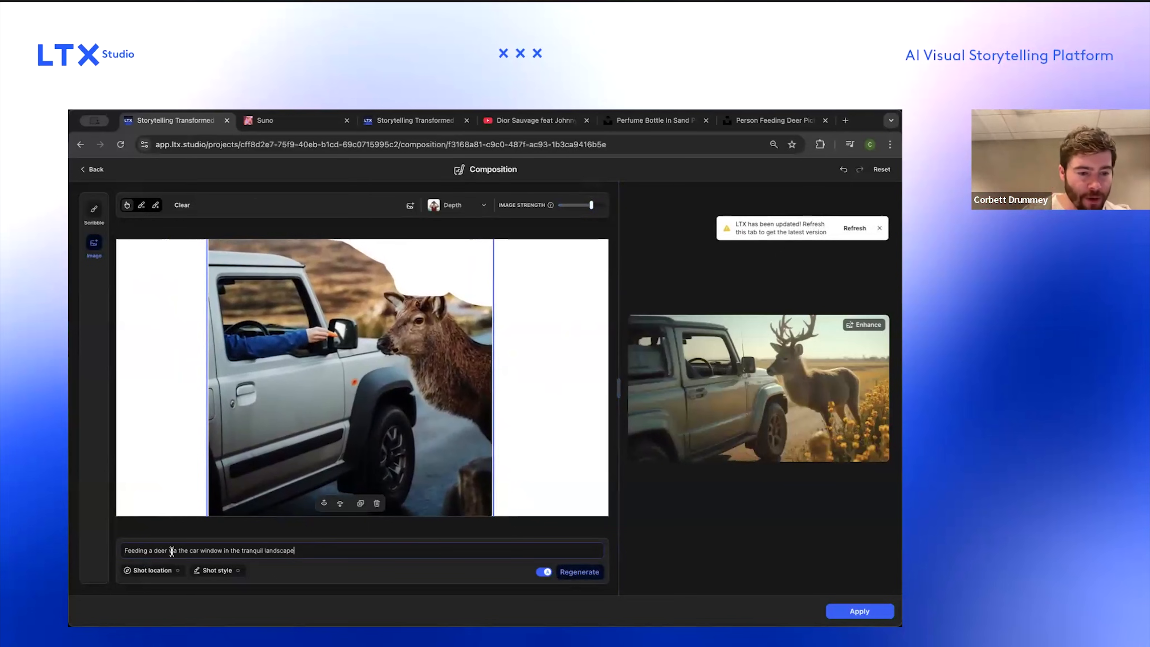
type("a carrot")
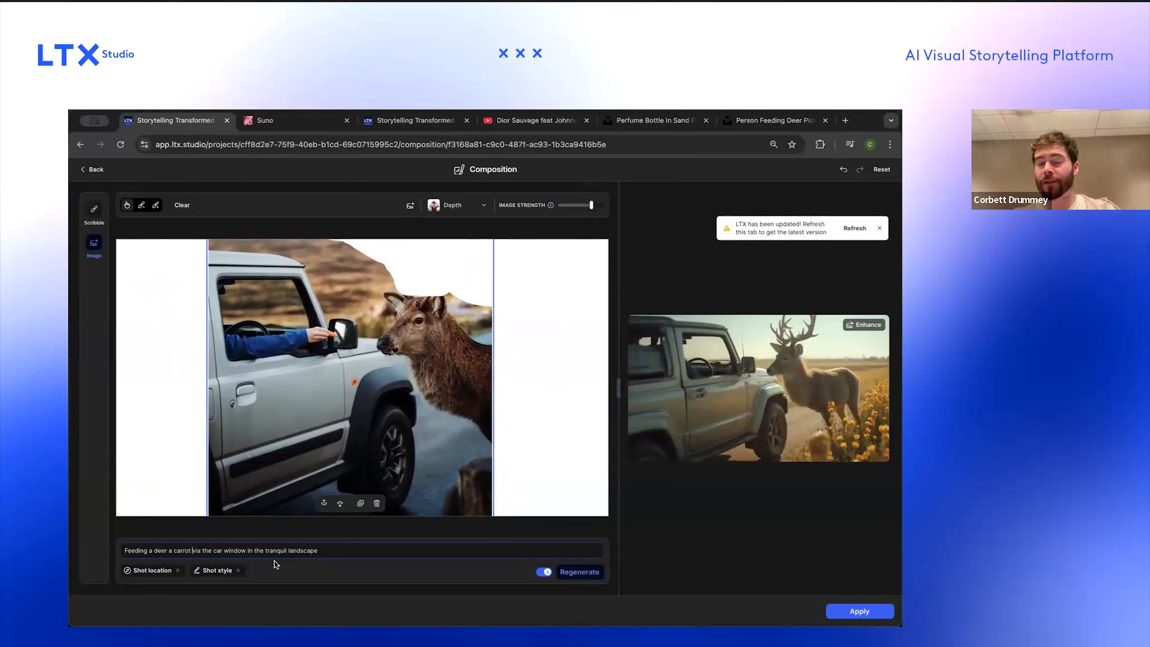
key("Return")
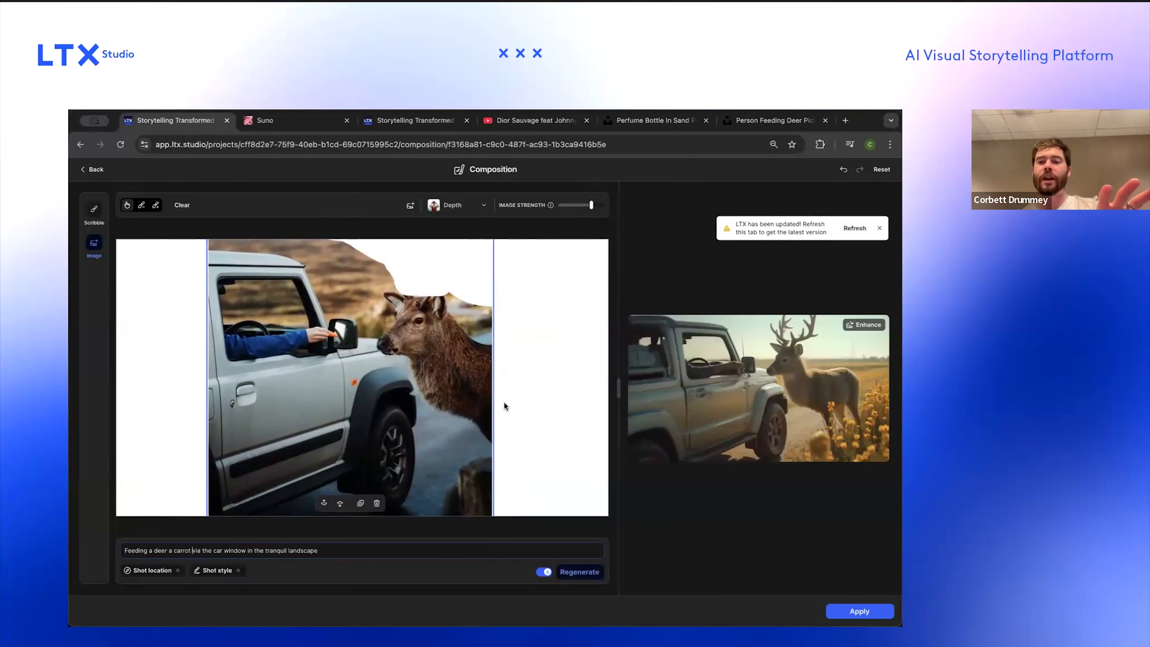
Step: Enhance the newly generated composition image
scroll(787, 365, "up", 5)
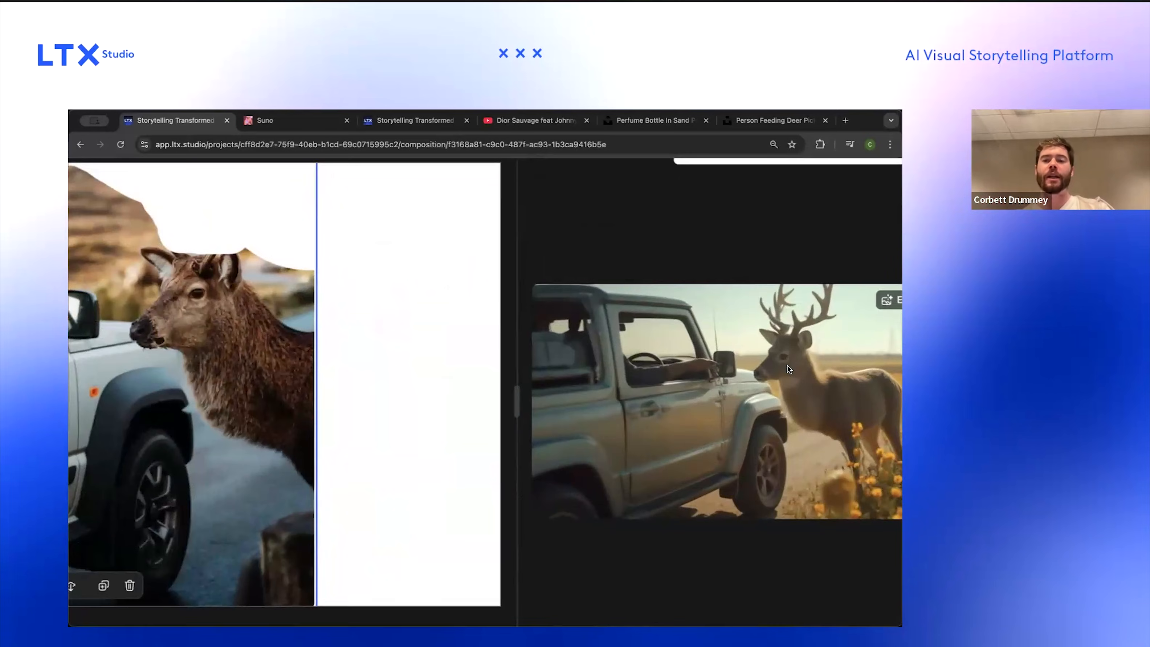
scroll(787, 365, "down", 5)
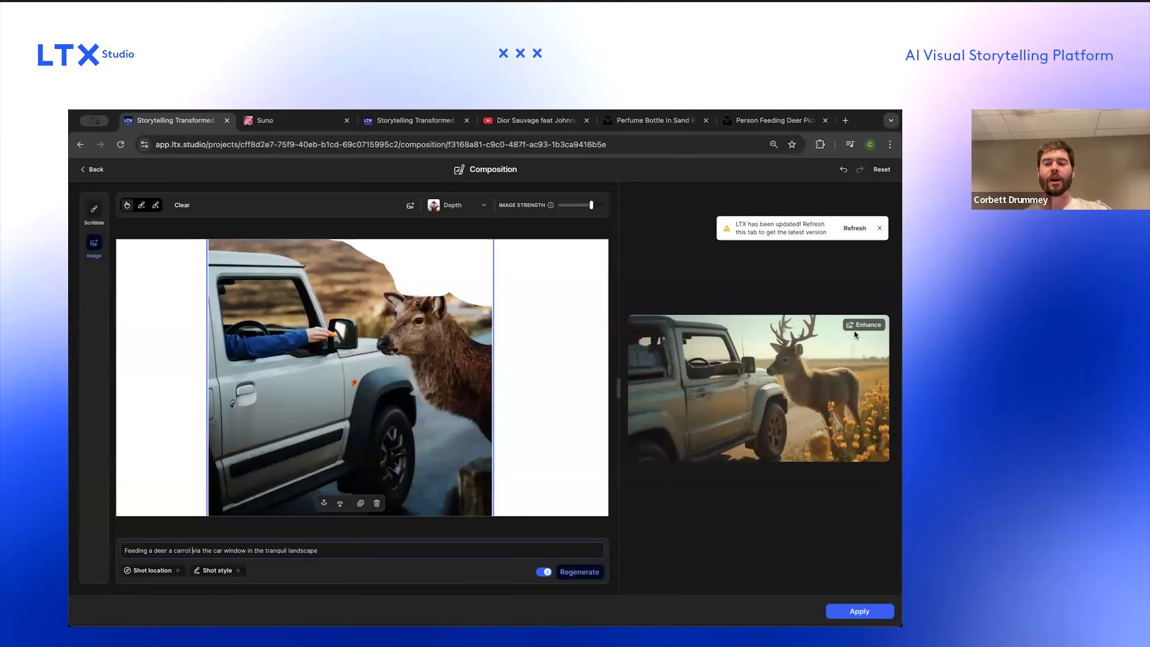
left_click(862, 325)
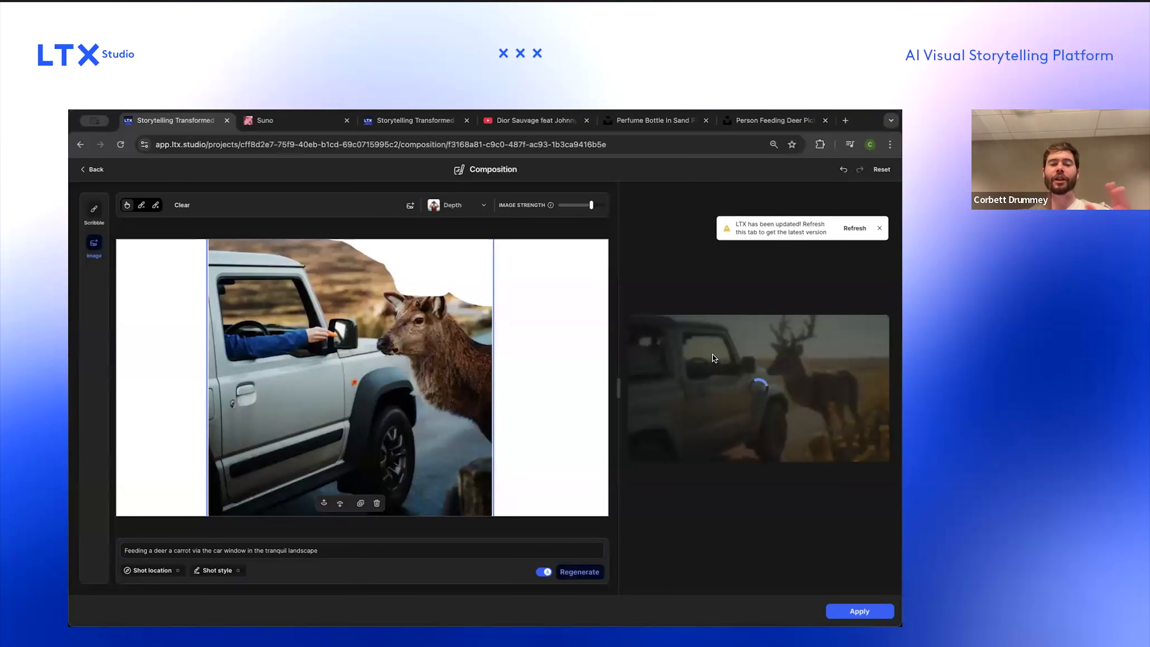
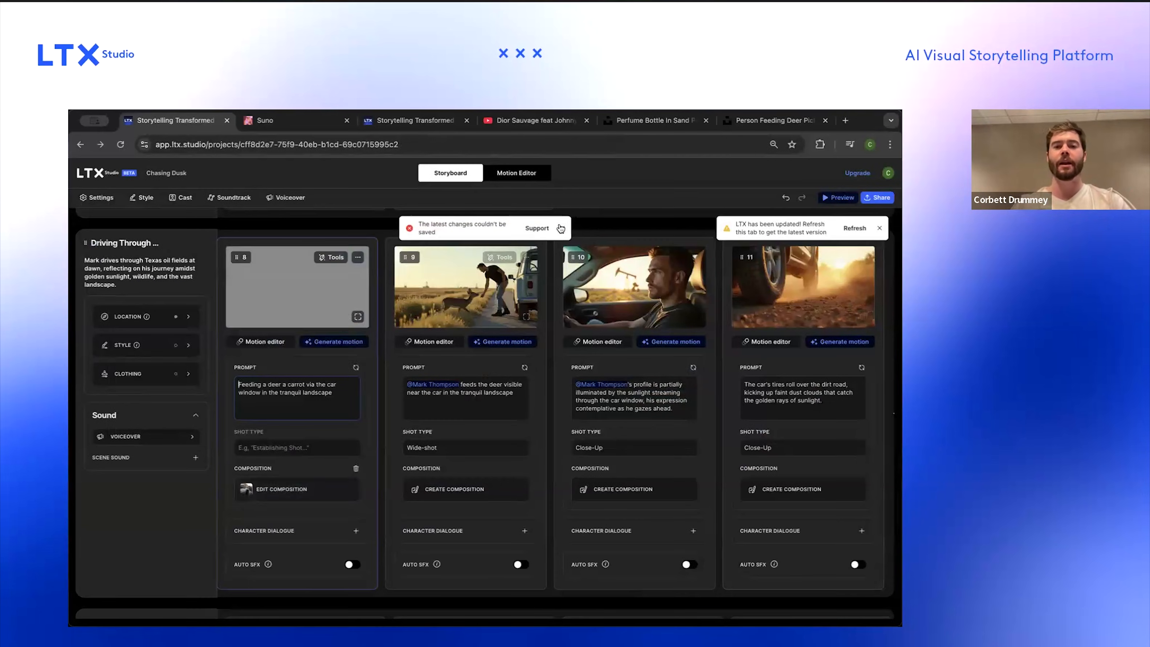
Step: Reload the project page to load the latest version of LTX Studio
scroll(375, 305, "up", 3)
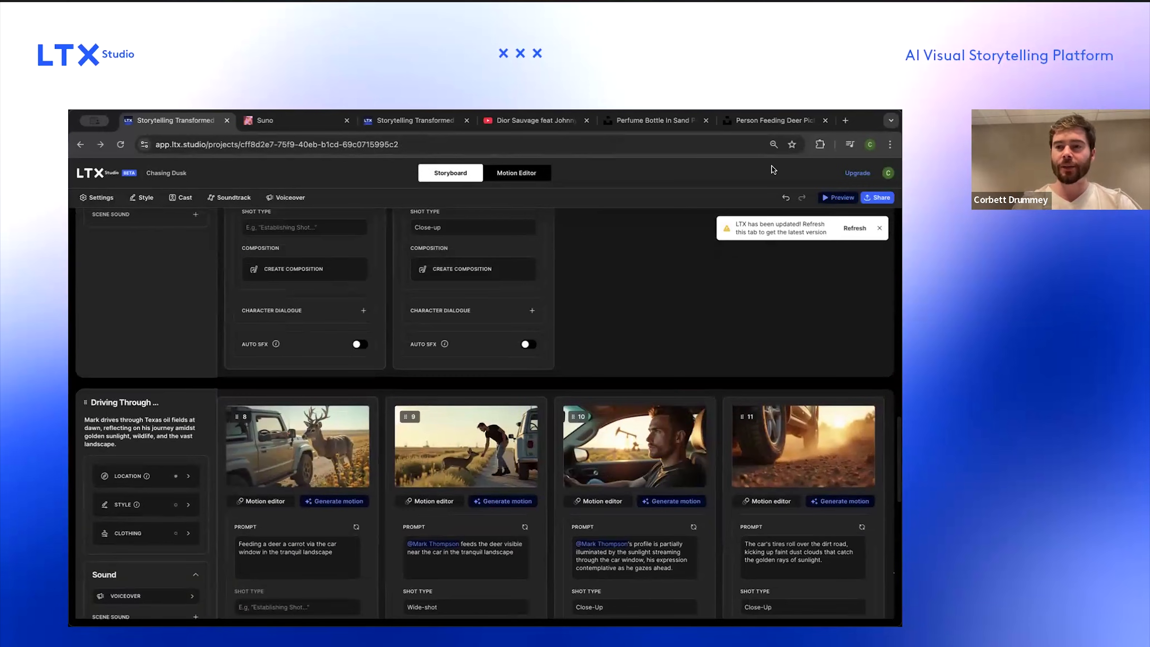
left_click(852, 233)
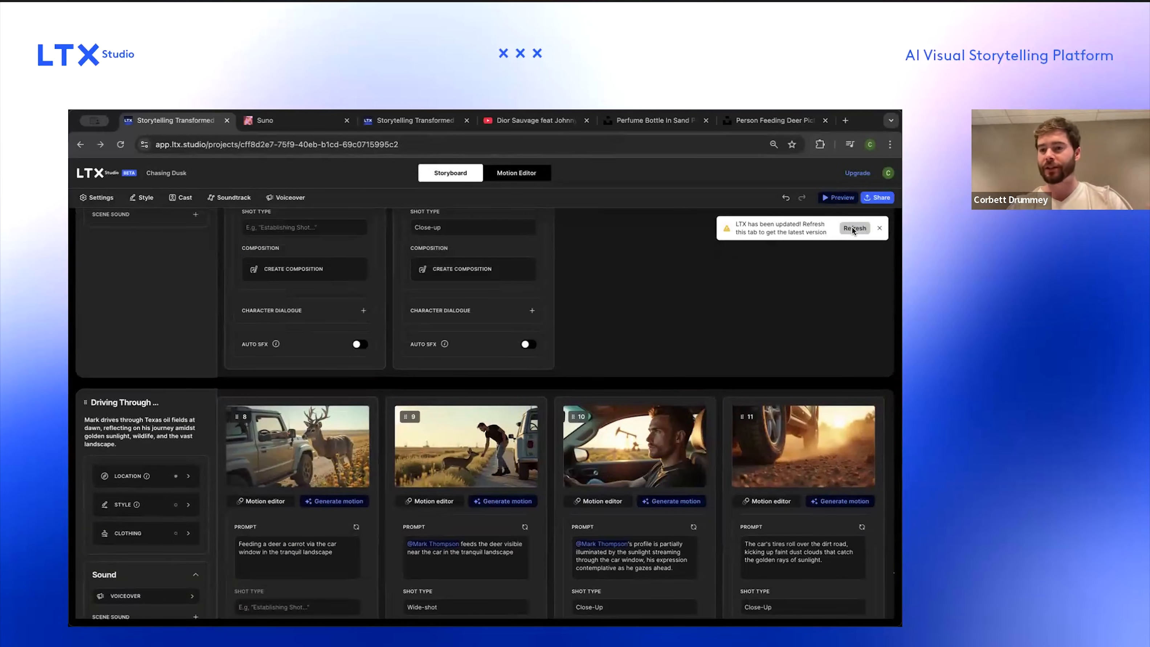
left_click(463, 305)
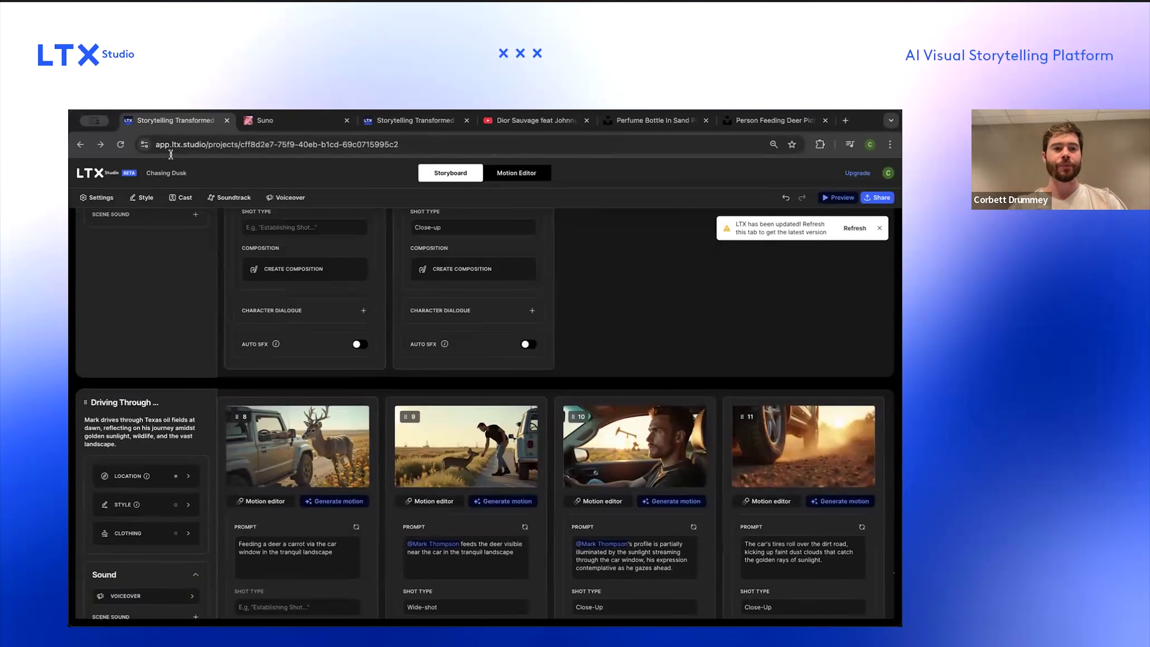
scroll(206, 228, "up", 4)
scroll(206, 228, "up", 4)
left_click(119, 148)
left_click(501, 303)
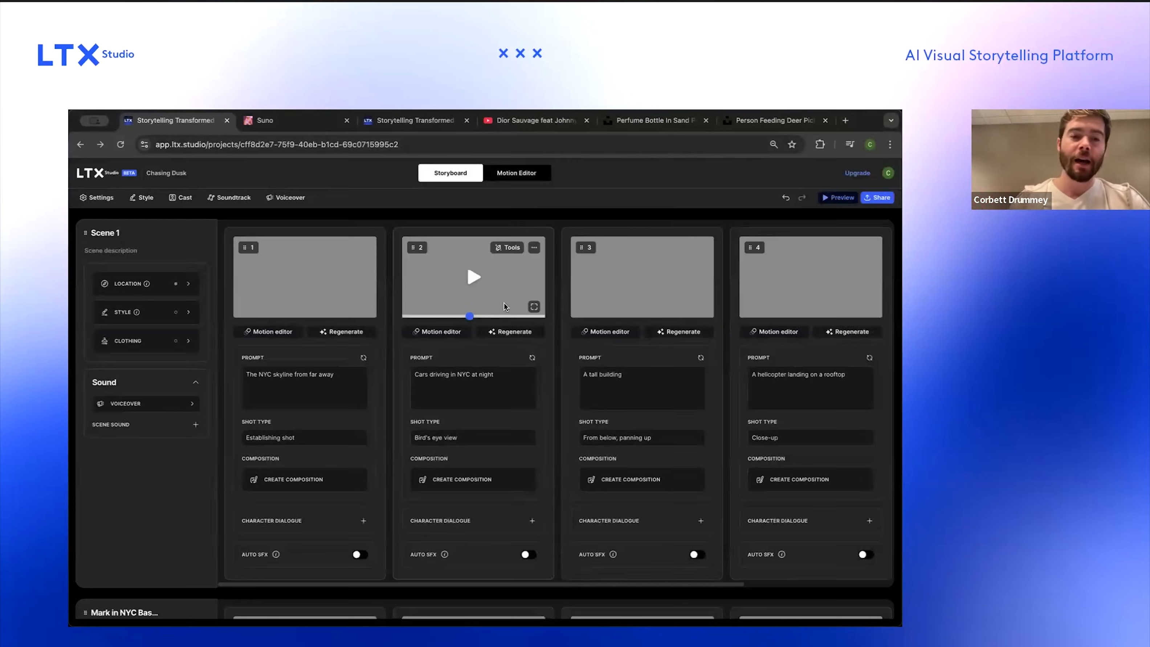
Step: Browse the storyboard's scenes and open the Motion Editor timeline
scroll(672, 252, "down", 7)
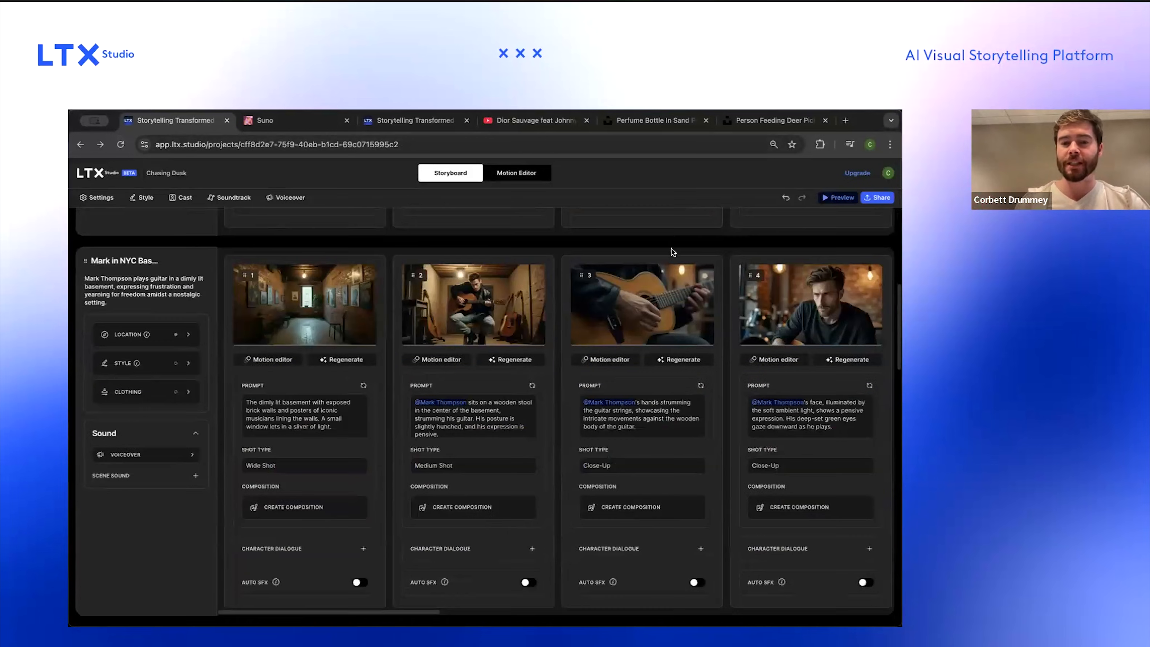
scroll(671, 248, "down", 7)
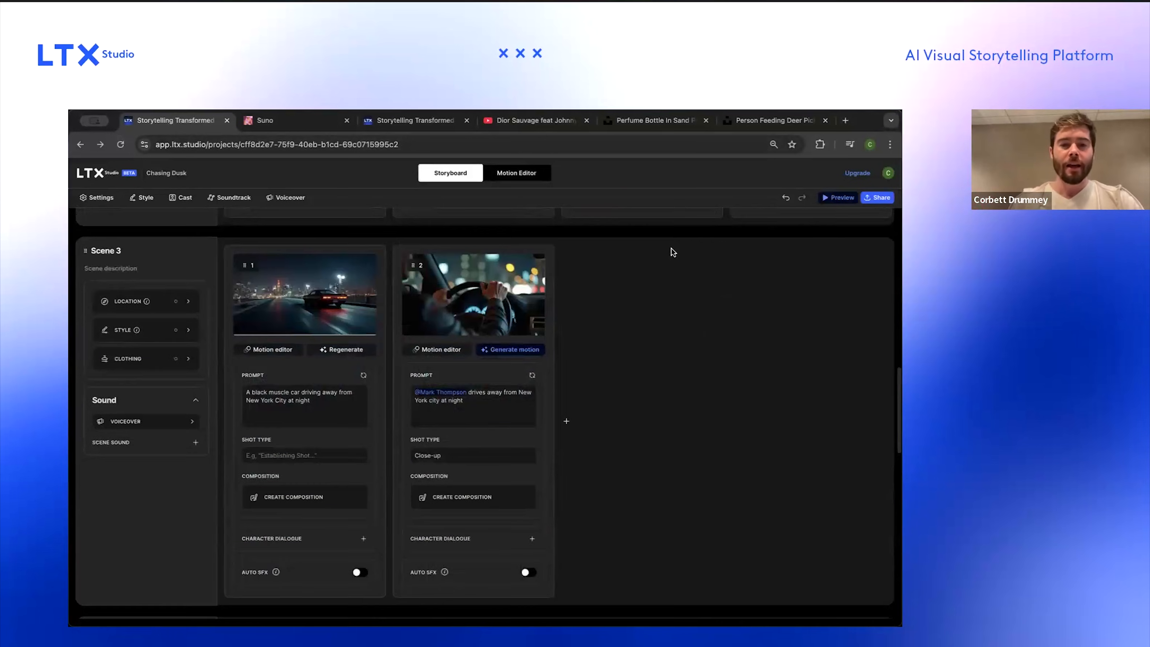
scroll(500, 340, "down", 7)
scroll(501, 340, "down", 2)
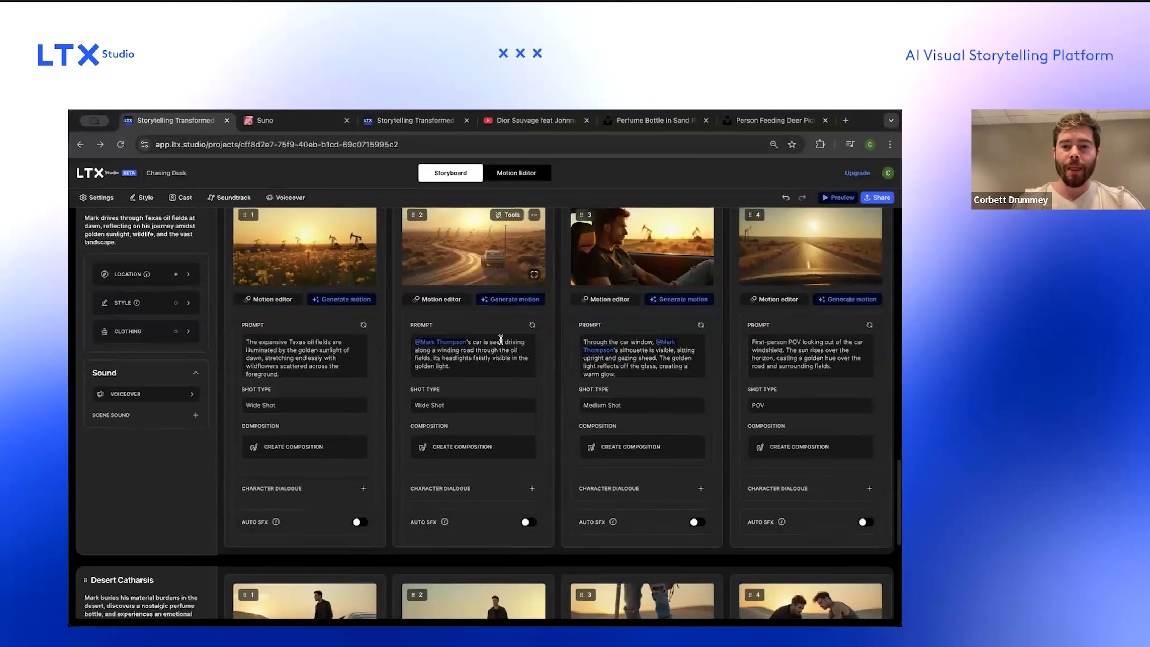
left_click(532, 177)
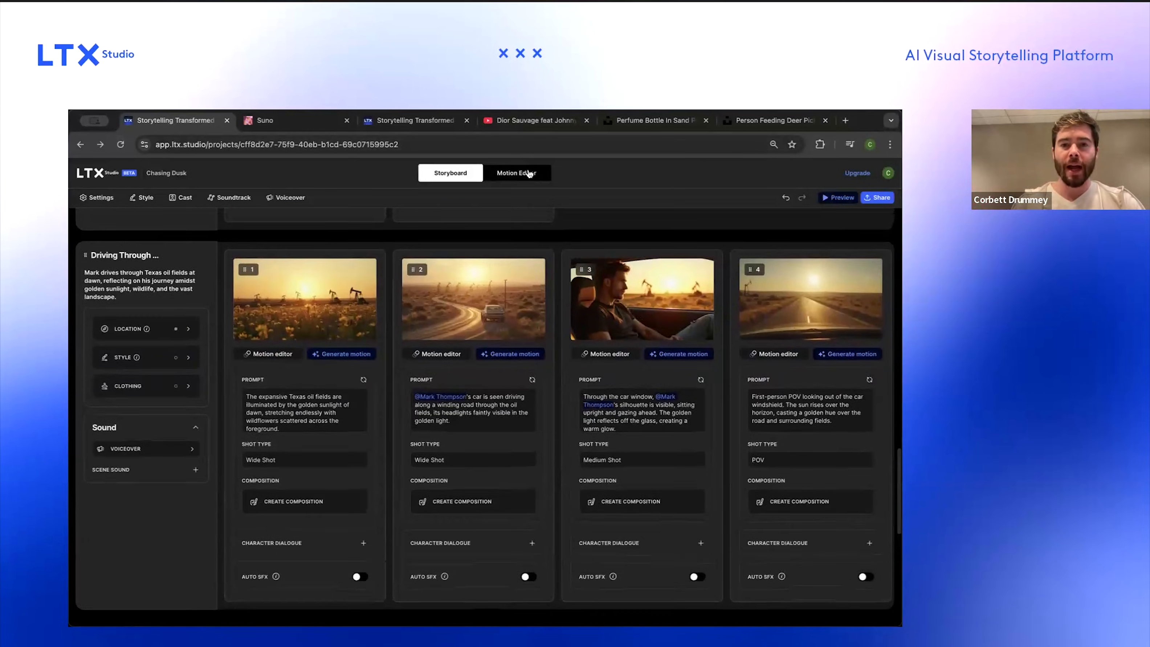
scroll(619, 604, "right", 5)
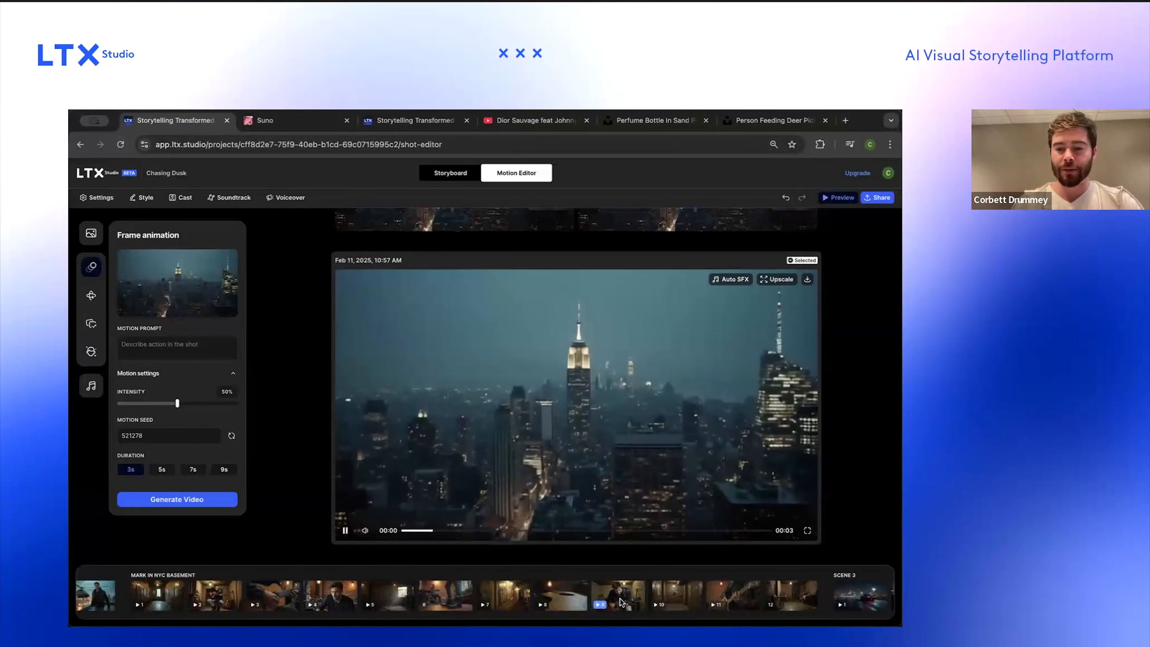
Step: Select the second generated motion variation for Scene 3's steering-wheel close-up shot
left_click(620, 603)
scroll(621, 603, "right", 6)
left_click(645, 599)
left_click(706, 599)
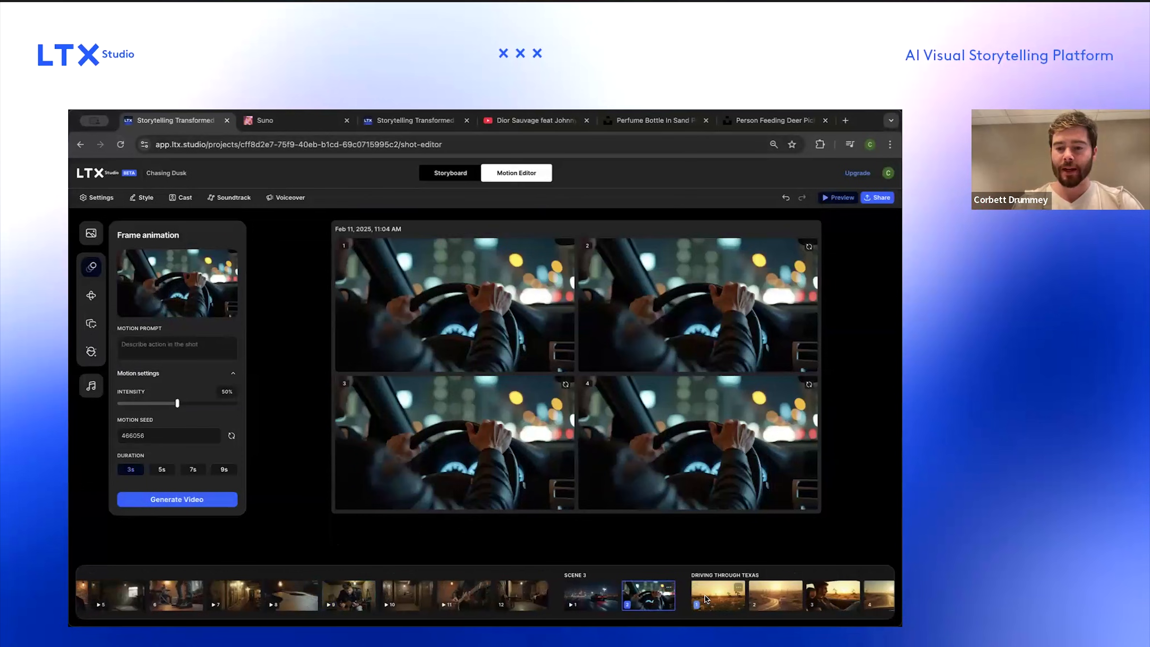
left_click(587, 594)
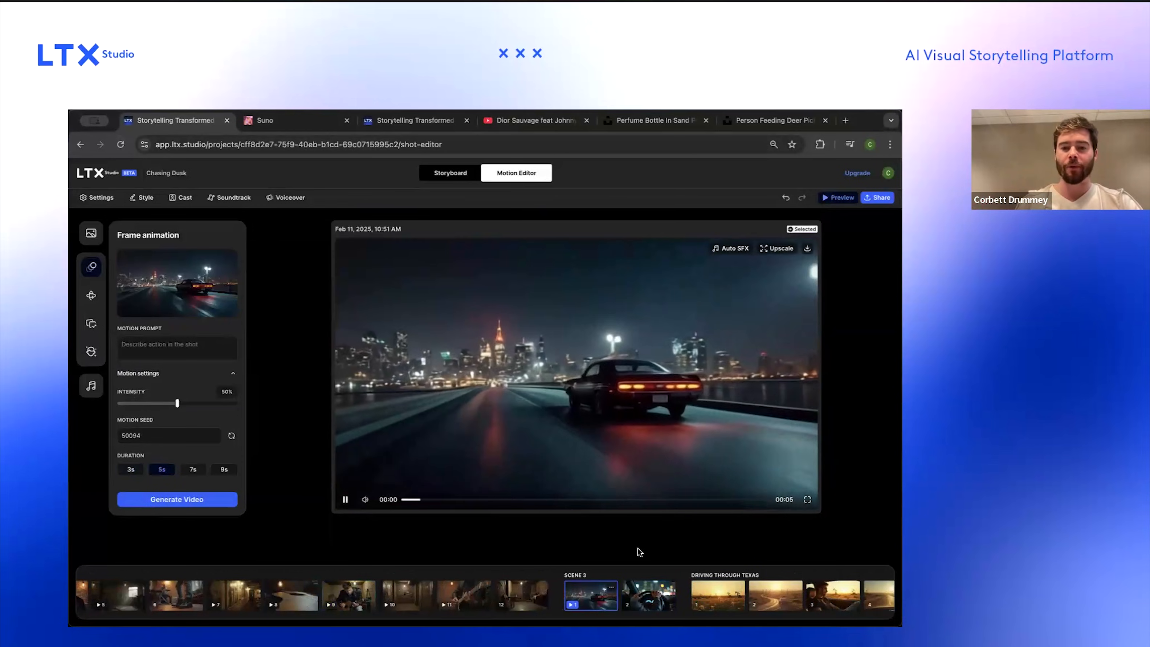
left_click(648, 596)
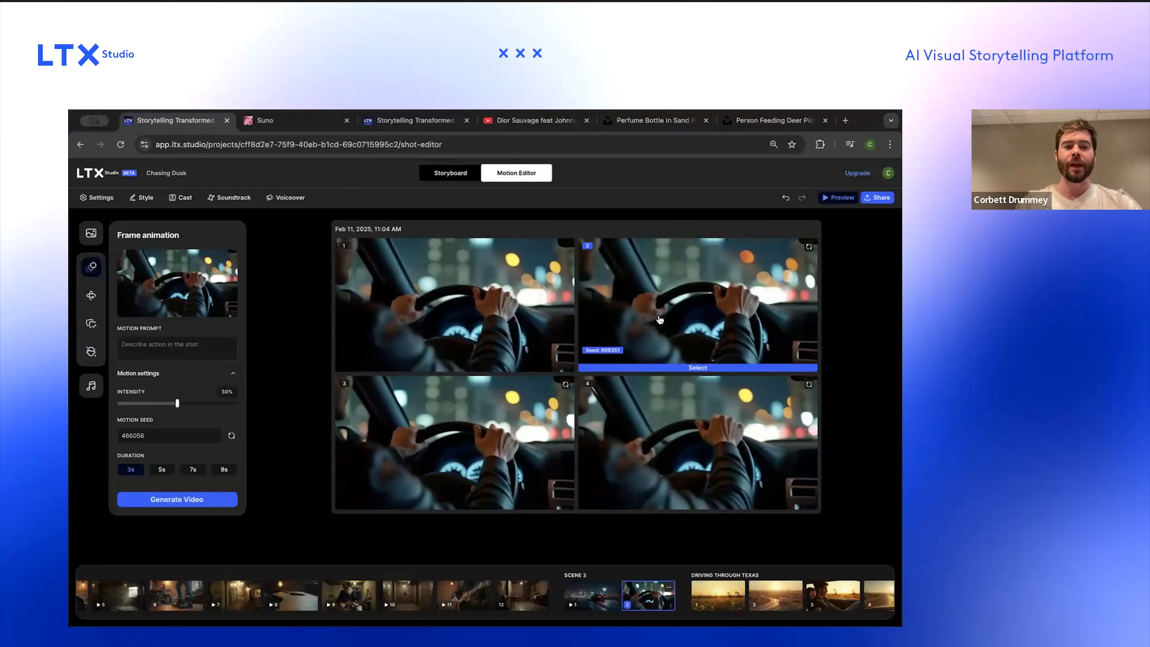
left_click(658, 318)
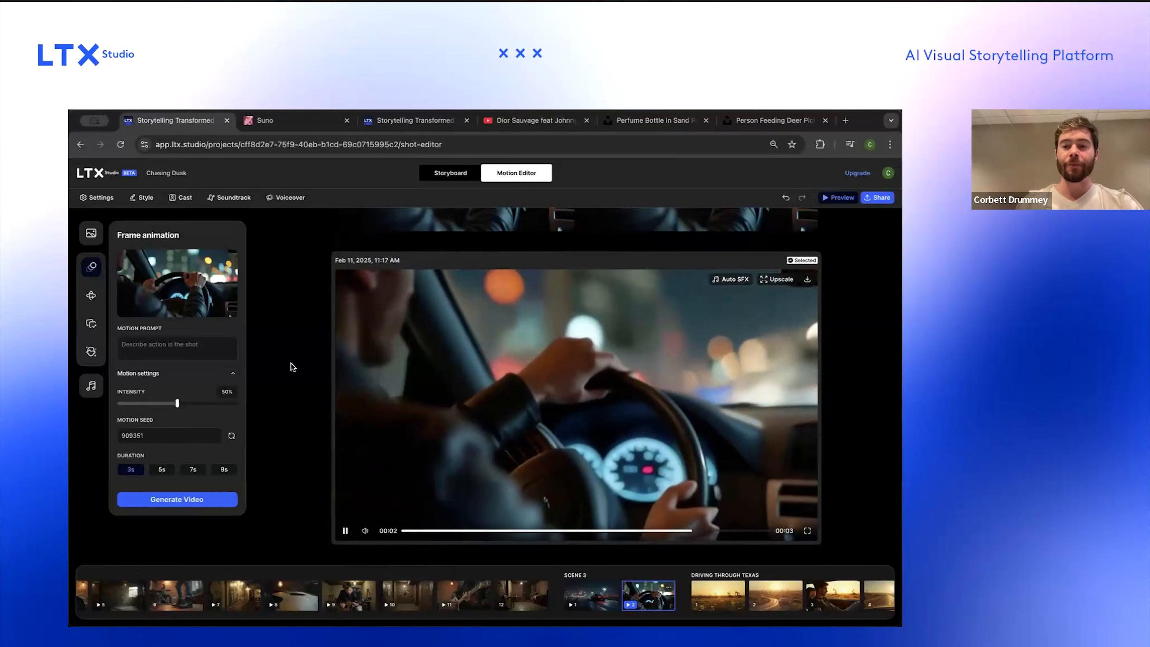
Step: Examine the Camera control, Frame animation and Keyframe motion tools for the selected shot
left_click(92, 296)
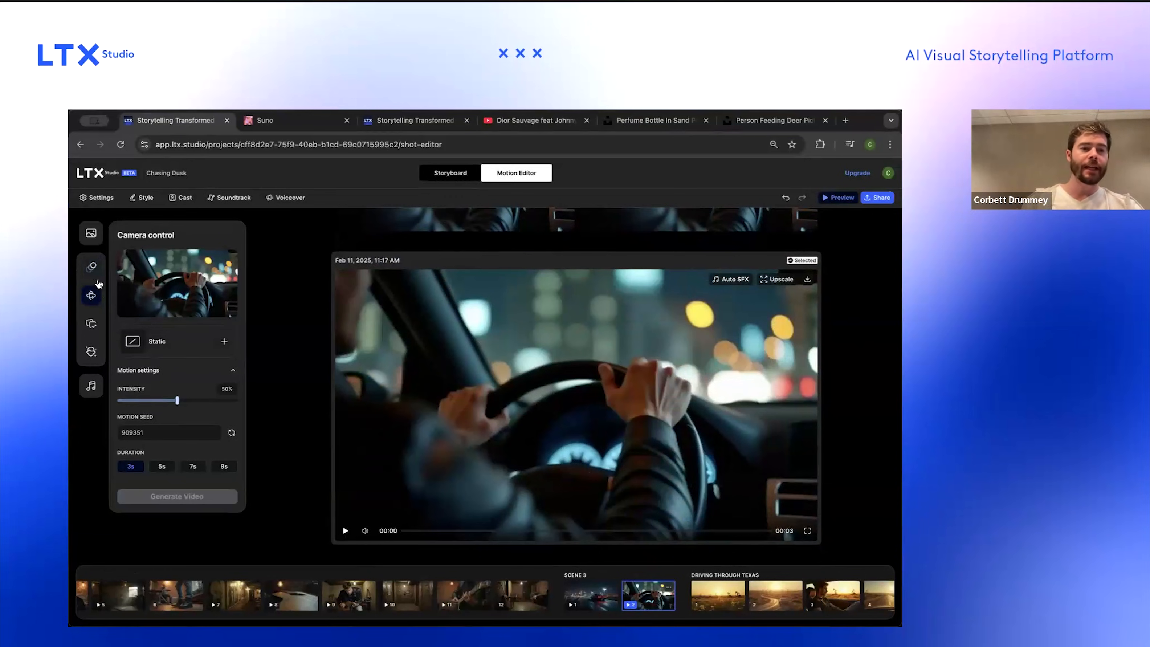
left_click(91, 267)
scroll(160, 347, "up", 5)
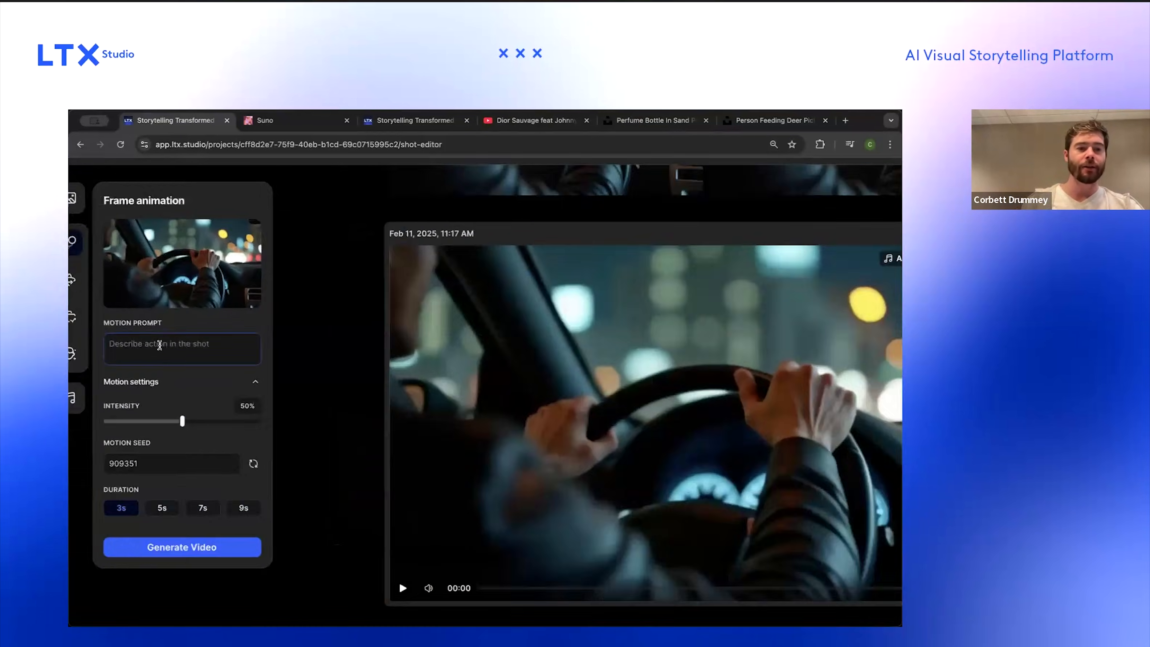
scroll(159, 346, "down", 5)
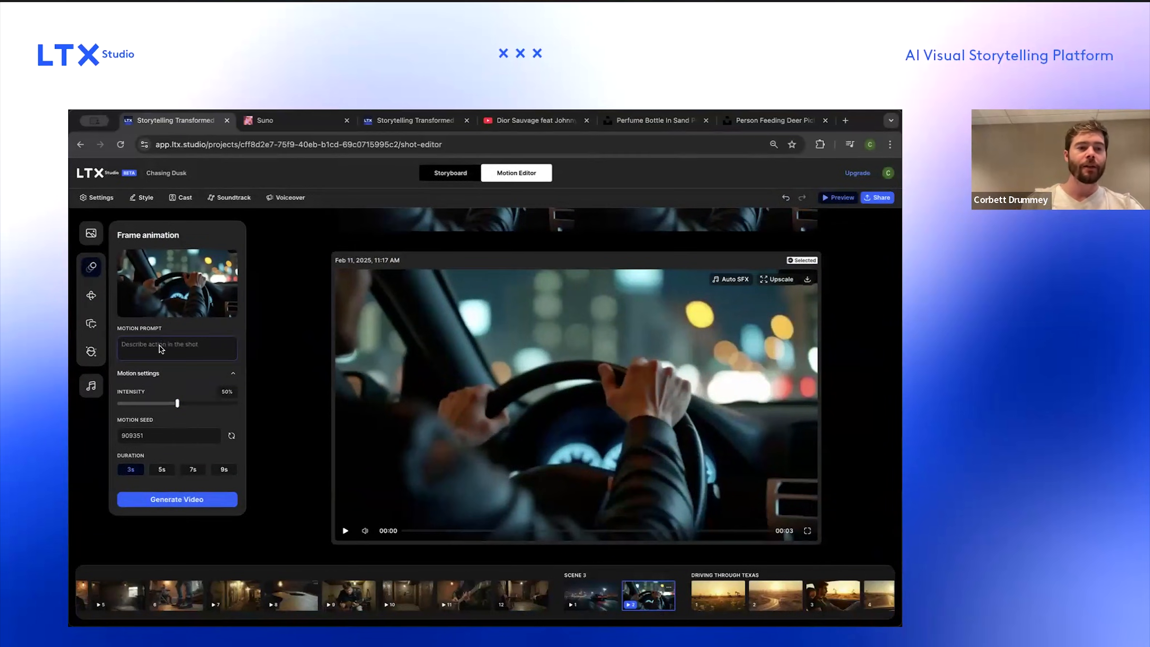
left_click(99, 327)
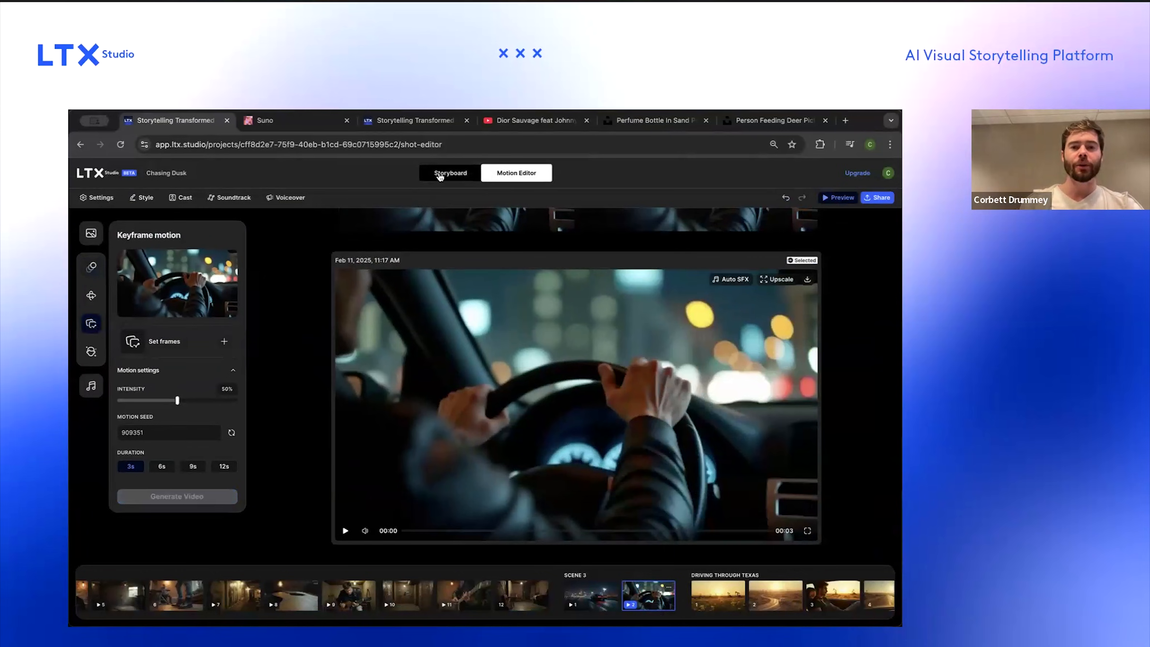
Step: Return to the Storyboard and browse through the shots of the Desert Catharsis scene
left_click(454, 175)
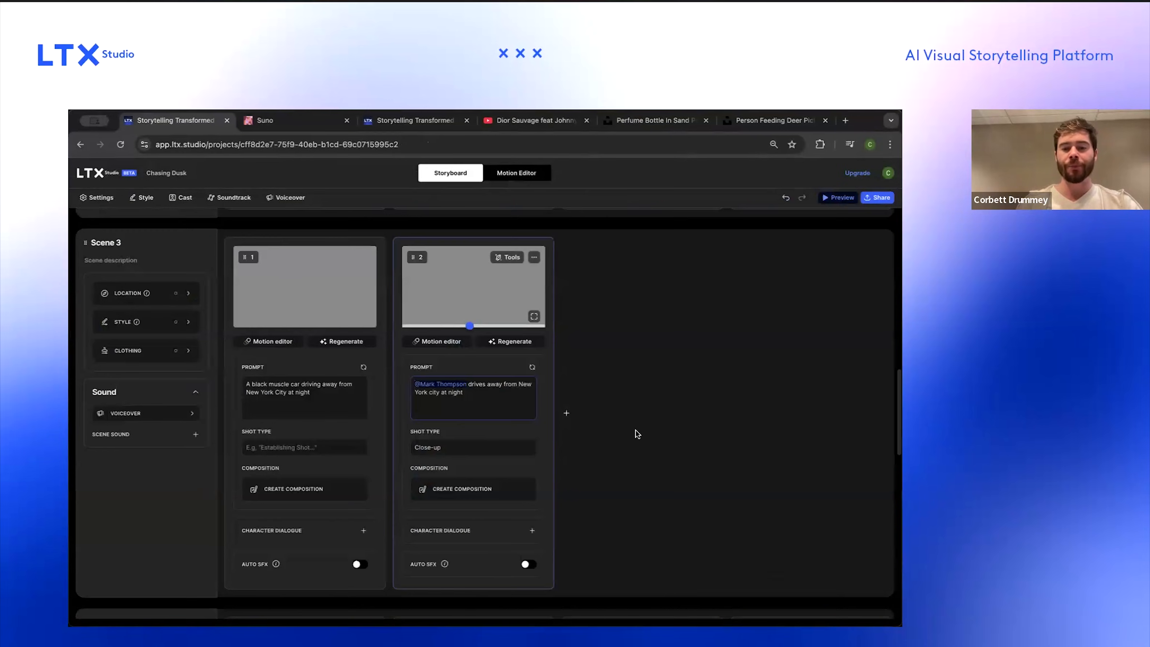
scroll(638, 434, "down", 10)
scroll(669, 538, "right", 15)
scroll(667, 535, "right", 12)
scroll(666, 535, "left", 10)
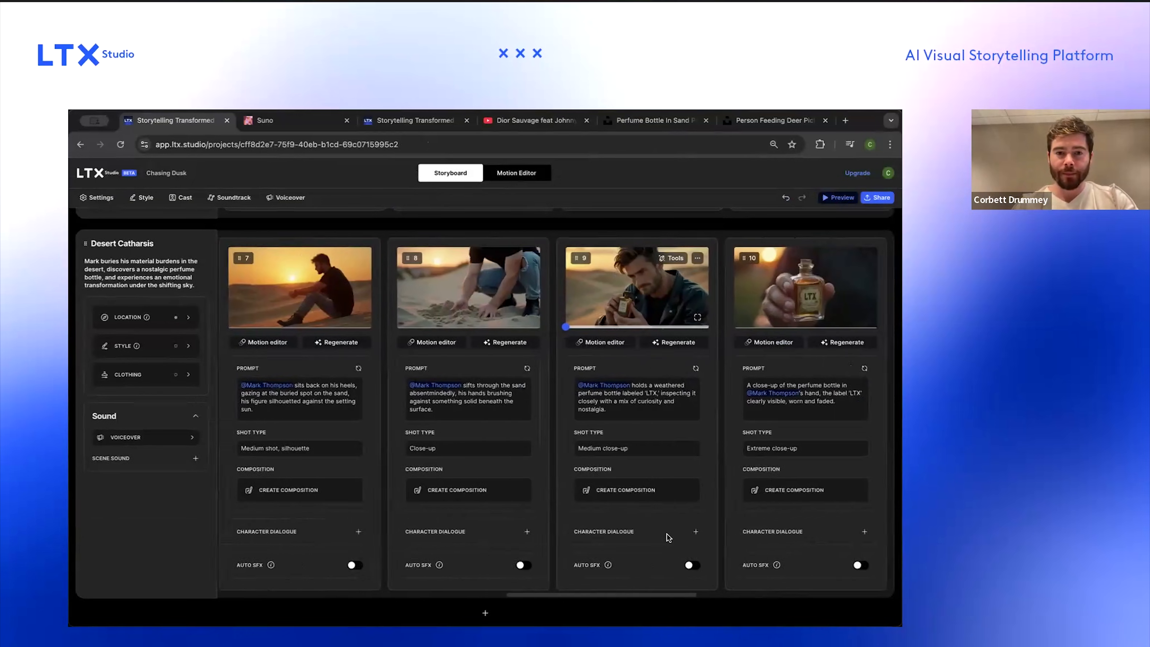
scroll(667, 535, "right", 10)
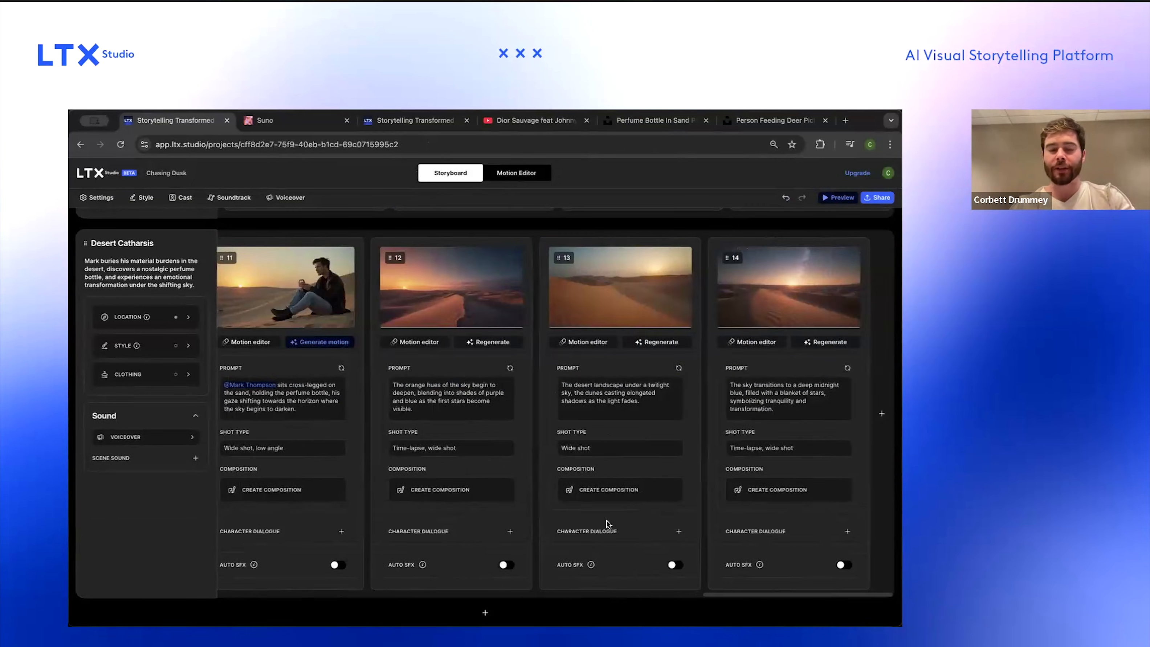
scroll(606, 521, "left", 20)
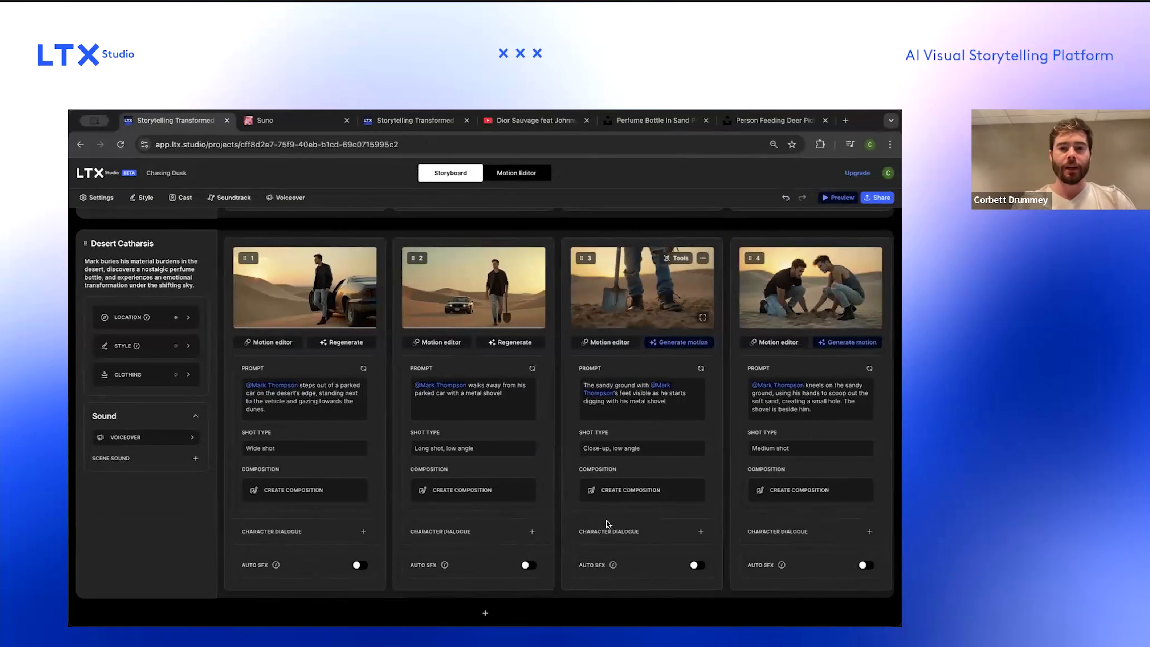
scroll(683, 511, "right", 15)
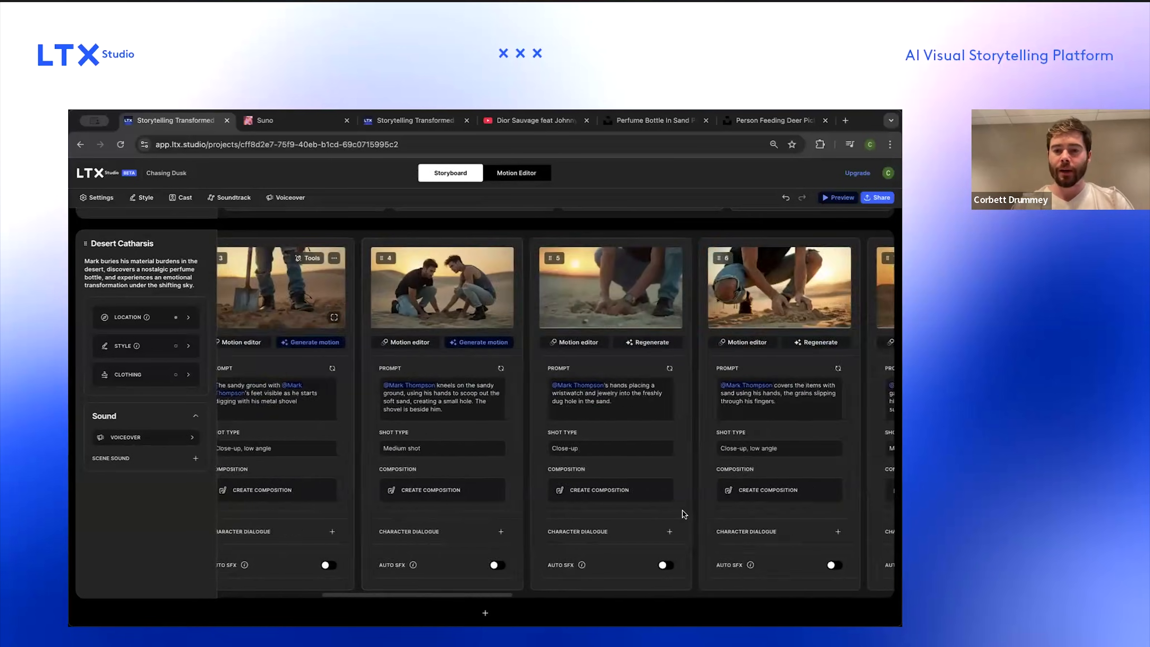
Step: Paste the desert location description "A vast sandy desert, featuring rolling dunes and a clear sky transitioning from sunset to night" into Scene 6's location
triple_click(648, 401)
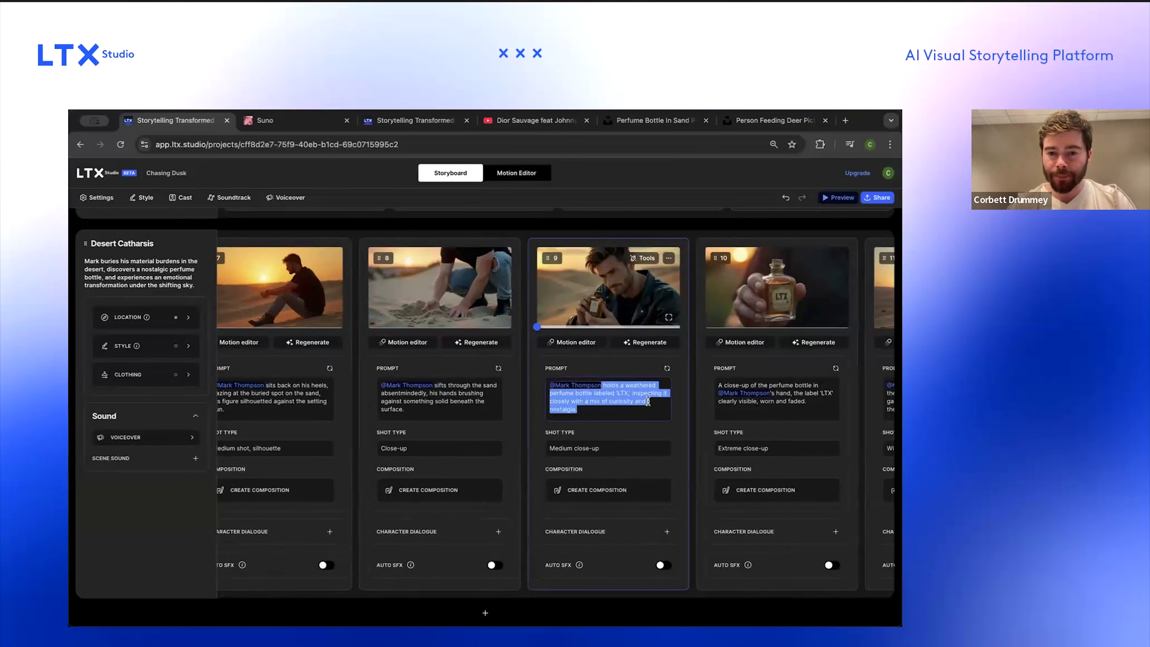
left_click(349, 455)
scroll(220, 434, "down", 8)
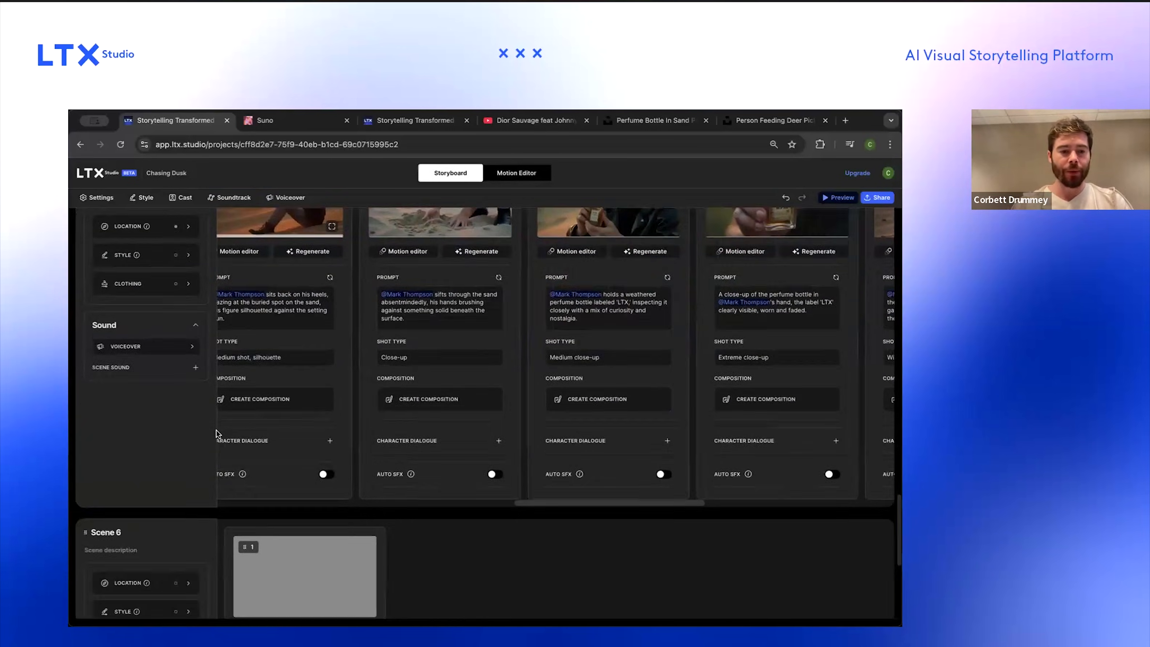
scroll(219, 403, "up", 8)
left_click(165, 297)
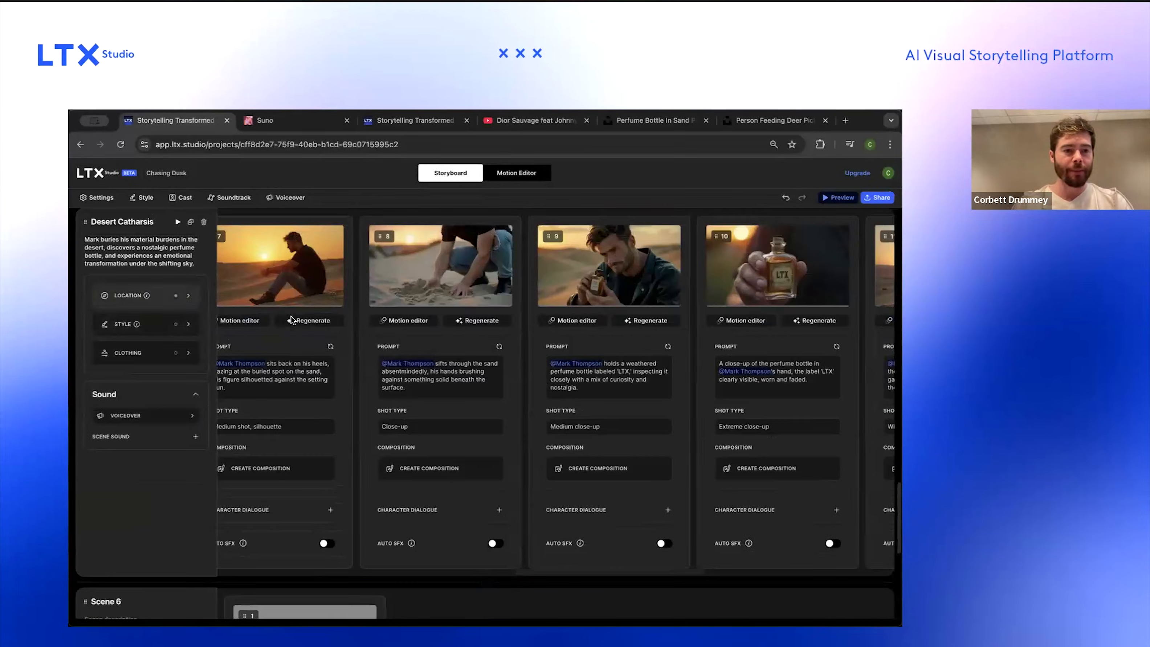
triple_click(426, 313)
key("super+c")
left_click(303, 550)
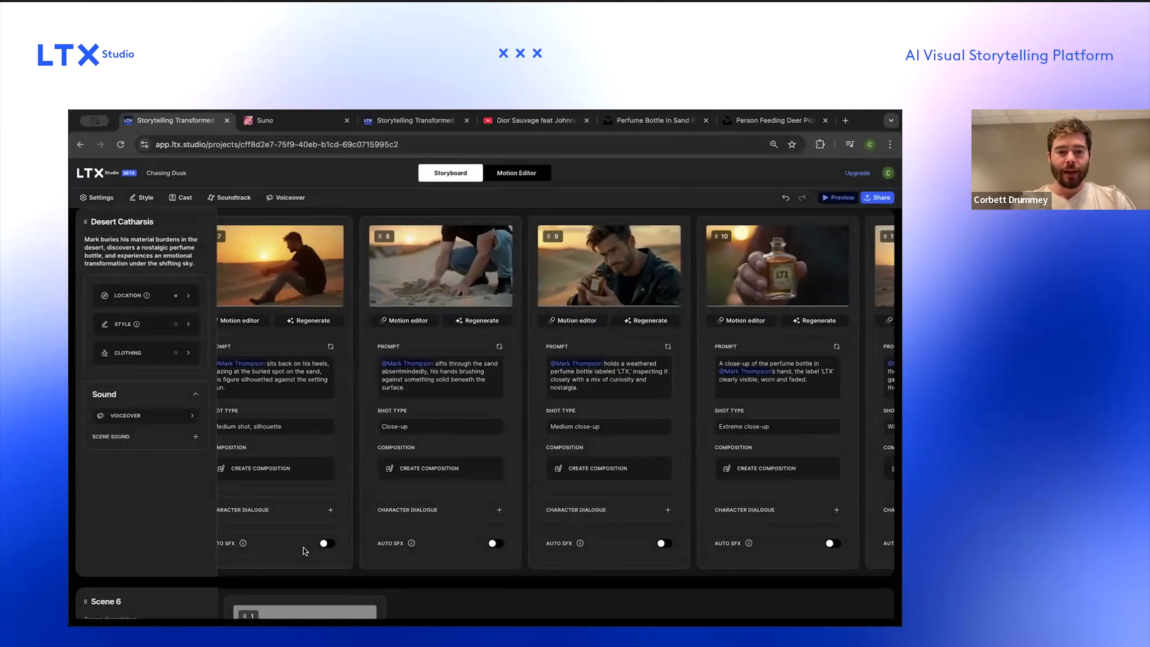
scroll(289, 539, "down", 6)
left_click(128, 363)
key("super+v")
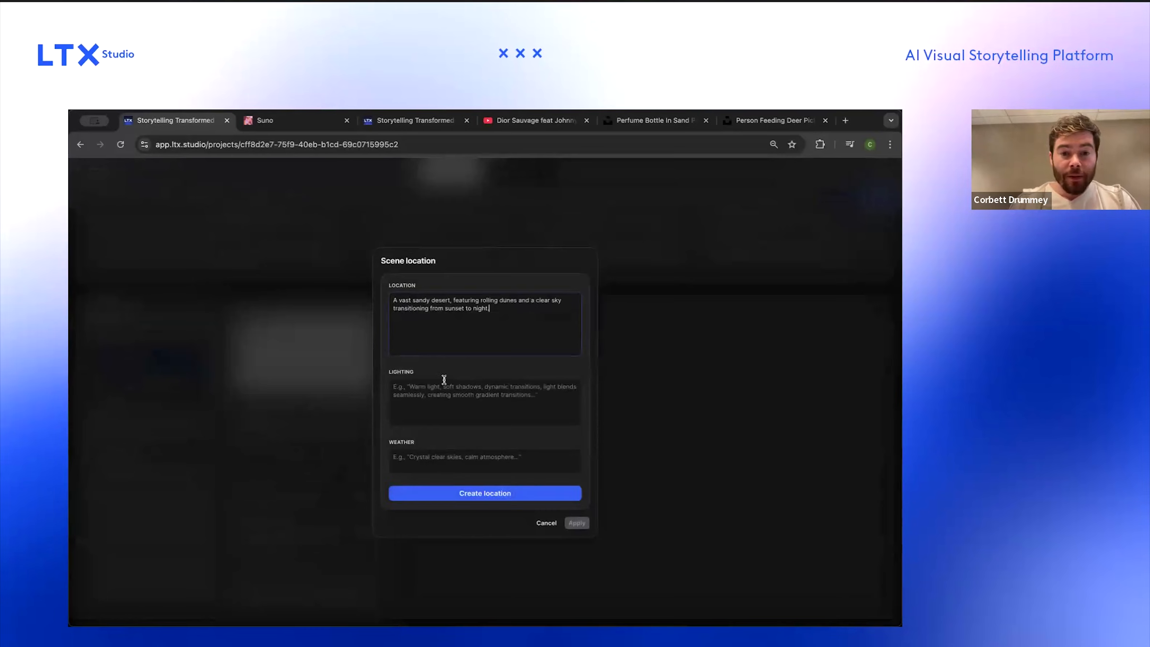
Step: Create the detailed location, change the lighting's month to August, and apply it
left_click(529, 489)
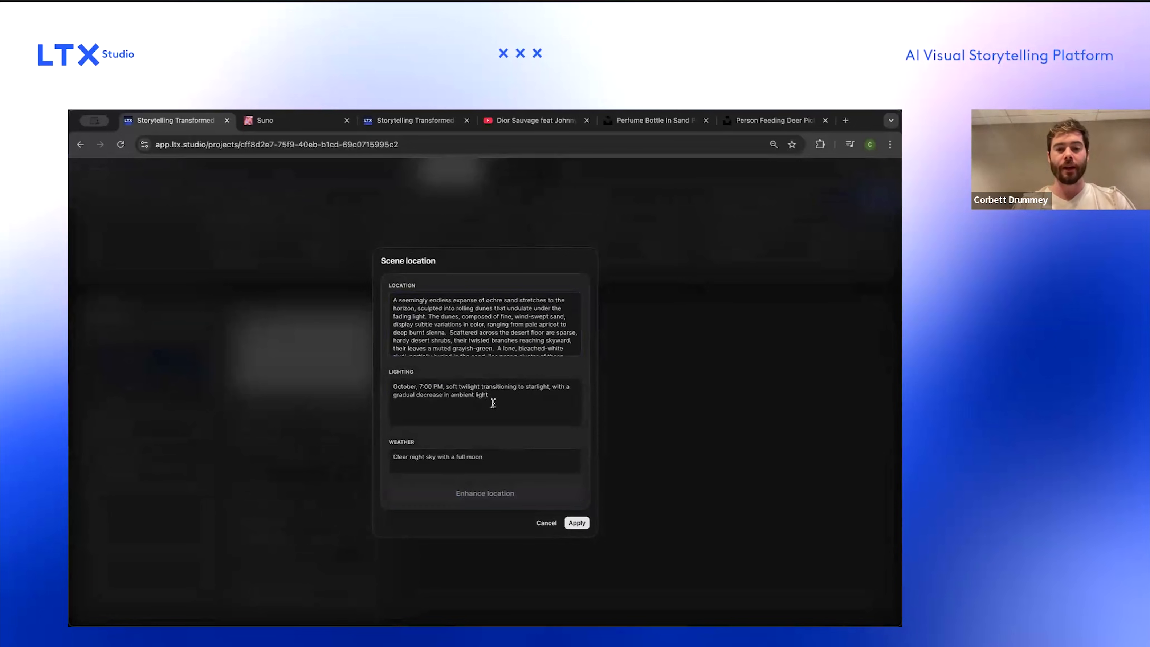
left_click_drag(393, 386, 417, 386)
type("Aug")
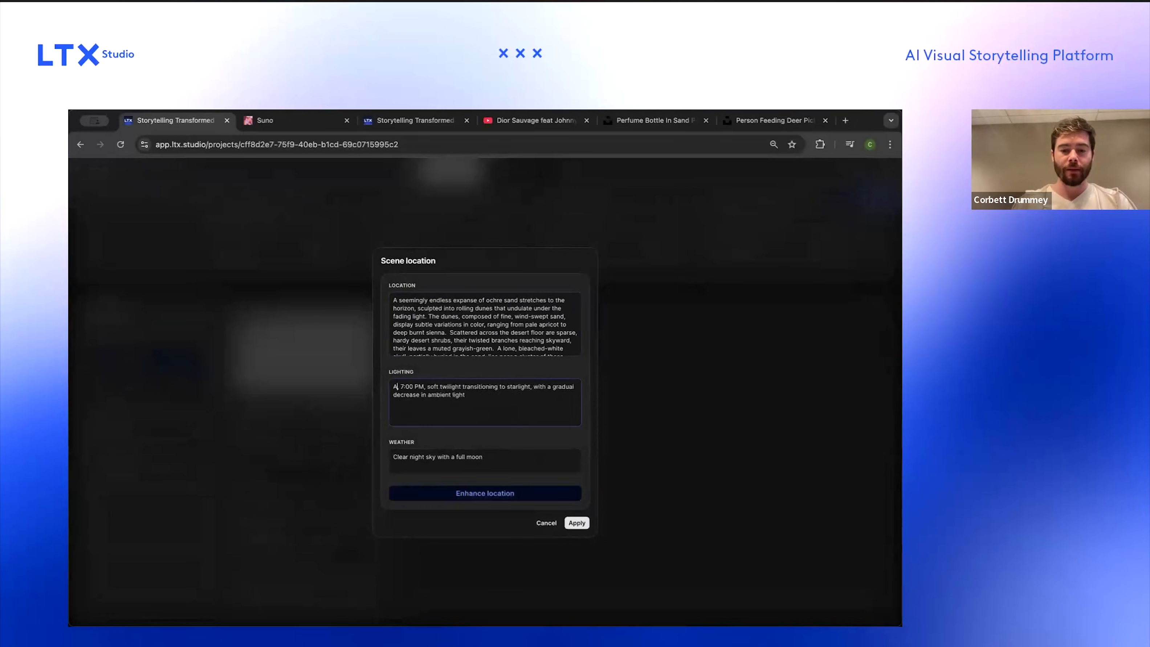
type("st")
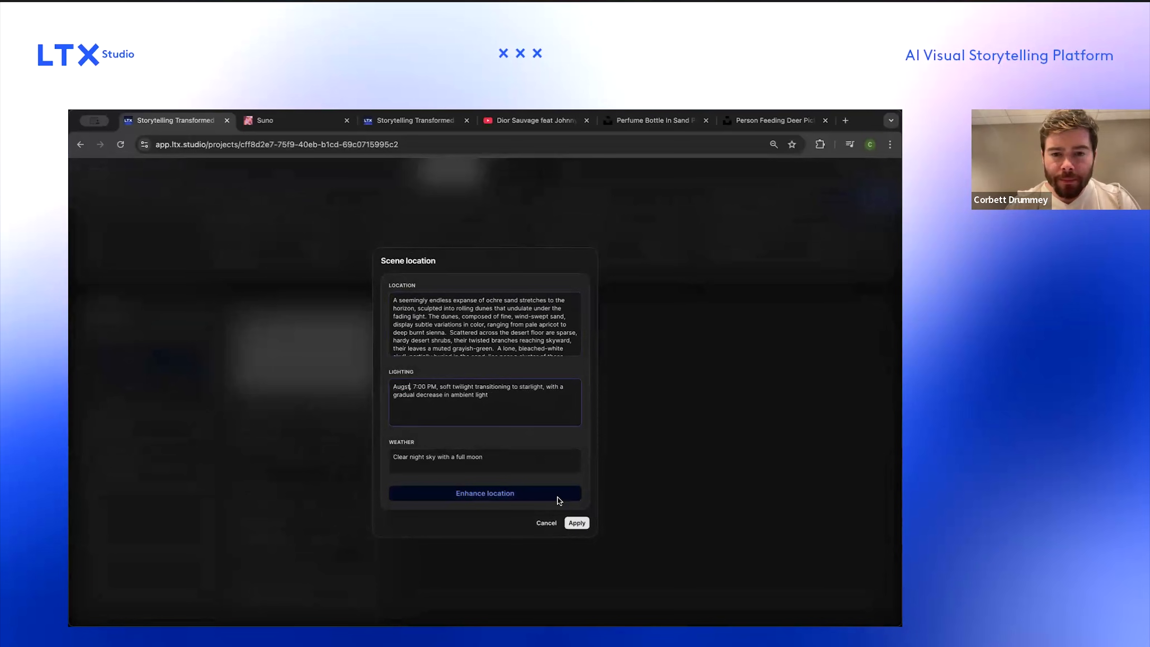
left_click(576, 523)
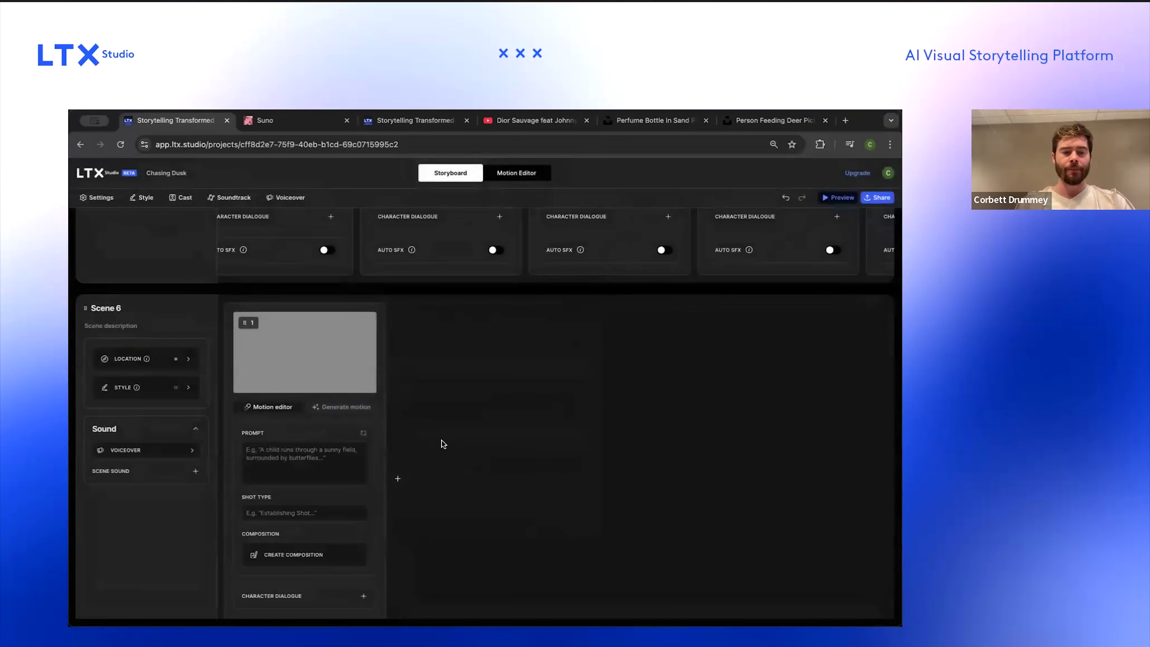
Step: Copy shot 9's perfume-bottle prompt from Desert Catharsis into the prompt of Scene 6's first shot
scroll(441, 327, "up", 3)
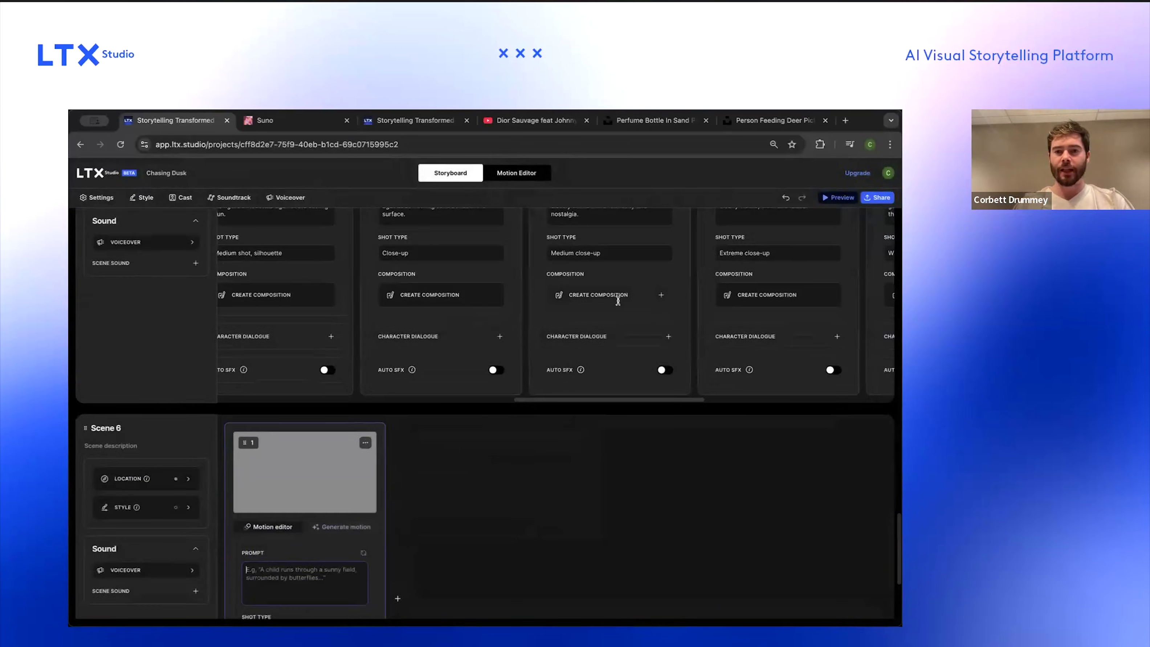
scroll(618, 301, "up", 3)
scroll(658, 326, "up", 1)
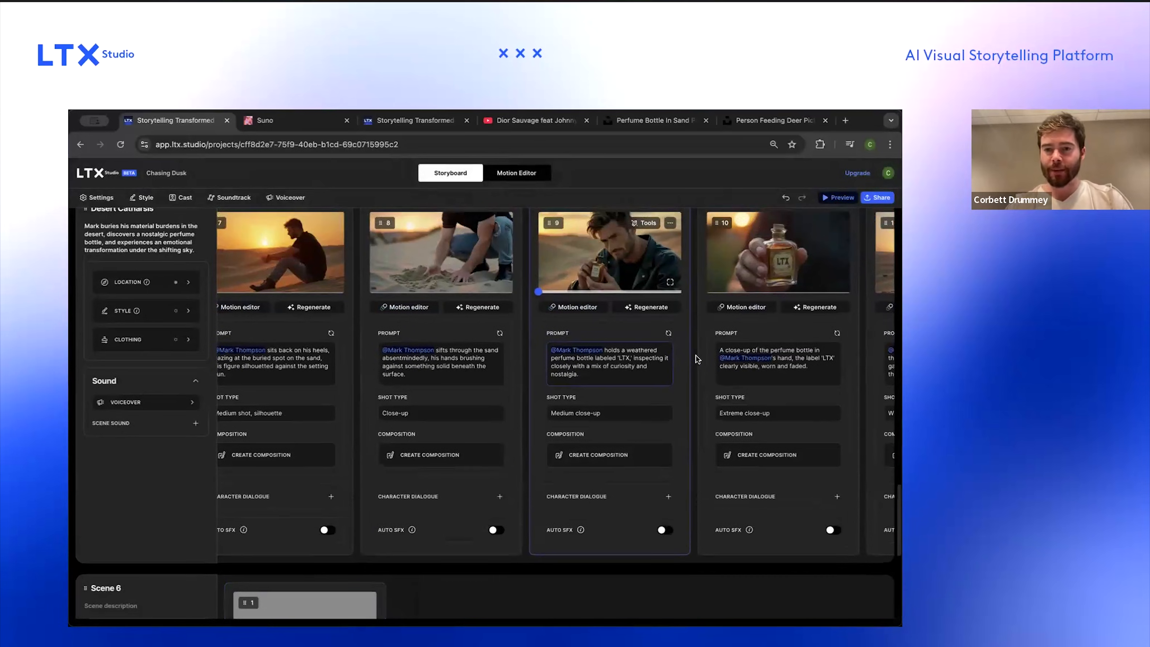
scroll(688, 350, "right", 1)
scroll(688, 350, "right", 1)
scroll(725, 354, "left", 2)
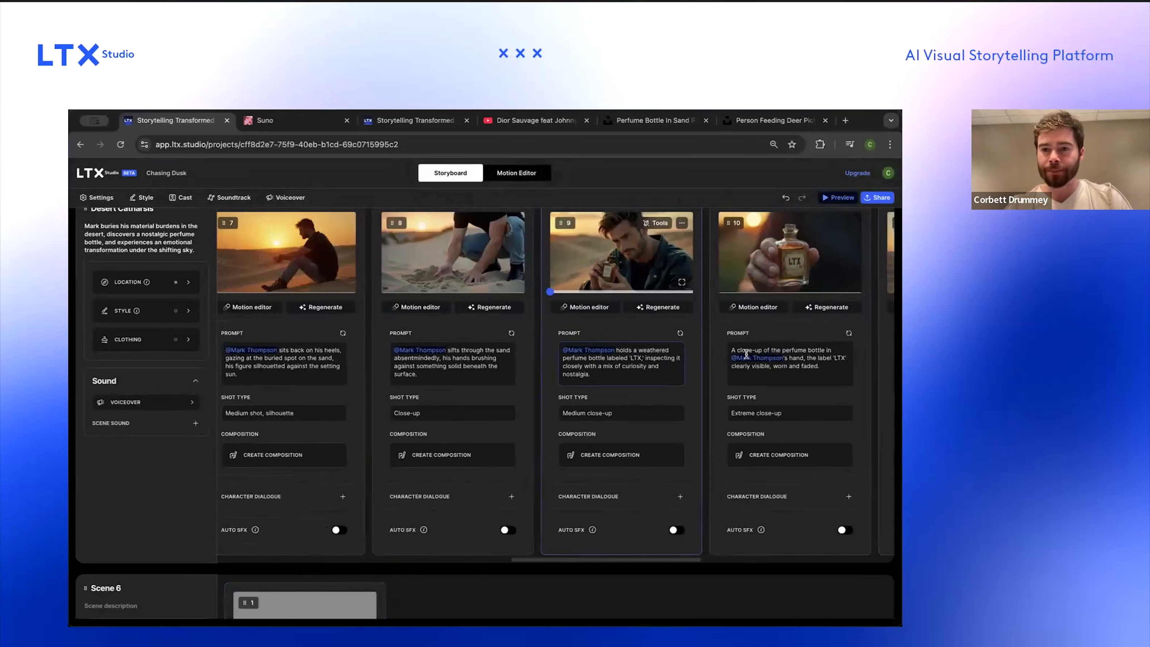
triple_click(623, 359)
key("ctrl+c")
scroll(341, 408, "down", 6)
left_click(322, 484)
key("ctrl+v")
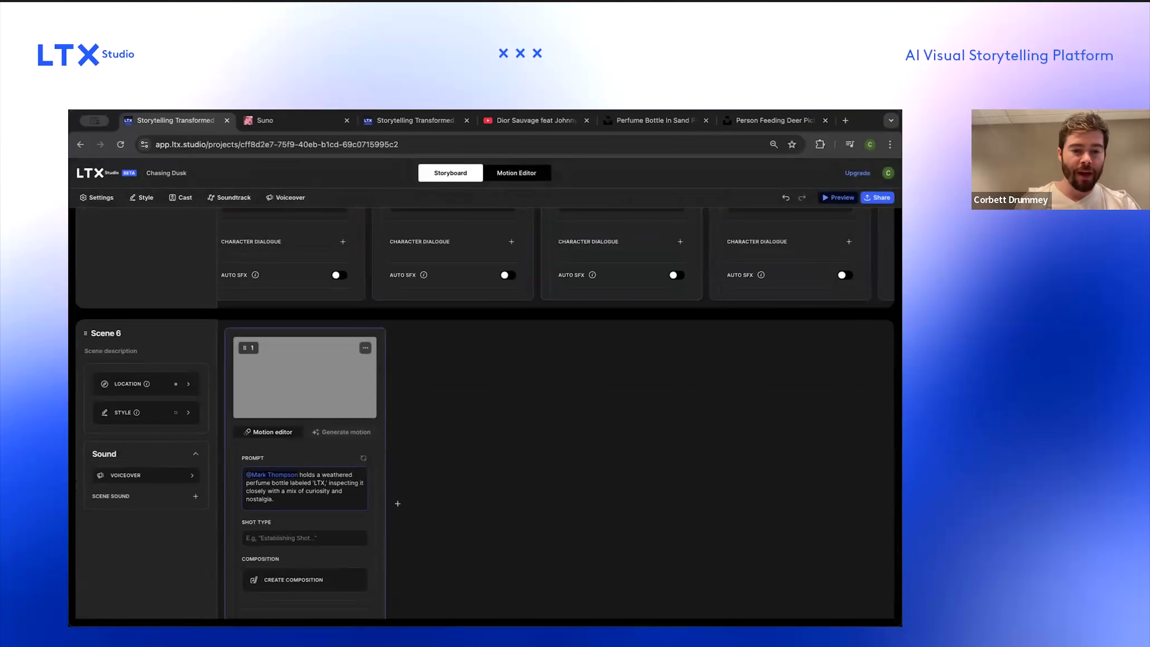
Step: Trim the first shot's prompt in Scene 6 to "A weathered perfume bottle labeled 'LTX'", removing the character mention and trailing text
key("BackSpace")
key("alt+shift+Right")
key("alt+shift+Right")
key("alt+shift+Left")
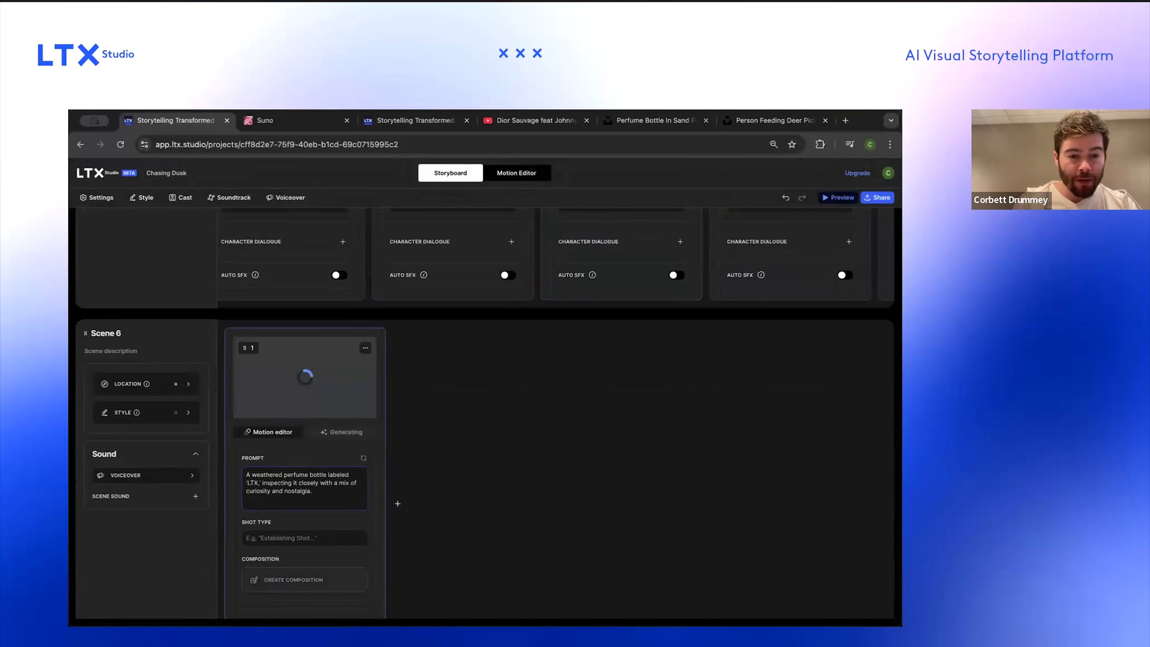
key("shift+Down")
key("BackSpace")
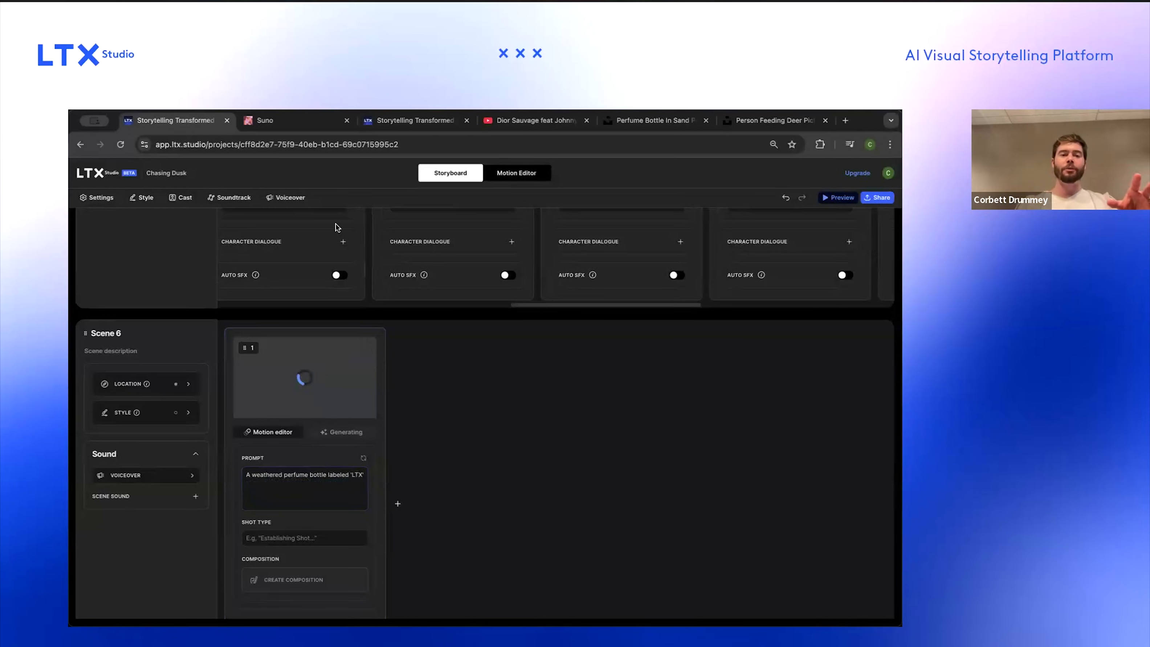
Step: Search the Unsplash tab for "perfume bottle" photos instead of "perfume bottle in sand"
left_click(185, 197)
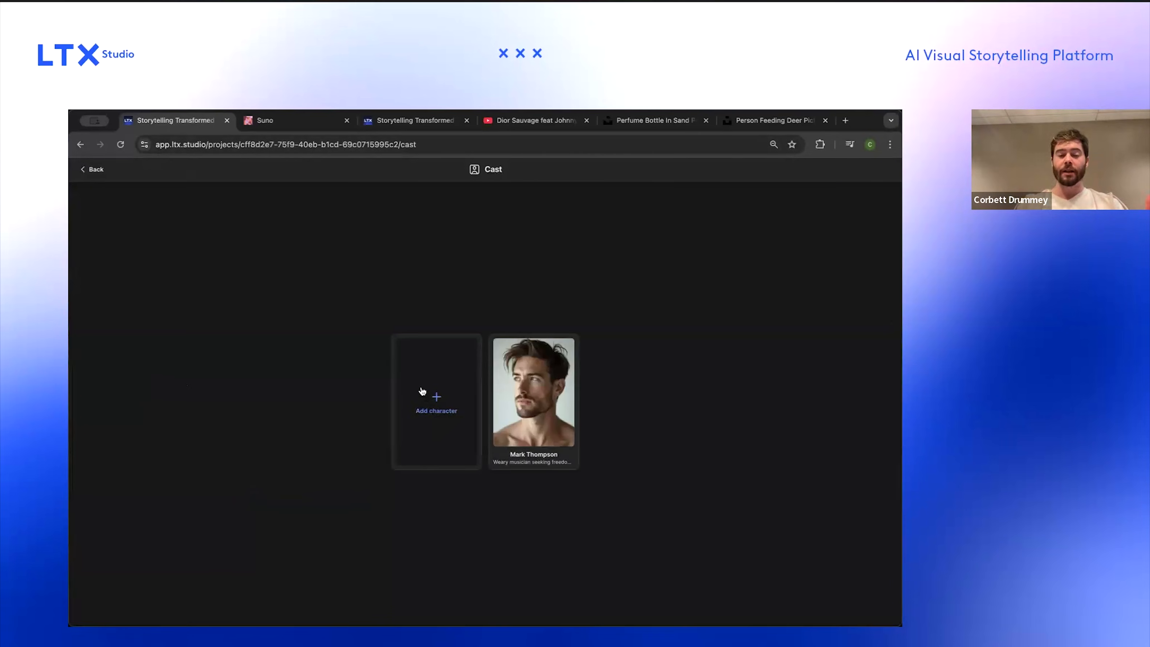
mouse_move(539, 420)
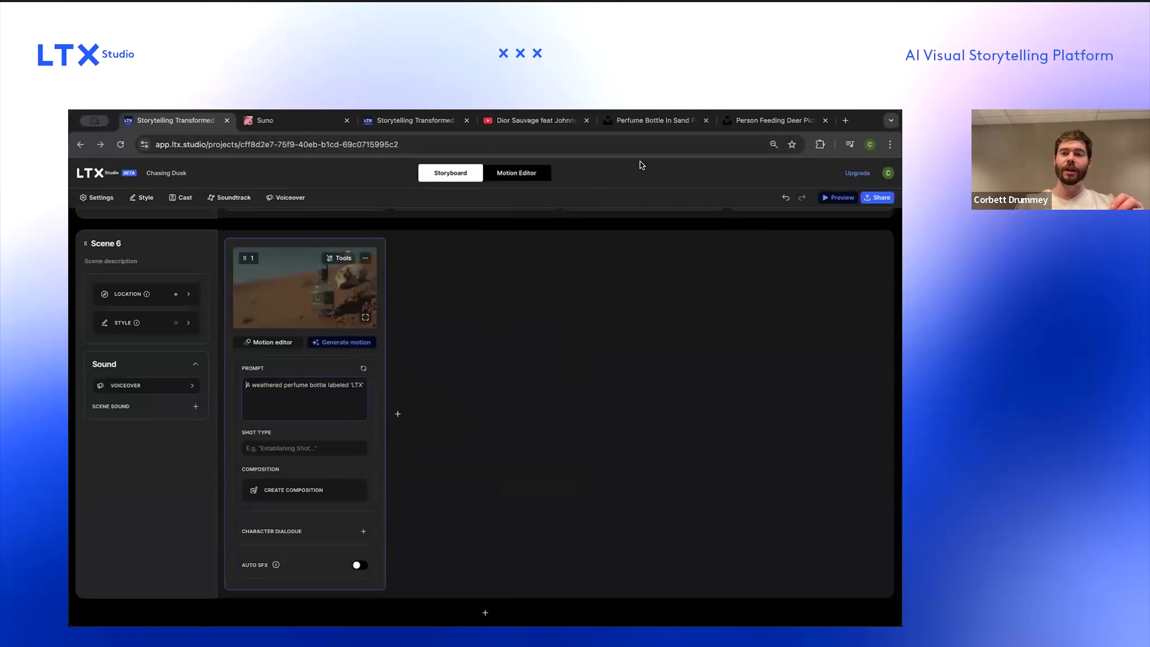
left_click(656, 121)
scroll(621, 298, "up", 2)
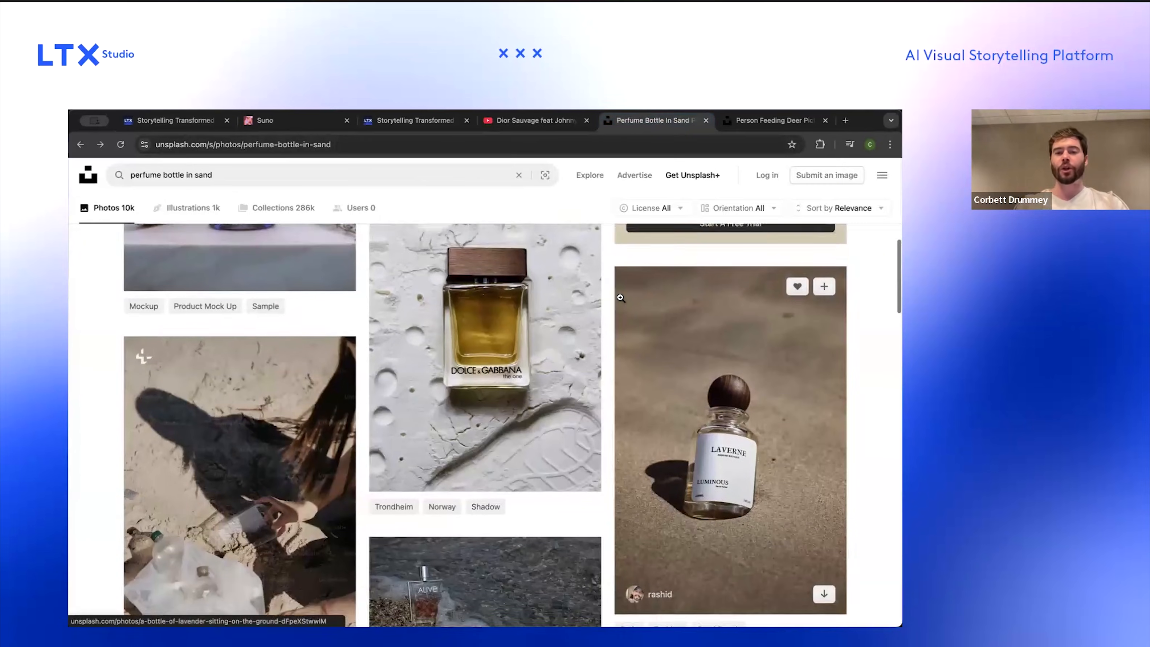
scroll(620, 298, "up", 1)
scroll(630, 347, "up", 2)
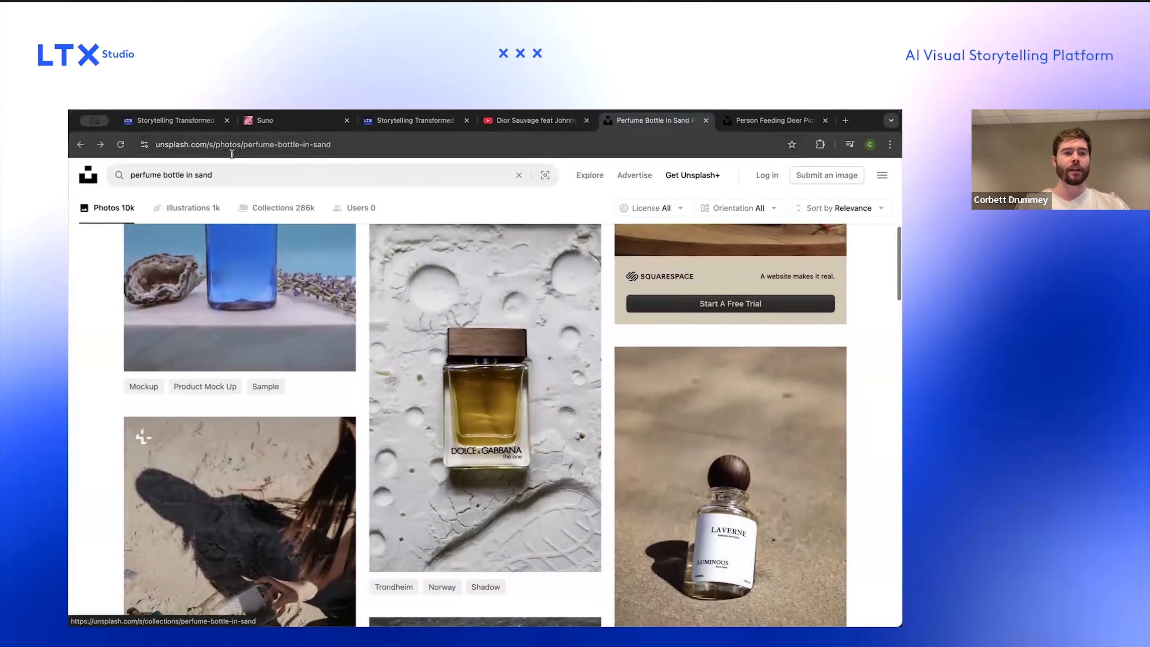
key("Return")
Step: Scroll through the perfume bottle search results looking for a suitable reference image
scroll(424, 329, "down", 10)
scroll(425, 330, "down", 1)
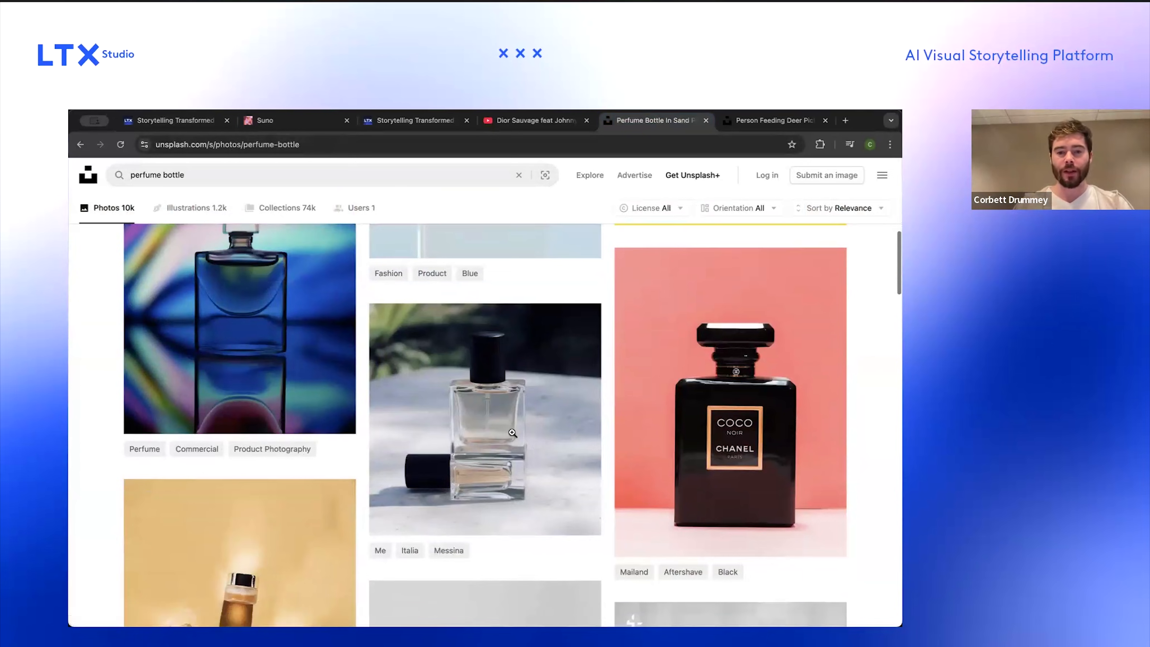
scroll(497, 417, "down", 5)
scroll(497, 417, "down", 10)
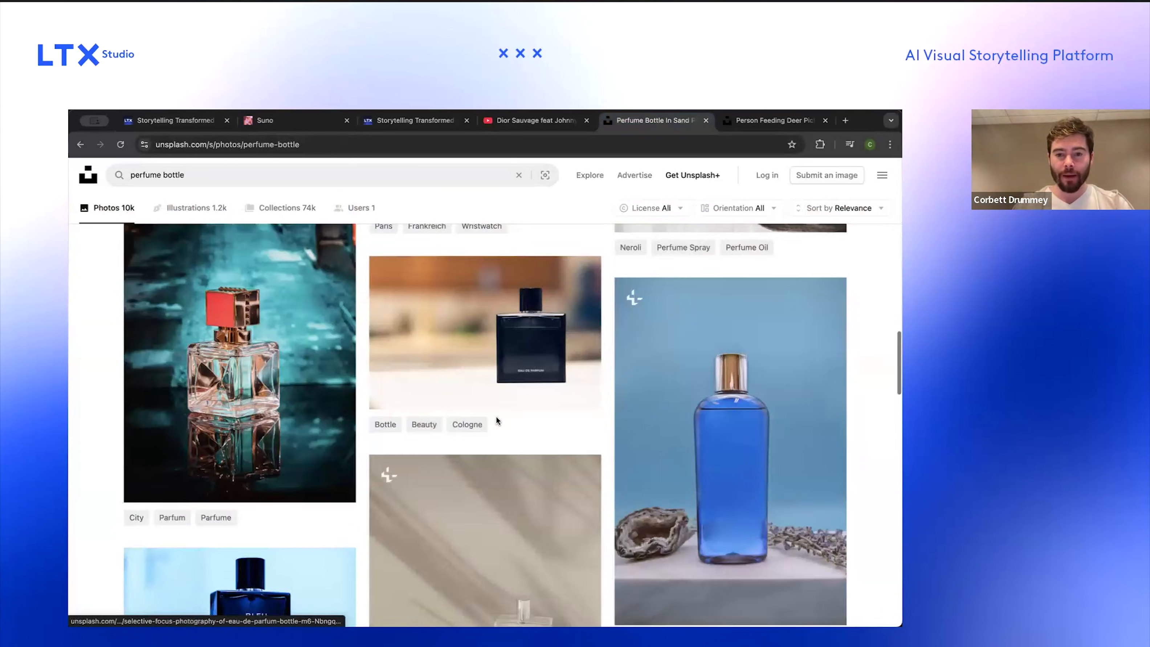
scroll(496, 417, "down", 10)
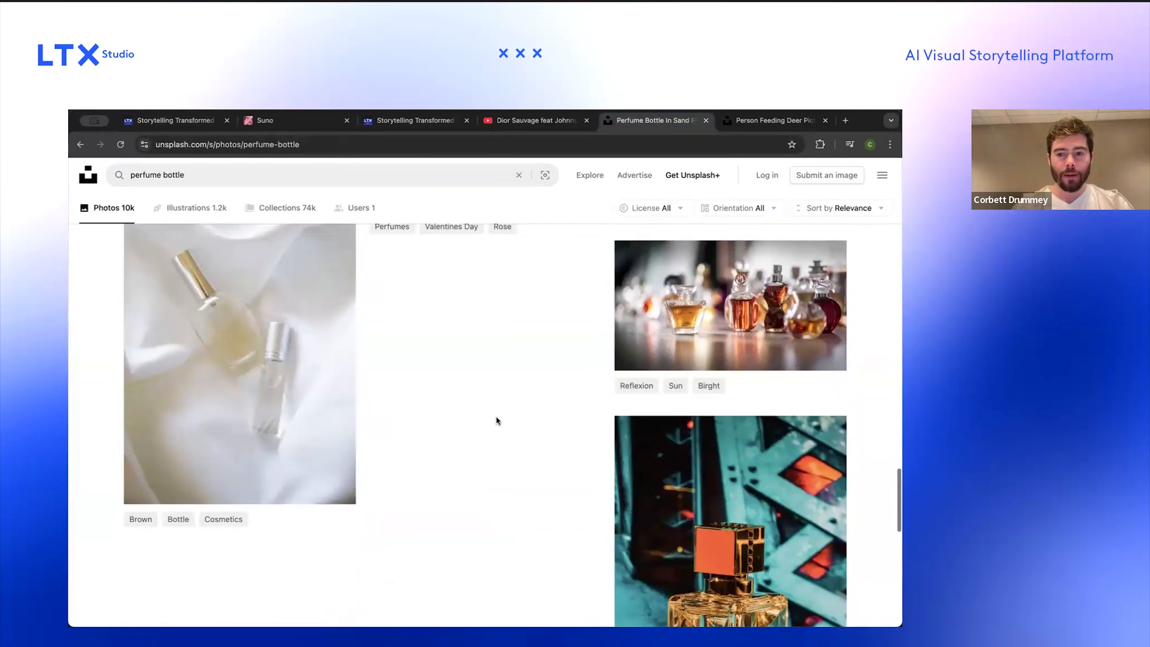
scroll(496, 417, "down", 8)
left_click(485, 453)
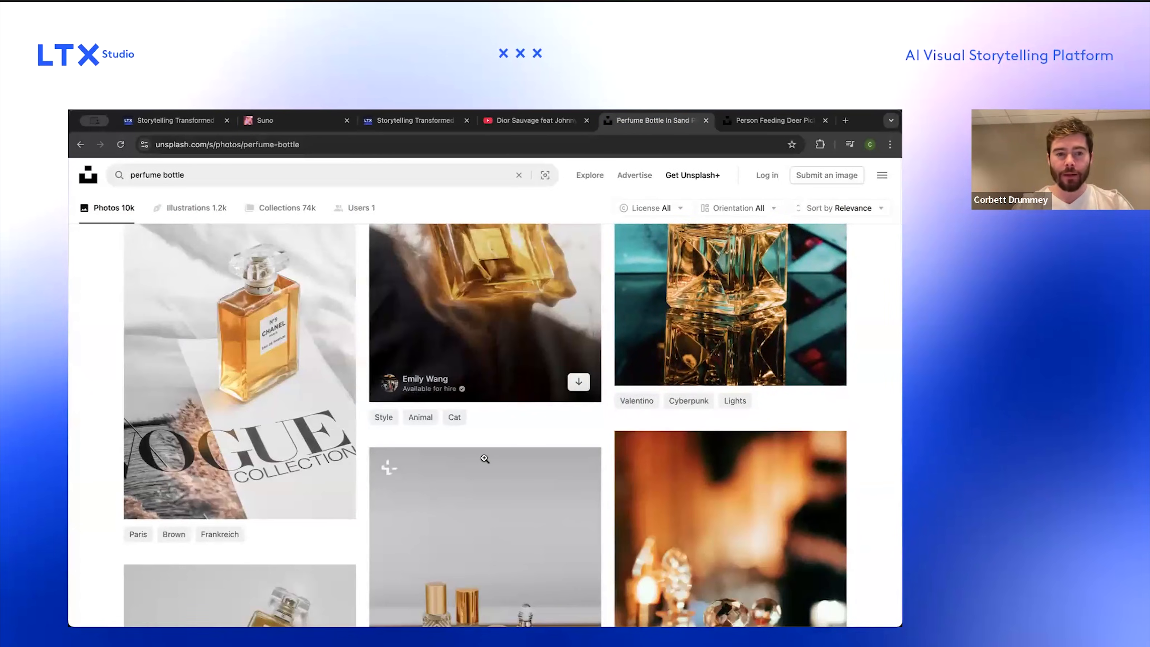
scroll(494, 422, "up", 3)
scroll(498, 394, "down", 10)
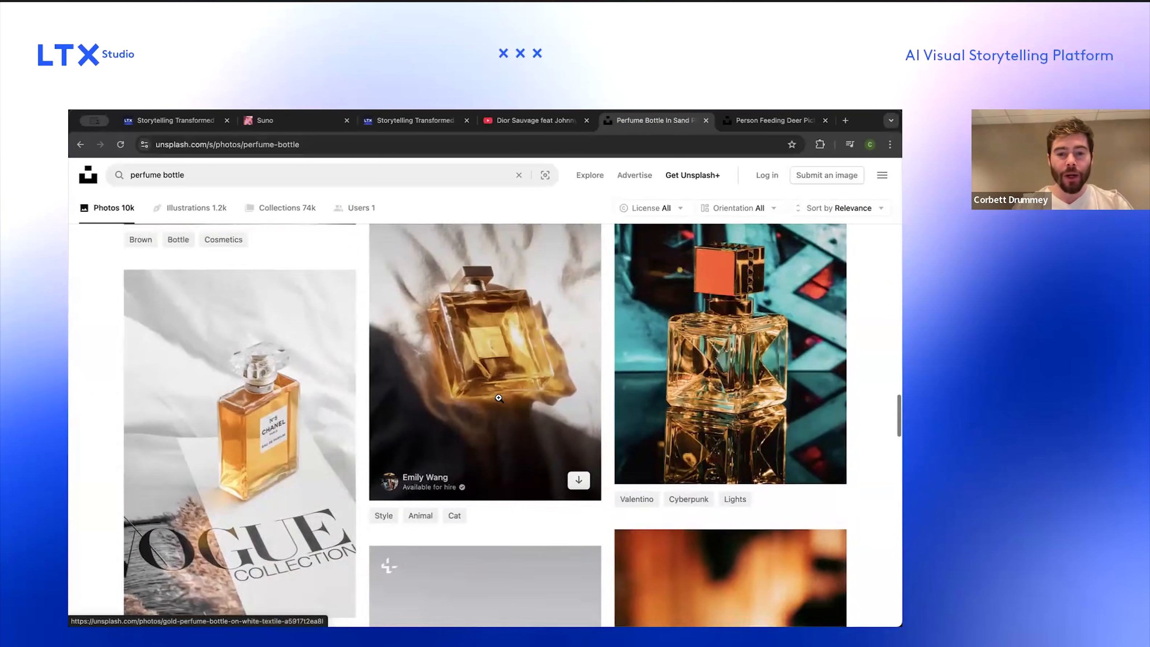
scroll(392, 412, "down", 20)
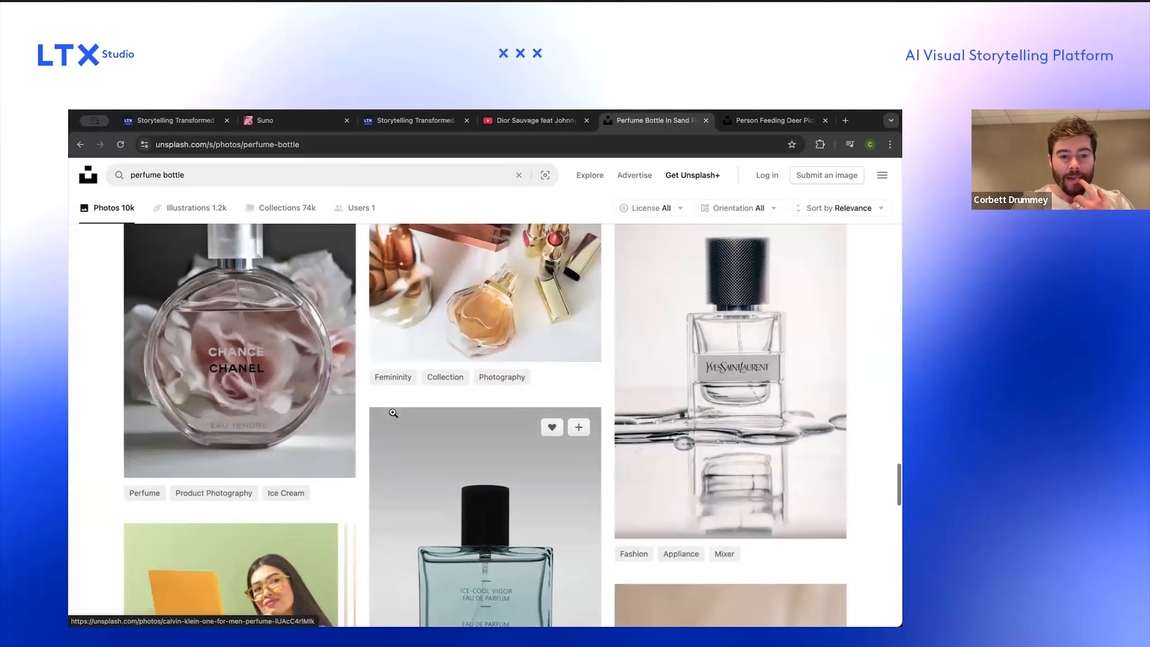
scroll(393, 412, "down", 15)
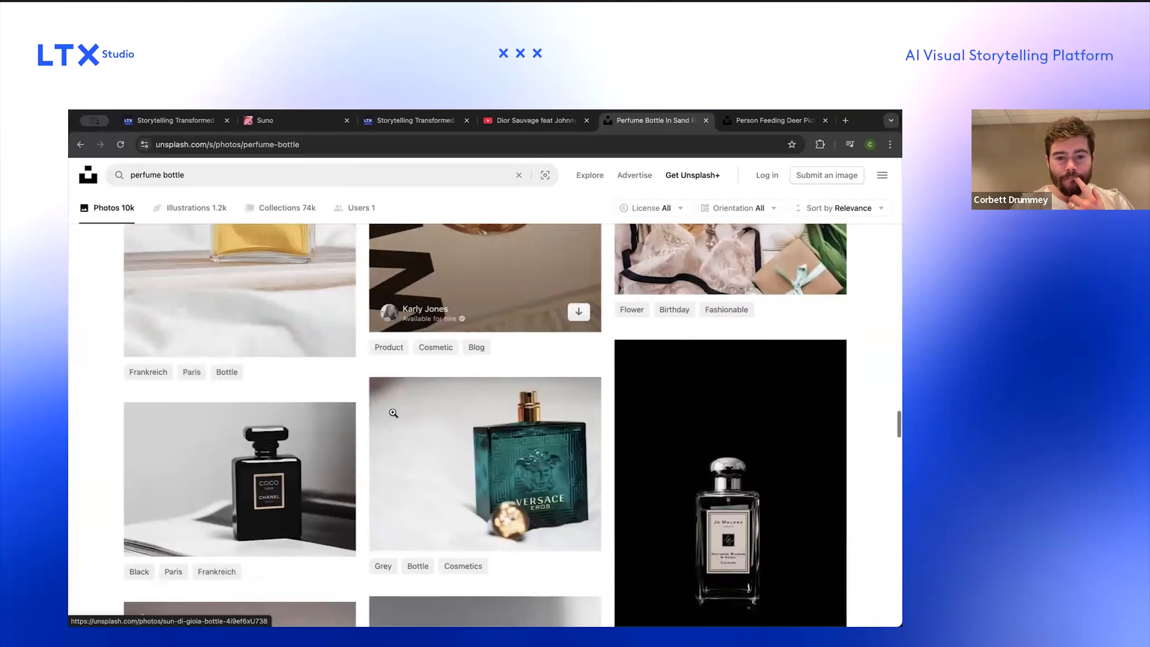
scroll(392, 412, "down", 15)
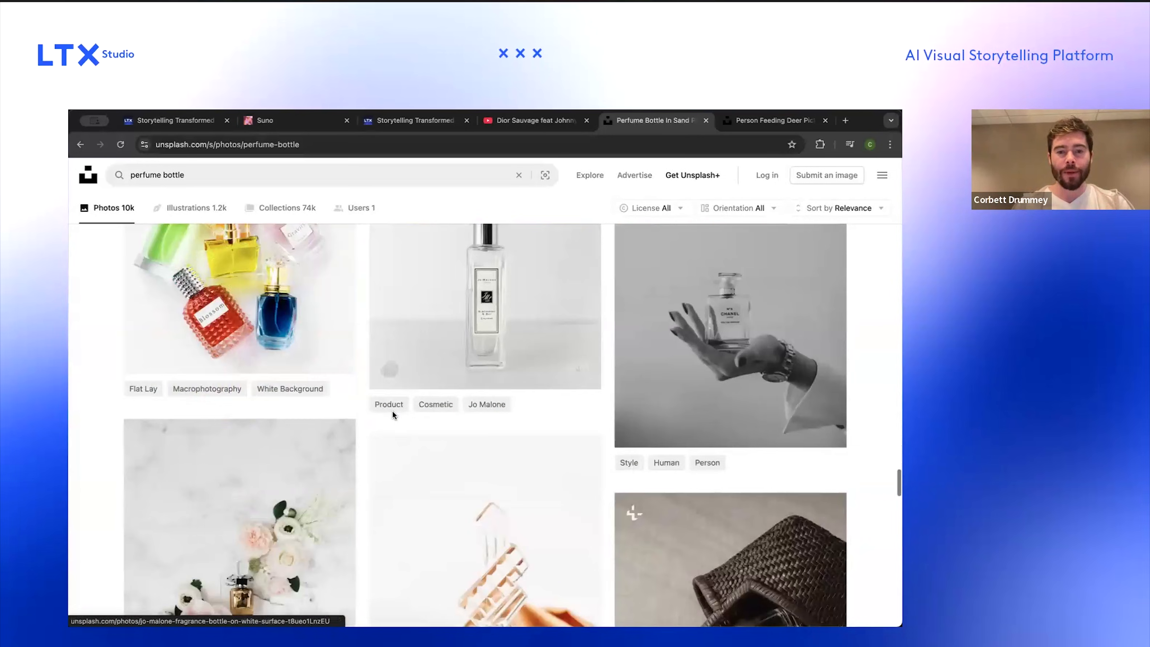
scroll(392, 413, "down", 15)
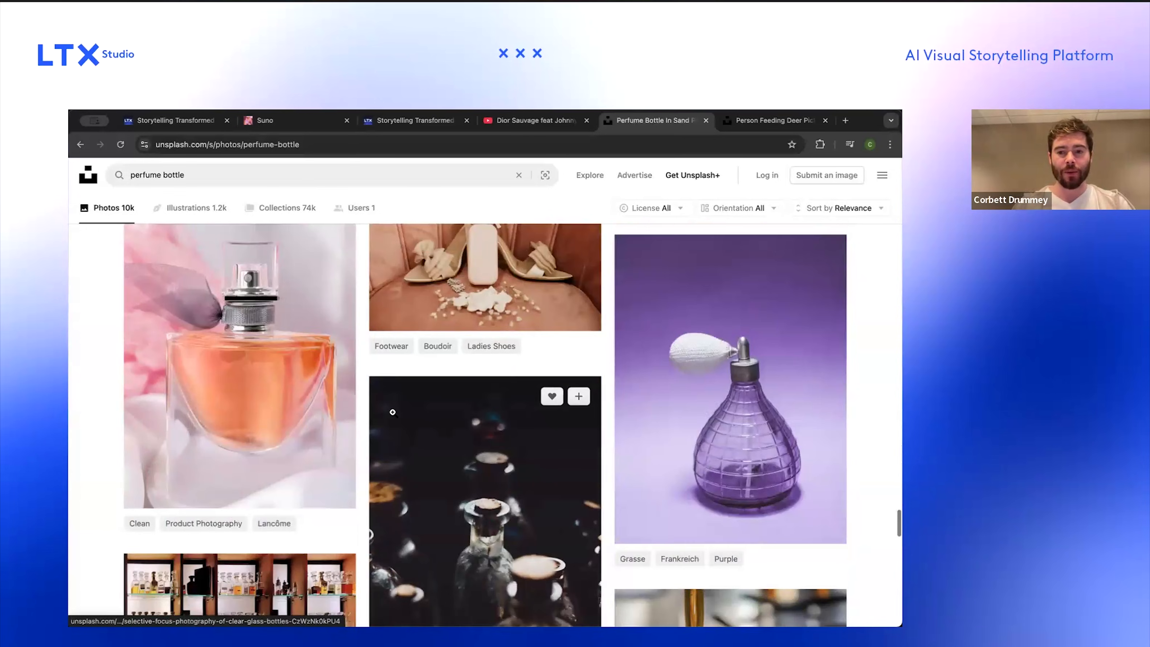
scroll(392, 413, "down", 5)
scroll(393, 413, "up", 6)
scroll(432, 535, "down", 5)
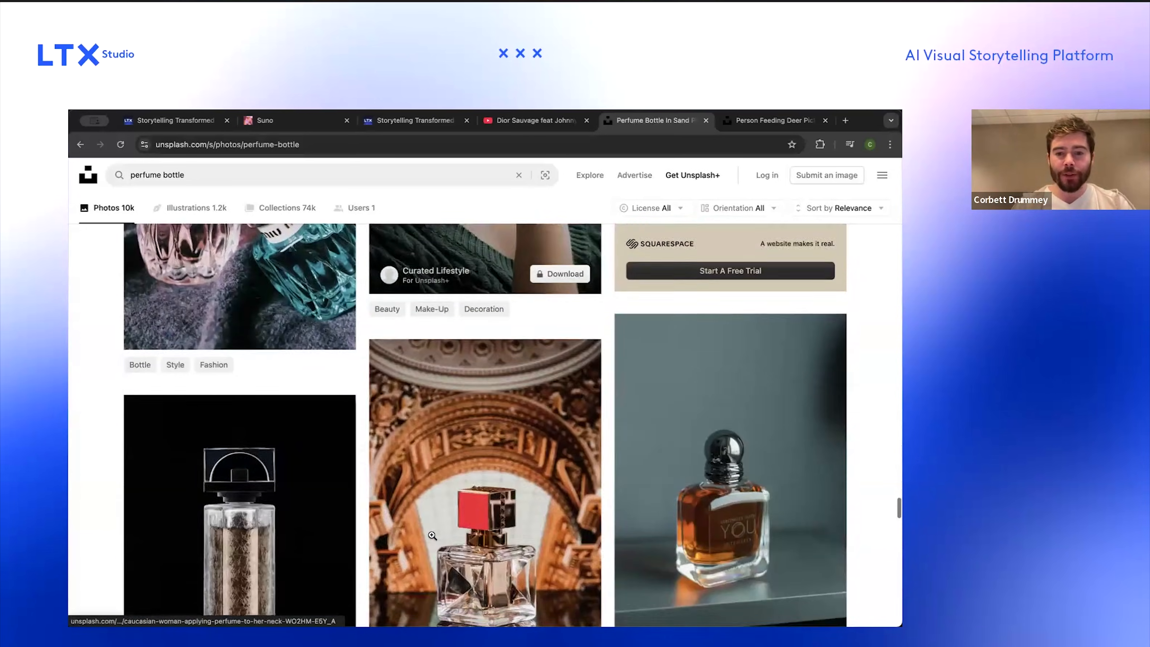
Step: Open and examine individual perfume bottle photos from the results, returning to the grid each time
left_click(711, 512)
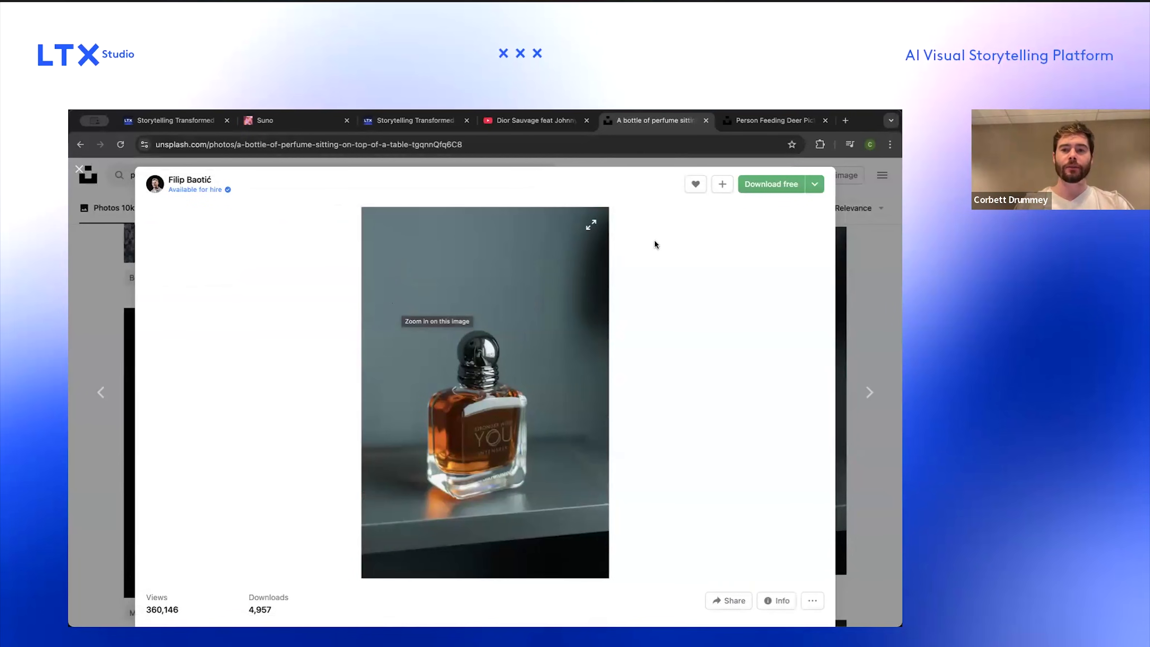
key("Escape")
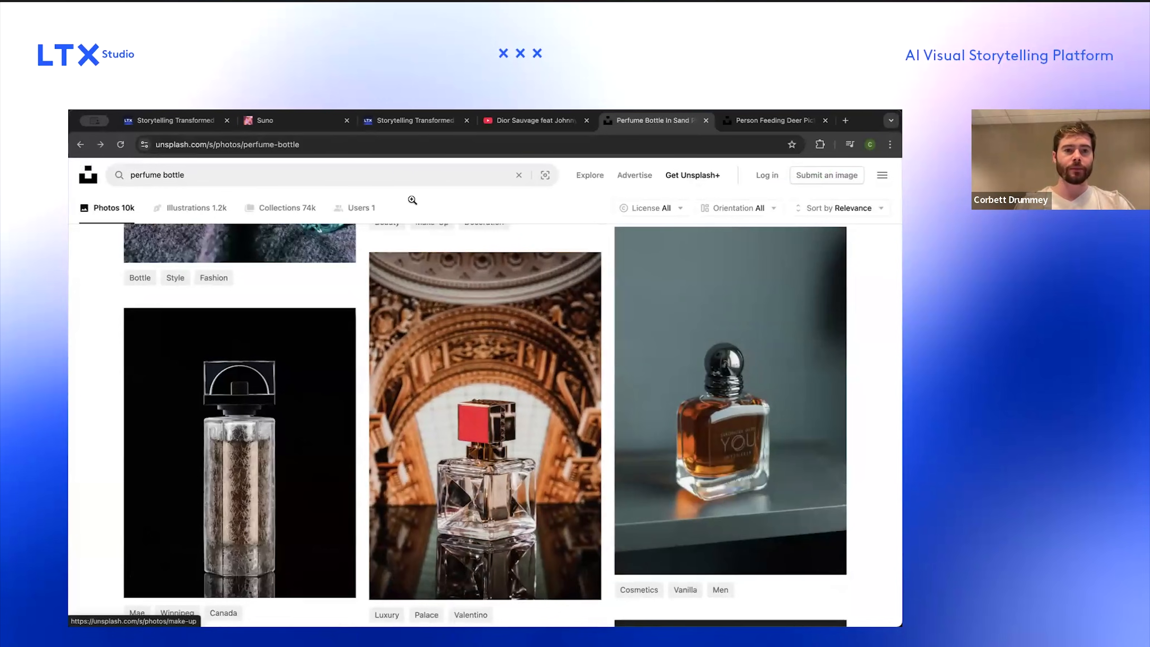
scroll(437, 315, "down", 15)
scroll(436, 314, "down", 20)
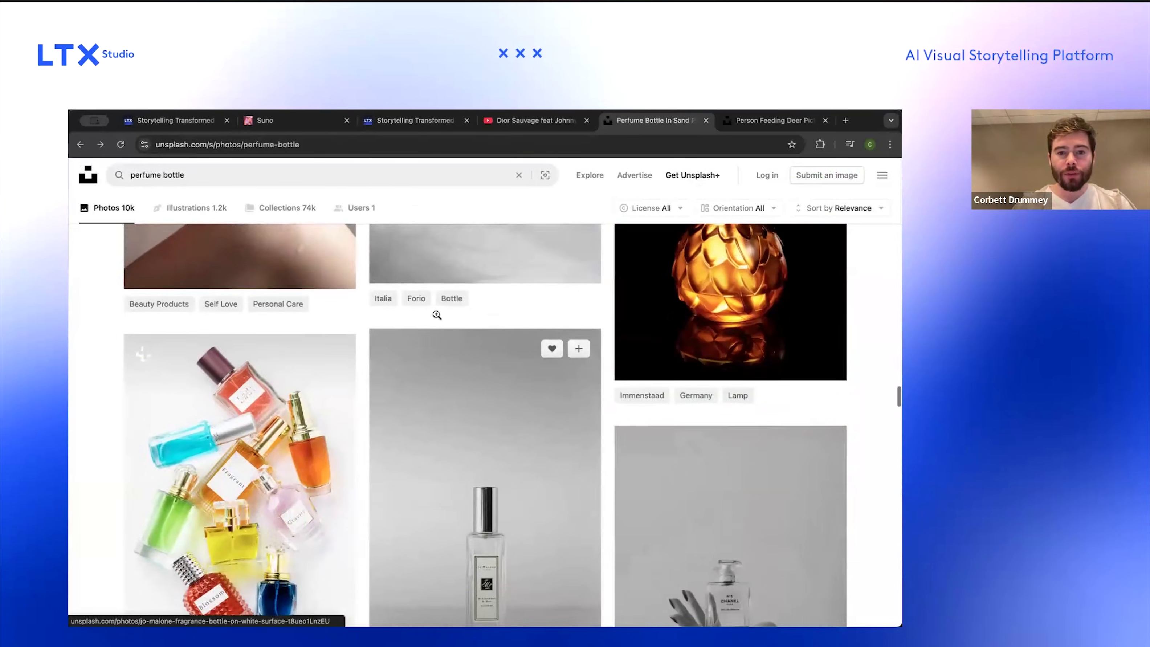
scroll(436, 314, "up", 15)
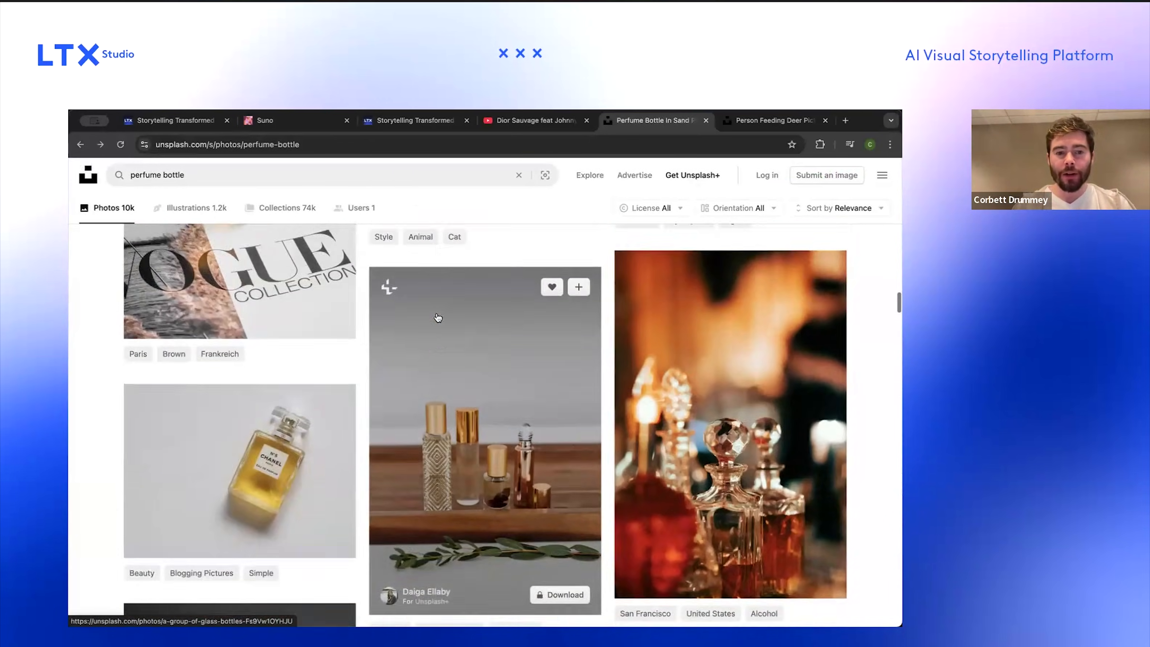
scroll(435, 316, "up", 10)
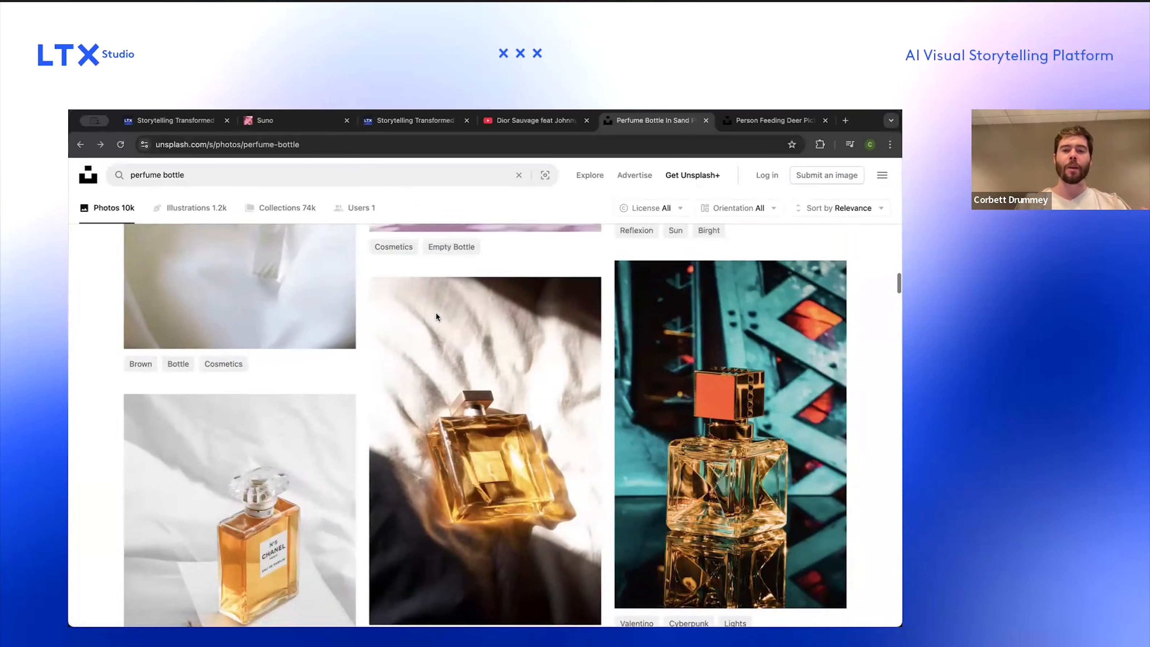
scroll(436, 316, "up", 5)
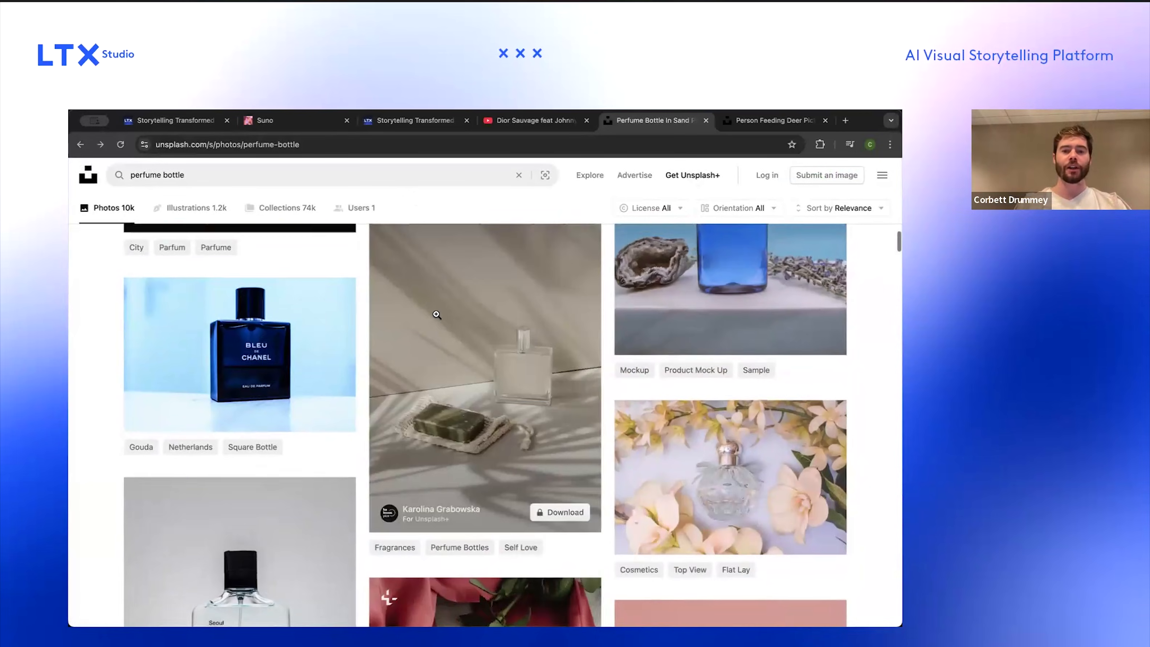
scroll(436, 315, "up", 10)
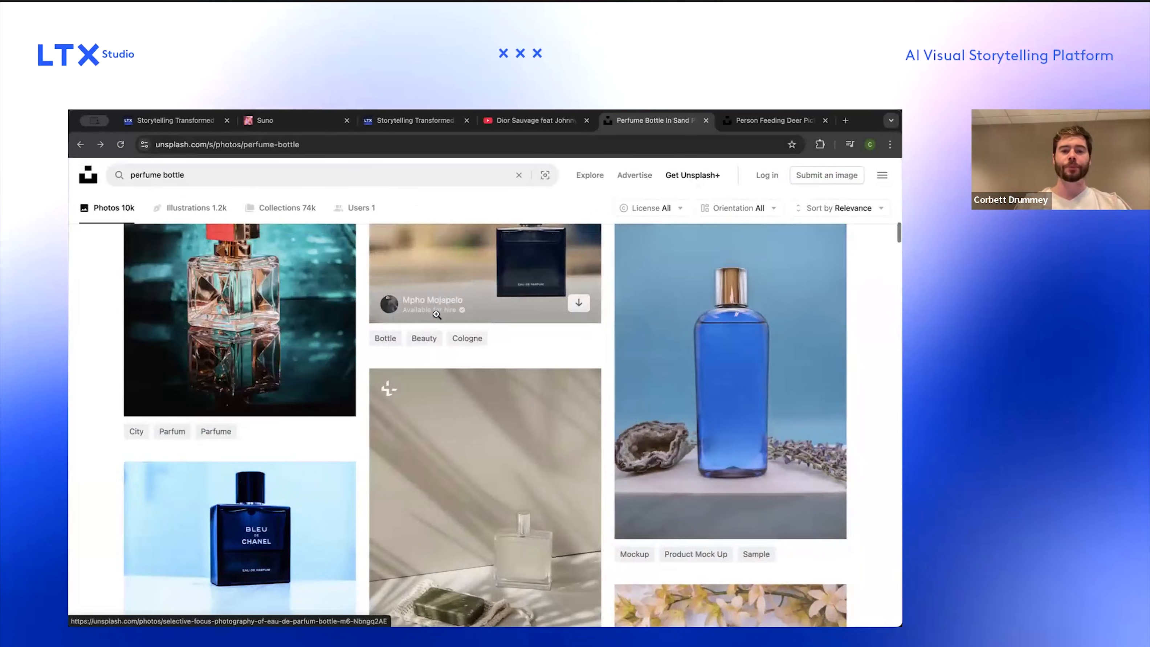
scroll(436, 314, "up", 5)
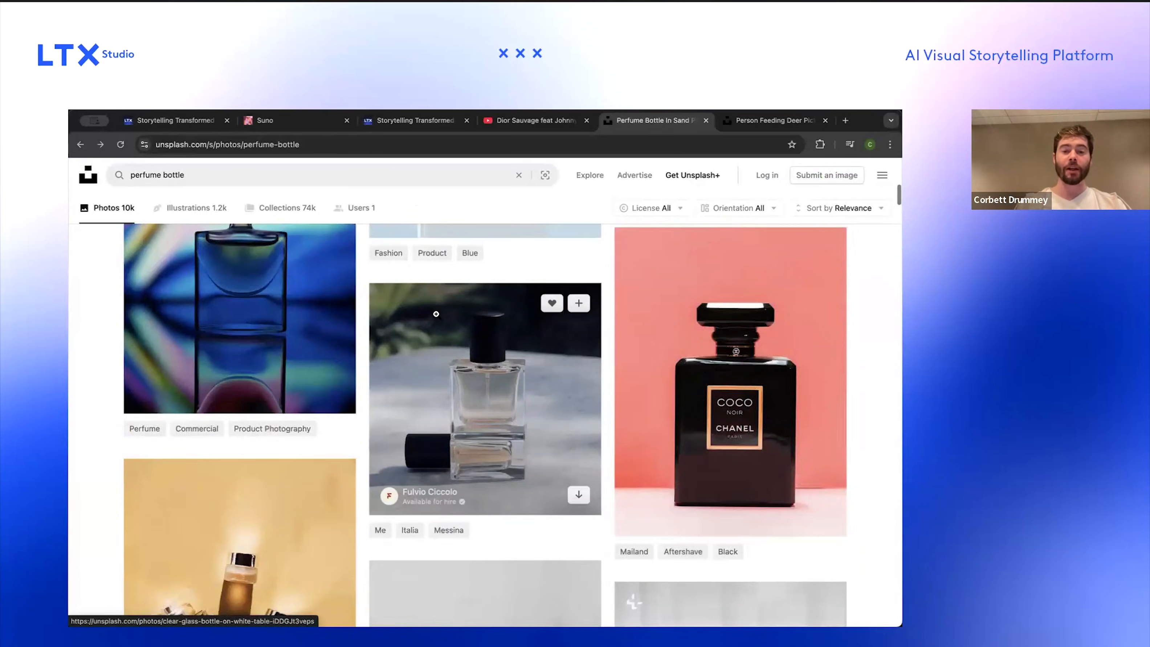
left_click(596, 352)
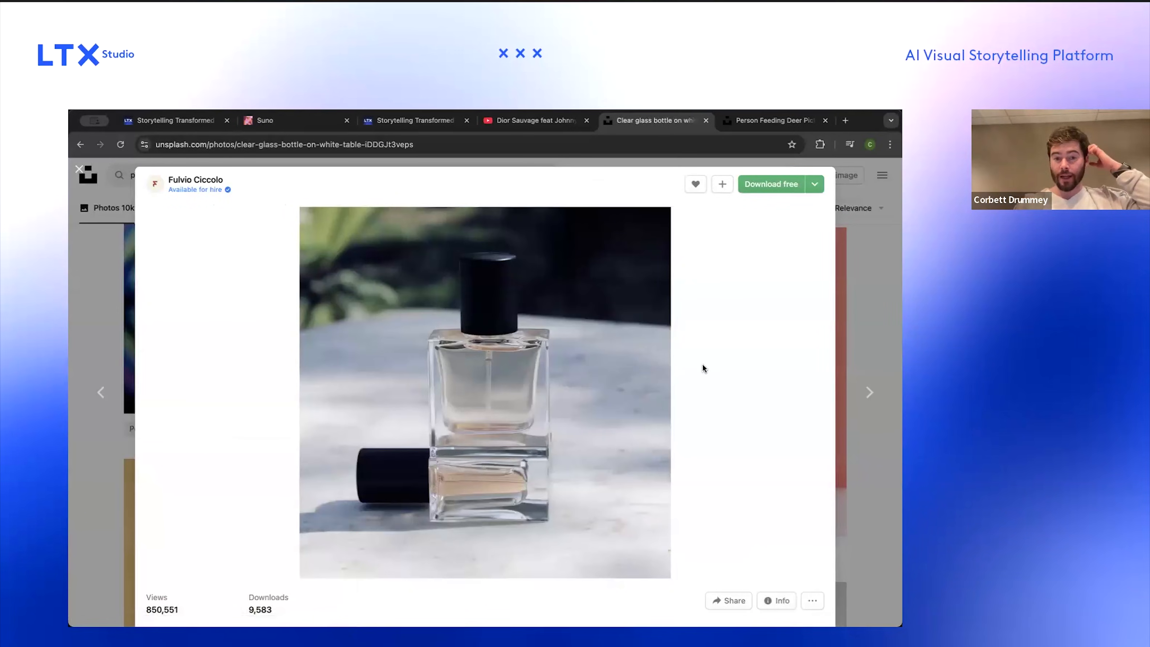
key("Escape")
scroll(505, 347, "down", 15)
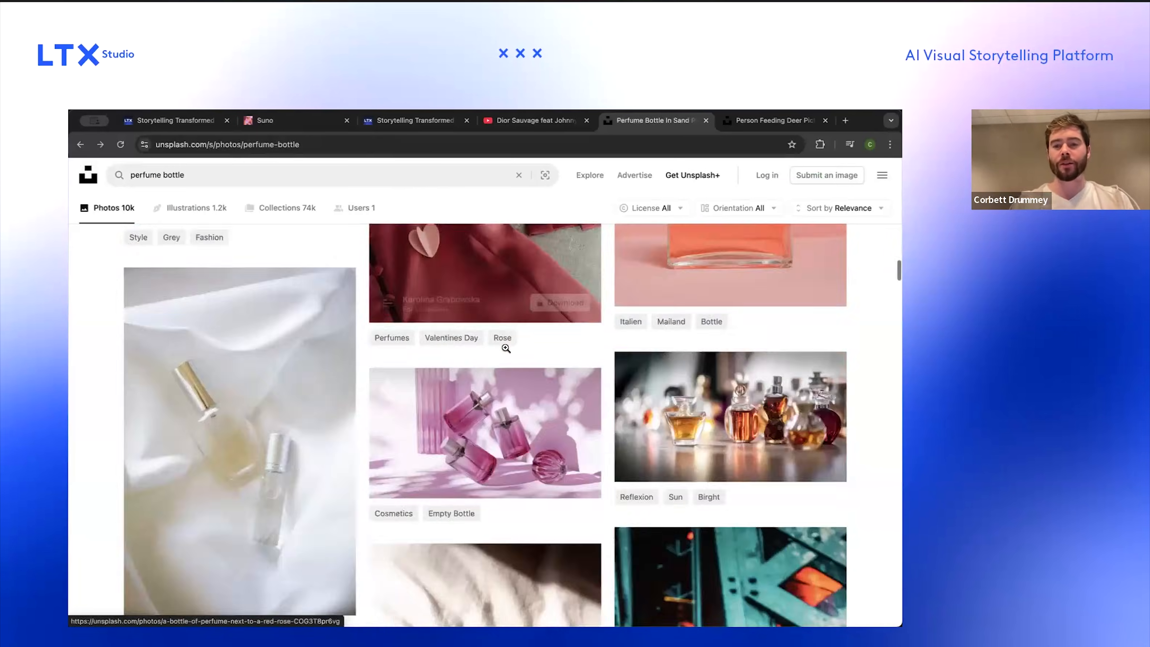
scroll(506, 347, "down", 20)
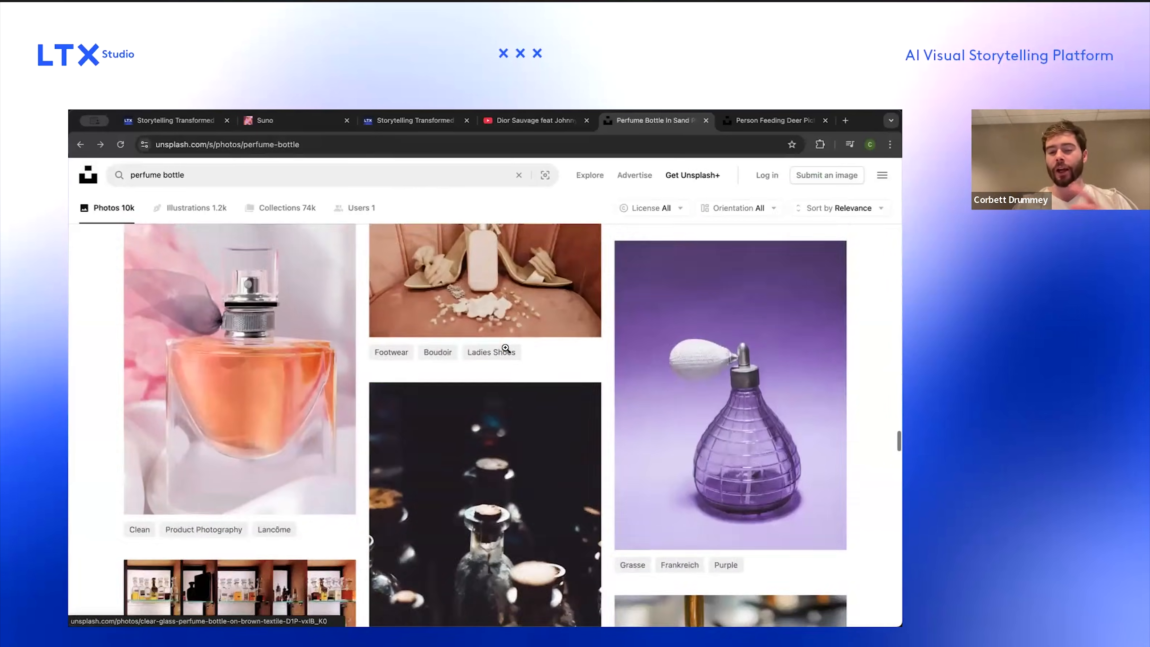
scroll(506, 347, "down", 8)
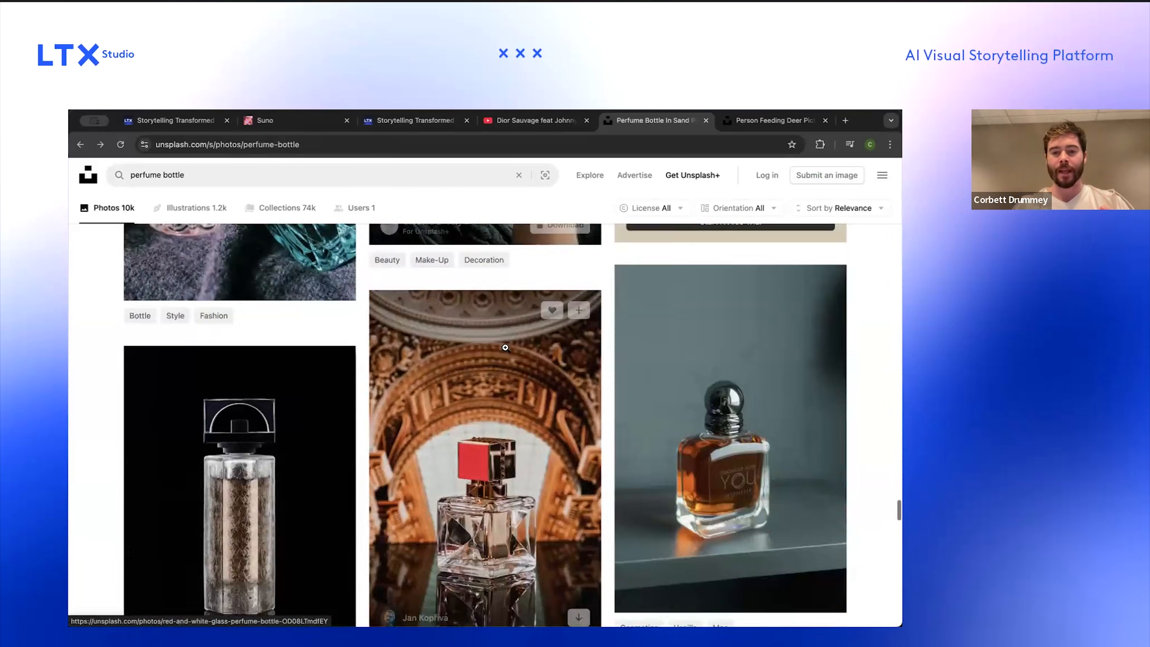
scroll(788, 357, "up", 3)
Step: Open the amber 'YOU' perfume bottle photo and capture a screenshot of it
left_click(788, 356)
key("super+shift+4")
left_click_drag(534, 480, 539, 504)
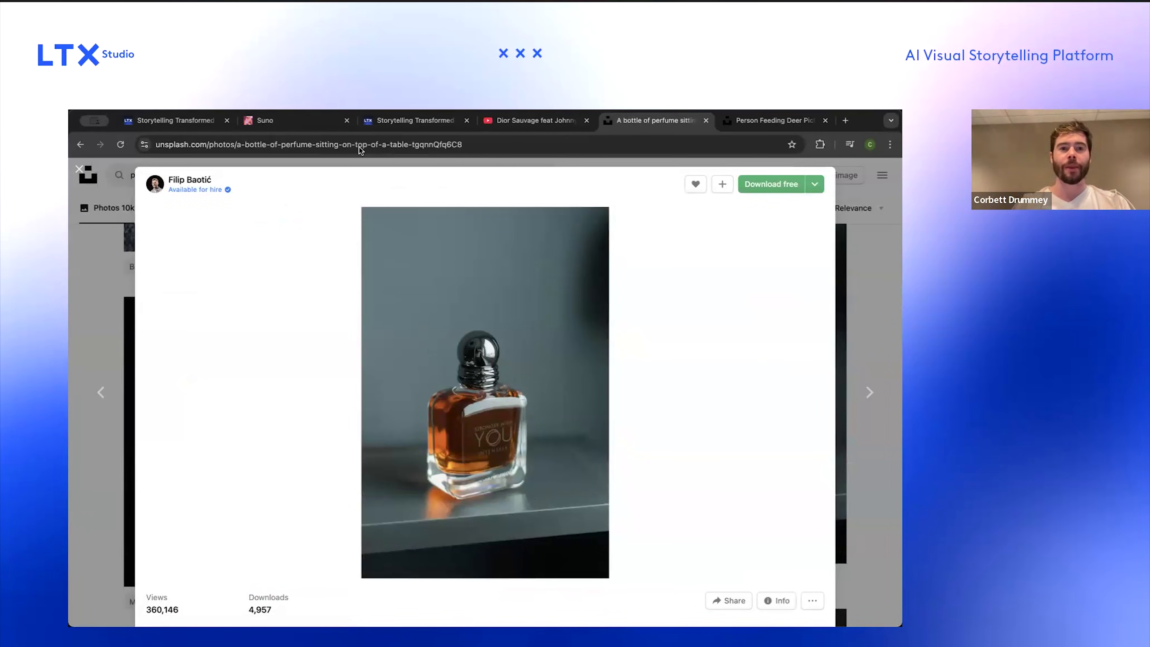
Step: Return to the LTX project, open the Cast, and start a new character named "Ltx Perfume"
left_click(136, 127)
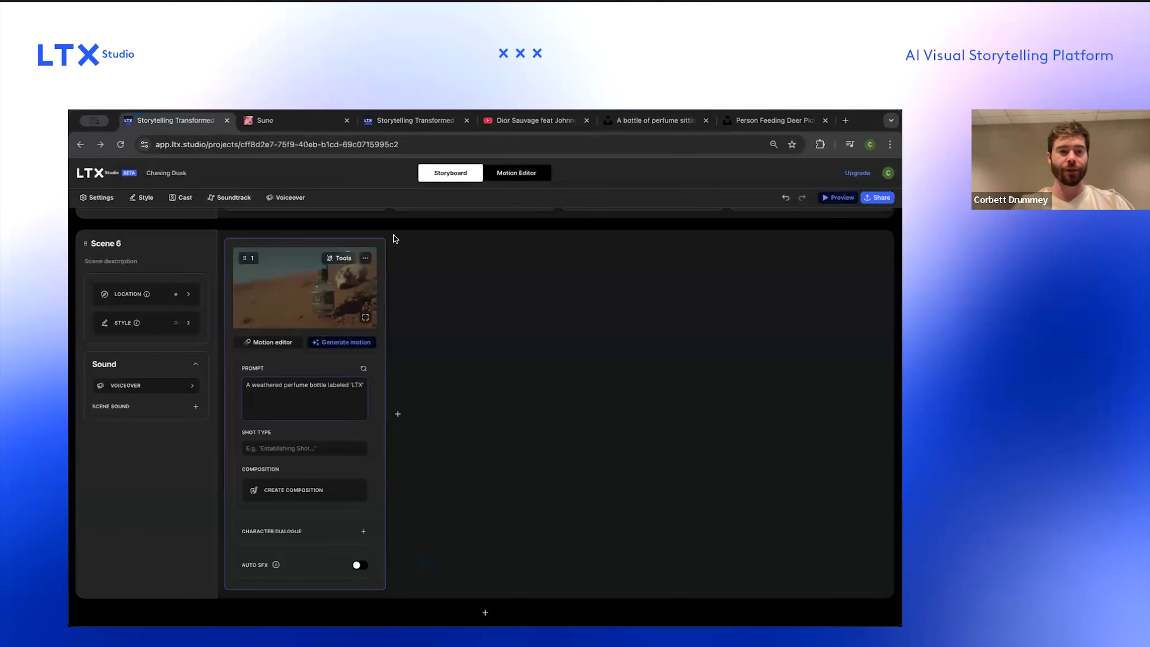
left_click(182, 197)
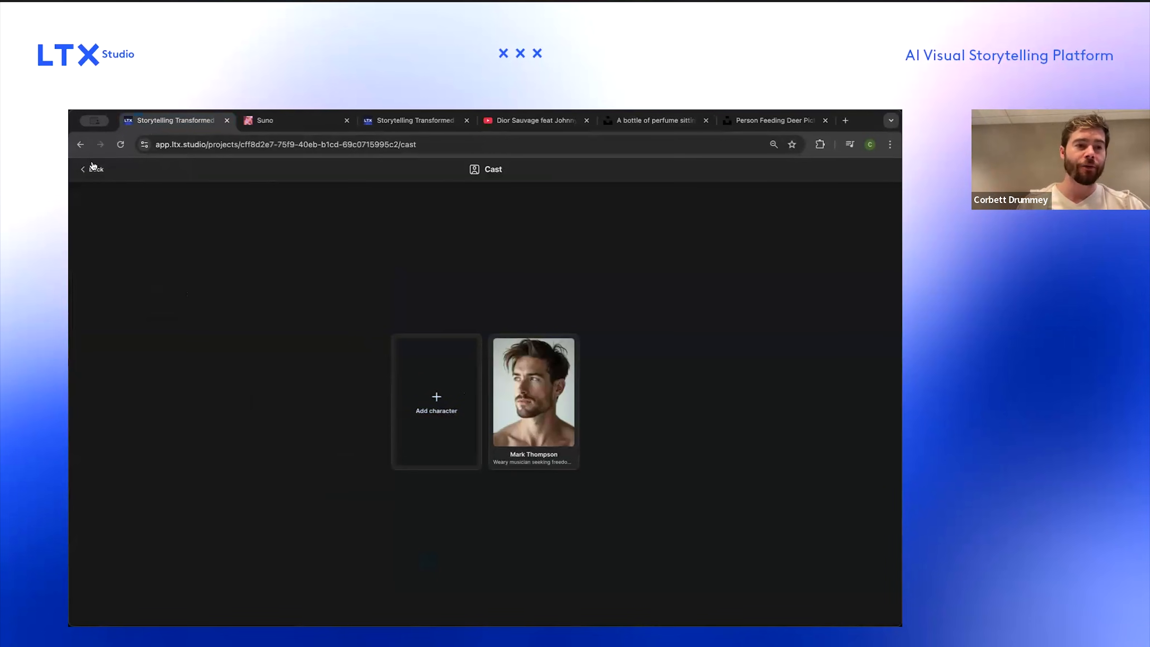
left_click(438, 372)
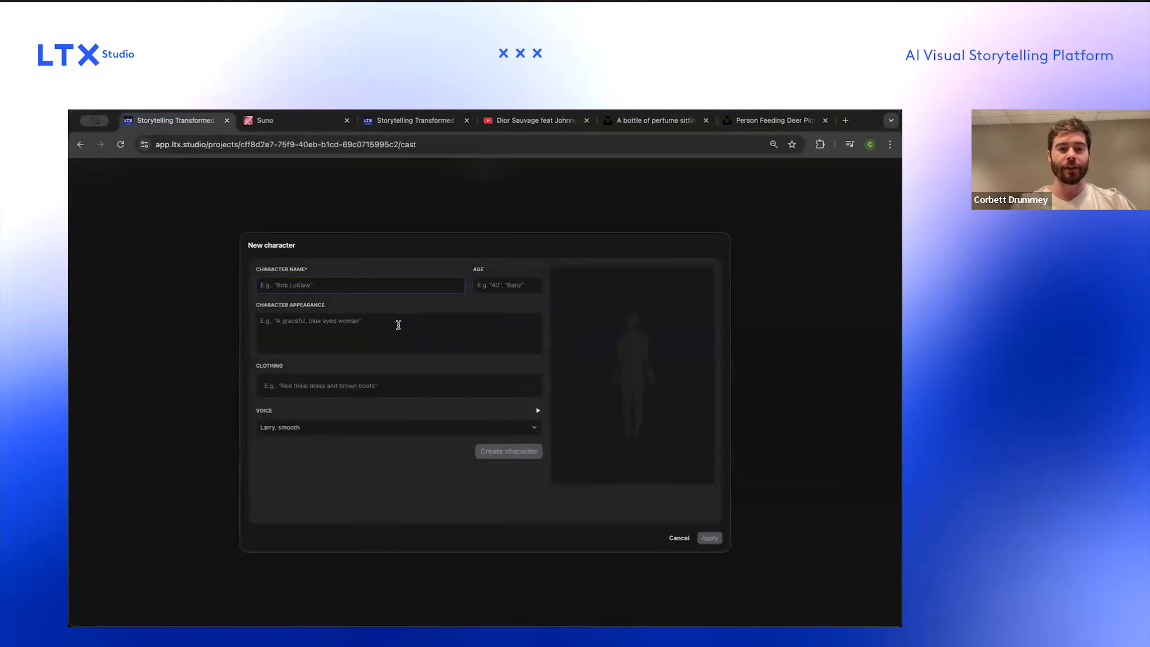
type("Ltx Perfume")
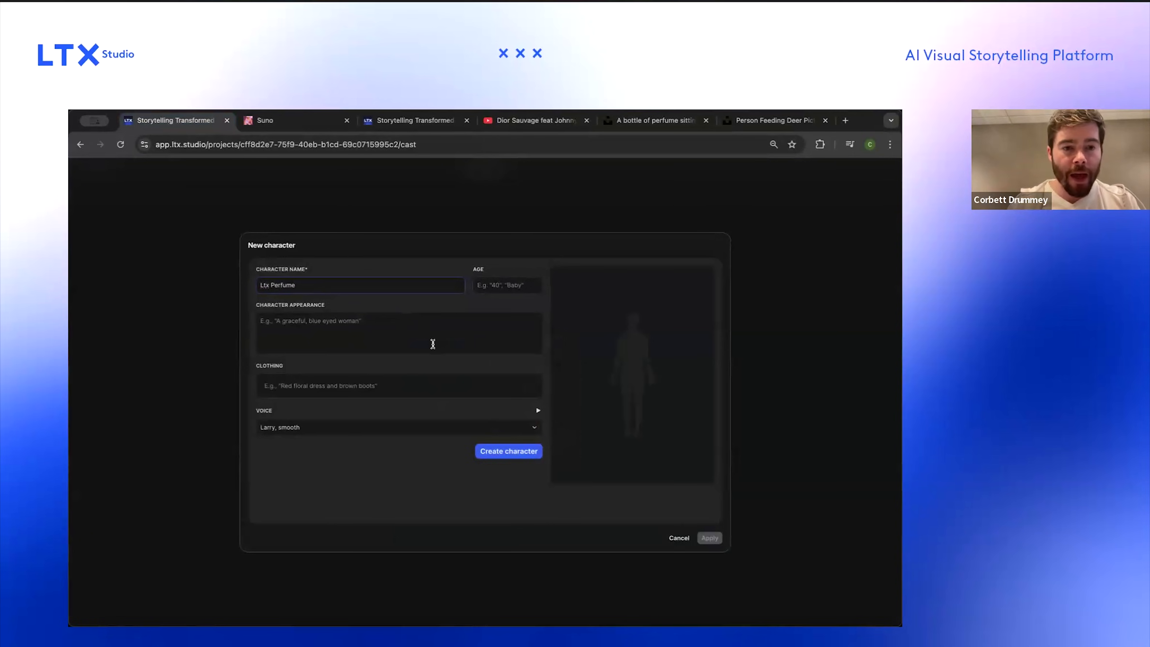
Step: Set the character's appearance to "A perfume bottle with a golden top"
left_click(432, 342)
type("A perfume bottle")
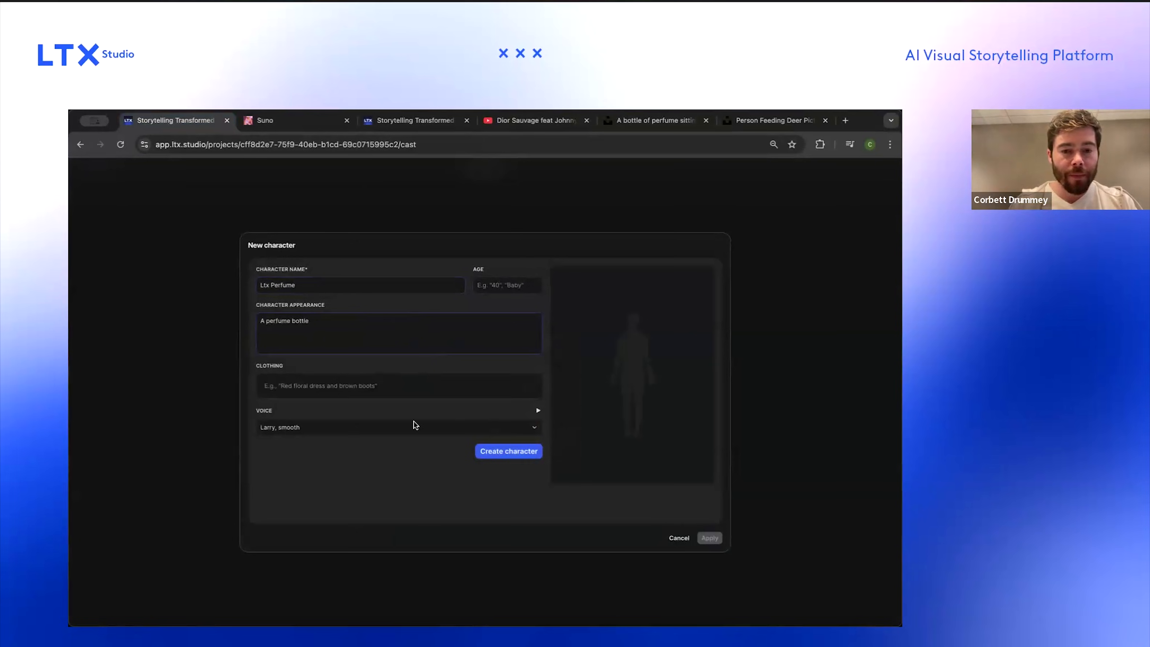
type("golden")
key("alt+BackSpace")
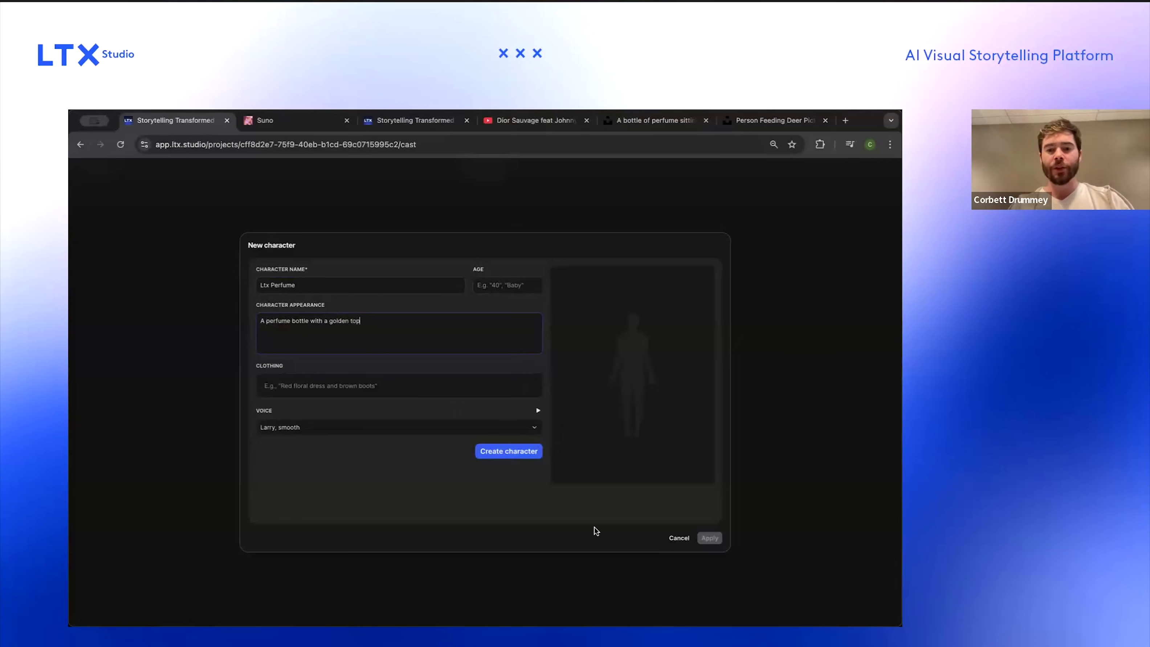
Step: Generate the character, revise its appearance to "A perfume bottle with a golden top, a glass body, it says "LTX" on the front", and apply
left_click(534, 454)
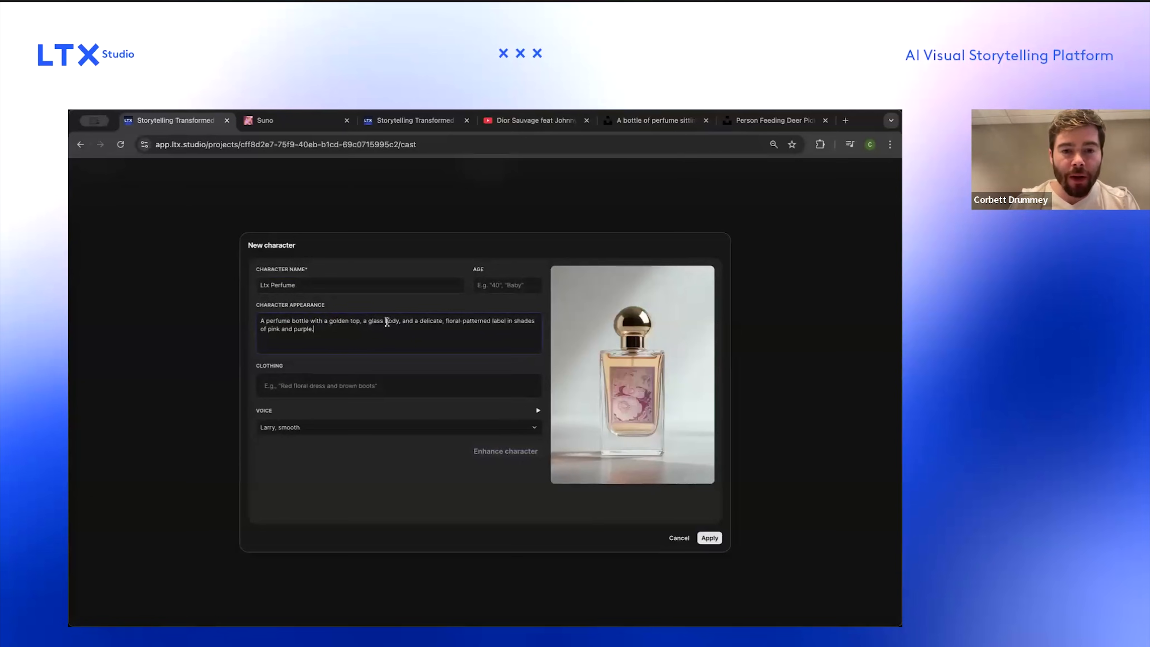
left_click_drag(399, 321, 531, 330)
key("BackSpace")
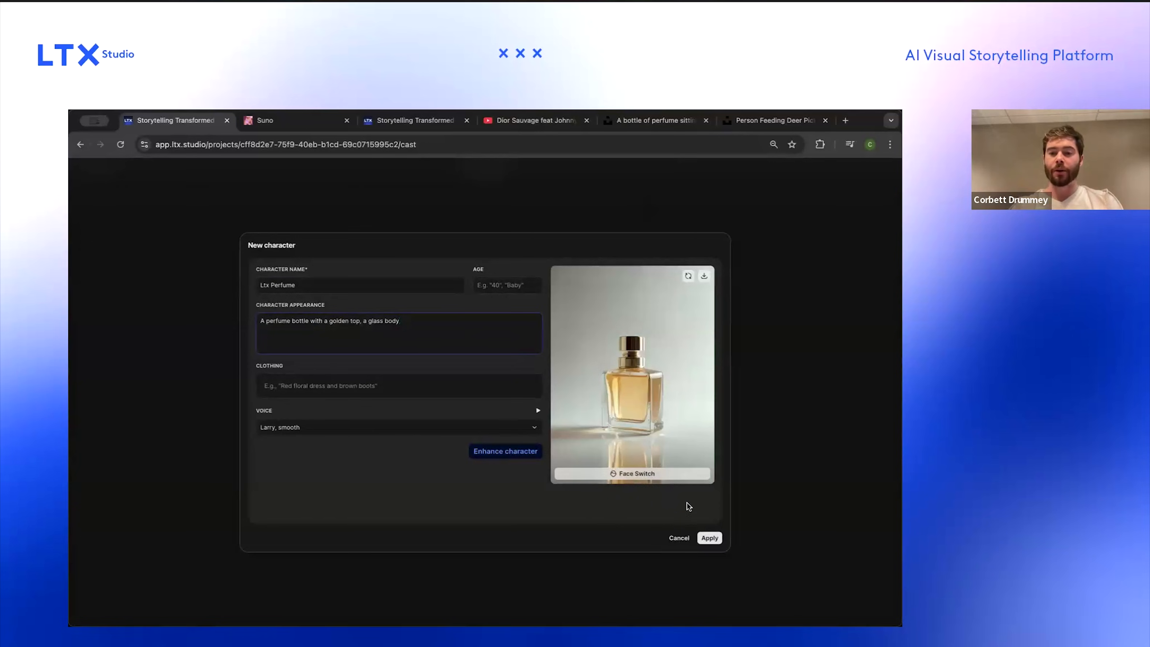
type("It sauy")
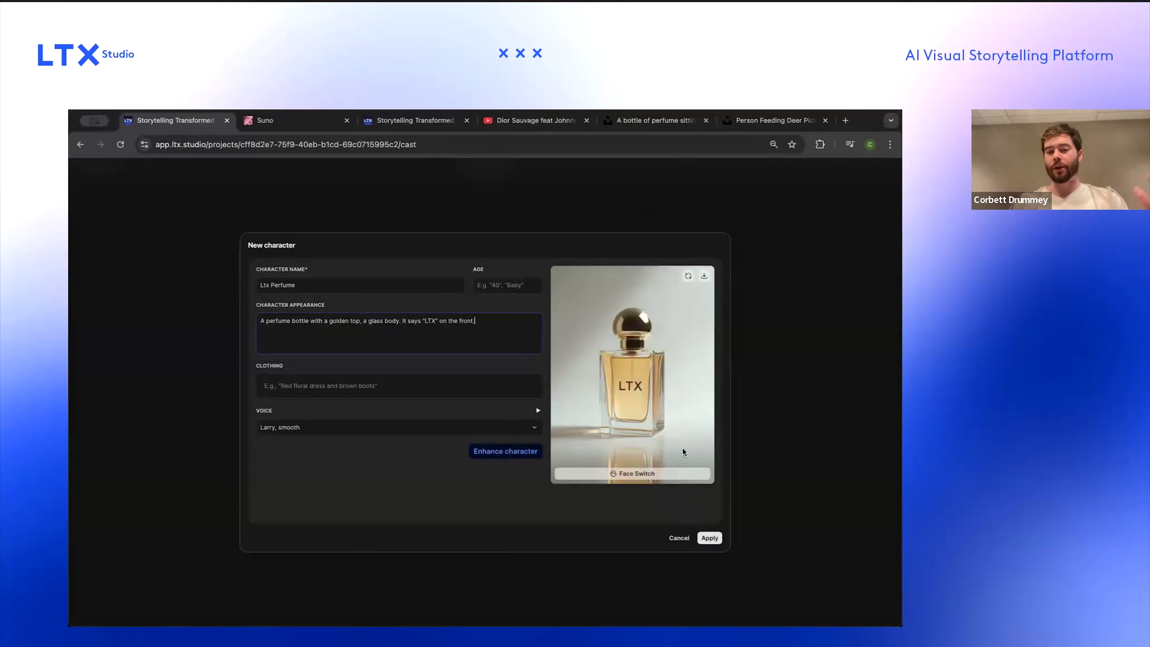
left_click(711, 538)
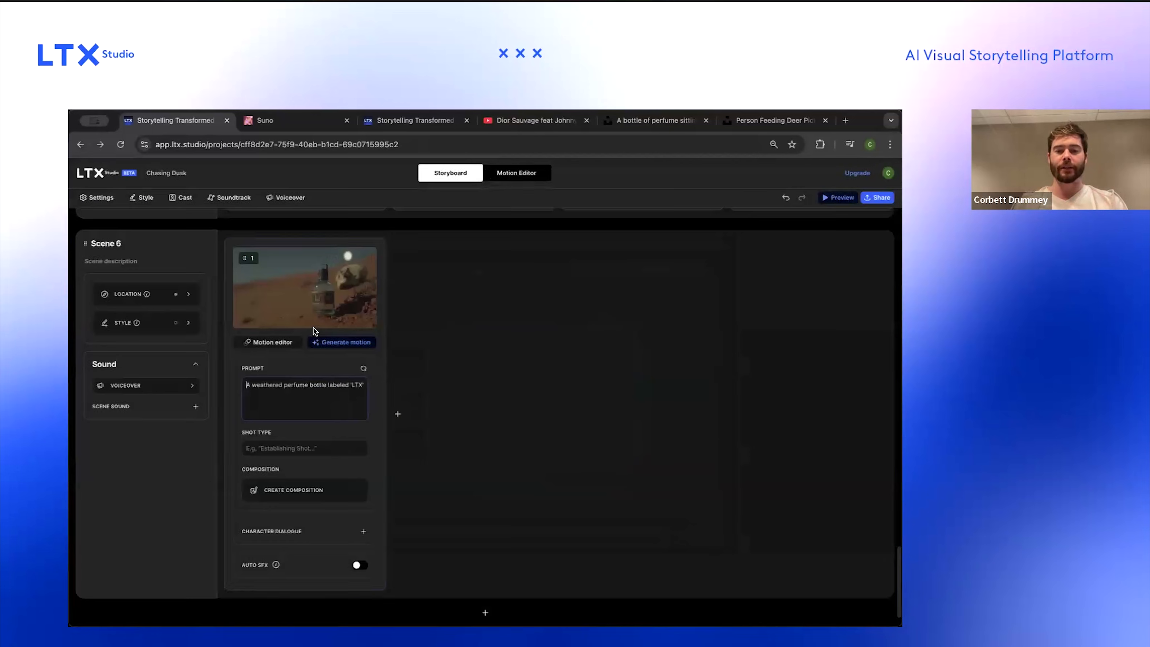
Step: Replace Scene 6's frame prompt with a mention of Ltx Perfume followed by "in the sand"
triple_click(324, 391)
type("@")
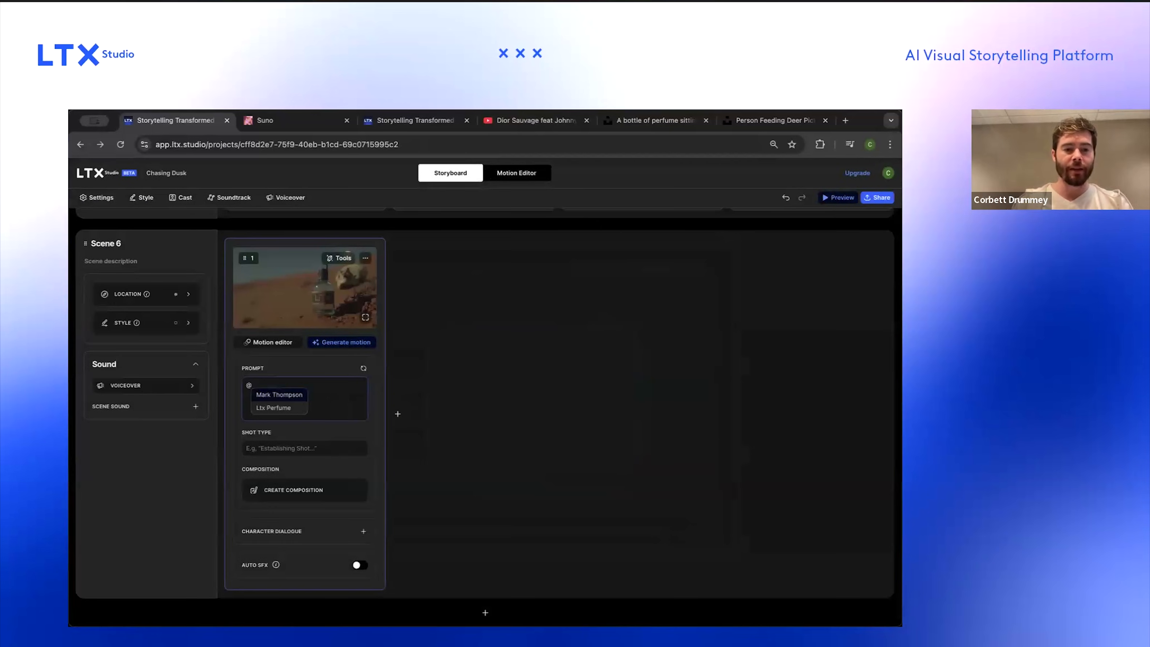
key("Down")
key("Return")
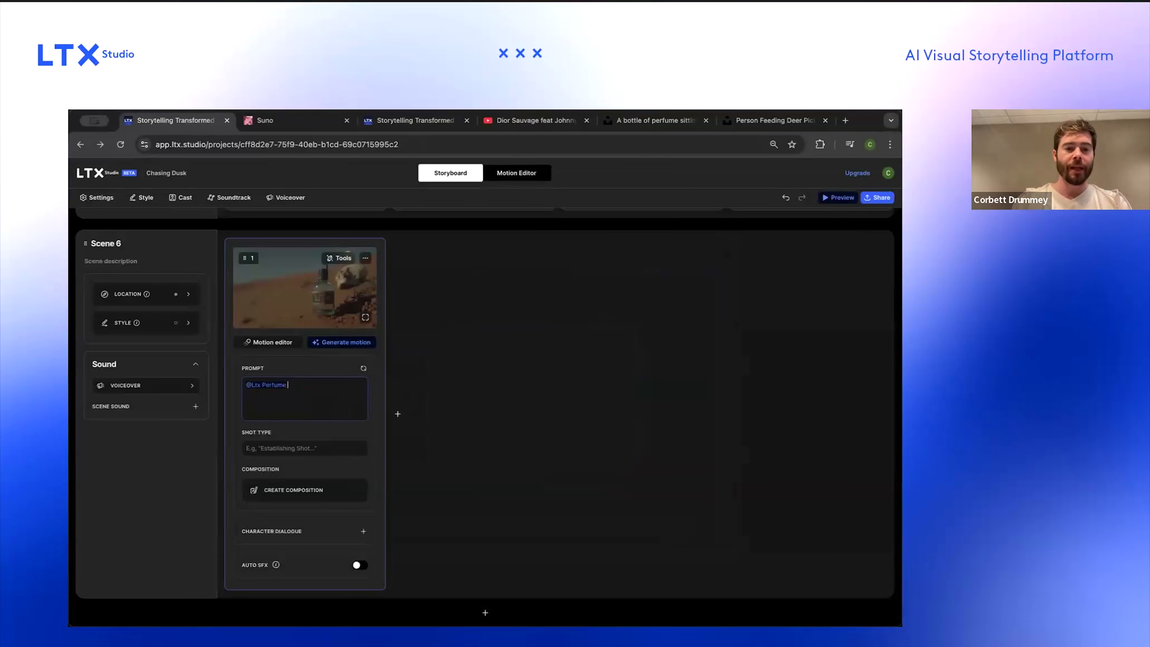
type("in the sand")
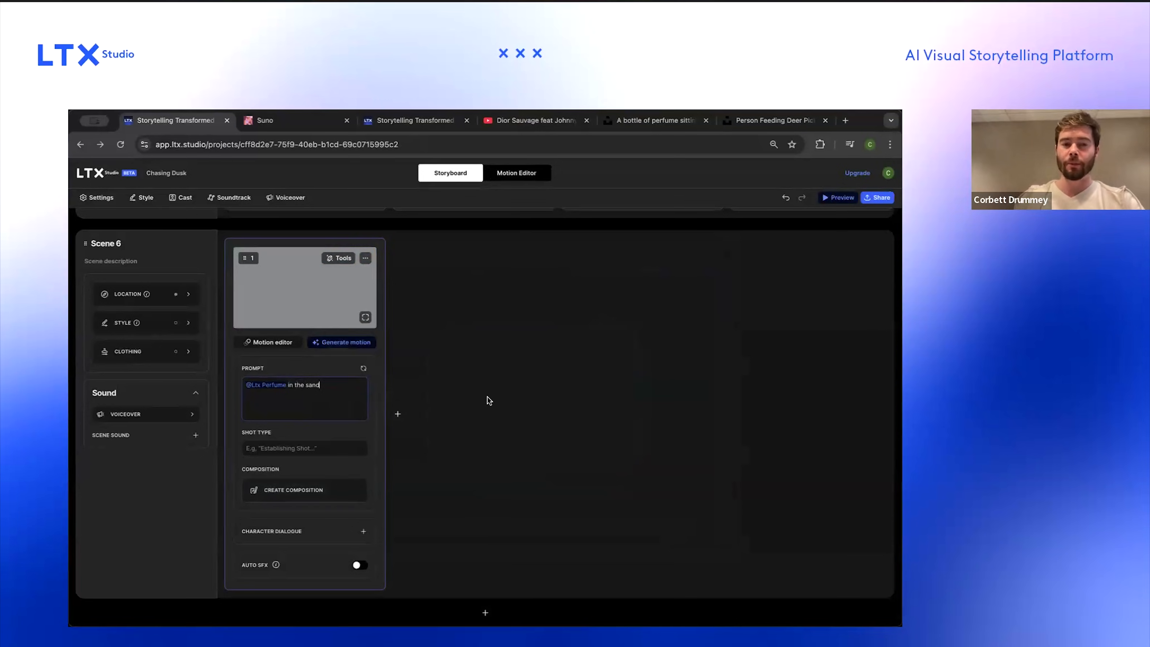
Step: Open the Cast to review the characters, then return to the storyboard
left_click(179, 198)
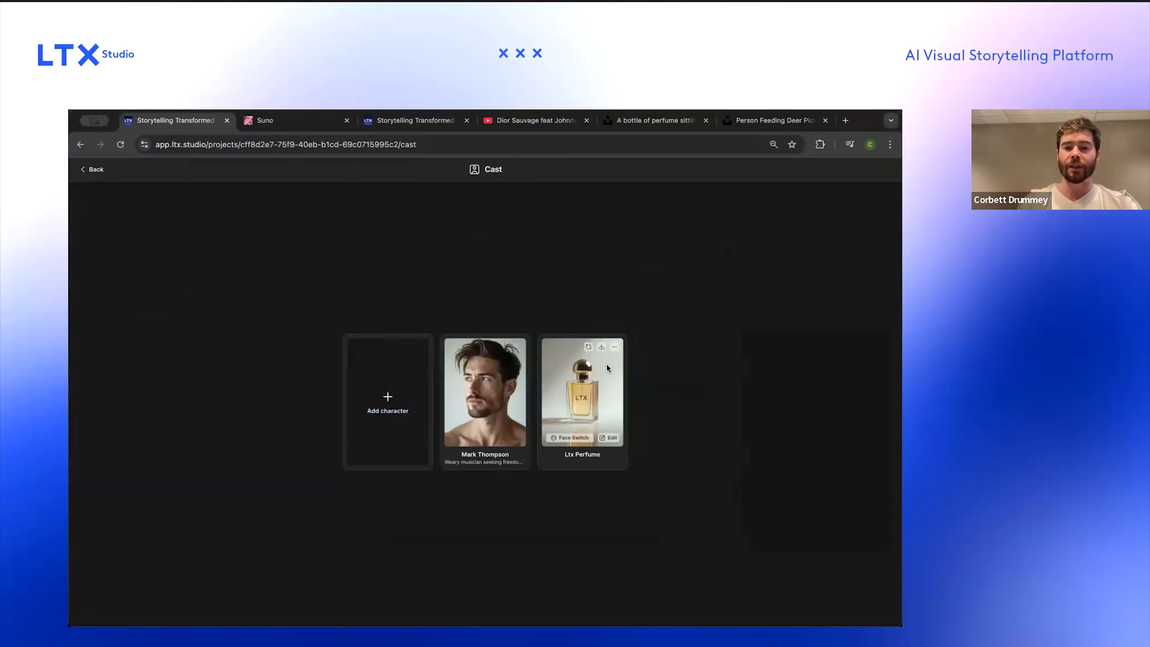
mouse_move(606, 365)
left_click(99, 172)
mouse_move(305, 312)
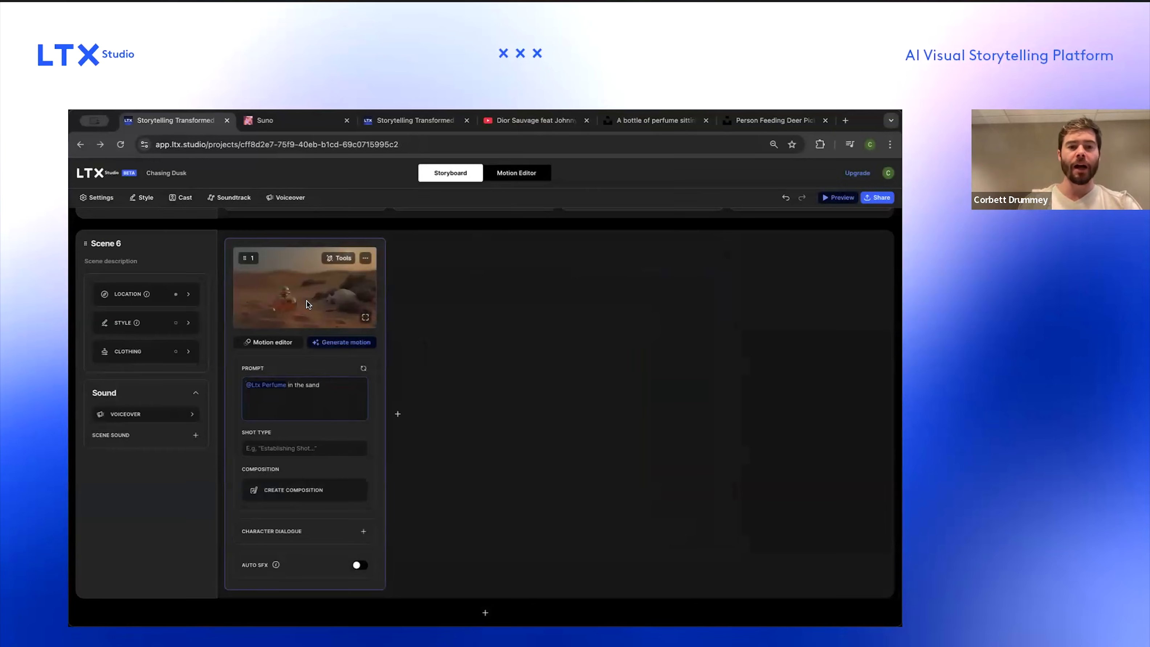
Step: Regenerate Scene 6's frame image from the new prompt
left_click(362, 367)
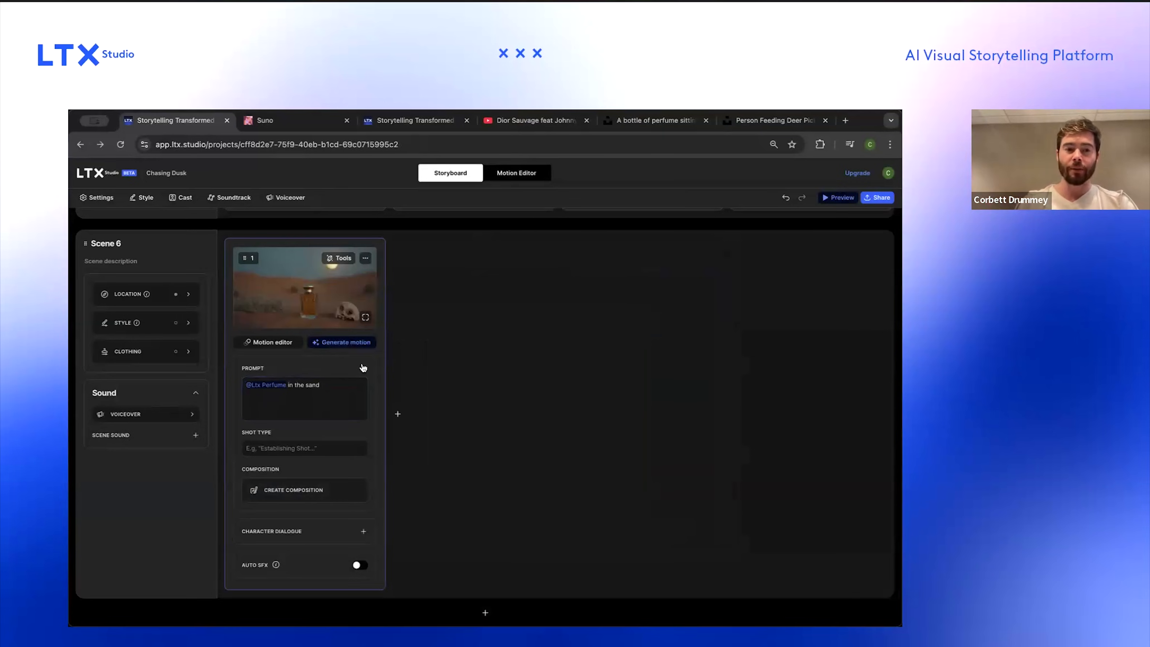
scroll(307, 295, "up", 5)
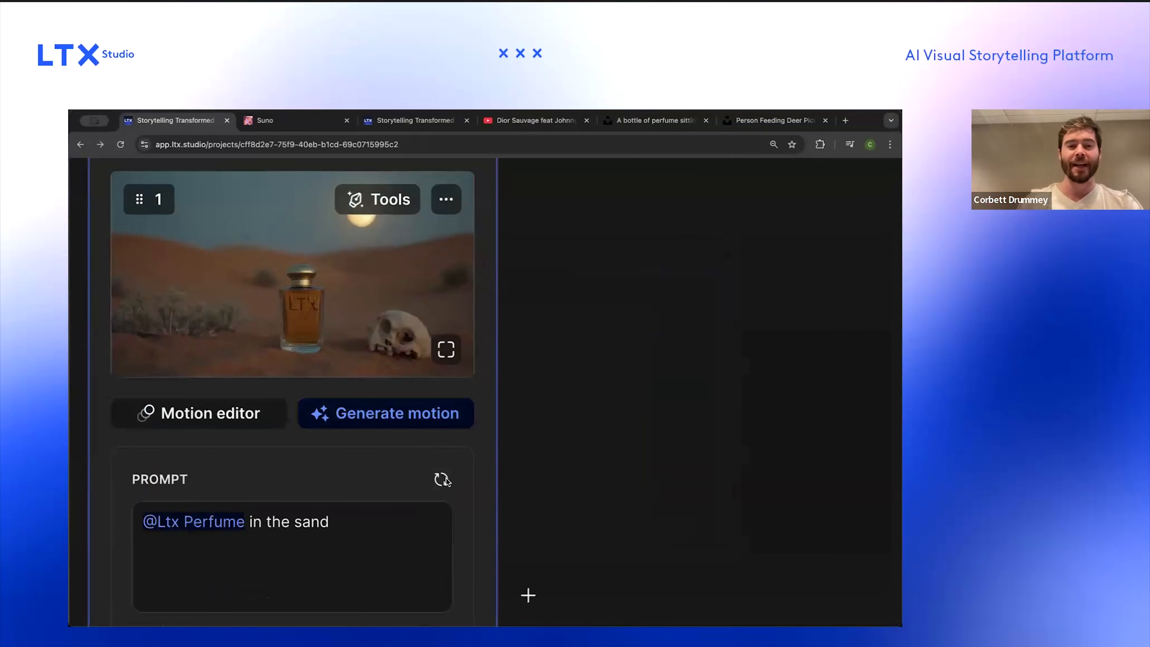
scroll(445, 481, "down", 5)
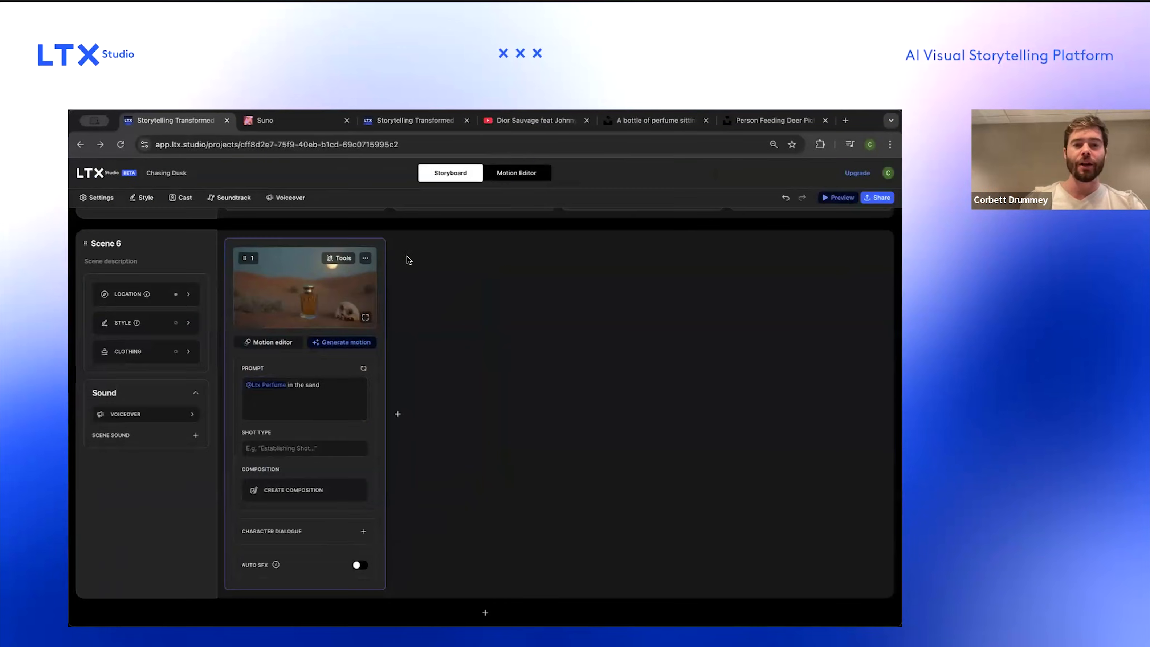
Step: Duplicate Scene 6's frame
left_click(366, 260)
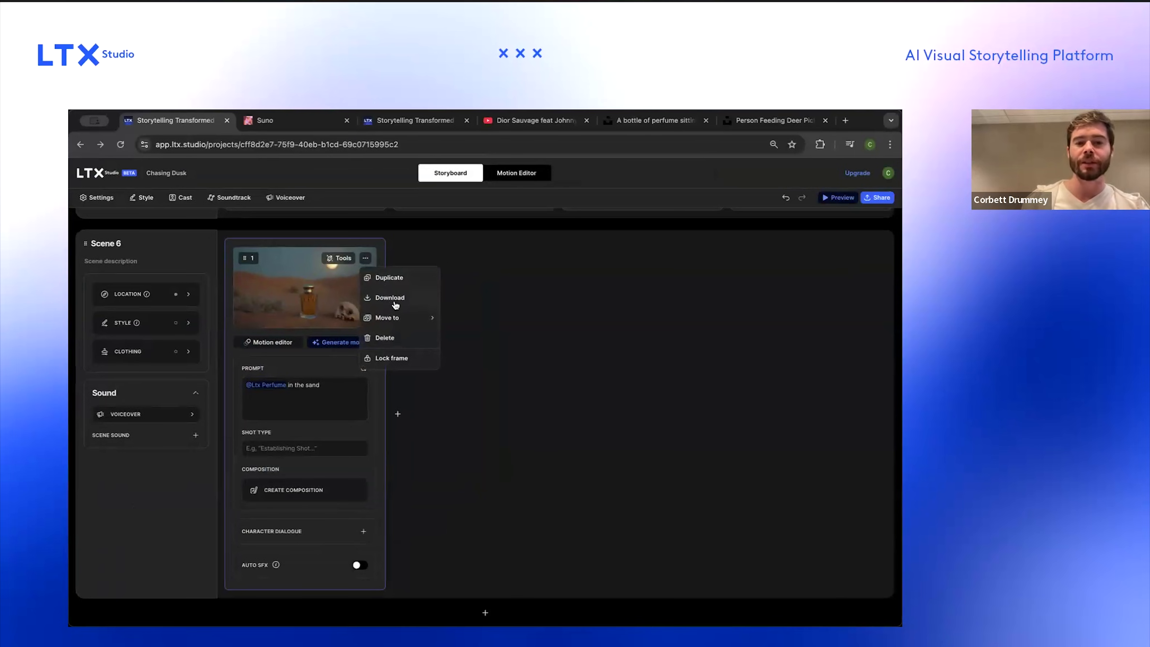
left_click(402, 282)
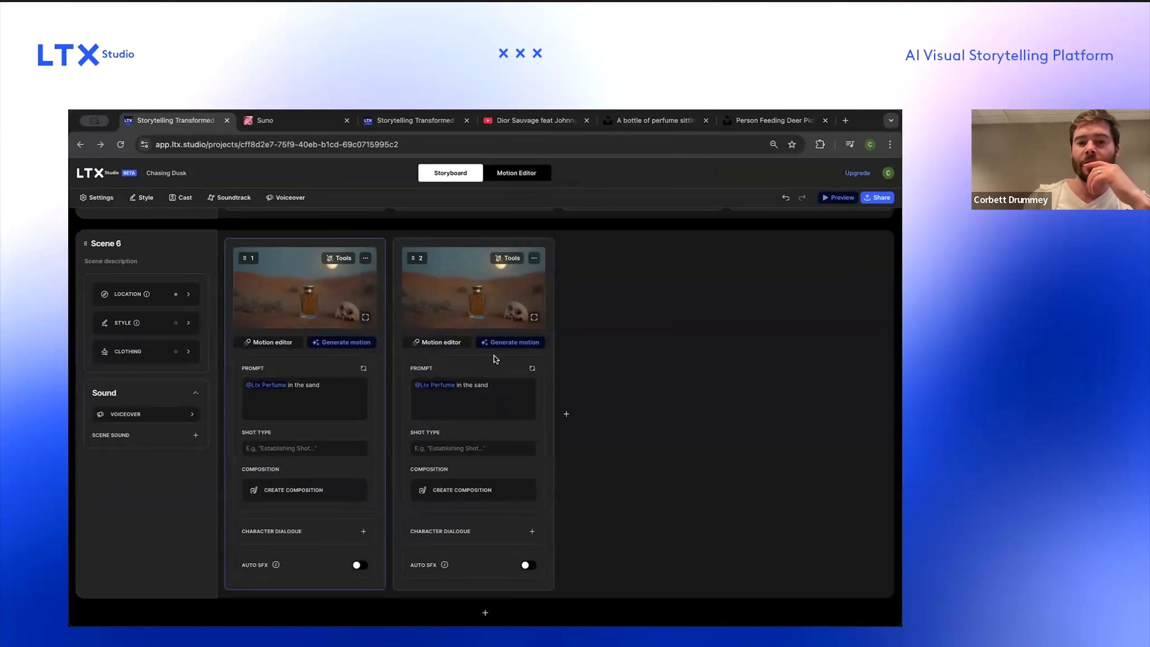
Step: Switch to the amber 'YOU' perfume photo tab, capture a screenshot of the bottle, and return to the project
left_click(618, 122)
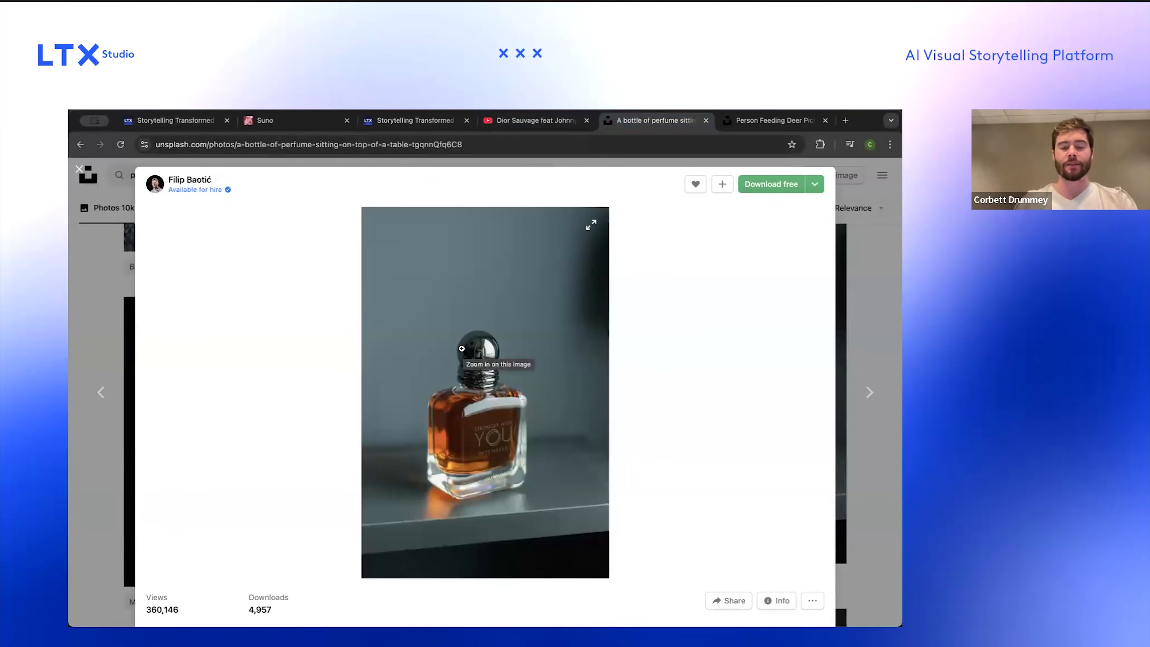
key("super+shift+4")
left_click_drag(570, 497, 559, 517)
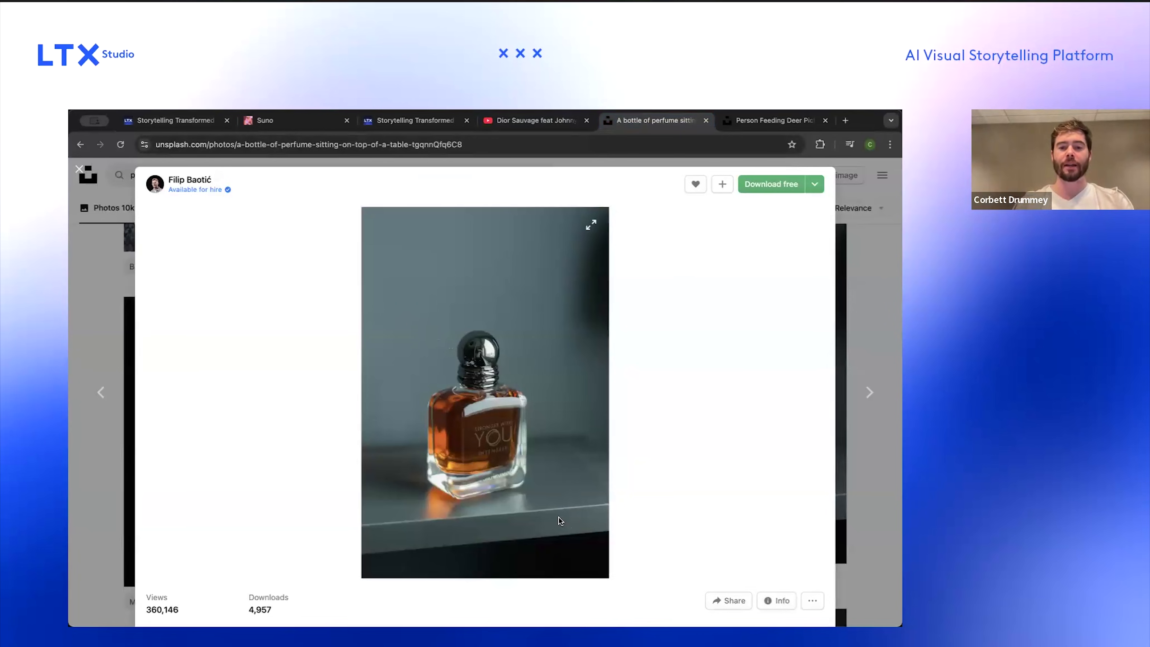
left_click(217, 121)
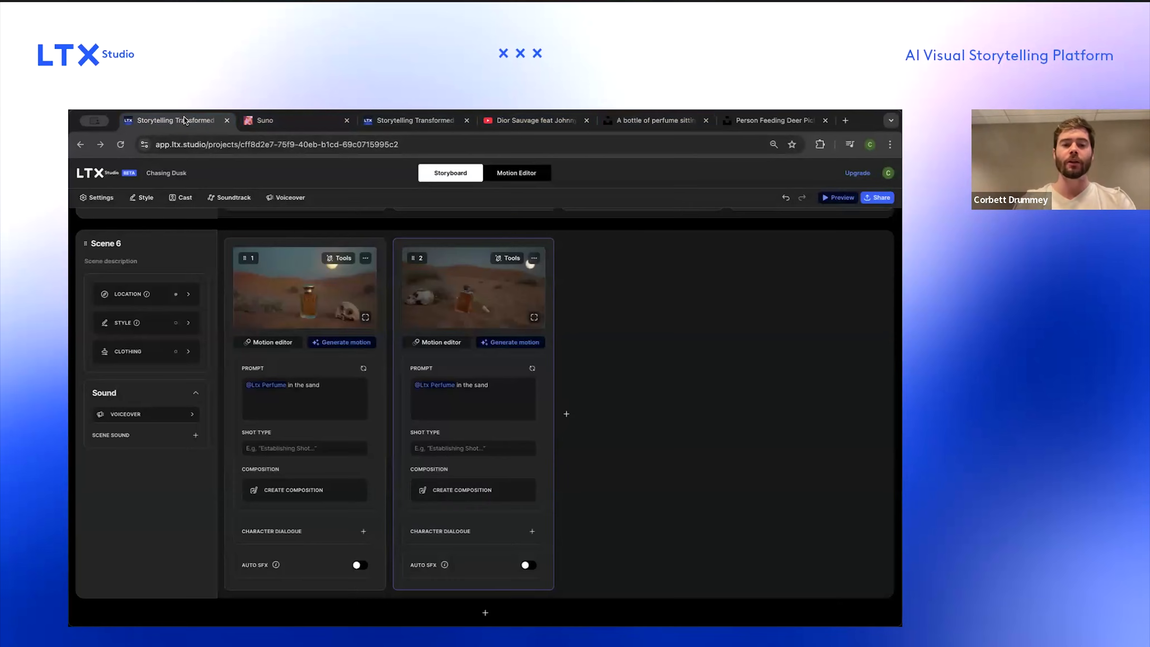
Step: Trim the duplicated frame's prompt and delete the duplicate frame
key("BackSpace")
key("BackSpace")
key("BackSpace")
key("BackSpace")
key("BackSpace")
key("BackSpace")
key("BackSpace")
key("BackSpace")
key("BackSpace")
key("BackSpace")
key("BackSpace")
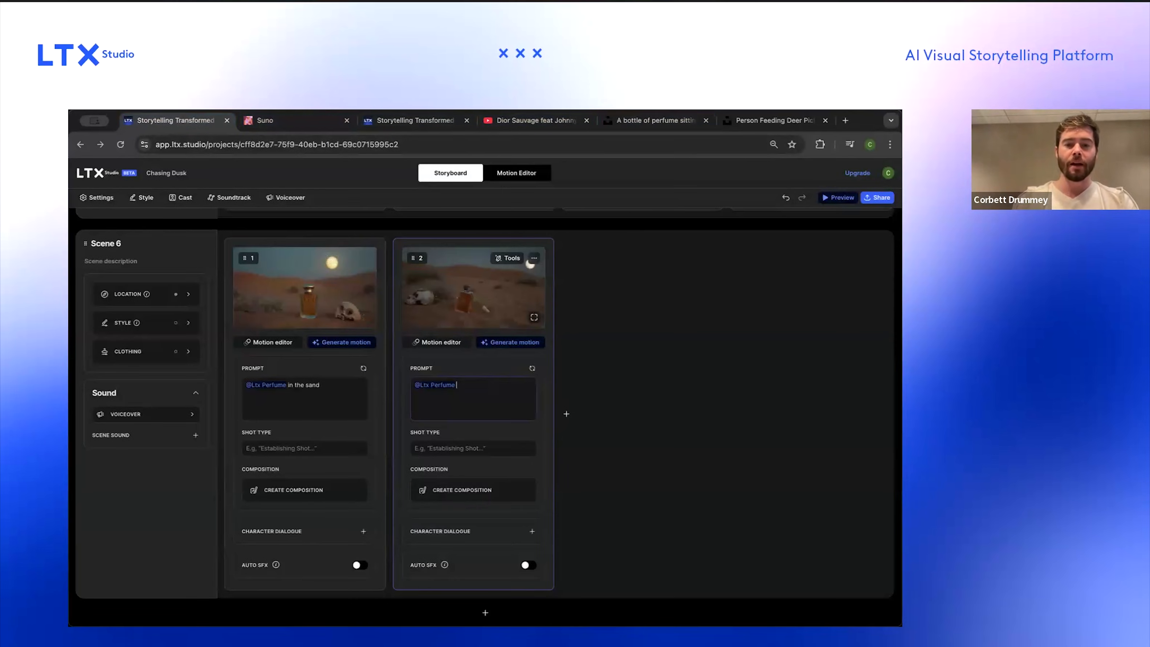
left_click(535, 258)
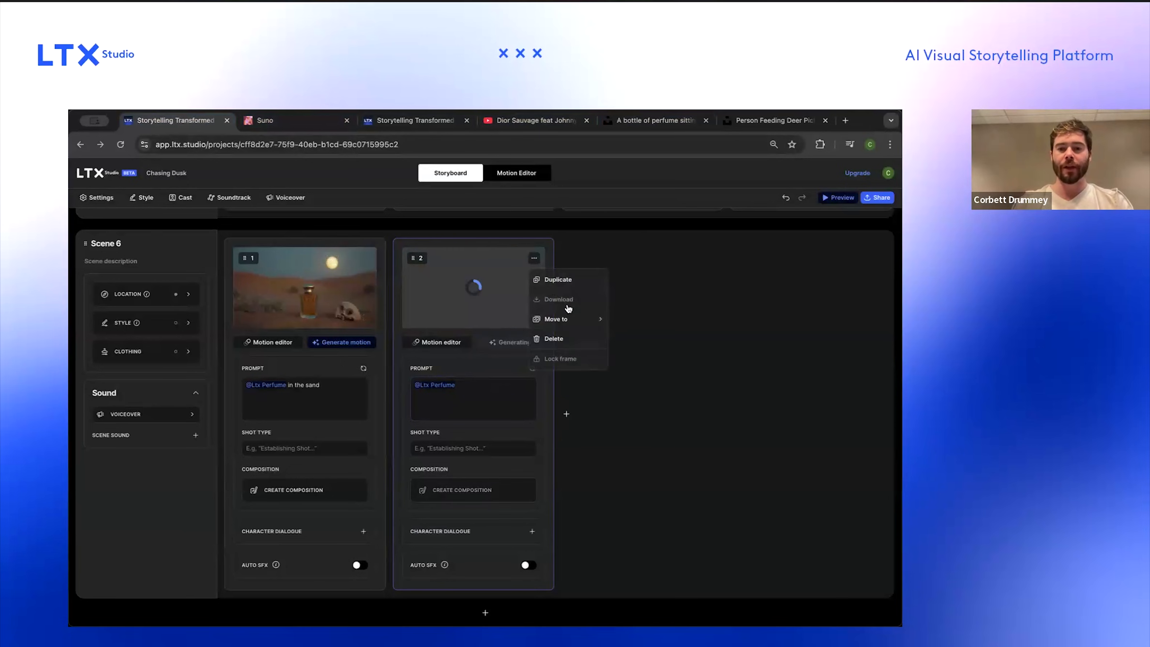
left_click(554, 337)
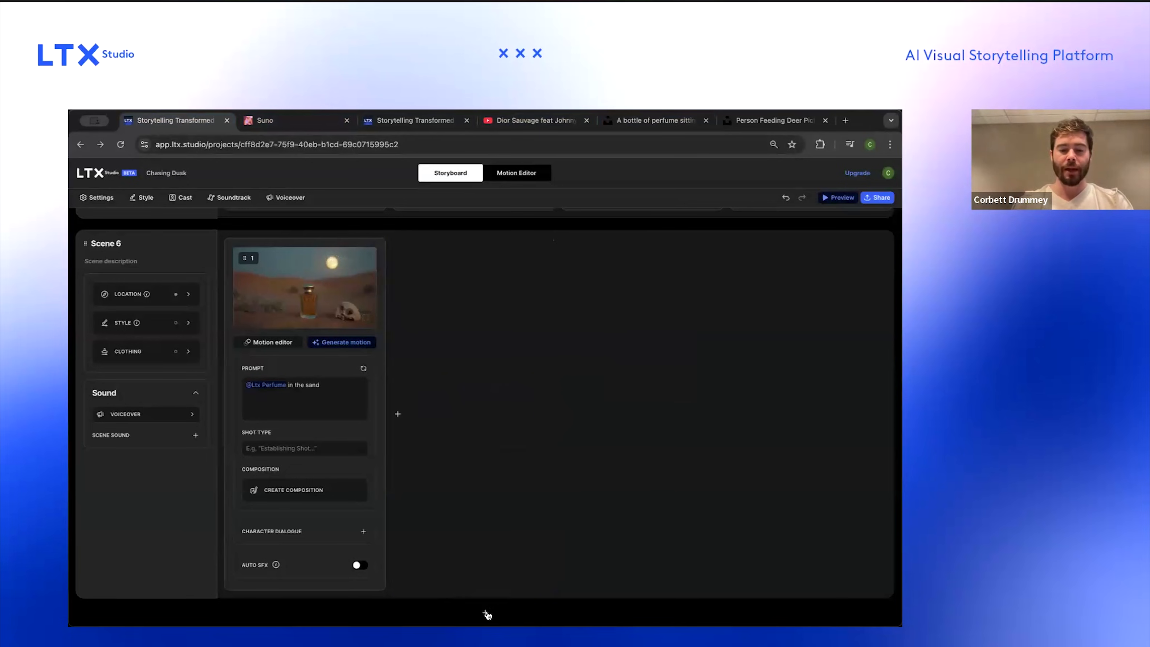
left_click(485, 613)
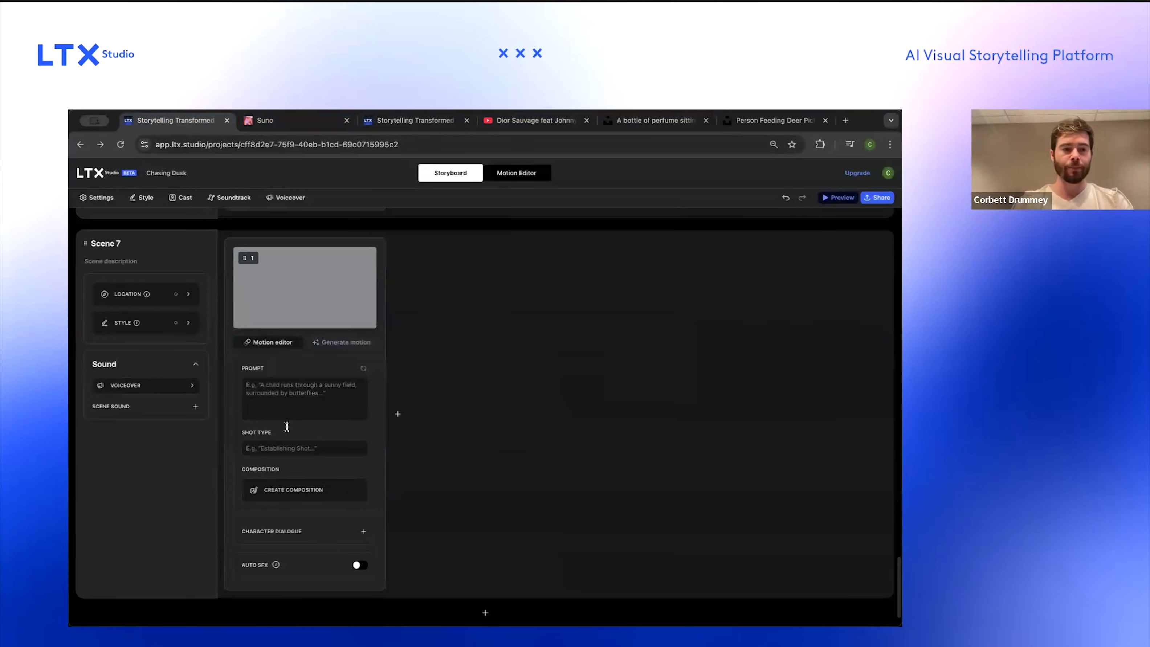
left_click(300, 406)
type("@")
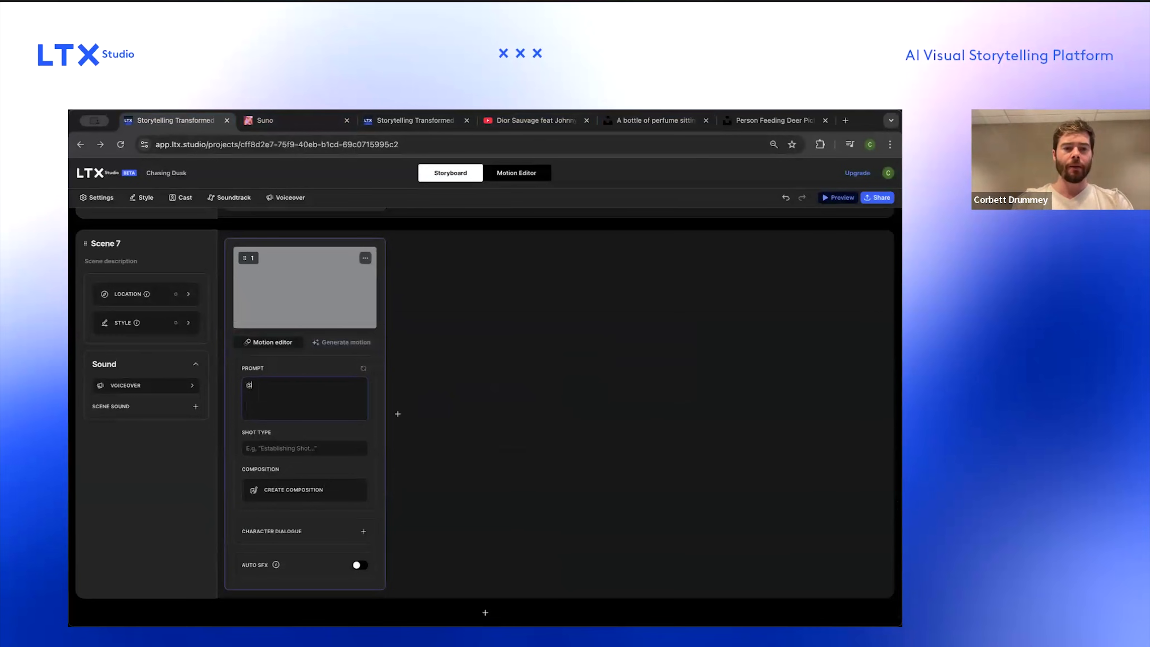
key("Up")
key("Return")
type("on a bookshelf")
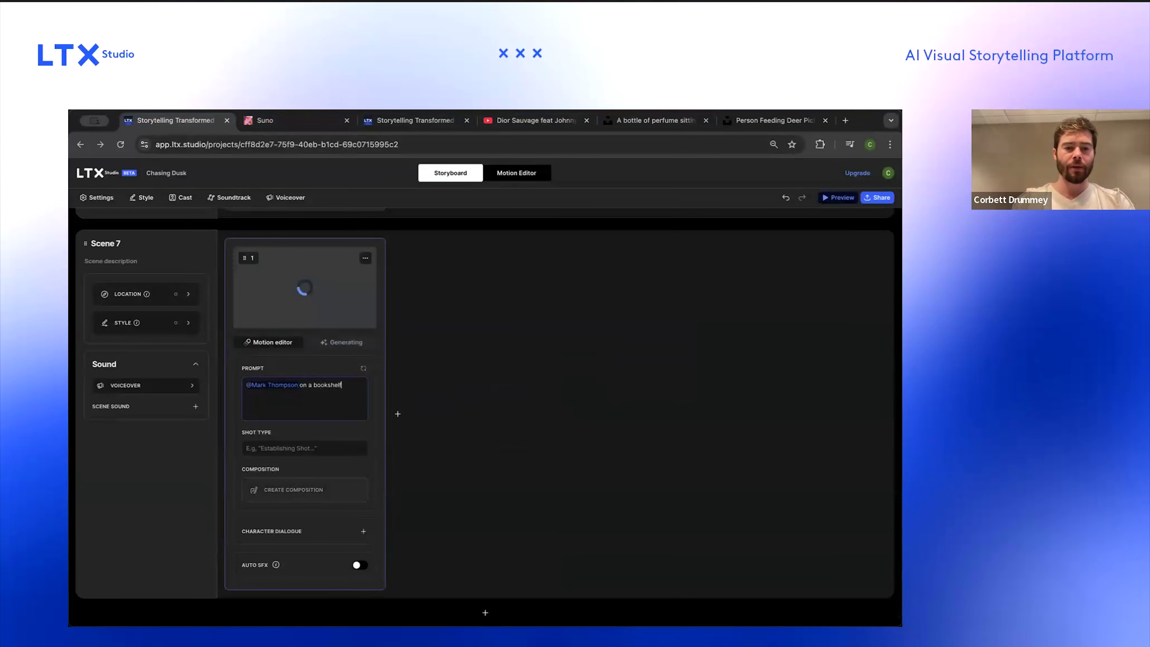
Step: Set Scene 7's location to "A cool weathered person library room", enhance the description, and apply it
left_click(165, 293)
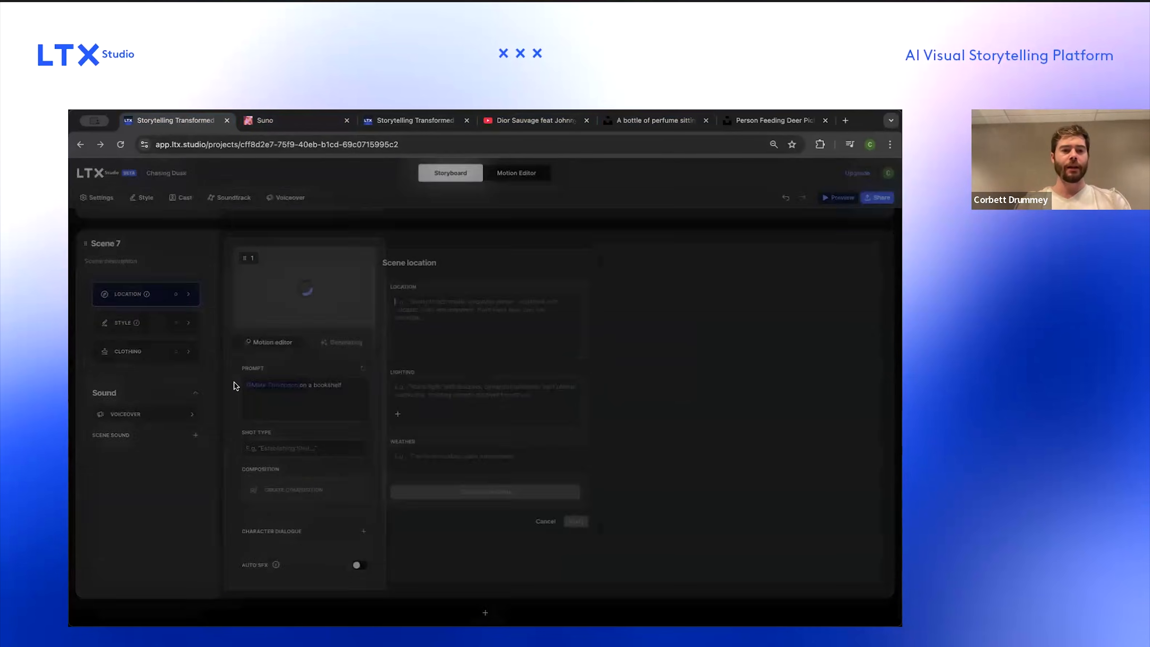
type("A cool weathered library")
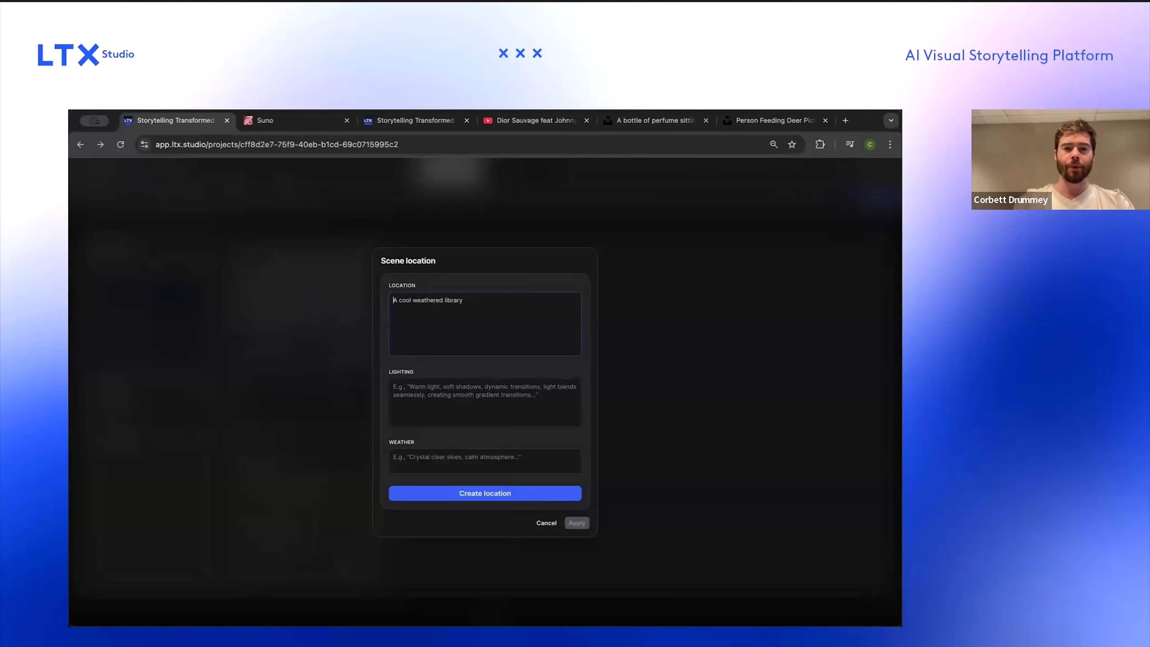
type("person")
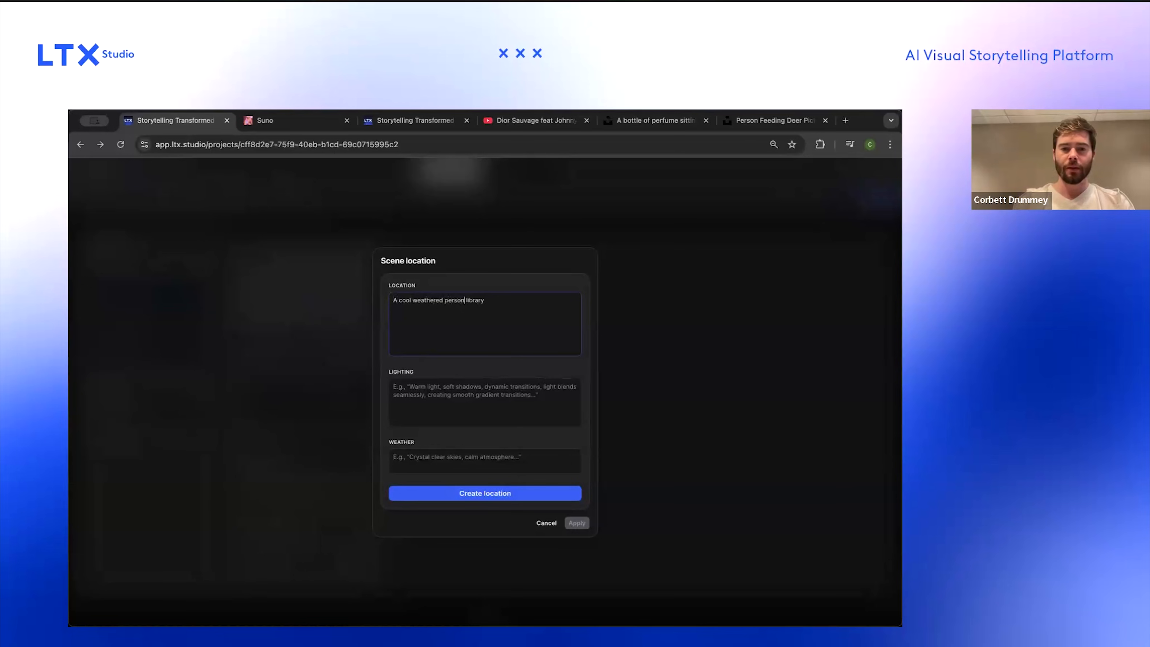
left_click(546, 497)
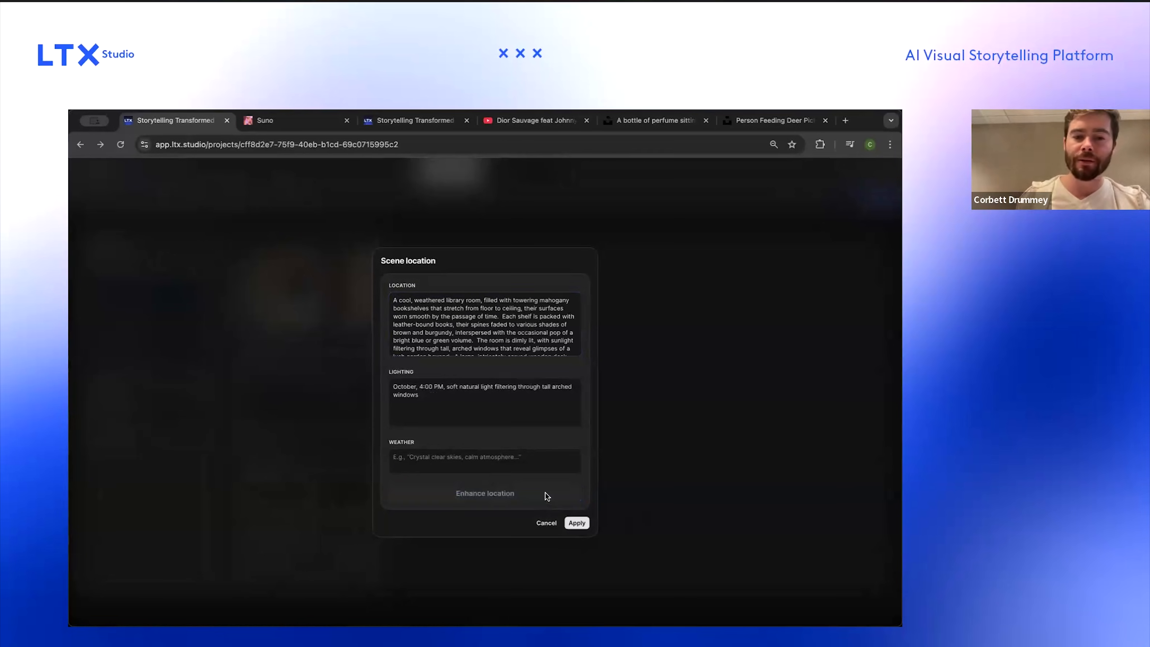
scroll(497, 338, "down", 3)
scroll(496, 338, "up", 3)
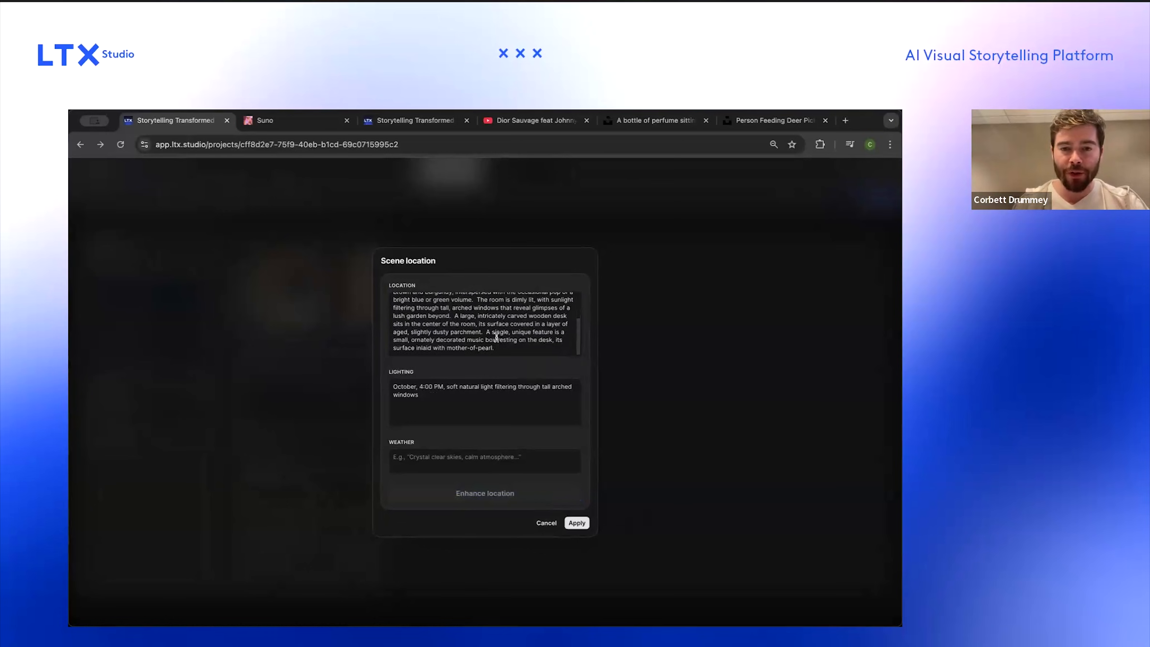
left_click(577, 524)
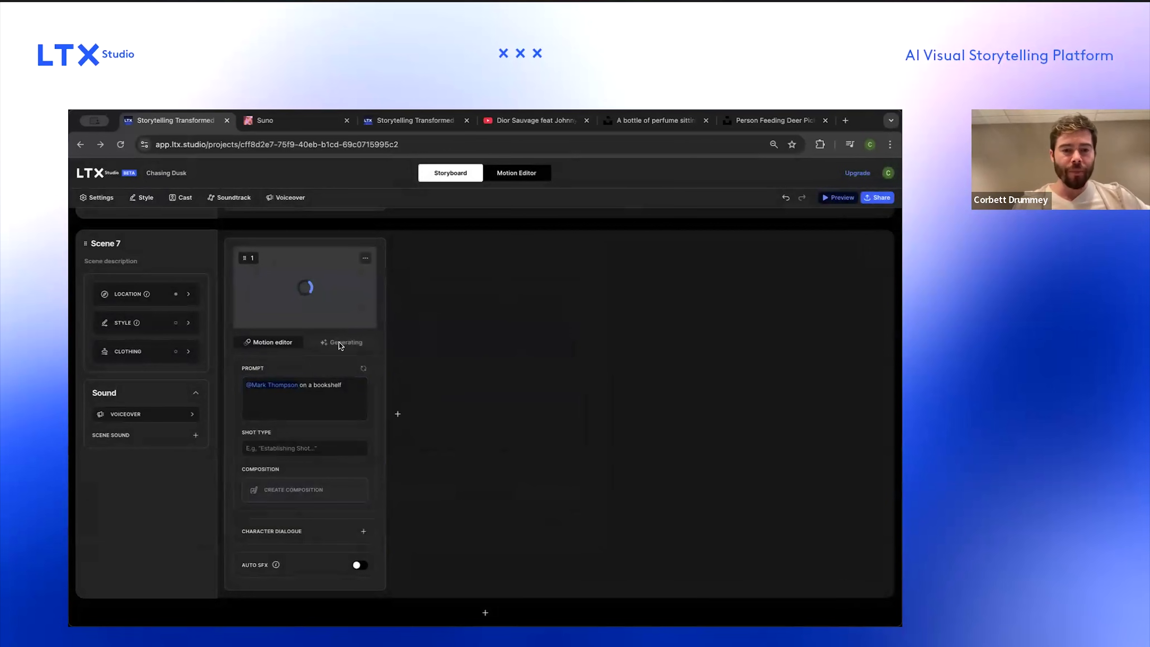
Step: Replace the Mark Thompson mention in Scene 7's prompt with the Ltx Perfume character
left_click(340, 386)
left_click_drag(247, 385, 298, 385)
key("BackSpace")
type("@")
left_click(263, 411)
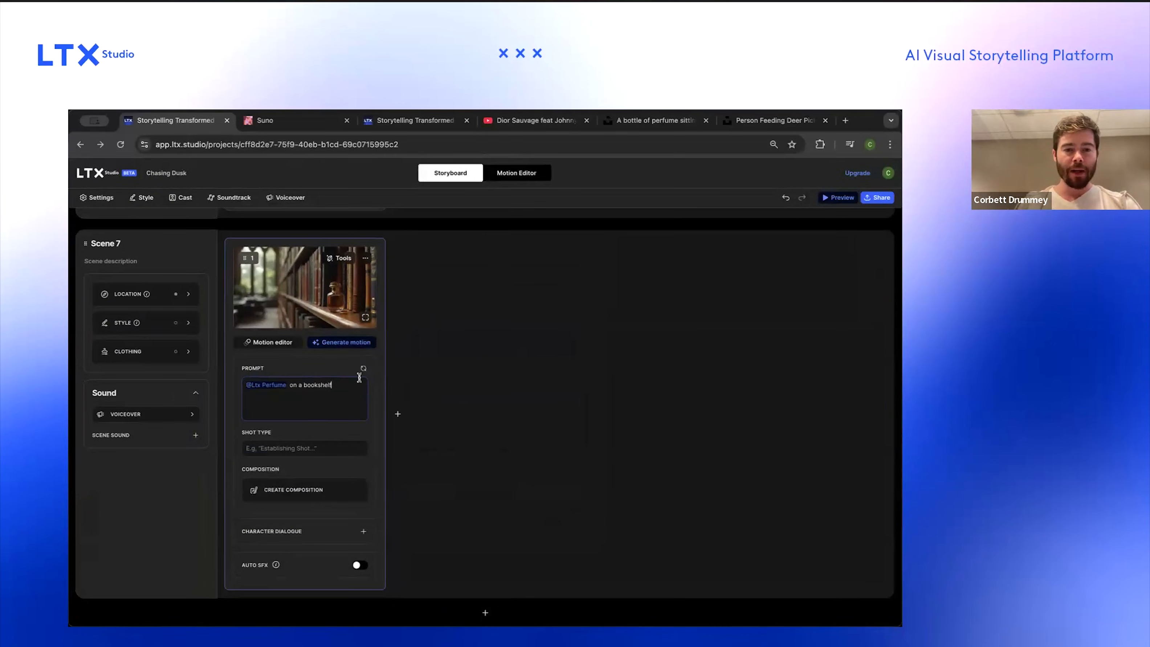
Step: Set Scene 7's shot type to Close-up and regenerate the frame
left_click(331, 447)
left_click(315, 473)
left_click(363, 368)
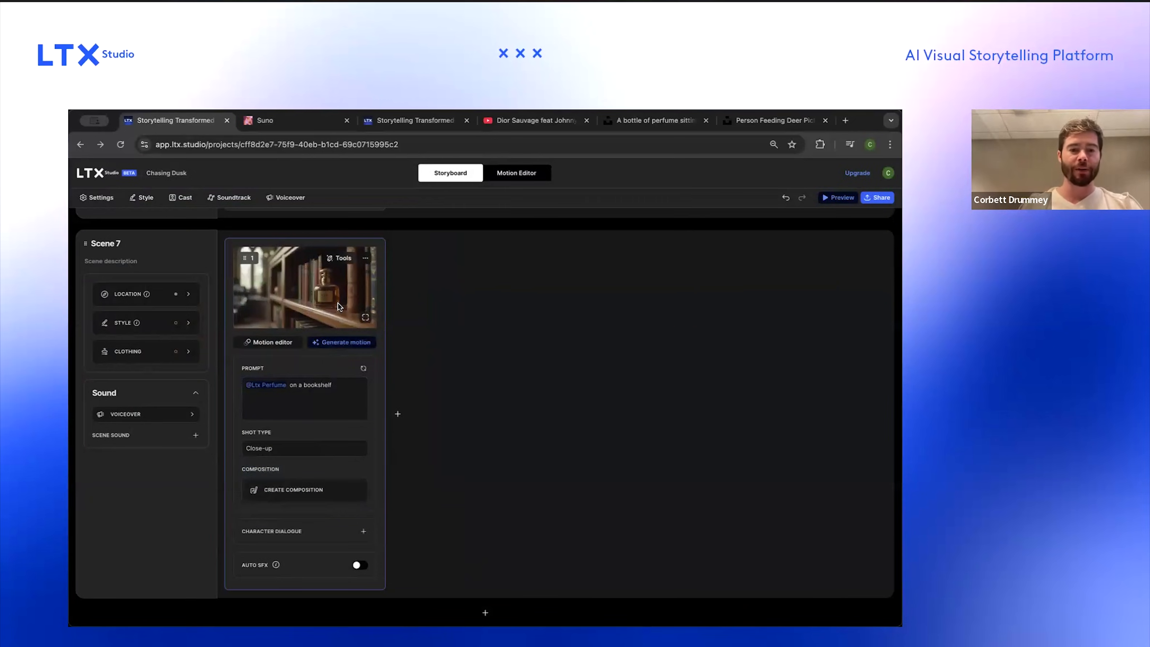
Step: Open the frame's composition in image mode and place the captured perfume bottle screenshot as an image reference
left_click(322, 489)
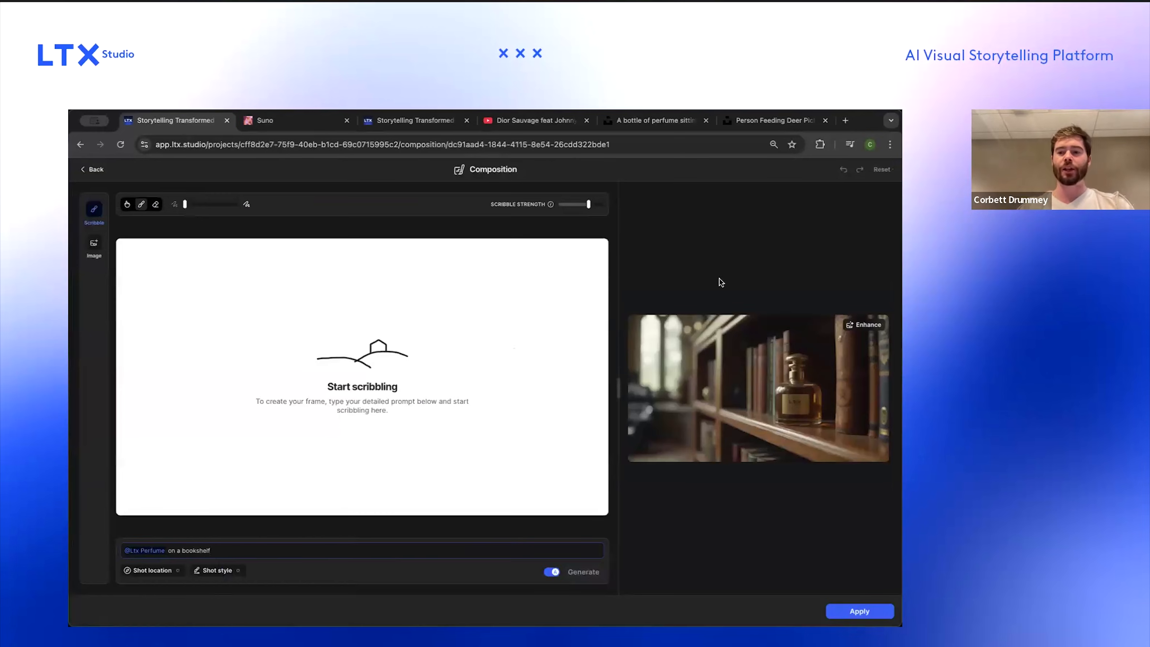
left_click(94, 245)
left_click(301, 326)
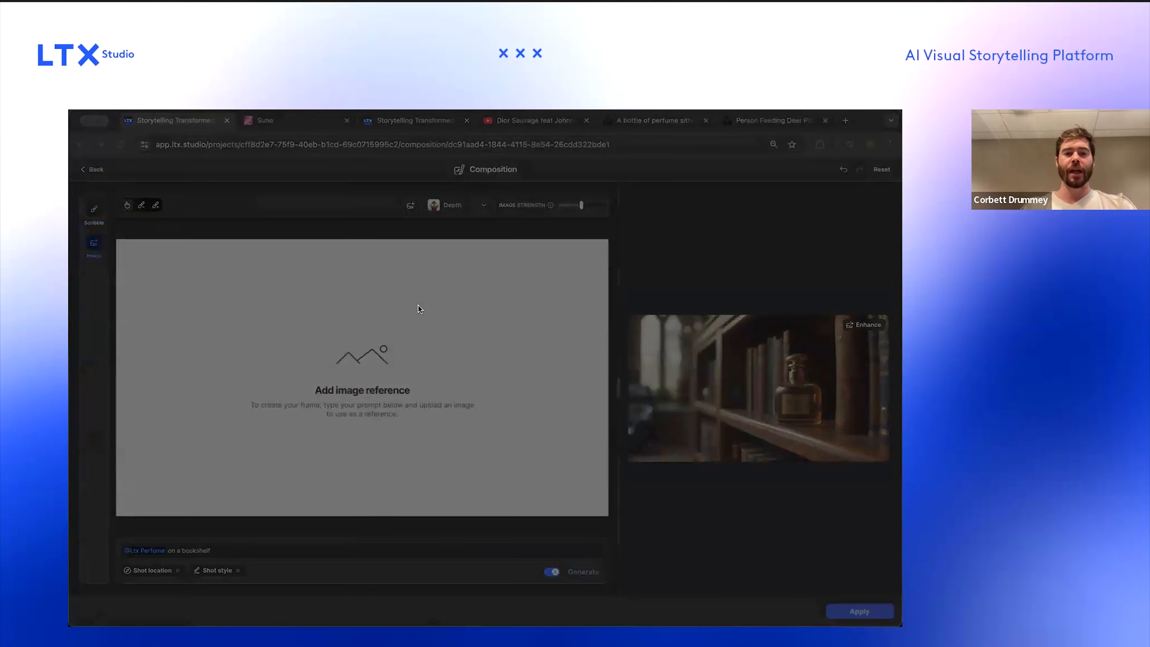
double_click(397, 358)
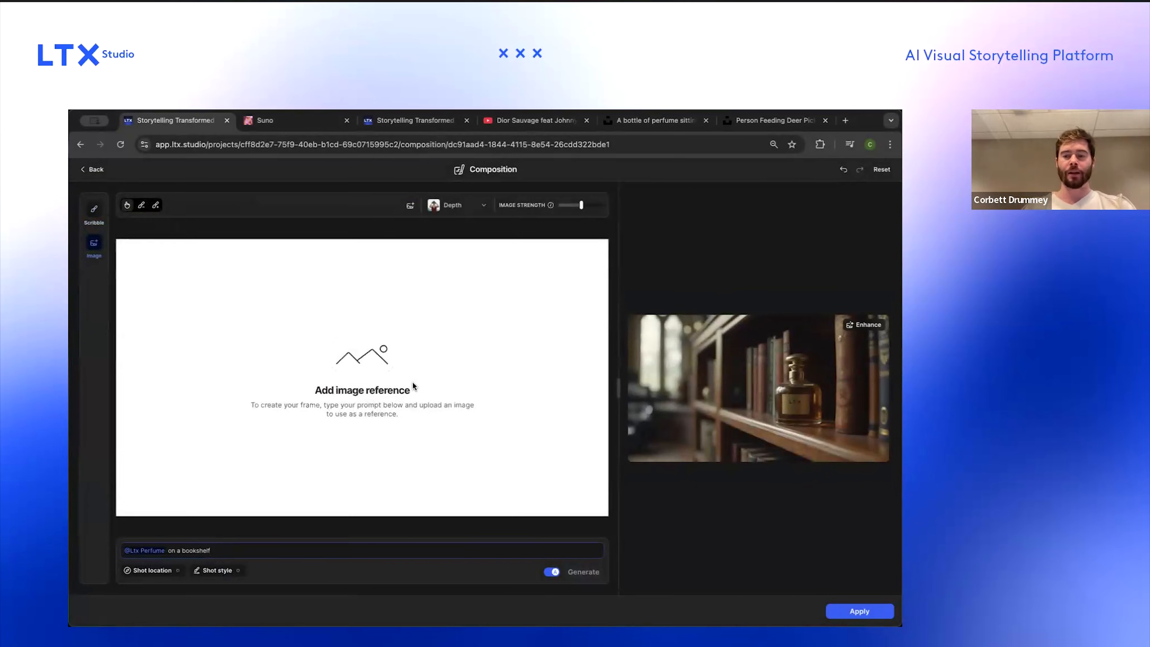
left_click_drag(249, 240, 319, 324)
left_click_drag(374, 408, 381, 367)
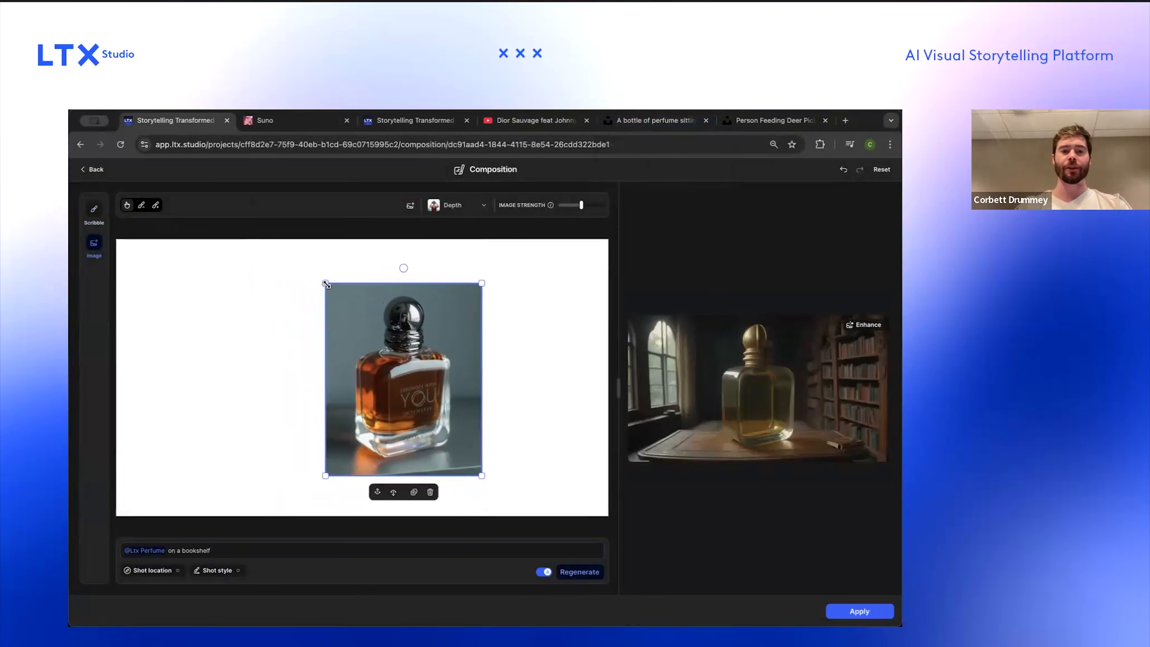
Step: Shrink the perfume bottle reference image and move it toward the middle of the canvas
left_click_drag(326, 284, 388, 352)
left_click_drag(421, 395, 422, 347)
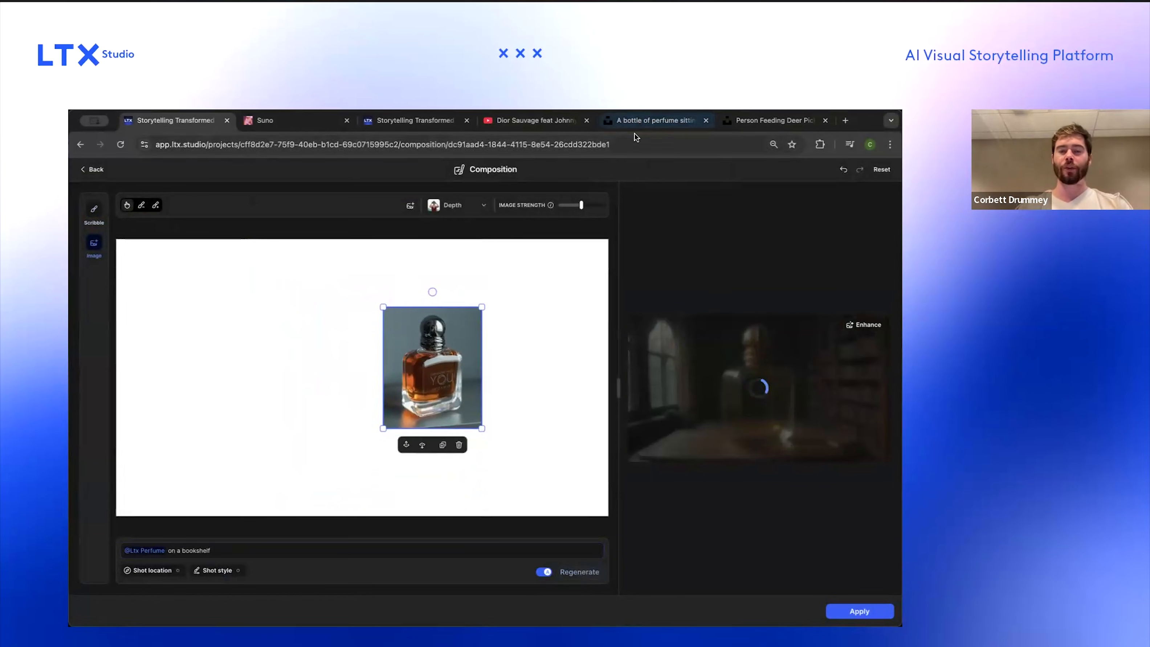
Step: Search Unsplash for "Bookshelf" and open the unfold book on desk photo, then return to the composition
left_click(636, 125)
key("Escape")
left_click(423, 175)
key("super+a")
type("Bookshelf")
key("Return")
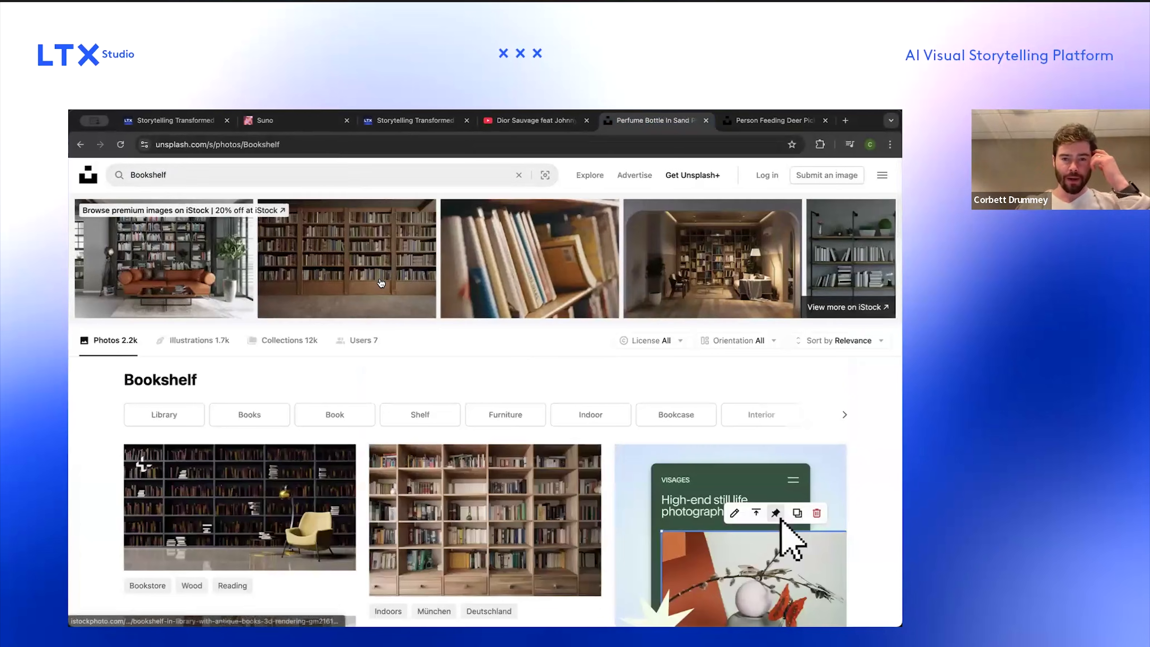
scroll(381, 283, "down", 10)
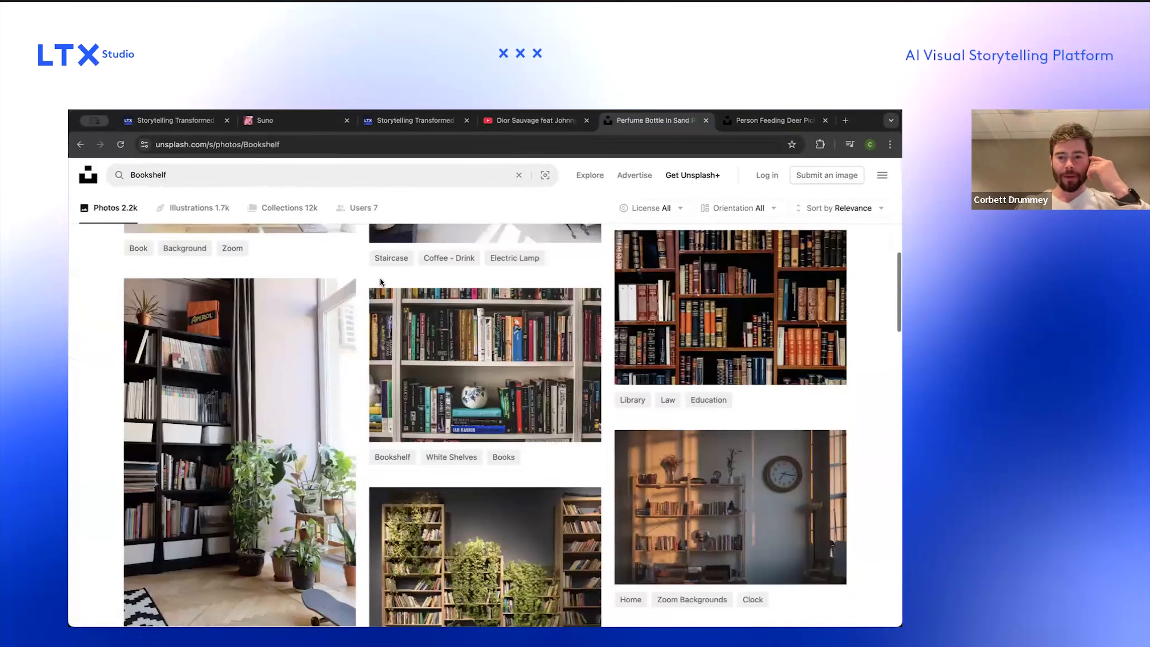
scroll(379, 281, "down", 15)
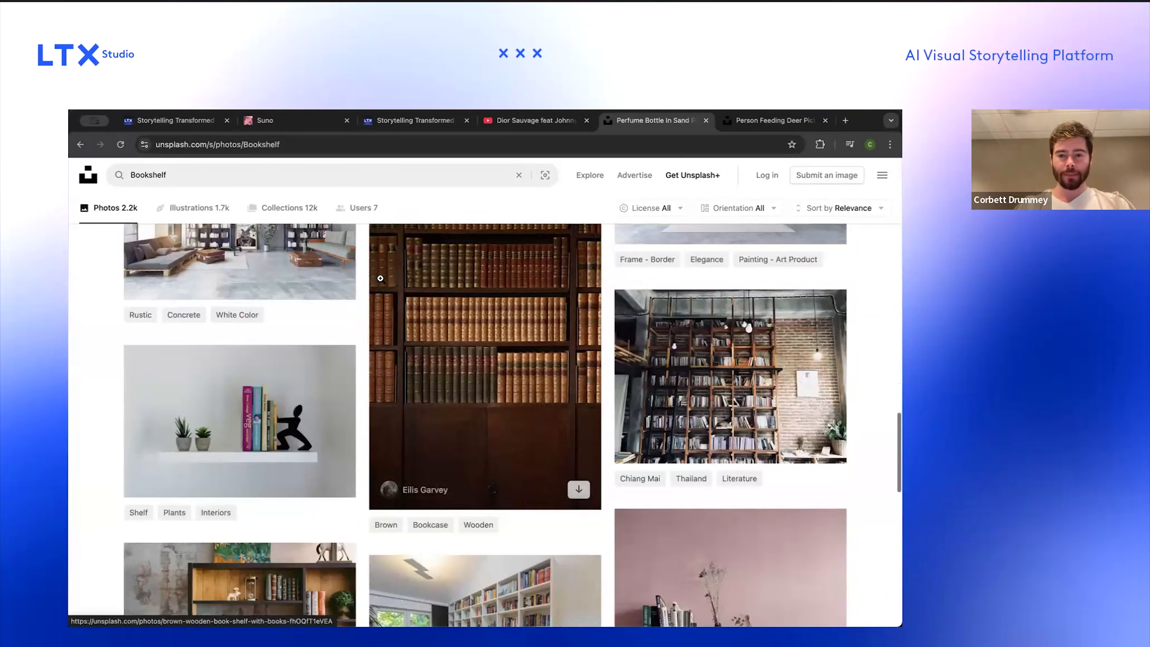
scroll(380, 278, "down", 4)
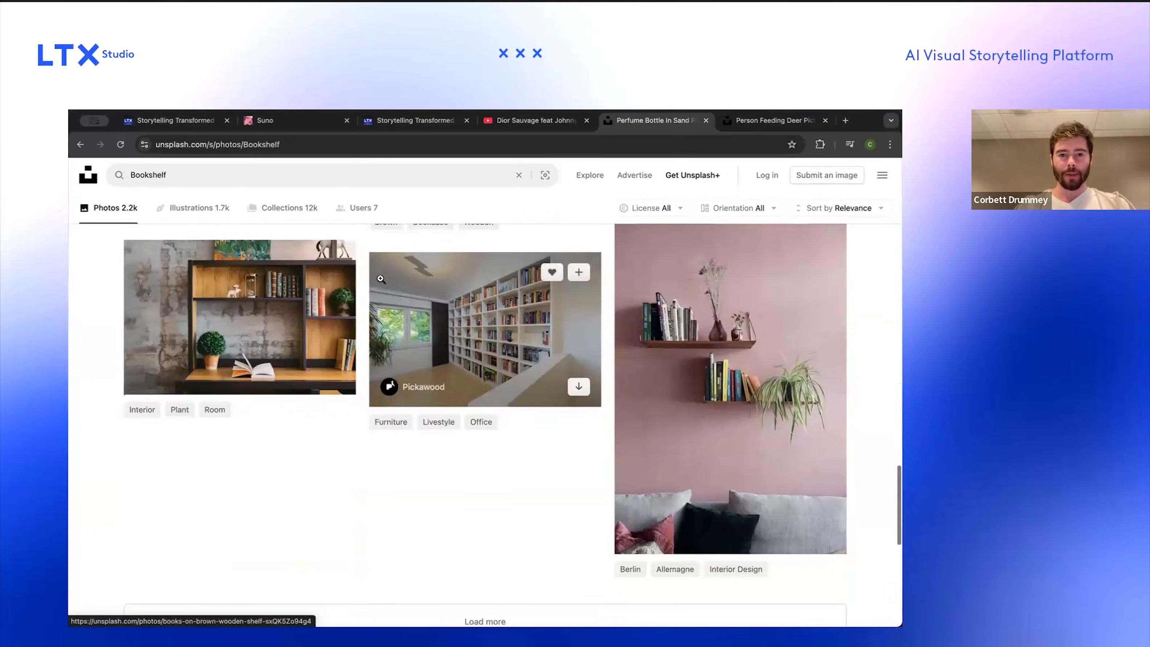
left_click(308, 346)
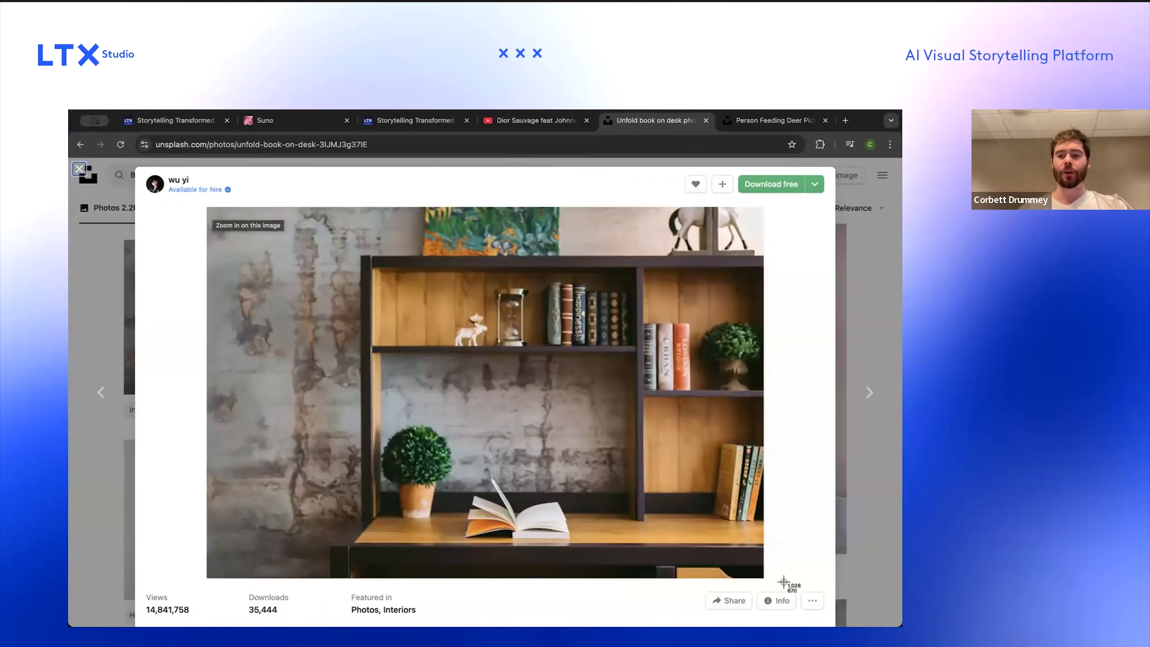
left_click(182, 125)
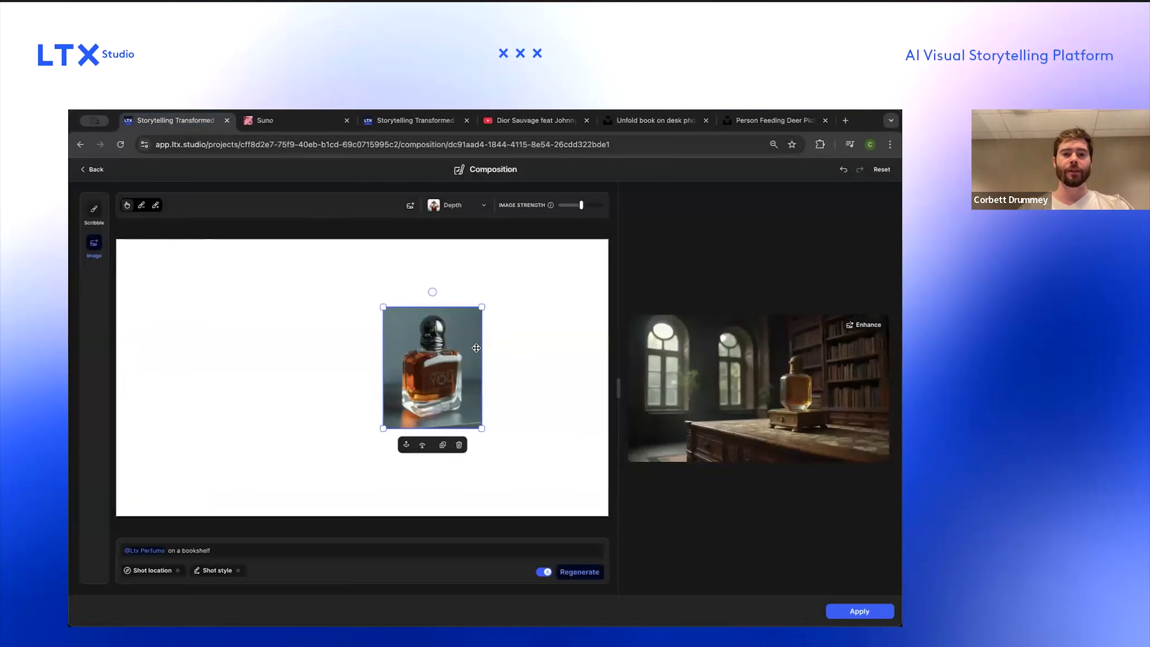
Step: Switch the image reference's analysis type from Depth to Lines
left_click(411, 206)
left_click(859, 377)
scroll(852, 370, "up", 5)
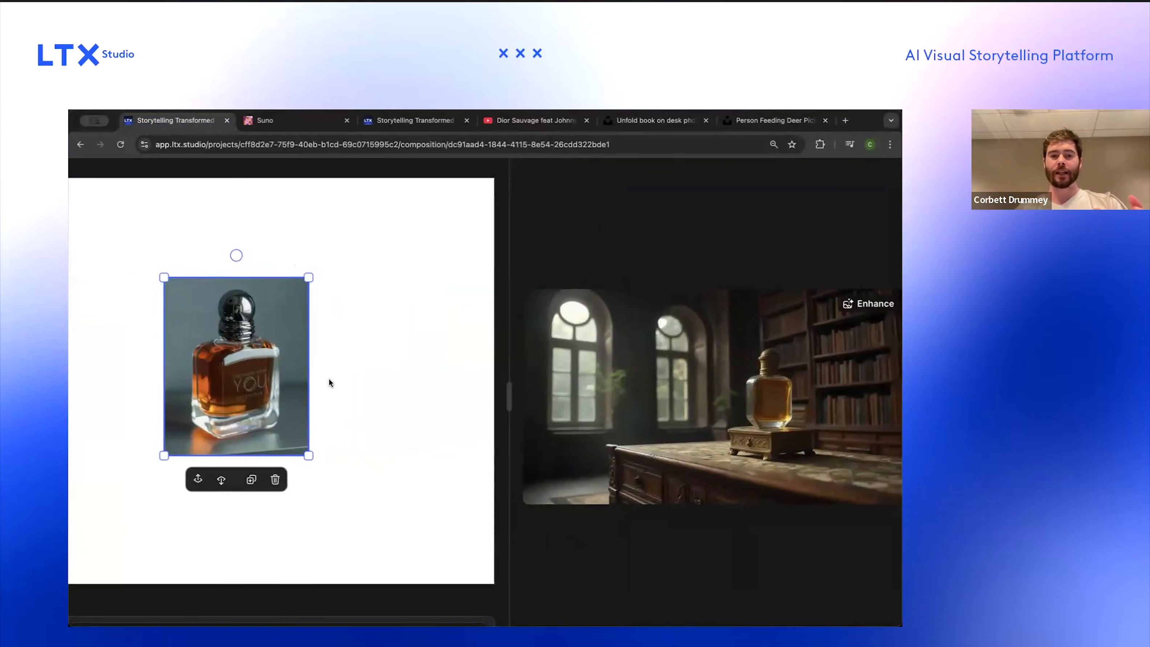
scroll(616, 411, "down", 5)
left_click(467, 206)
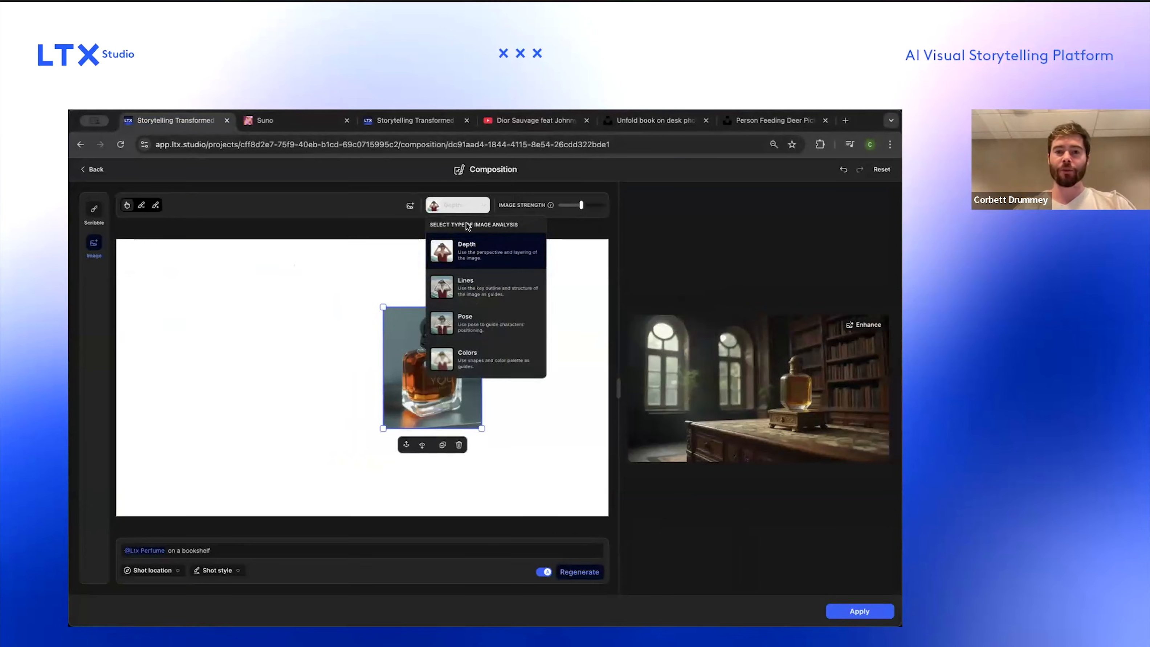
left_click(481, 290)
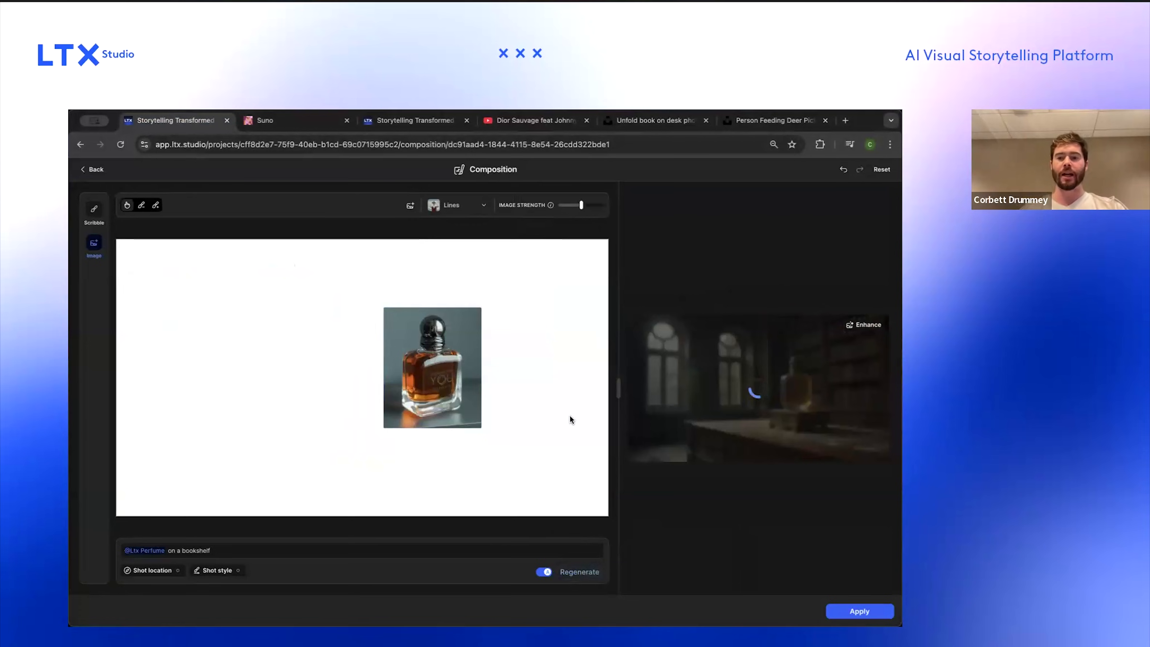
Step: Erase the background corners around the perfume bottle with the eraser, adjusting the brush size
left_click(141, 205)
left_click_drag(191, 205, 225, 205)
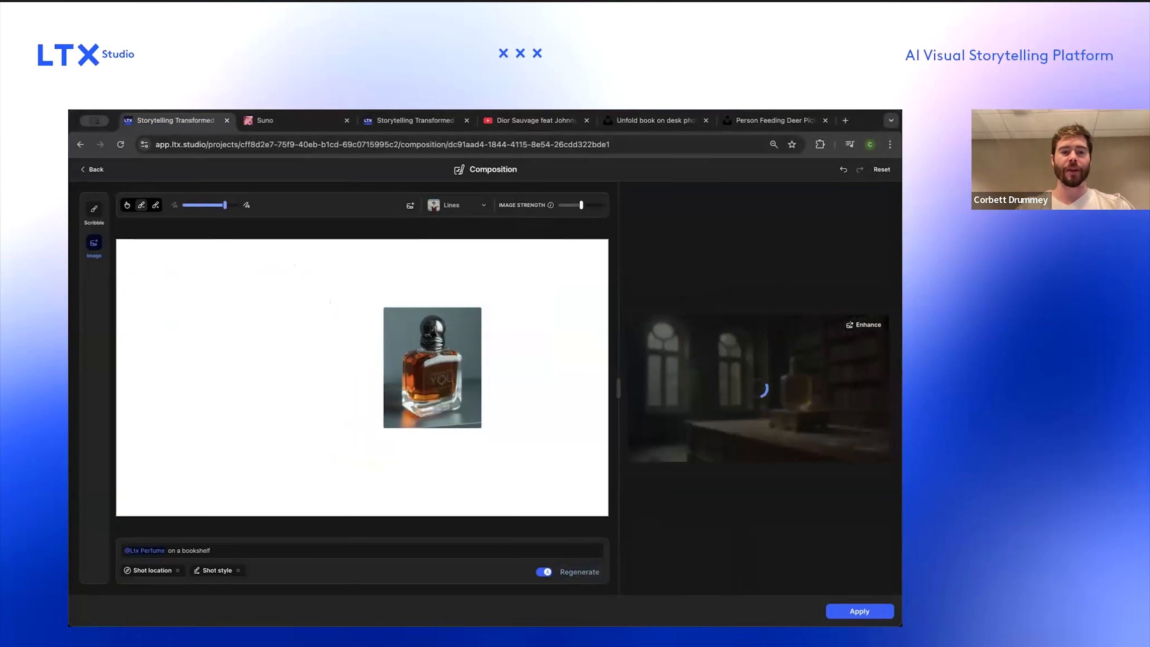
left_click_drag(380, 313, 376, 339)
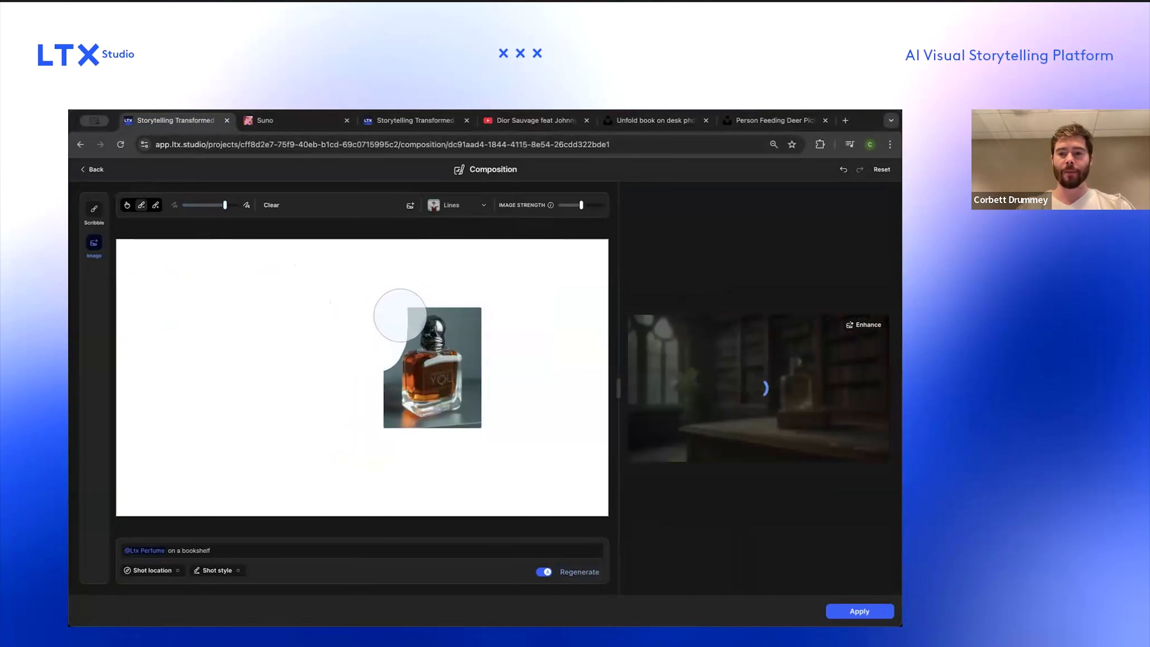
mouse_move(437, 294)
left_mouse_down()
mouse_move(471, 294)
mouse_move(492, 338)
left_mouse_up()
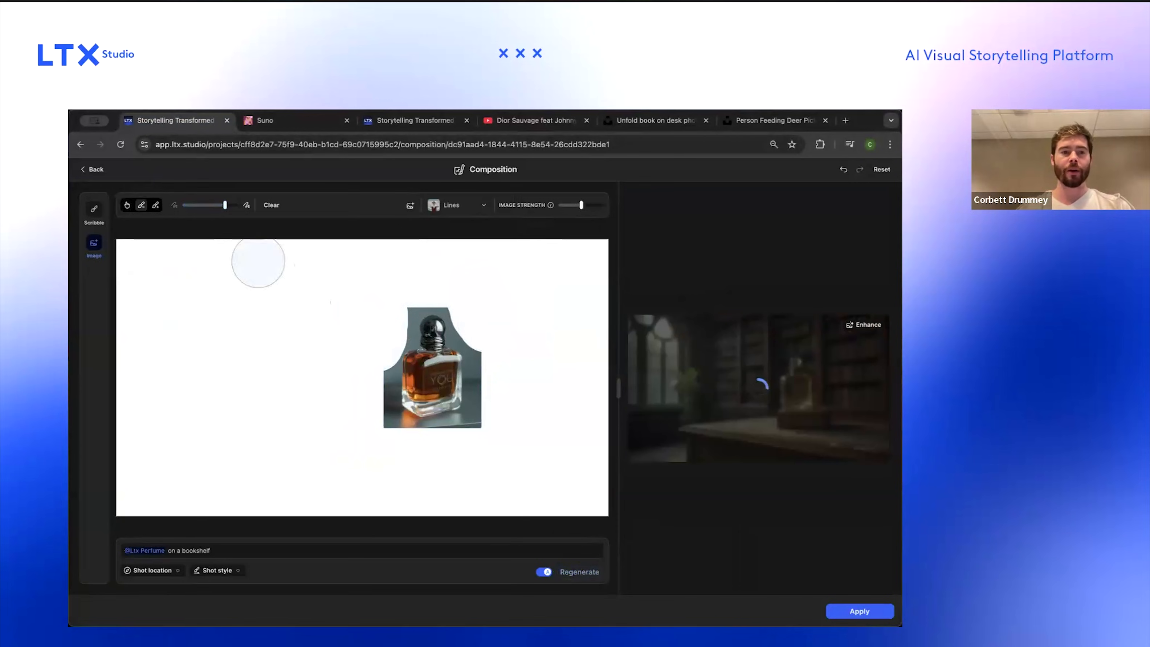
left_click(201, 206)
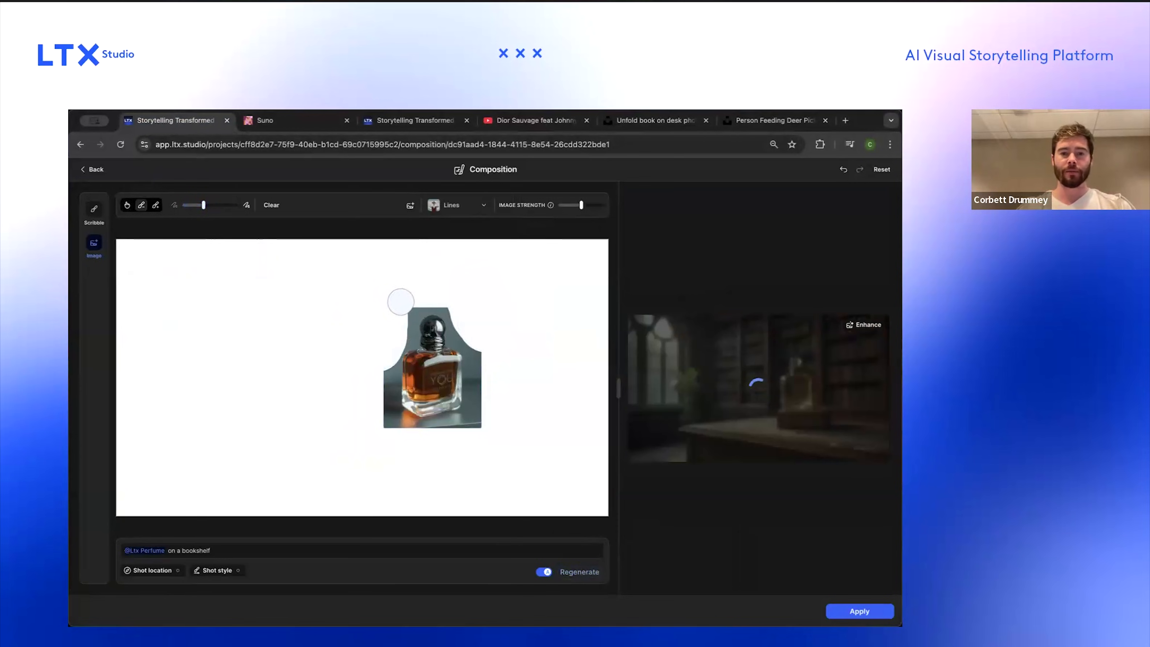
mouse_move(496, 352)
left_mouse_down()
mouse_move(485, 349)
mouse_move(495, 414)
mouse_move(431, 434)
mouse_move(372, 427)
left_mouse_up()
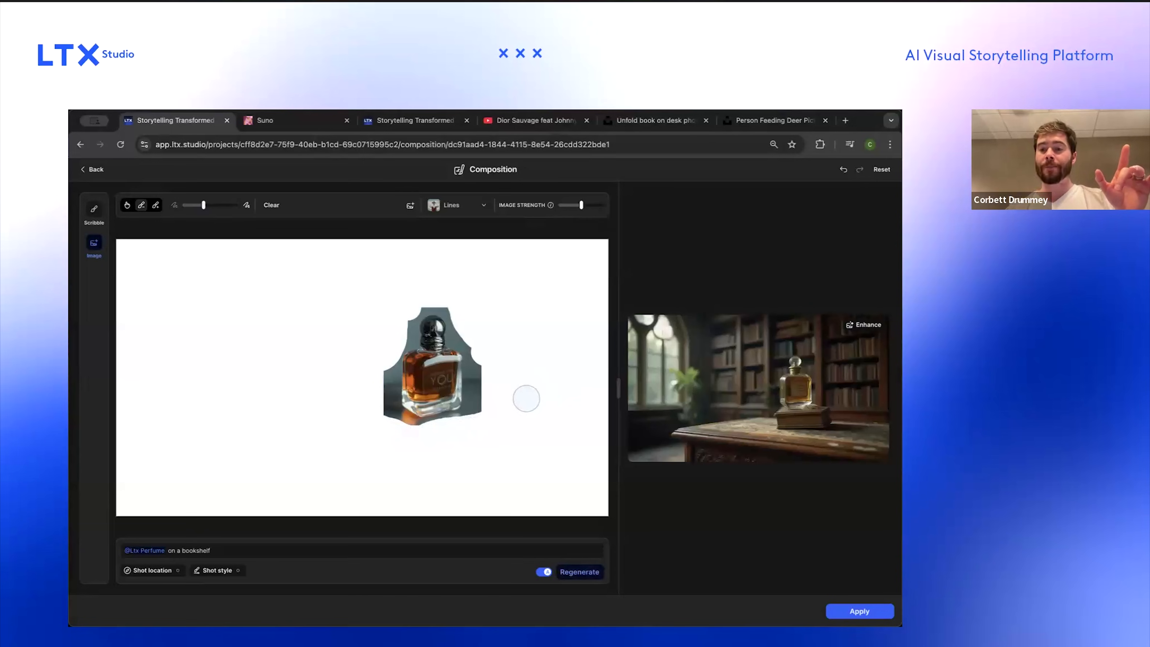
Step: Set the image analysis type back to Depth
scroll(811, 399, "up", 3)
scroll(811, 399, "down", 2)
scroll(811, 399, "down", 1)
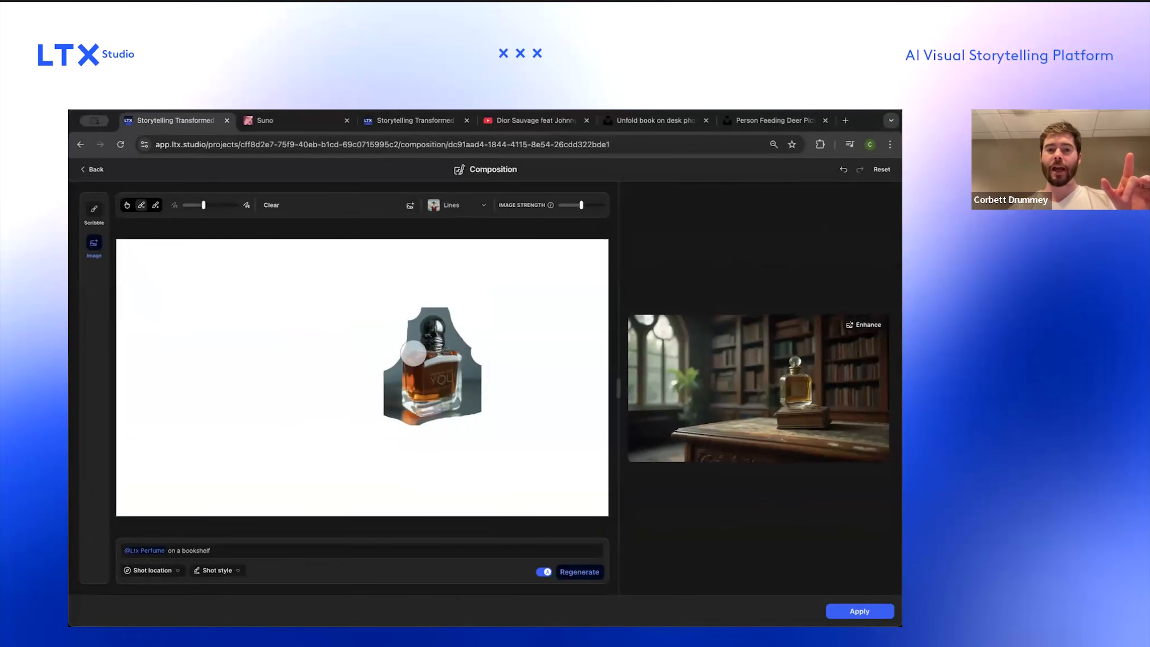
left_click(458, 204)
left_click(471, 256)
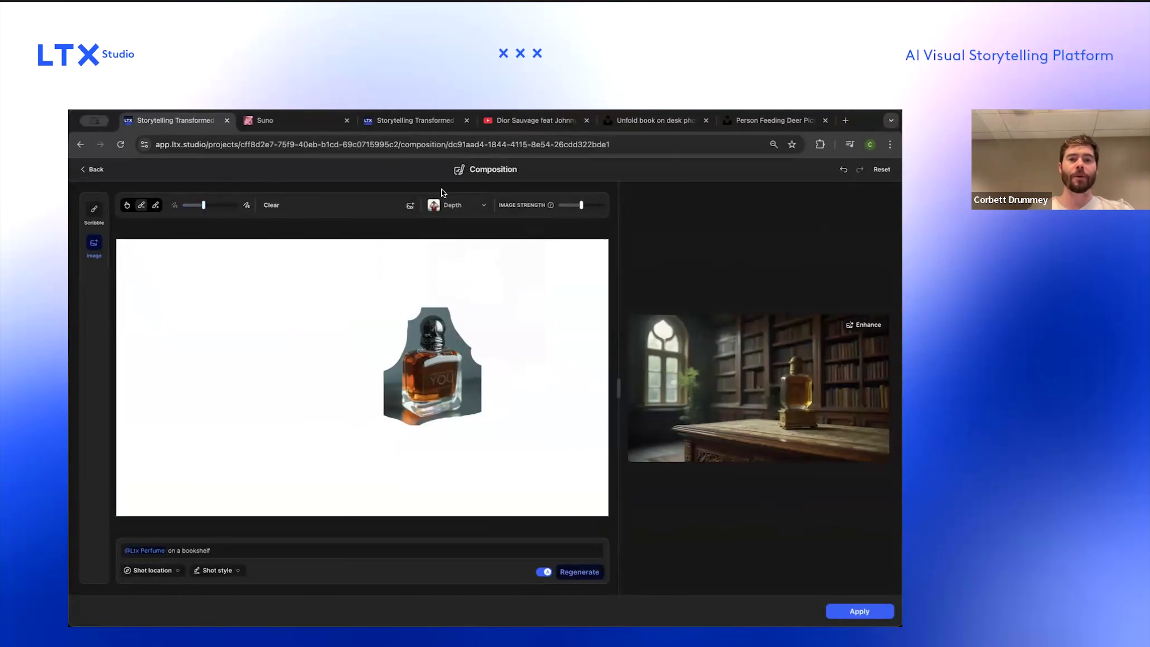
Step: Upload the bookshelf photo as a second image reference and enlarge it to fill the canvas
left_click(412, 208)
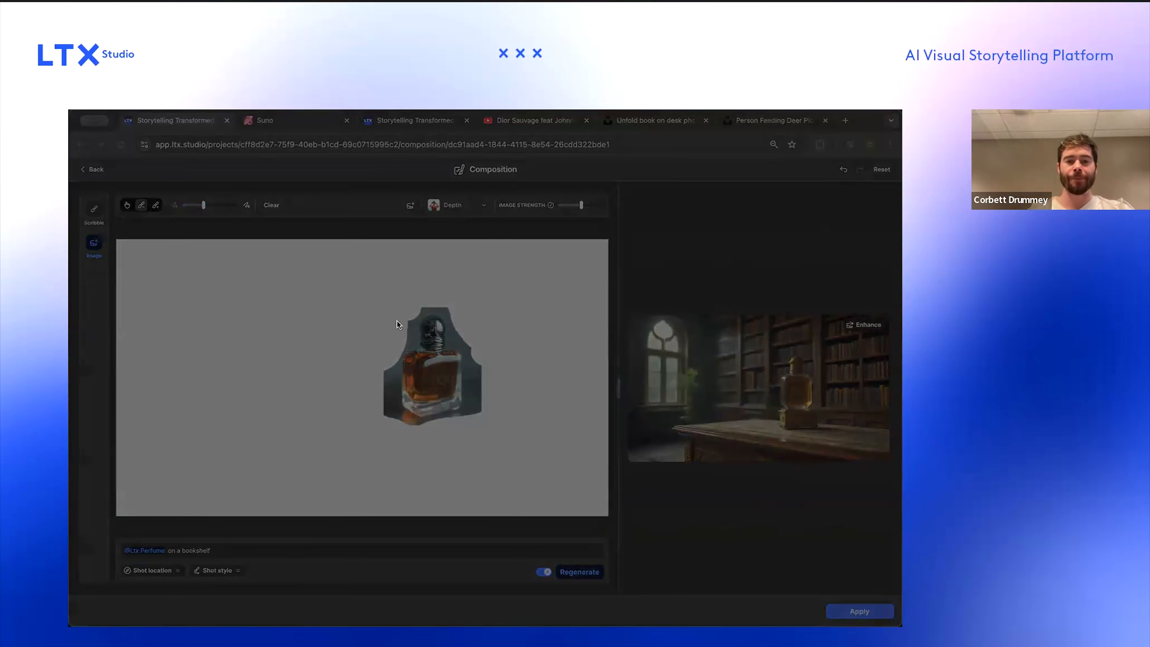
double_click(394, 373)
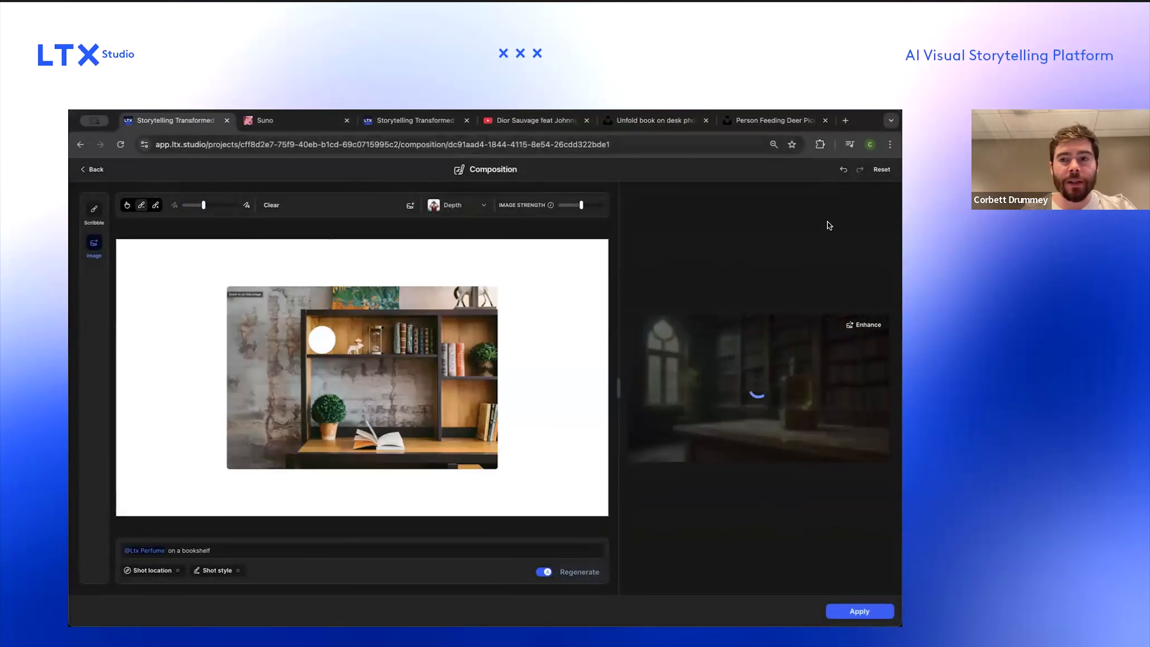
left_click(129, 206)
left_click(262, 308)
left_click_drag(262, 309, 152, 263)
left_click_drag(384, 417, 416, 452)
left_click(443, 362)
left_click_drag(442, 362, 600, 339)
left_click(400, 403)
left_click_drag(423, 449, 549, 455)
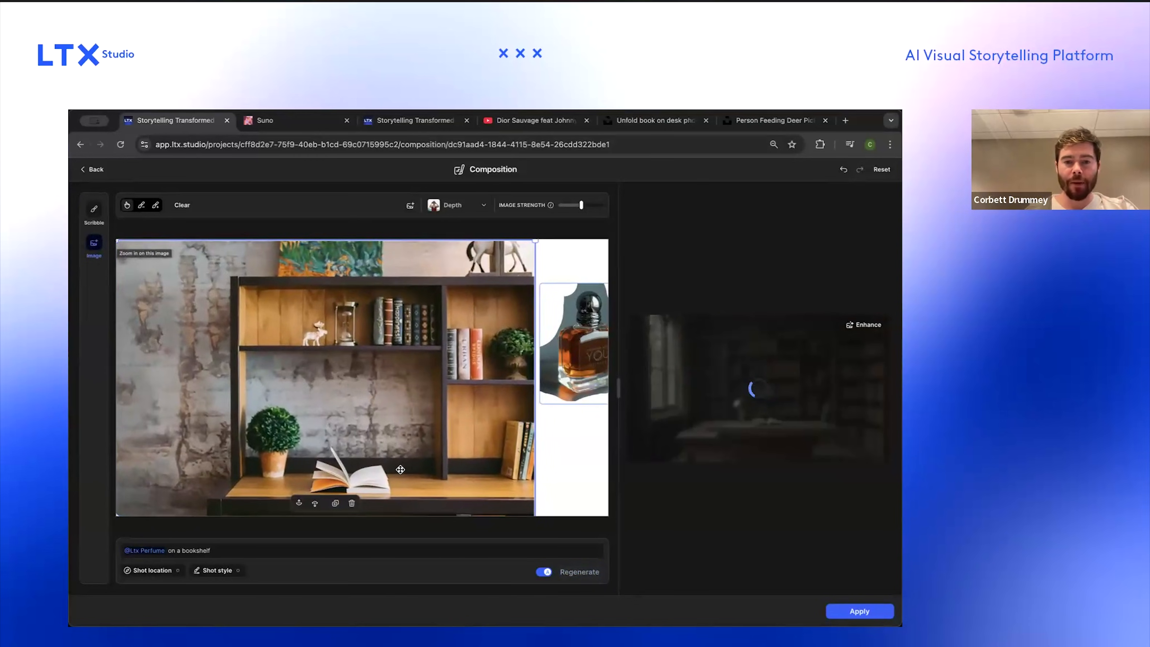
Step: Bring the perfume bottle to the front, shrink it, and place it on the bookshelf's lower shelf
left_click(575, 368)
left_click_drag(549, 372, 375, 434)
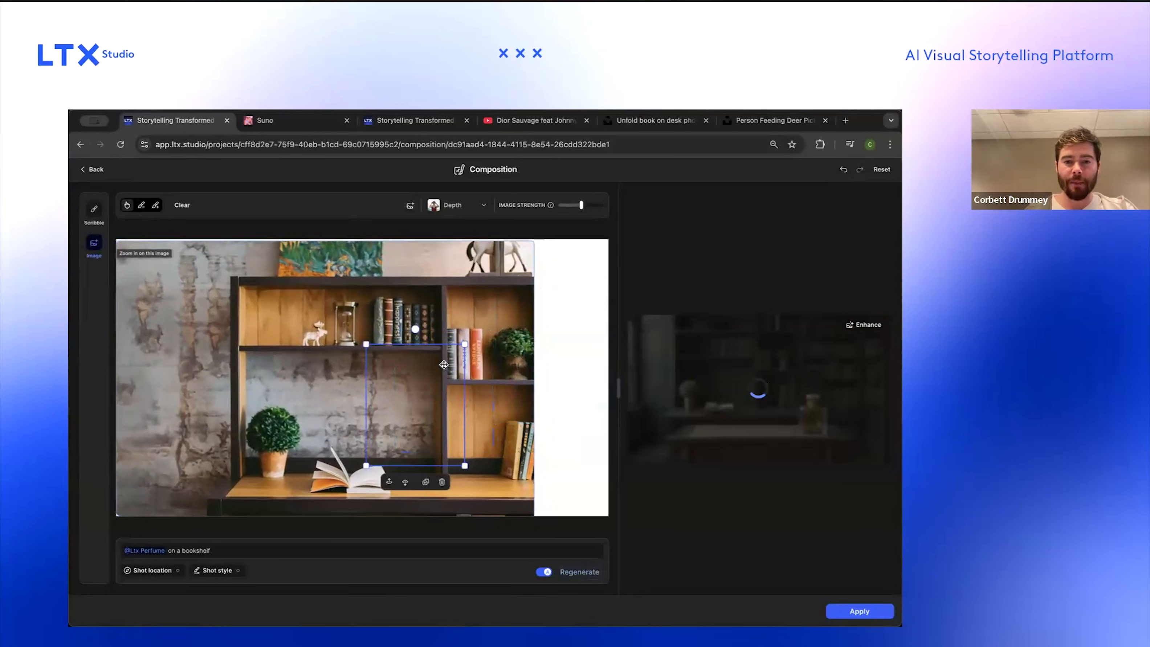
left_click(390, 482)
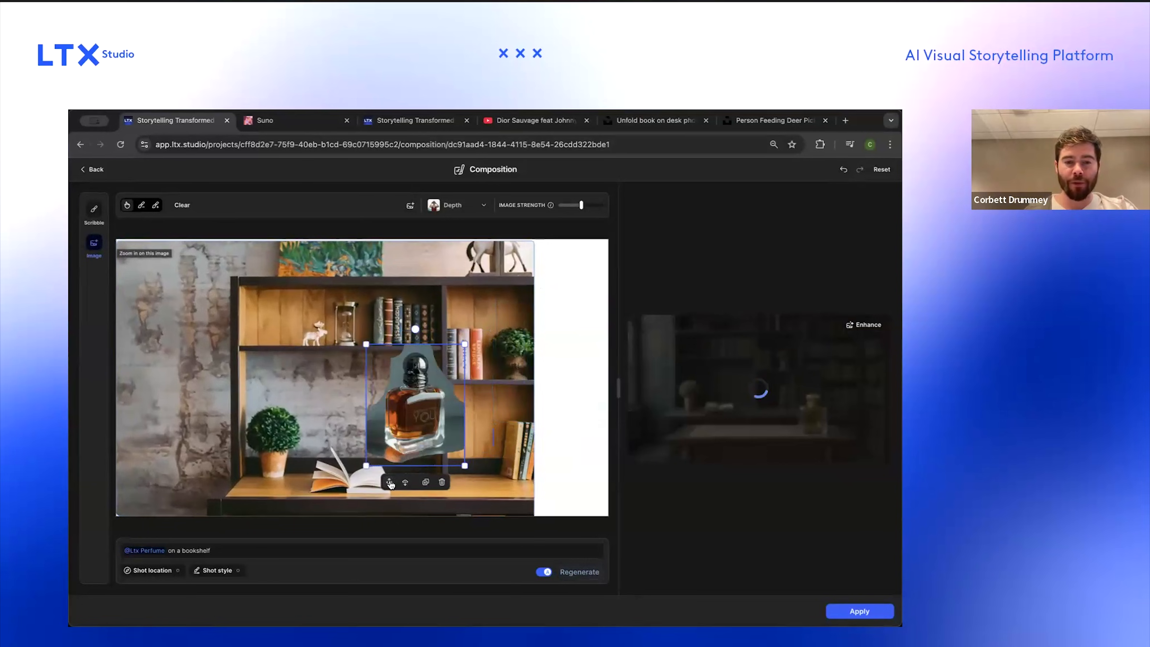
left_click_drag(465, 344, 427, 390)
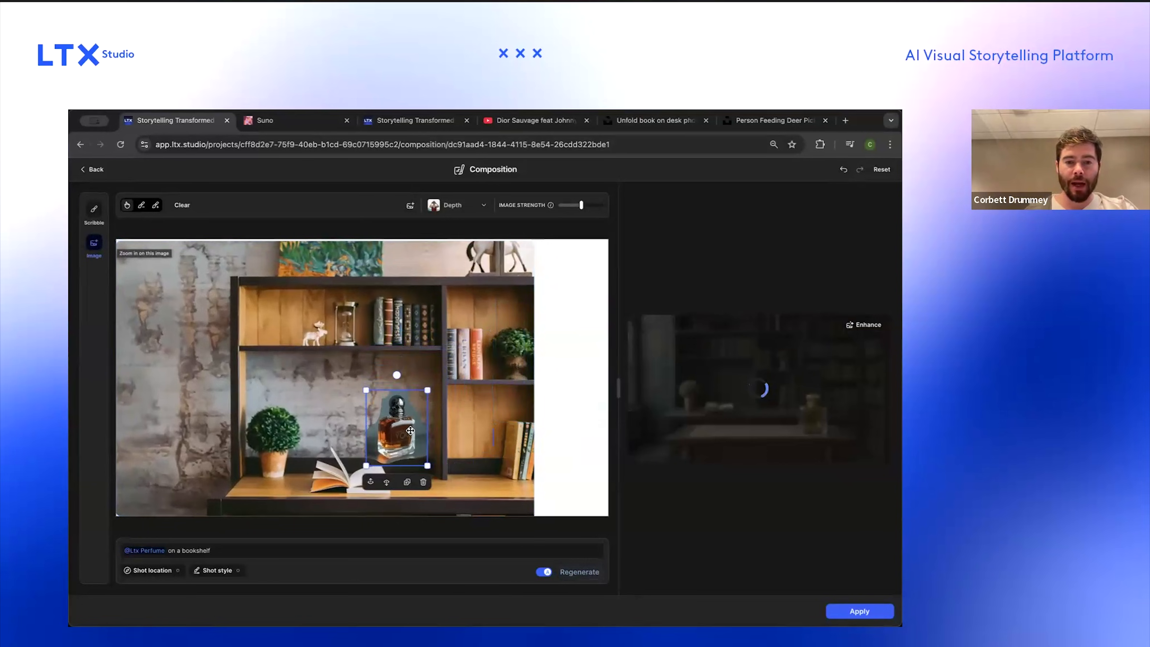
left_click_drag(411, 430, 425, 452)
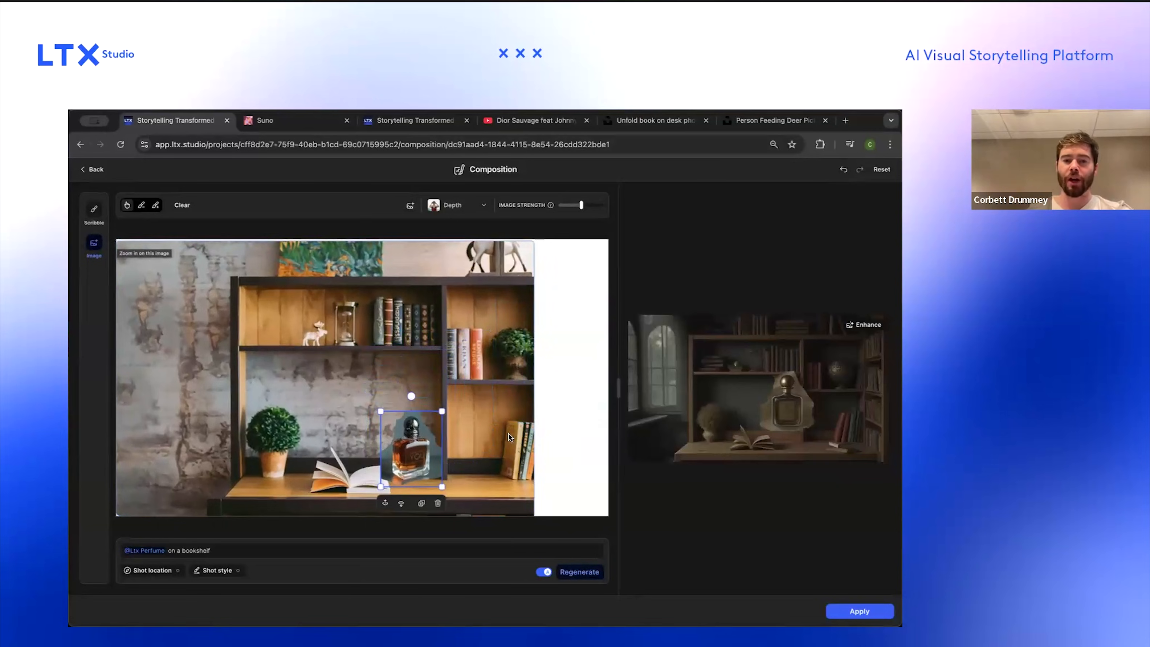
Step: Enhance the generated frame and apply the composition to Scene 7
scroll(815, 403, "up", 5)
scroll(814, 403, "down", 5)
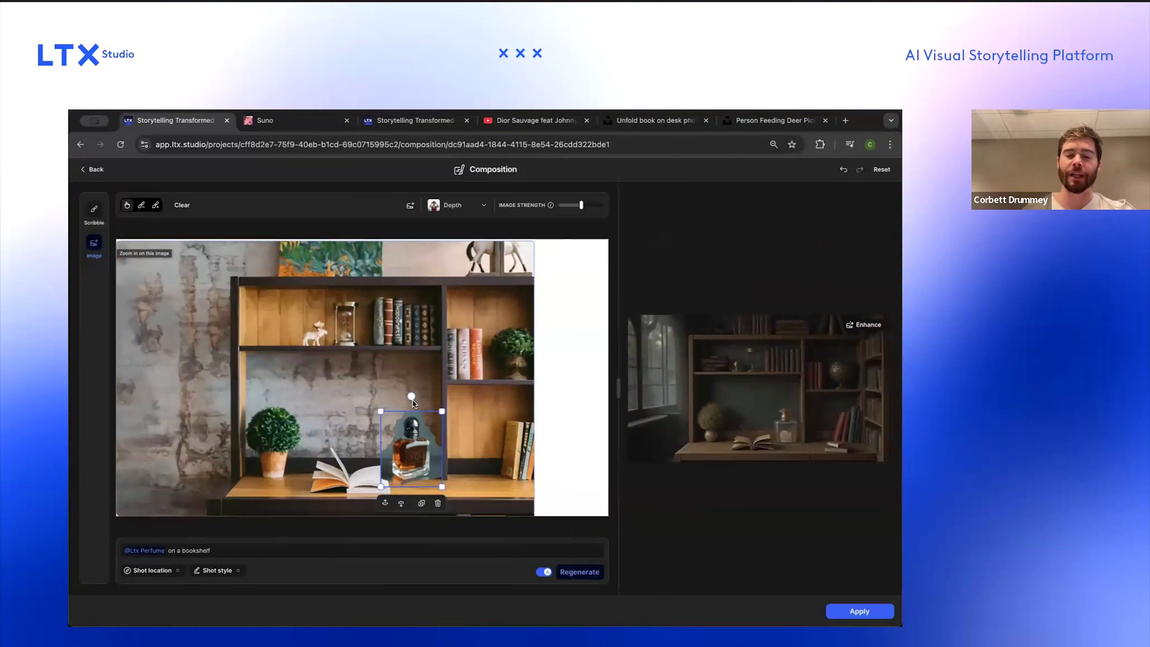
scroll(759, 419, "up", 5)
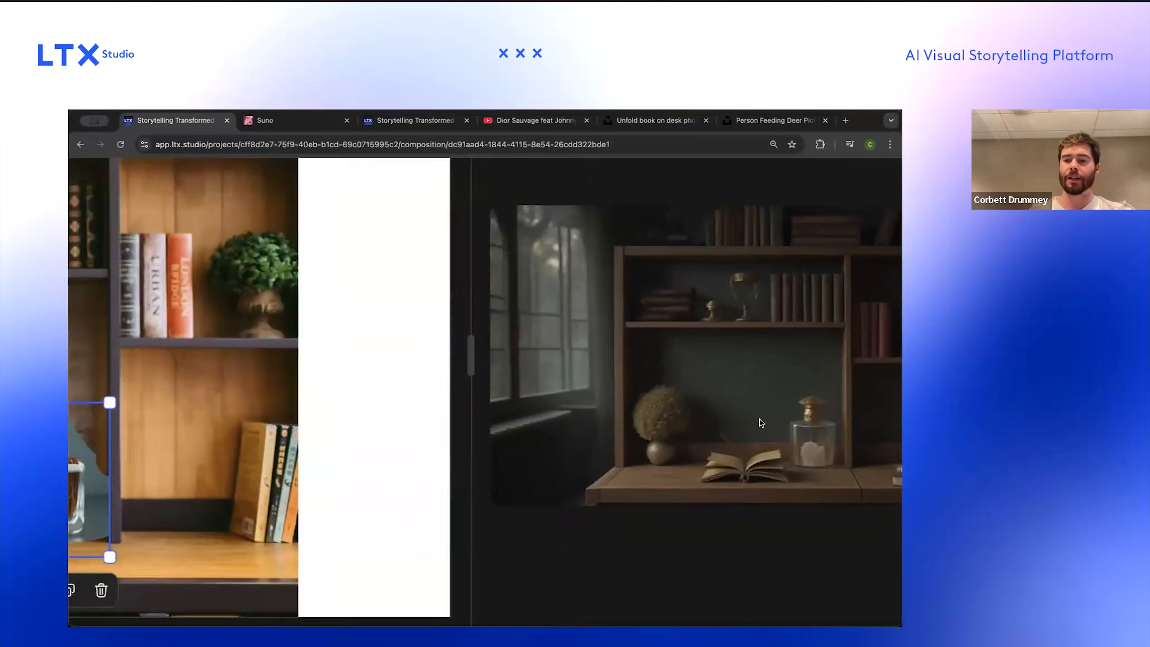
scroll(837, 449, "down", 5)
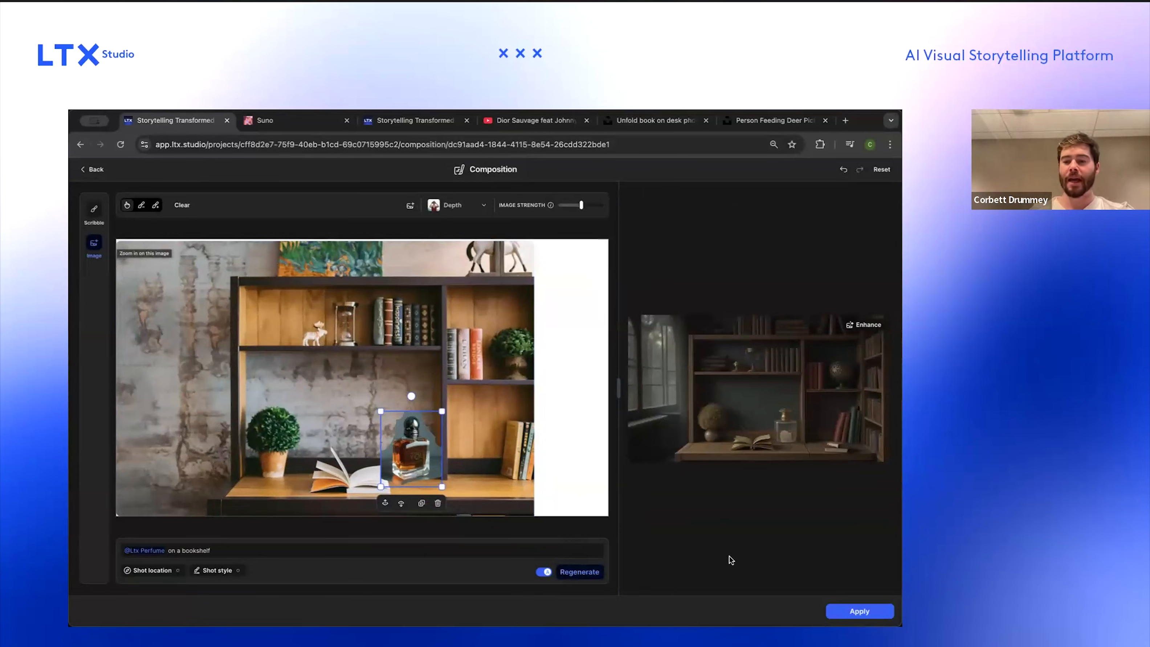
left_click(860, 323)
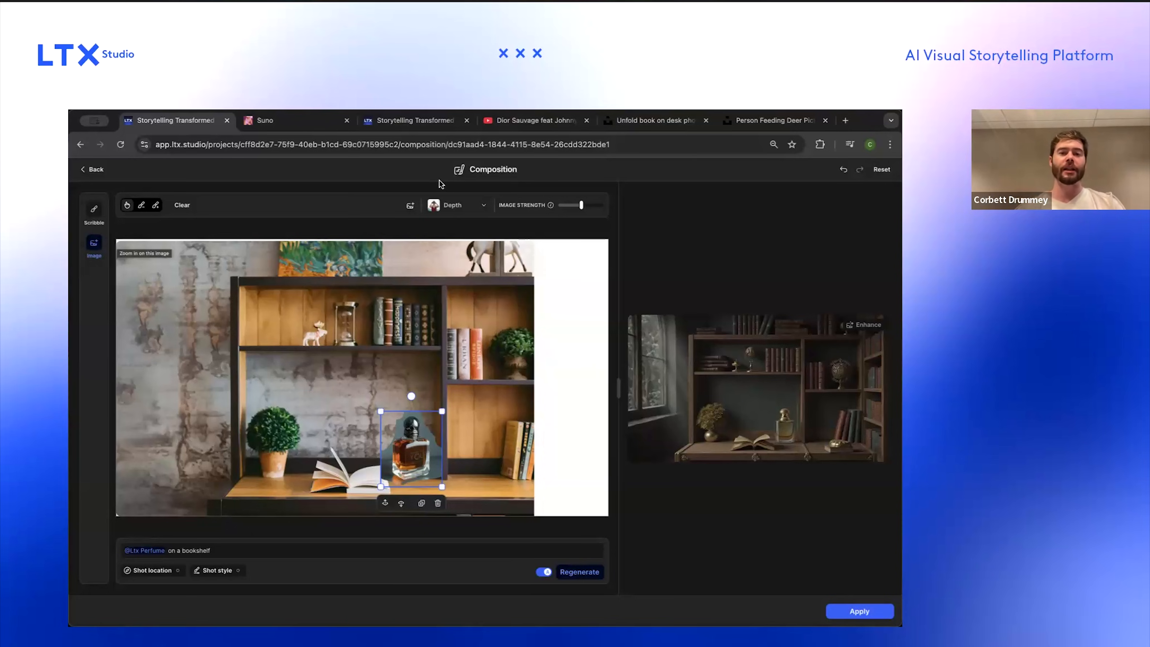
left_click(860, 611)
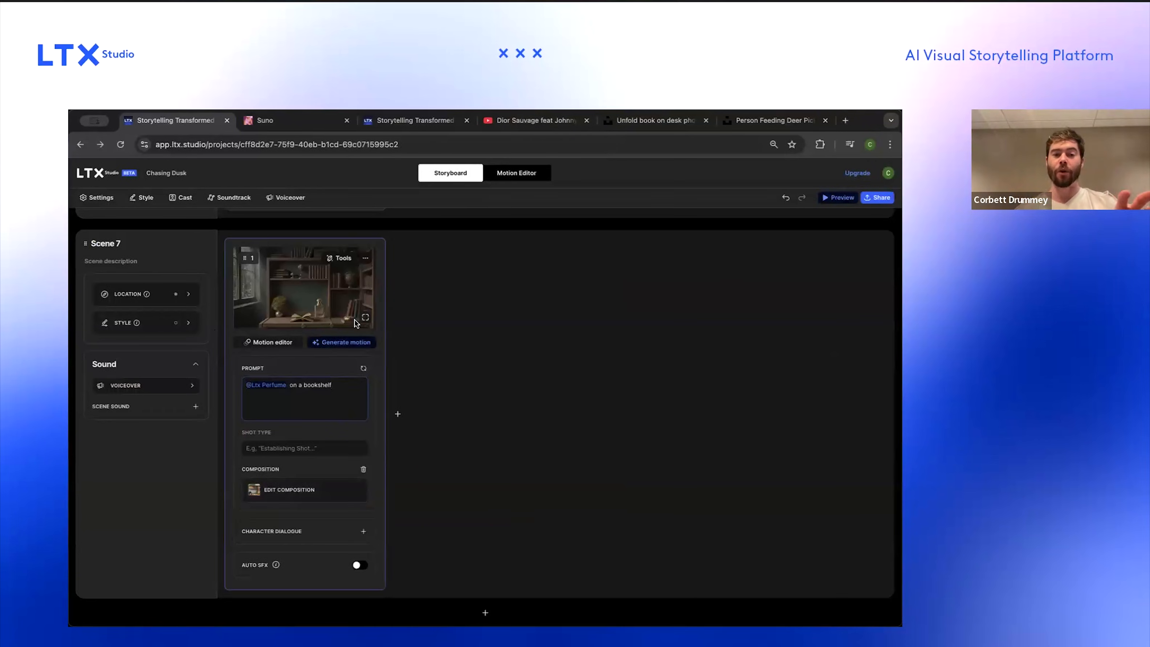
Step: Switch to the Unsplash tab and search for "personal library" photos
scroll(355, 319, "up", 5)
scroll(356, 319, "down", 5)
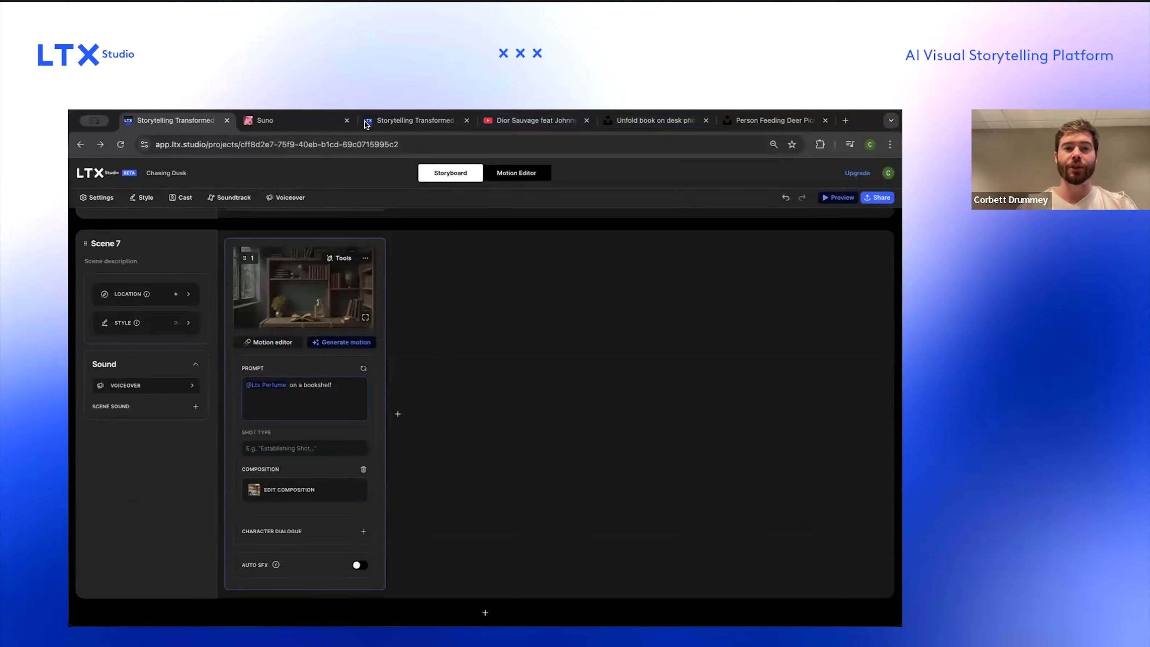
left_click(772, 122)
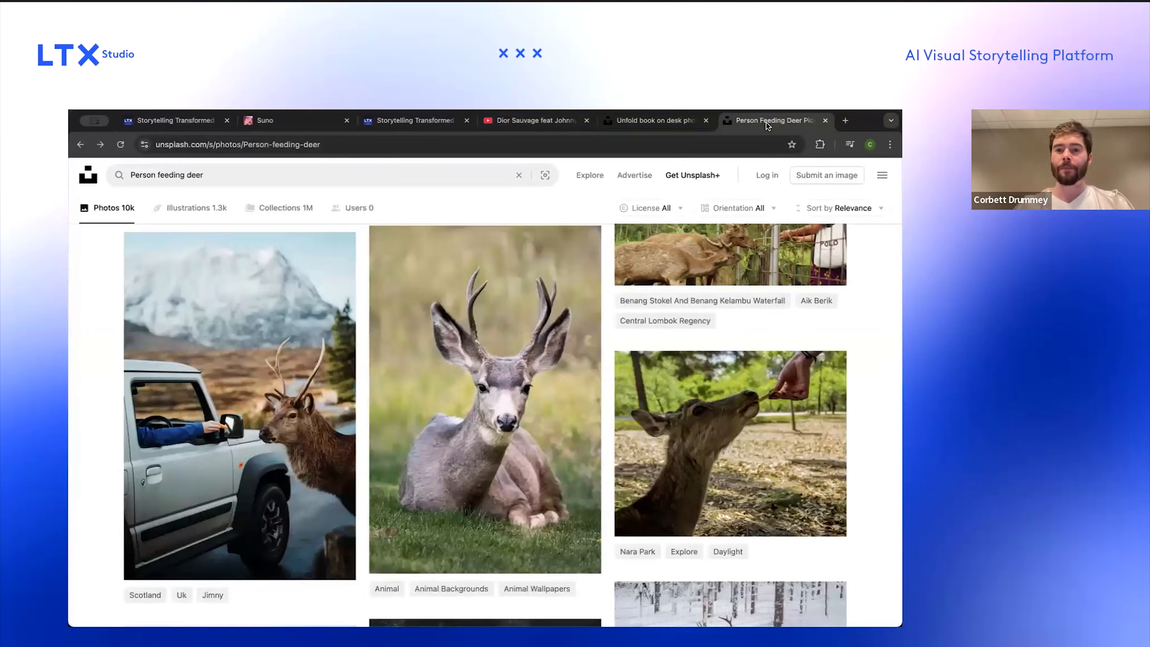
triple_click(417, 175)
type("personal library")
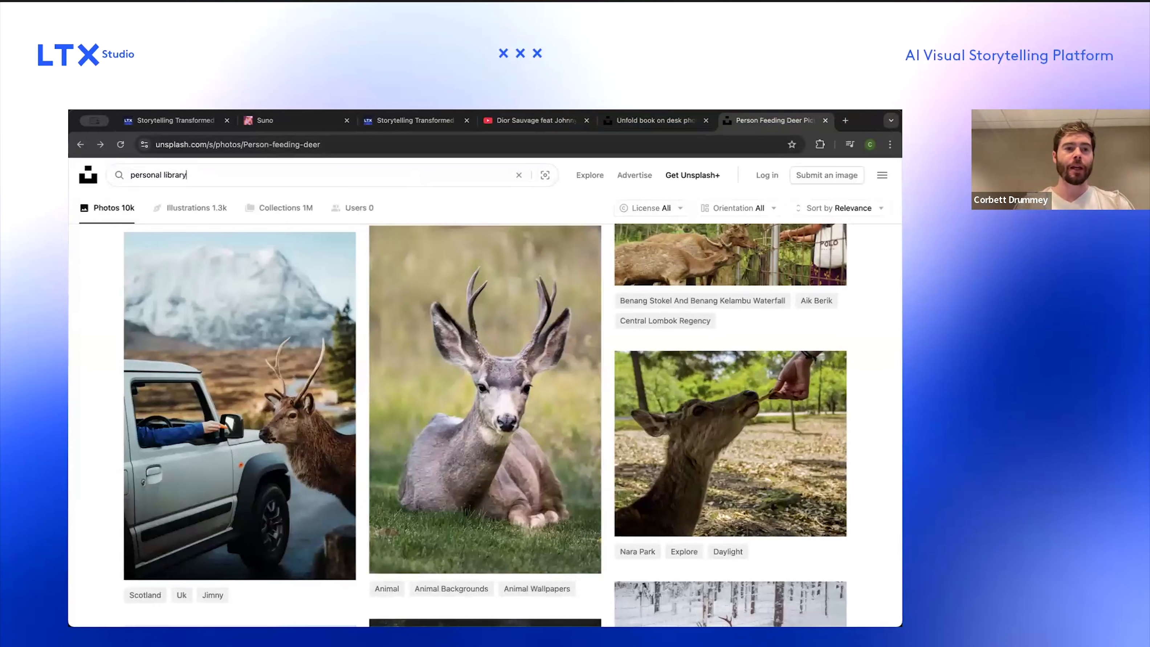
key("Return")
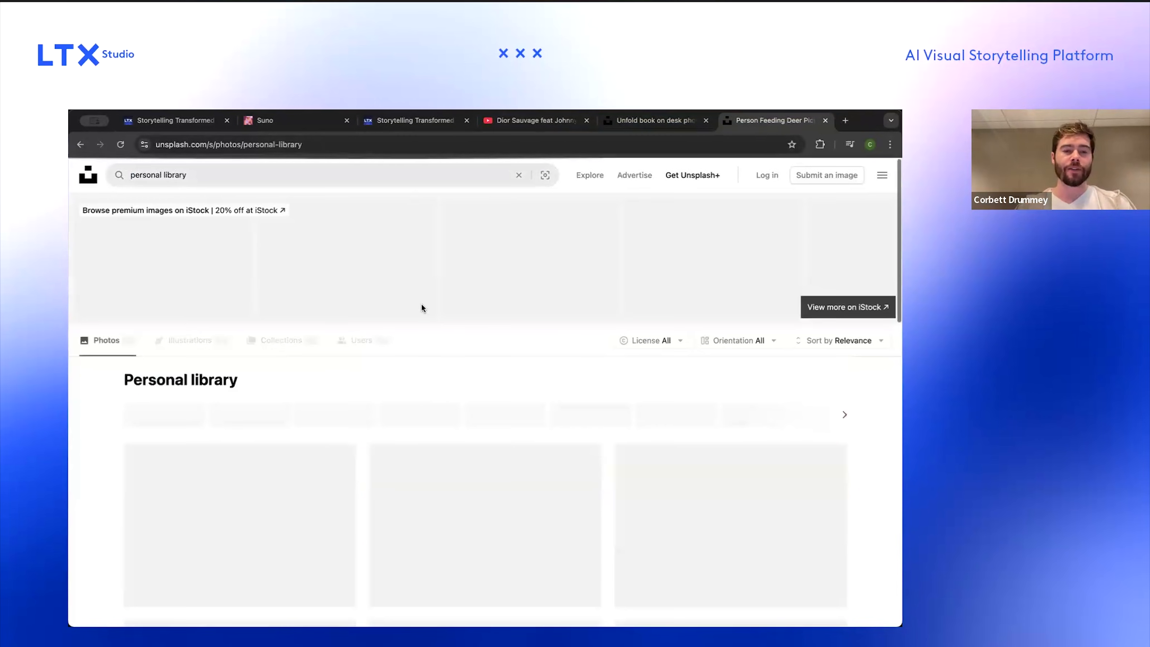
Step: Browse the results, then change the Unsplash search to "dark library"
scroll(436, 394, "down", 10)
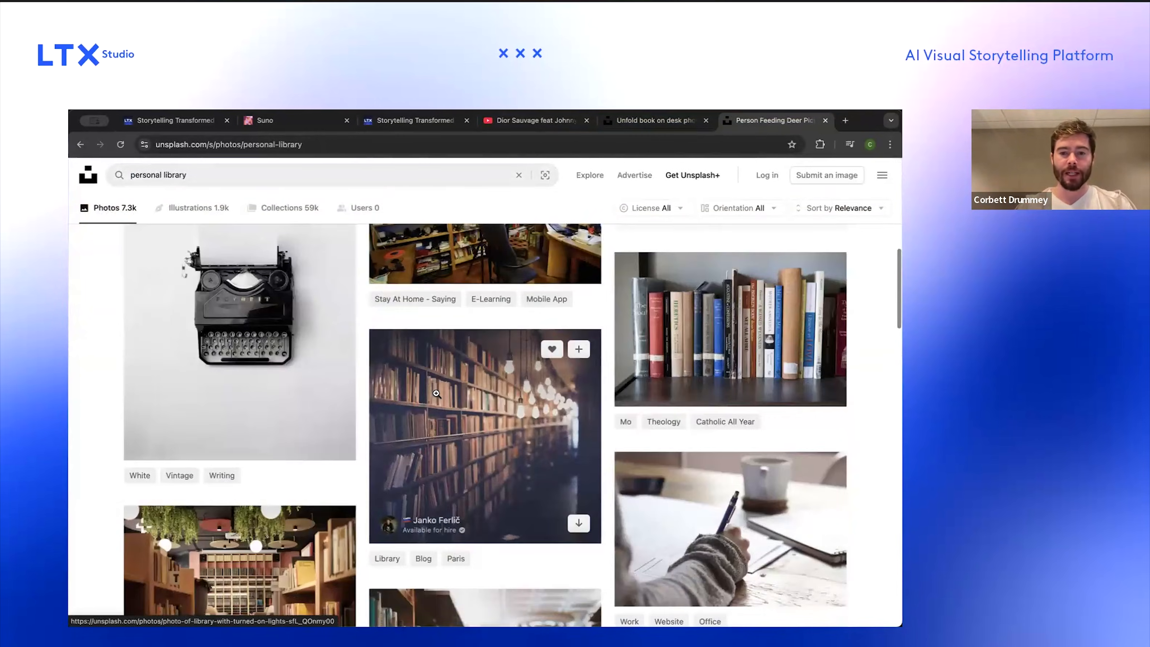
scroll(436, 393, "down", 10)
scroll(436, 394, "down", 15)
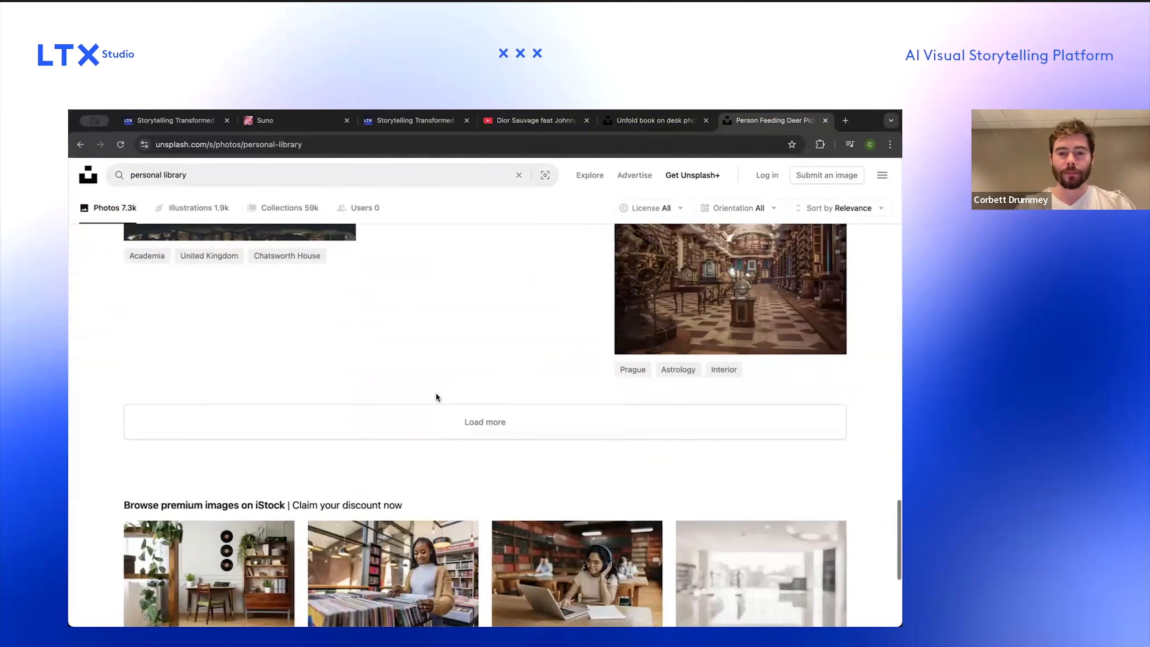
scroll(436, 398, "down", 5)
scroll(436, 397, "up", 20)
left_click(200, 175)
triple_click(200, 172)
key("Left")
key("alt+shift+Right")
type("dark")
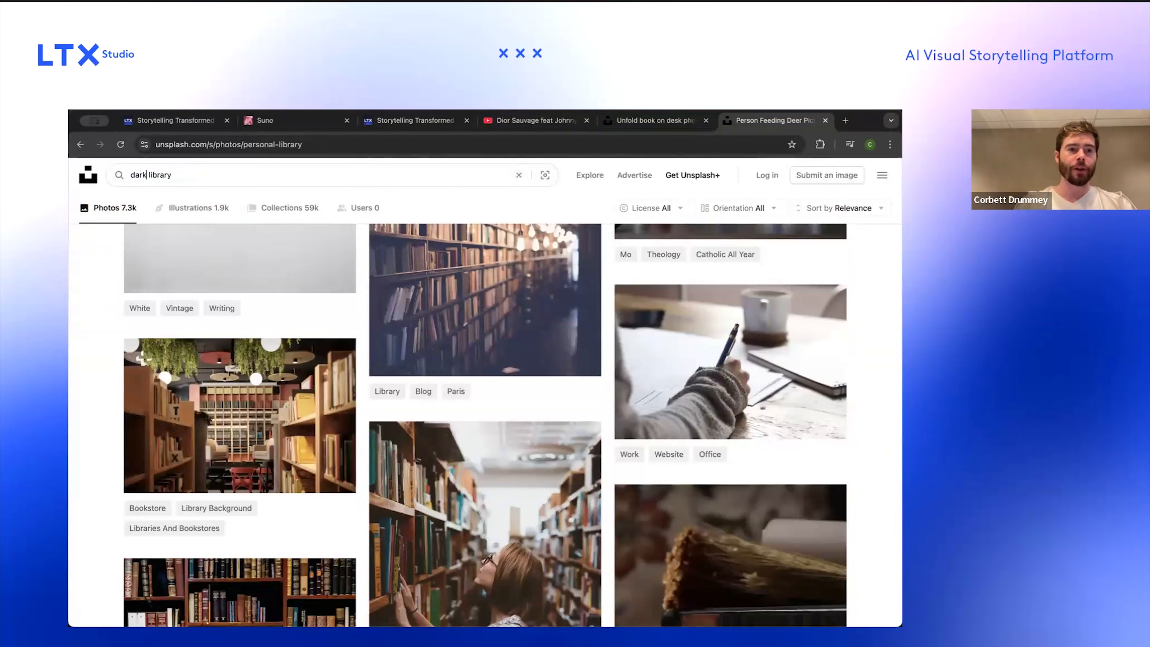
key("Return")
Step: Browse the dark library search results for a moody background image
scroll(265, 290, "down", 2)
scroll(386, 386, "down", 8)
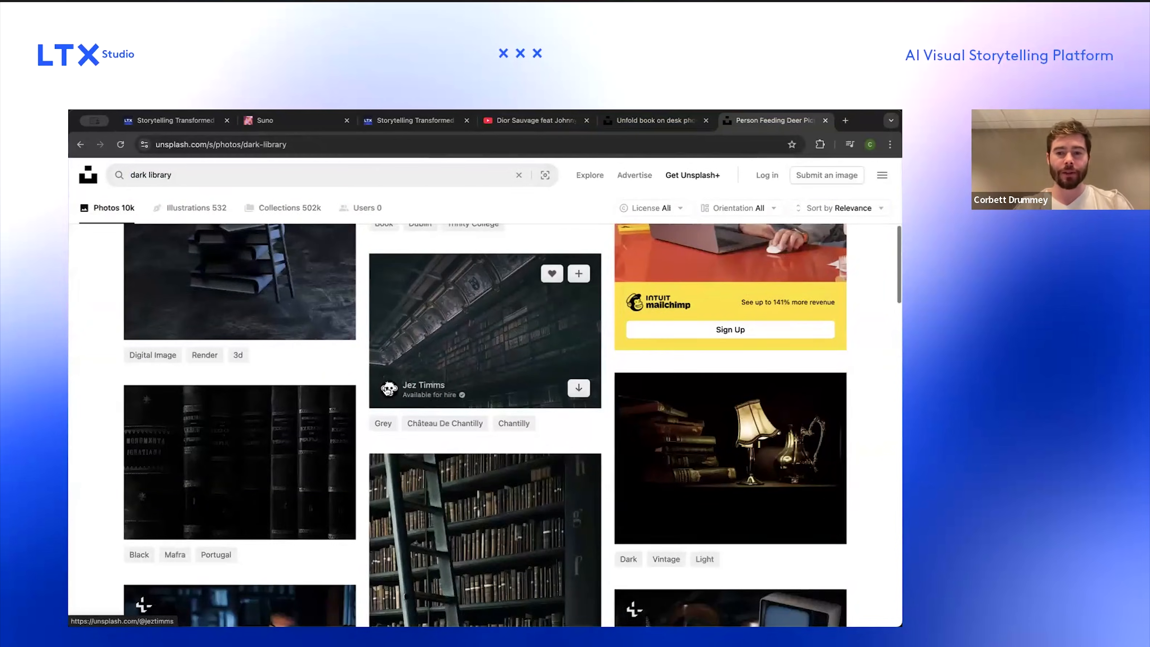
scroll(386, 387, "down", 2)
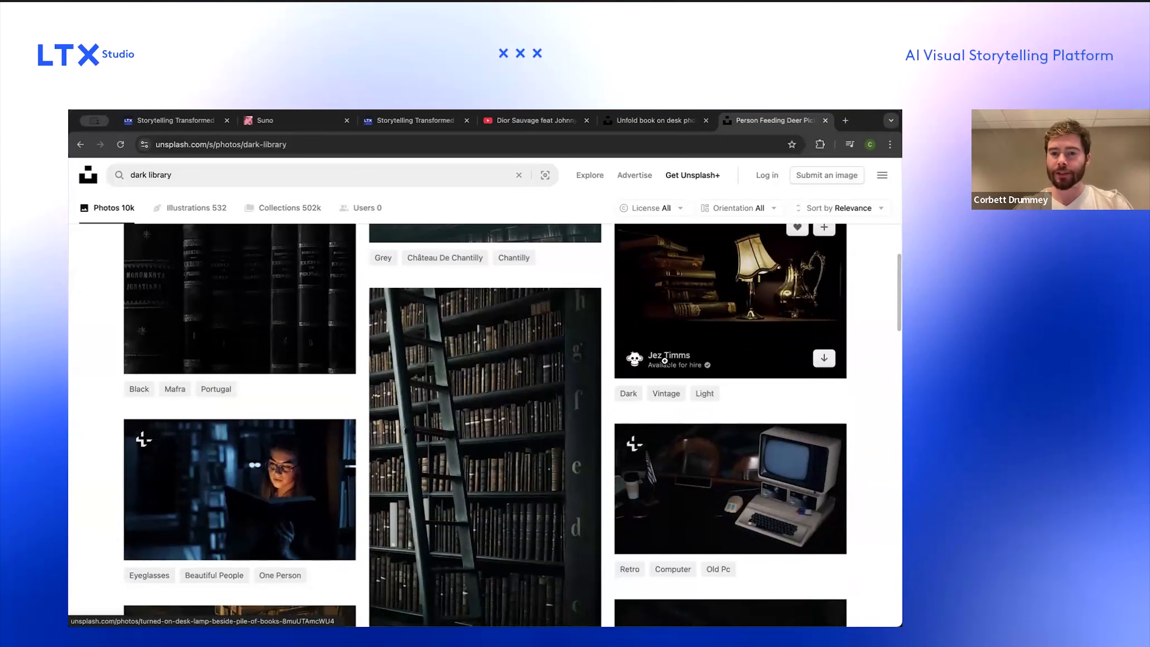
scroll(568, 470, "down", 6)
scroll(568, 470, "down", 8)
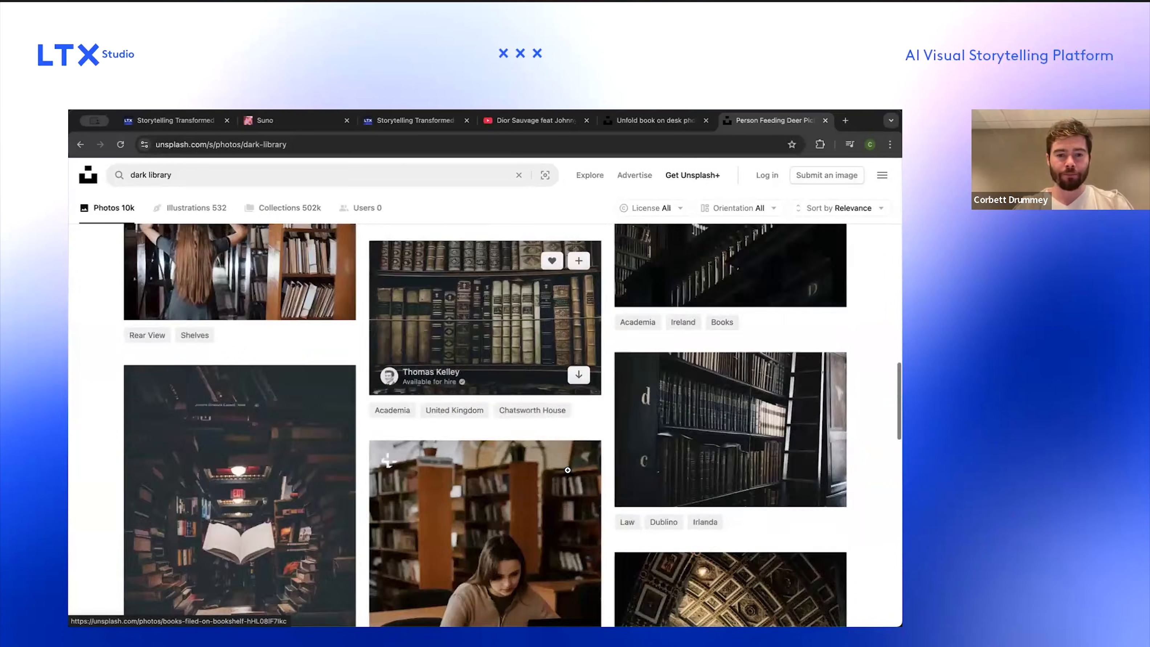
scroll(568, 470, "down", 10)
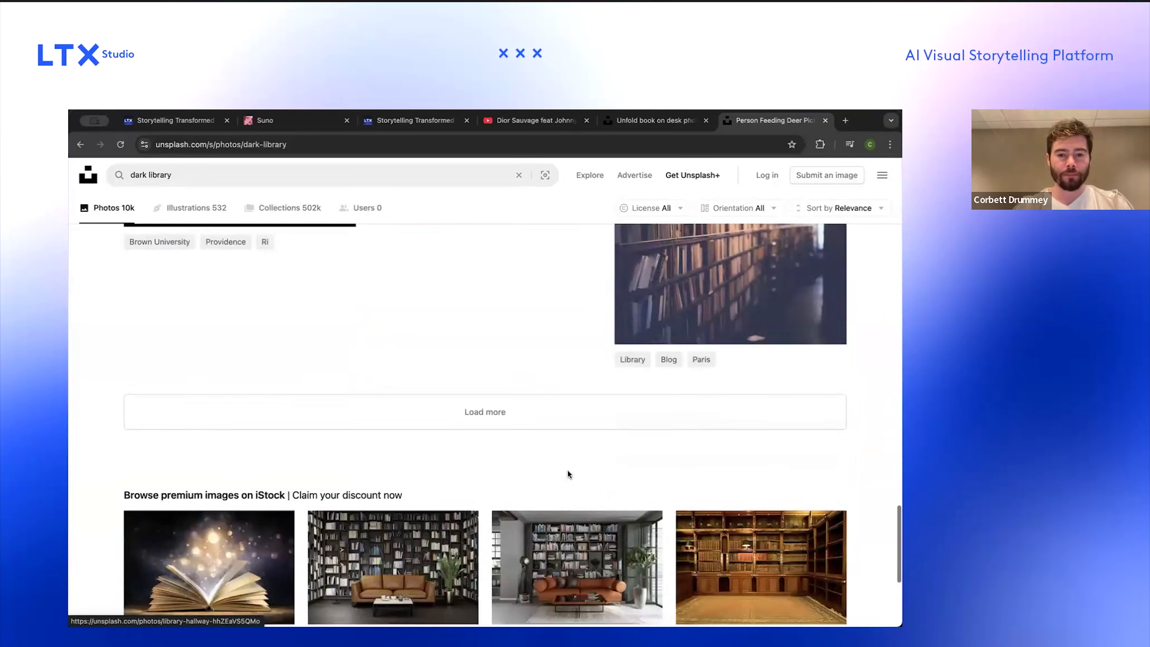
left_click(521, 548)
scroll(531, 401, "down", 10)
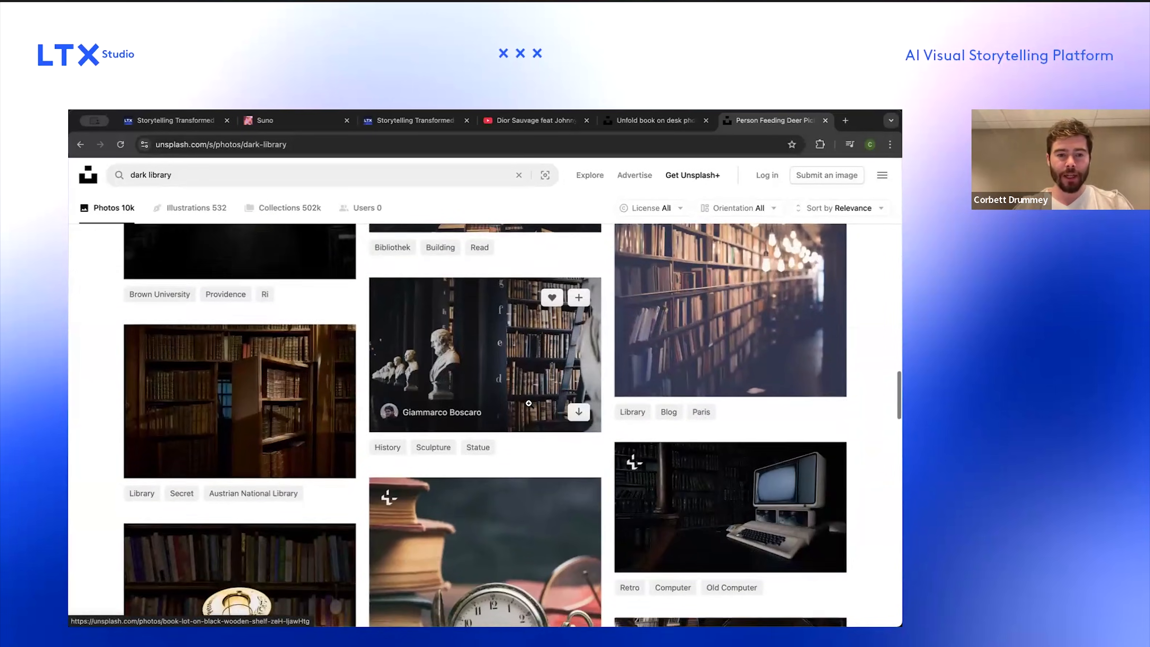
scroll(531, 400, "down", 12)
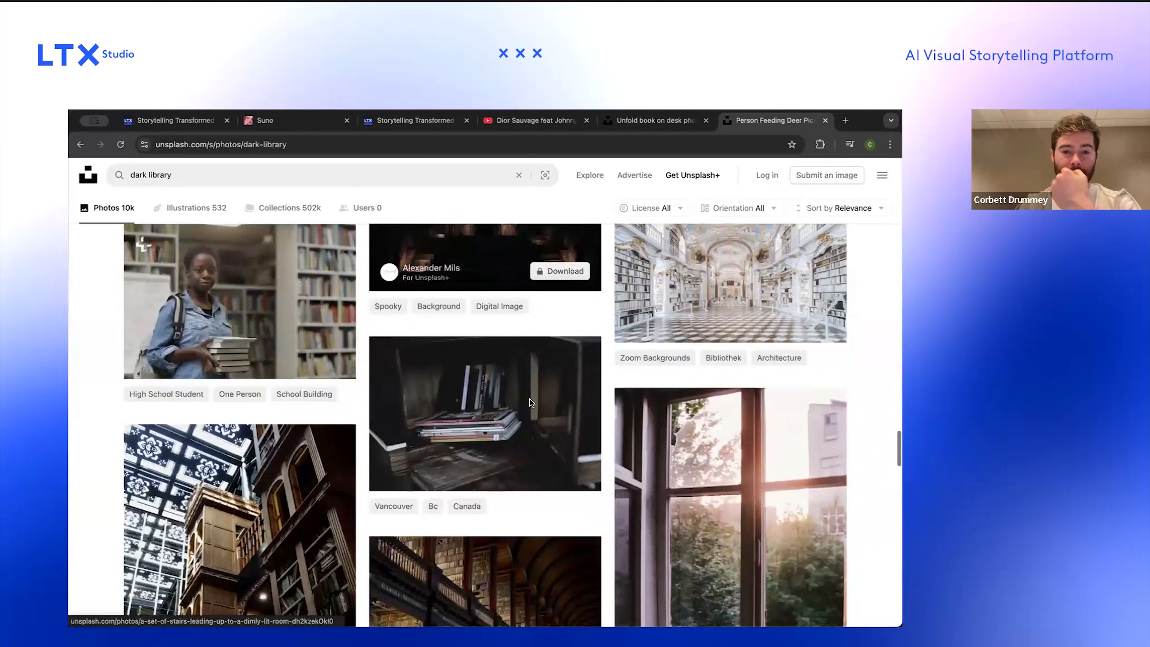
scroll(531, 402, "down", 3)
scroll(581, 371, "up", 2)
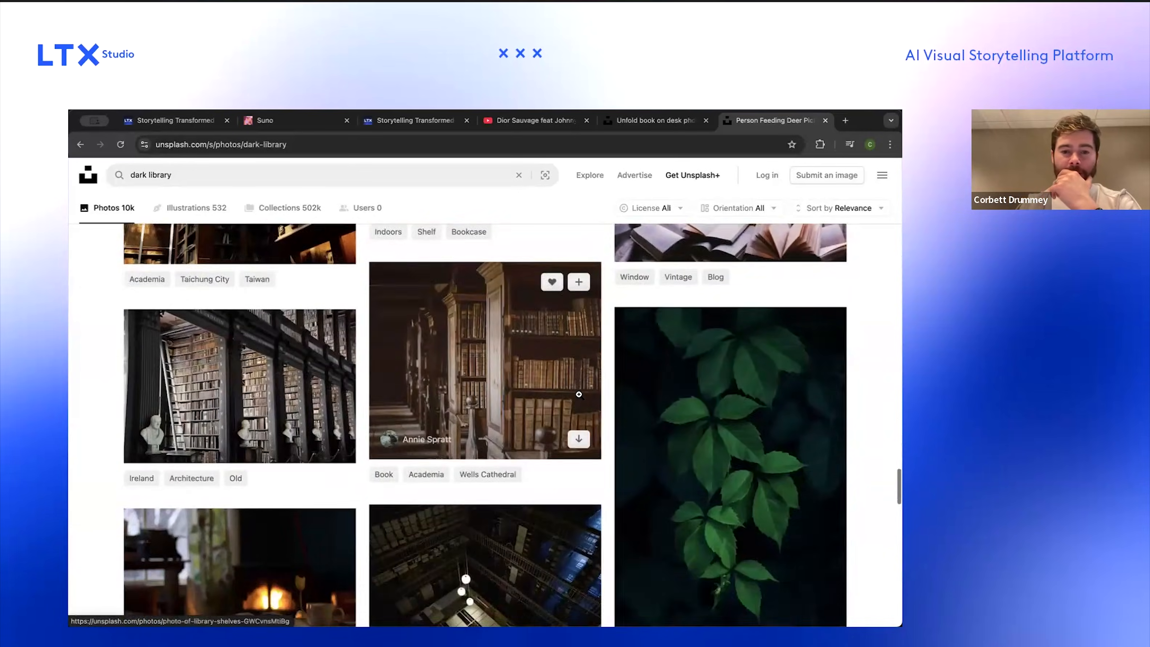
scroll(579, 394, "down", 5)
scroll(578, 394, "down", 8)
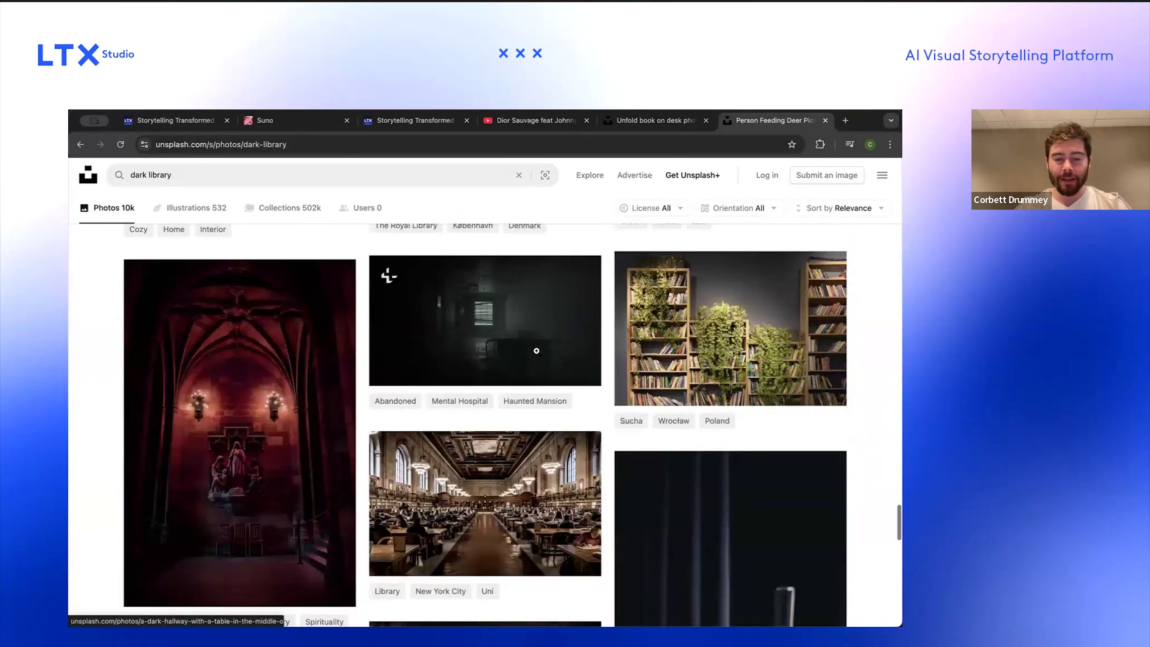
scroll(539, 353, "up", 1)
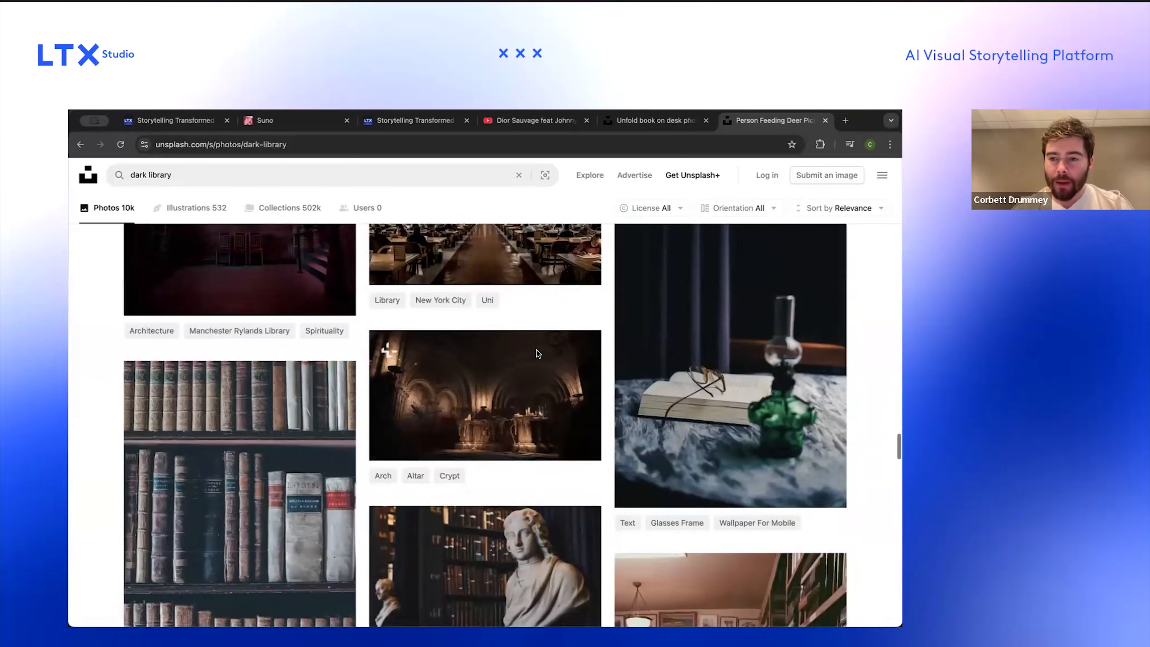
scroll(571, 459, "down", 10)
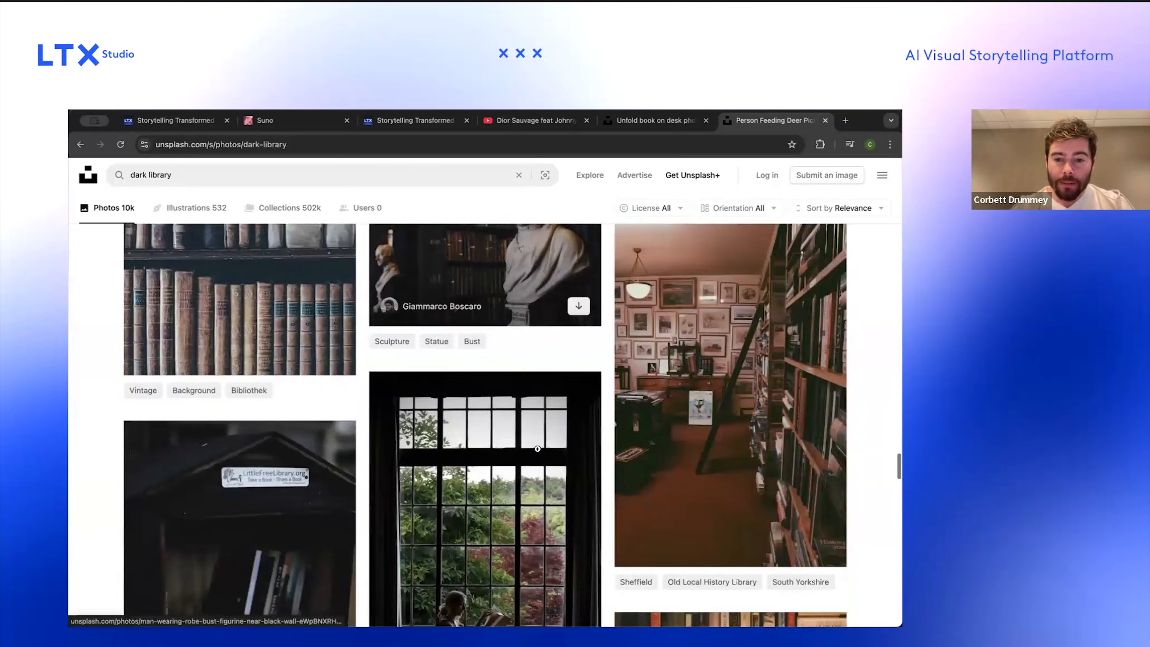
scroll(539, 451, "down", 20)
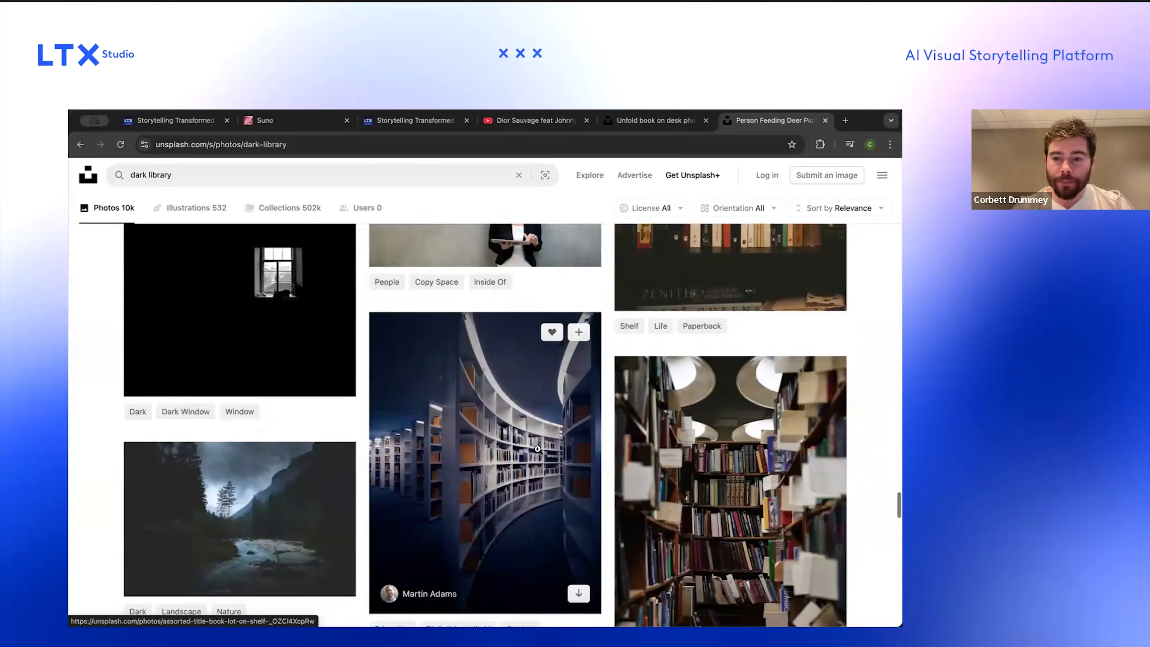
scroll(540, 445, "down", 15)
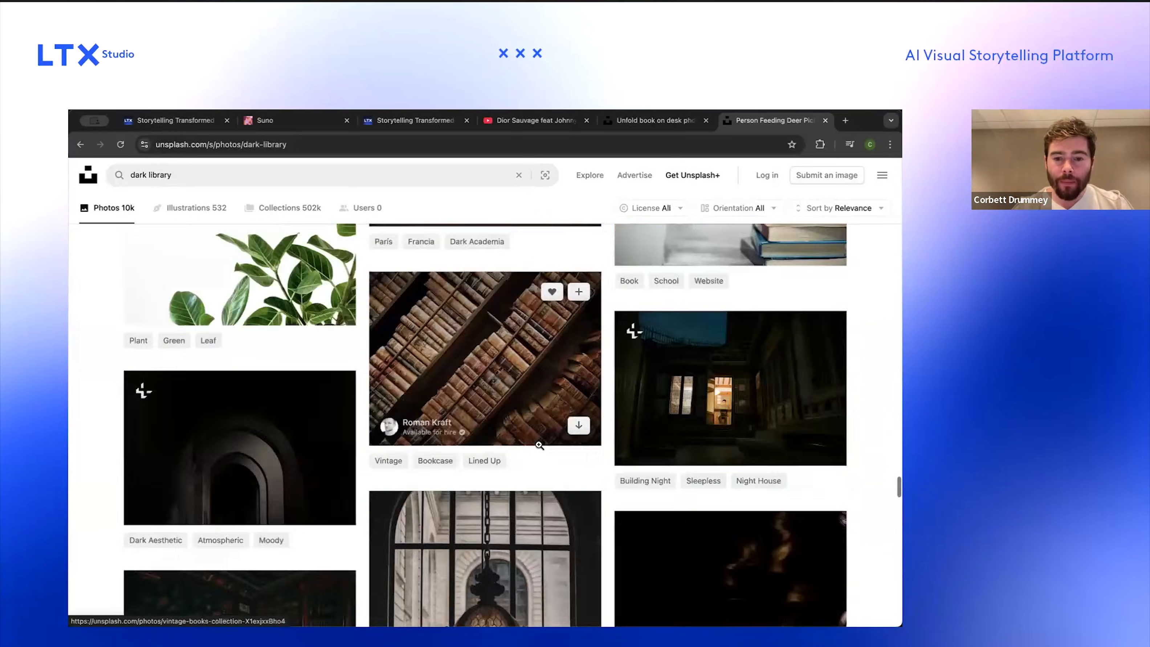
scroll(539, 445, "down", 15)
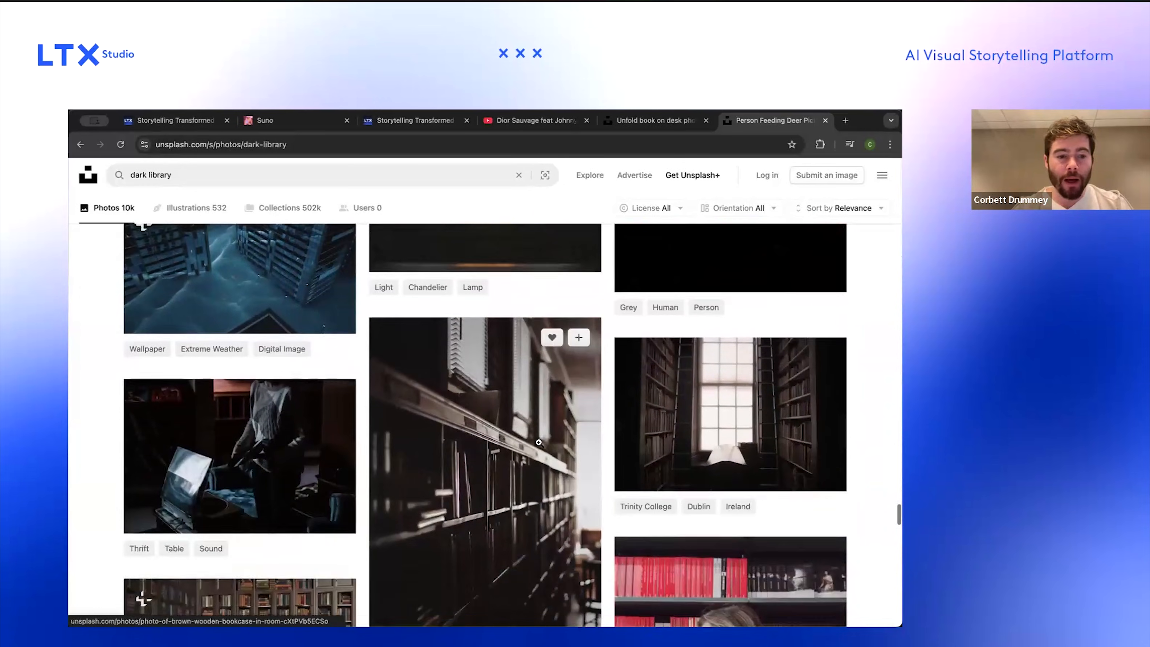
scroll(539, 444, "down", 15)
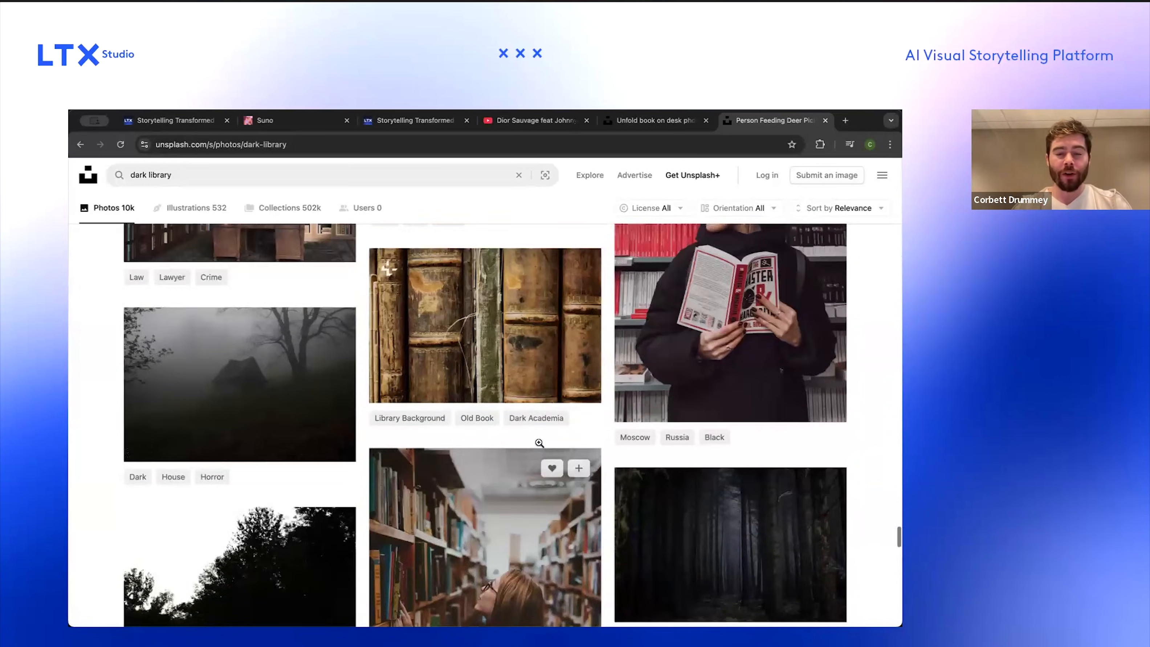
scroll(539, 443, "up", 20)
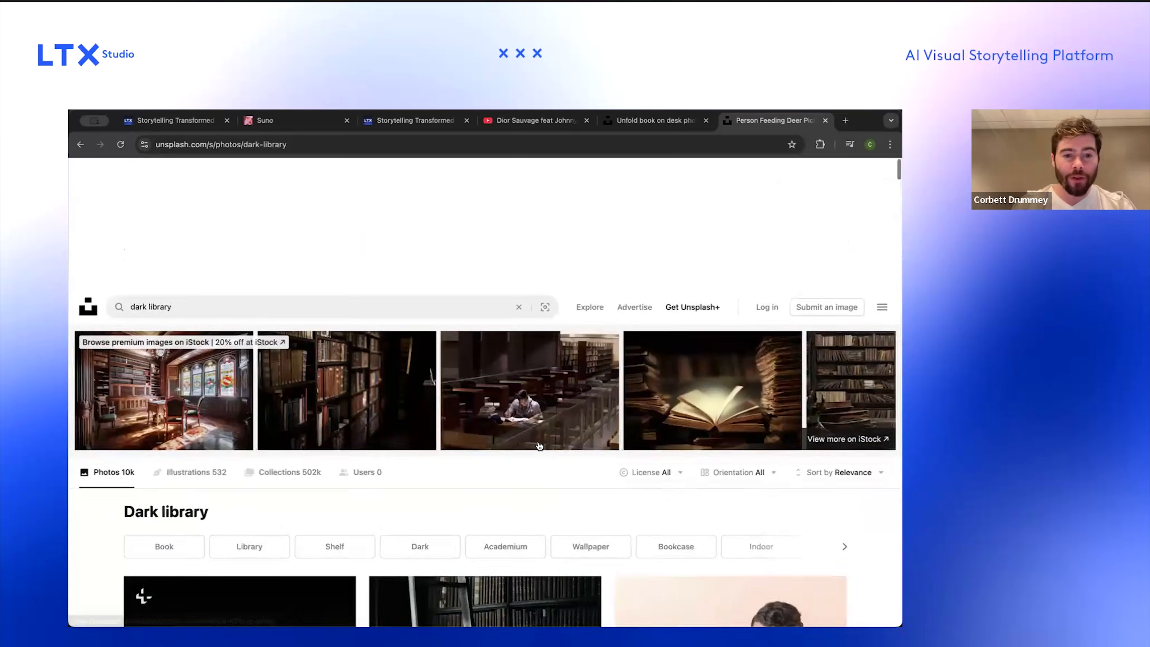
scroll(539, 445, "down", 4)
scroll(539, 444, "down", 6)
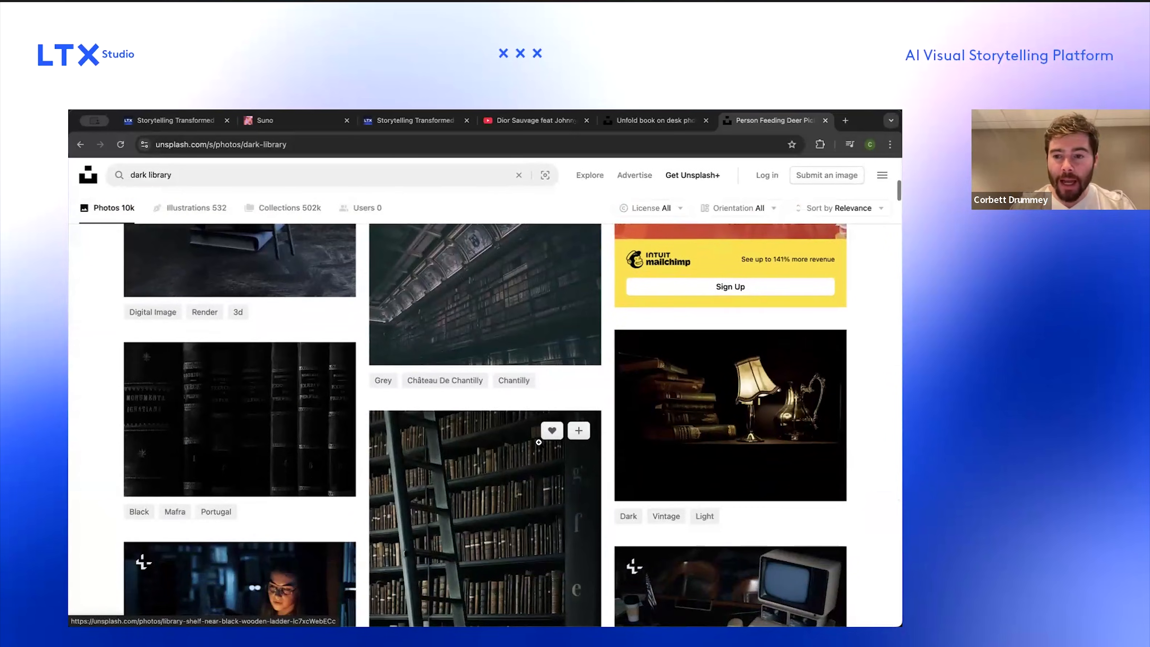
Step: Open the photo of a lit desk lamp beside a pile of books and capture a screenshot of it
left_click(616, 499)
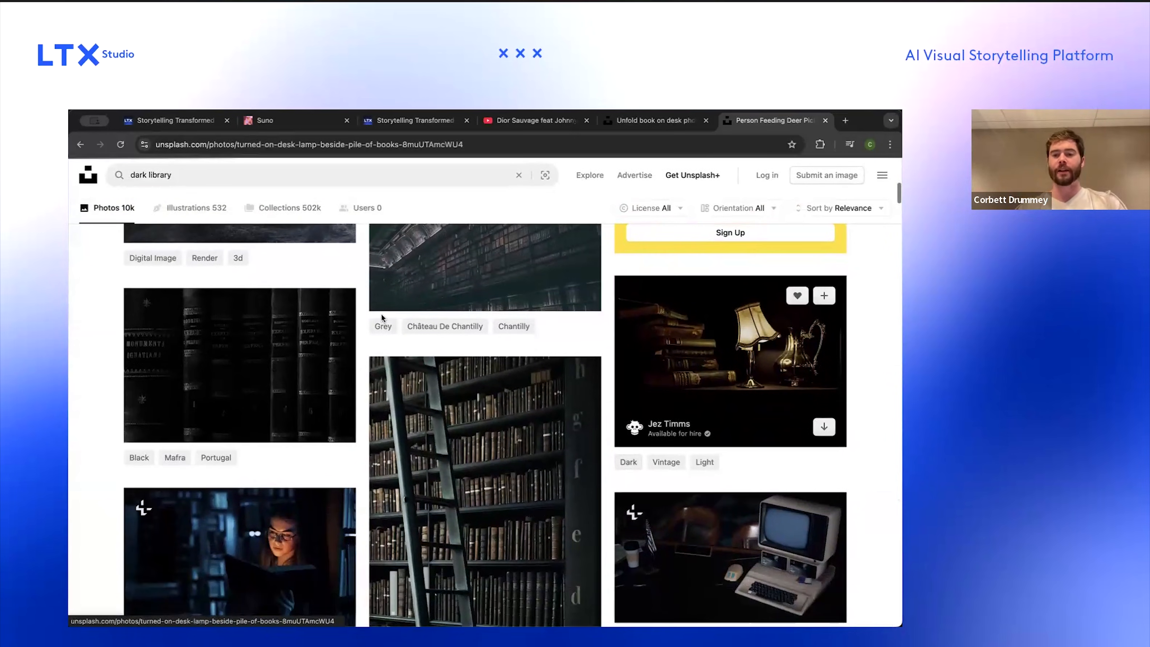
key("super+shift+4")
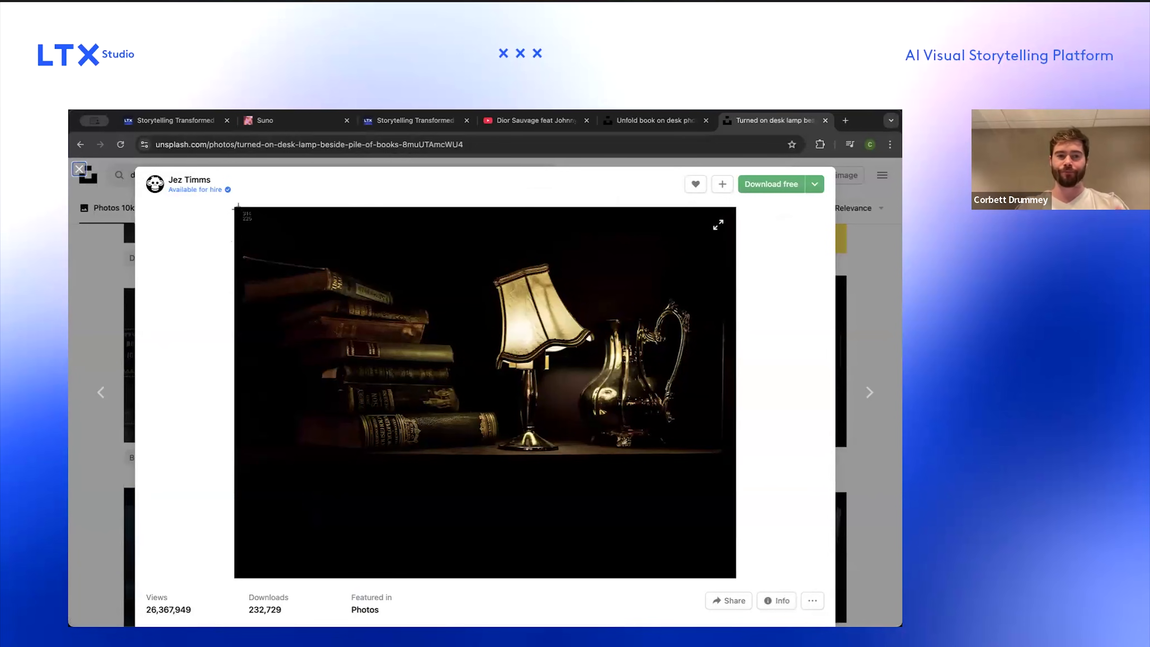
left_click_drag(676, 537, 716, 562)
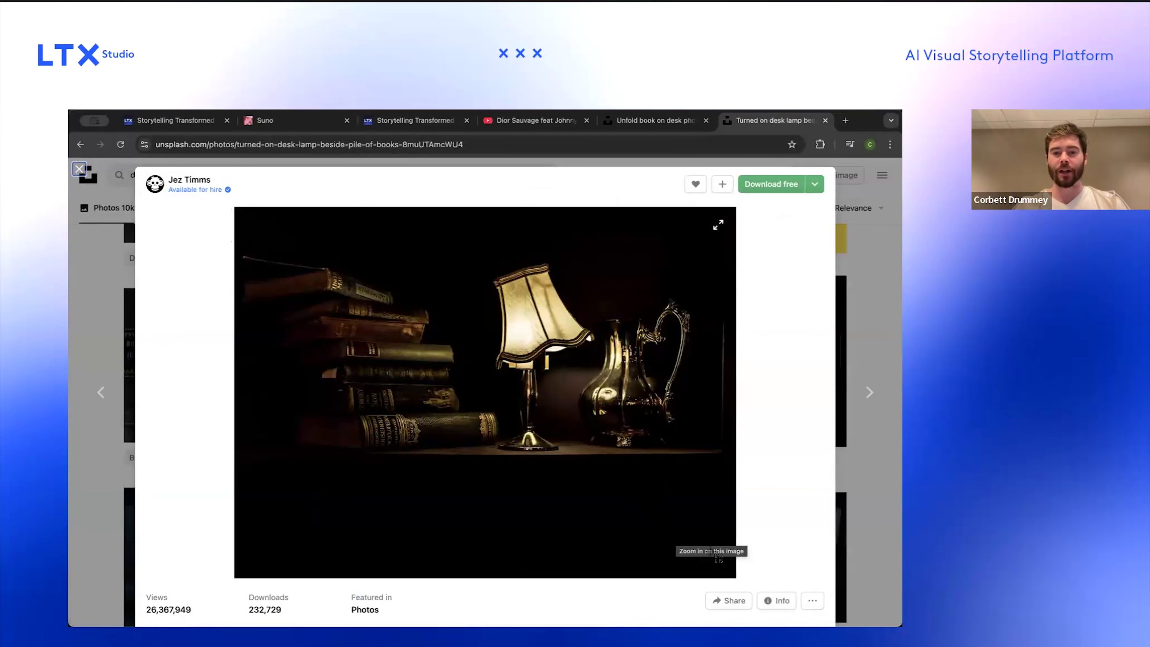
Step: Return to the LTX project and examine the Scene 7 frame's Tools and more-options menus
left_click(179, 121)
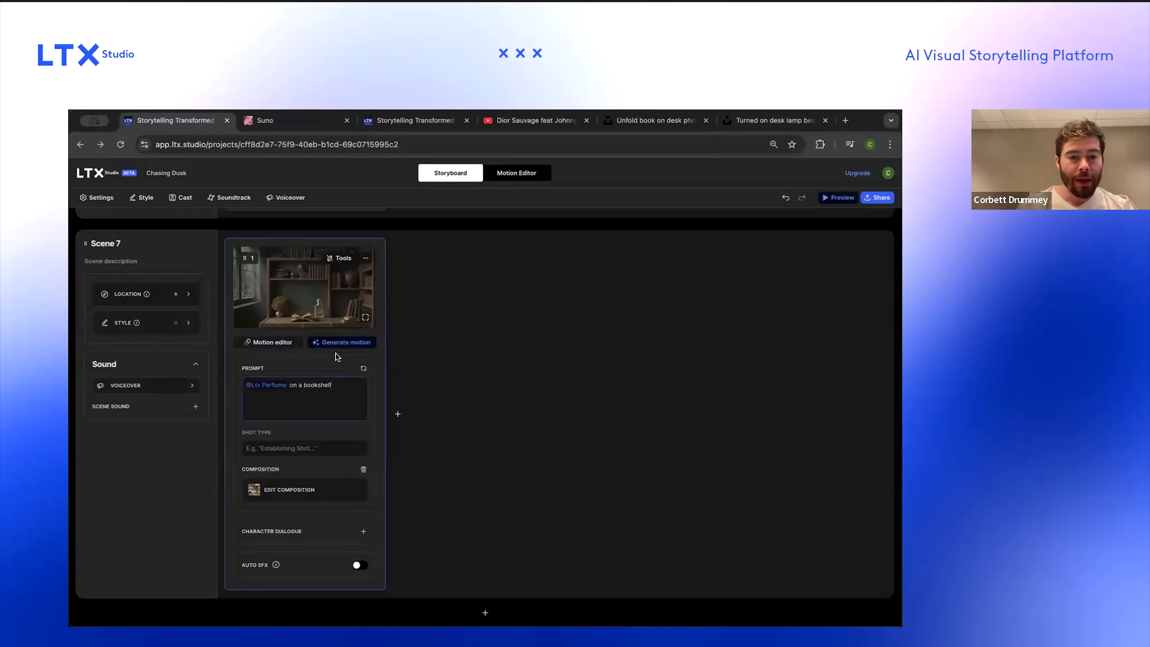
scroll(284, 326, "up", 1)
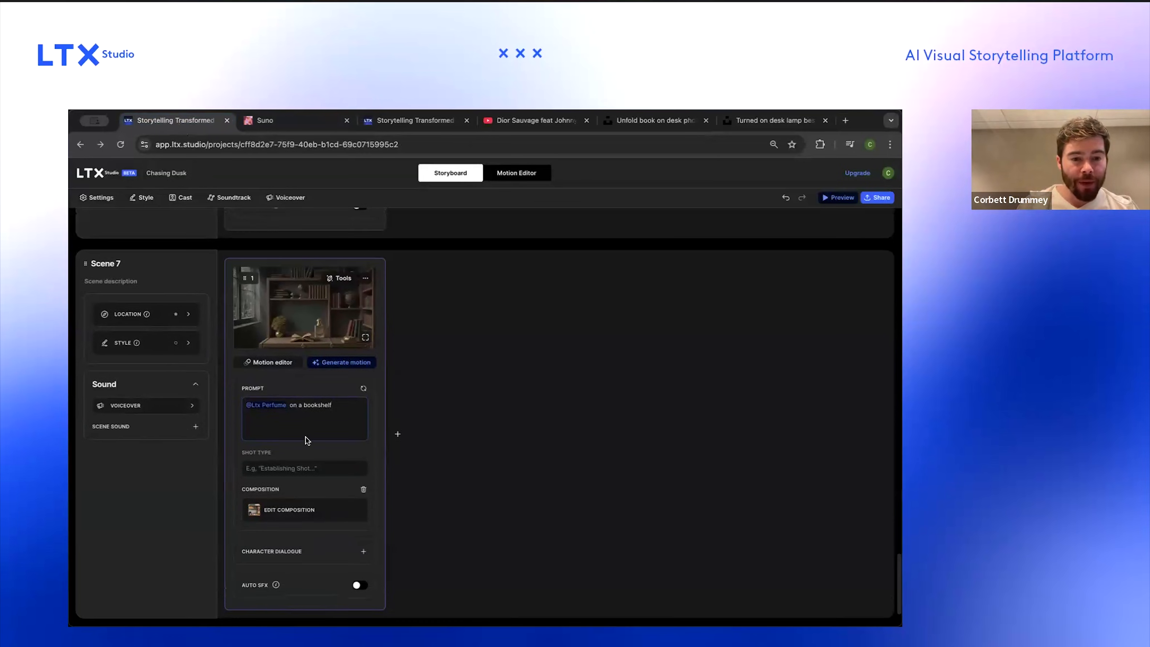
scroll(305, 436, "down", 1)
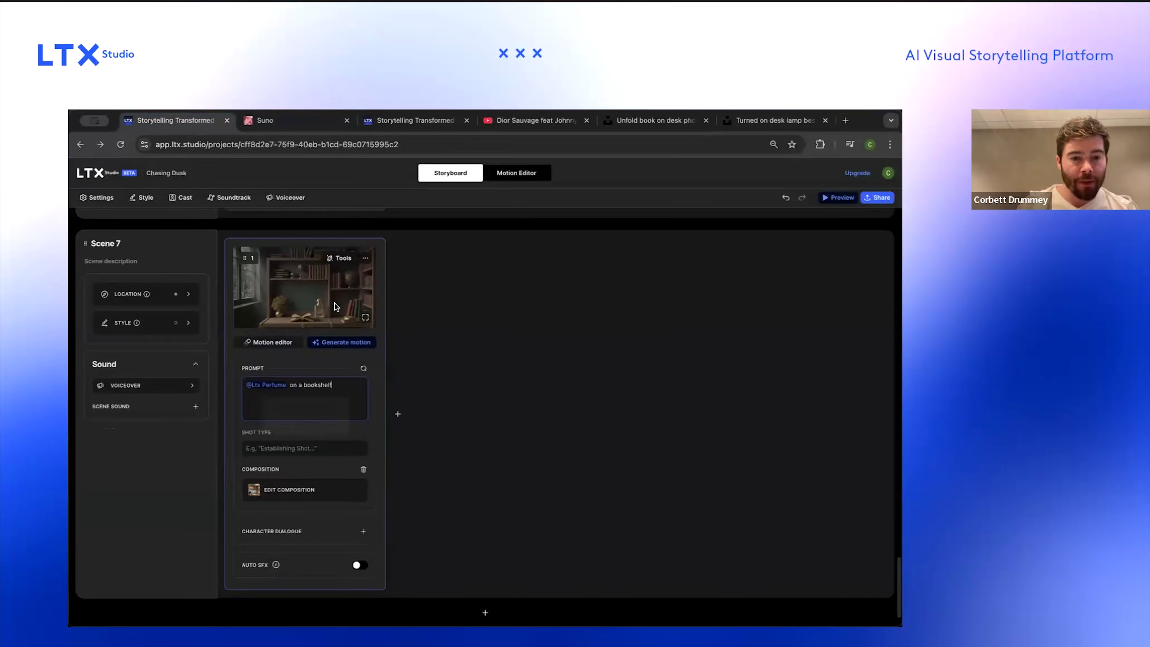
left_click(343, 258)
left_click(345, 259)
left_click(344, 259)
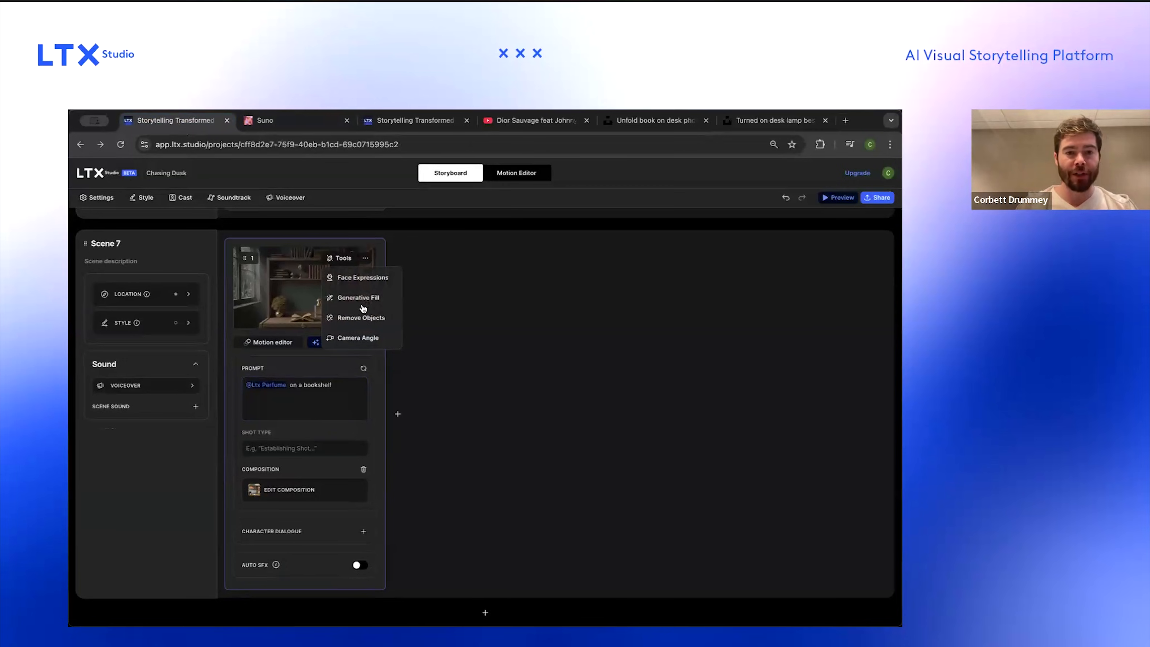
left_click(340, 259)
left_click(364, 261)
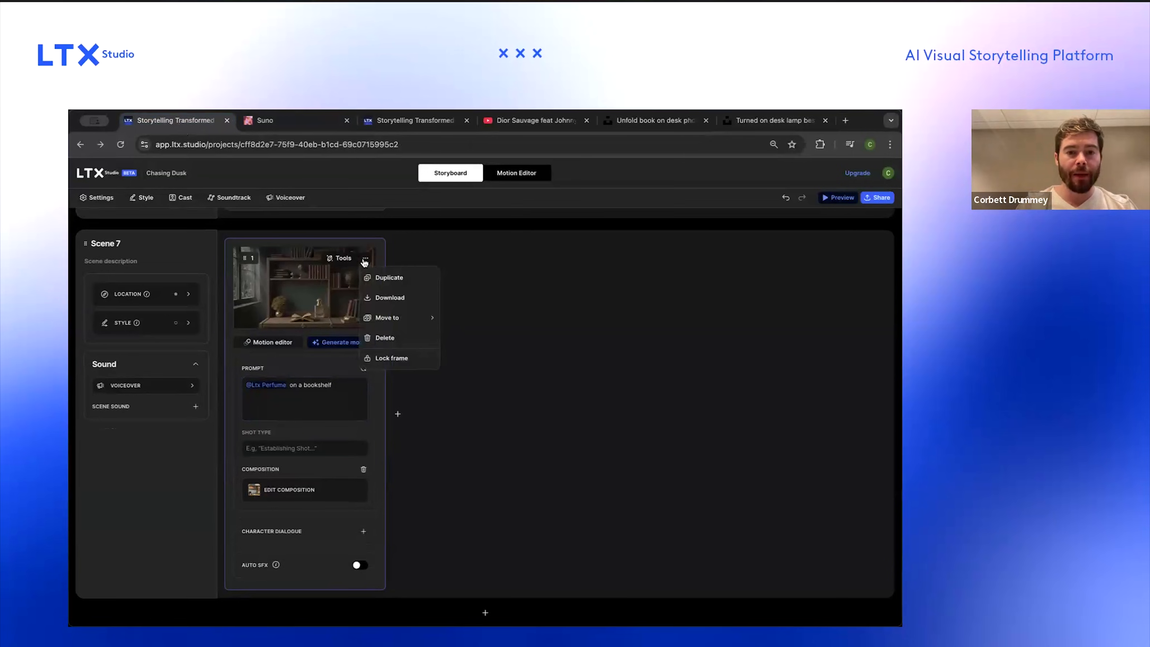
left_click(365, 263)
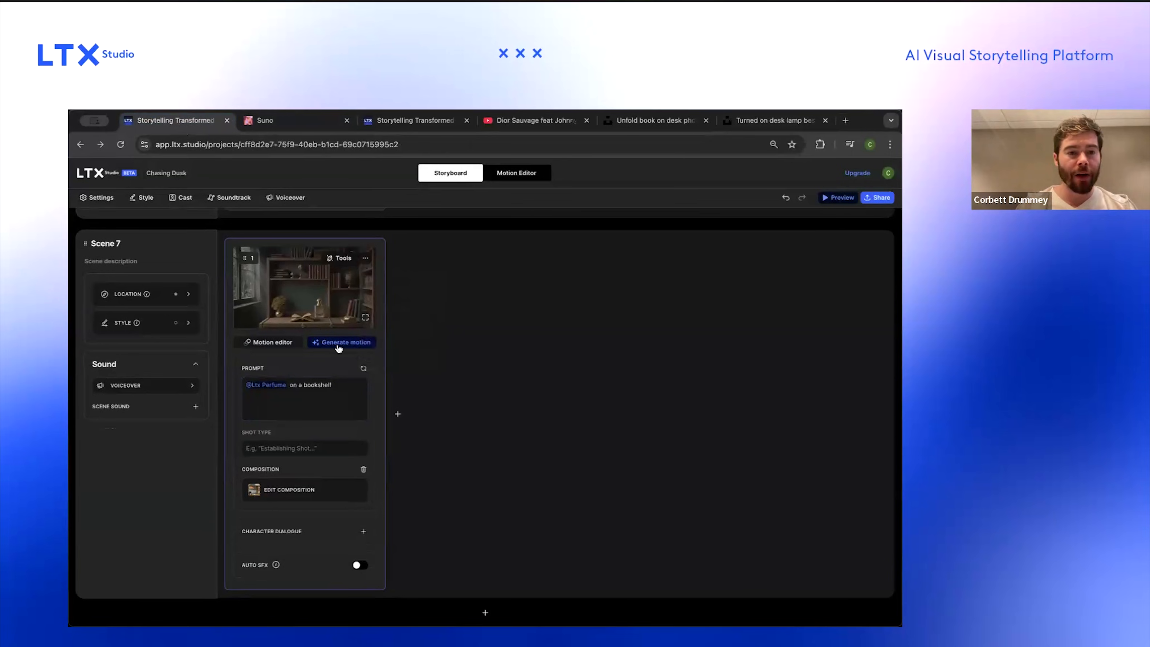
Step: Open Scene 7's style settings to review the video style options, then close them
left_click(171, 324)
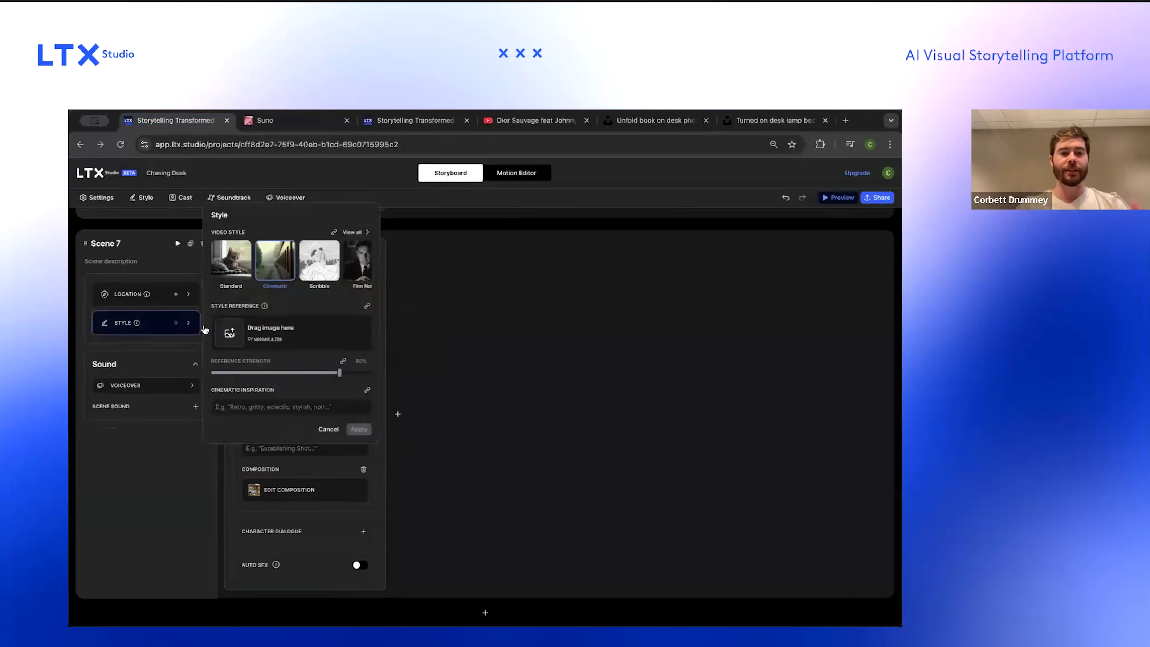
left_click(141, 330)
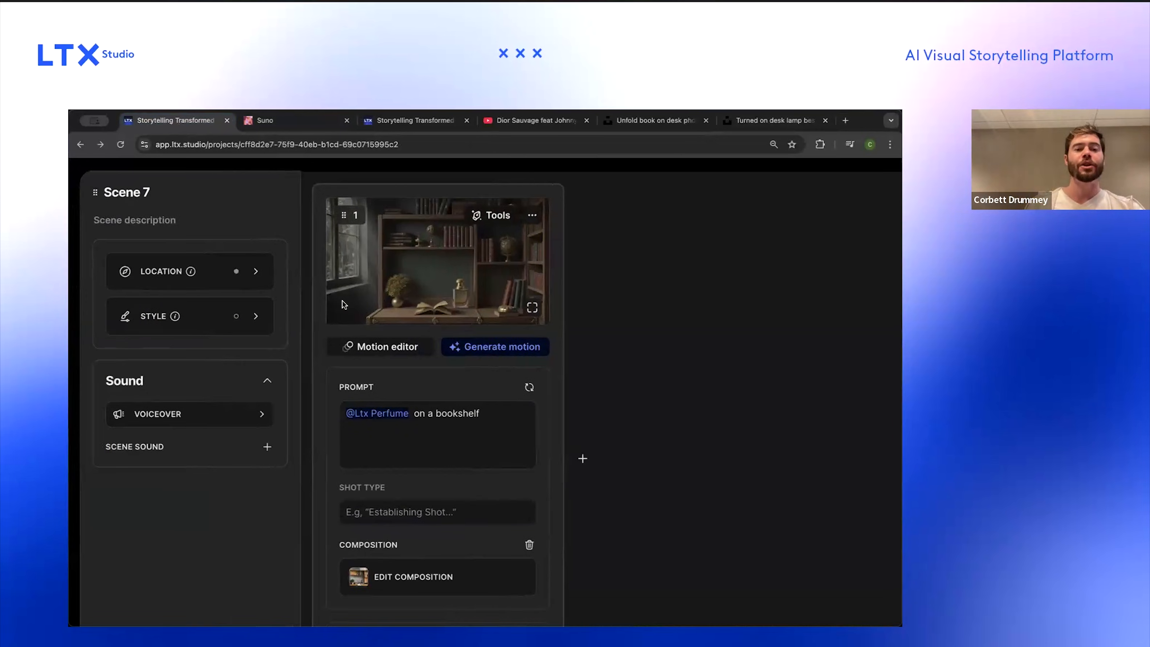
scroll(368, 307, "down", 3)
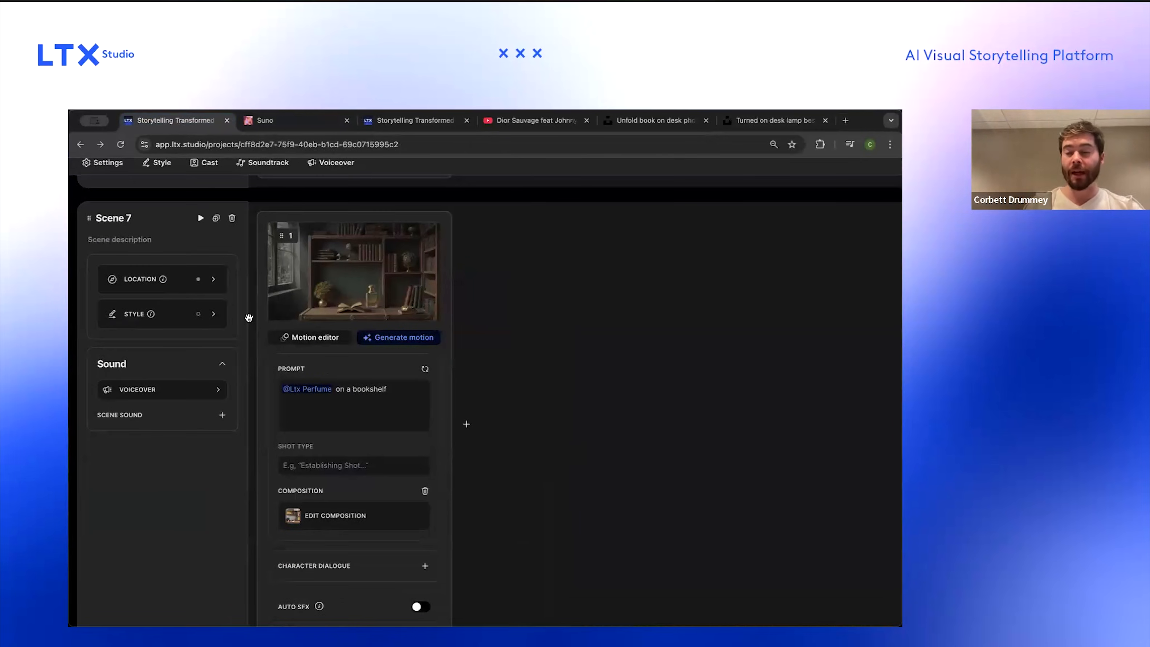
Step: Configure Scene 7's style with the desk-lamp screenshot at 32% reference strength and cinematic inspiration "Dark, gritty, weathered", then apply
left_click(197, 320)
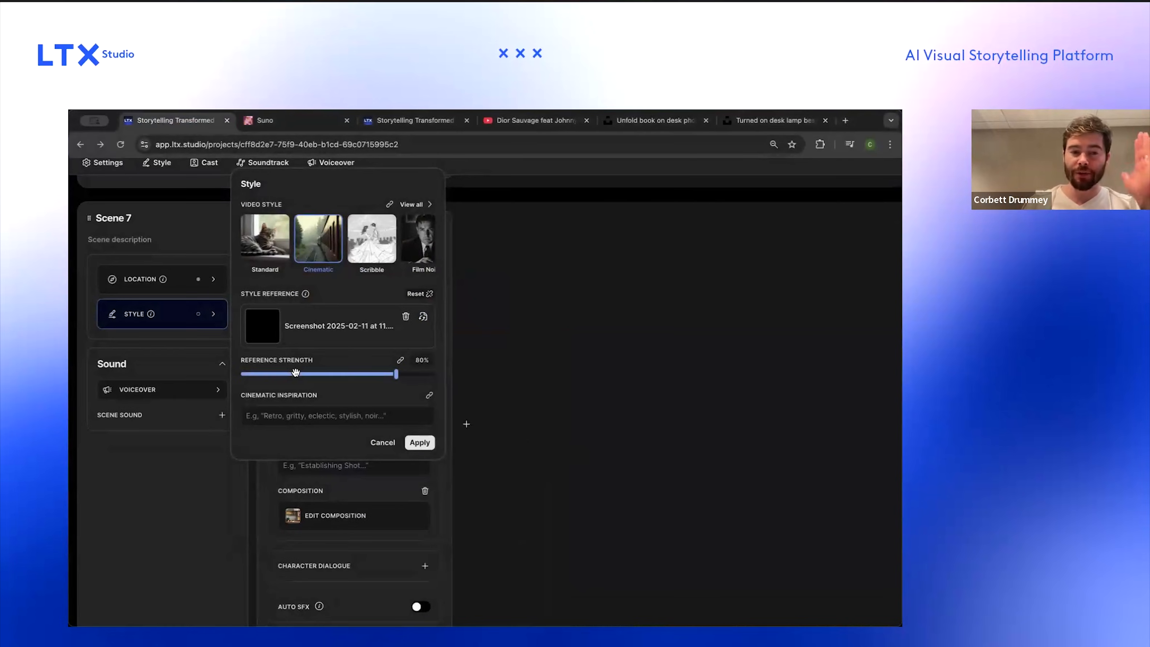
left_click(296, 373)
left_click_drag(302, 375, 302, 374)
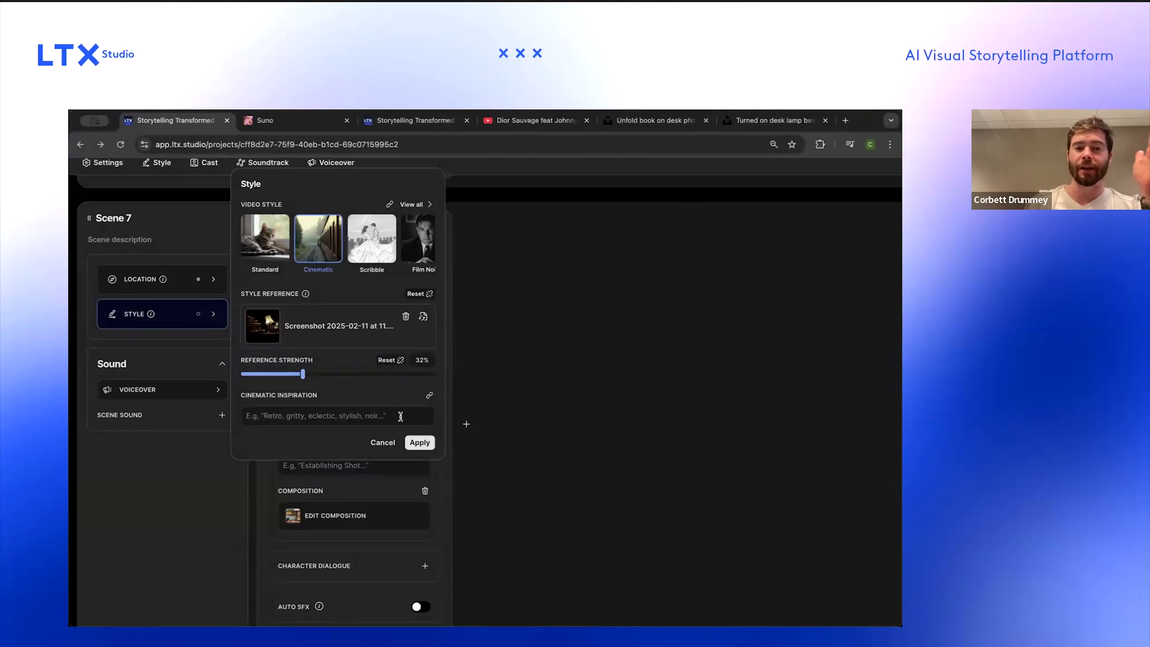
left_click(388, 414)
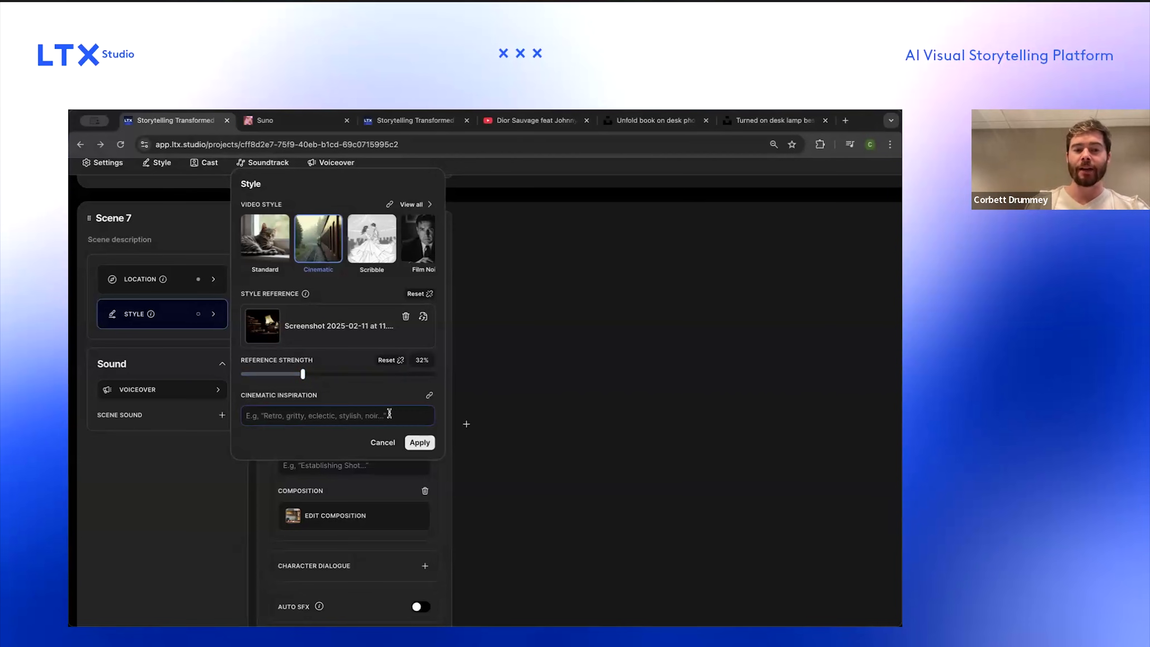
type("Dark, gritty, weathered")
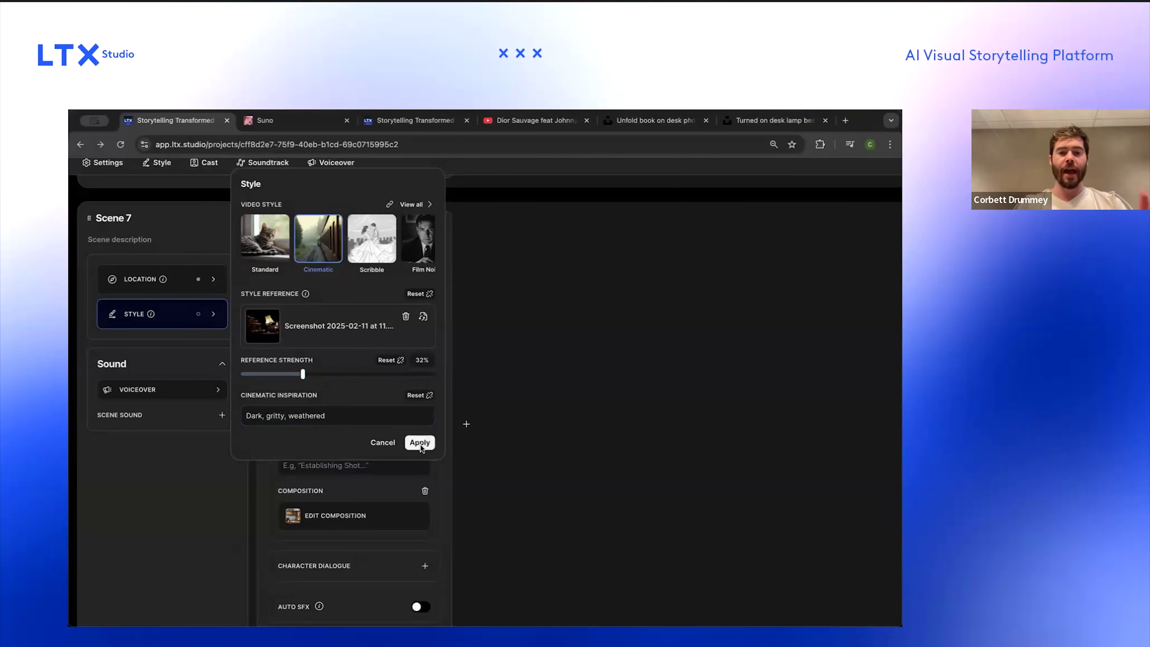
left_click(419, 443)
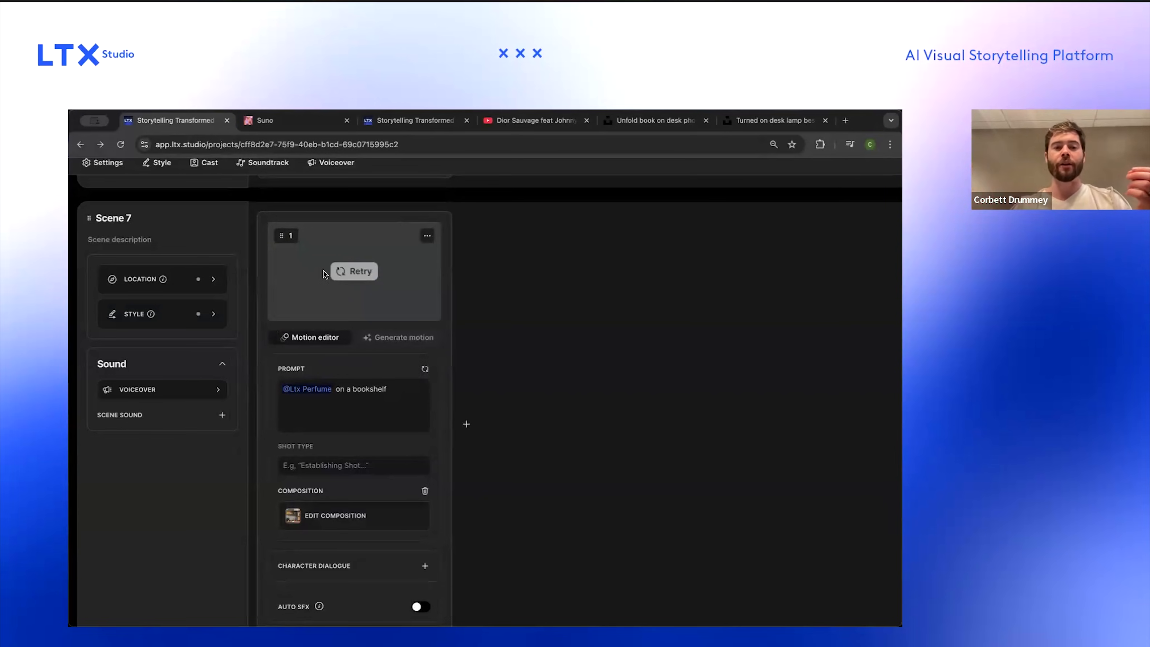
Step: Retry generating Scene 7's frame with the new style
left_click(345, 272)
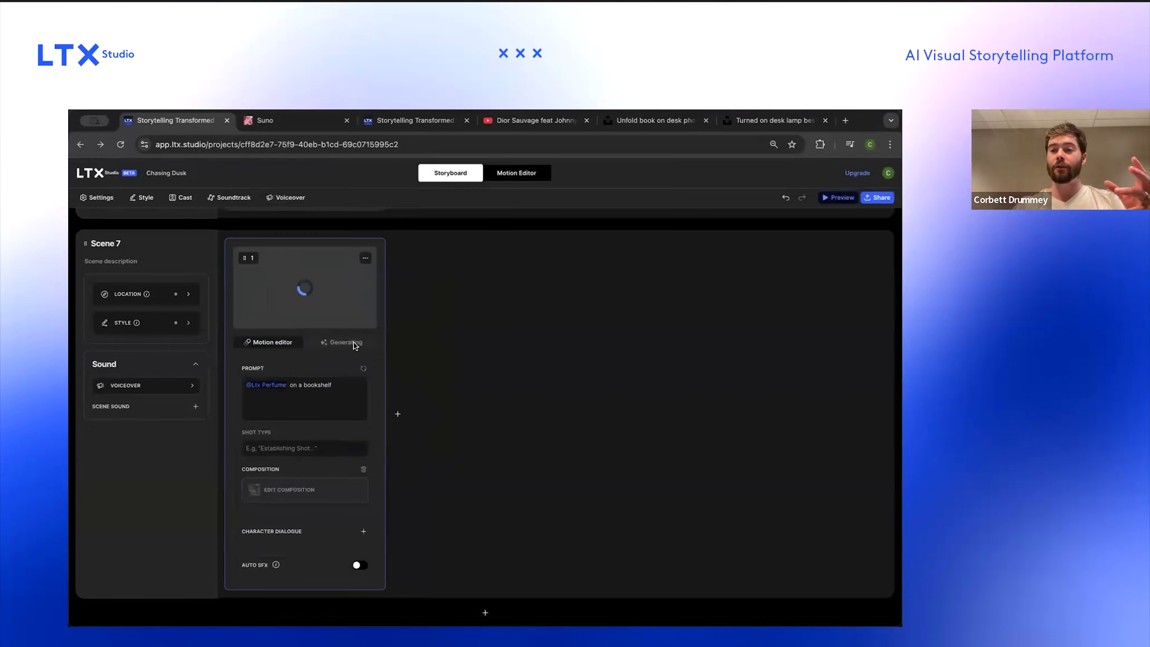
scroll(354, 343, "up", 1)
scroll(354, 343, "down", 2)
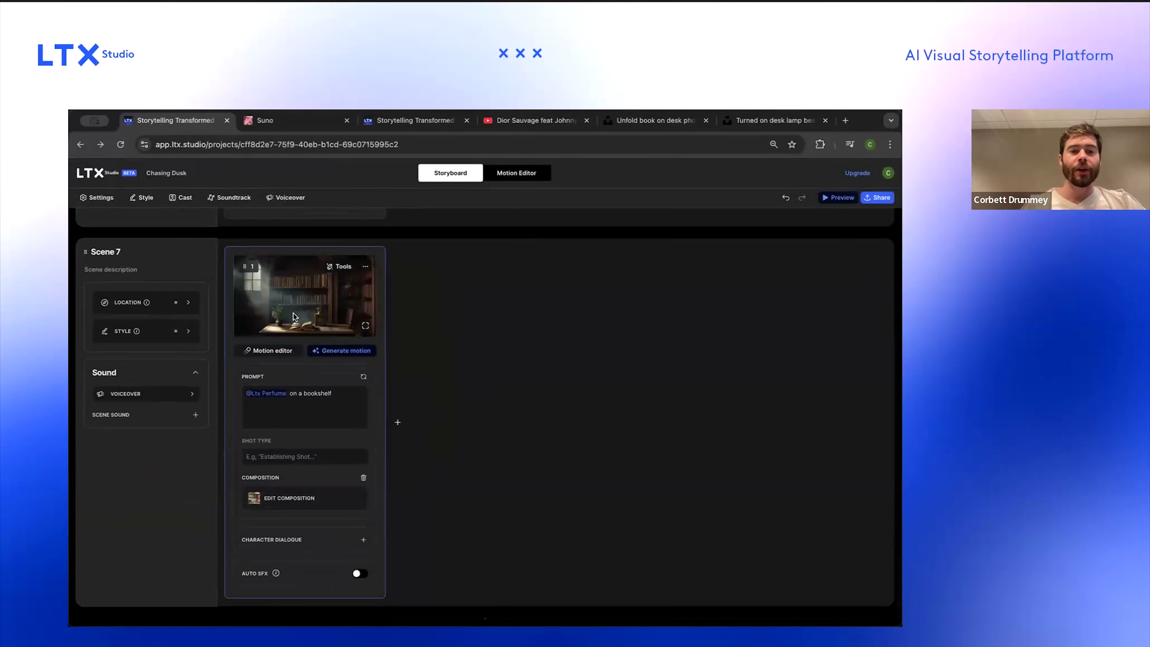
scroll(293, 313, "up", 3)
scroll(293, 313, "up", 5)
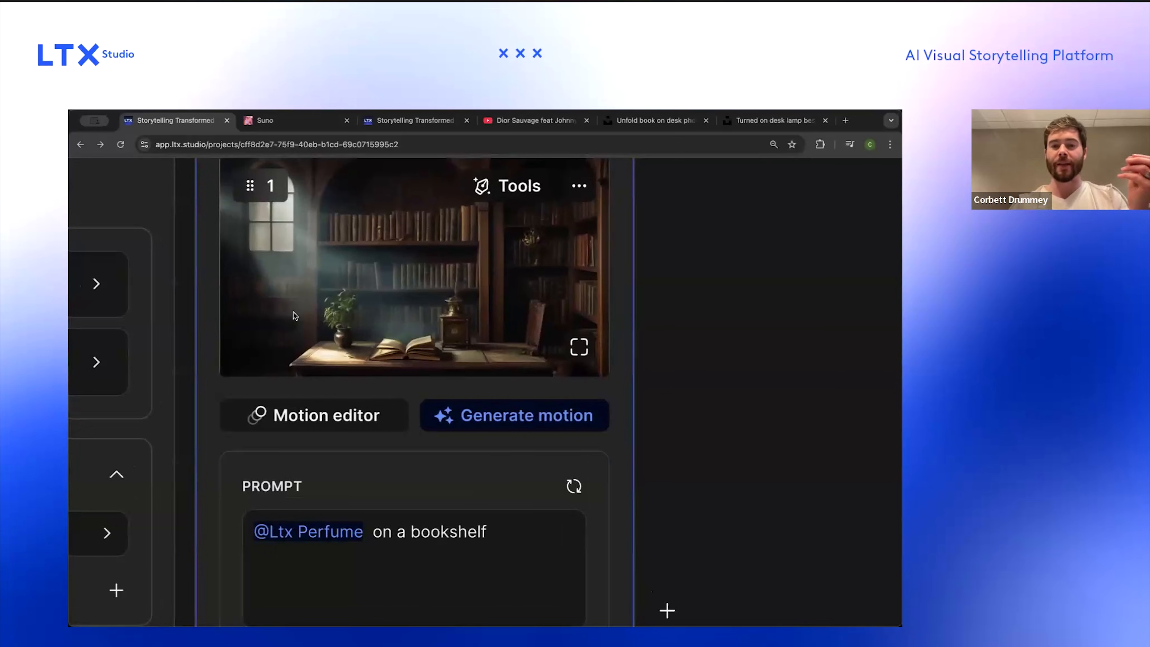
scroll(293, 313, "down", 8)
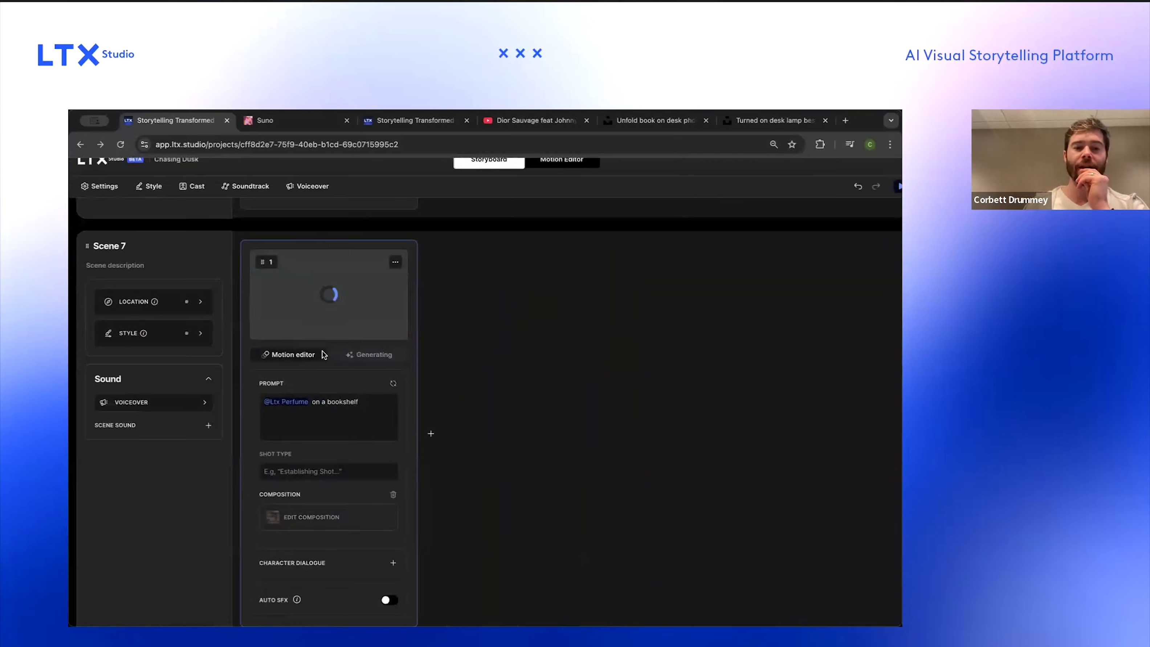
Step: Raise Scene 7's style reference strength to 72% and apply it
left_click(161, 338)
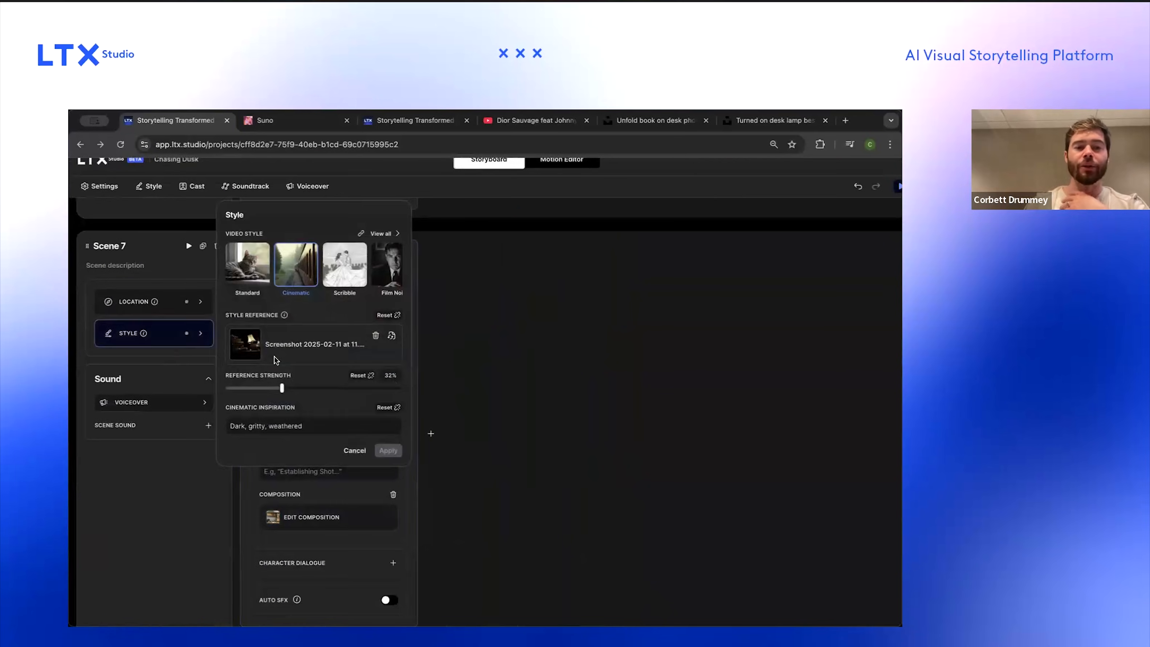
left_click_drag(260, 387, 245, 388)
scroll(247, 344, "up", 3)
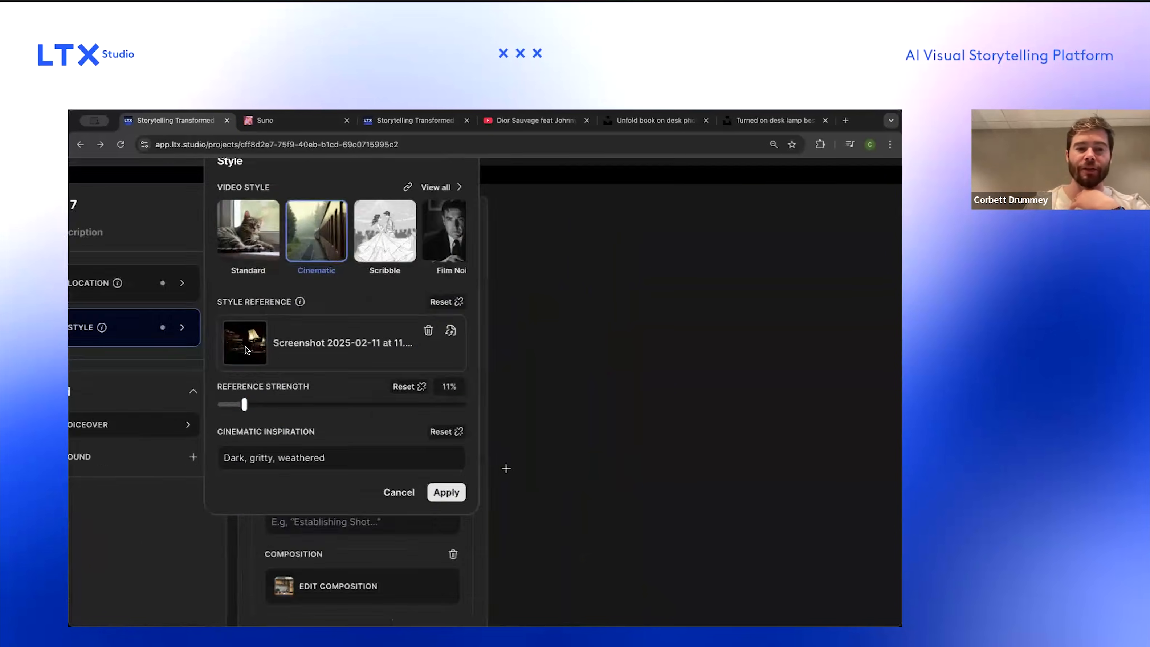
scroll(246, 350, "up", 3)
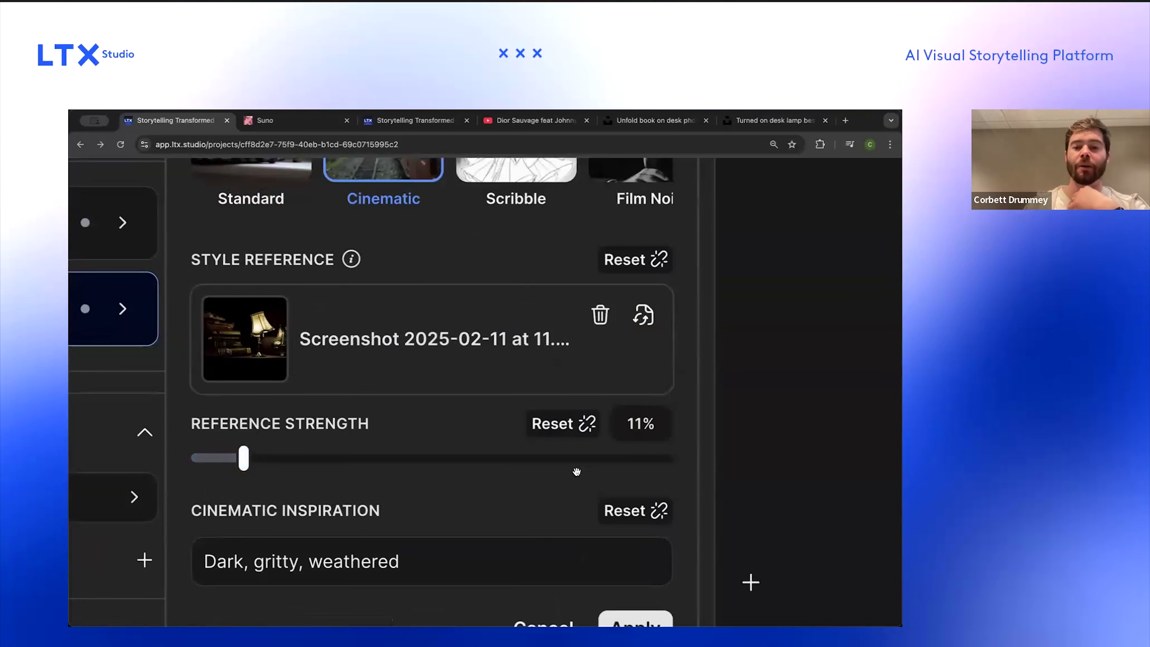
scroll(580, 457, "down", 6)
left_click(406, 445)
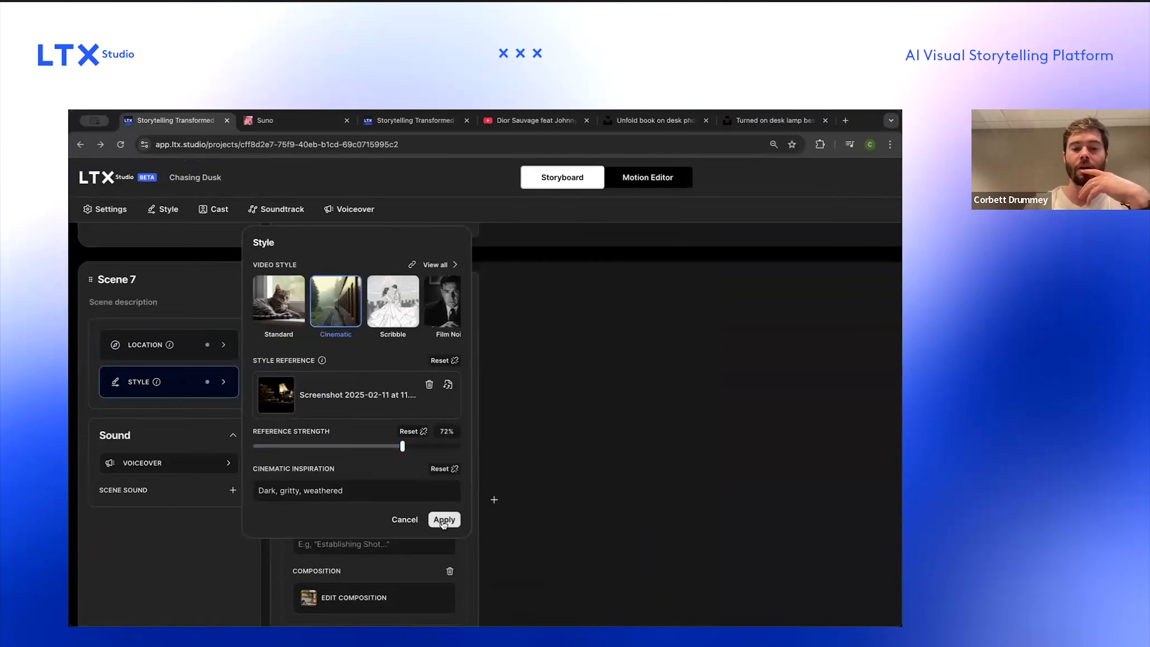
left_click(443, 519)
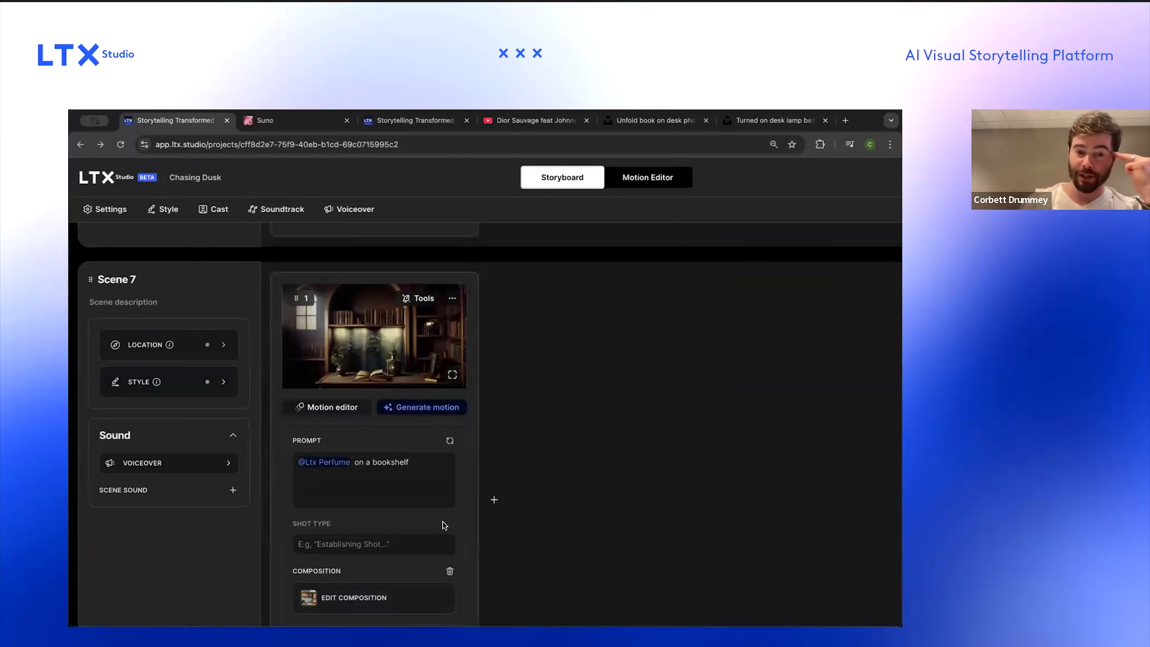
Step: Reopen Scene 7's style settings and reapply them to regenerate the frame
scroll(383, 403, "up", 5)
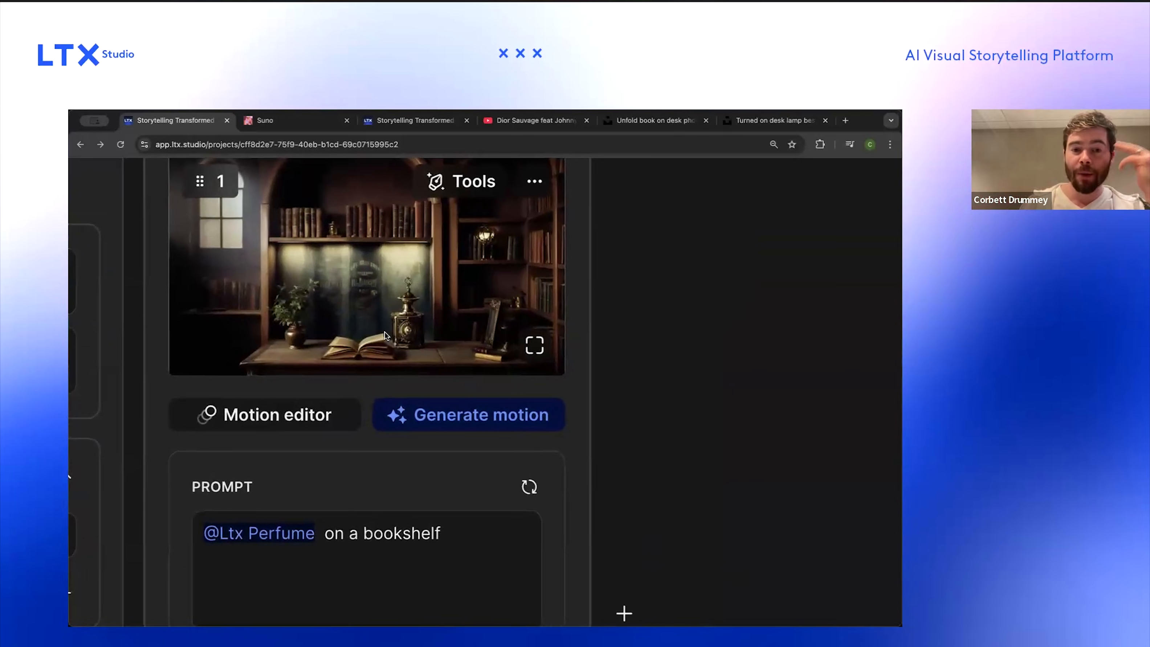
scroll(394, 339, "down", 5)
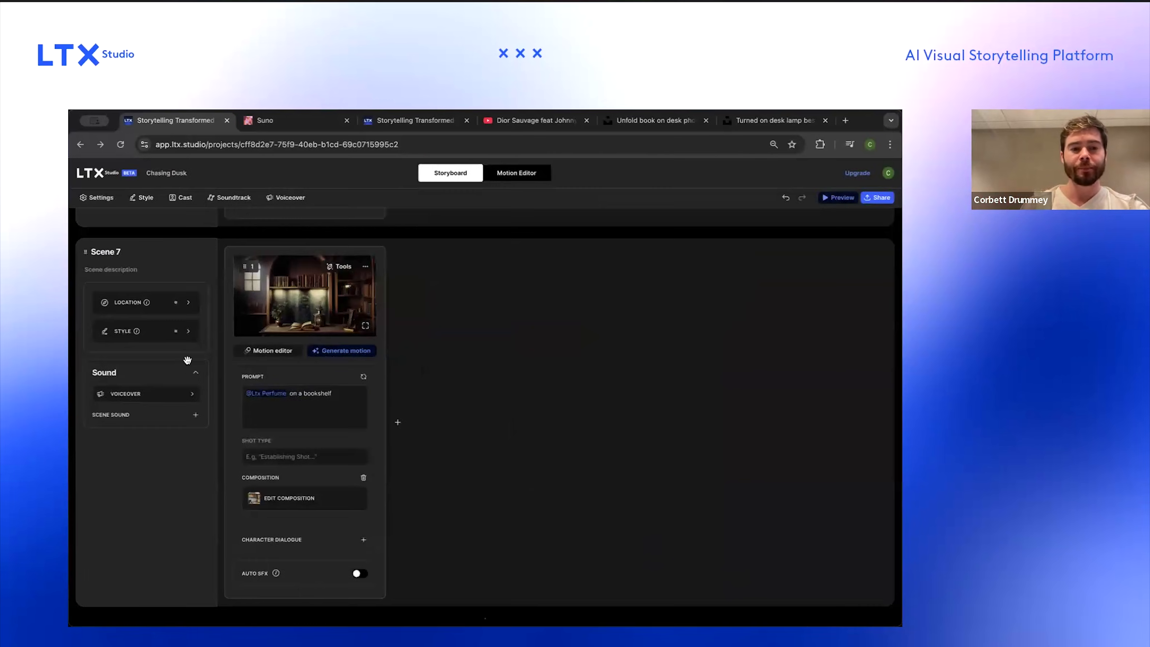
left_click(196, 338)
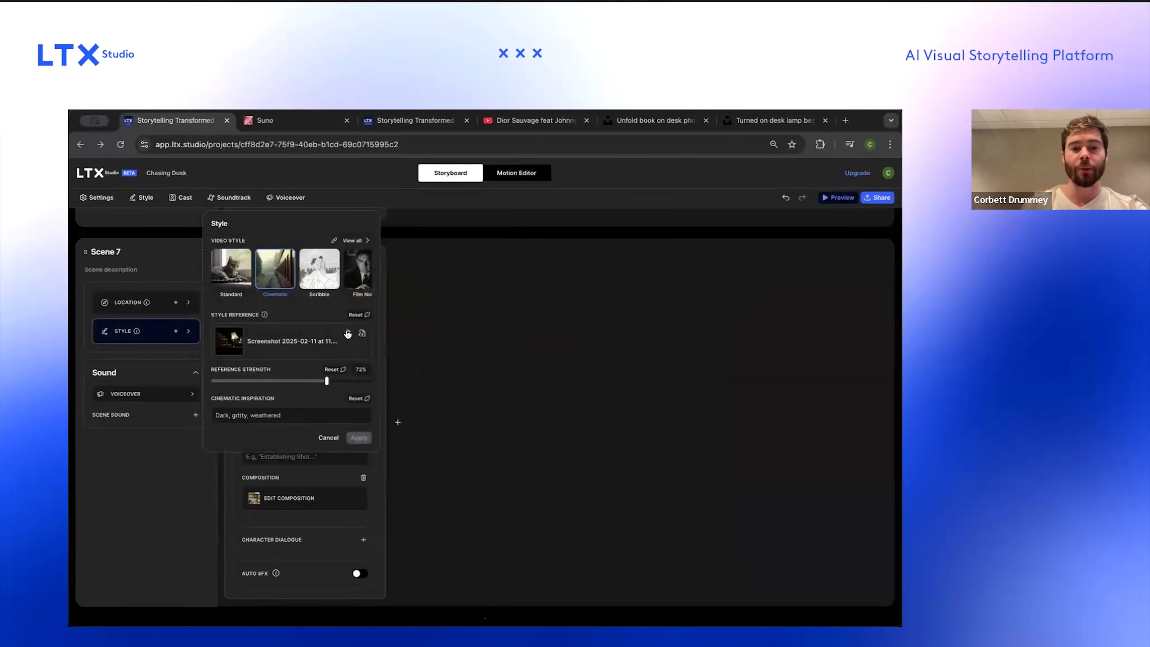
left_click(347, 334)
left_click(359, 438)
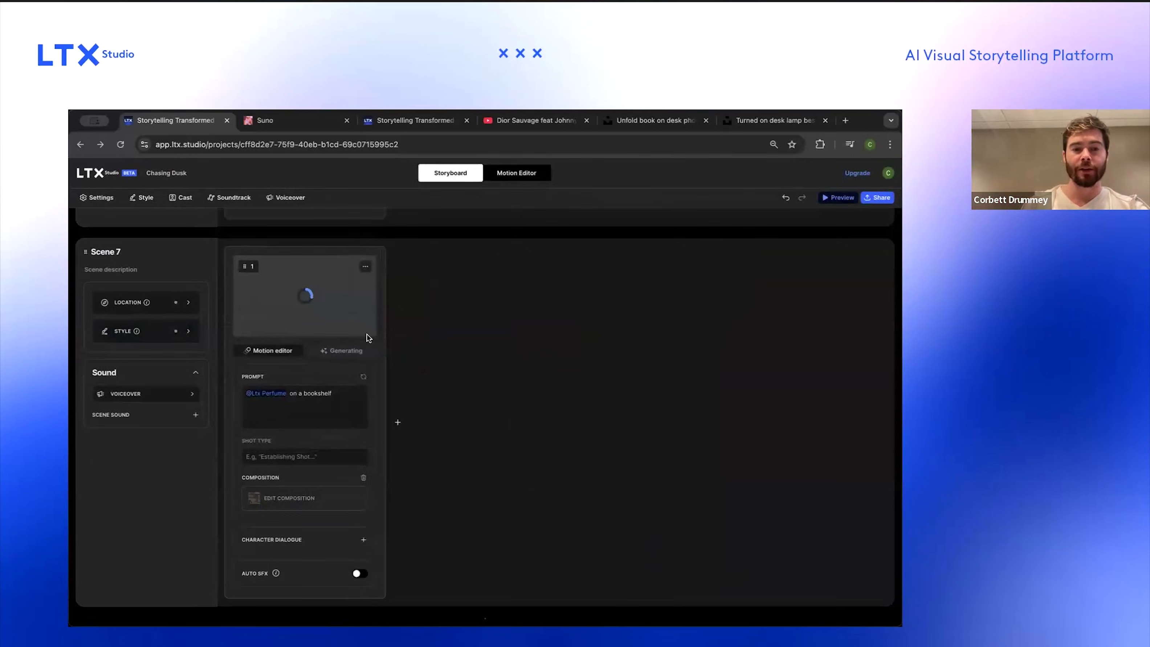
Step: Review the regenerated Scene 7 frame versions up close
scroll(367, 334, "up", 5)
scroll(367, 334, "up", 2)
scroll(366, 334, "left", 3)
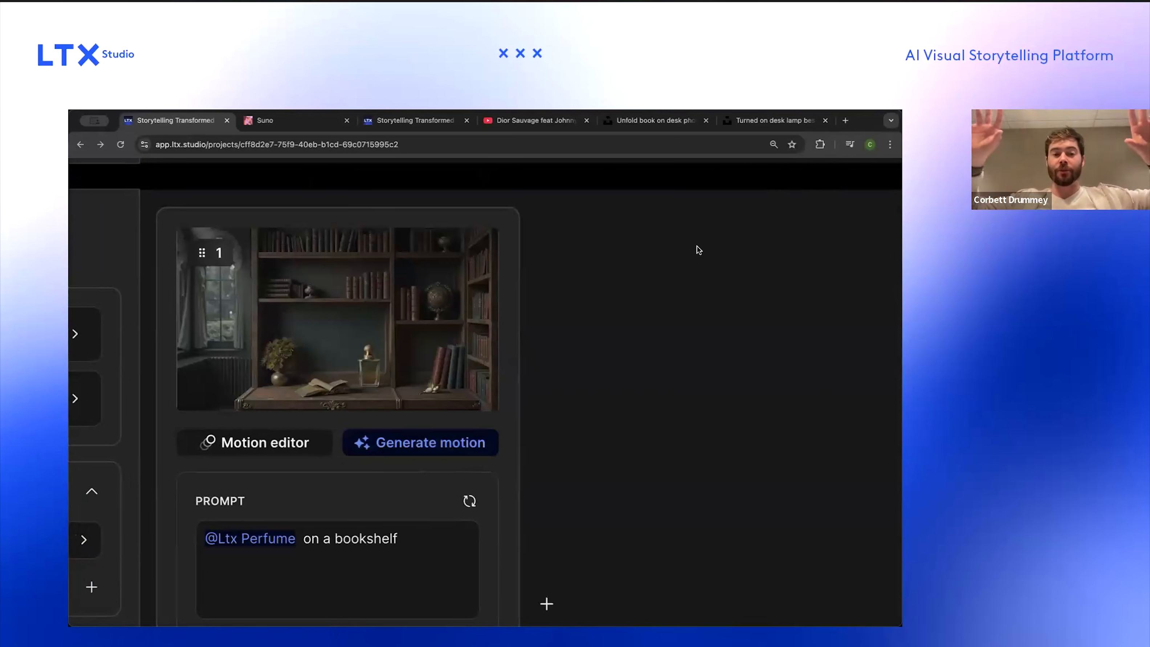
scroll(698, 247, "down", 5)
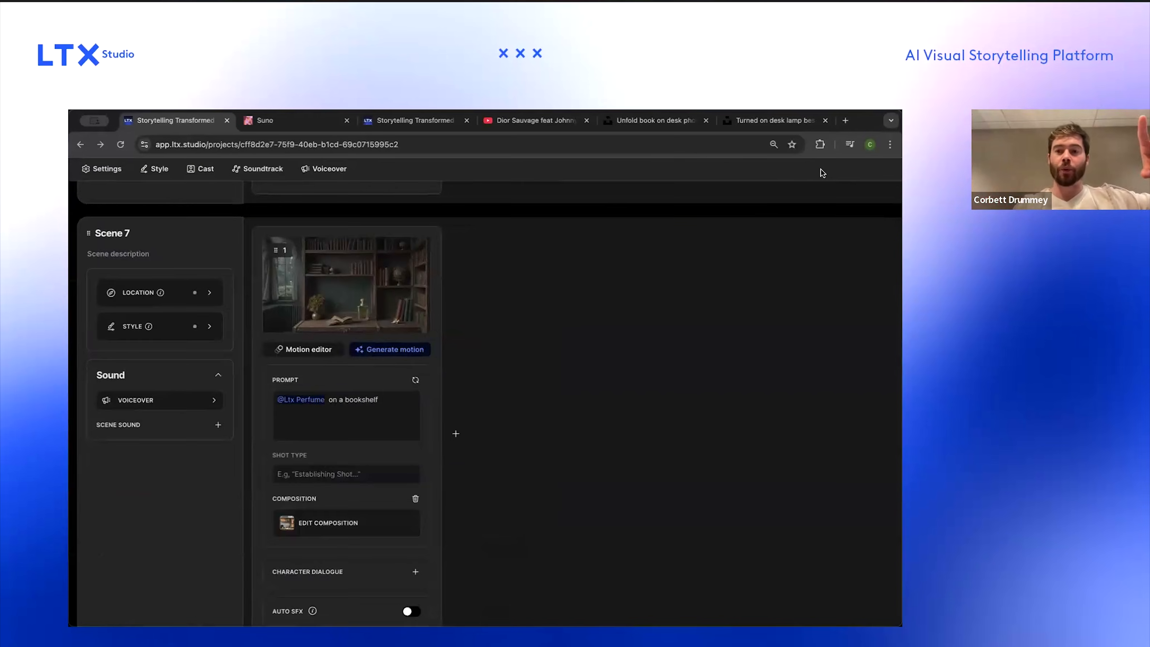
scroll(785, 212, "up", 1)
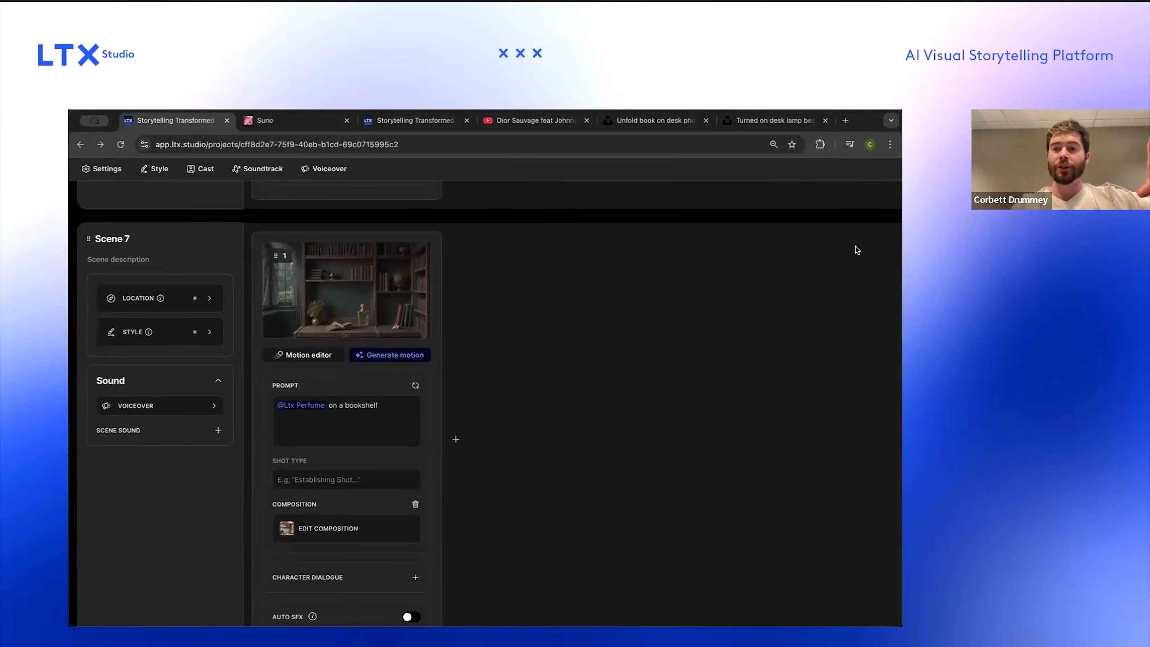
scroll(623, 302, "down", 3)
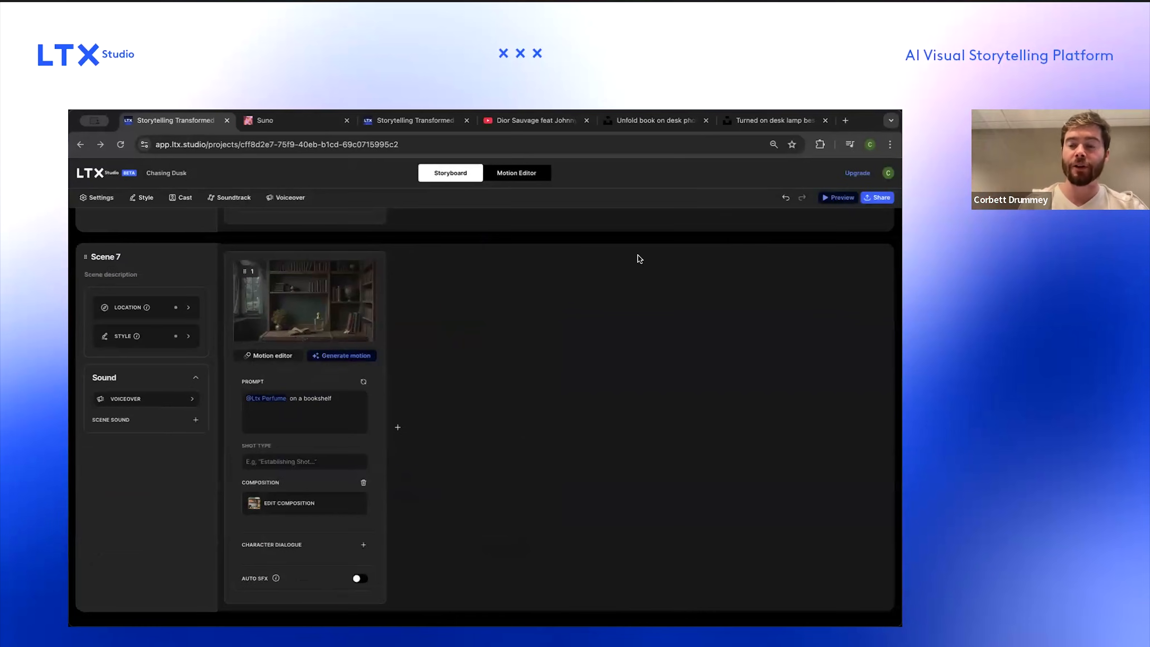
scroll(638, 255, "up", 3)
scroll(319, 318, "right", 1)
left_click(850, 181)
mouse_move(301, 323)
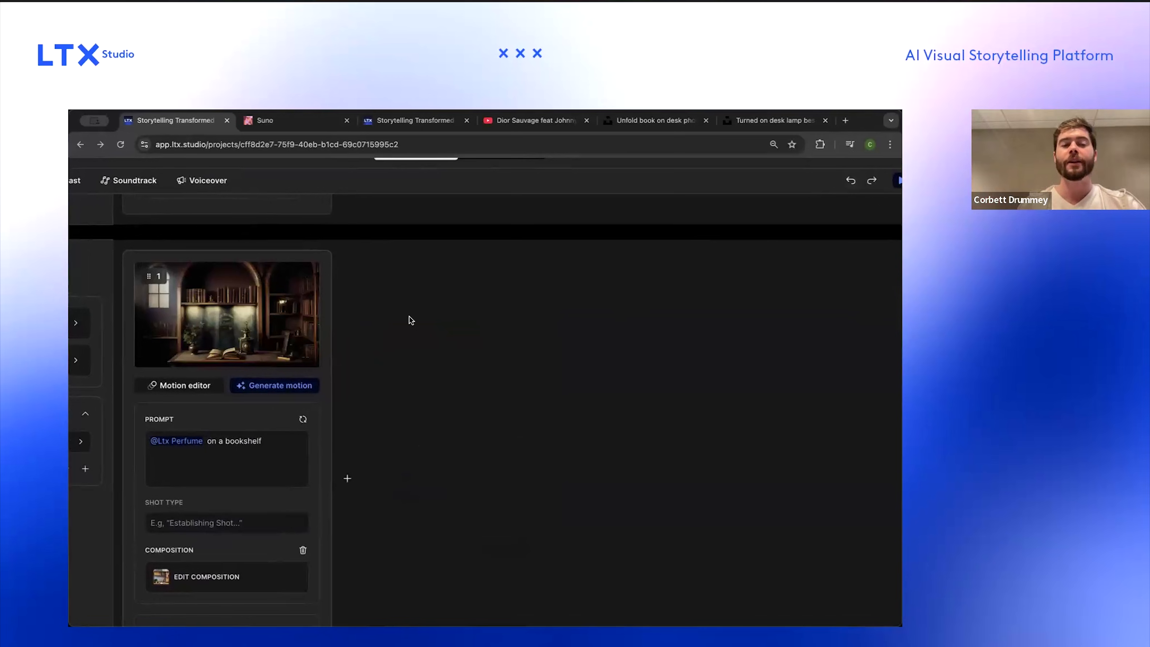
scroll(409, 316, "down", 3)
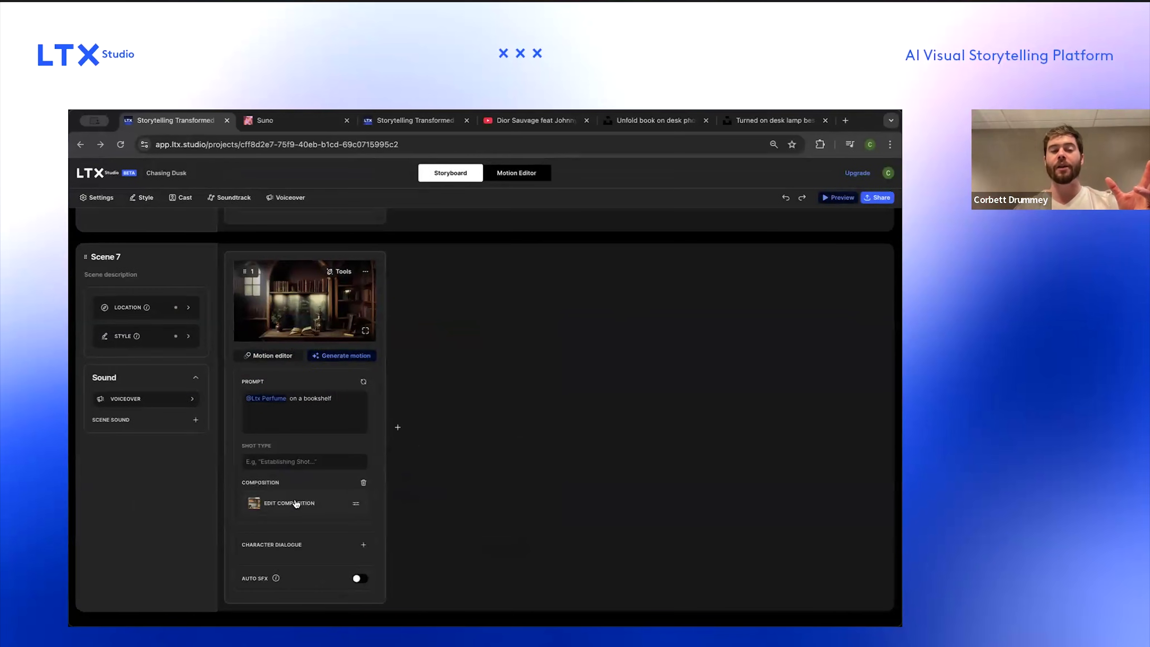
left_click(801, 200)
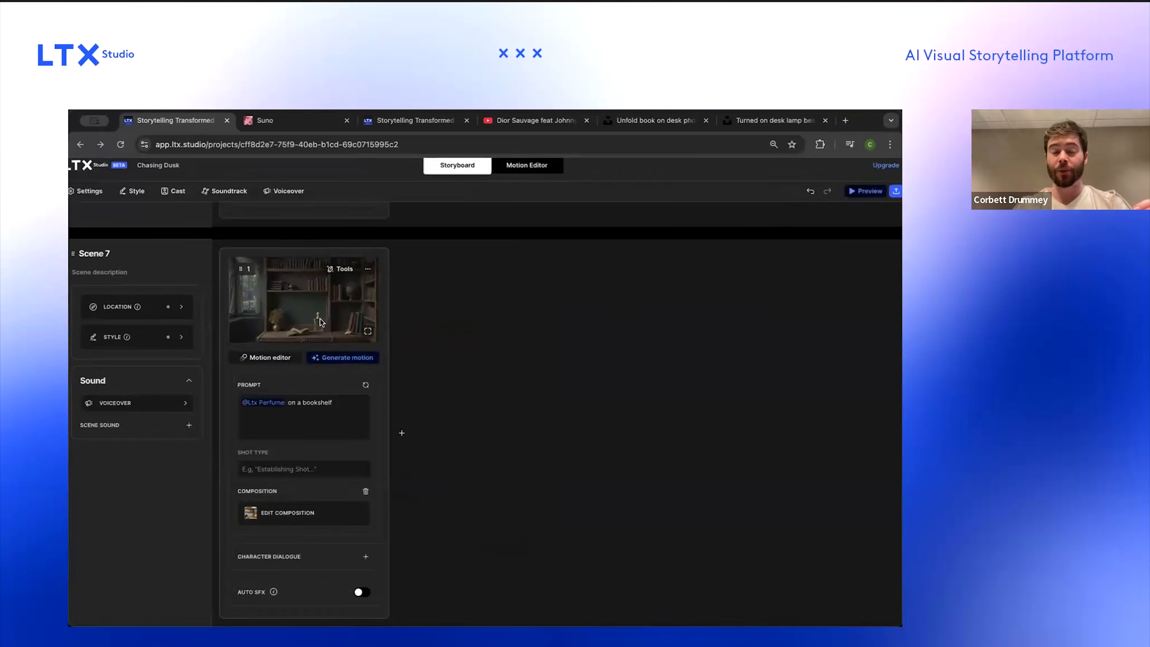
scroll(390, 287, "down", 5)
scroll(508, 348, "up", 20)
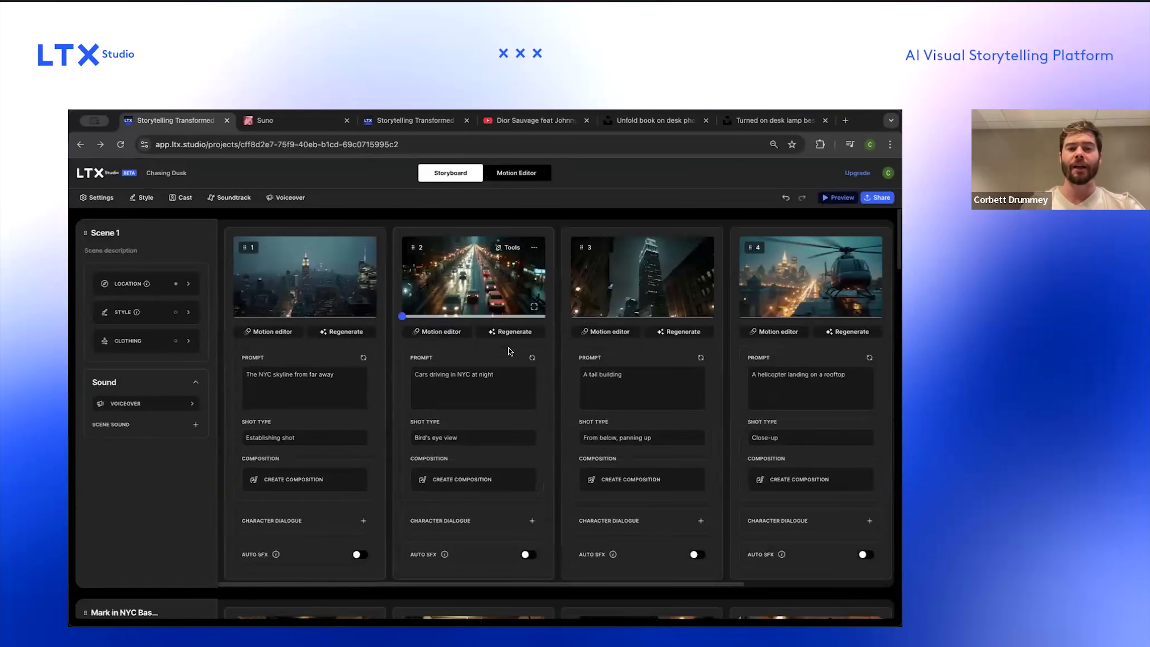
Step: Add a cast character named Muscle Car described as "A black muscle car with a spoiler on the back, tinted windows, and chrome rims."
left_click(183, 199)
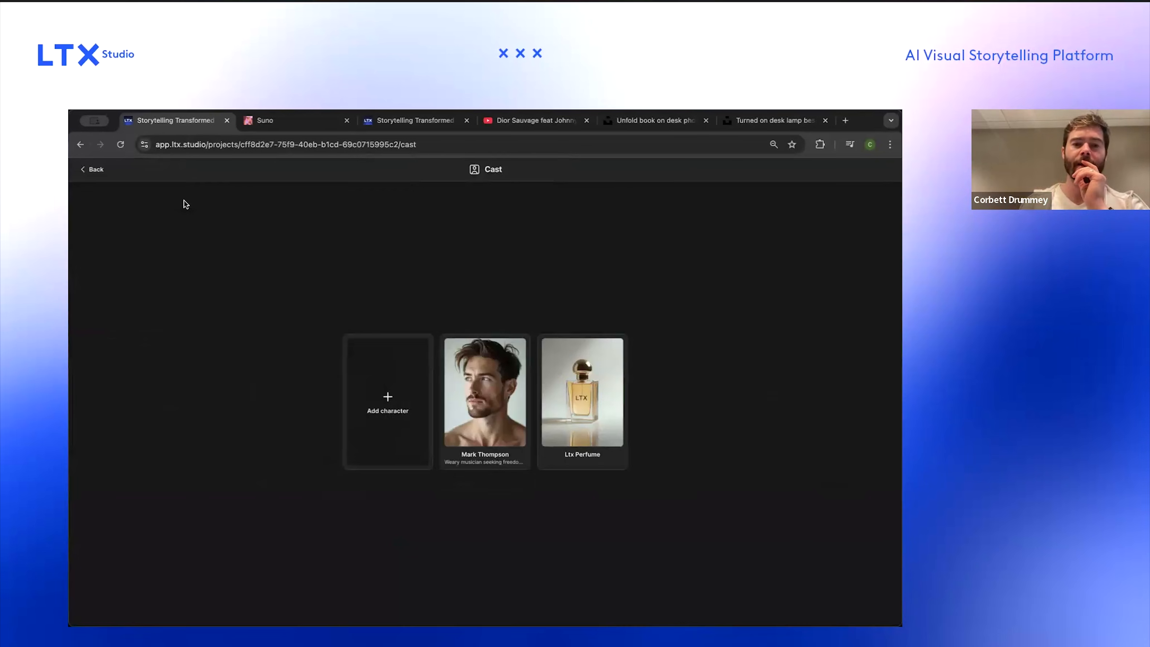
left_click(388, 392)
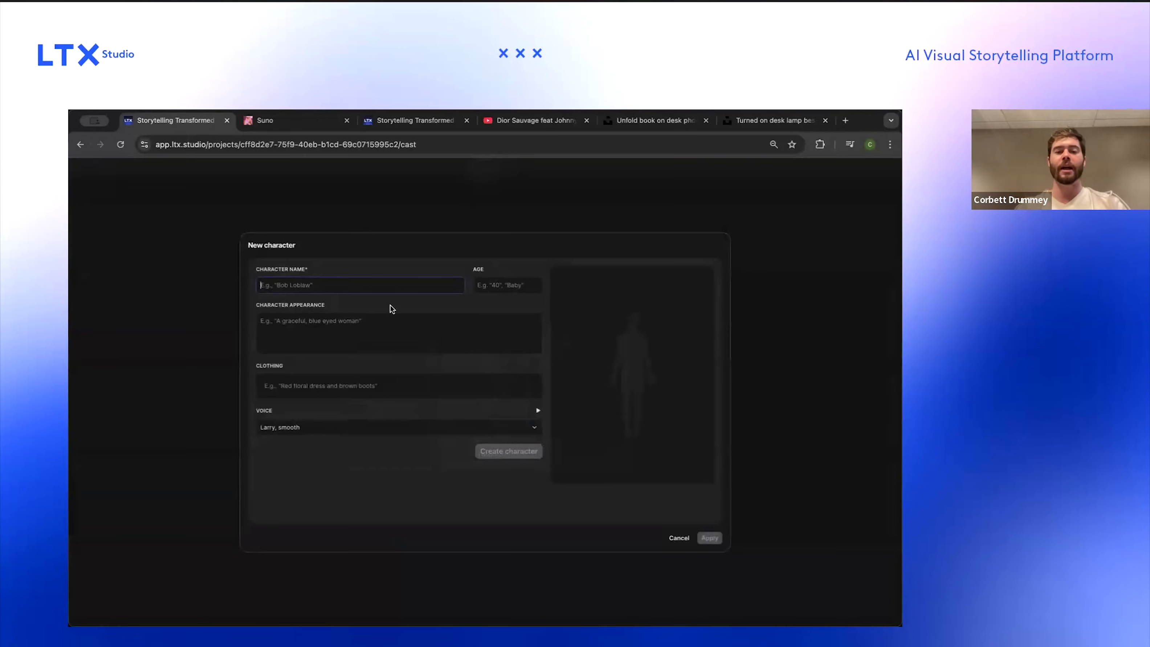
type("Muscle Car")
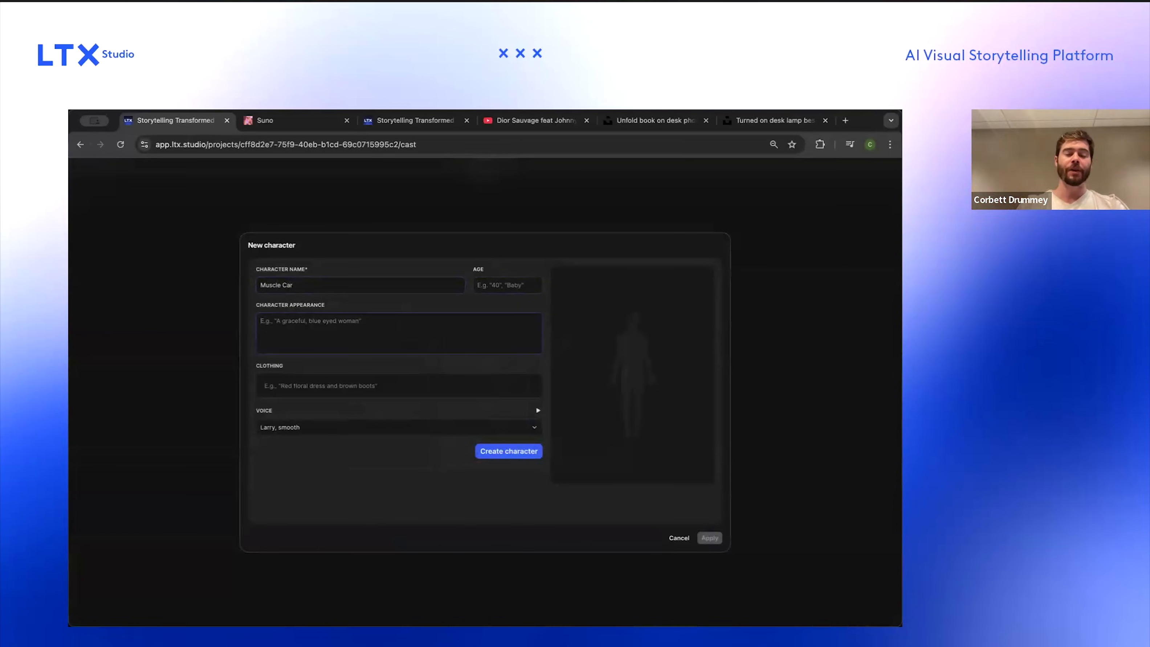
type("A")
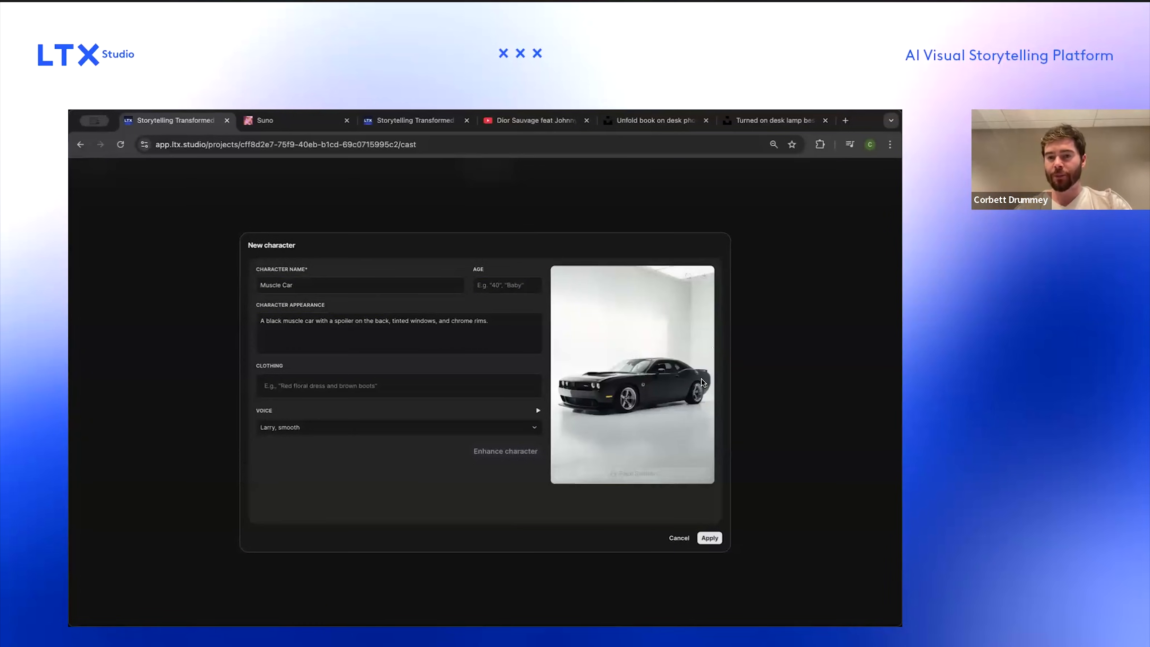
scroll(704, 371, "up", 5)
scroll(703, 371, "down", 5)
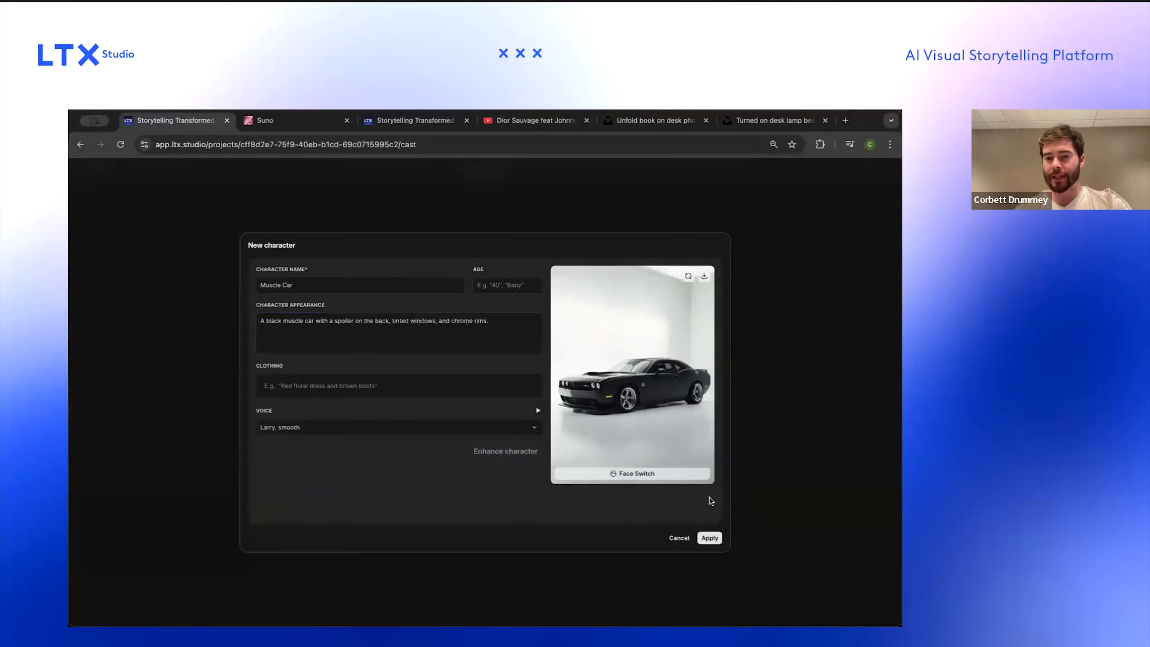
left_click(707, 541)
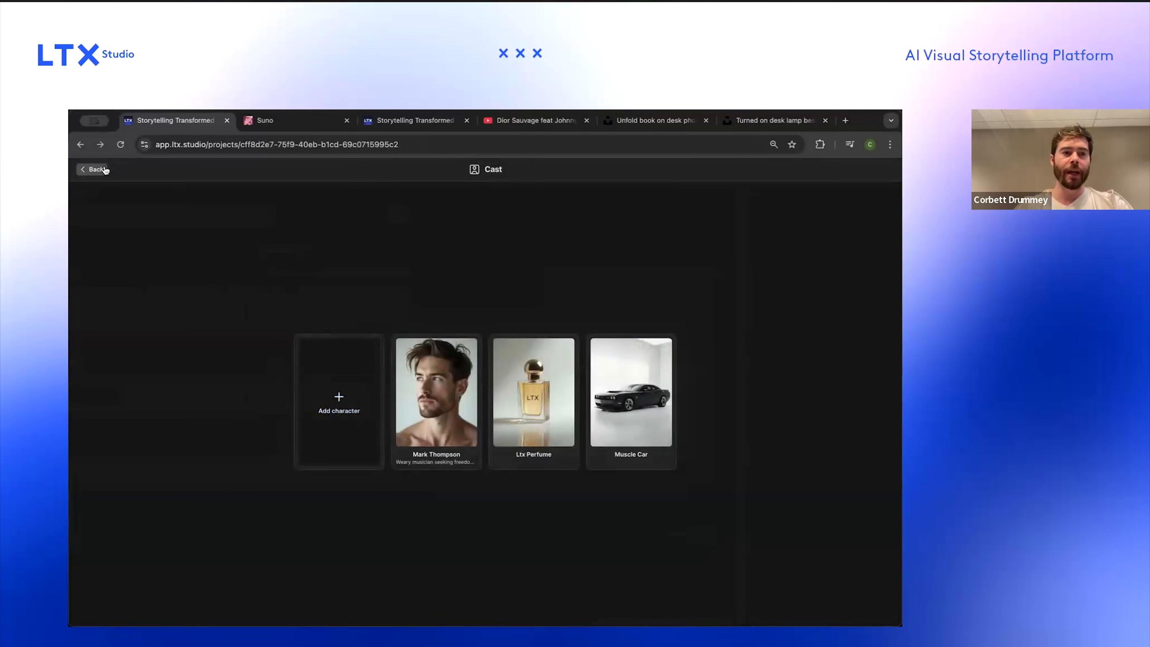
Step: Return to the storyboard and open the add-frame options beside Scene 6's frame
left_click(94, 169)
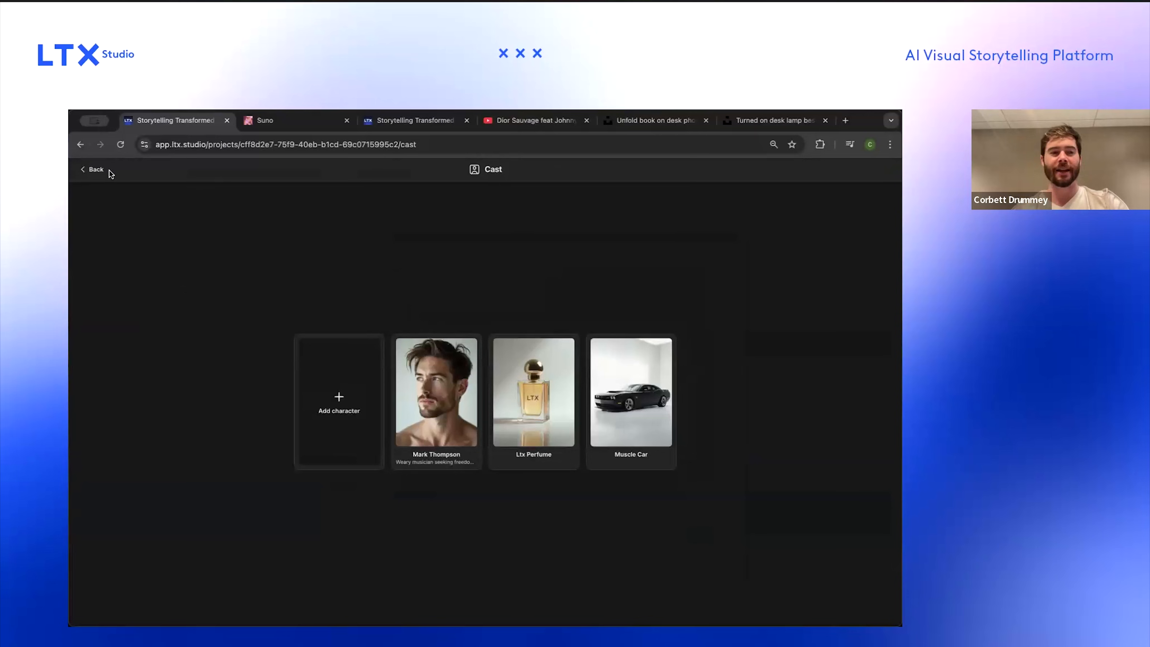
left_click(93, 172)
scroll(431, 339, "up", 10)
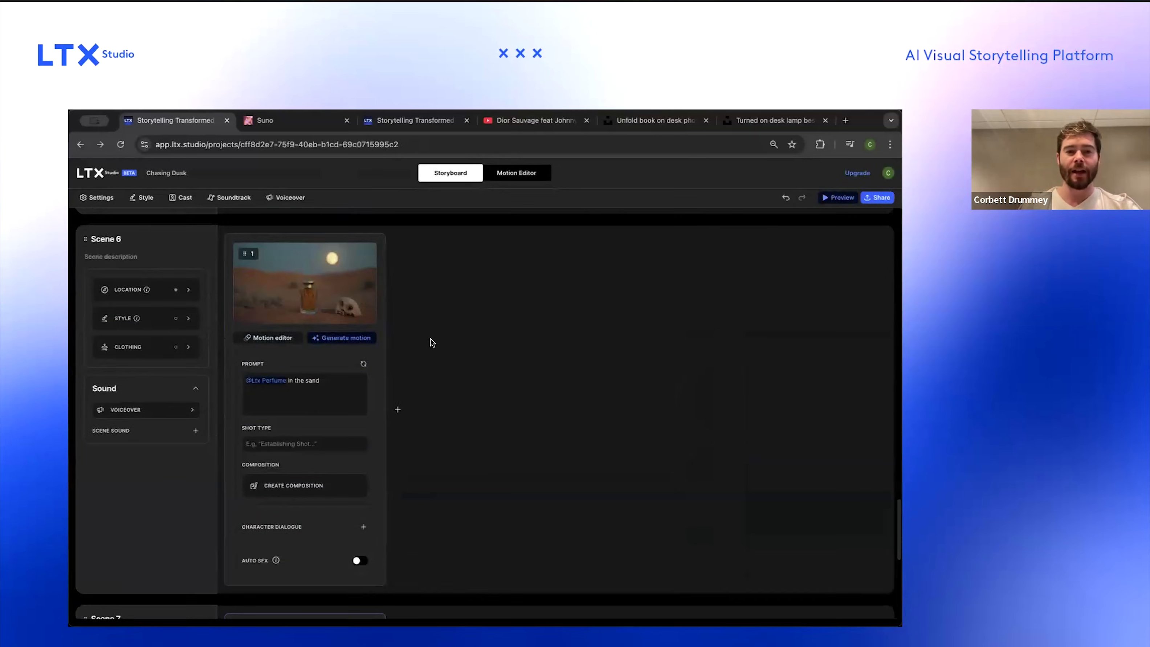
scroll(430, 339, "down", 5)
left_click(405, 395)
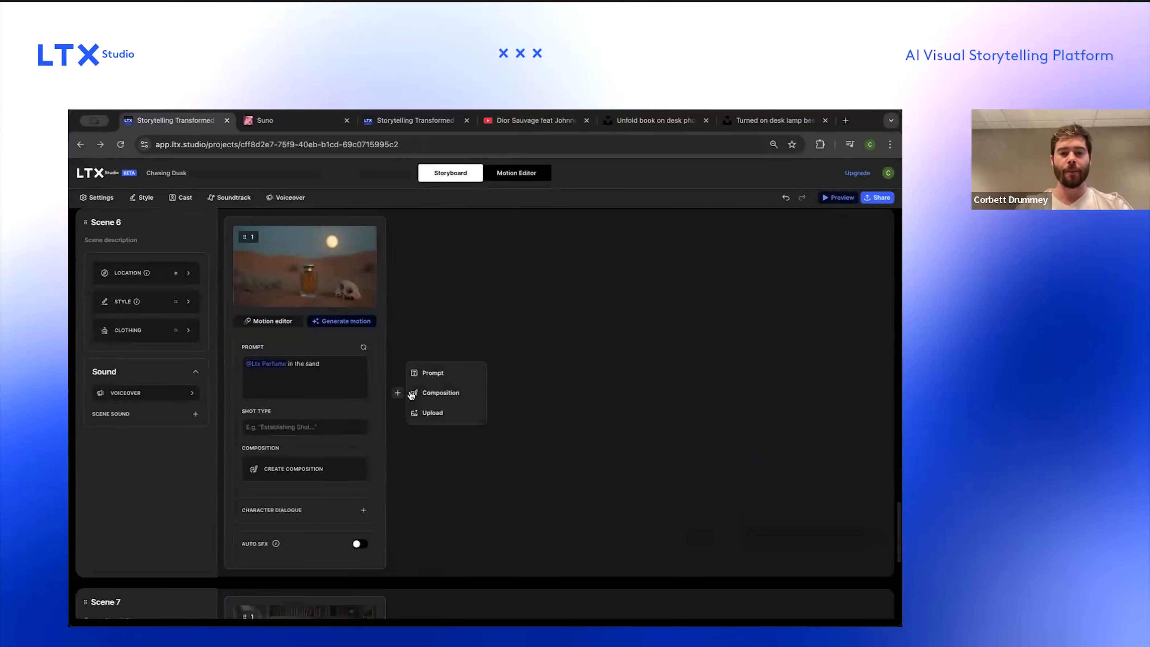
left_click(443, 372)
left_click(470, 363)
type("@")
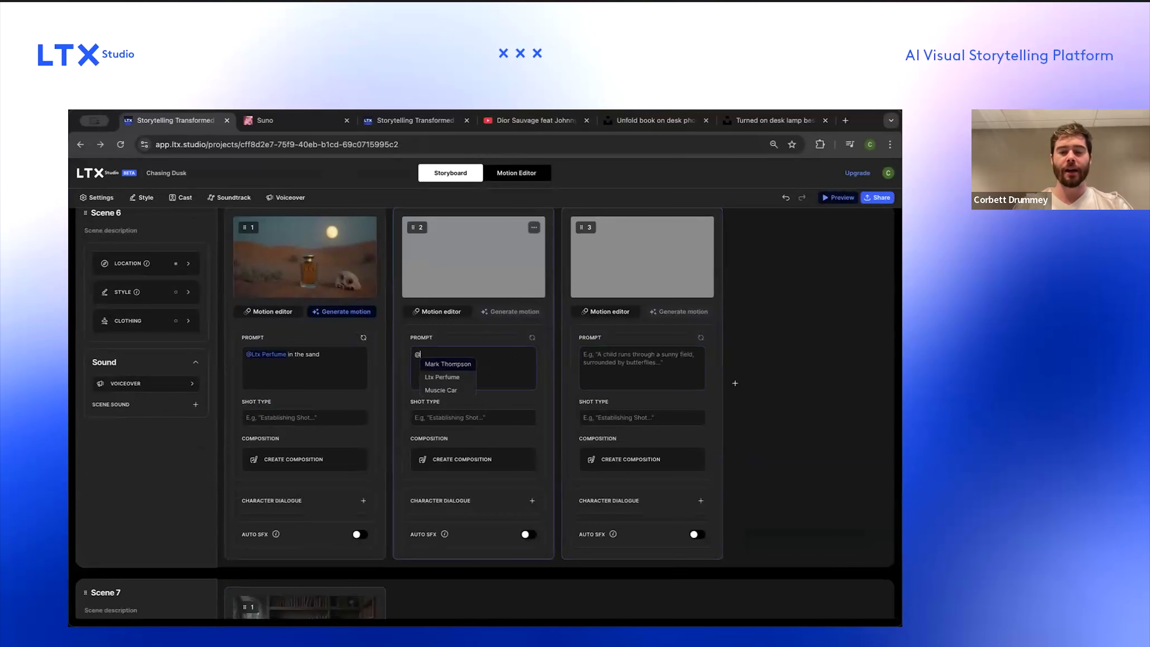
key("Down")
key("Down")
key("Return")
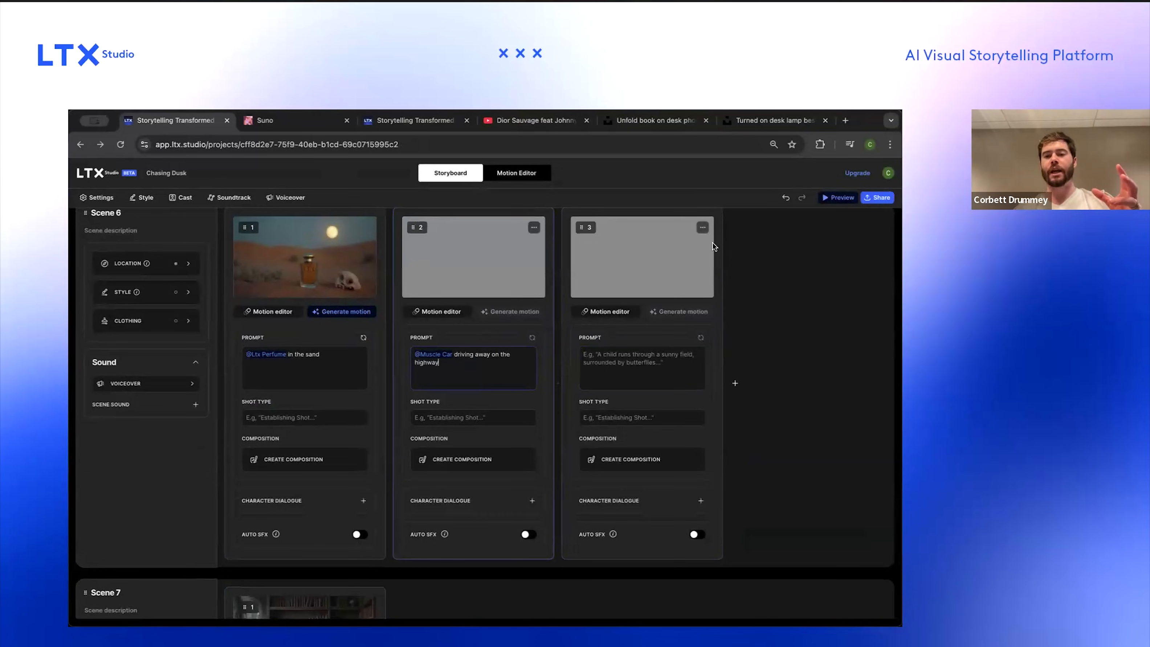
Step: Delete the empty third frame from Scene 6
left_click(702, 227)
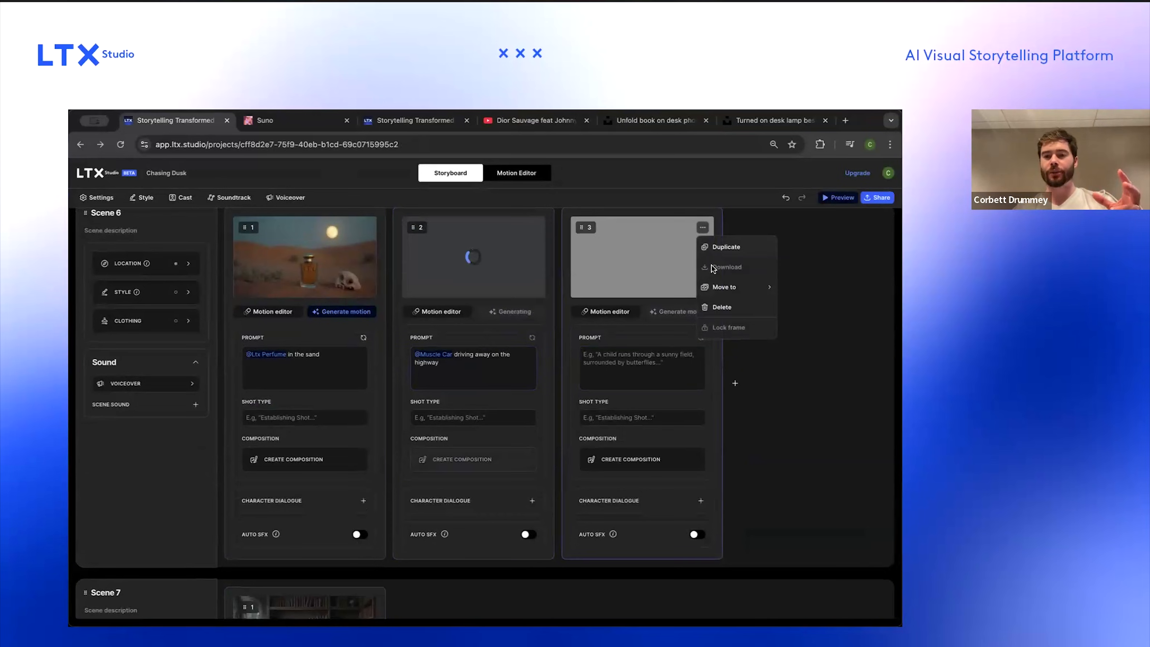
left_click(717, 303)
scroll(491, 260, "up", 1)
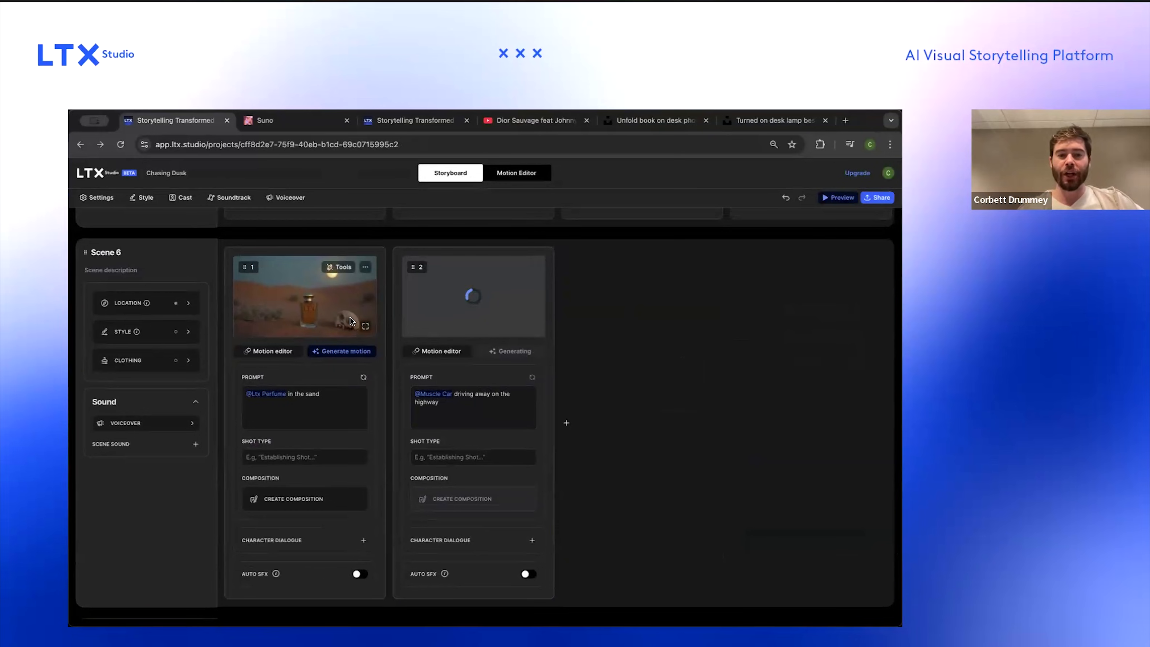
scroll(493, 311, "up", 3)
scroll(493, 311, "up", 1)
scroll(494, 311, "down", 2)
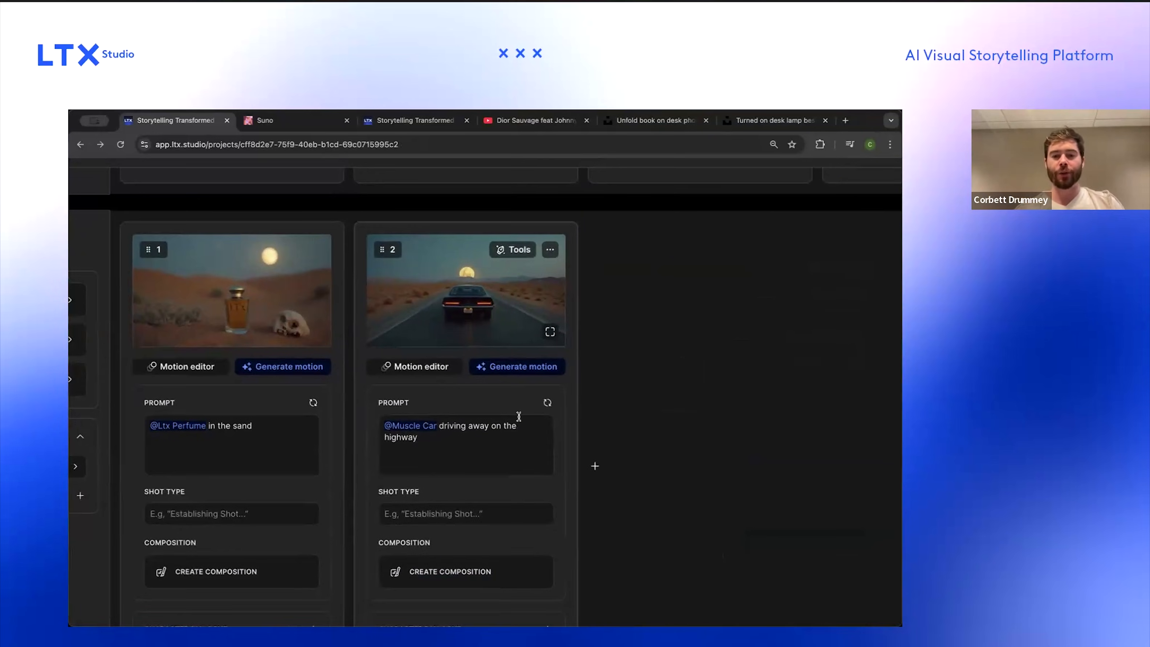
Step: Duplicate the Muscle Car frame, prefix its prompt with "Closeup of" and set its shot type to Close-up
left_click(550, 250)
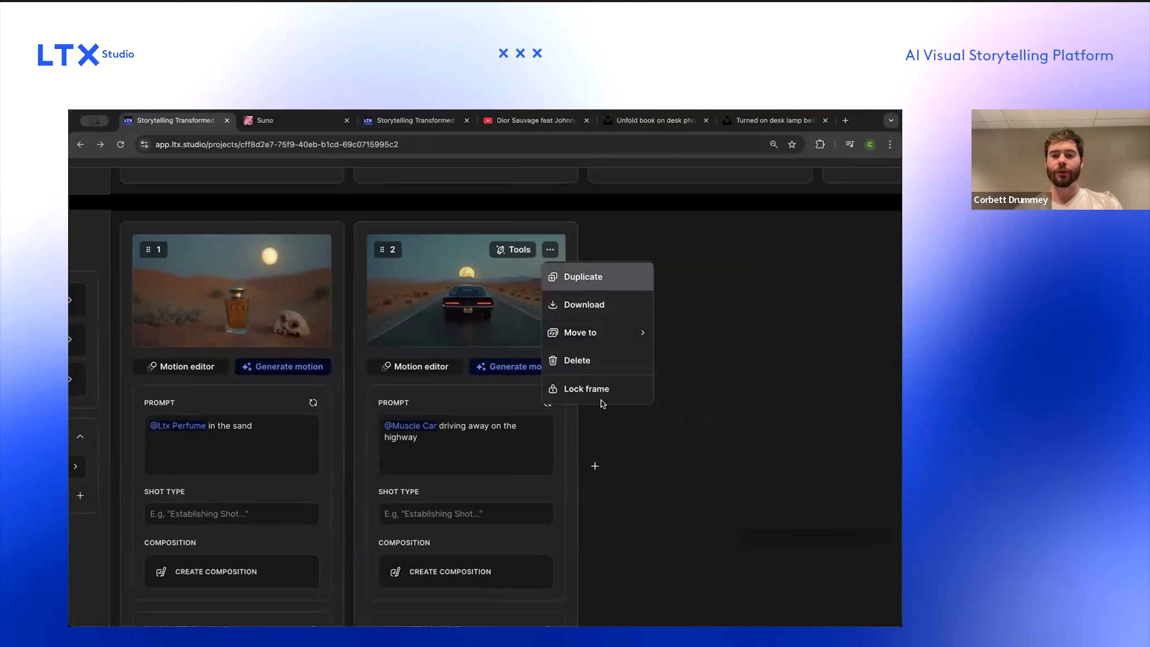
left_click(585, 279)
type("Closeup ")
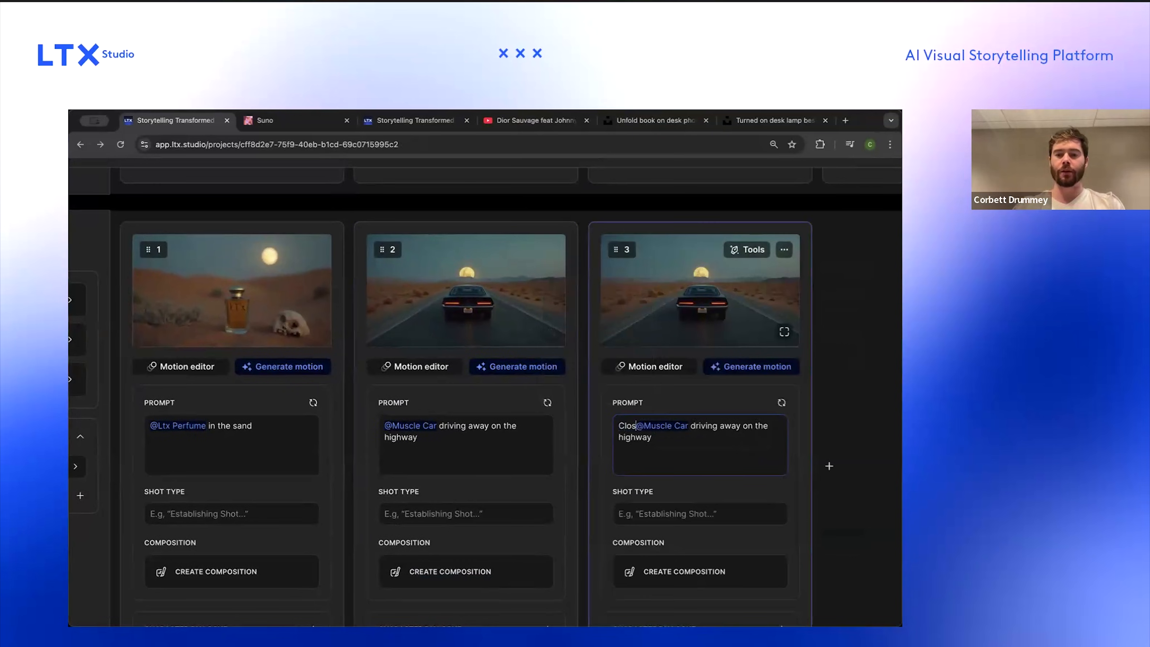
type("of")
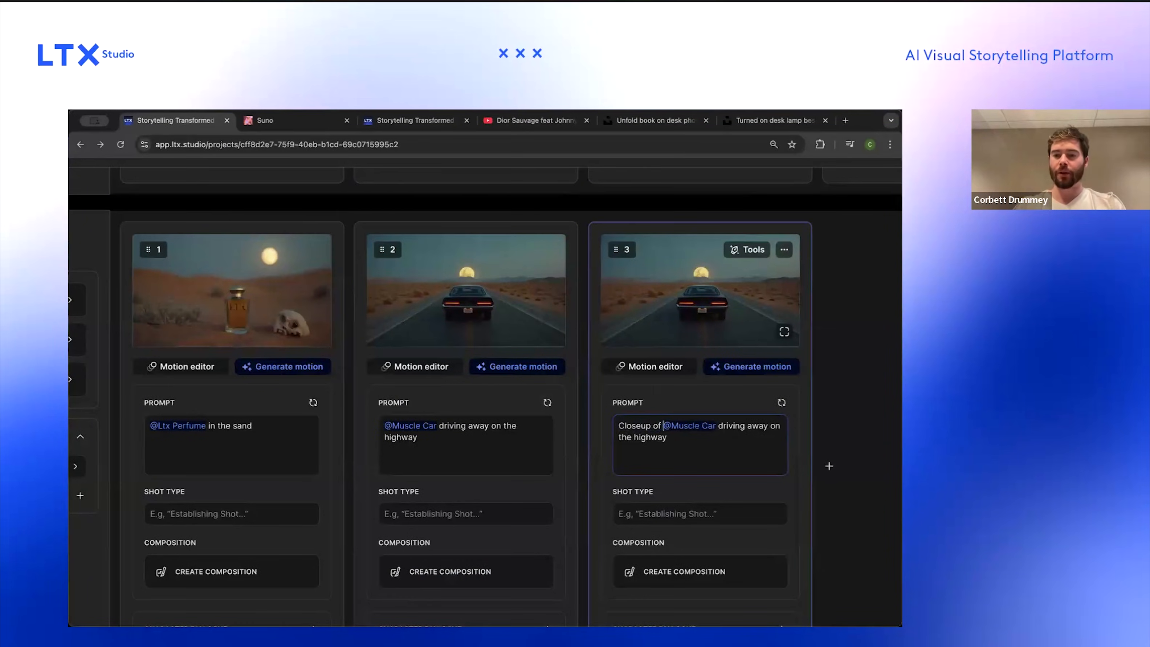
left_click(696, 511)
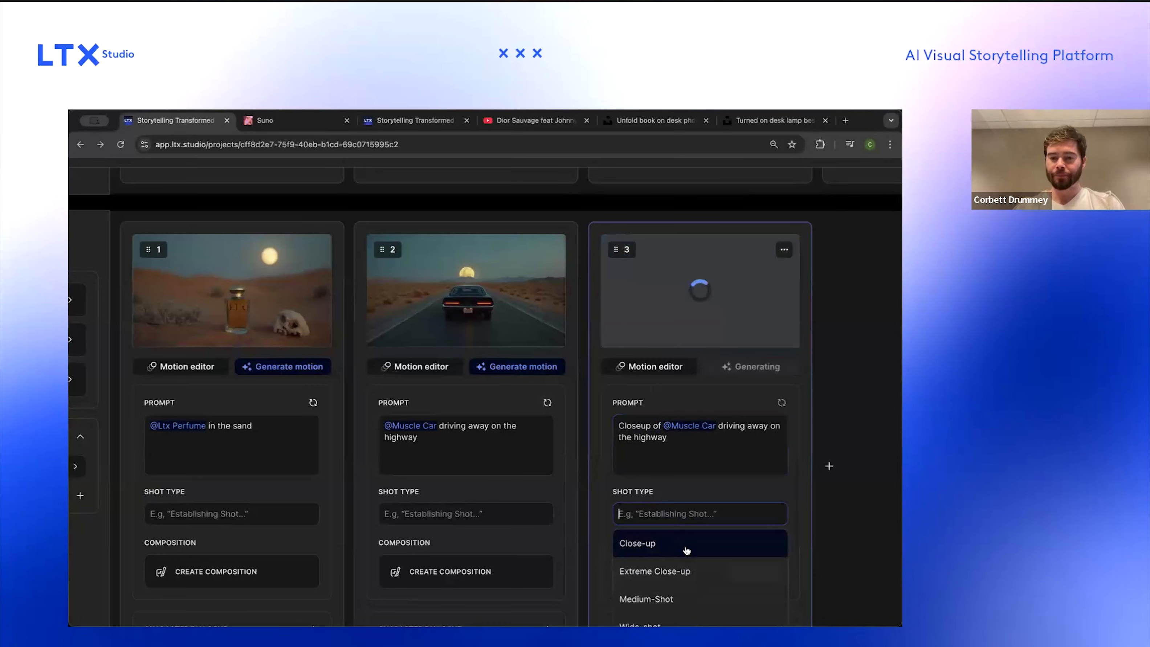
left_click(687, 543)
Step: Regenerate the image of the close-up Muscle Car frame
mouse_move(556, 402)
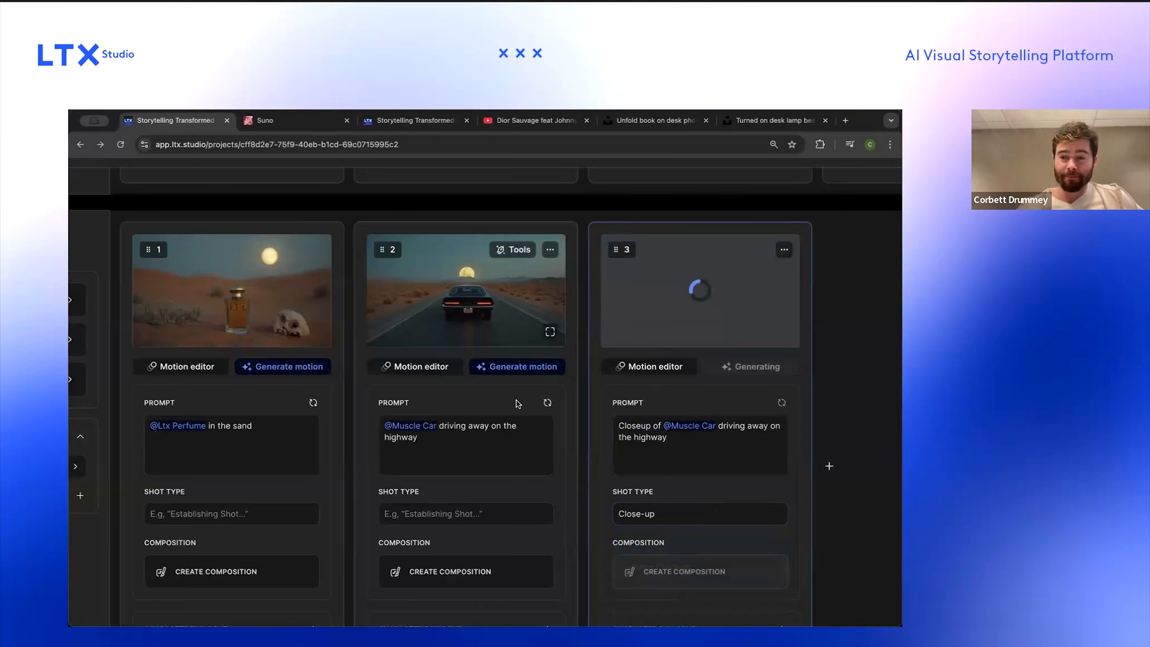
scroll(711, 402, "right", 2)
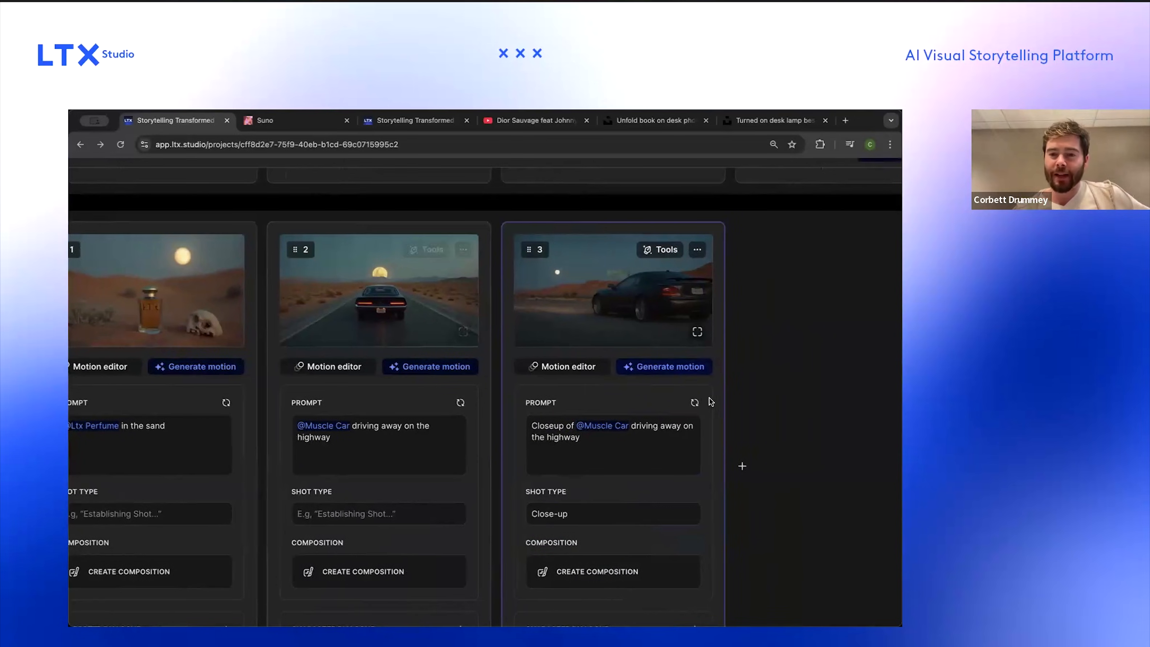
left_click(694, 404)
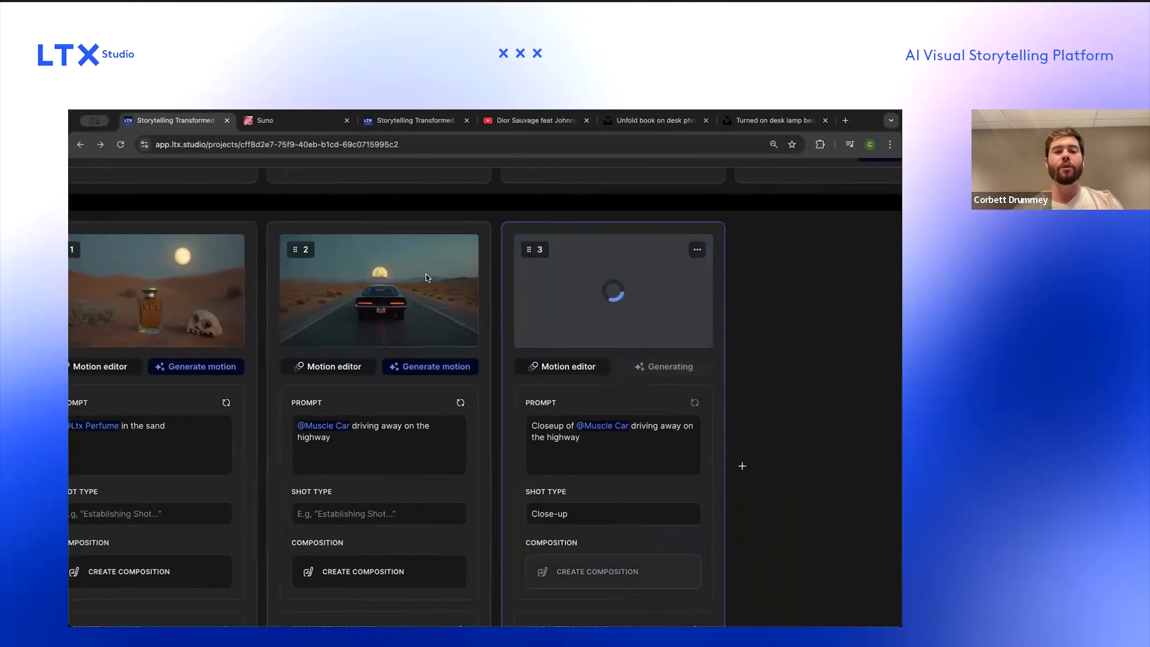
scroll(394, 294, "down", 3)
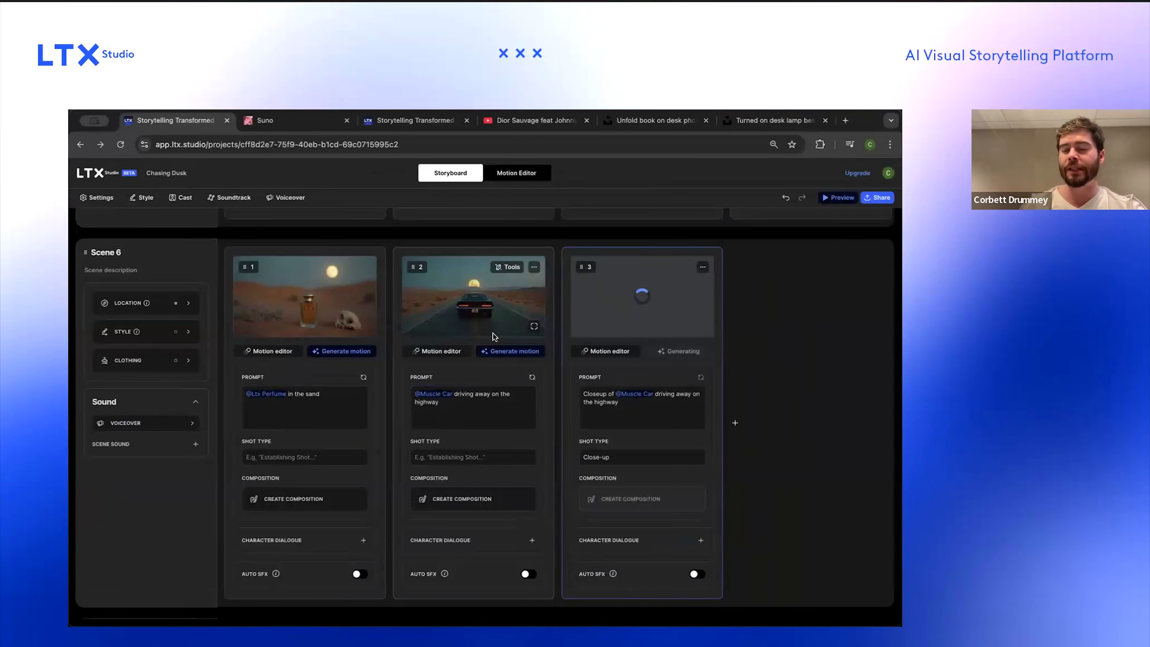
left_click(701, 378)
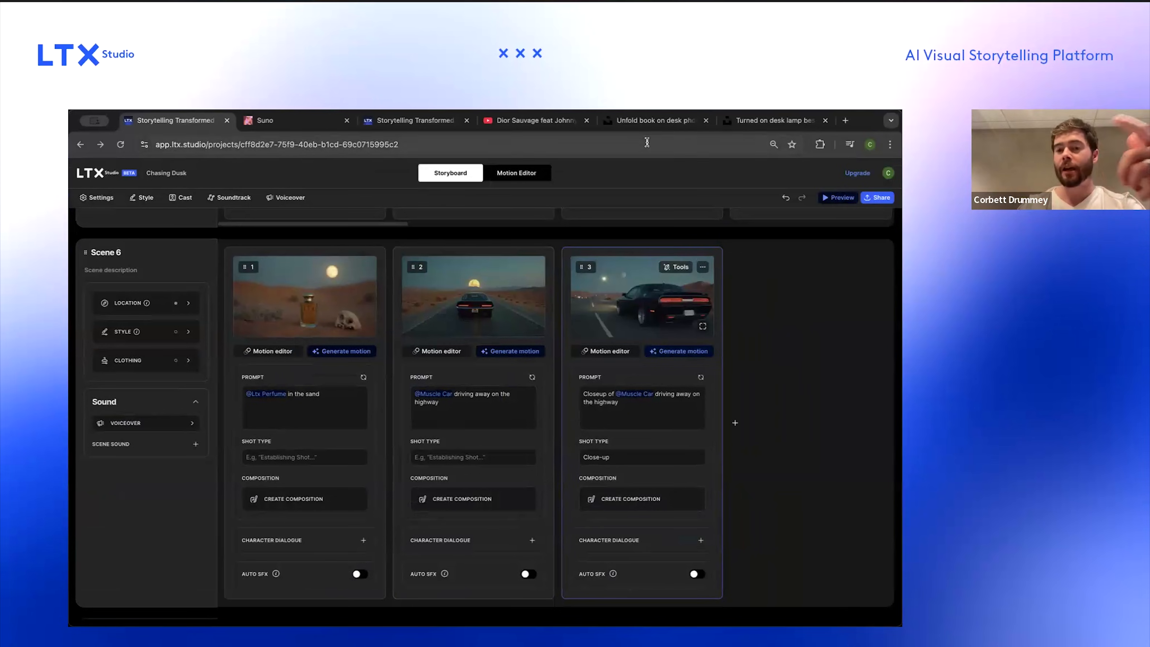
Step: Search Unsplash for "car on highway" and browse the results
left_click(648, 122)
left_click(437, 162)
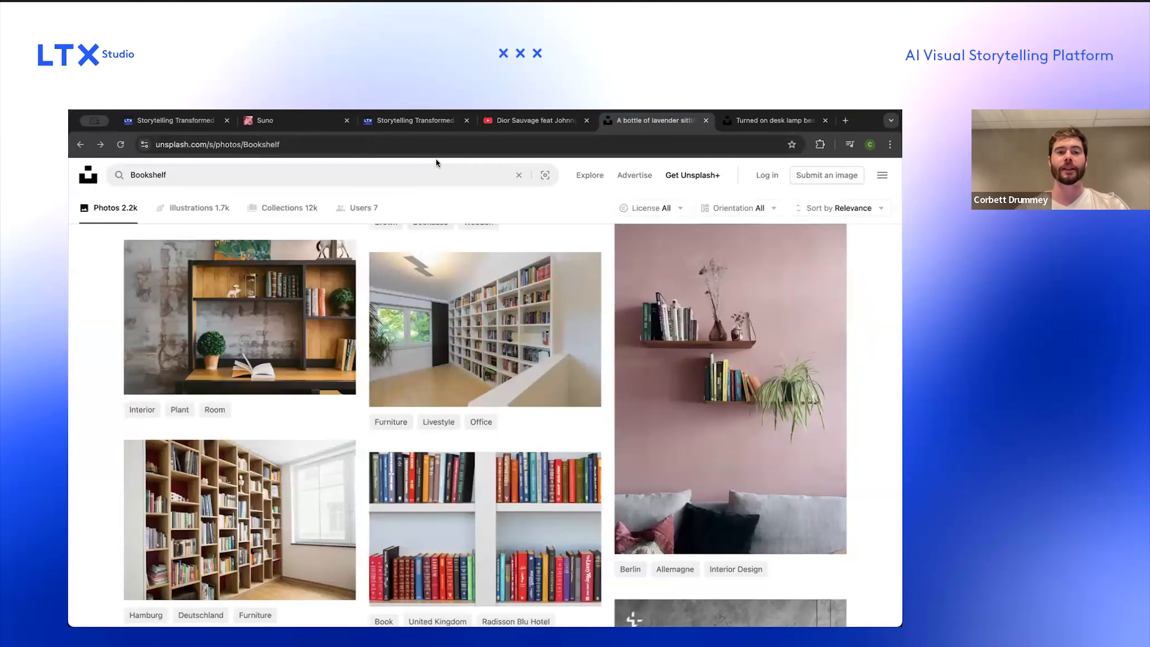
triple_click(390, 175)
type("car on hig")
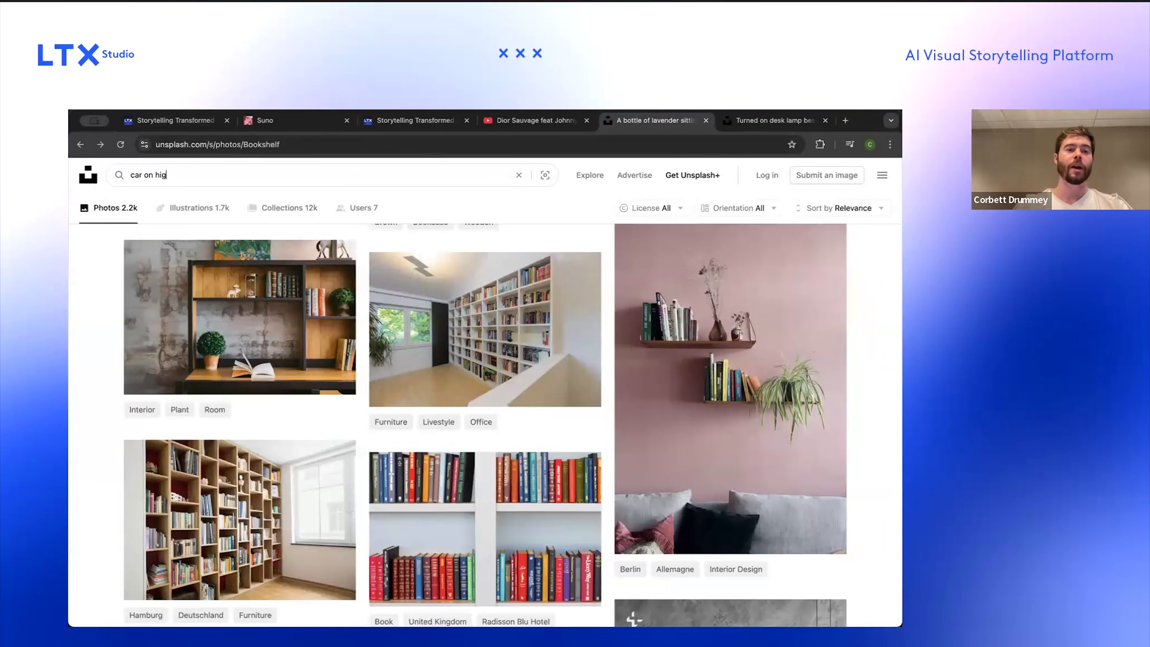
type("hway")
key("Return")
scroll(384, 576, "down", 2)
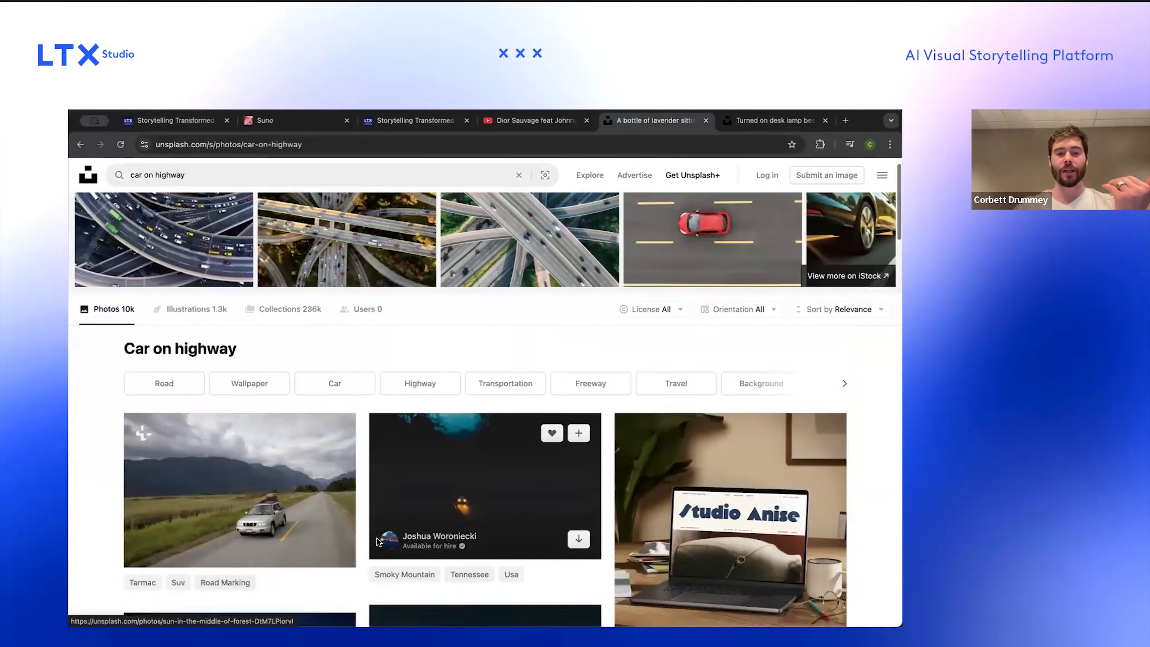
scroll(384, 575, "down", 10)
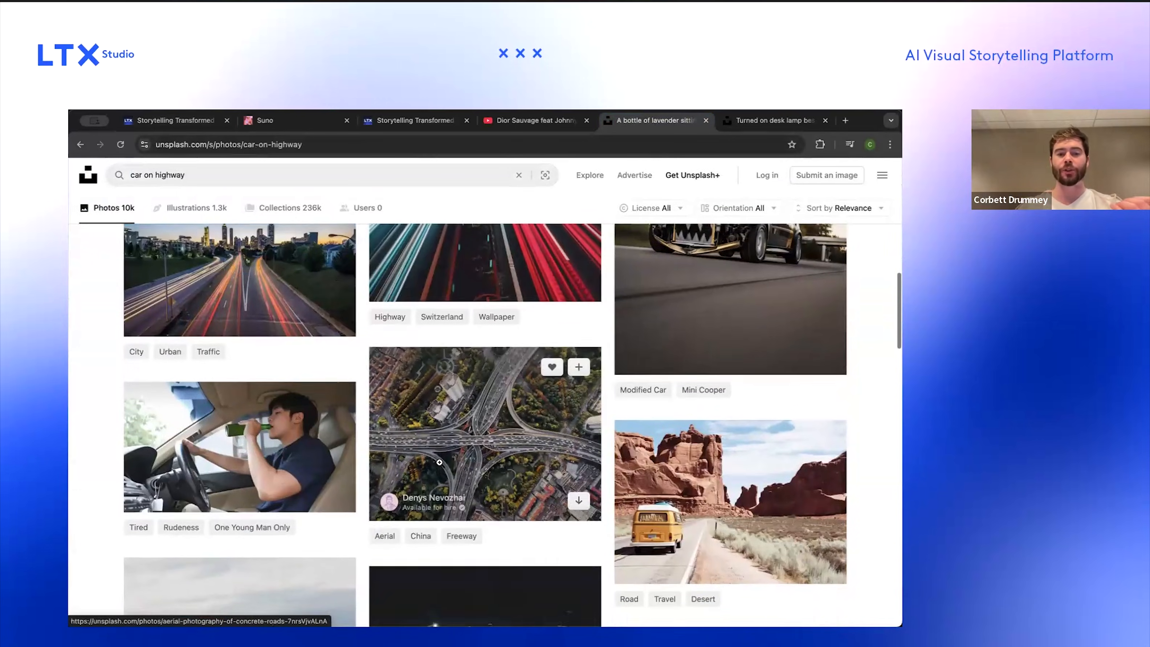
scroll(440, 463, "down", 6)
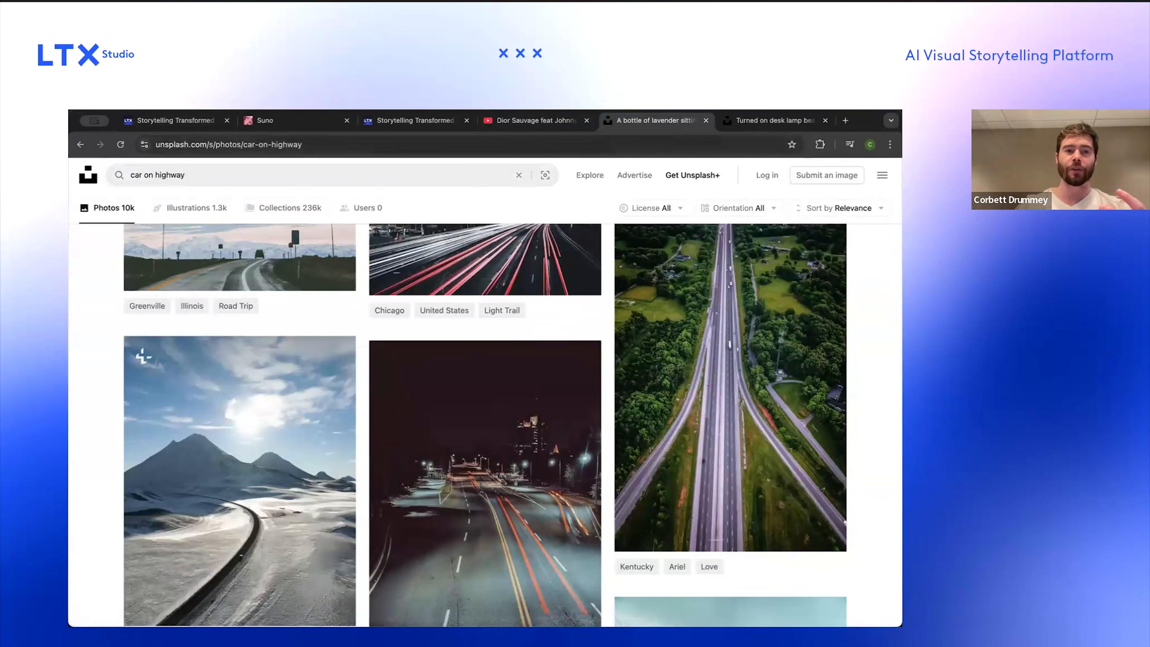
Step: Edit the Muscle Car cast character's appearance to a red muscle car, enhance it, apply, and return to the storyboard
left_click(199, 124)
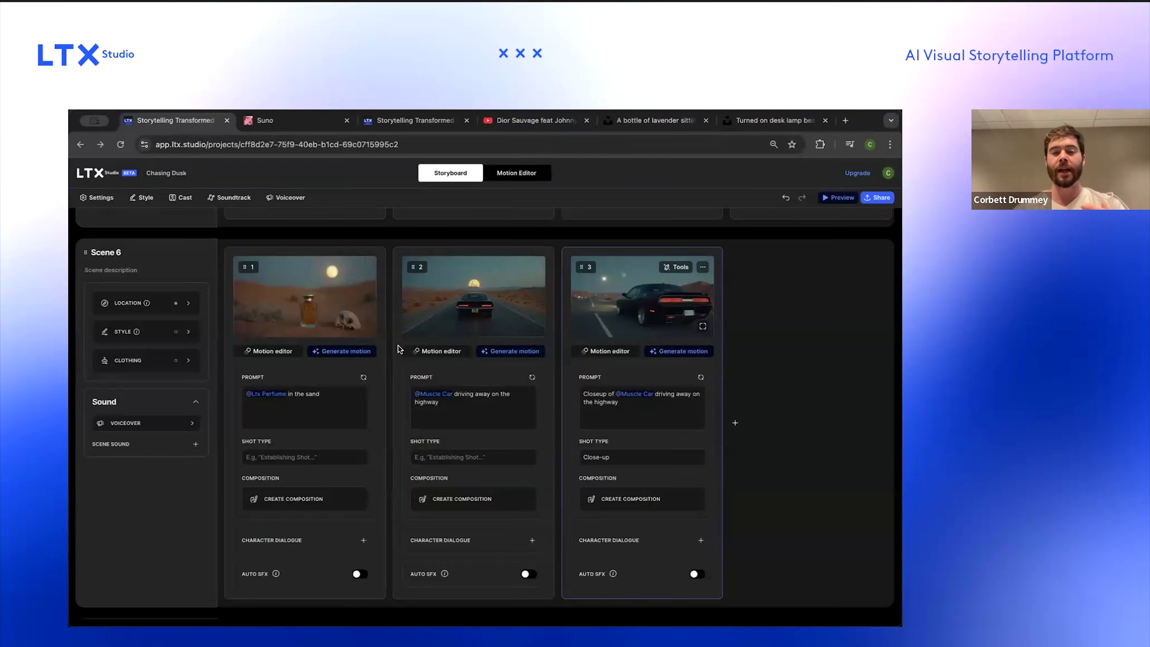
left_click(187, 195)
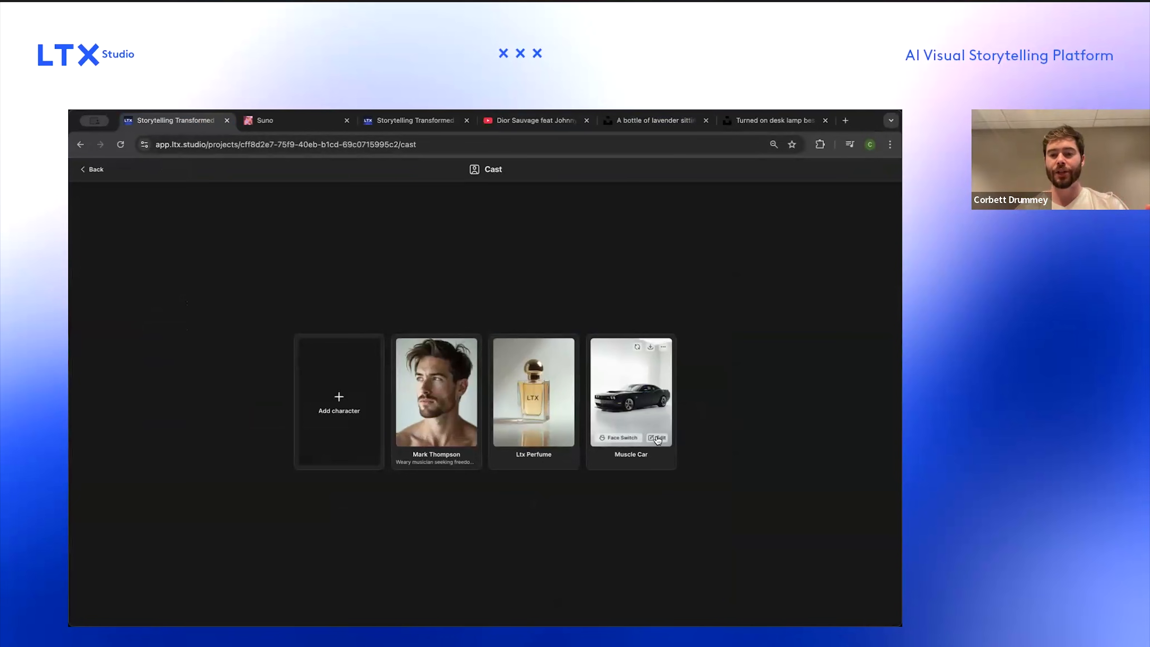
left_click(657, 438)
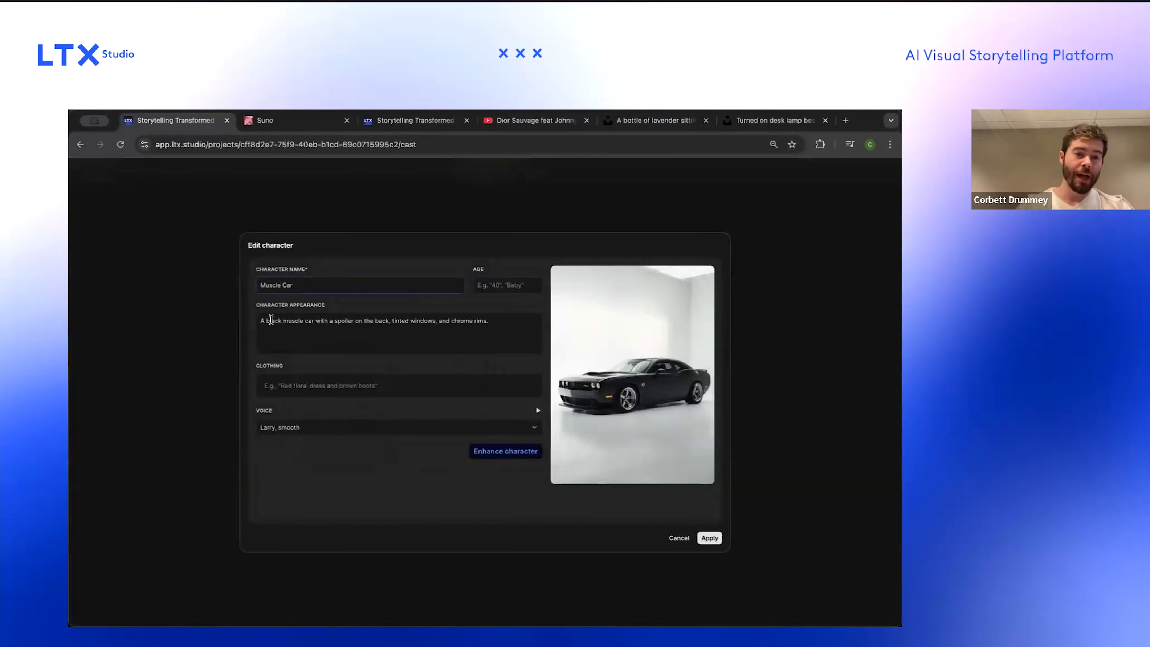
type("red")
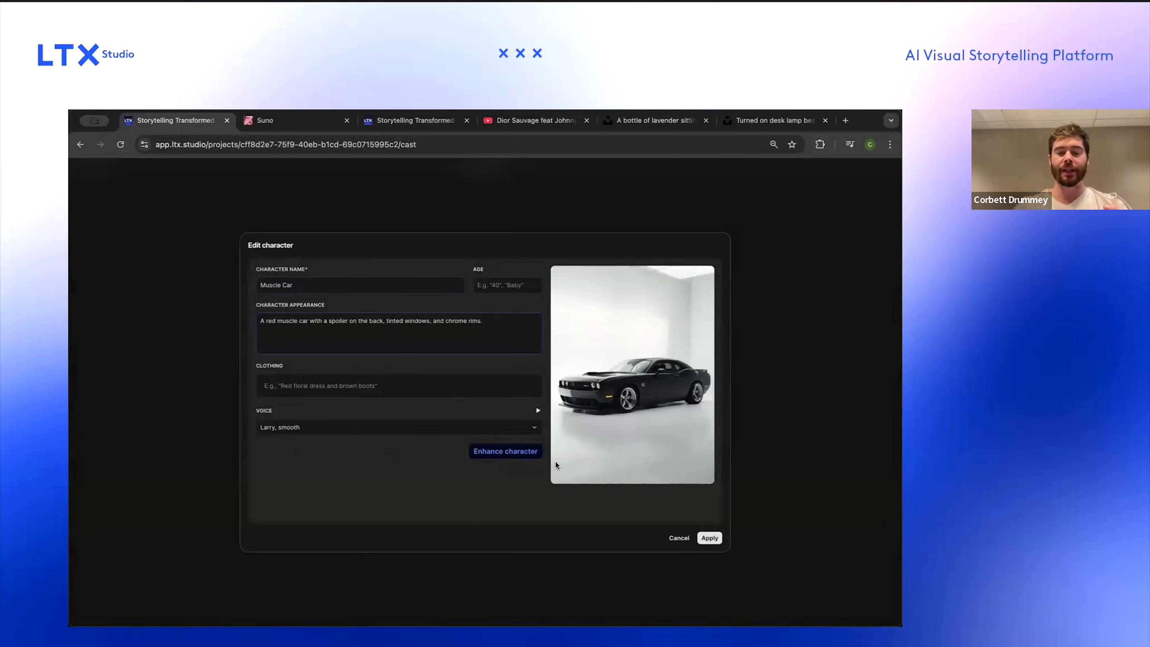
left_click(518, 452)
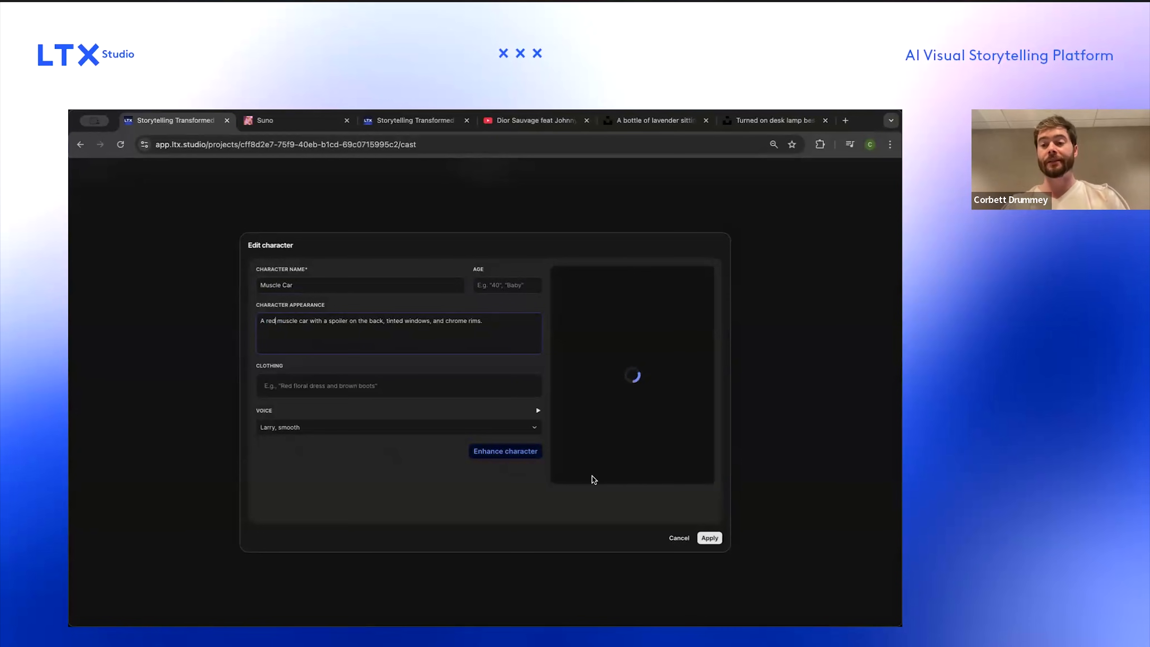
left_click(710, 538)
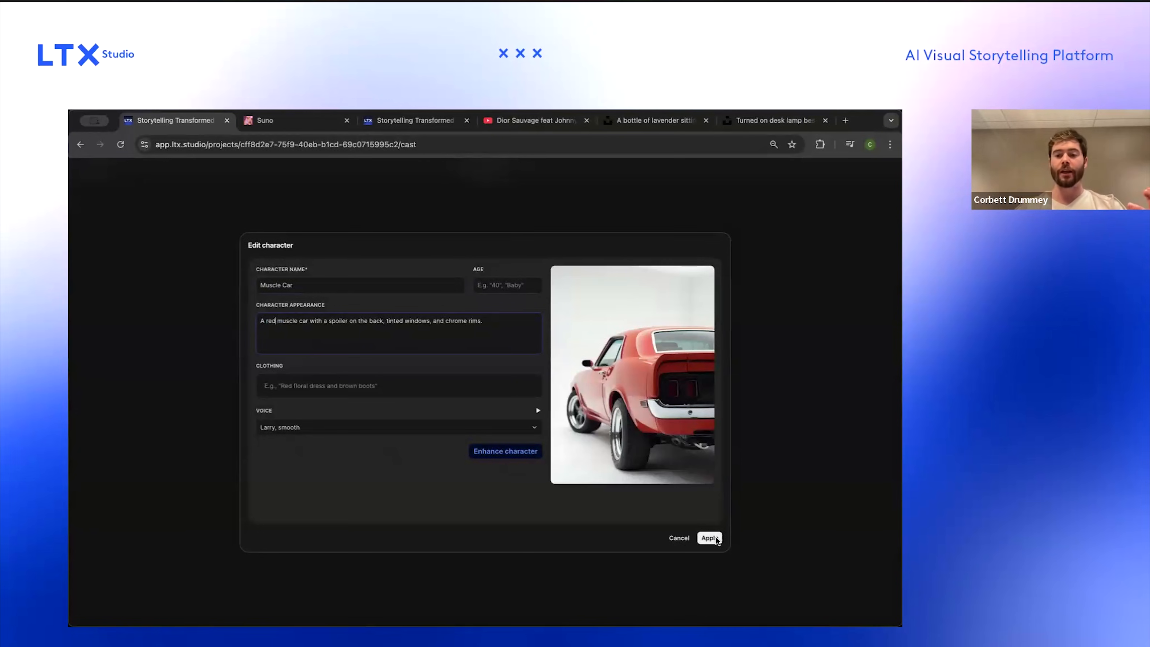
left_click(570, 425)
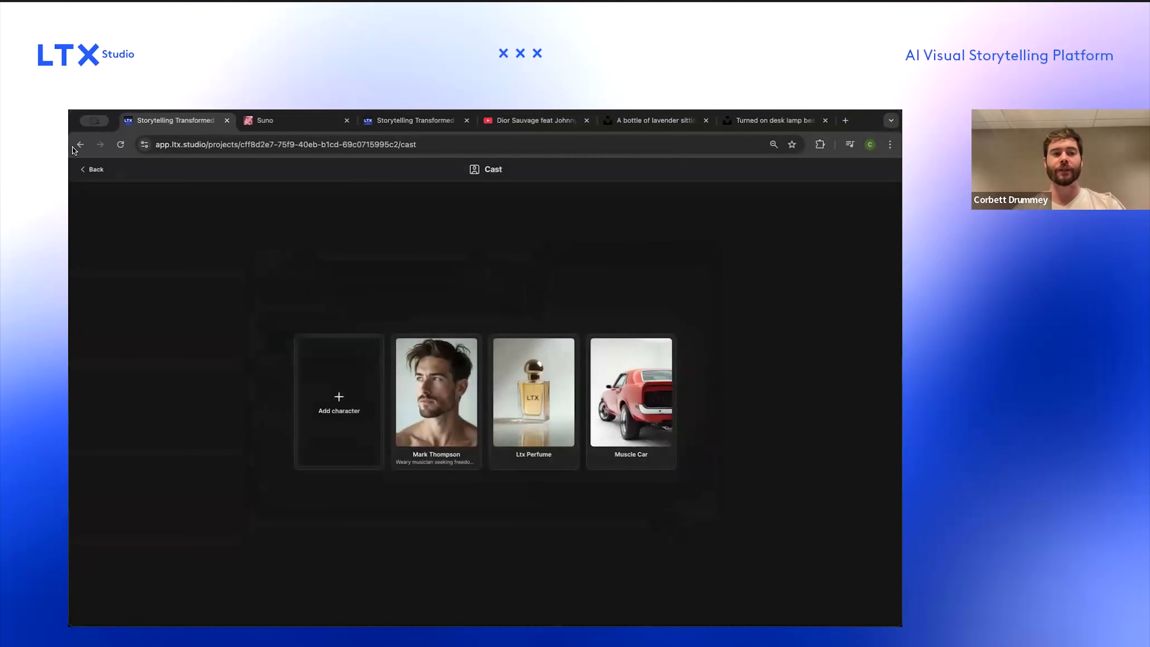
left_click(90, 170)
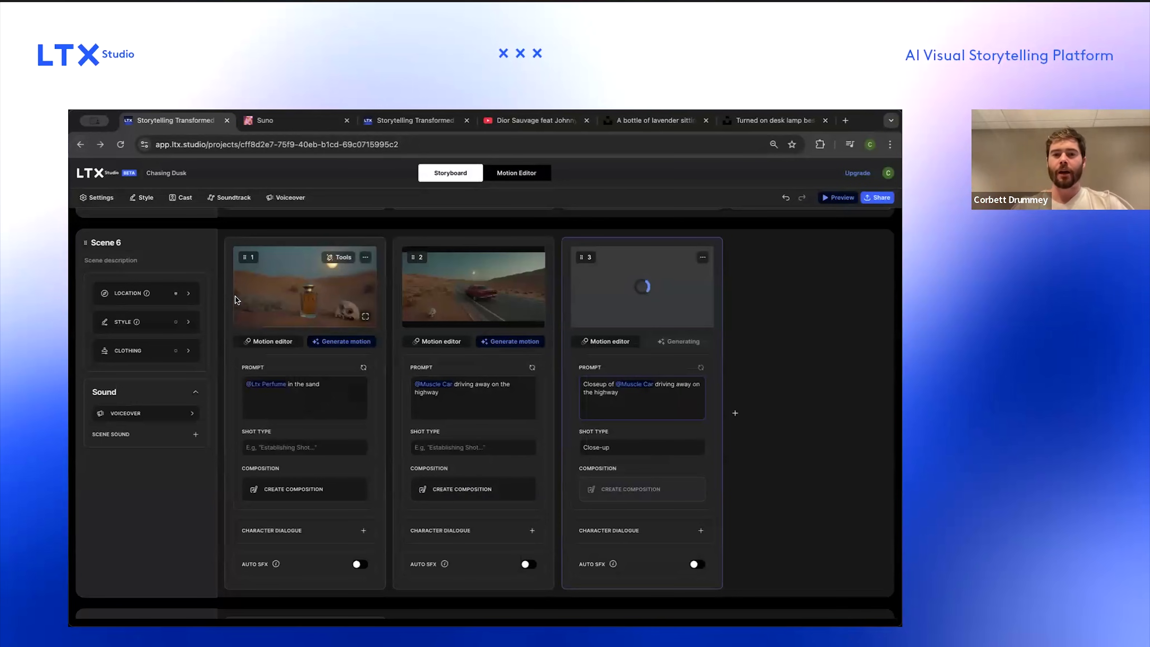
Step: Review the regenerated Scene 6 frames with the updated car up close
scroll(523, 289, "up", 5)
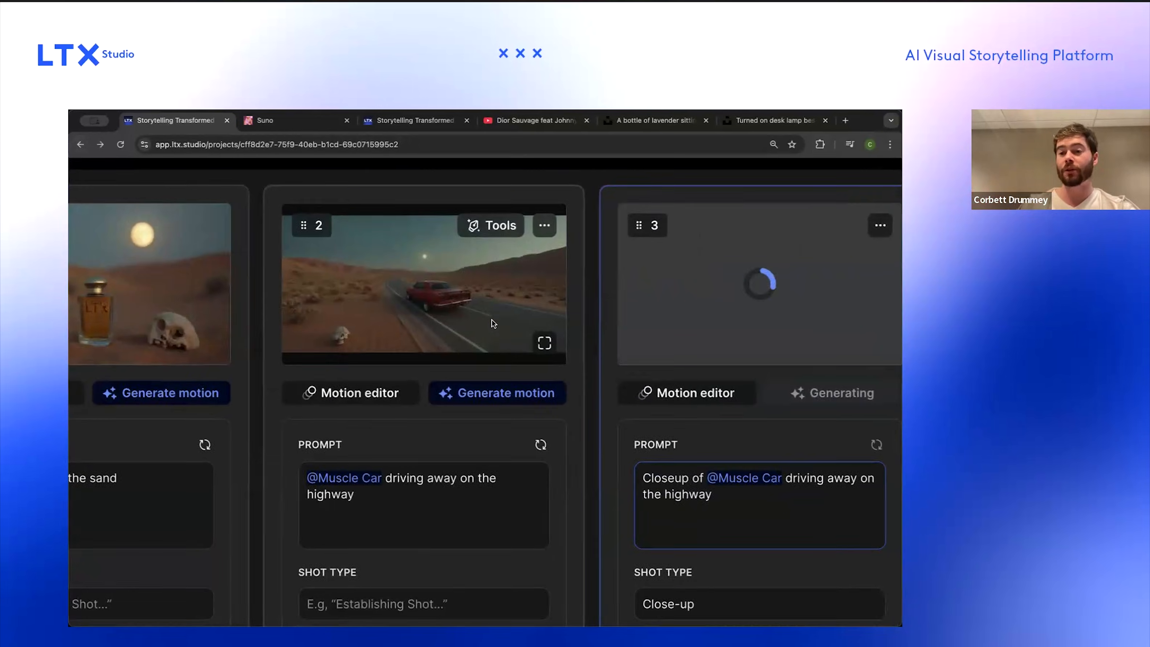
scroll(494, 322, "right", 3)
scroll(482, 356, "down", 1)
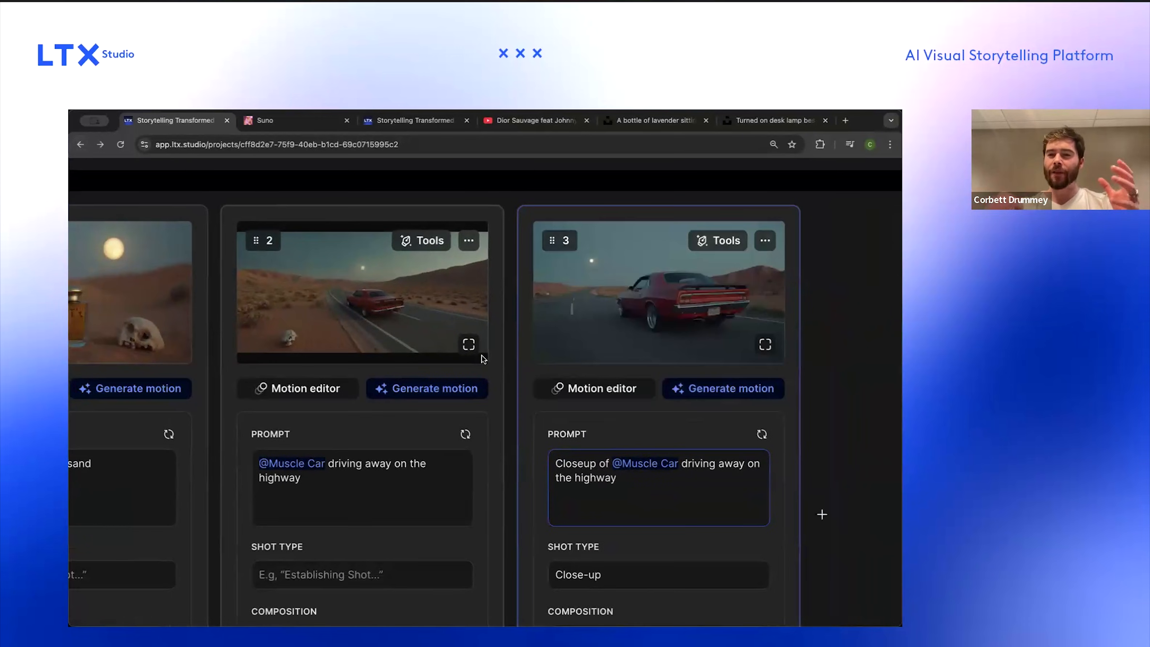
scroll(482, 356, "down", 5)
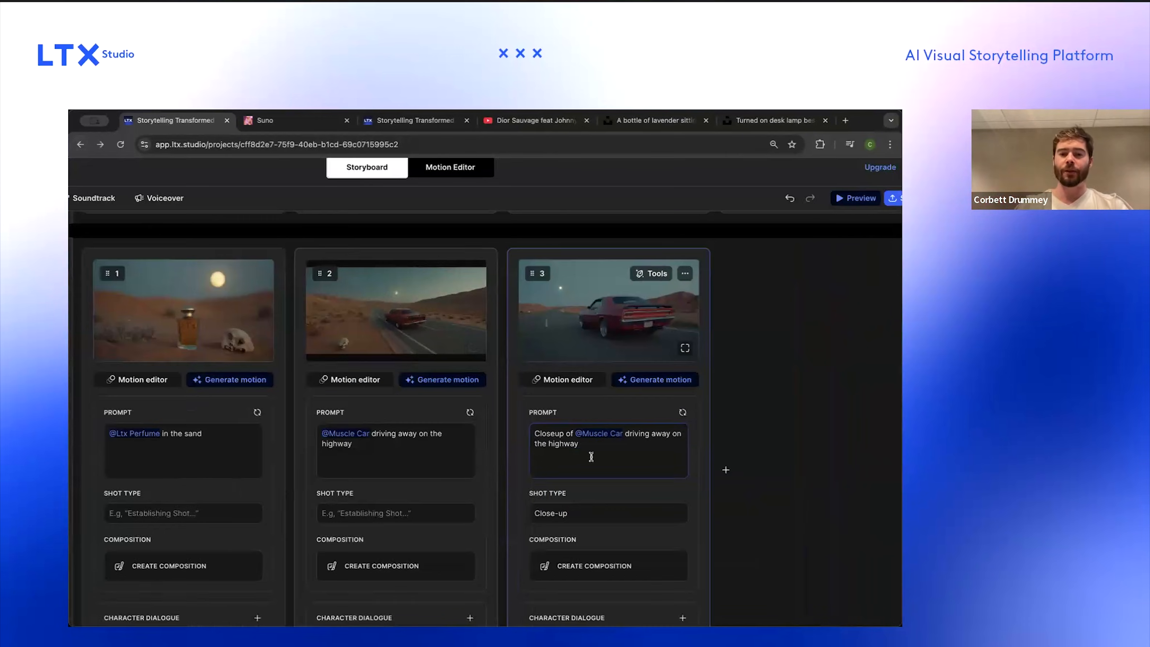
scroll(601, 531, "down", 1)
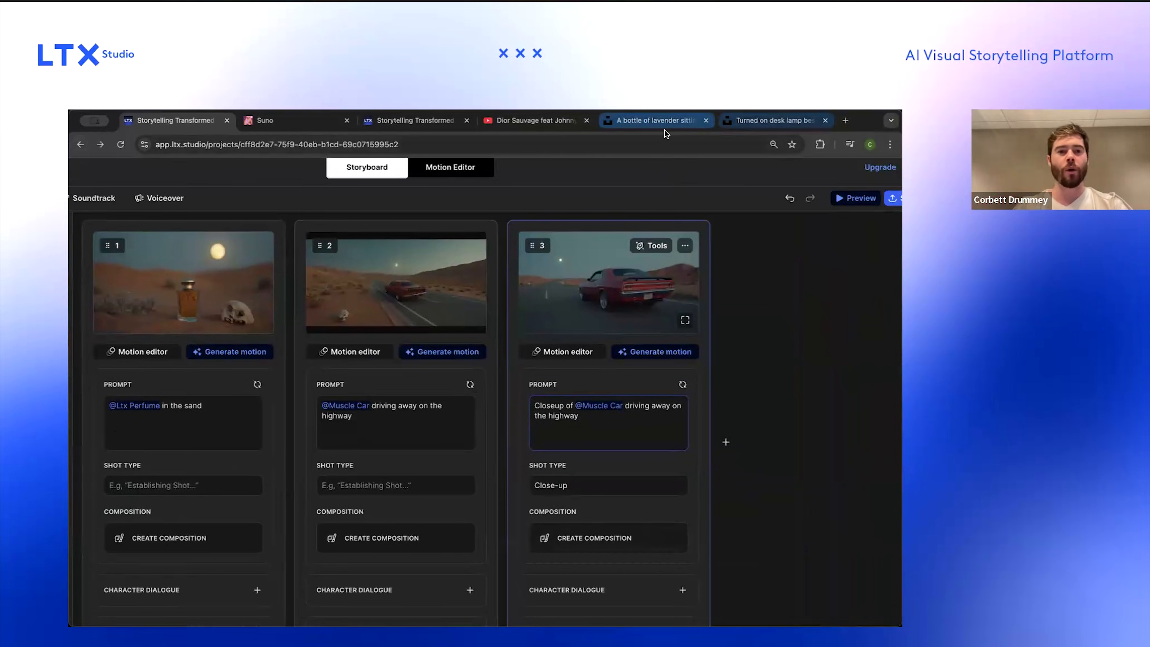
Step: Search Unsplash for "car" and capture the white car with blue headlights photo
left_click(763, 123)
key("Escape")
left_click(370, 183)
key("super+a")
type("car")
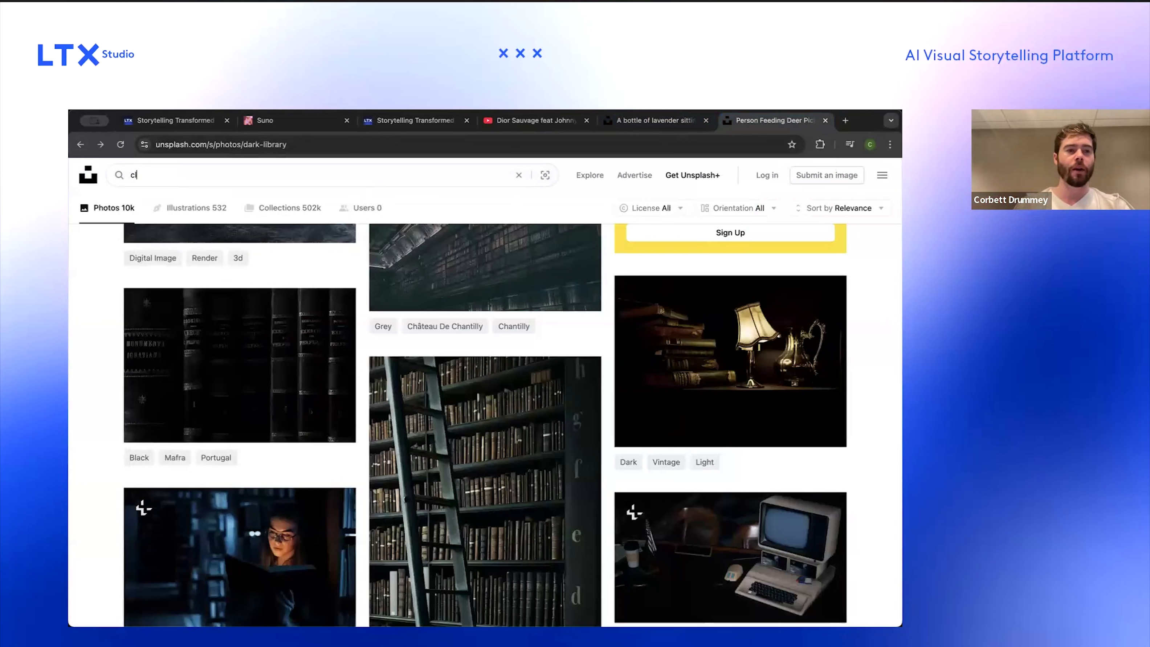
key("Return")
scroll(283, 325, "down", 15)
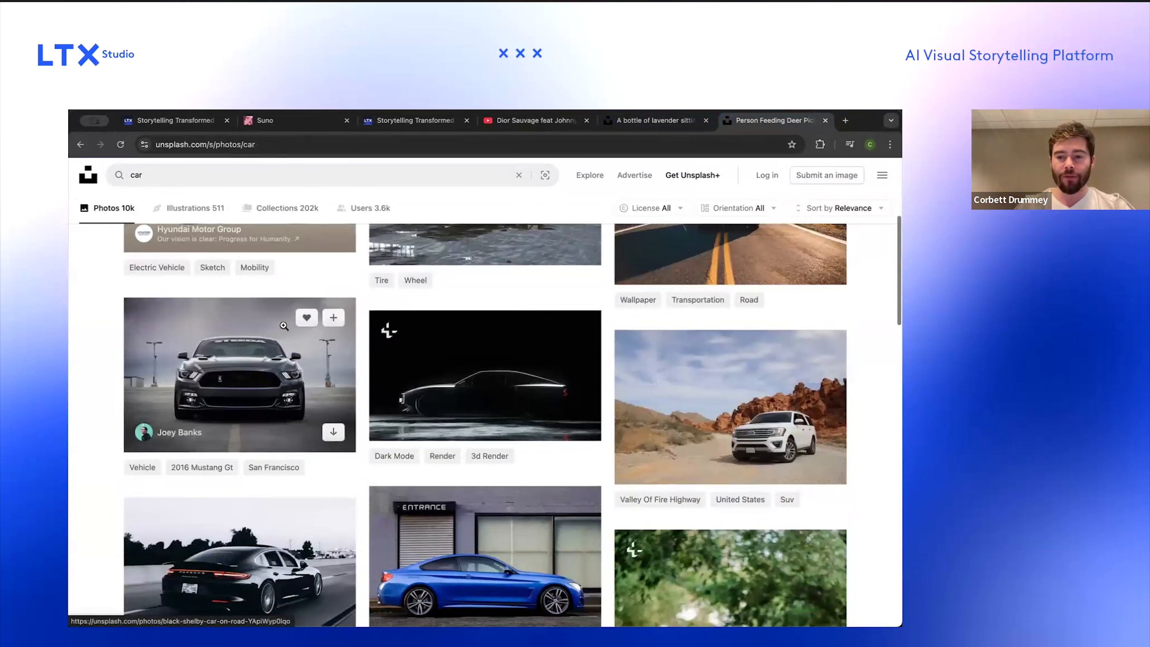
scroll(284, 325, "up", 4)
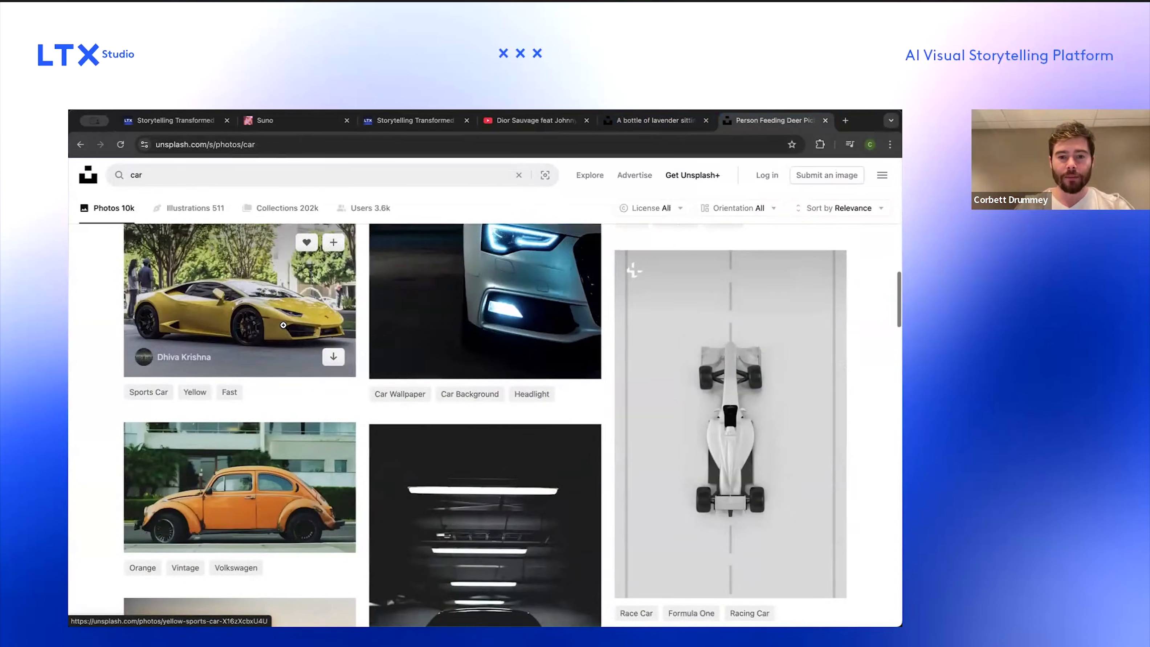
left_click(424, 335)
key("super+shift+4")
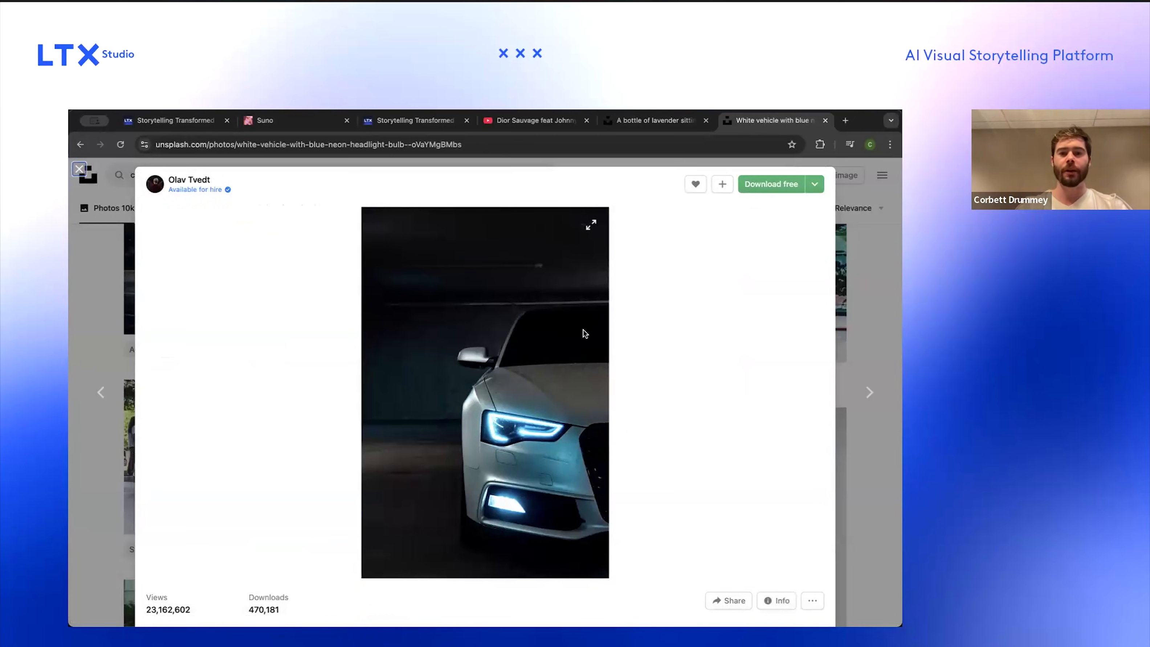
Step: Open the close-up frame's composition in Image mode and paste the car photo as an image reference on the right
key("ctrl+Tab")
left_click(597, 539)
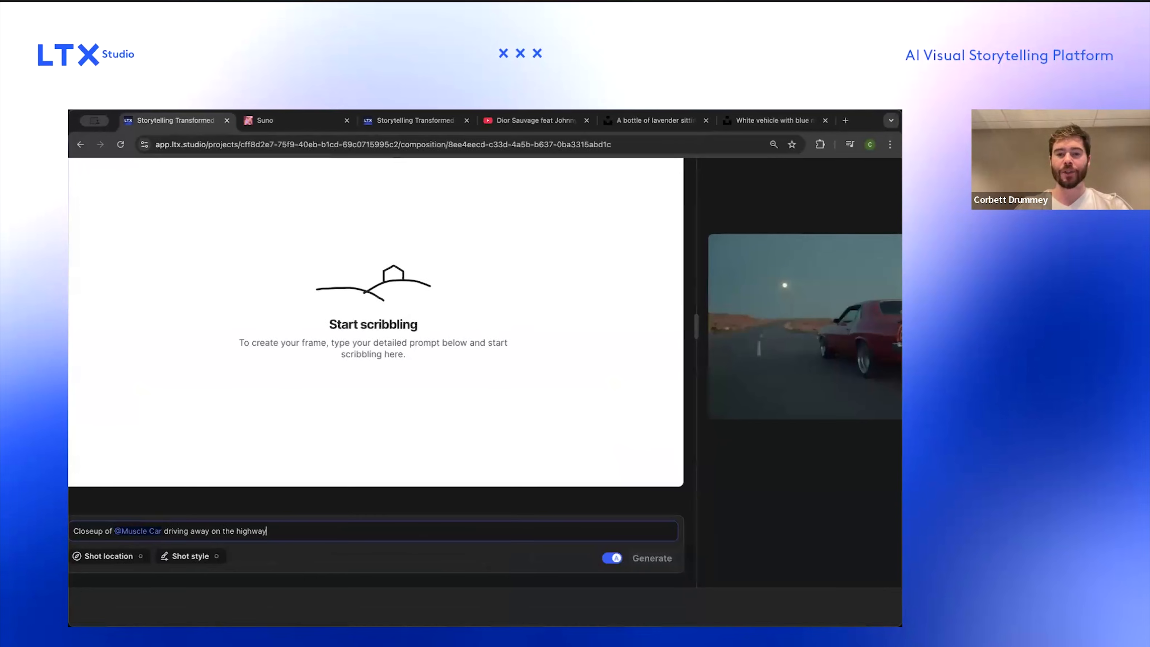
left_click(87, 240)
left_click(361, 365)
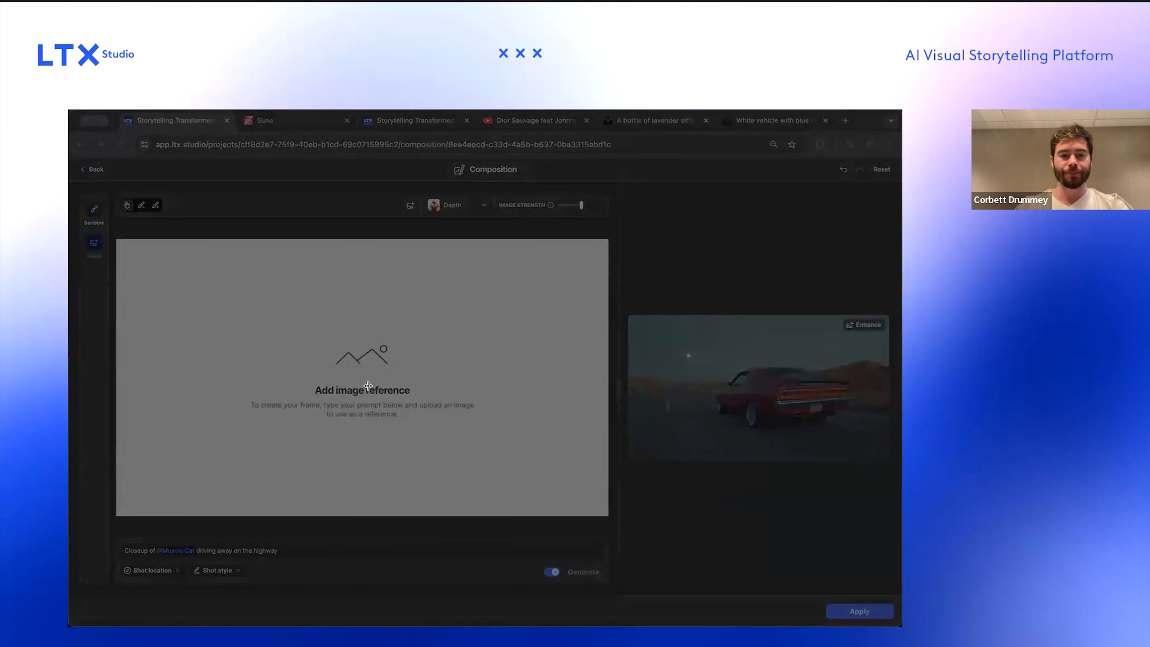
double_click(436, 344)
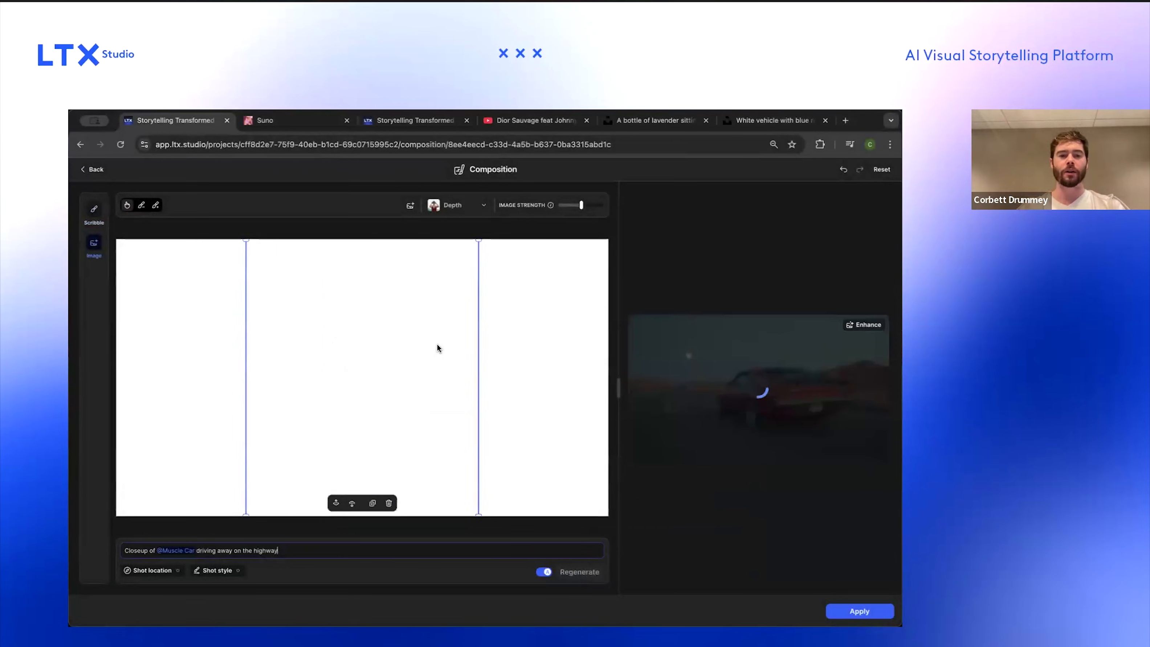
left_click_drag(420, 345, 509, 350)
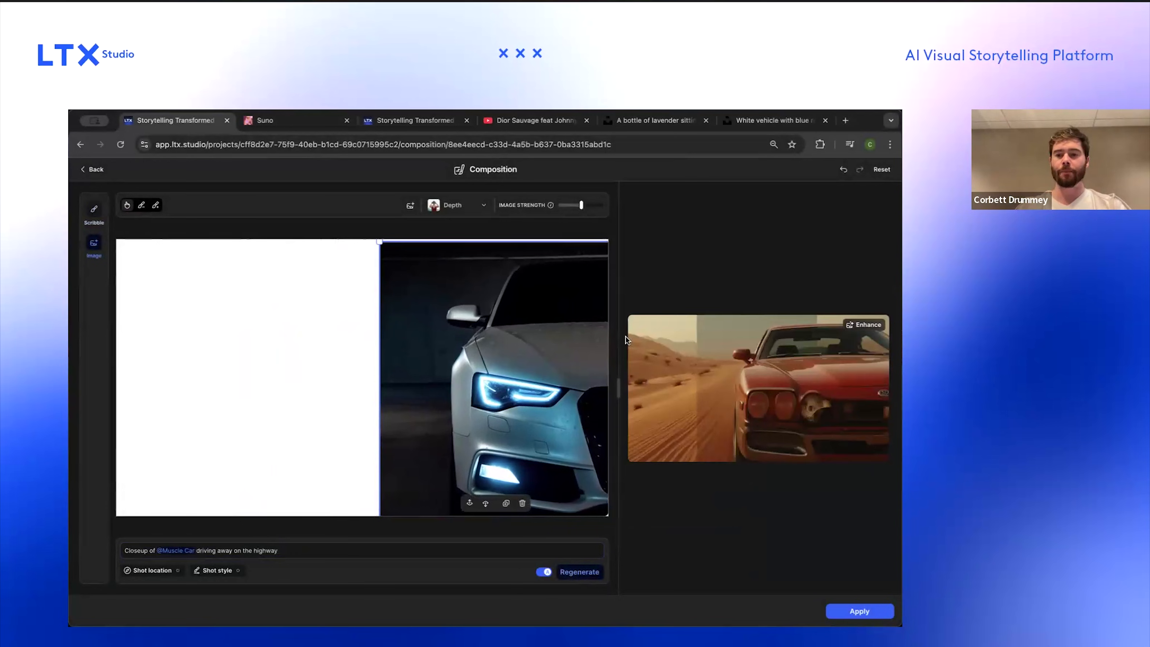
Step: Mask away the dark background to the left of the car in the reference image
left_click(142, 204)
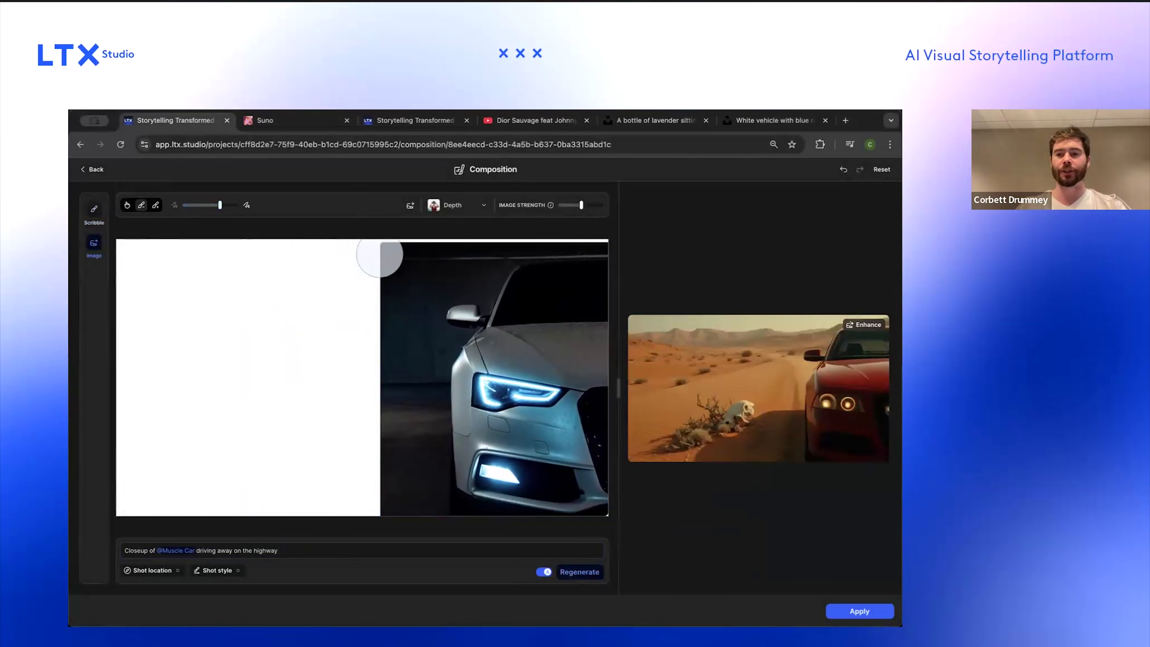
mouse_move(382, 255)
left_mouse_down()
mouse_move(456, 255)
mouse_move(385, 287)
mouse_move(393, 476)
mouse_move(414, 503)
left_mouse_up()
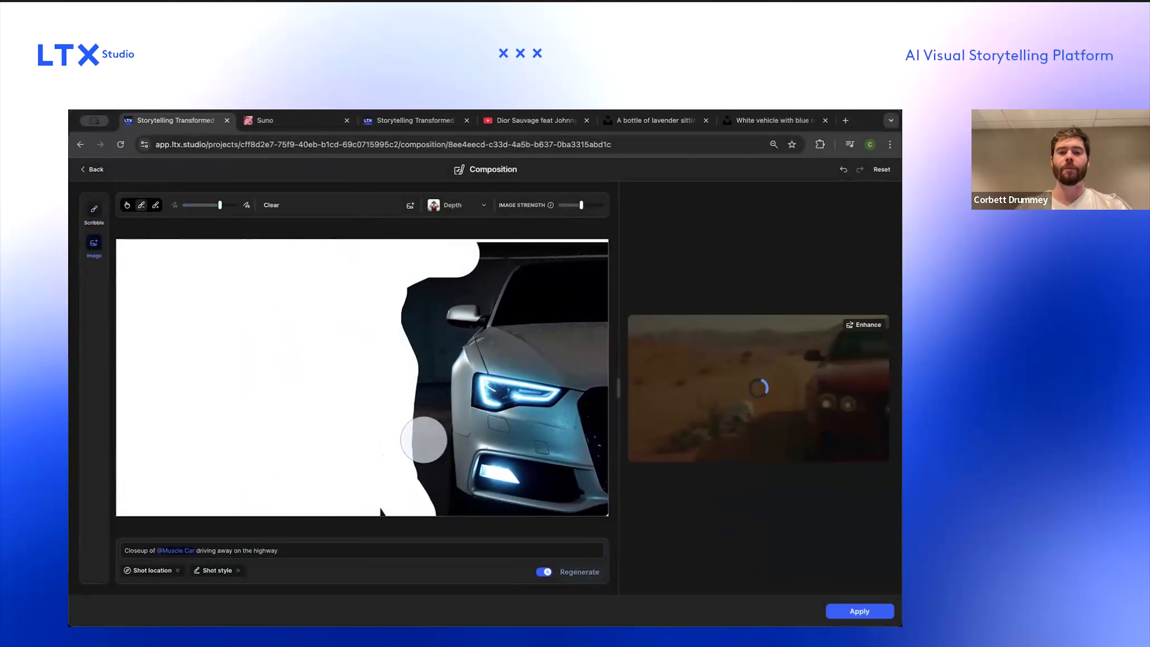
mouse_move(423, 423)
left_mouse_down()
mouse_move(426, 480)
mouse_move(410, 285)
mouse_move(550, 237)
left_mouse_up()
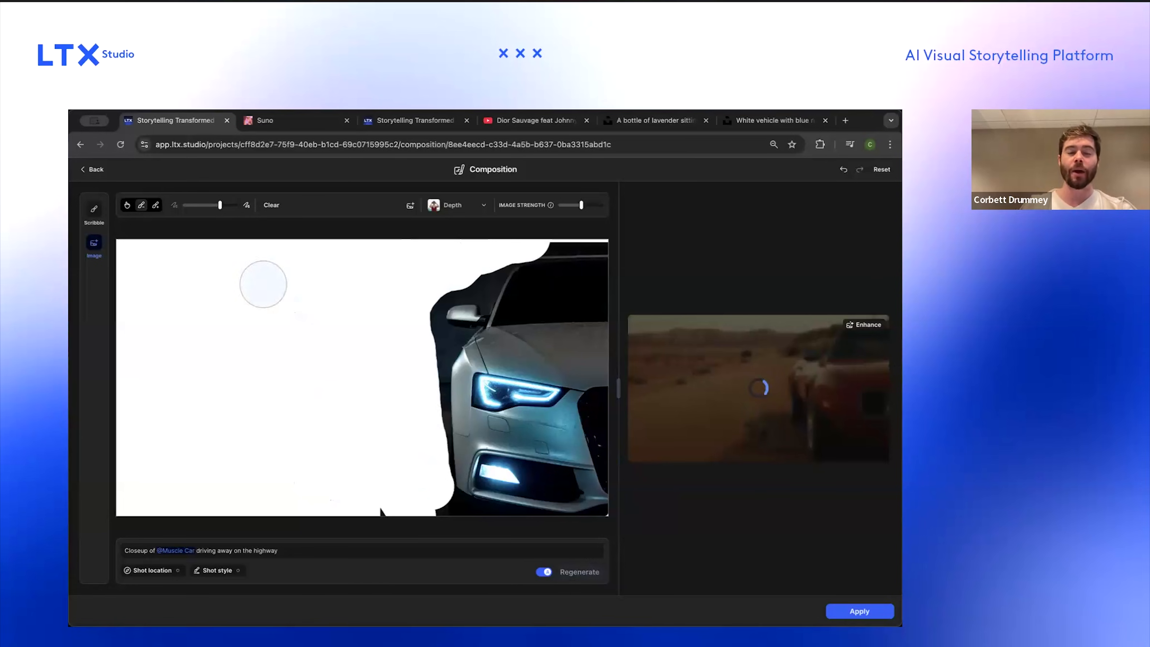
left_click(94, 209)
left_click(93, 244)
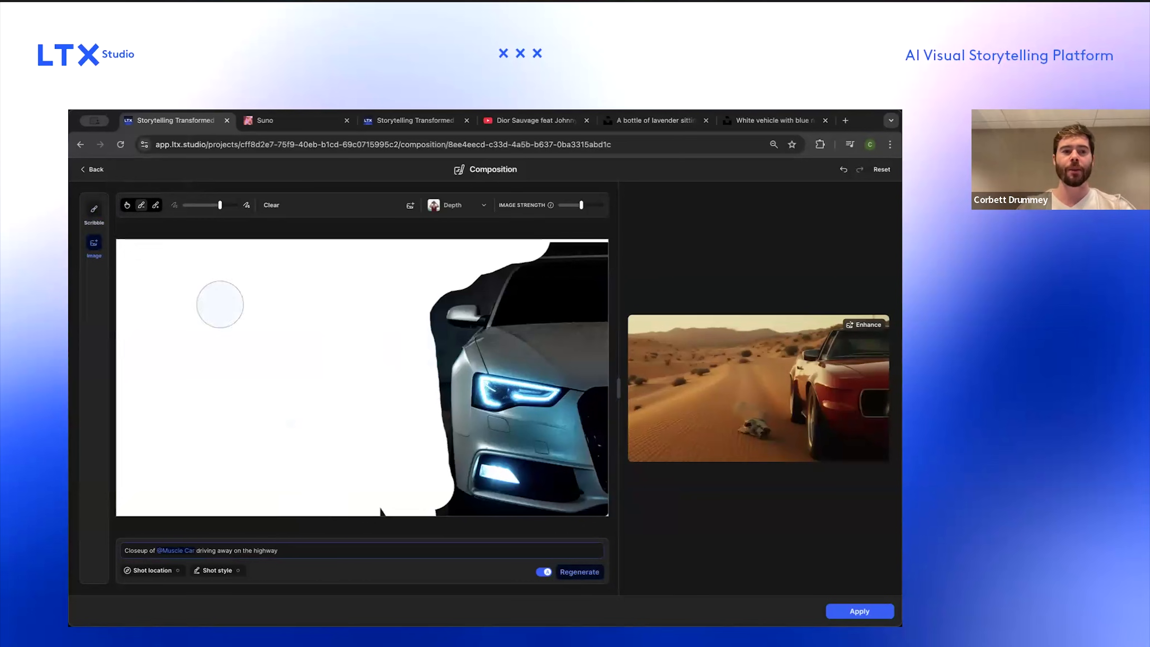
Step: Shrink the car image and move it toward the lower right of the canvas
left_click(156, 206)
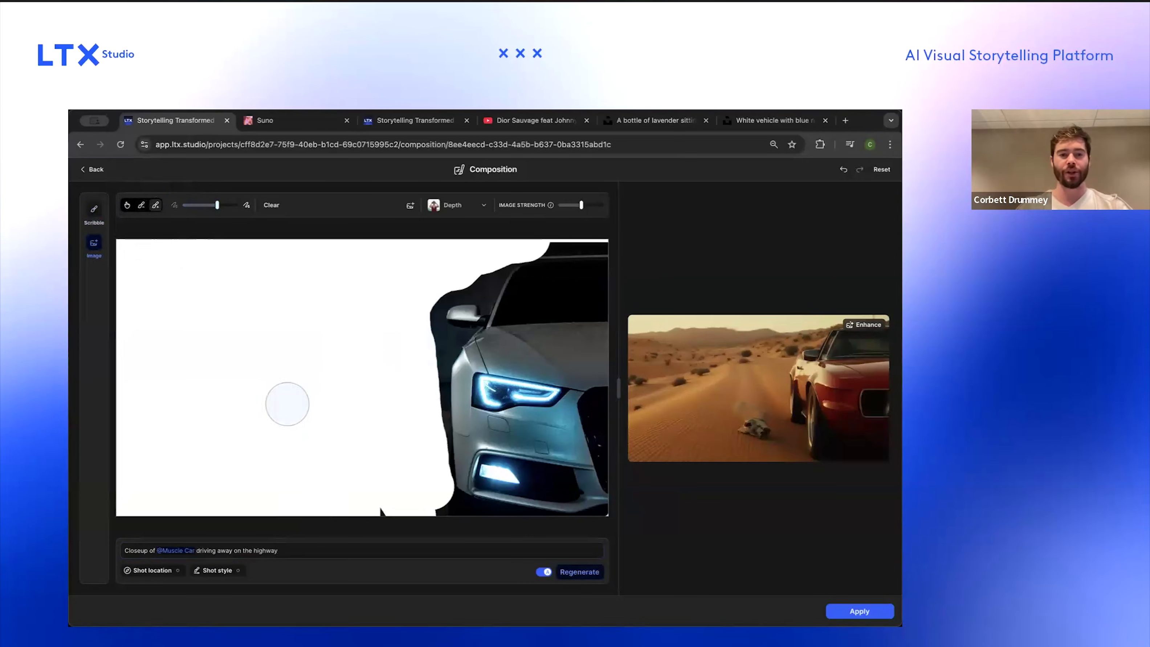
left_click(127, 205)
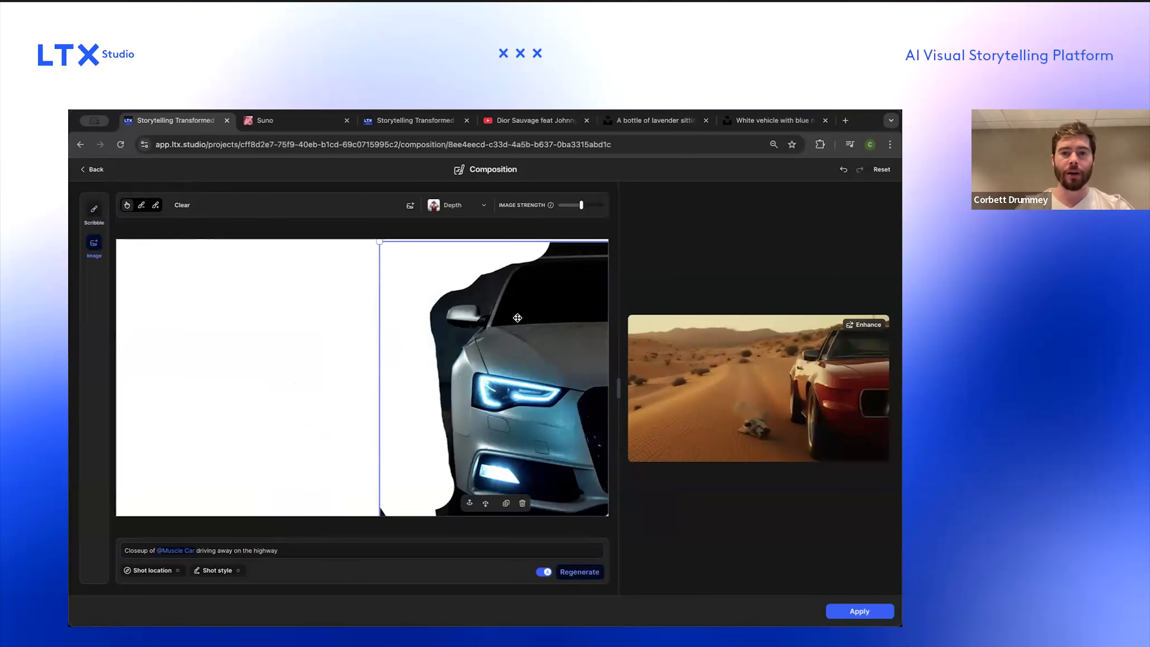
left_click(415, 284)
left_click_drag(384, 247, 425, 297)
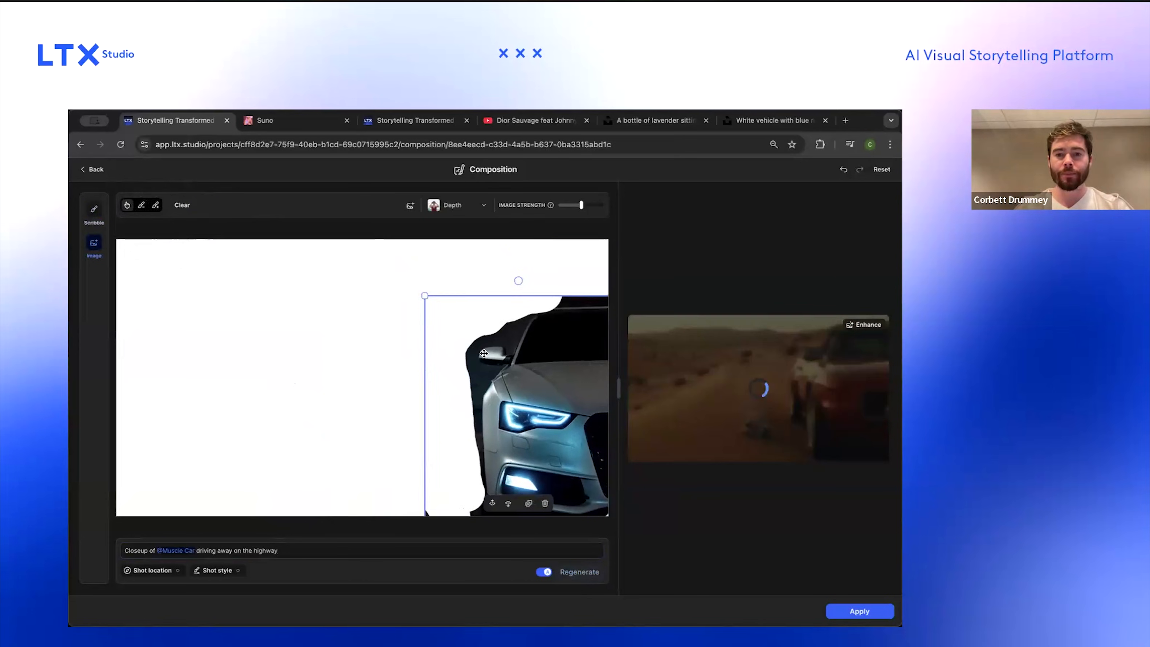
left_click(155, 205)
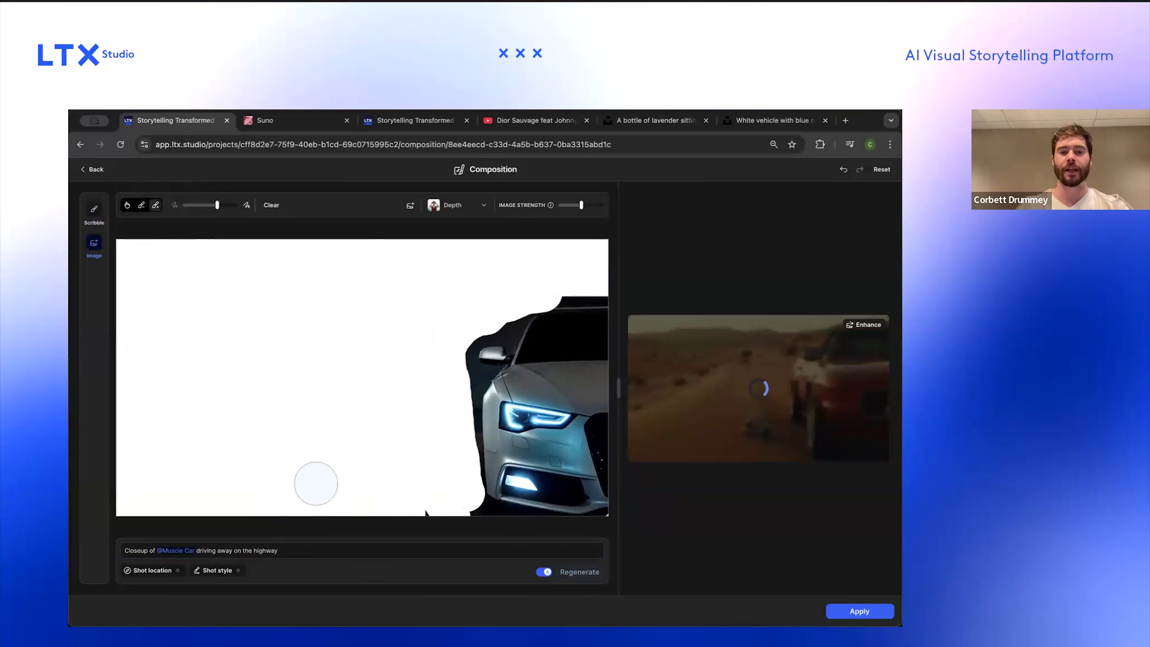
left_click(410, 434)
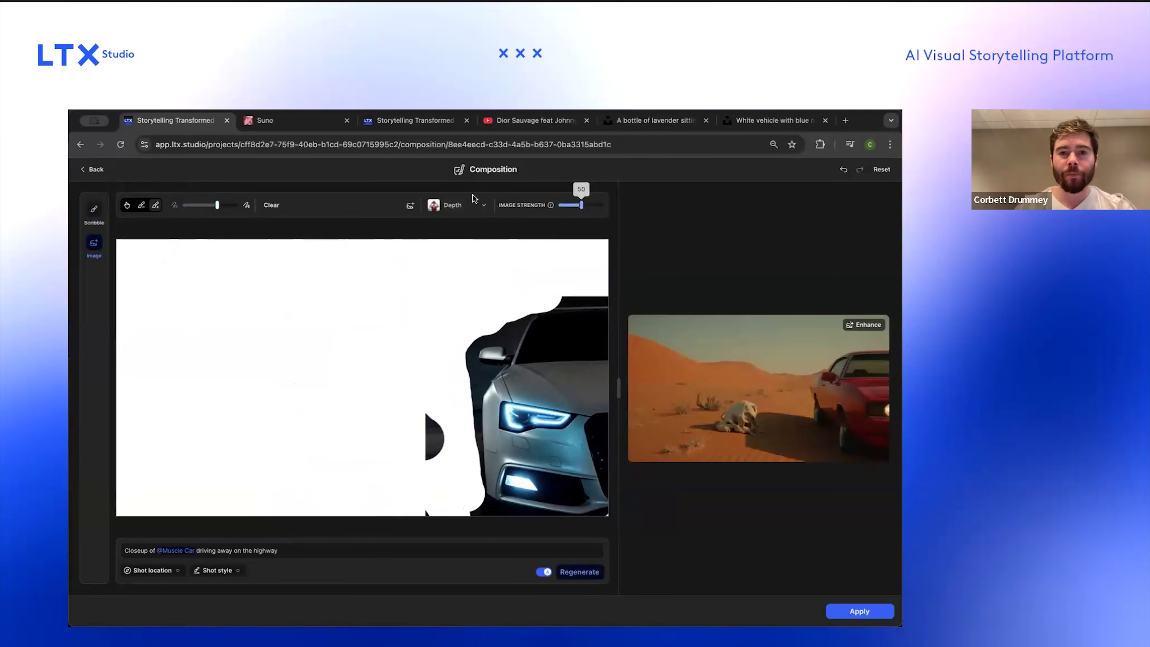
left_click(843, 170)
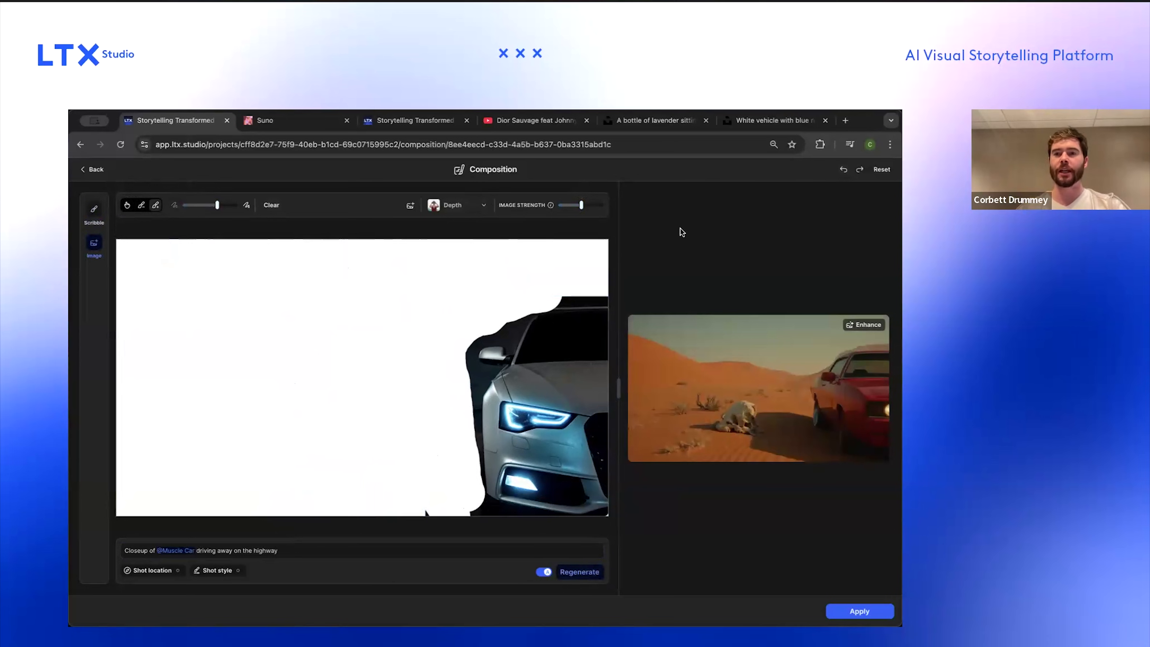
Step: Search Unsplash for "desert highway" and open the desert road photo with mesas
left_click(680, 121)
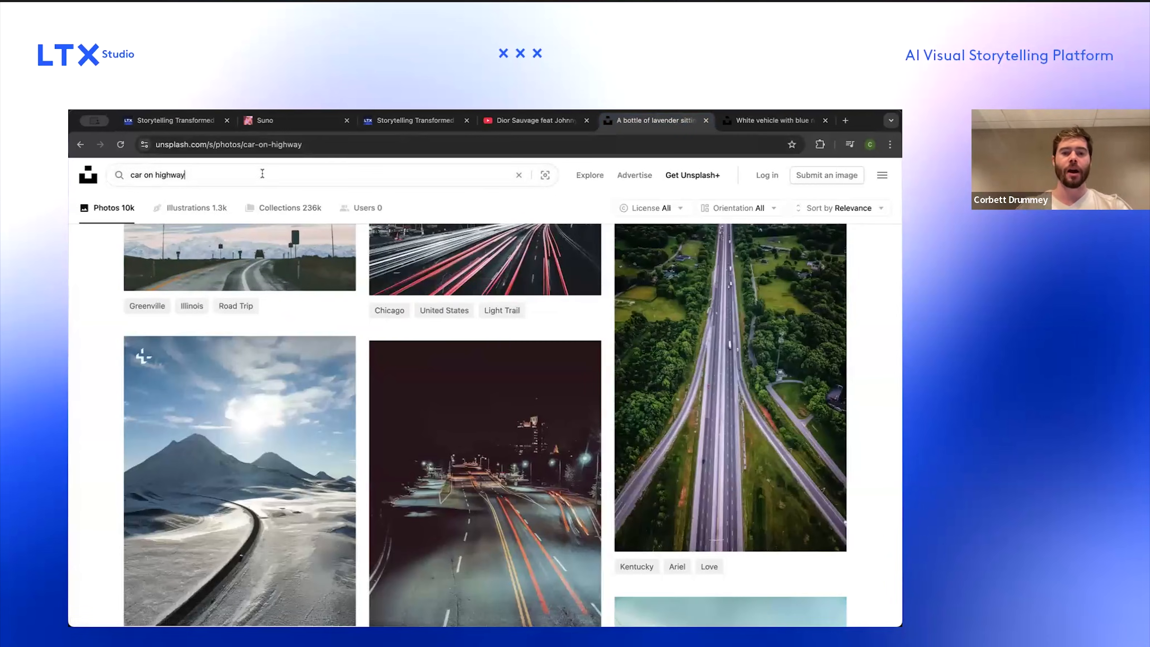
scroll(440, 484, "down", 5)
scroll(440, 484, "down", 5)
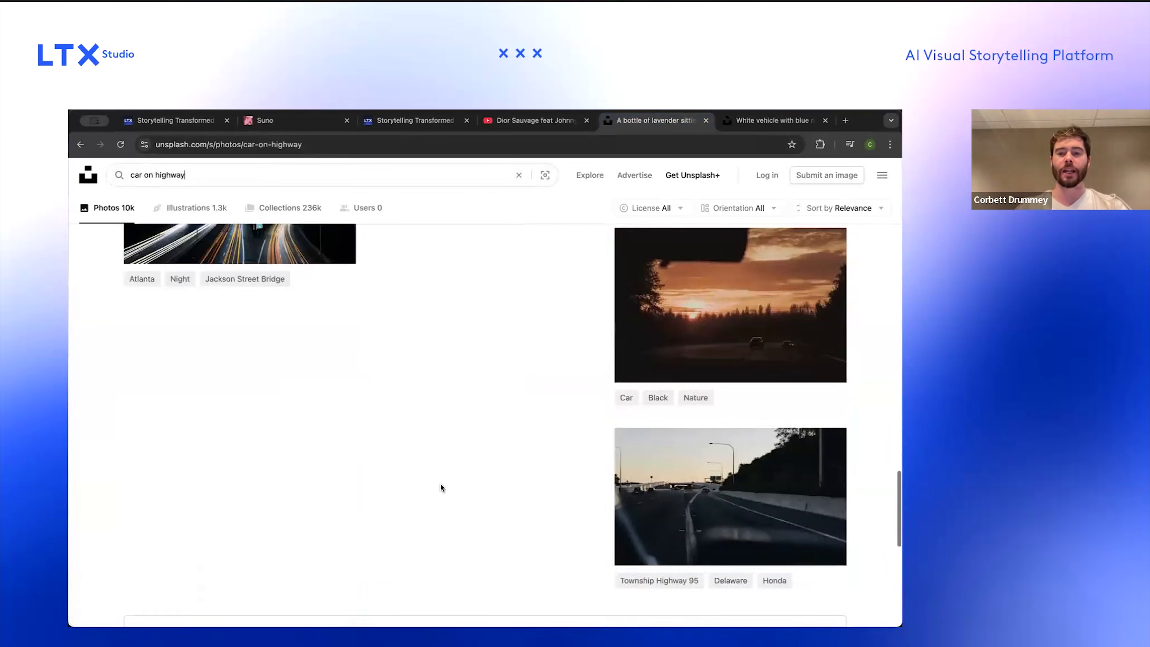
scroll(441, 476, "up", 10)
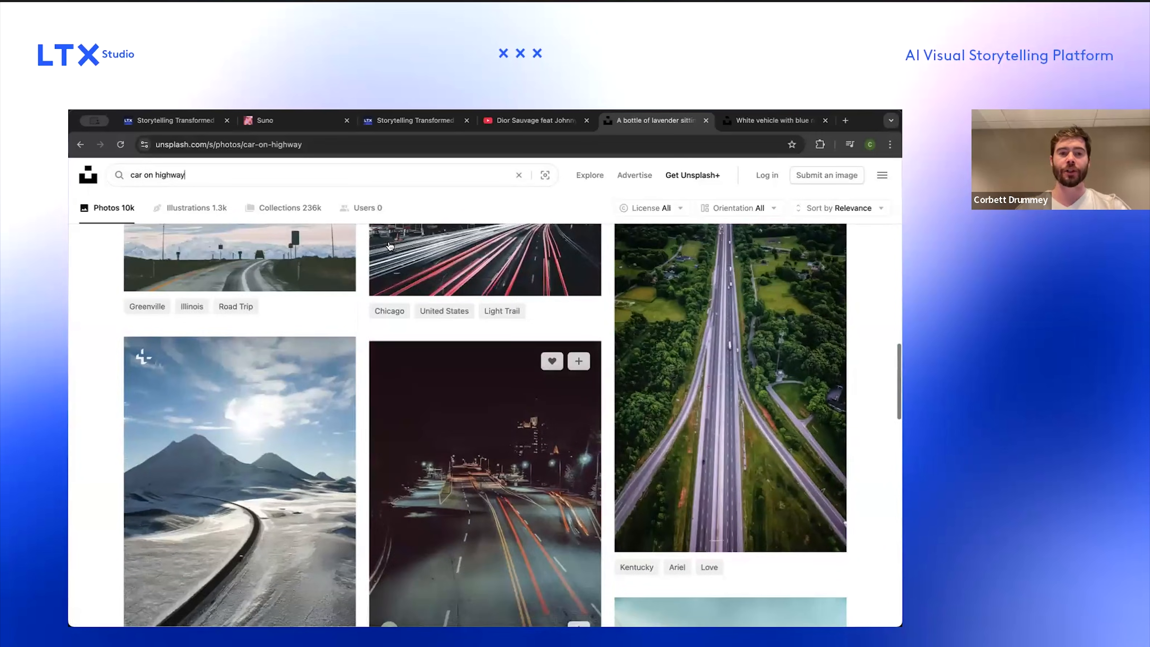
left_click(337, 175)
left_click(337, 175)
key("BackSpace")
type("desert")
key("Return")
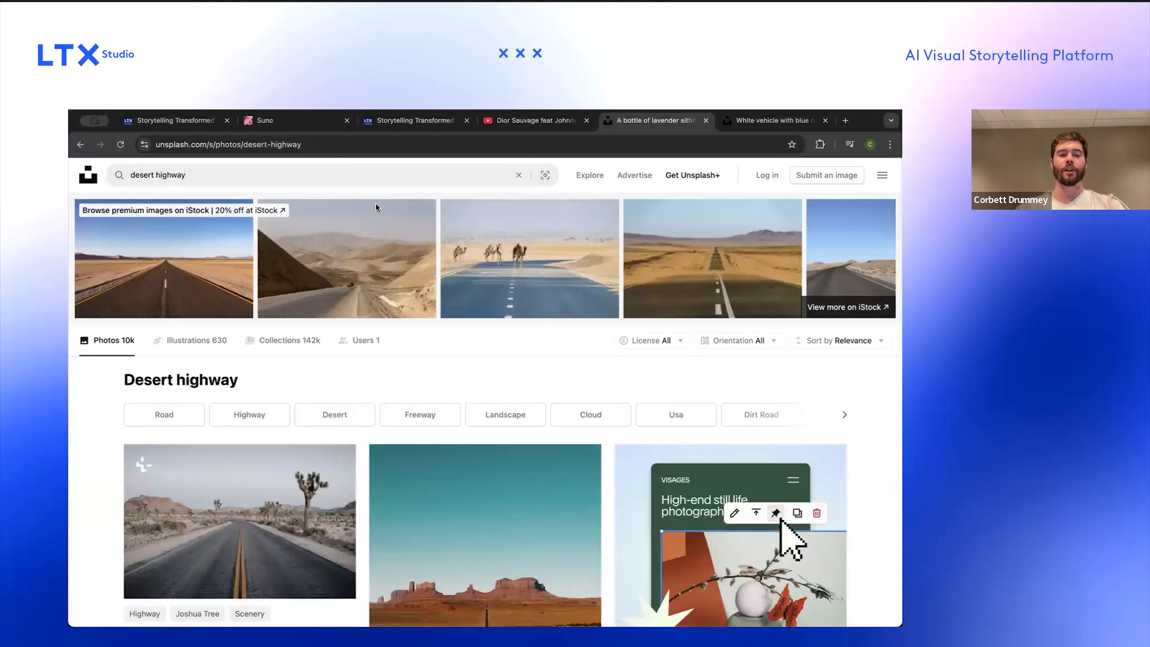
scroll(478, 422, "down", 5)
left_click(479, 423)
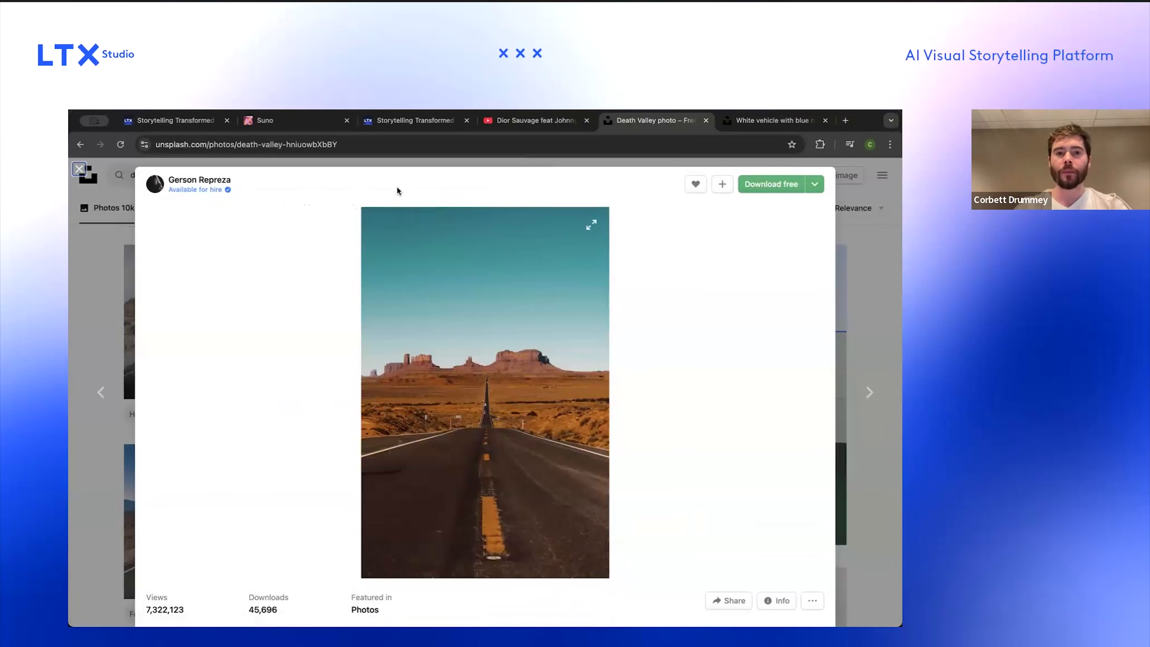
left_click(375, 125)
Step: Paste the desert highway photo into the composition canvas as a second image reference
left_click(170, 121)
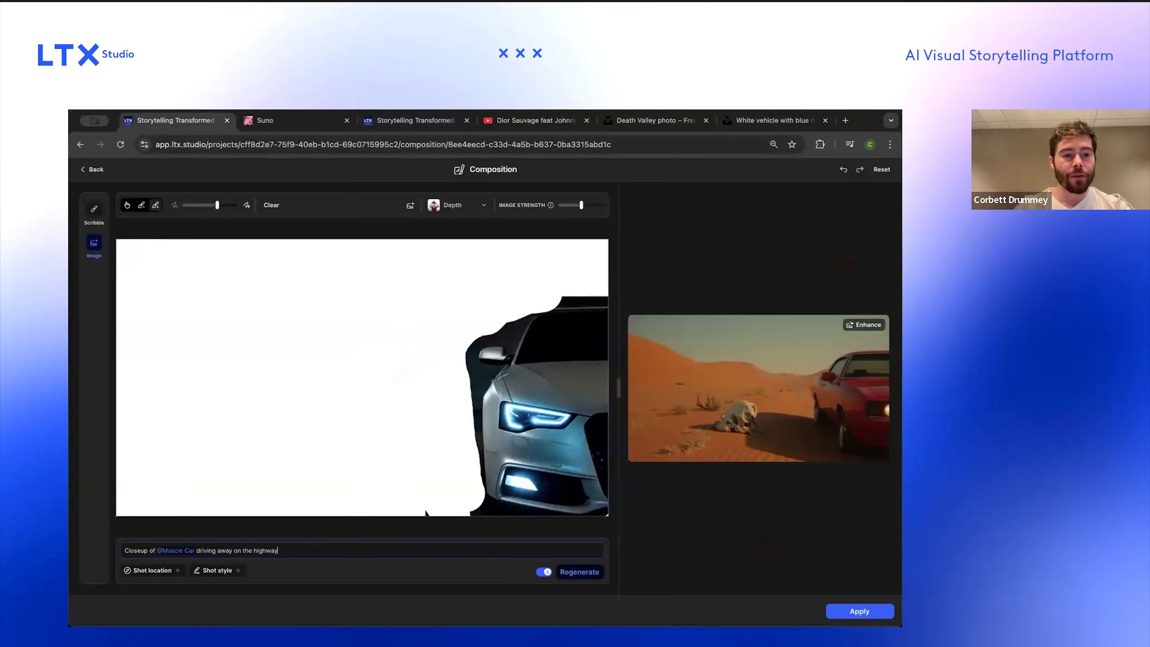
scroll(408, 207, "up", 5)
left_click(414, 206)
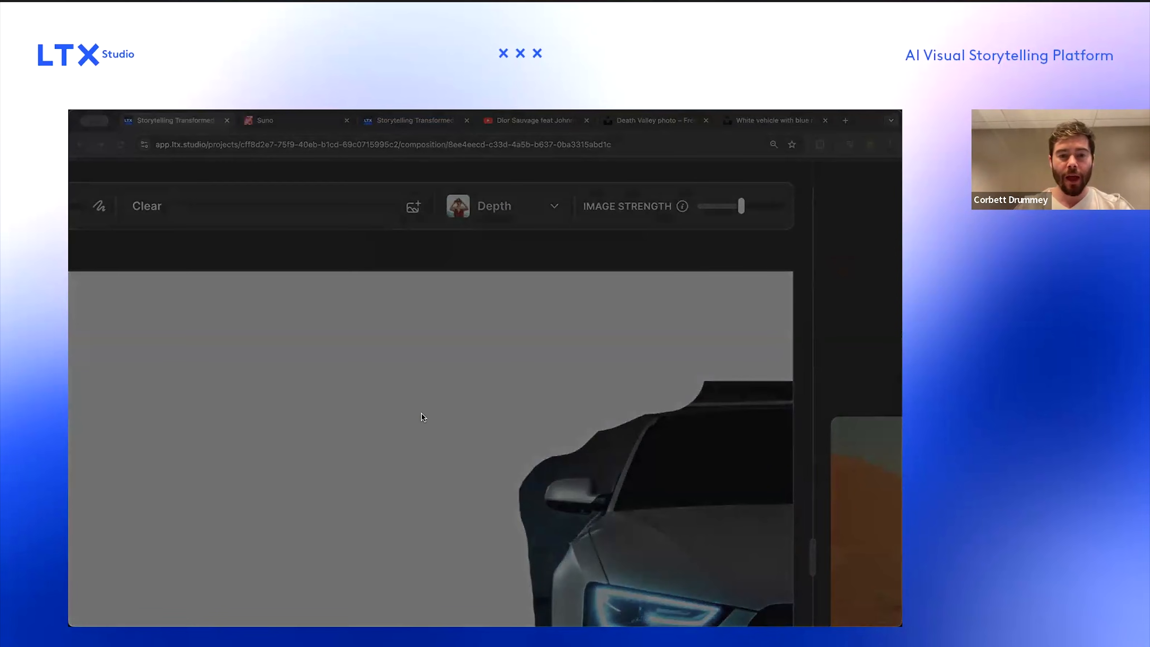
double_click(423, 416)
scroll(424, 419, "down", 5)
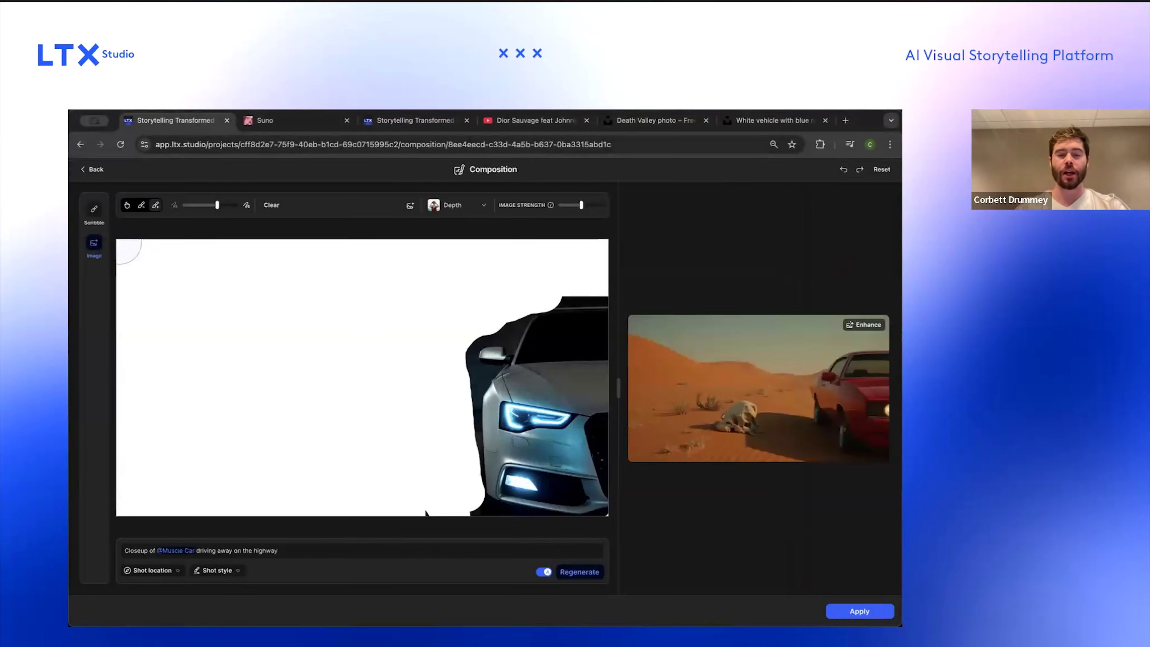
Step: Move and enlarge the desert road photo to fill most of the canvas
left_click(126, 206)
left_click_drag(321, 342, 168, 285)
left_click_drag(270, 410, 400, 465)
left_click_drag(444, 496, 470, 519)
Step: Resize the car image and place it over the road on the right side
left_click(462, 321)
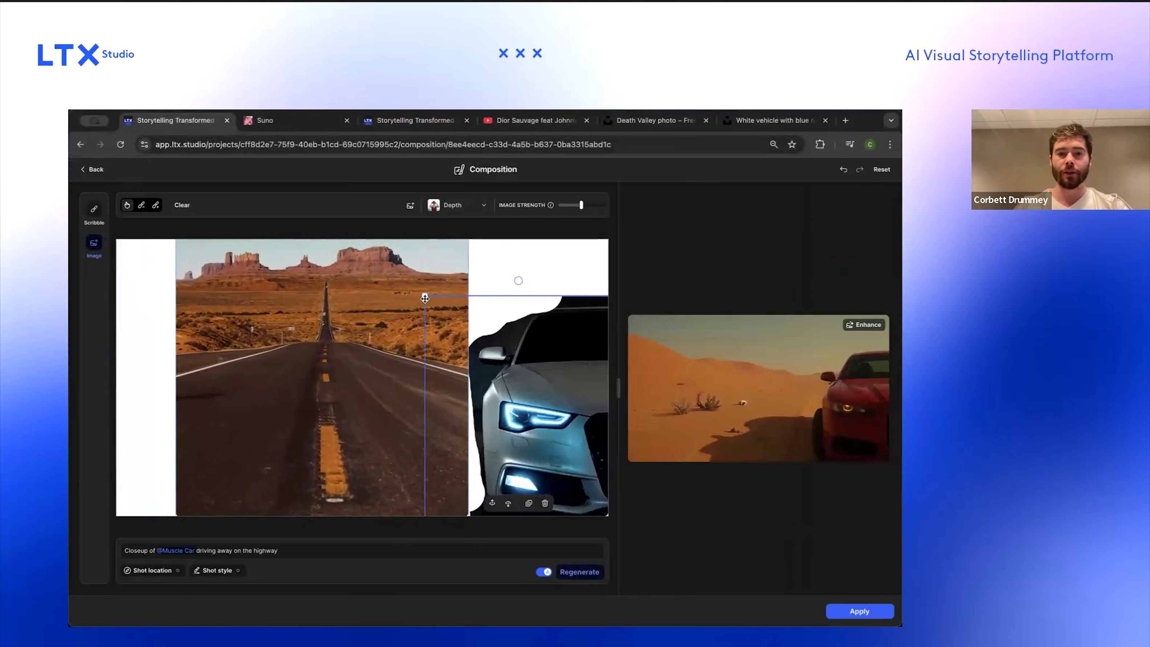
left_click_drag(424, 293, 482, 361)
left_click_drag(542, 404, 499, 360)
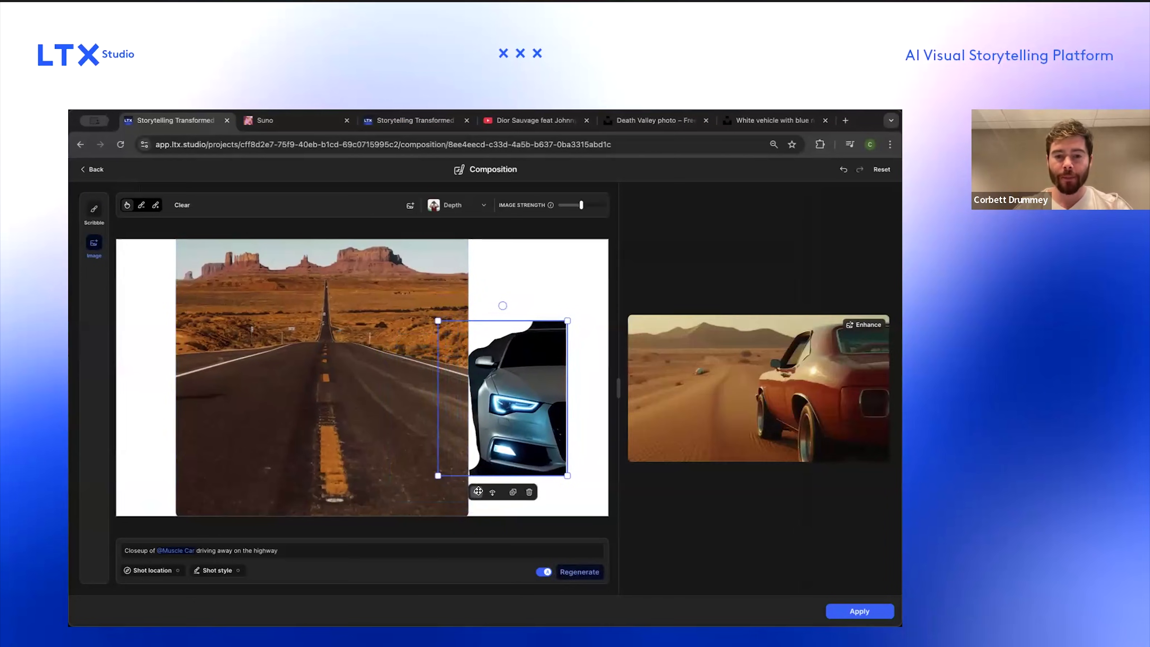
left_click_drag(447, 403, 388, 367)
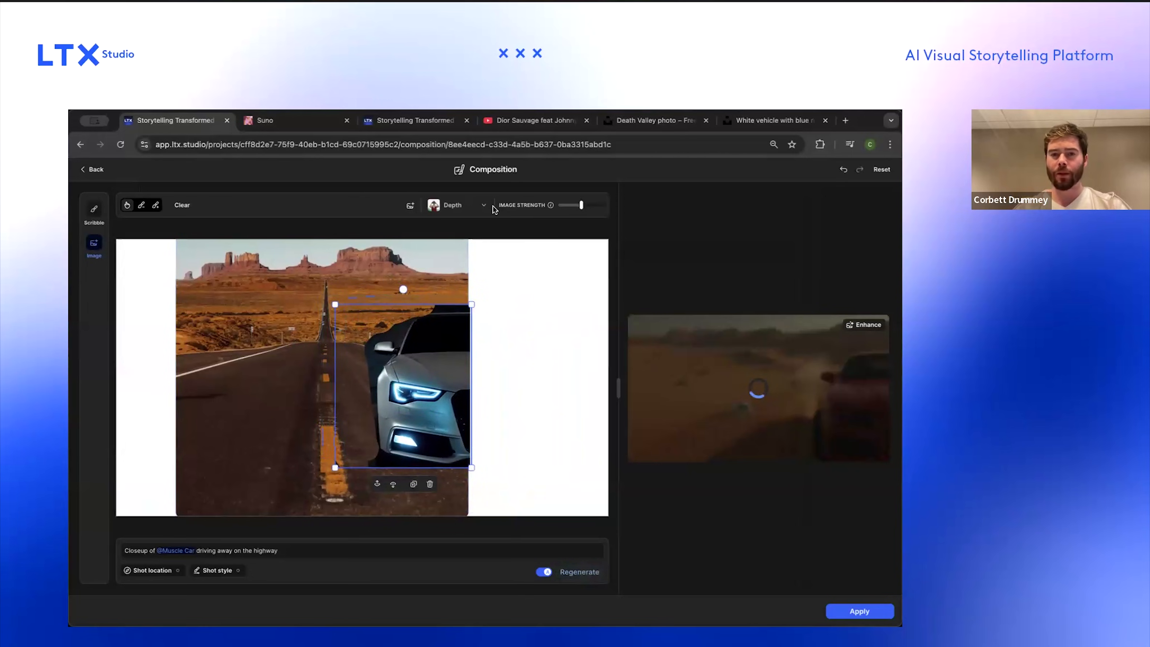
Step: Raise the image strength of the reference to near maximum
left_click(299, 294)
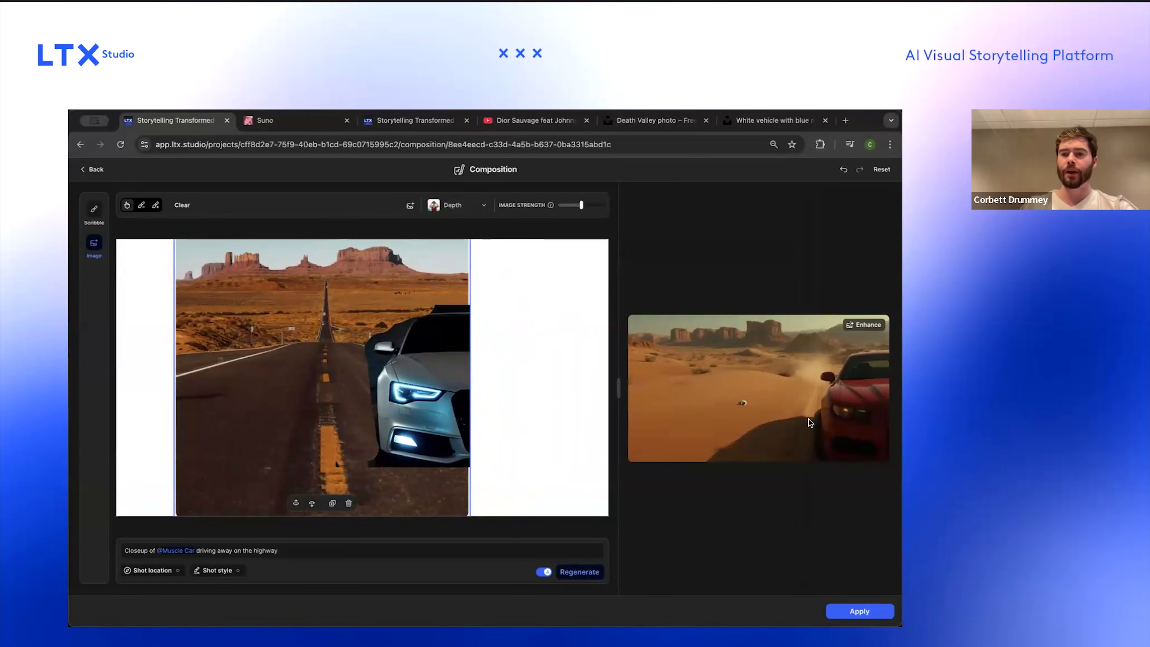
left_click_drag(581, 205, 595, 205)
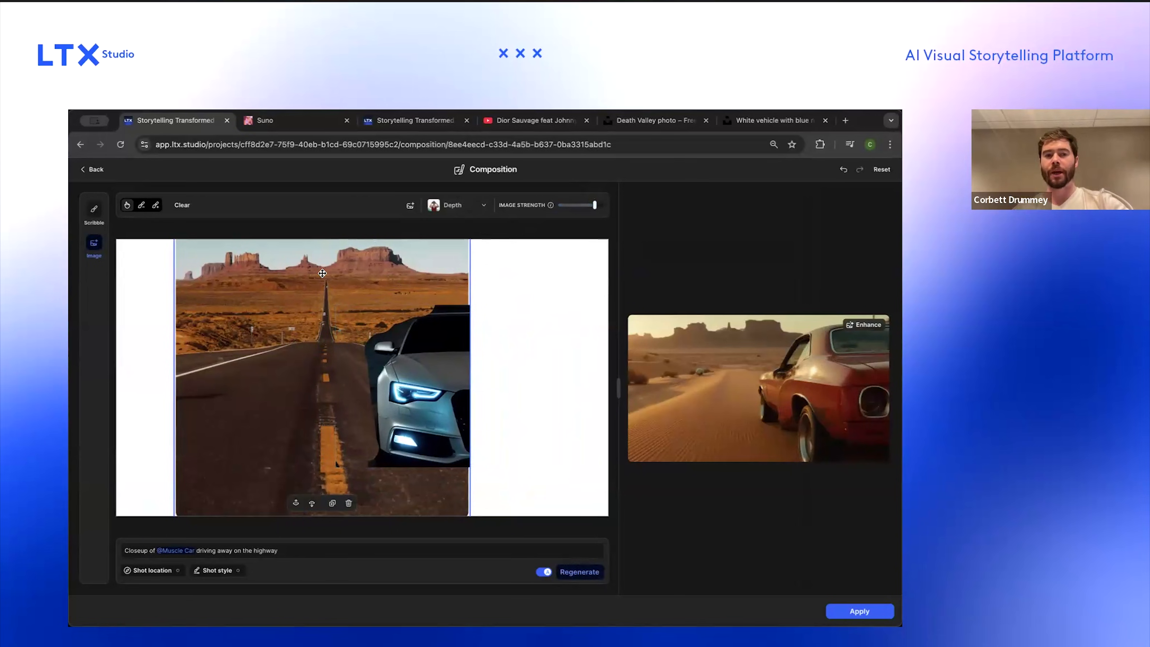
Step: Switch the image analysis type to Lines and set the image strength to 63
left_click(459, 212)
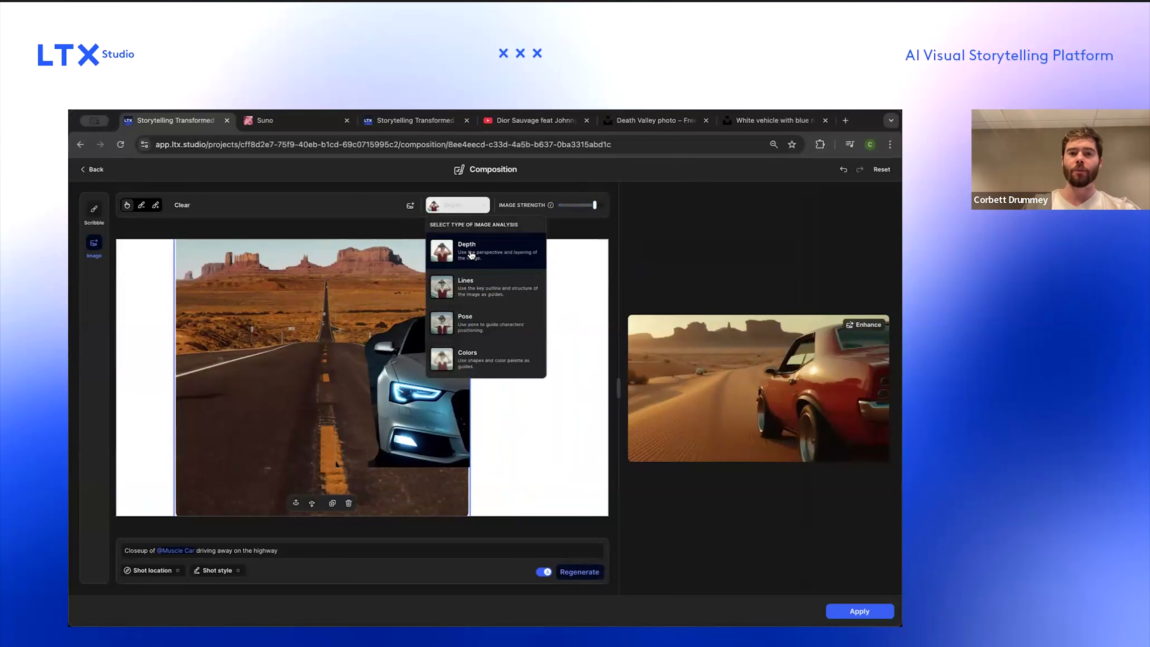
left_click(473, 278)
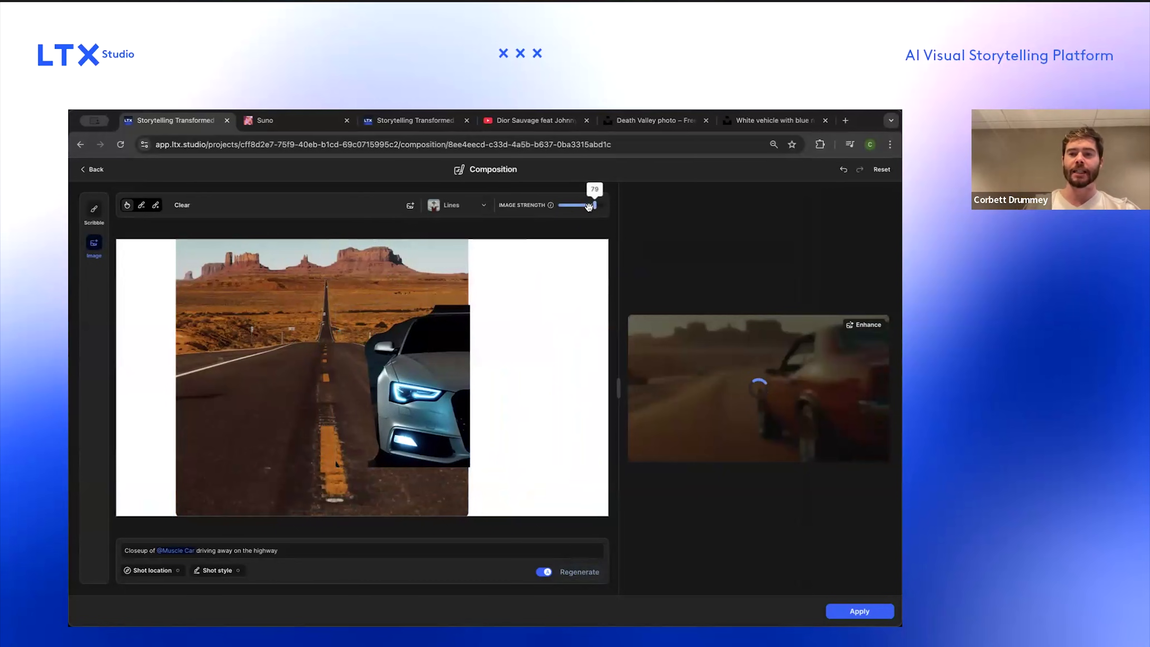
left_click_drag(595, 205, 588, 206)
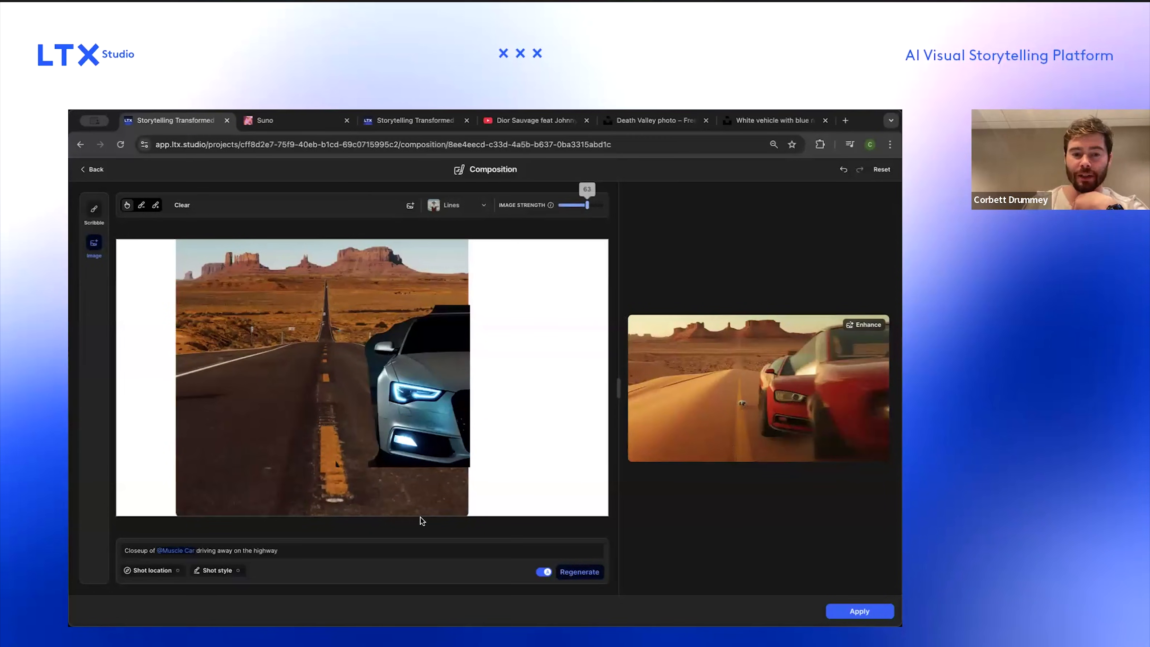
left_click(311, 550)
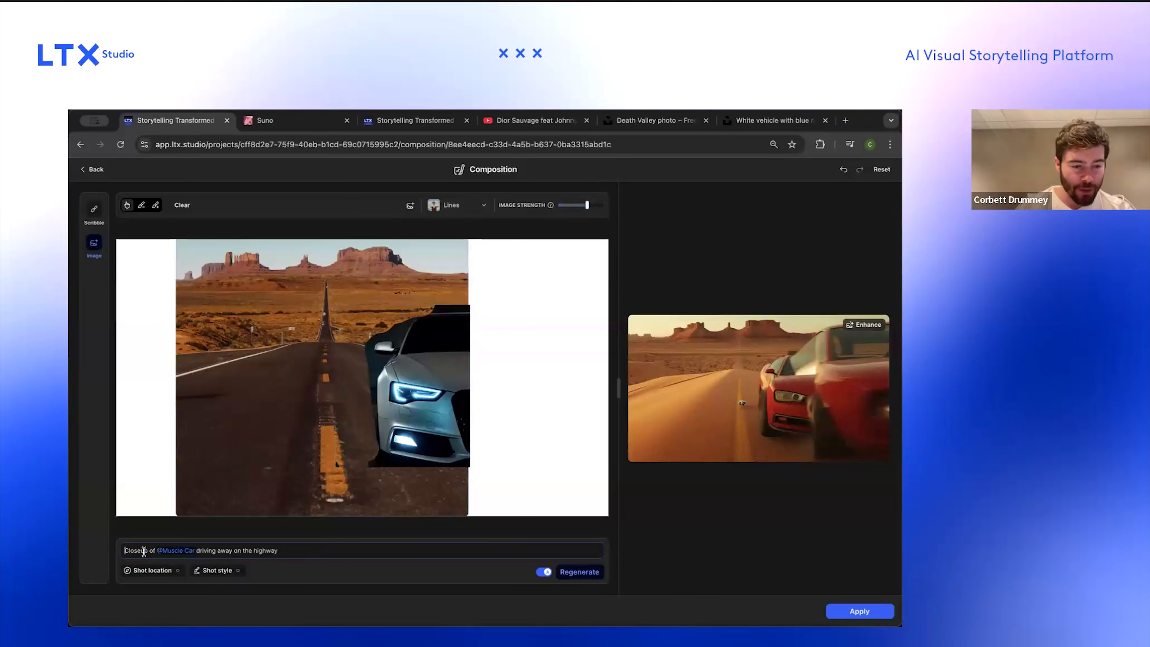
double_click(225, 551)
key("BackSpace")
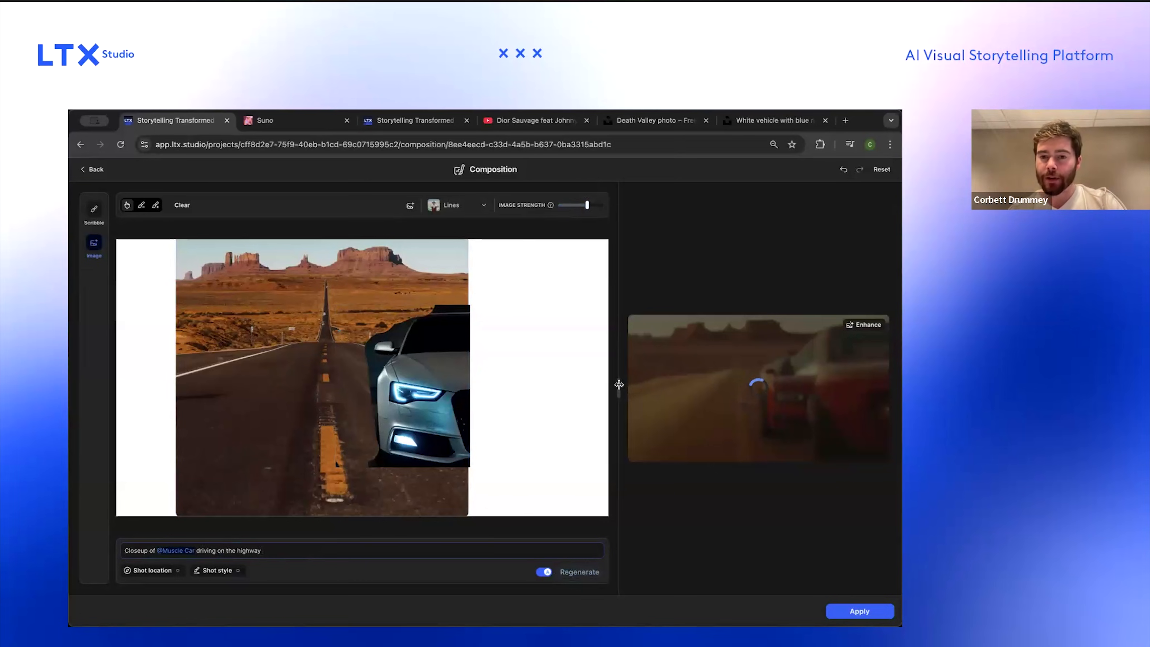
mouse_move(619, 385)
left_mouse_down()
mouse_move(594, 388)
mouse_move(635, 389)
left_mouse_up()
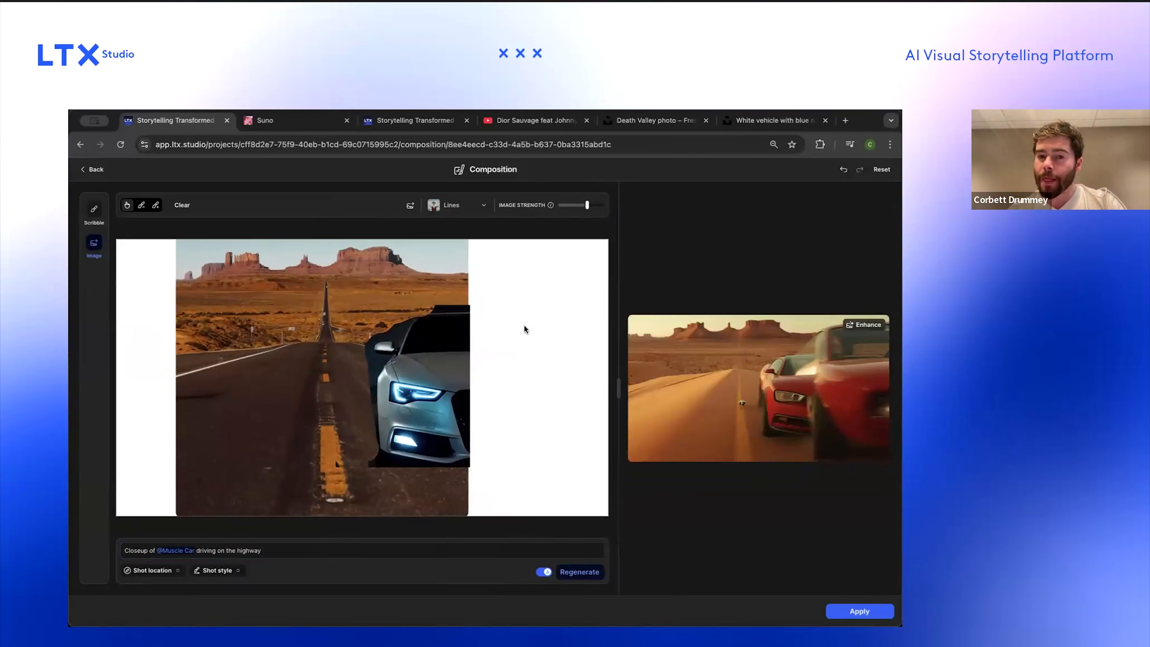
Step: Shift the road-and-car image to the right side of the composition canvas, regenerate and apply the composition
left_click(378, 287)
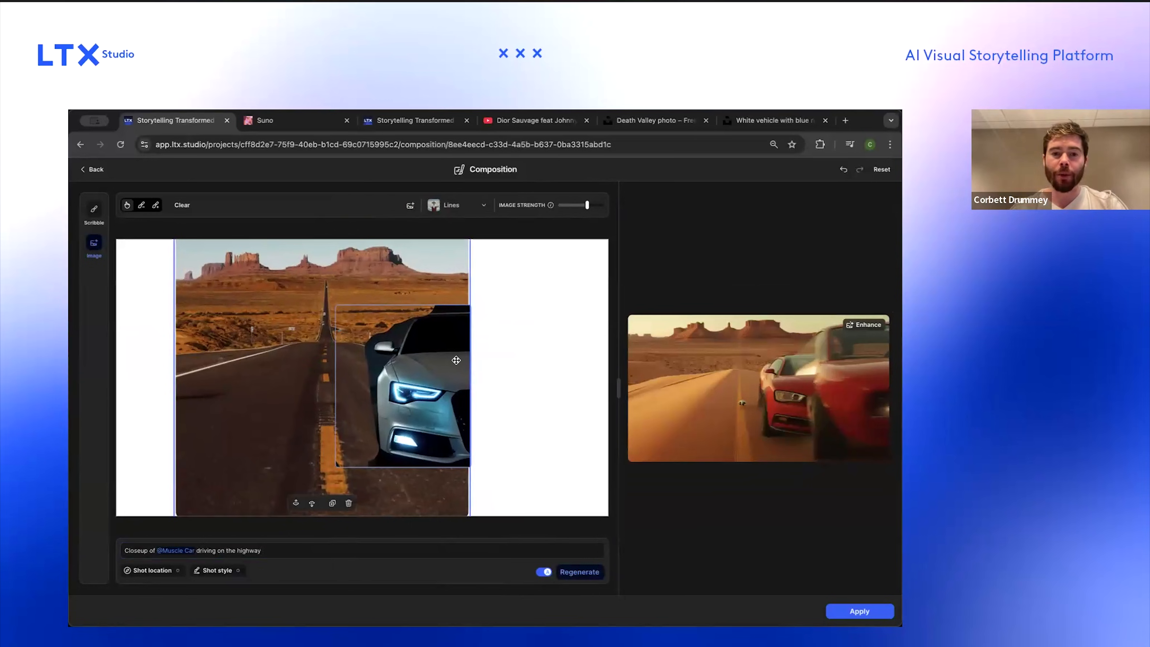
left_click_drag(463, 282, 569, 281)
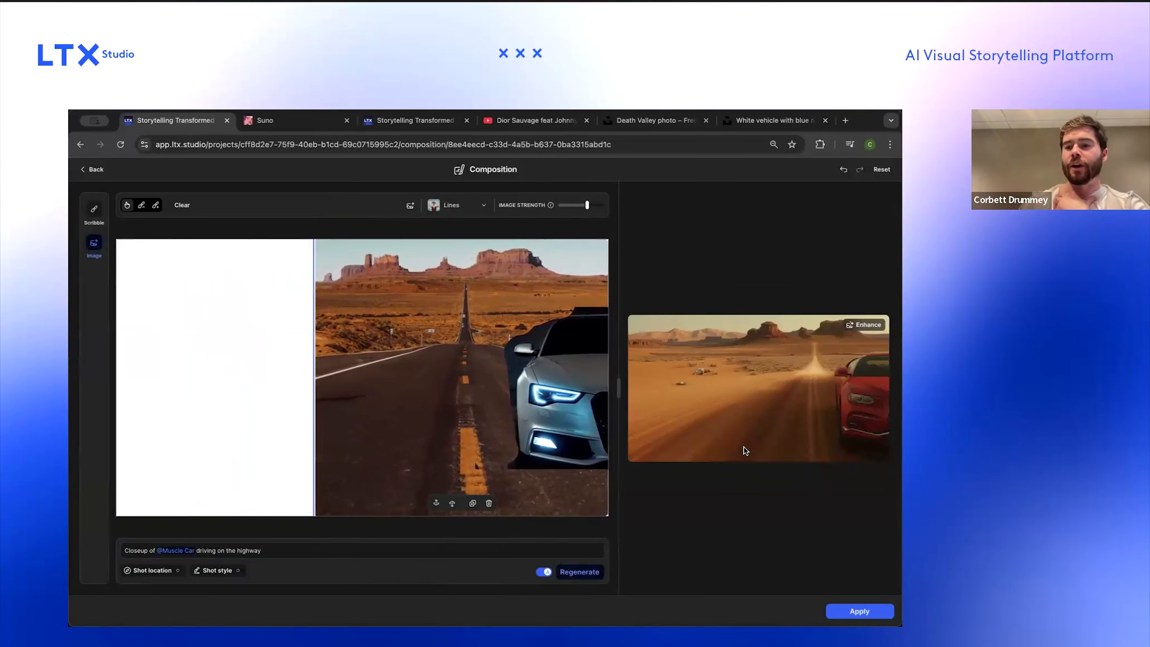
left_click(856, 613)
left_click(563, 422)
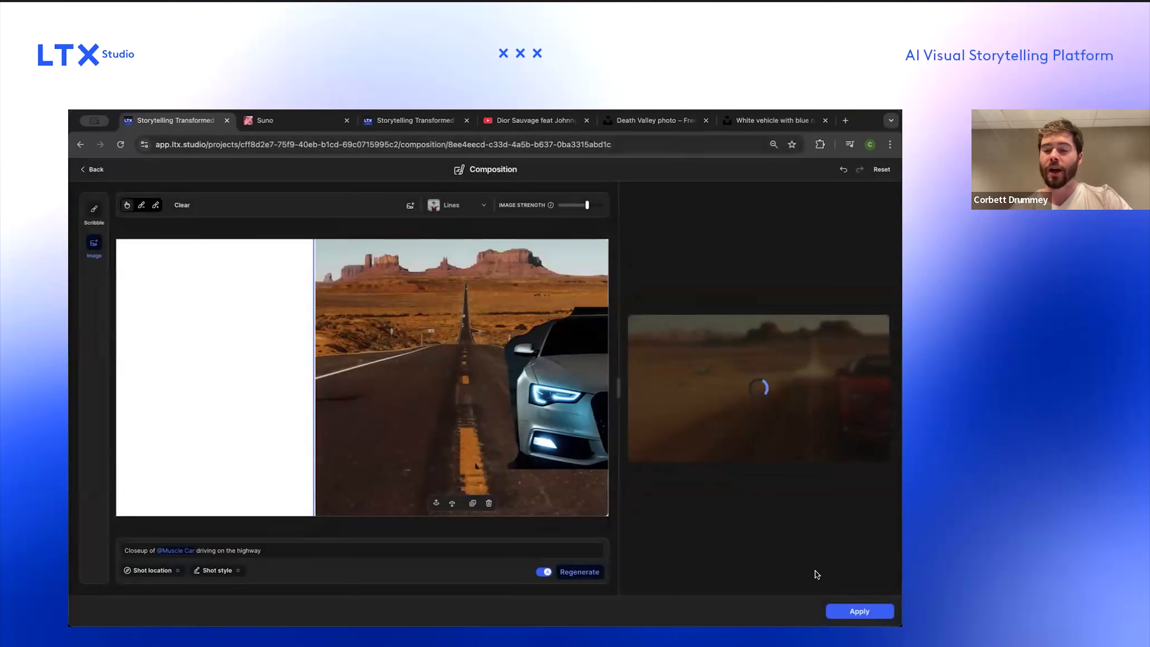
left_click(852, 614)
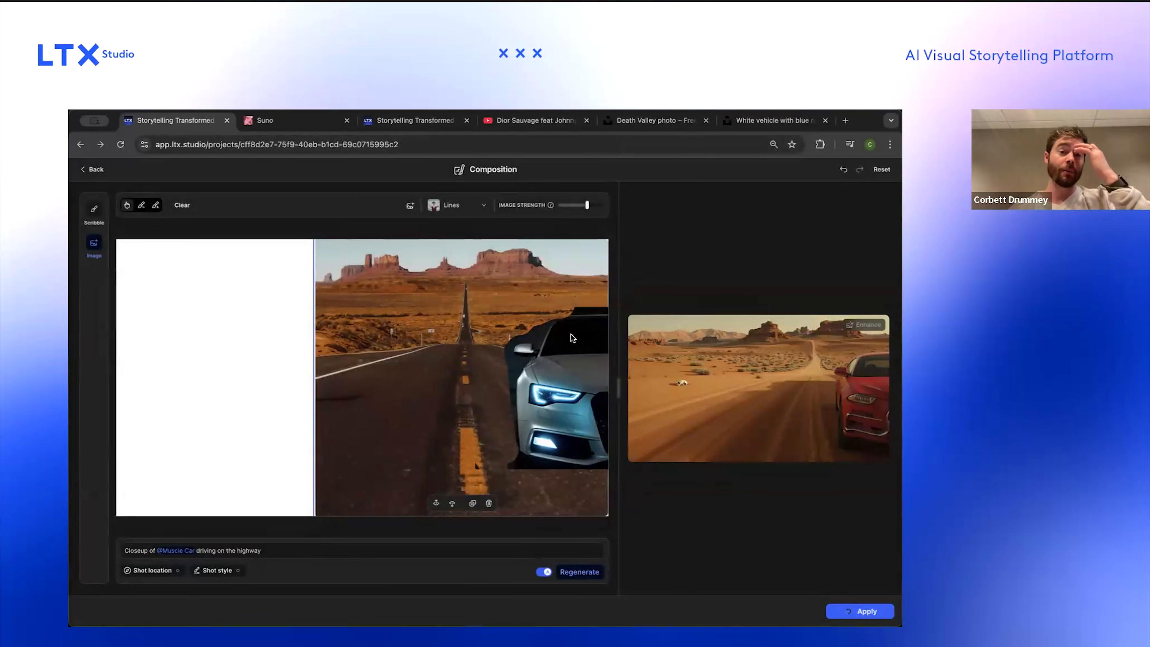
Step: Open the storyboard preview and play the stitched video from the first scene
scroll(494, 347, "up", 2)
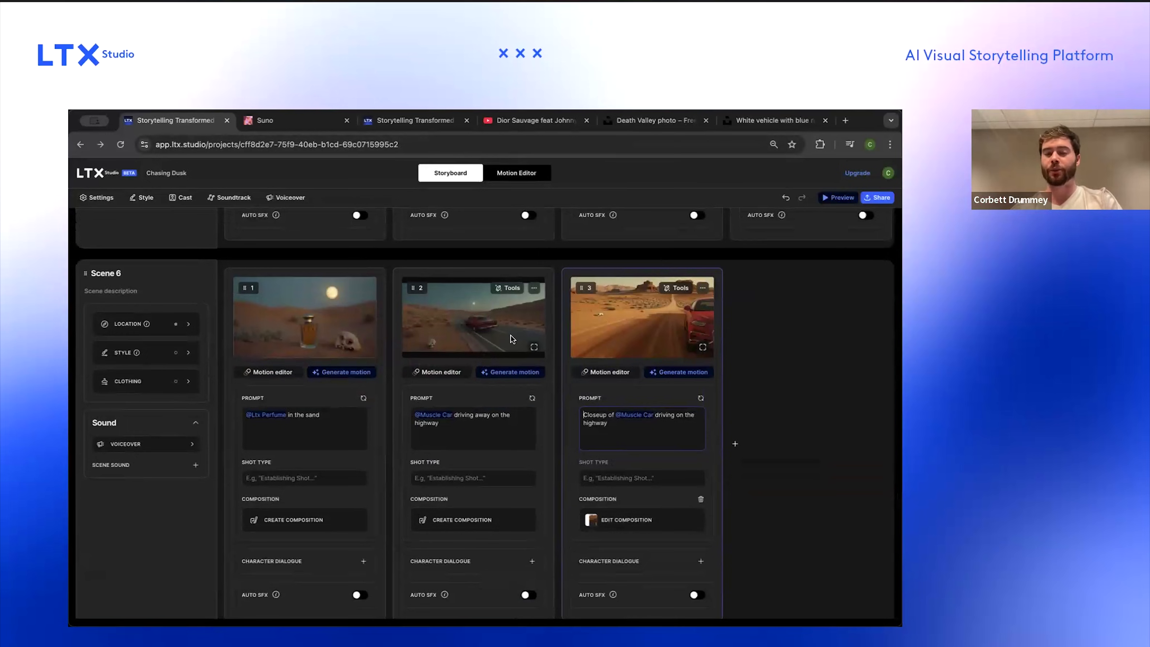
scroll(511, 336, "up", 20)
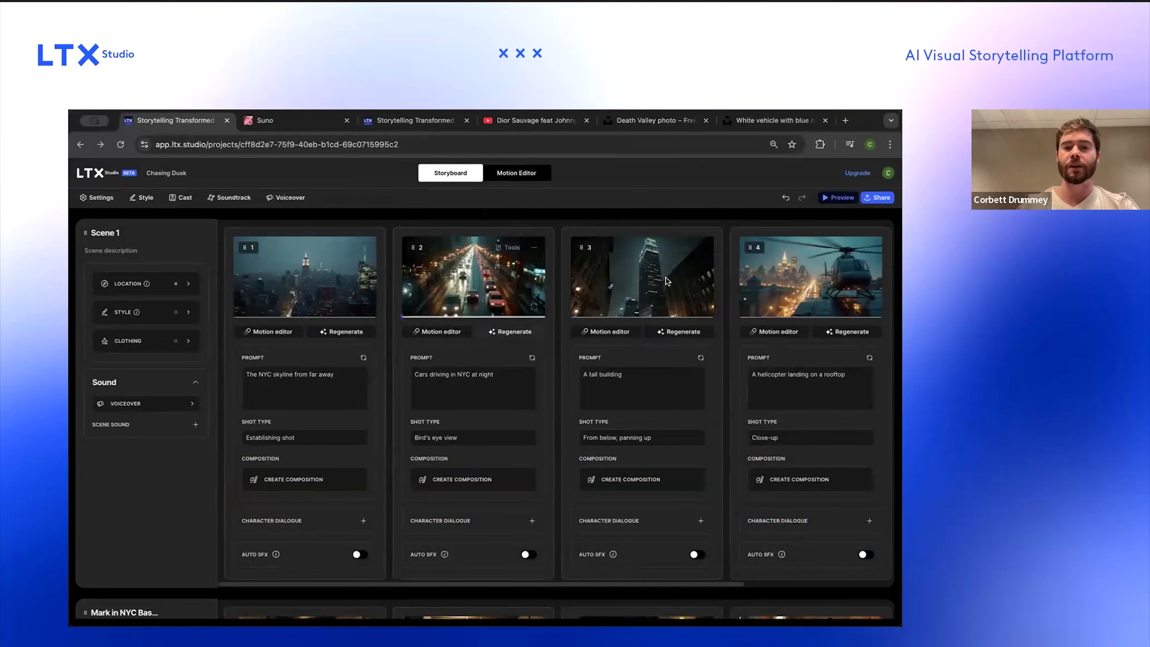
left_click(837, 198)
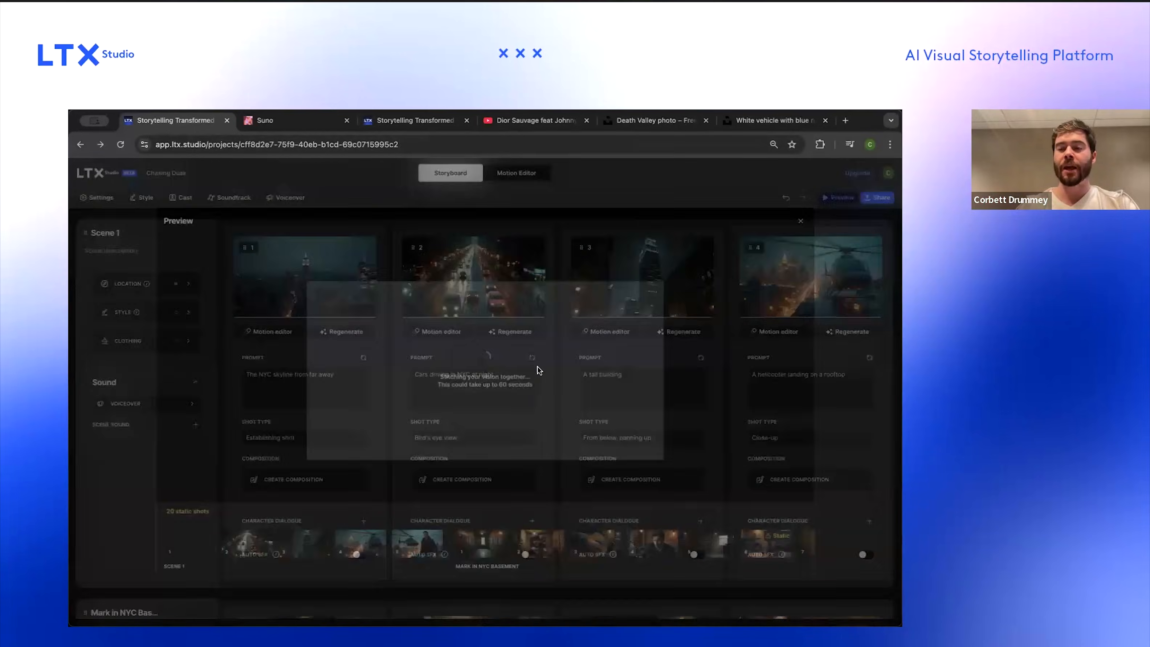
scroll(452, 553, "right", 10)
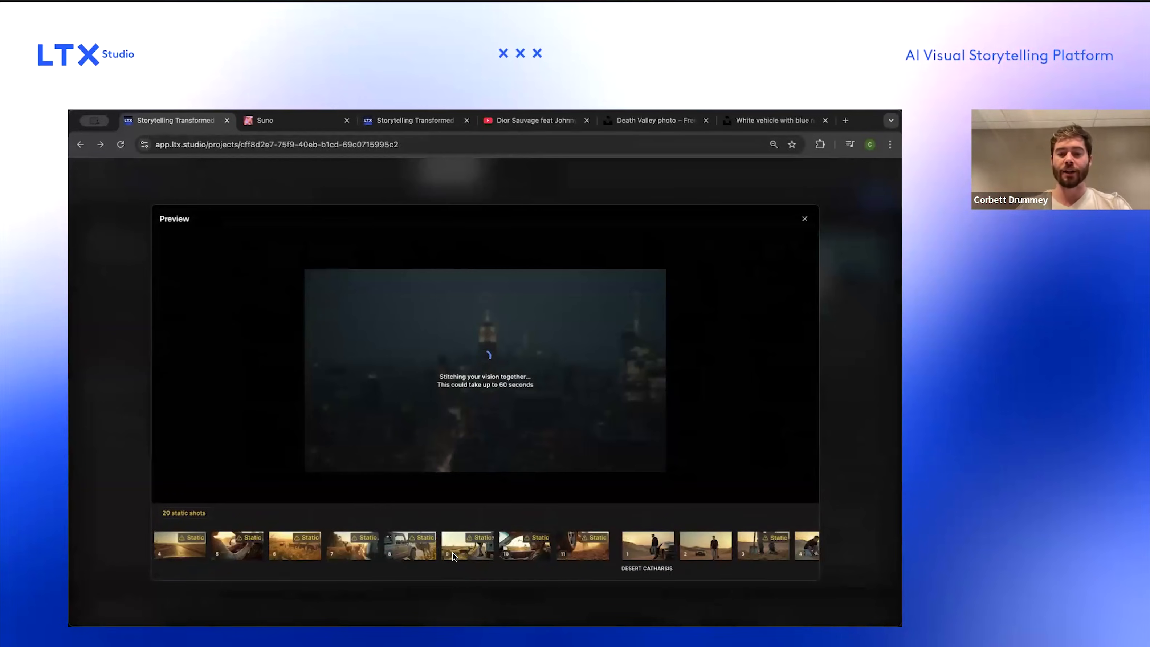
scroll(452, 553, "left", 2)
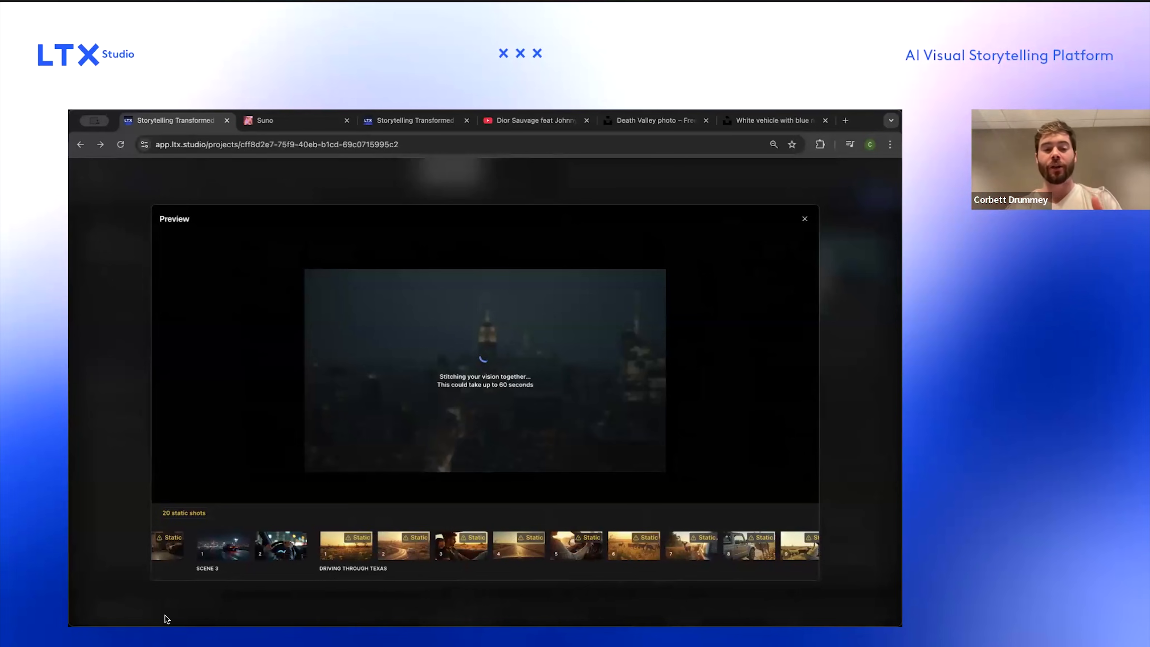
scroll(427, 550, "left", 10)
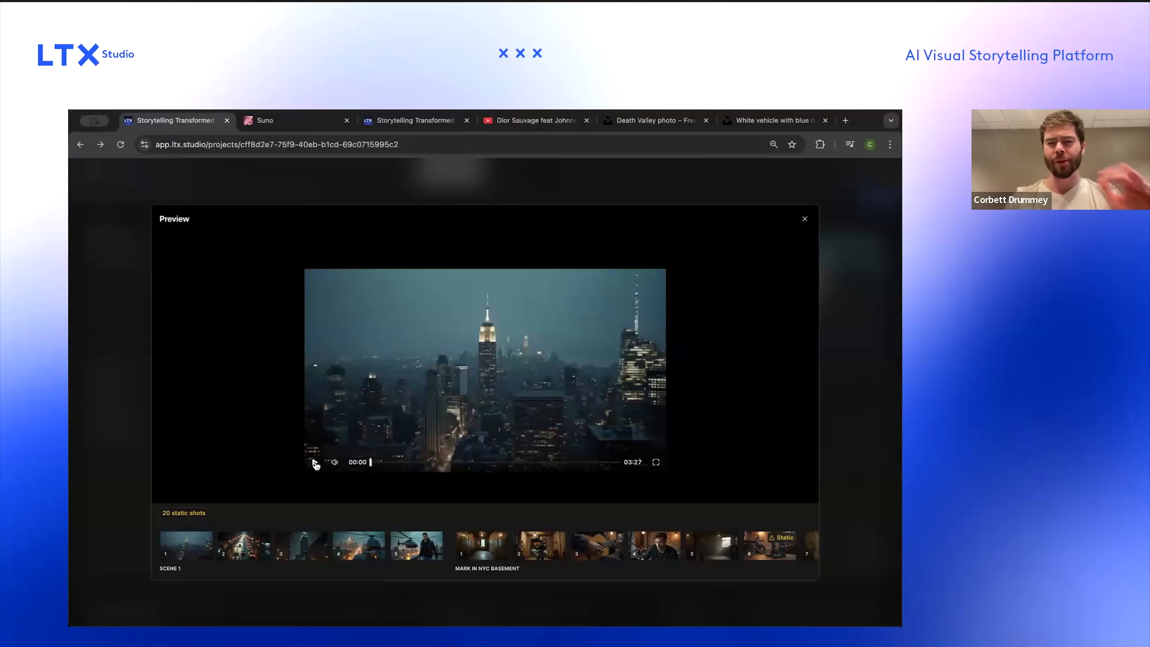
left_click(315, 462)
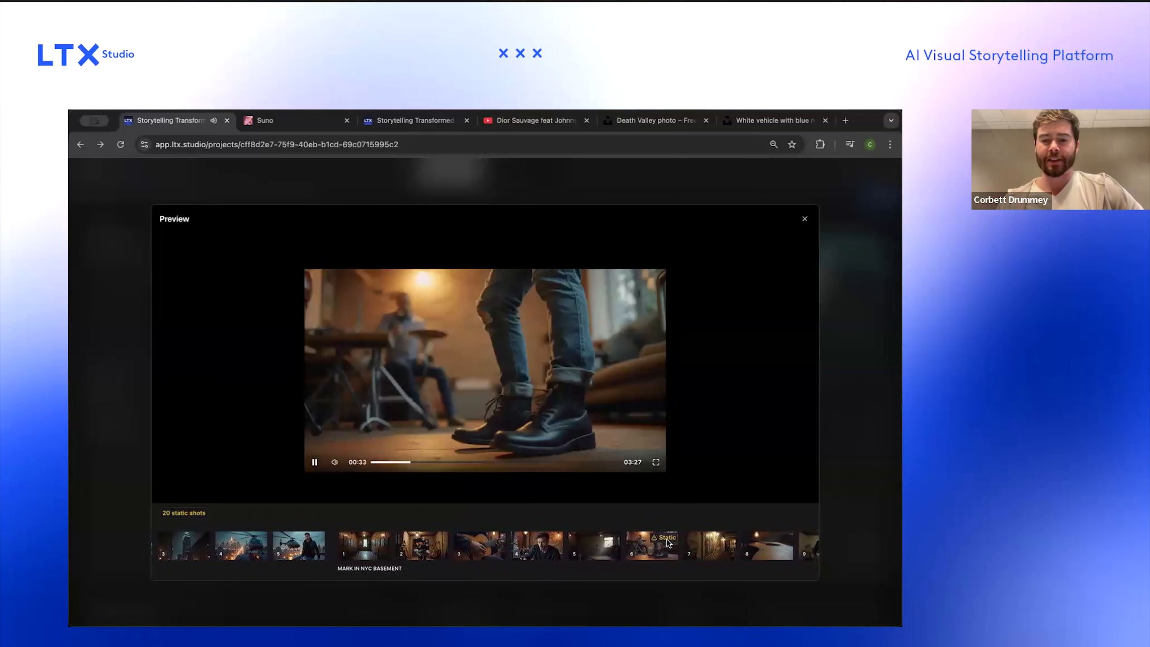
Step: Scrub through the preview timeline across the scenes, pause playback and close the preview
scroll(667, 542, "up", 3)
scroll(624, 540, "down", 3)
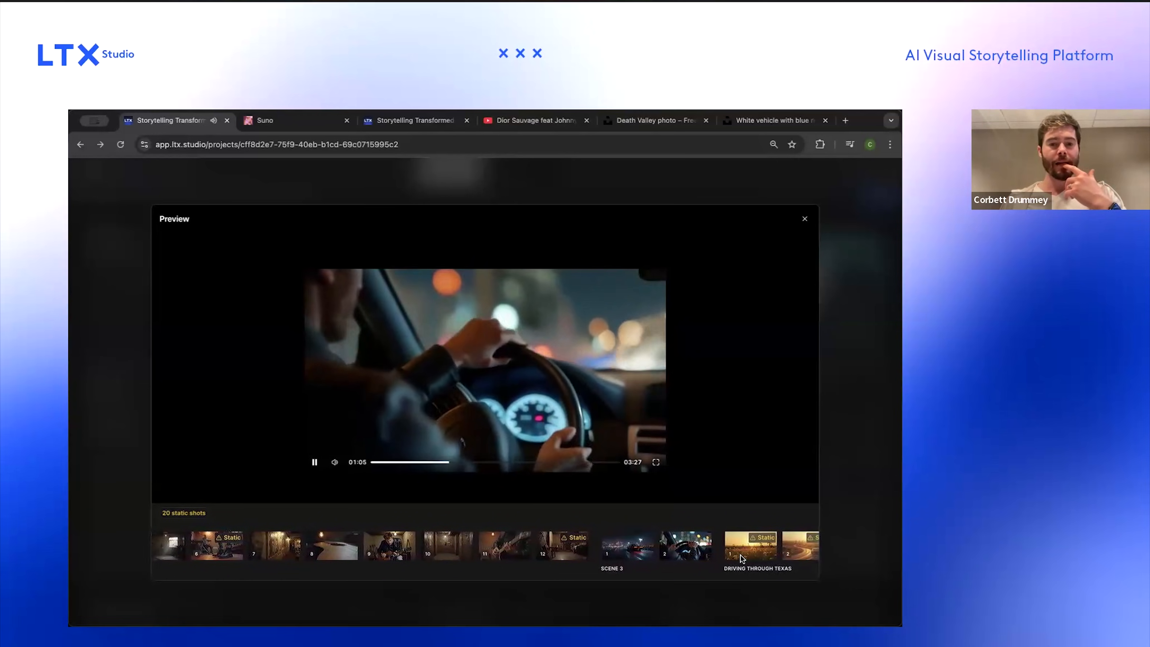
scroll(740, 555, "right", 1)
scroll(740, 556, "up", 4)
scroll(741, 556, "right", 1)
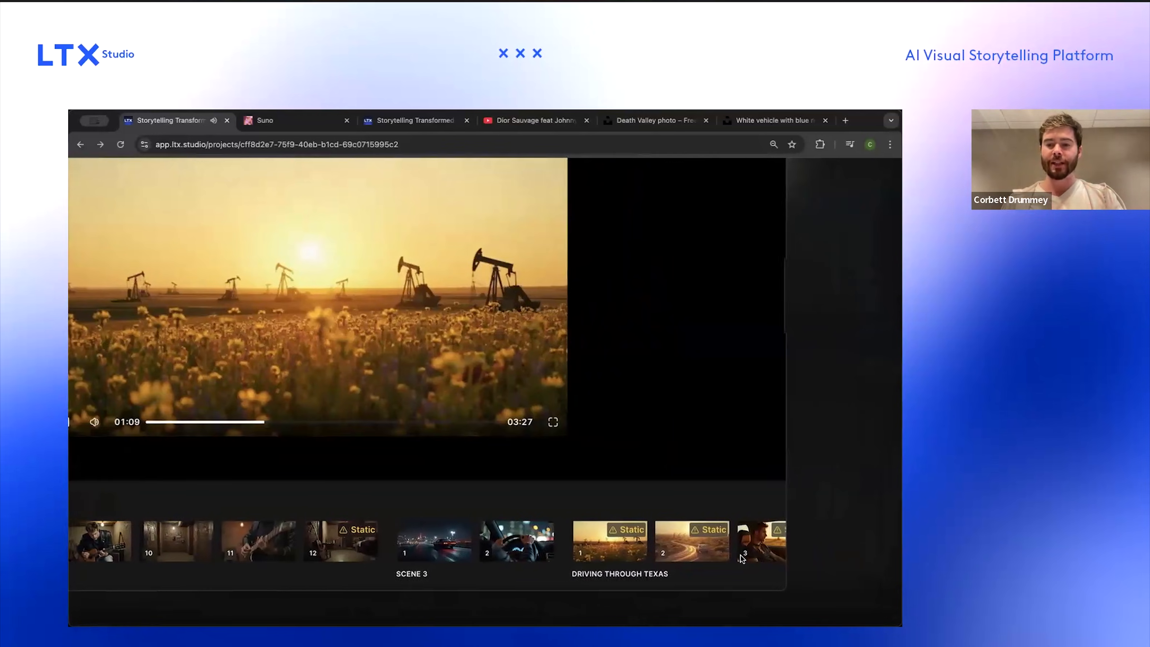
scroll(742, 555, "up", 3)
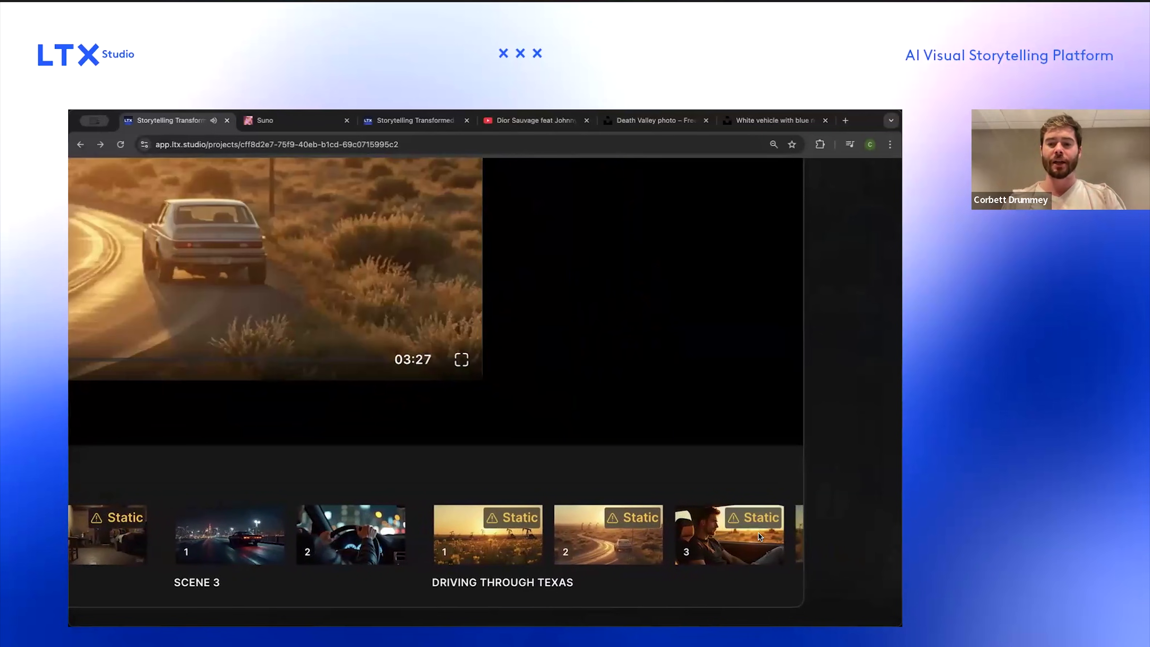
scroll(759, 533, "right", 2)
scroll(624, 526, "left", 1)
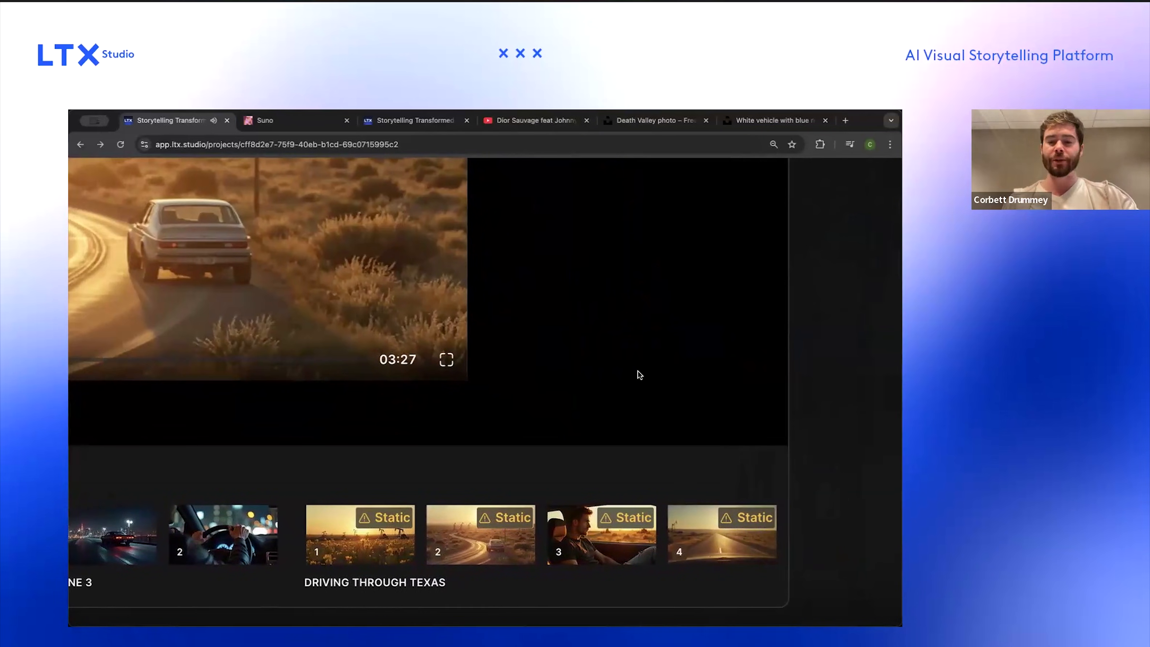
scroll(638, 359, "down", 3)
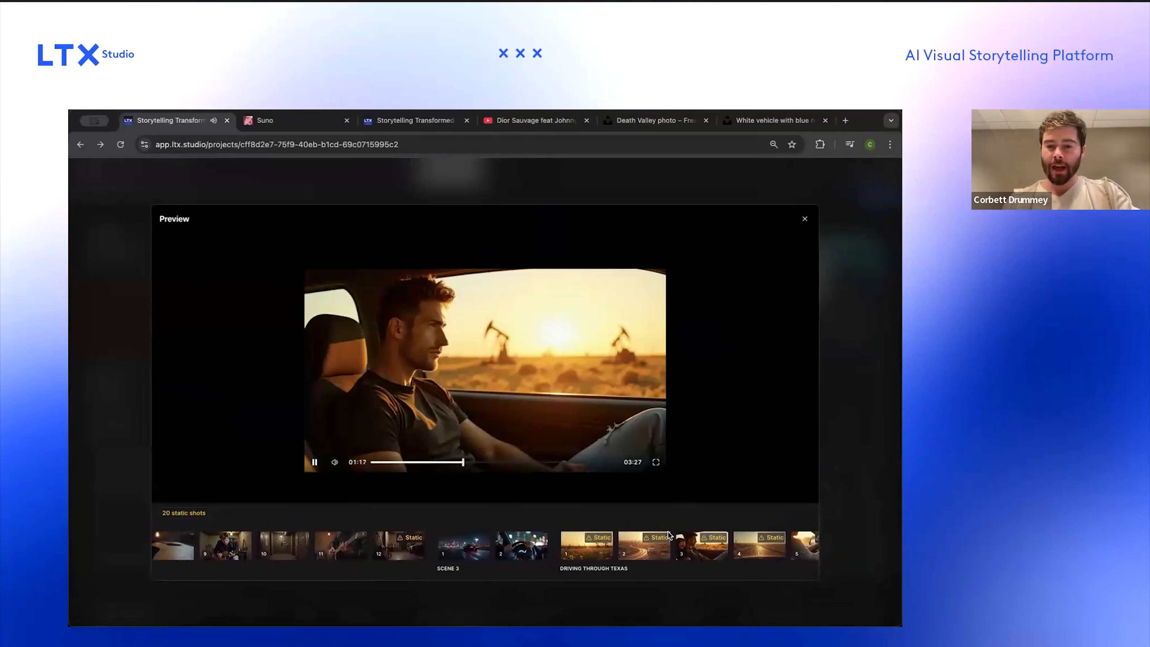
left_click_drag(478, 465, 563, 465)
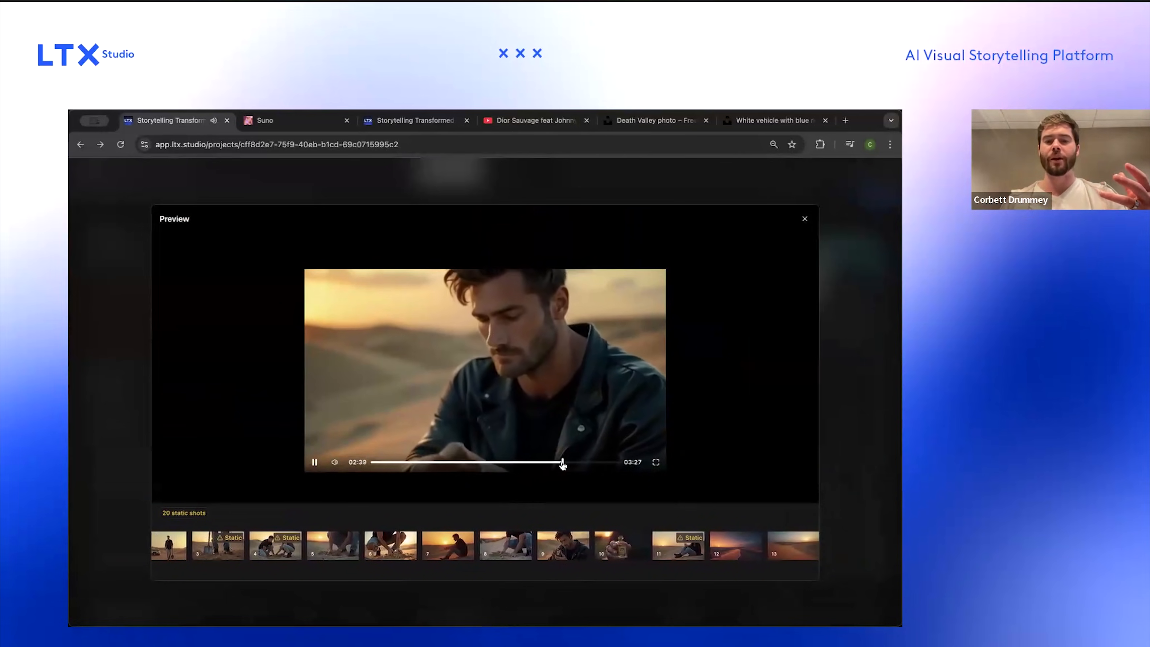
left_click(583, 463)
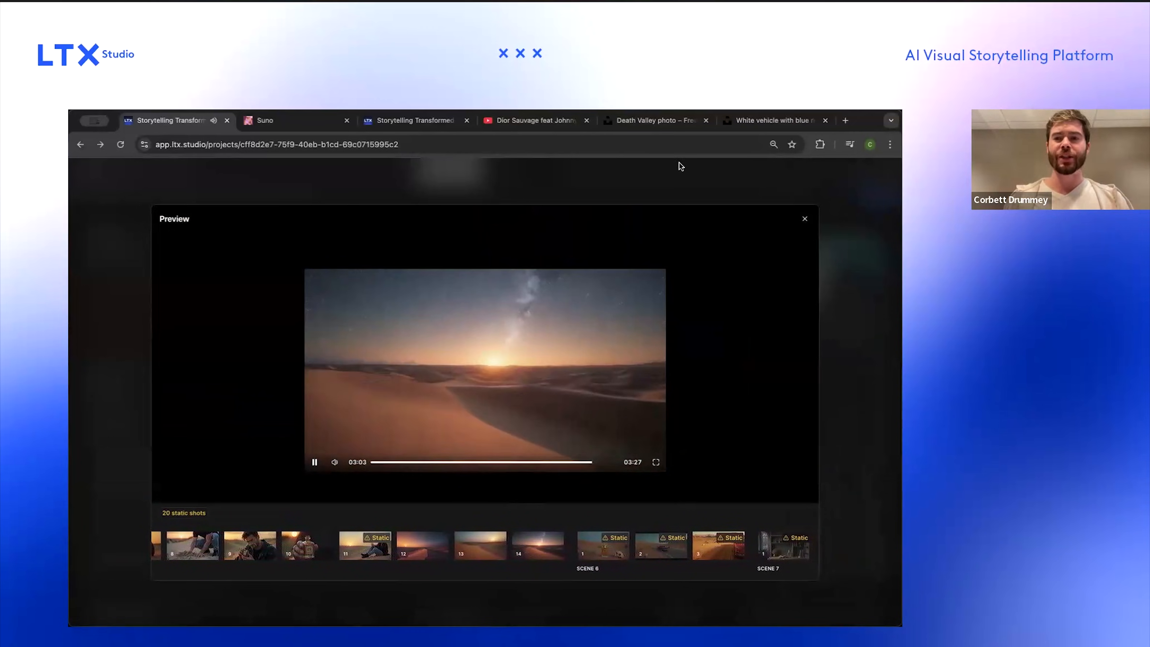
left_click(315, 462)
left_click(804, 222)
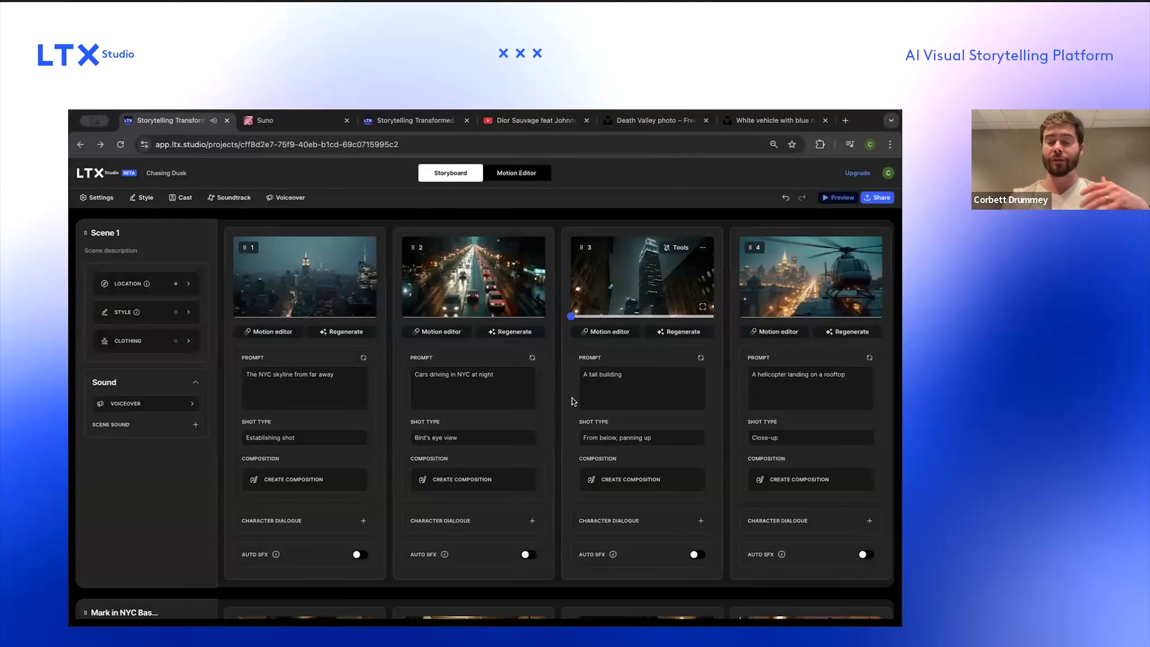
Step: Scroll through the storyboard to review the generated shots of each scene
scroll(573, 398, "down", 1)
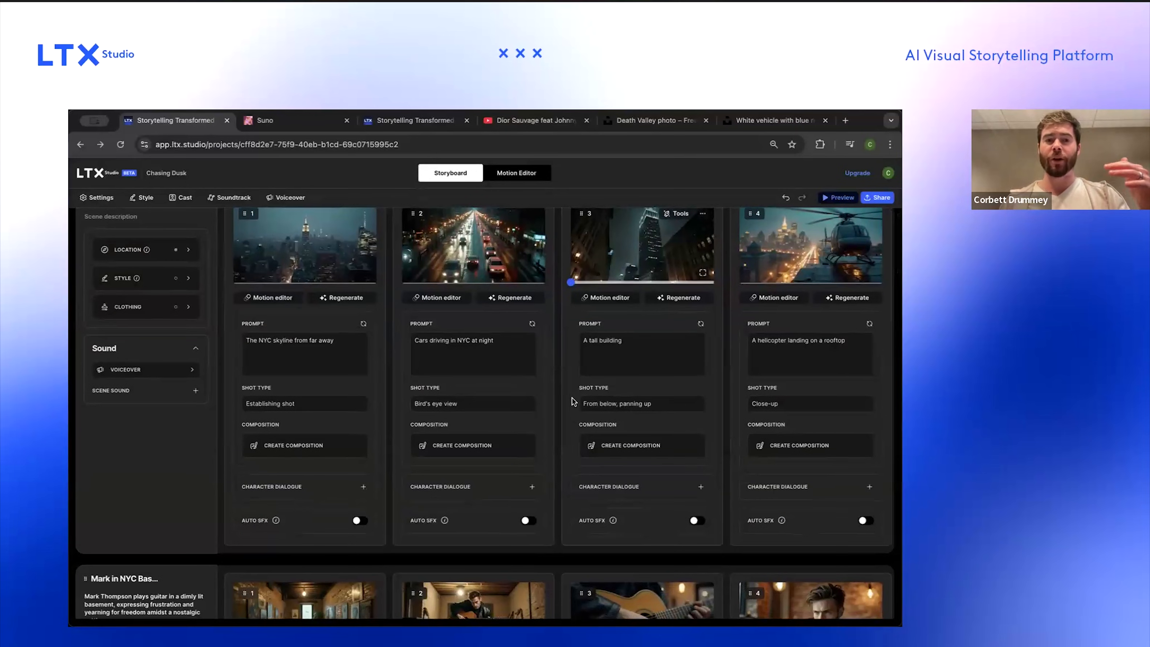
scroll(573, 397, "down", 20)
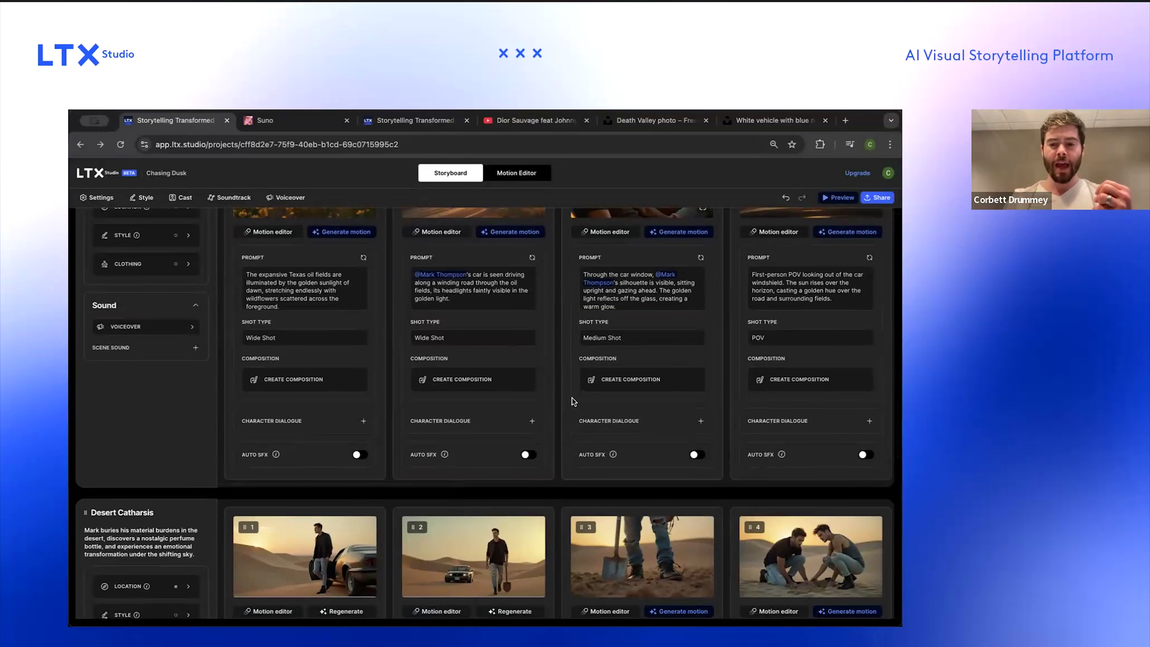
scroll(572, 397, "down", 3)
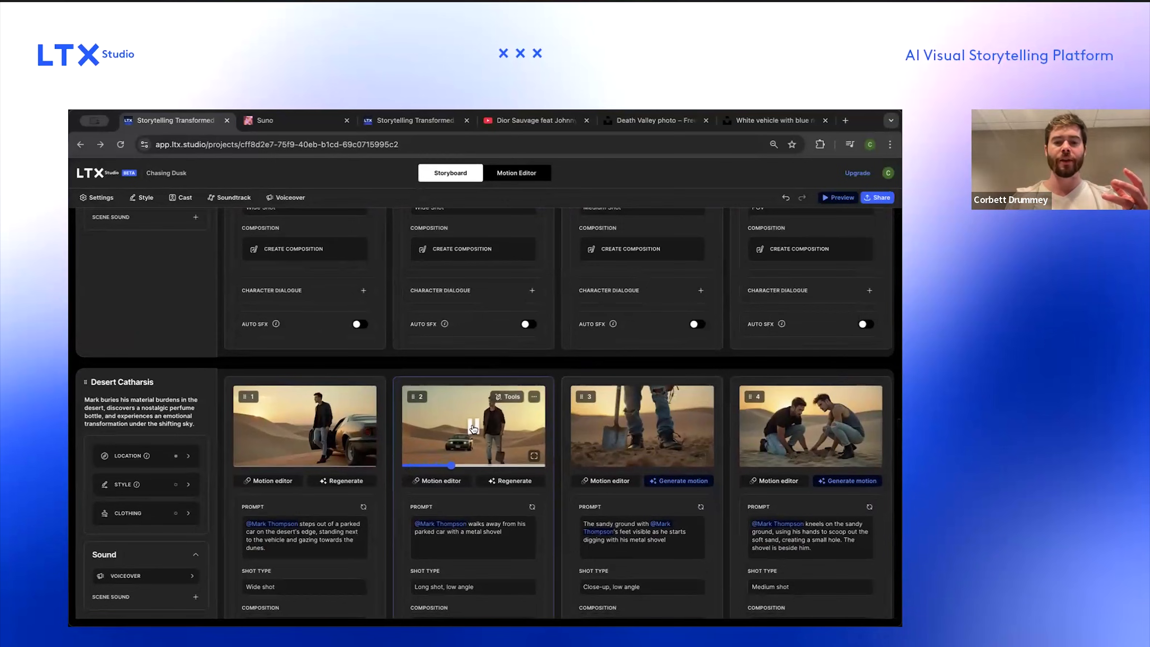
scroll(473, 429, "up", 4)
scroll(473, 429, "up", 10)
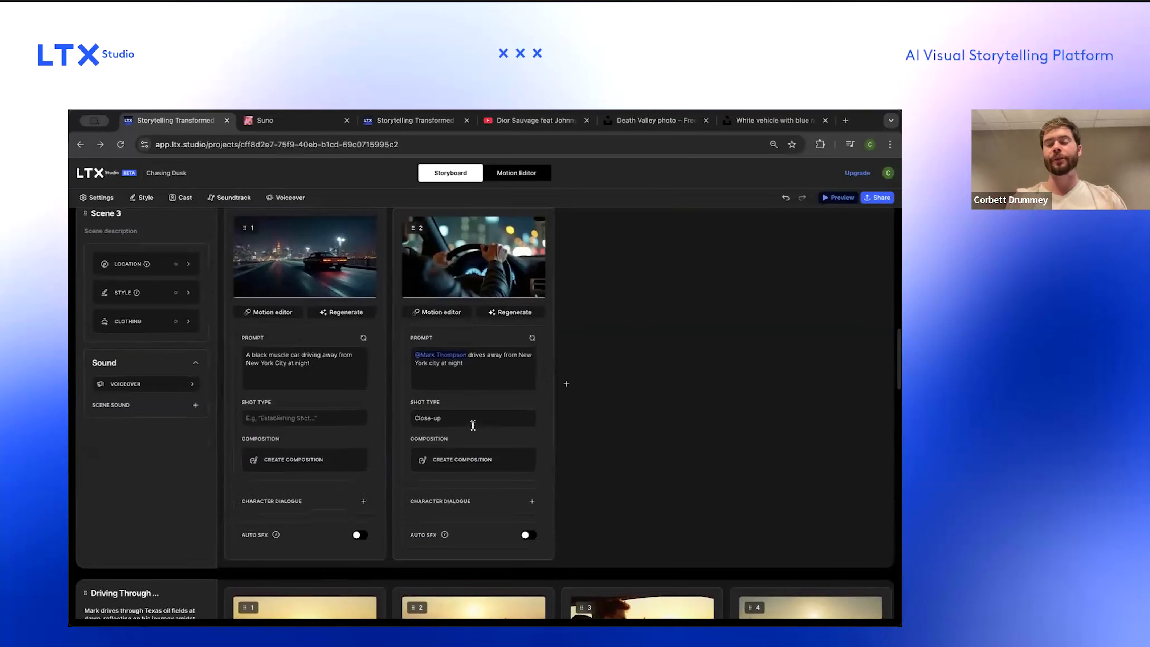
scroll(473, 426, "up", 1)
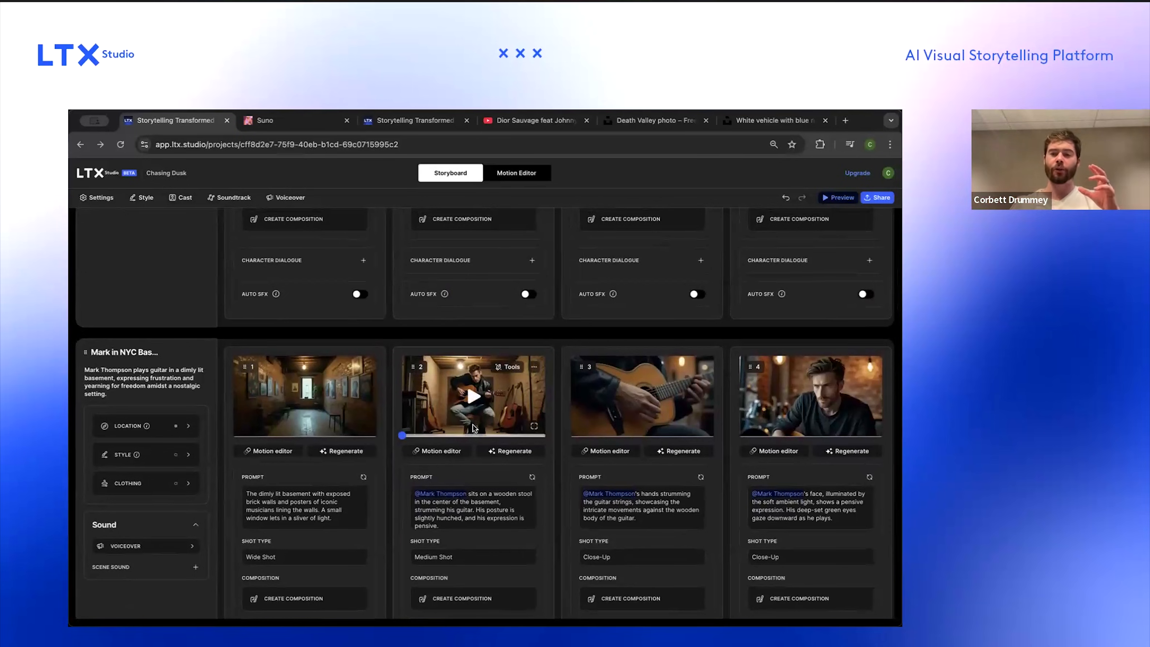
scroll(473, 428, "up", 6)
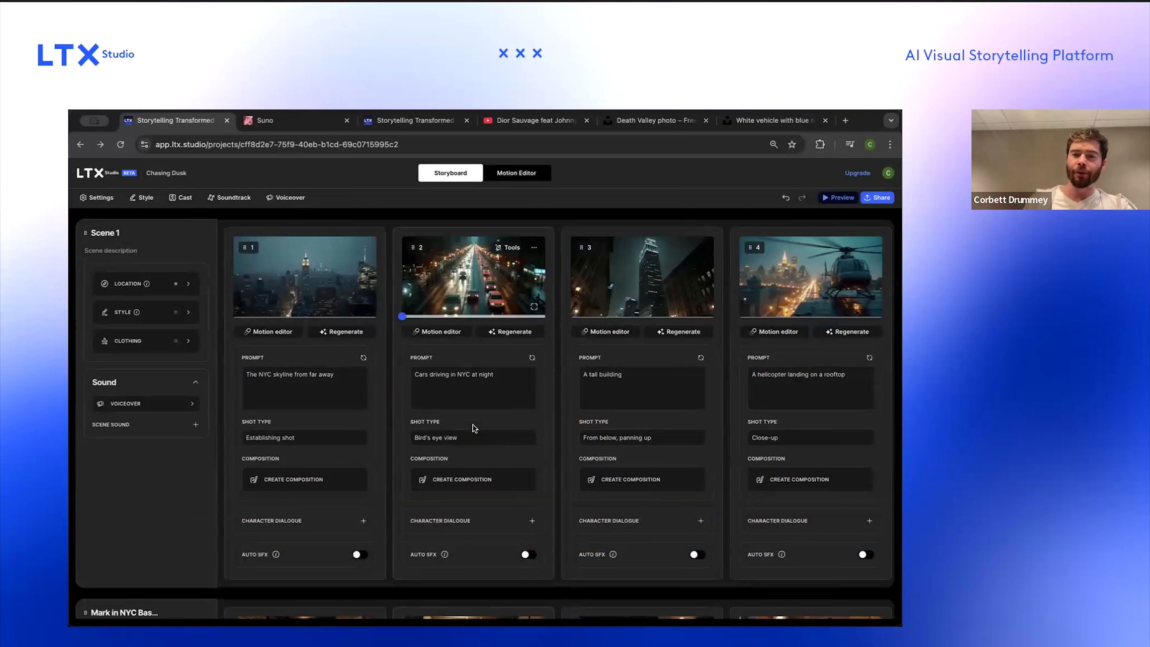
scroll(472, 426, "down", 3)
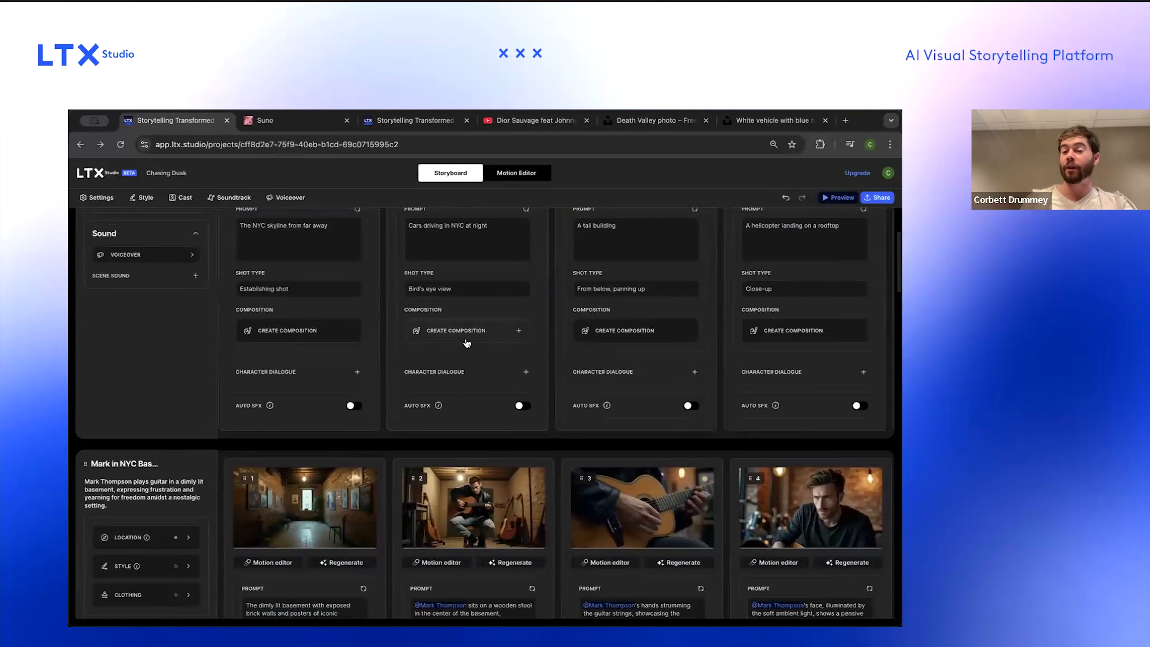
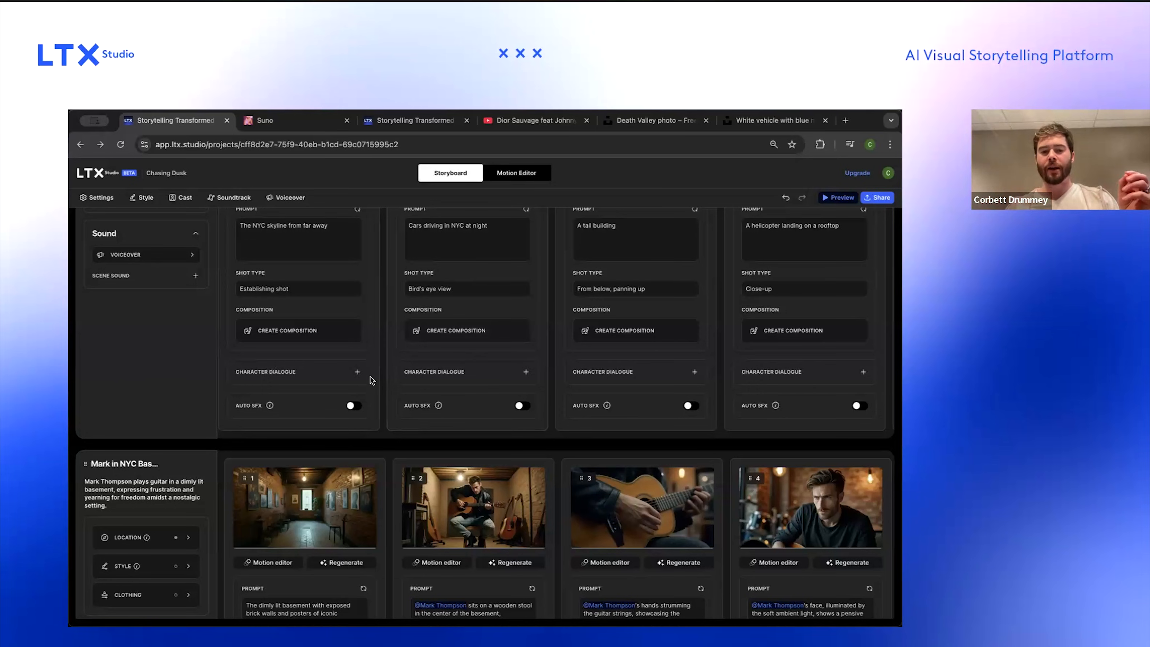
mouse_move(424, 461)
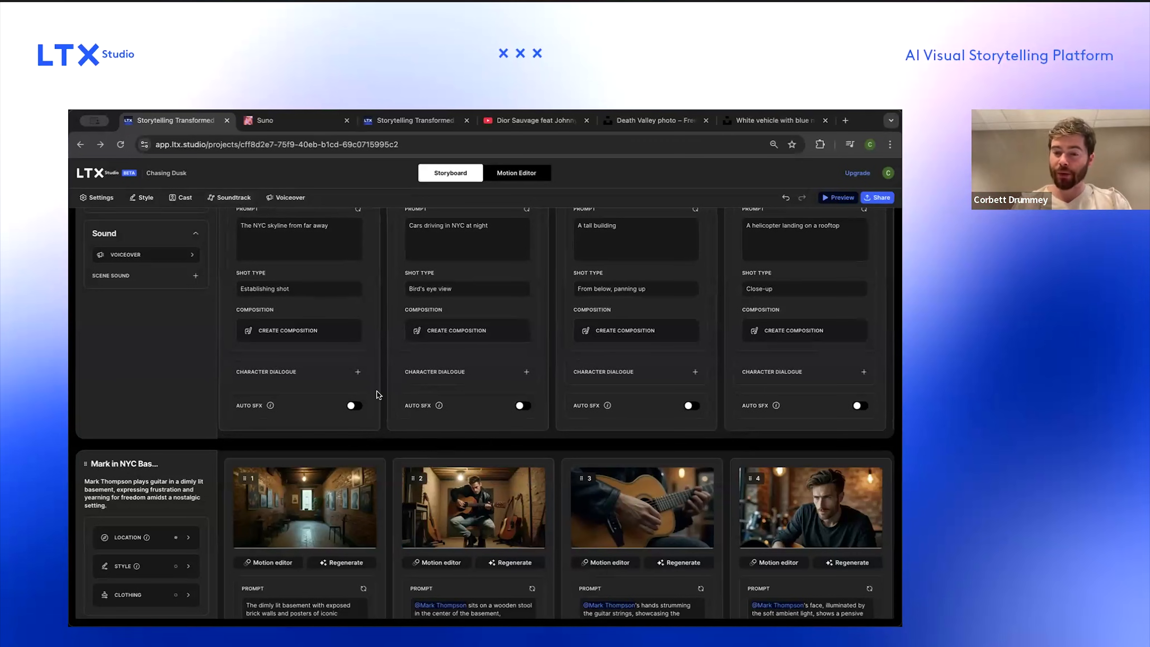
scroll(394, 435, "down", 10)
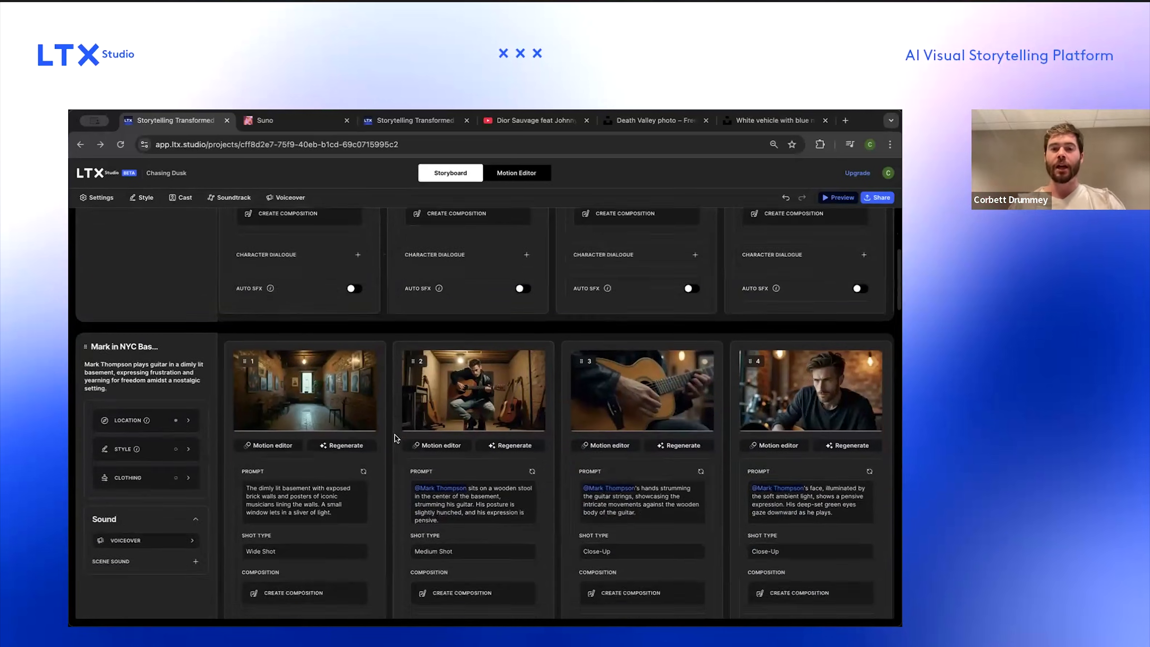